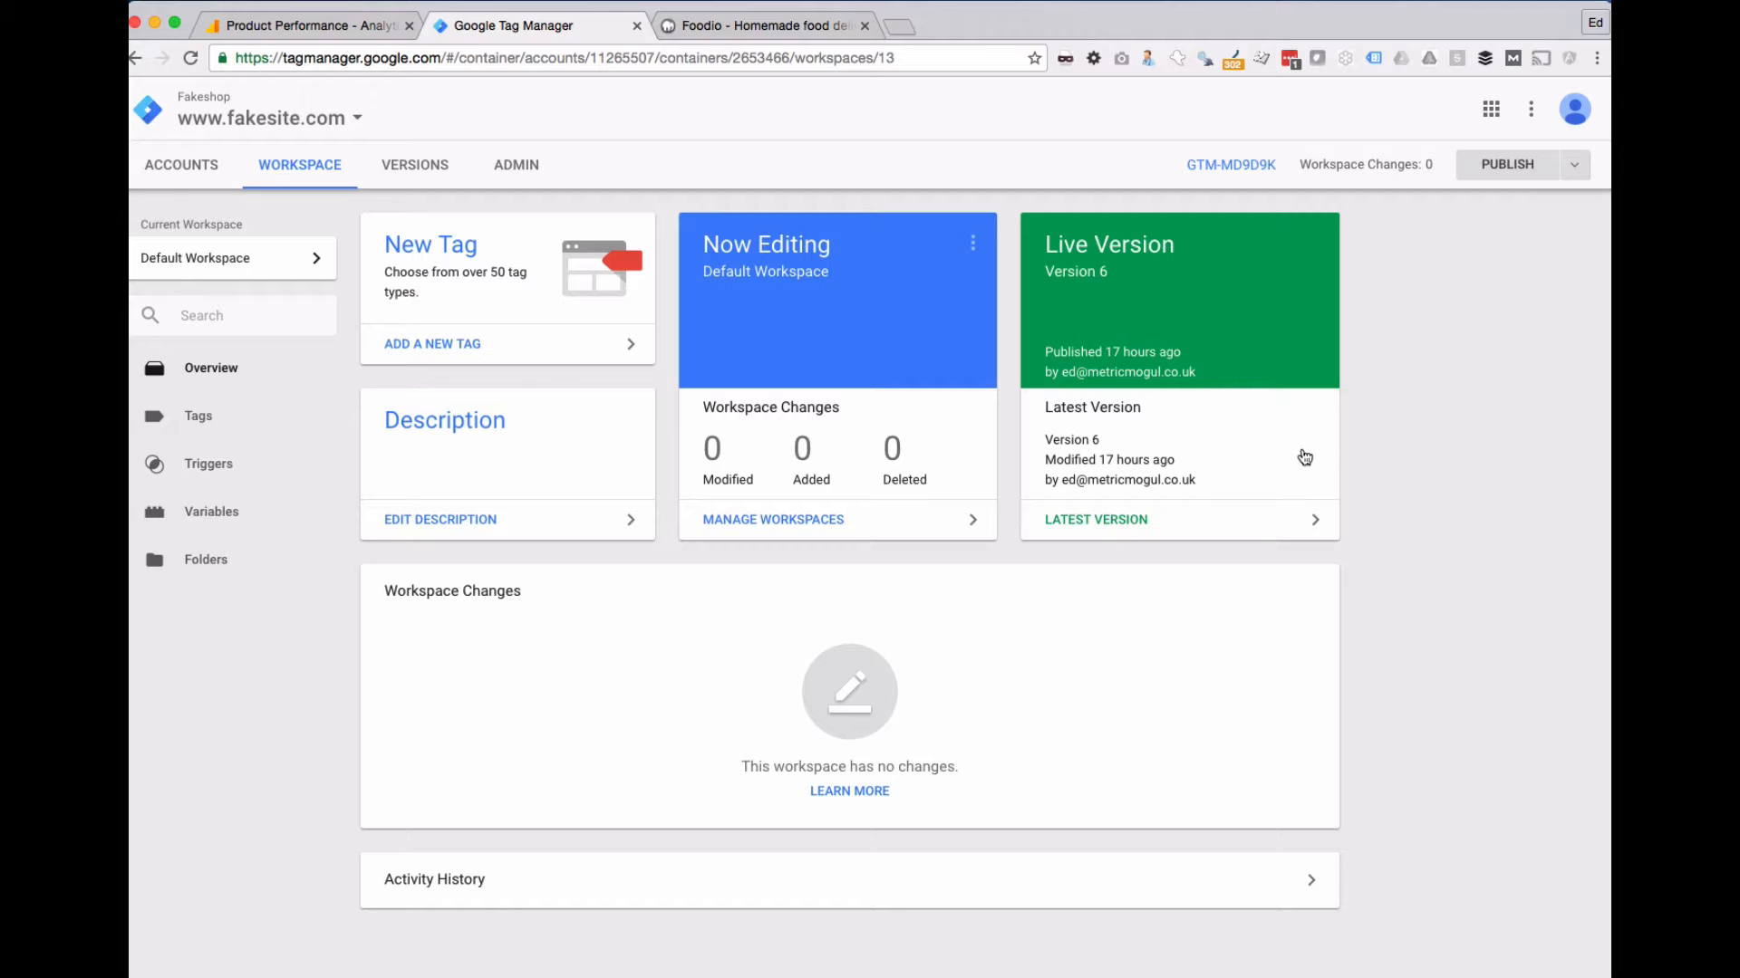
- On the Foodio shop site, add the Pasta bake product to the basket and return to the home page
left_click(702, 25)
scroll(627, 594, "down", 5)
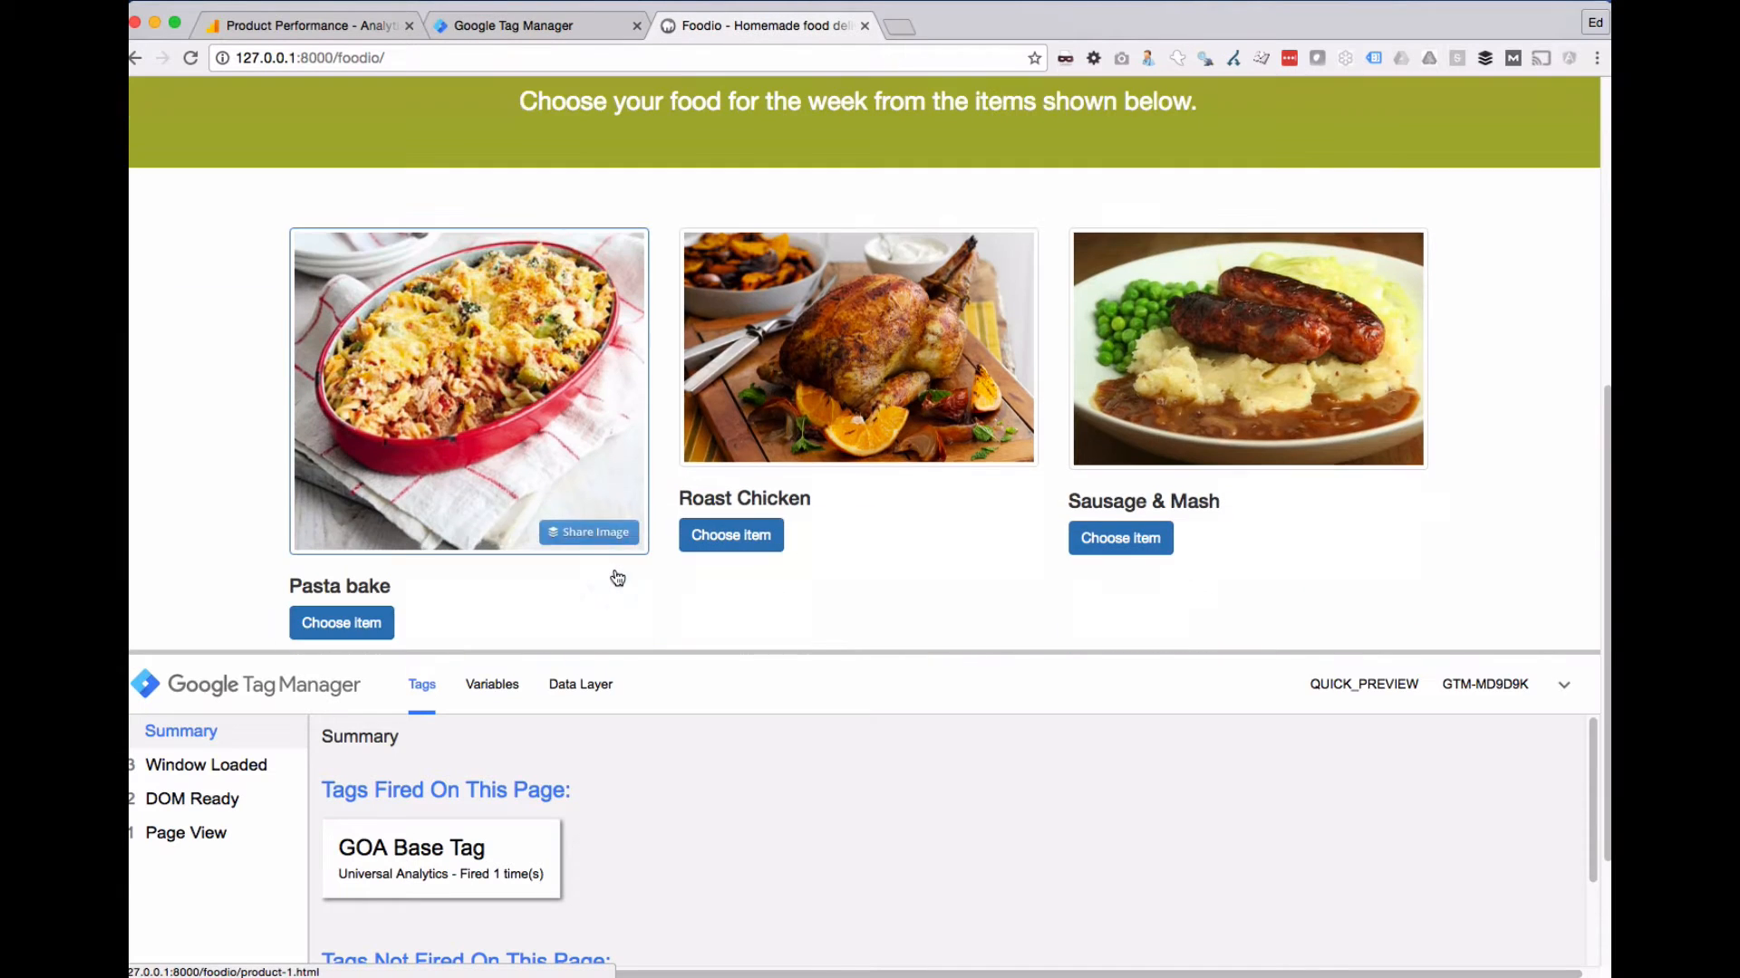
left_click(612, 576)
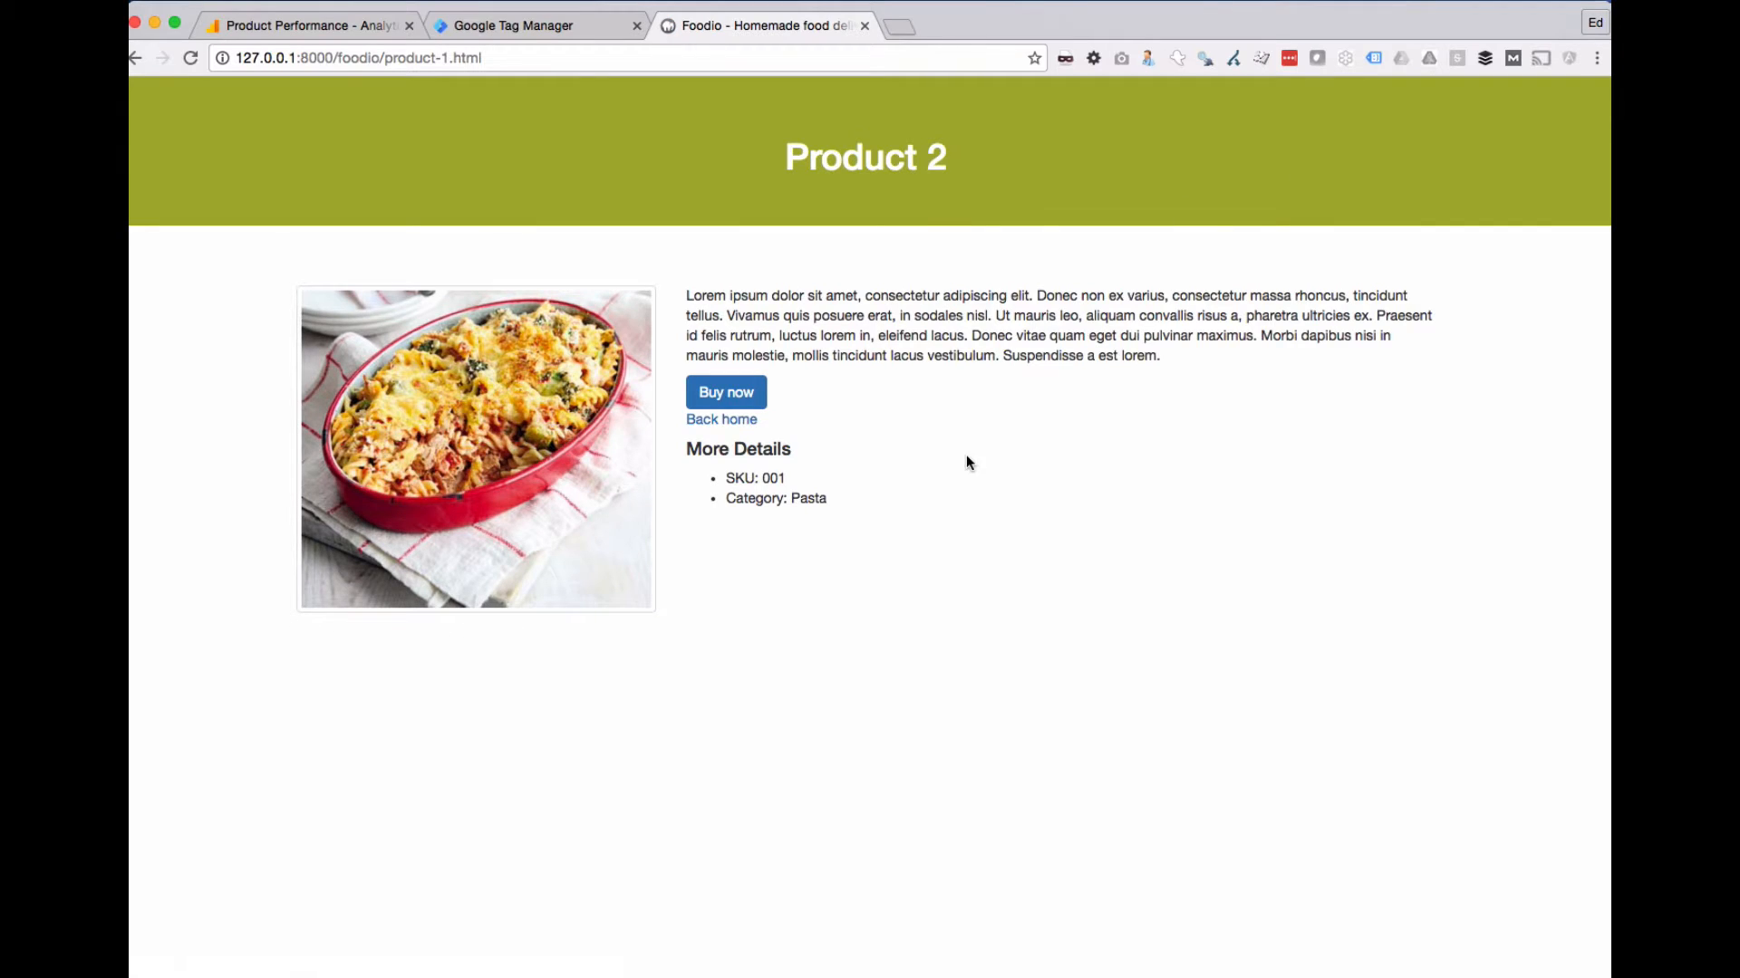
left_click(733, 402)
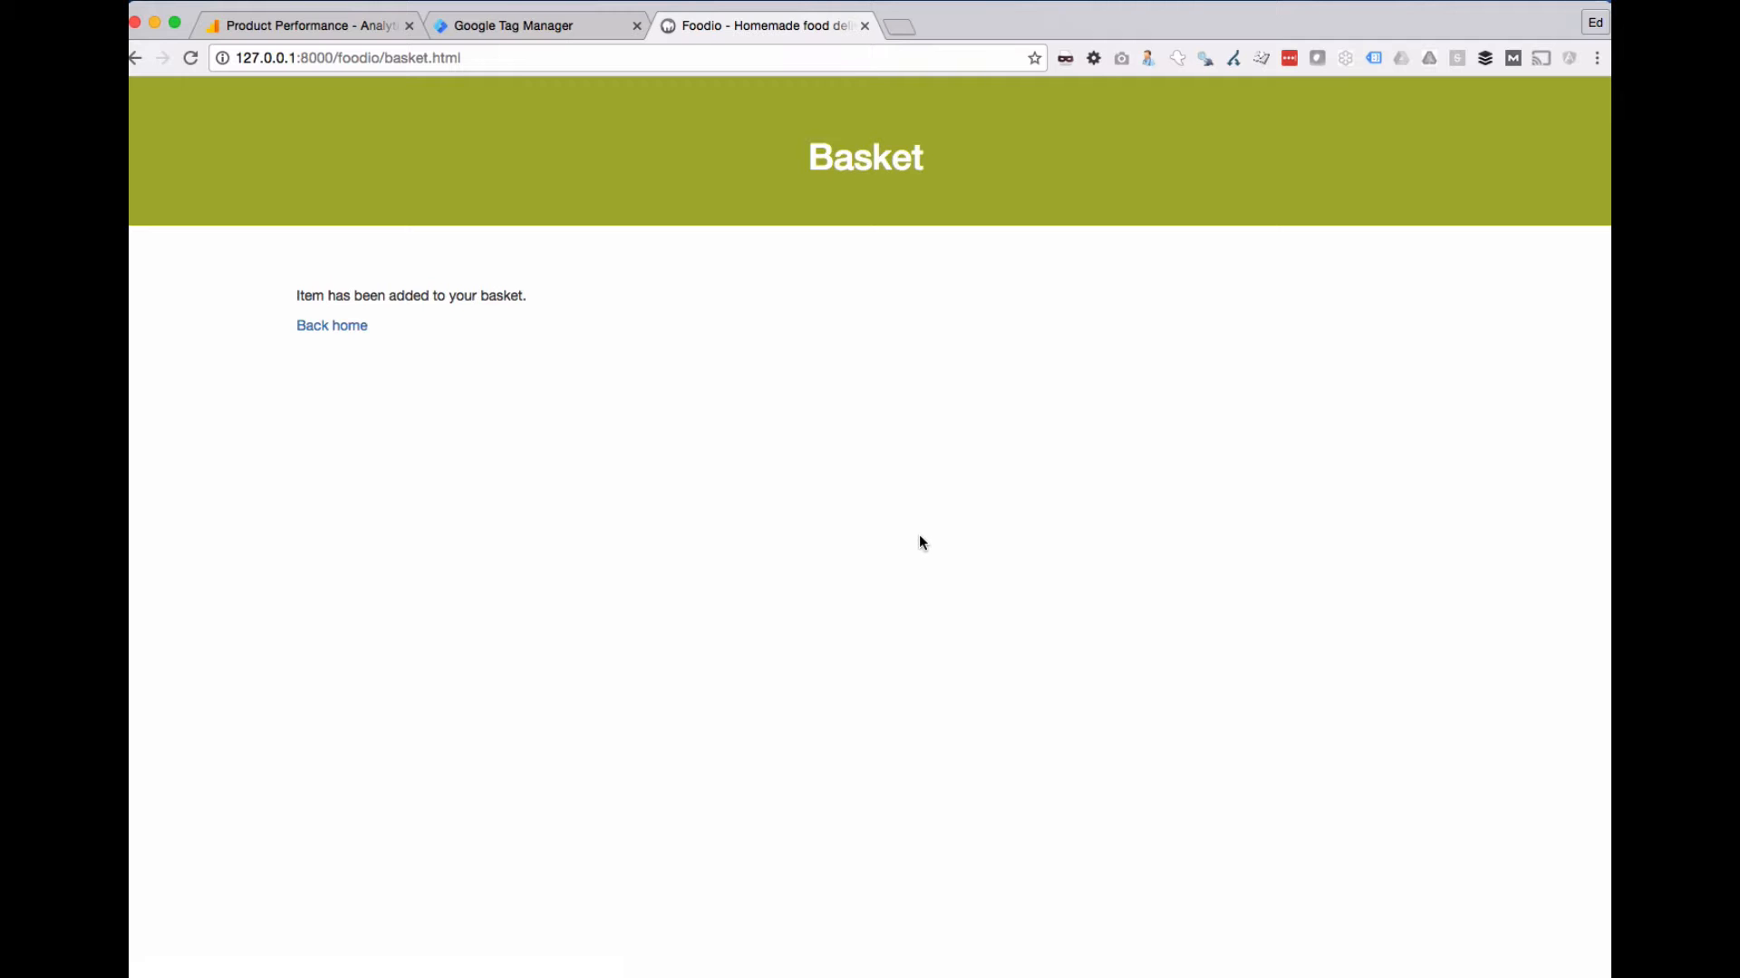
left_click(346, 332)
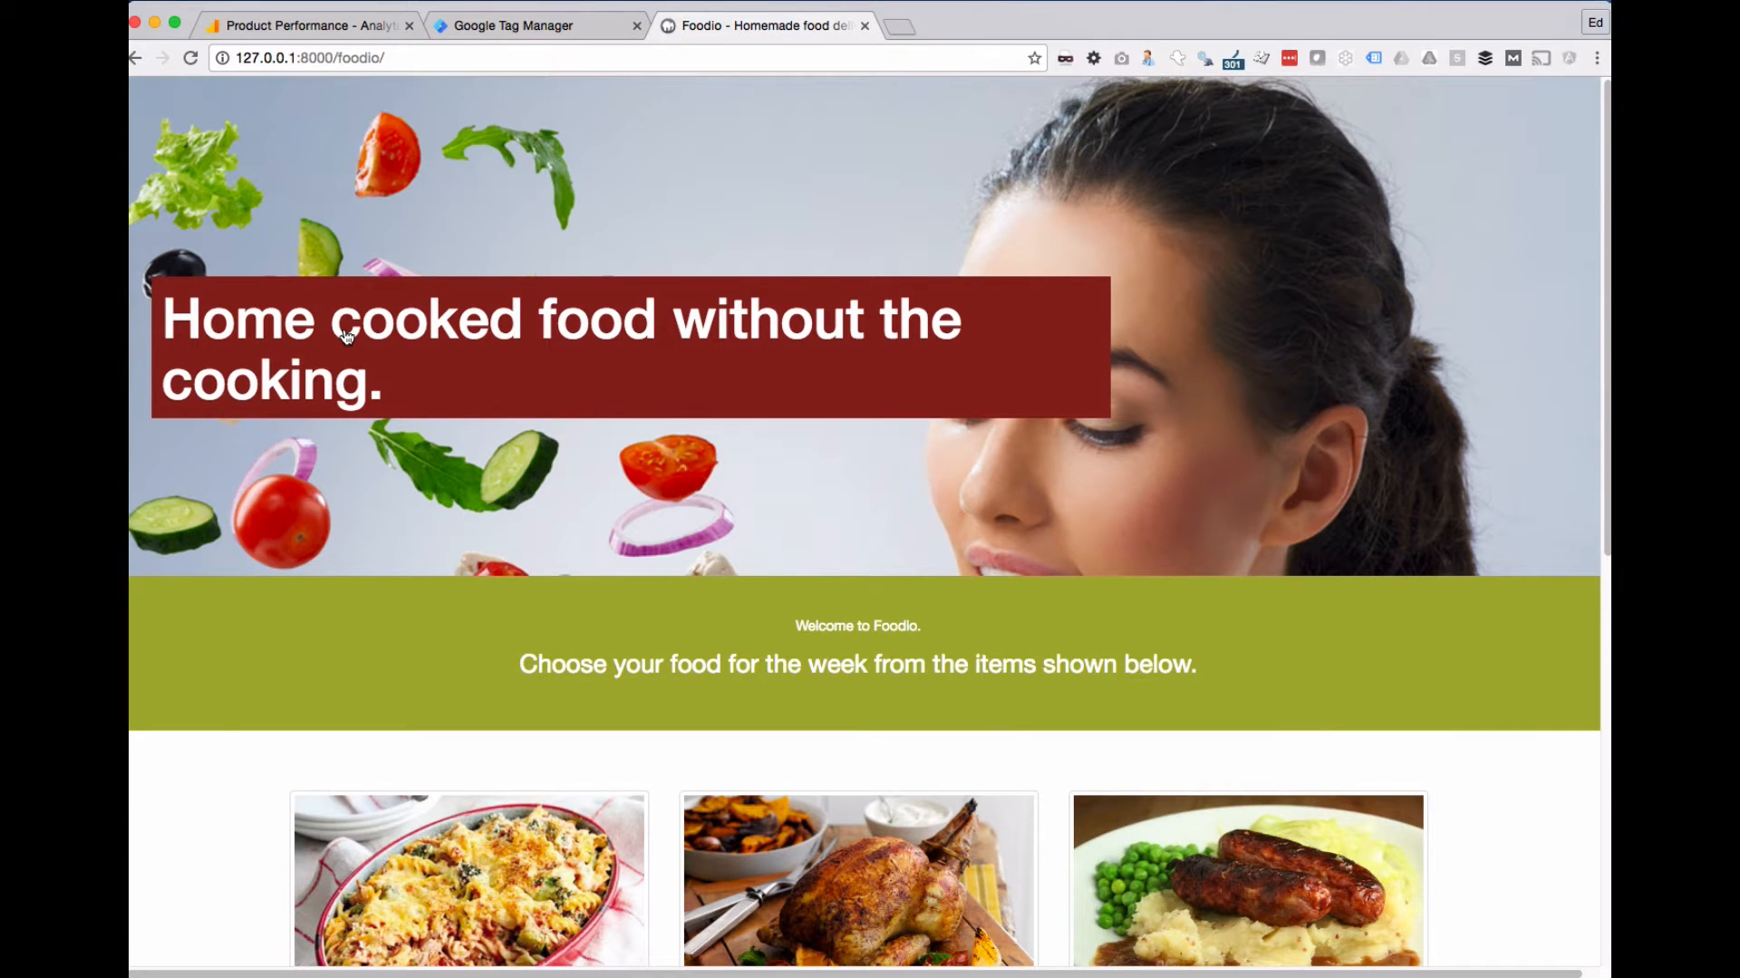
- Switch to the code editor and examine the dataLayer product objects in product-1.html and product-2.html
key("super+Tab")
key("super+Tab")
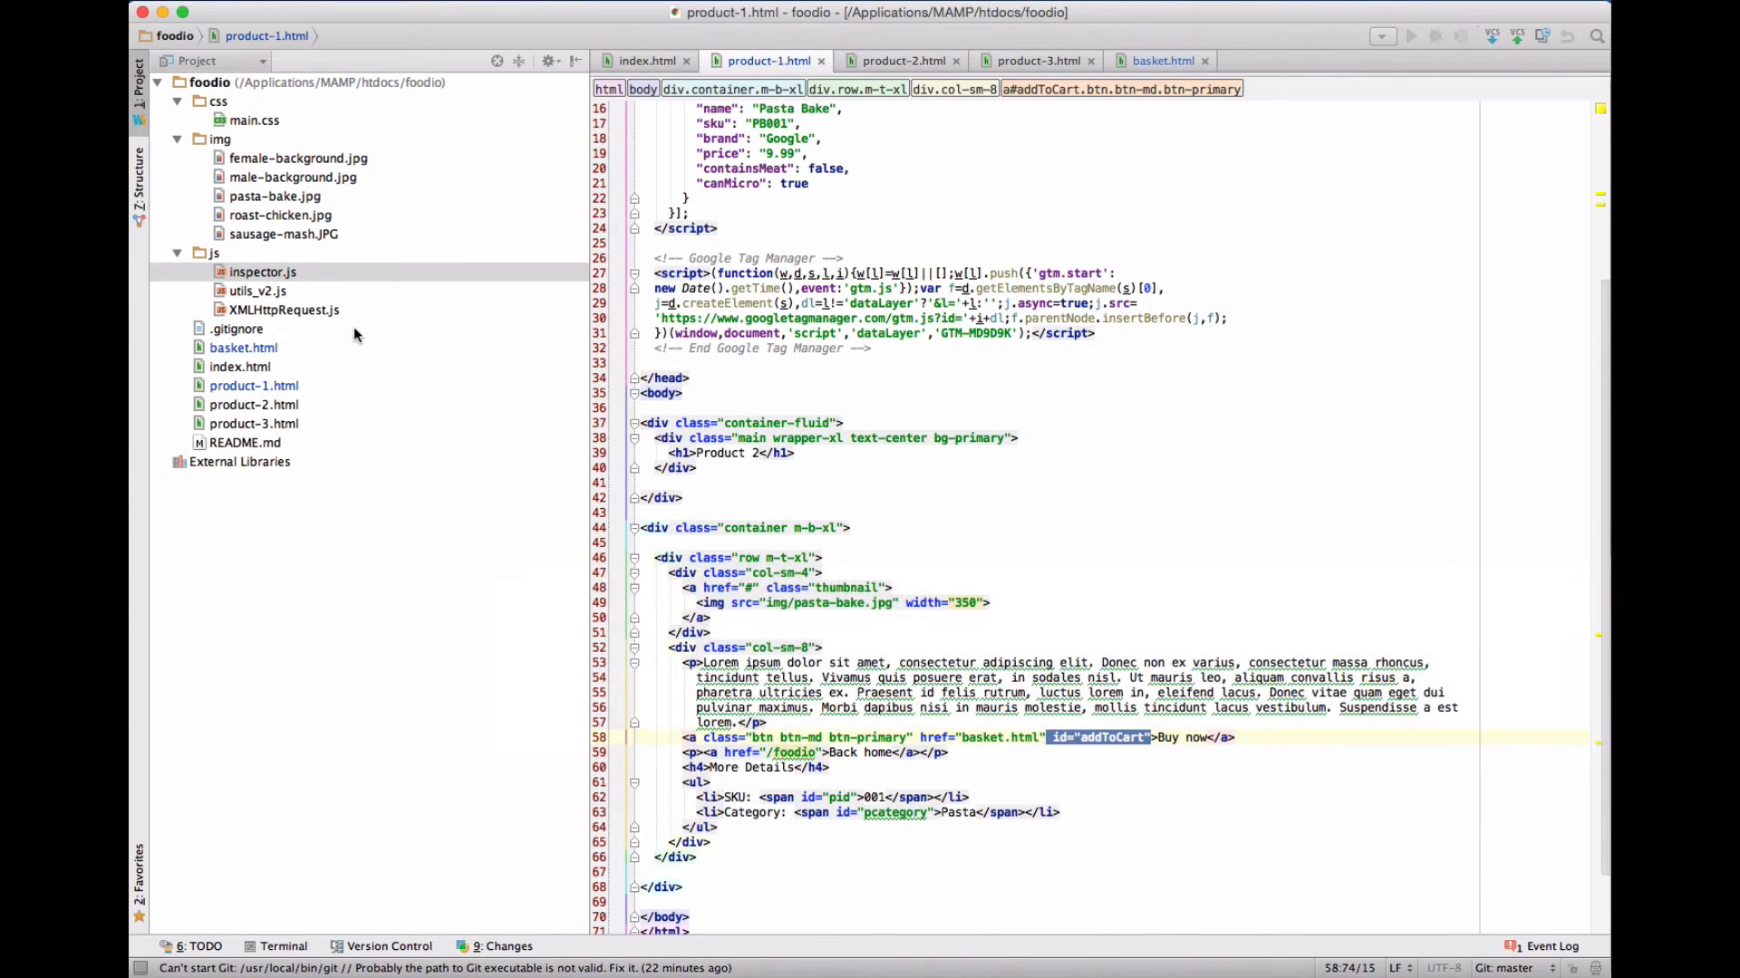
scroll(798, 247, "up", 5)
left_click(917, 410)
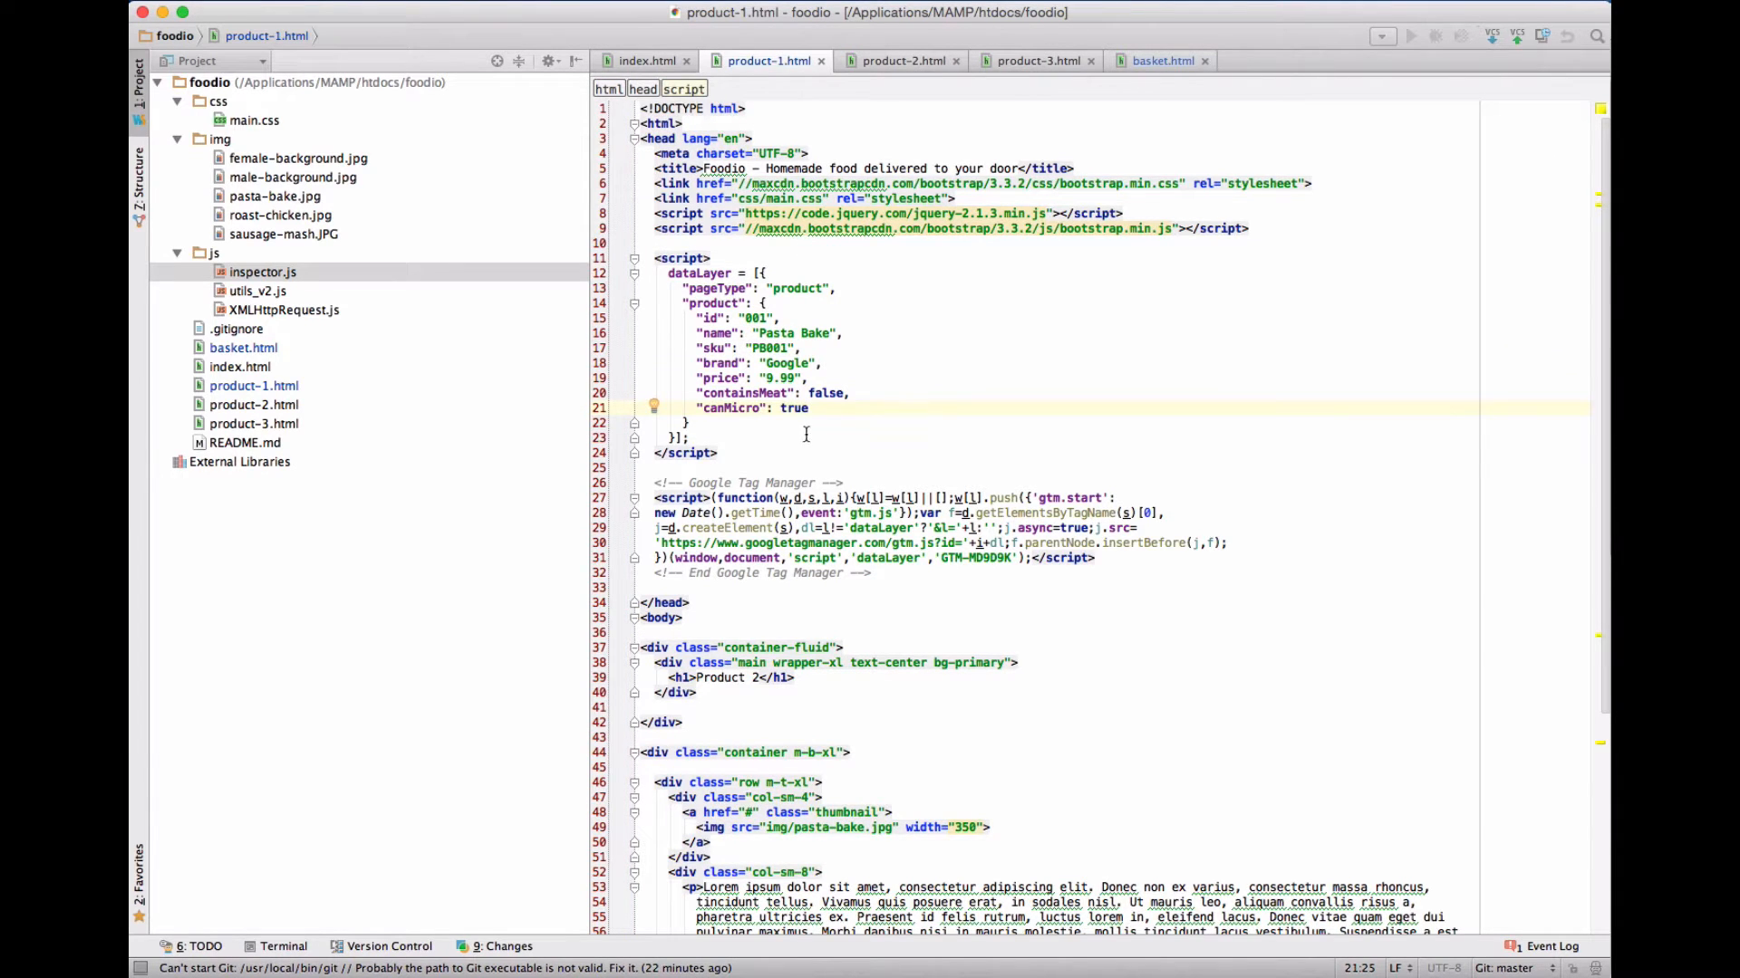
left_click_drag(718, 453, 642, 244)
left_click(800, 298)
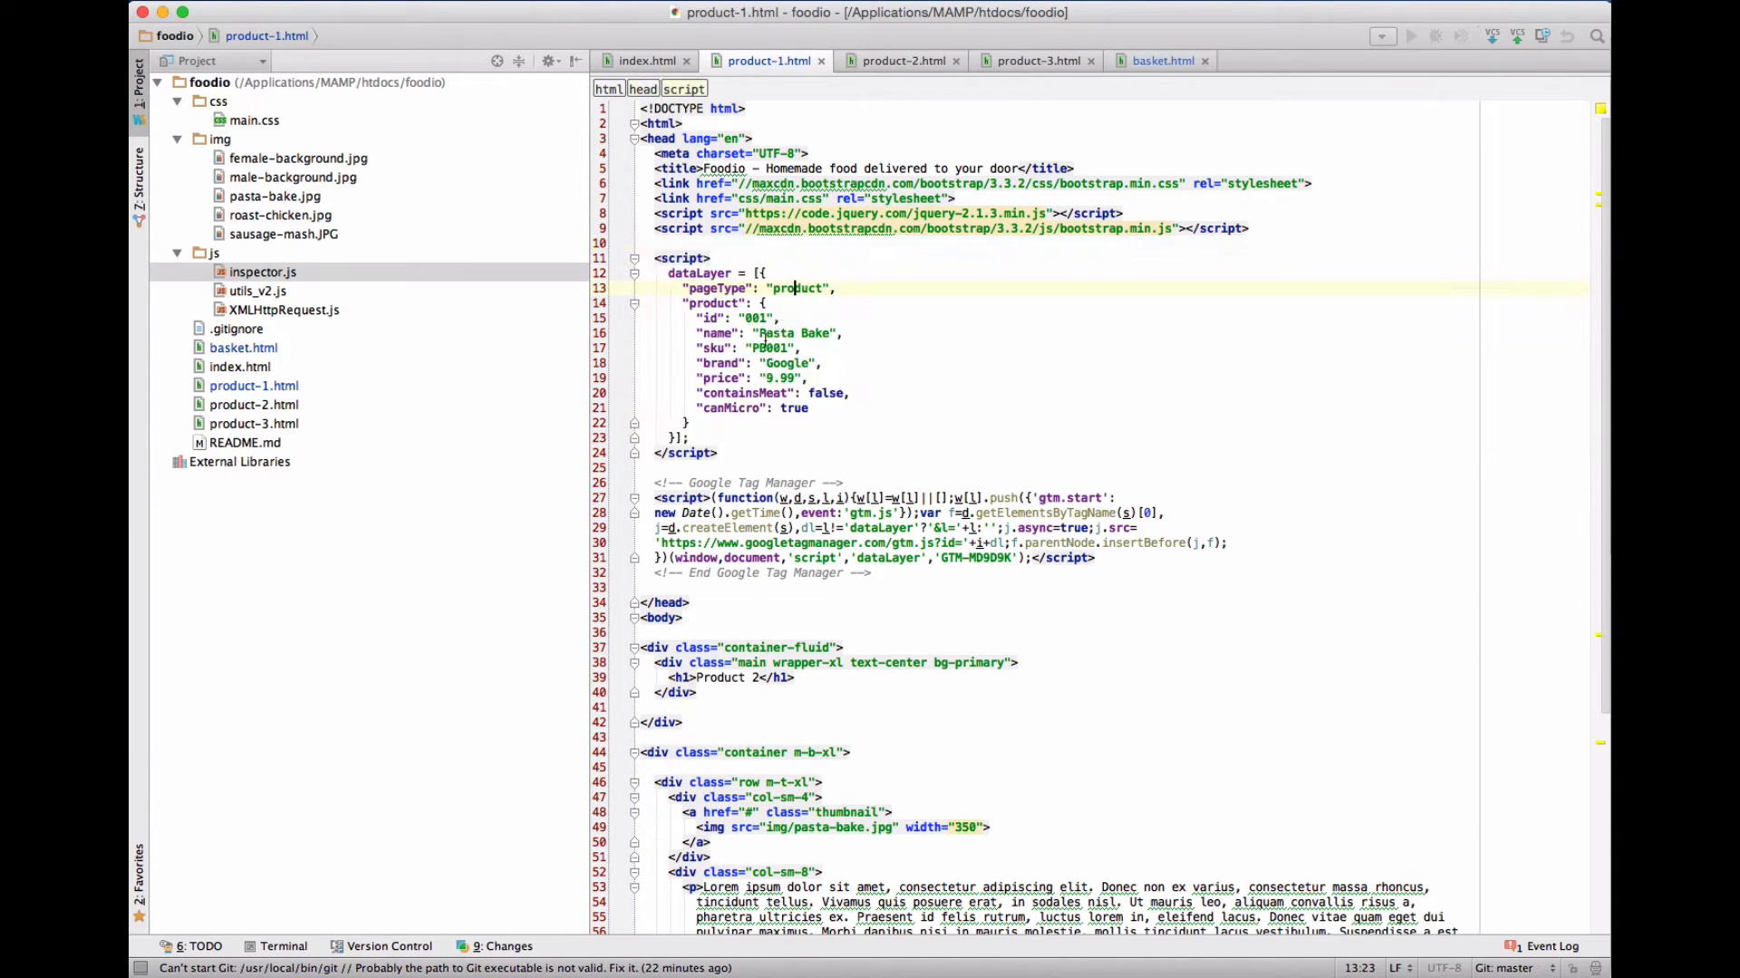
left_click(694, 303)
left_click_drag(694, 302, 850, 411)
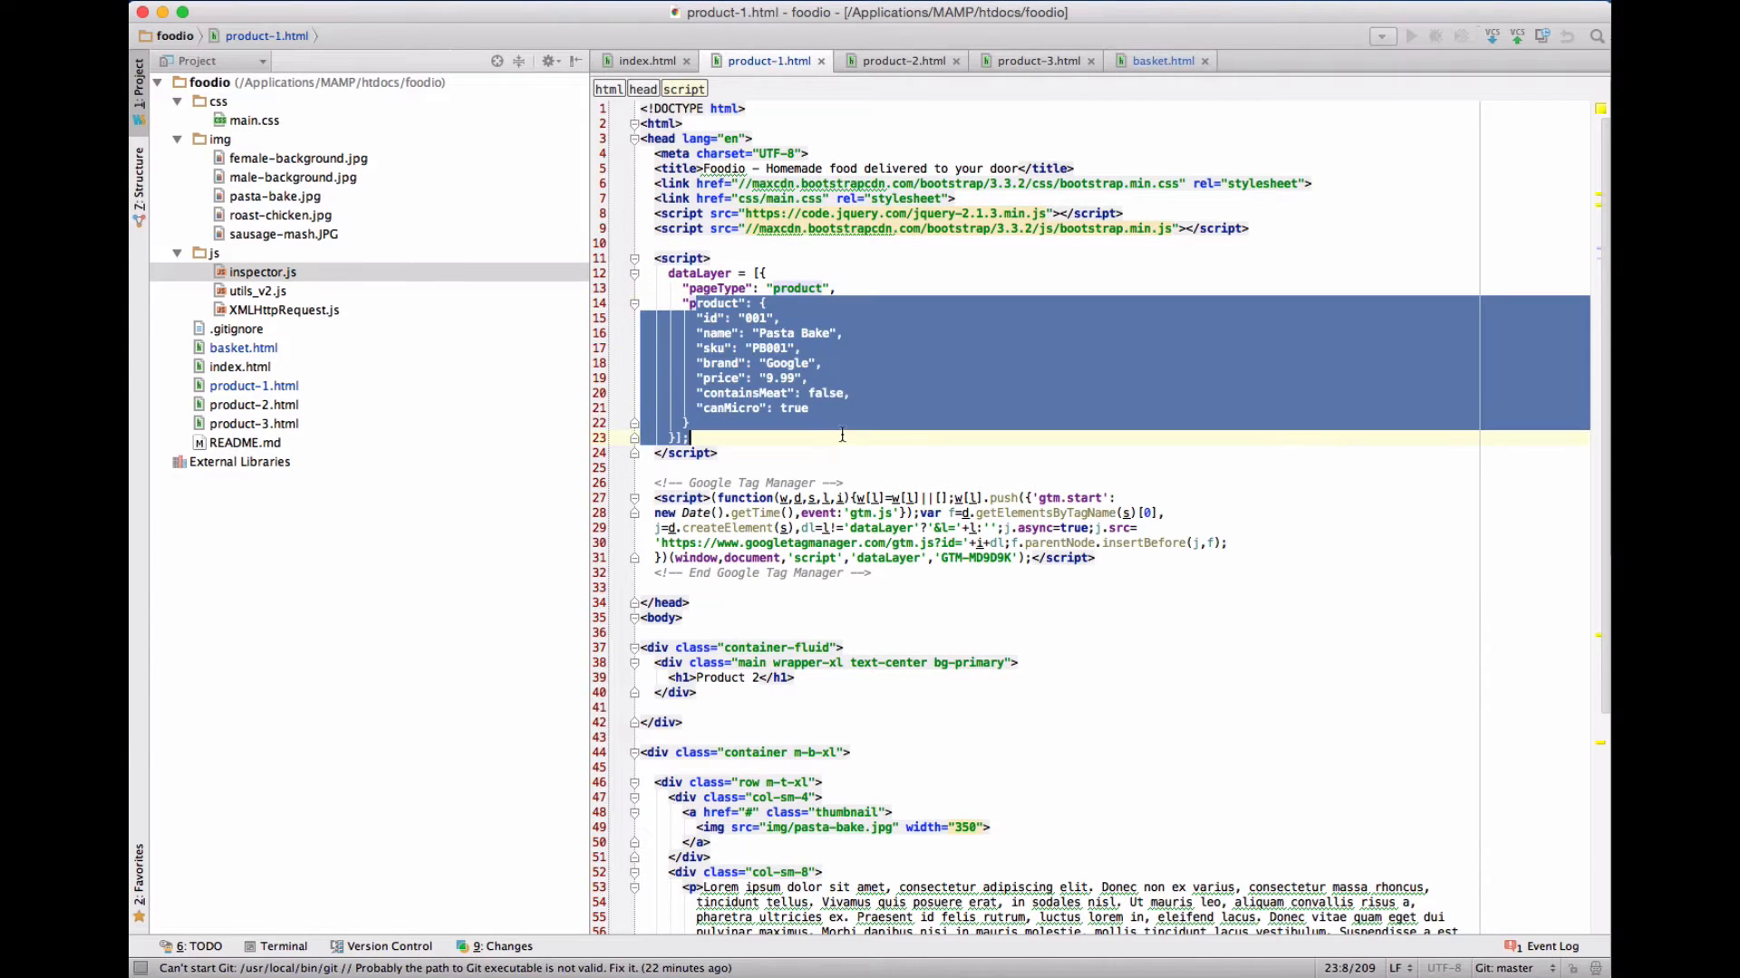
left_click(850, 411)
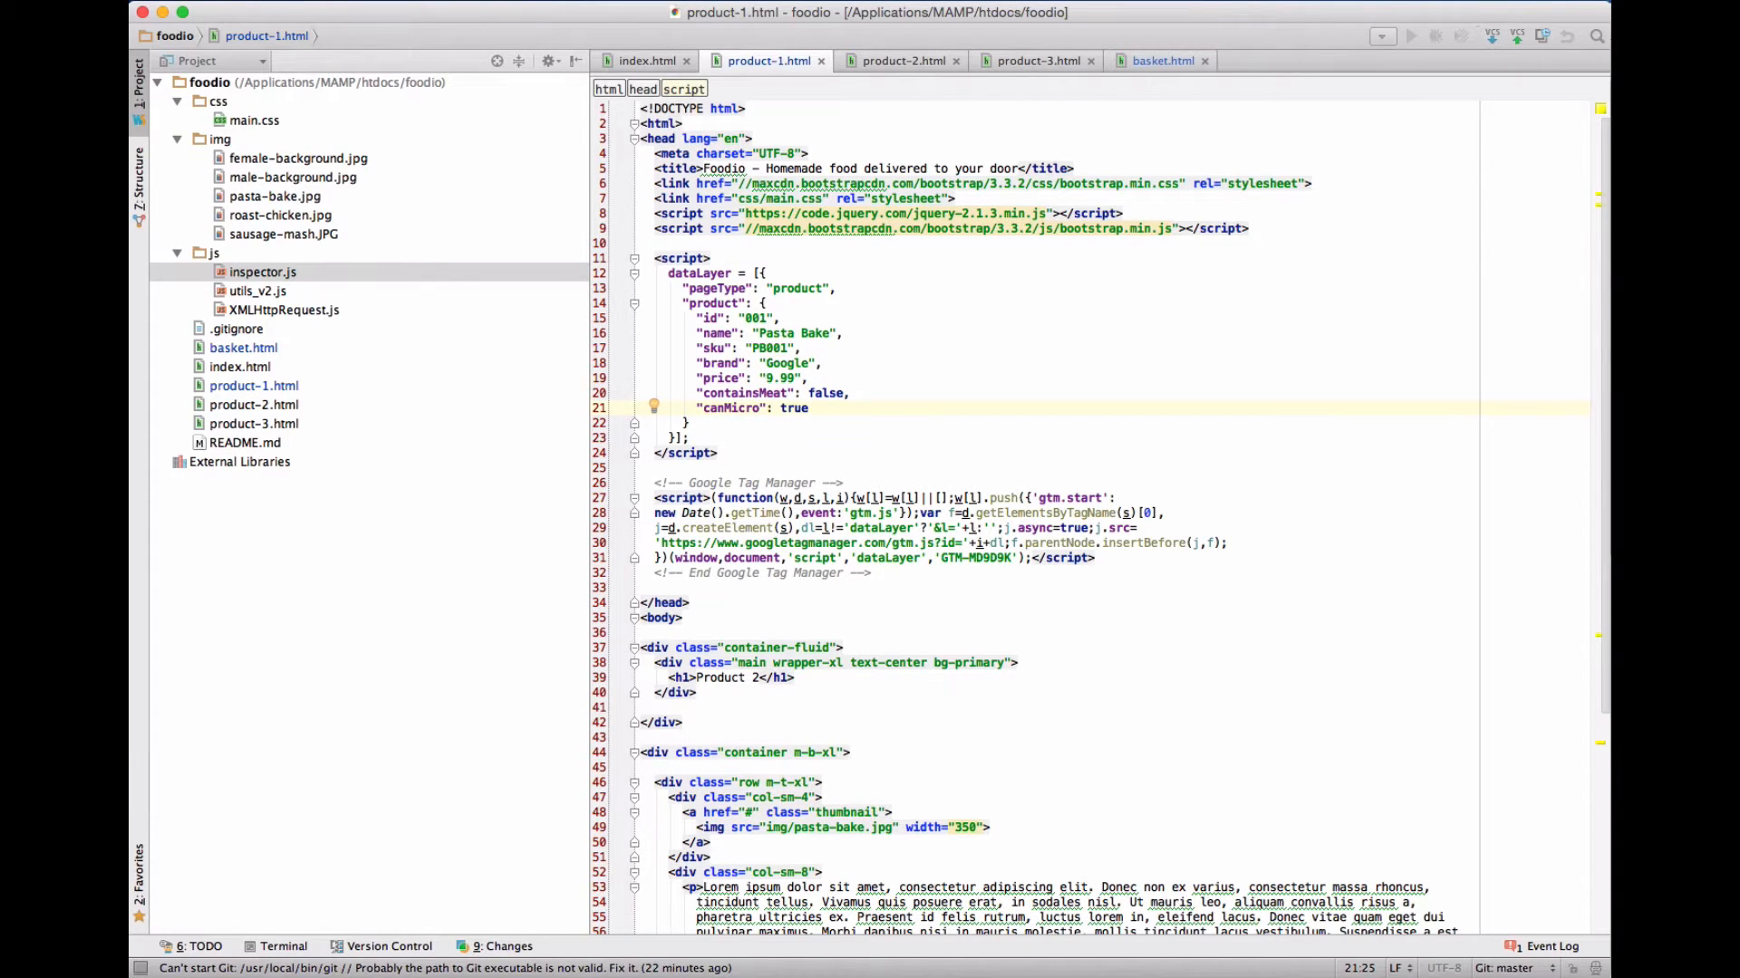
left_click(888, 61)
scroll(801, 441, "up", 8)
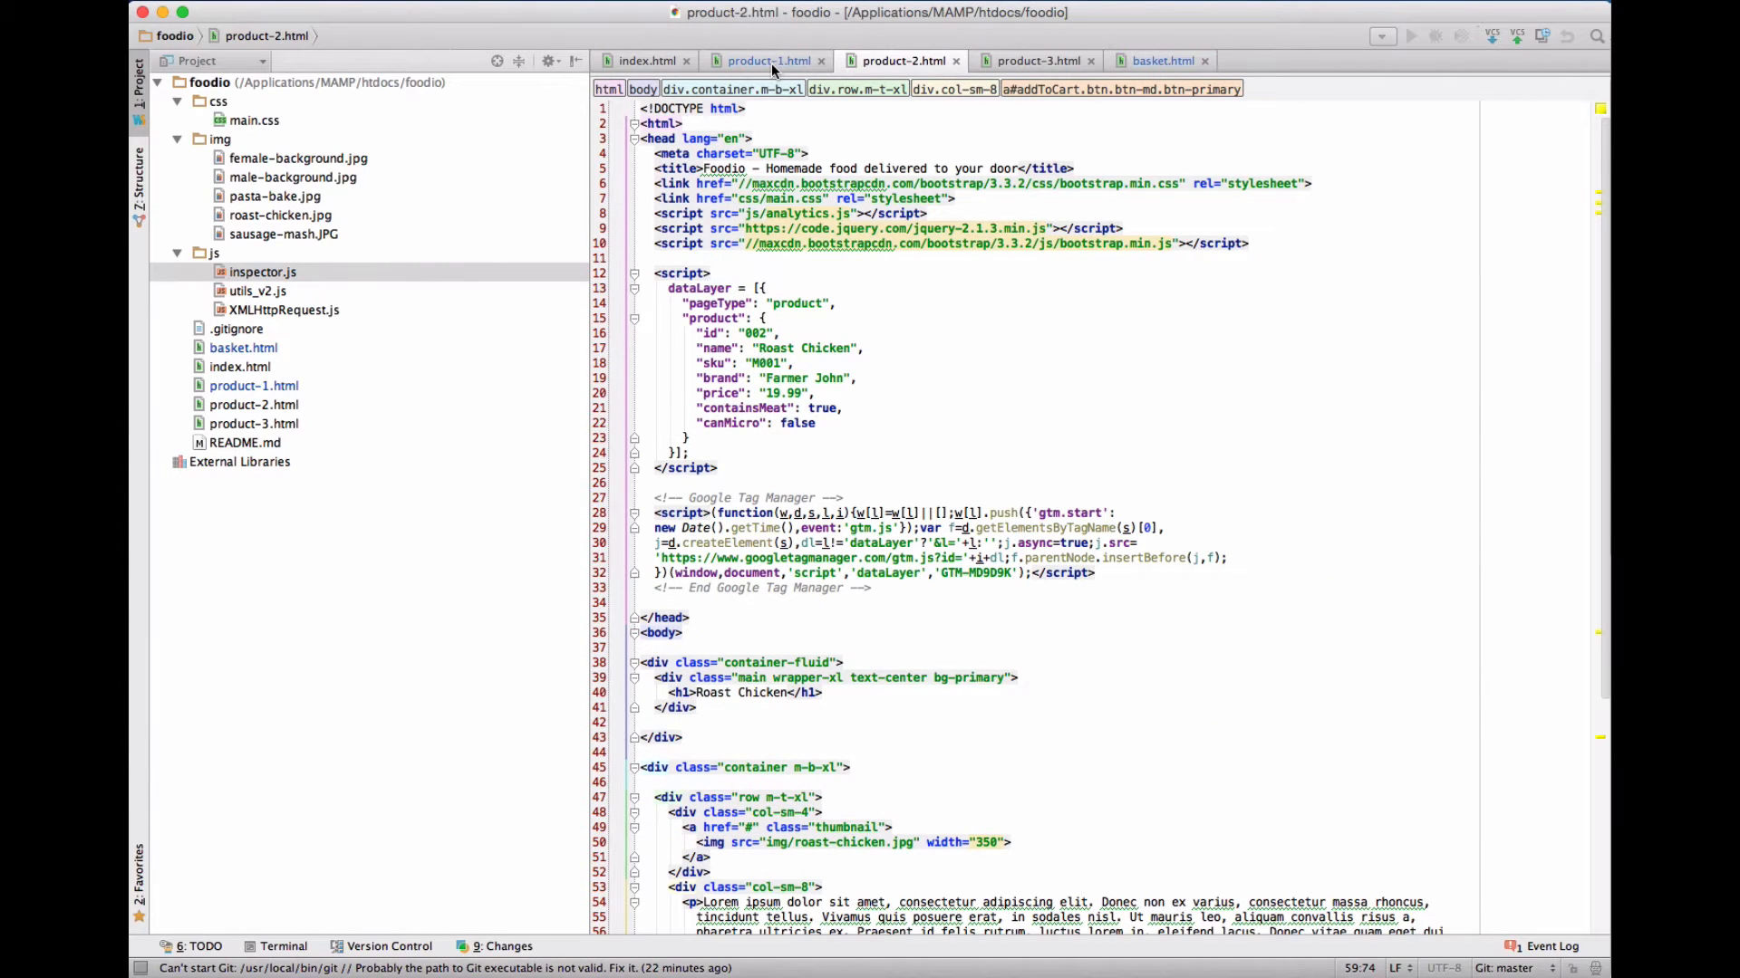
- Back in the browser, open the Pasta bake product page and inspect the Buy now button's HTML
key("super+Tab")
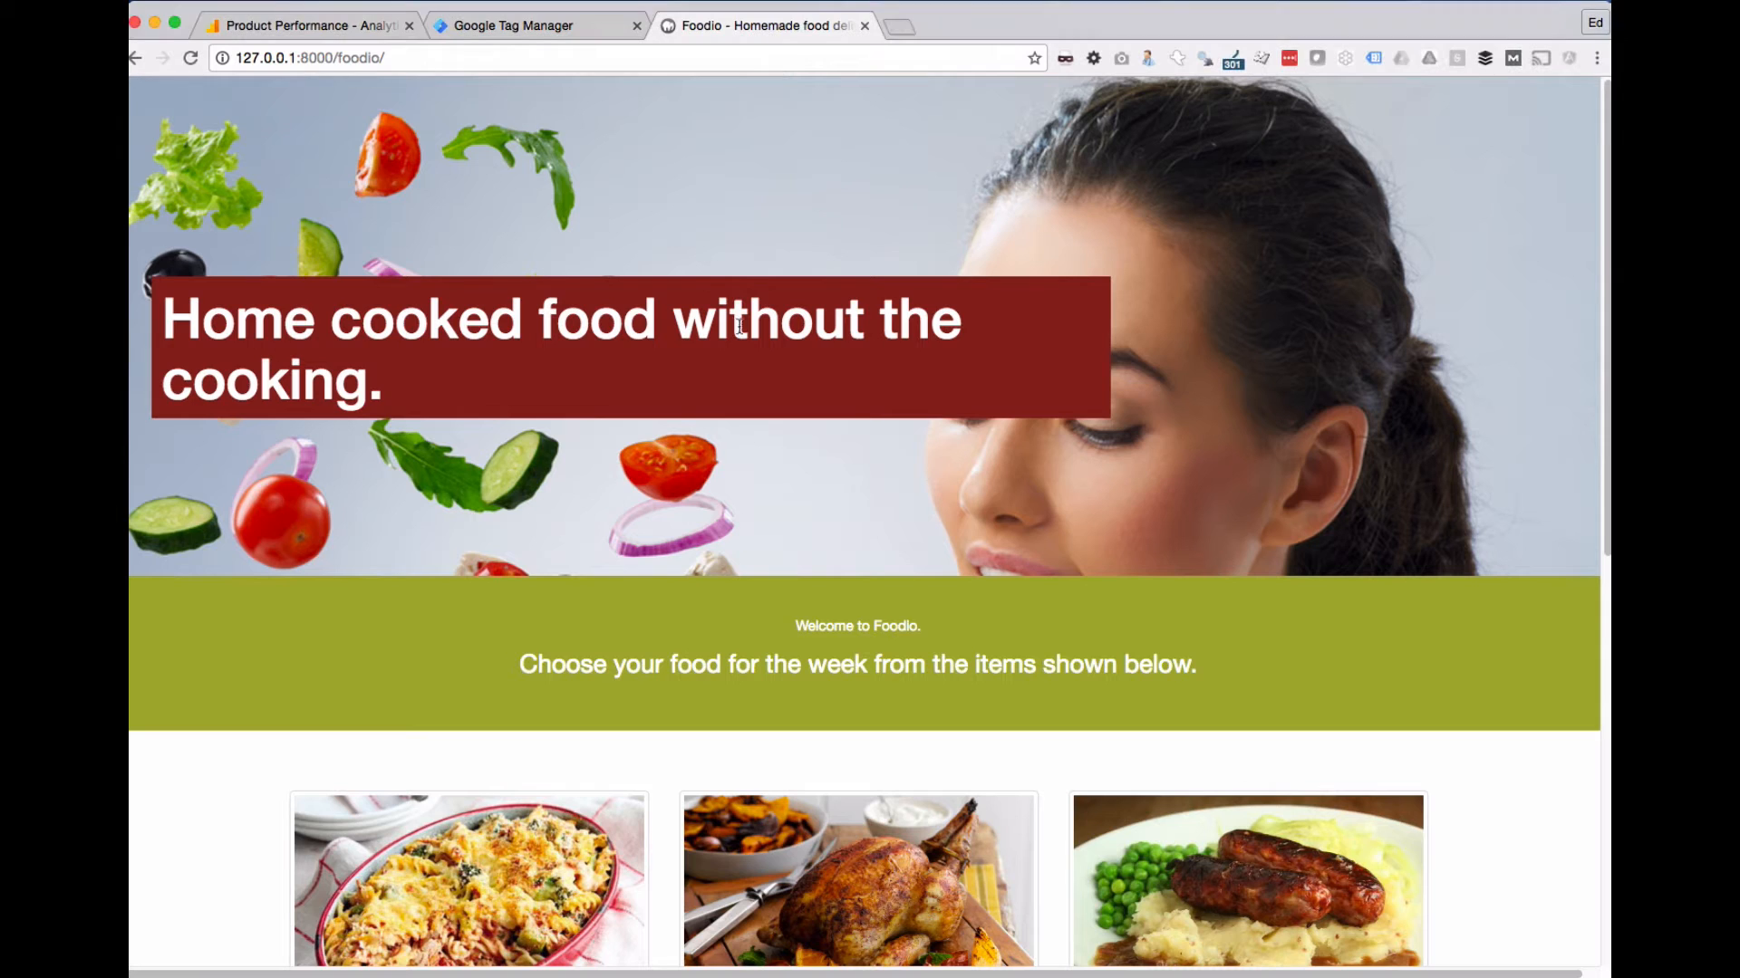
scroll(736, 321, "down", 5)
left_click(543, 589)
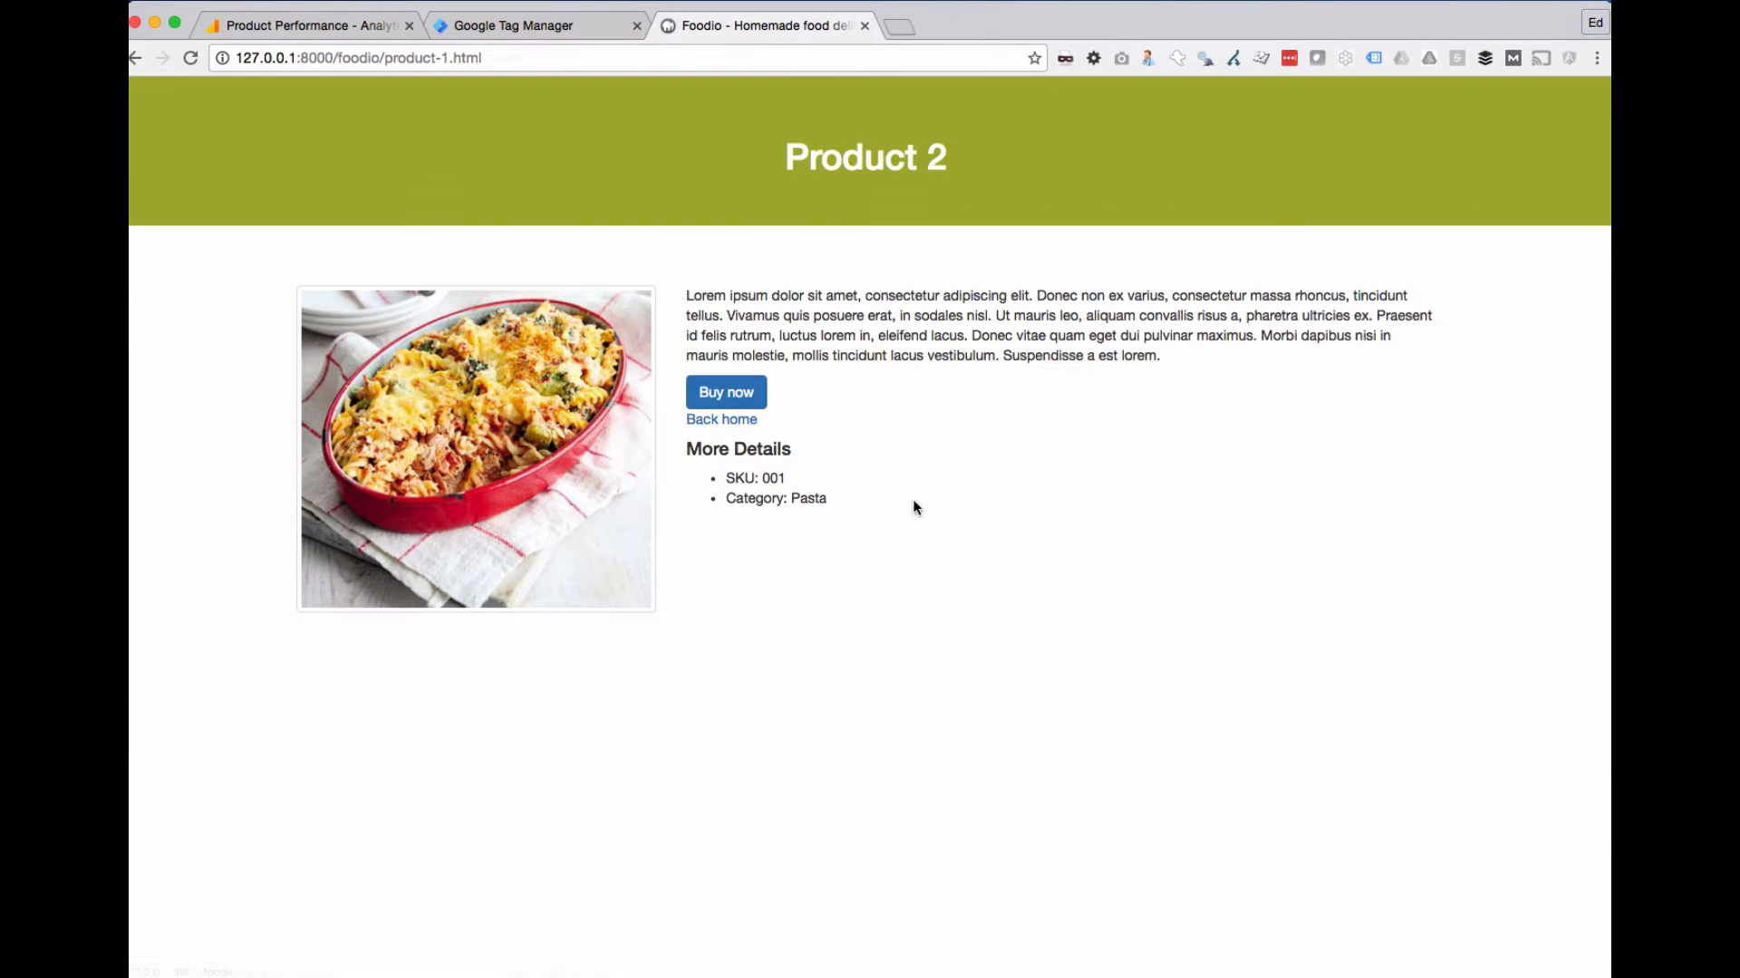
right_click(736, 384)
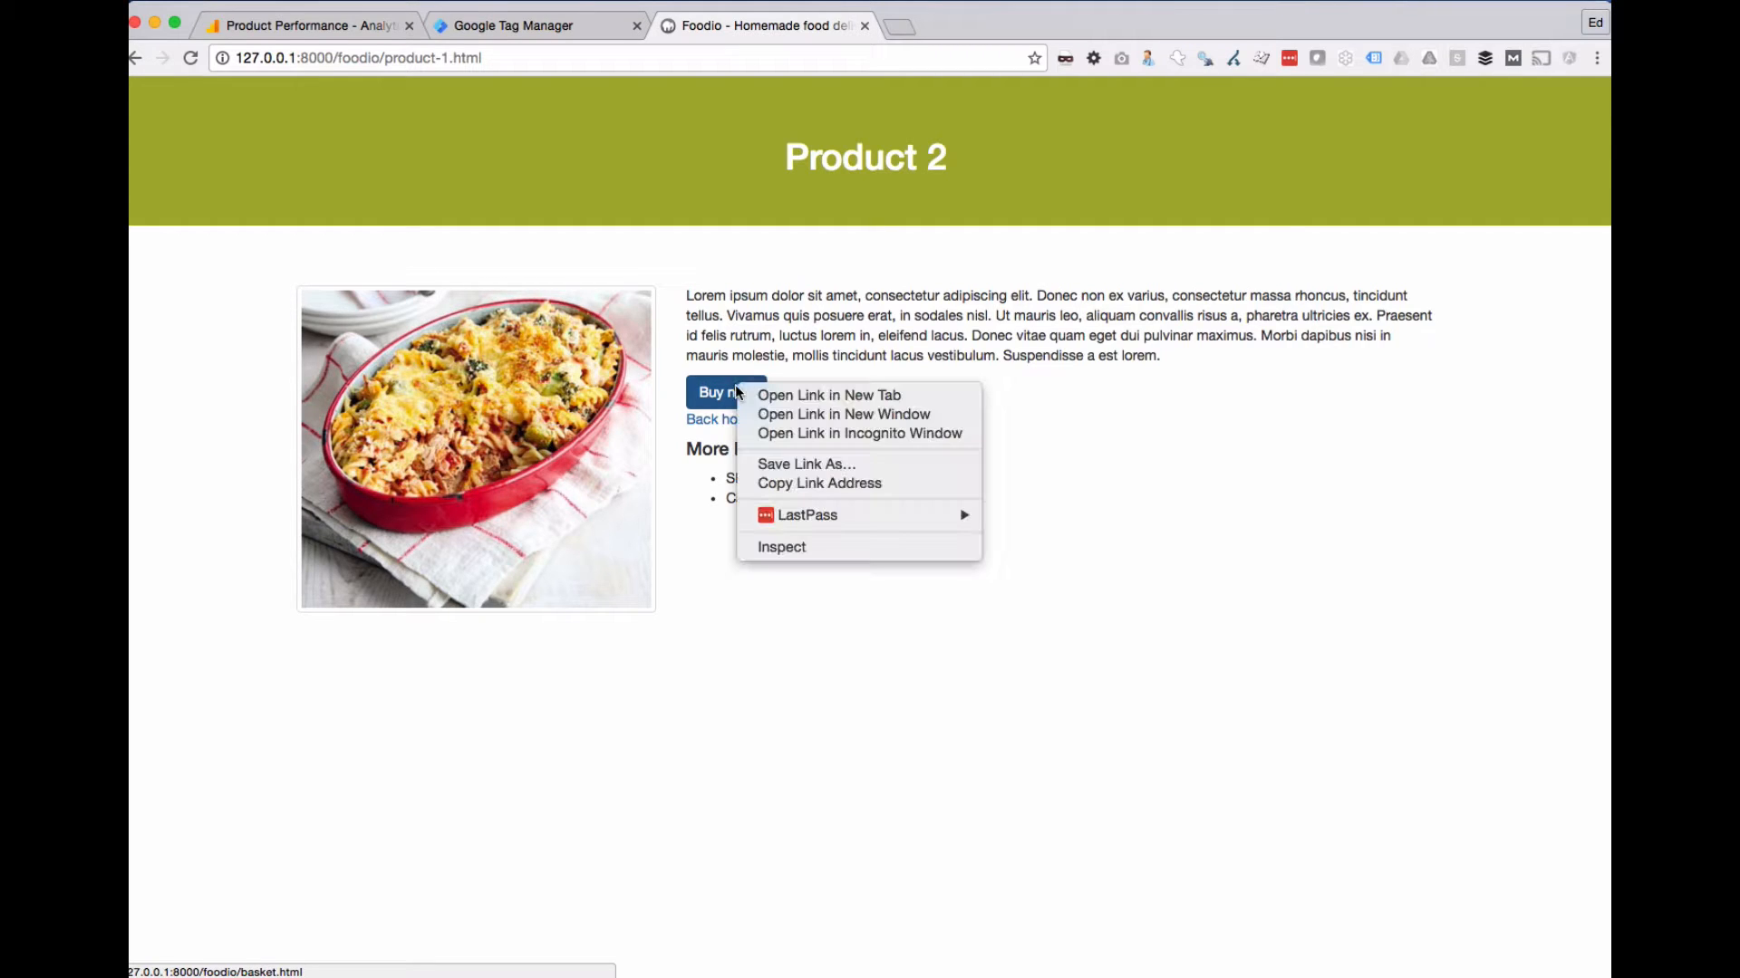
left_click(783, 549)
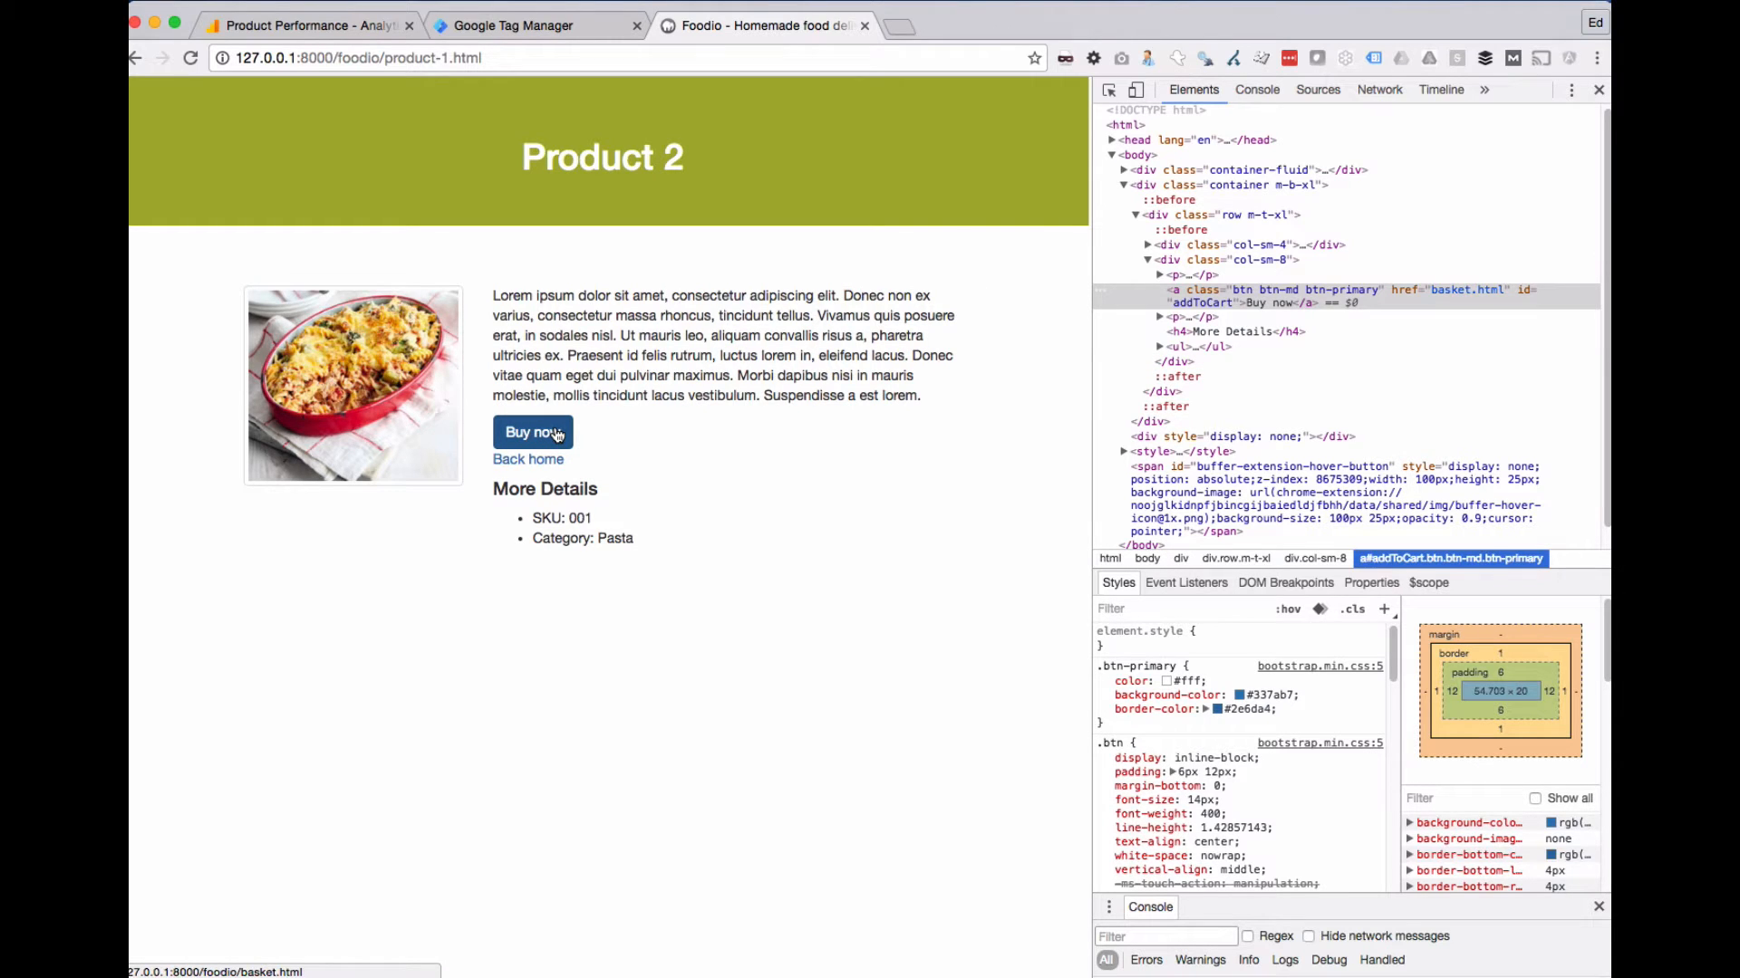
- In Google Tag Manager, enable the Click ID built-in variable
left_click(516, 29)
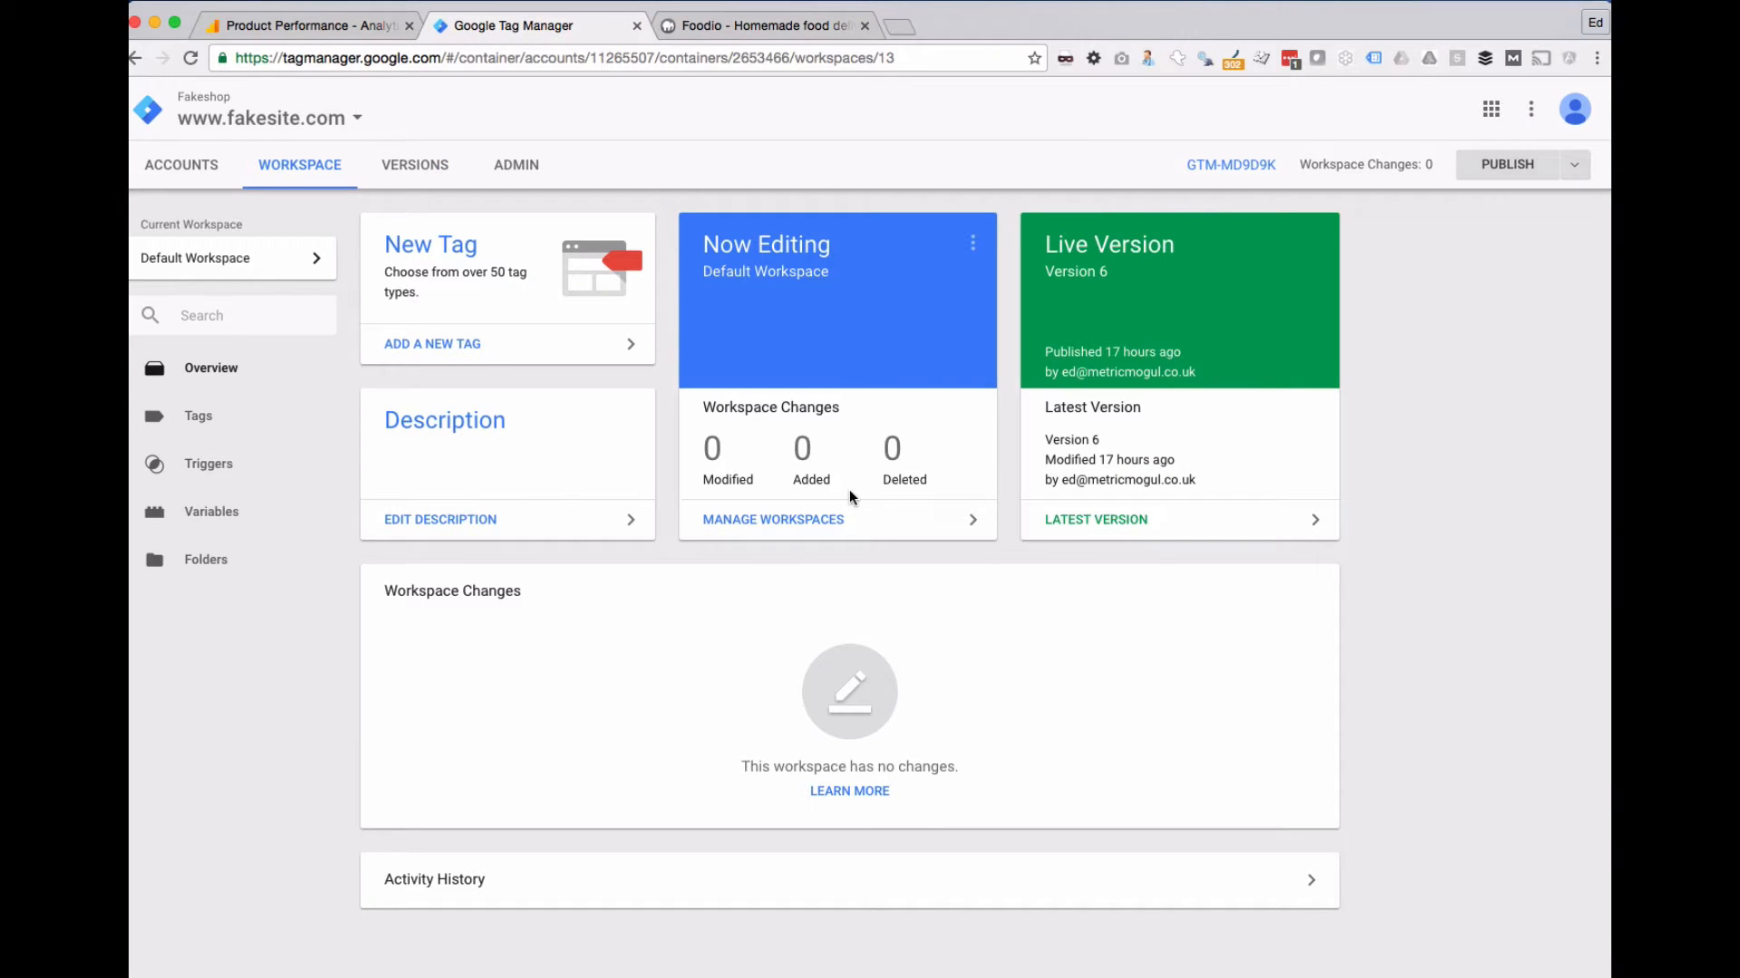
left_click(223, 512)
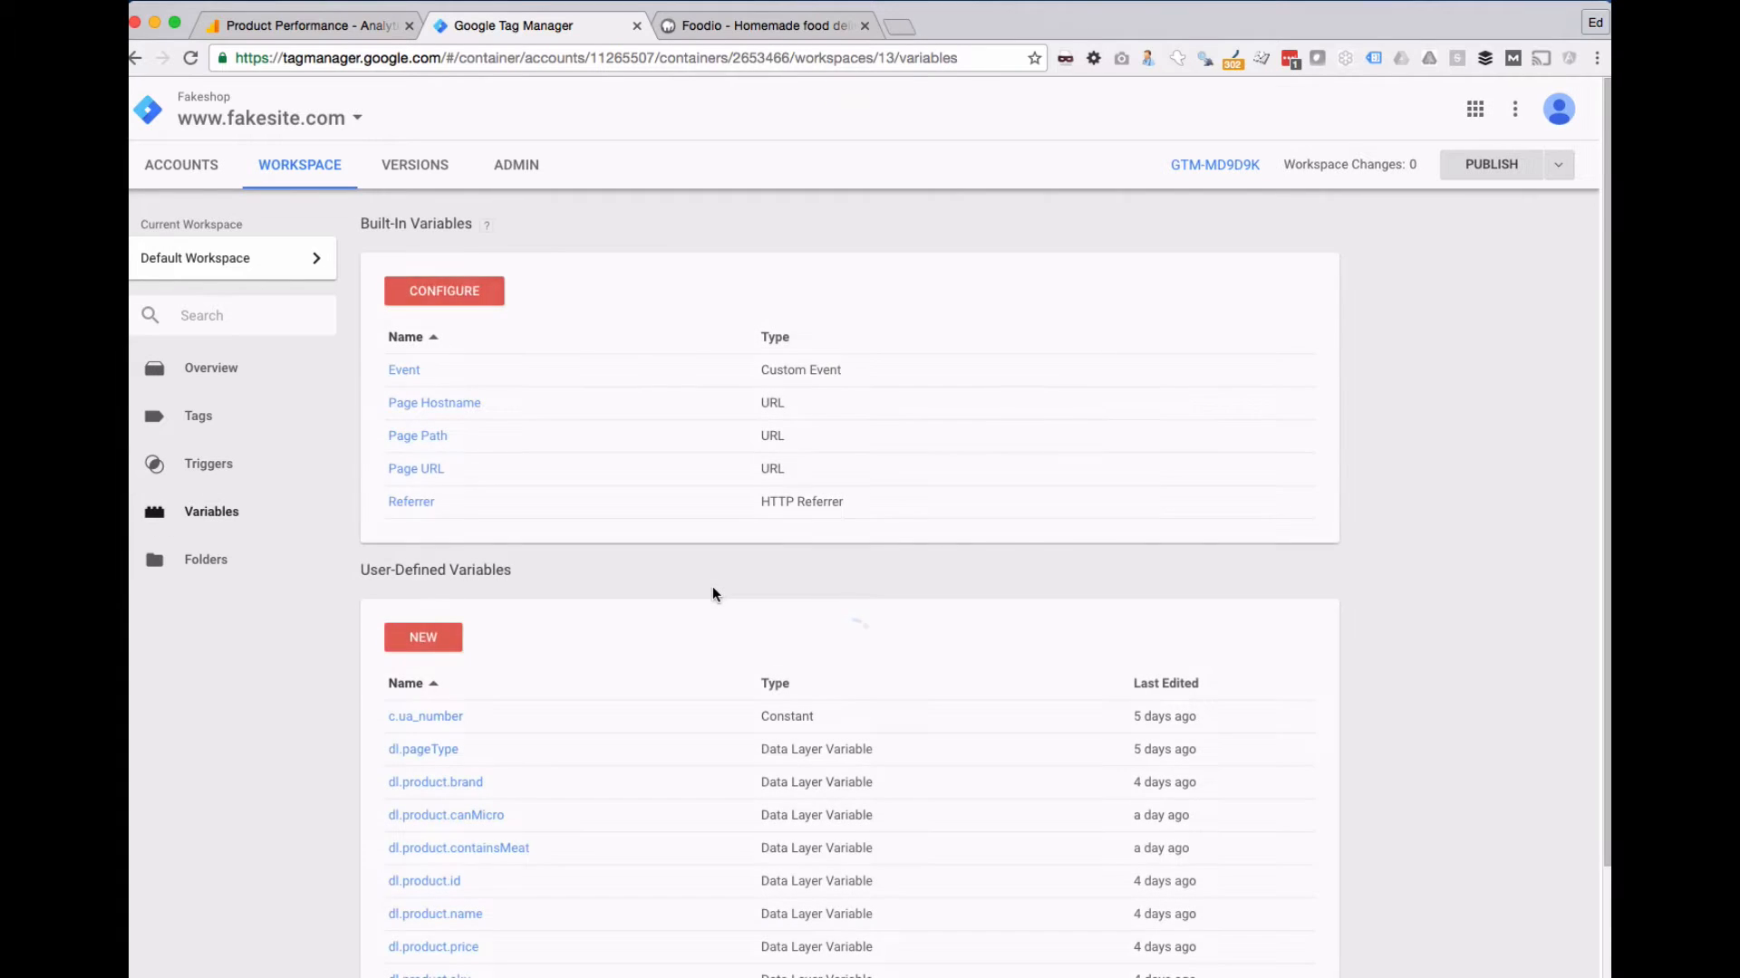
left_click(451, 304)
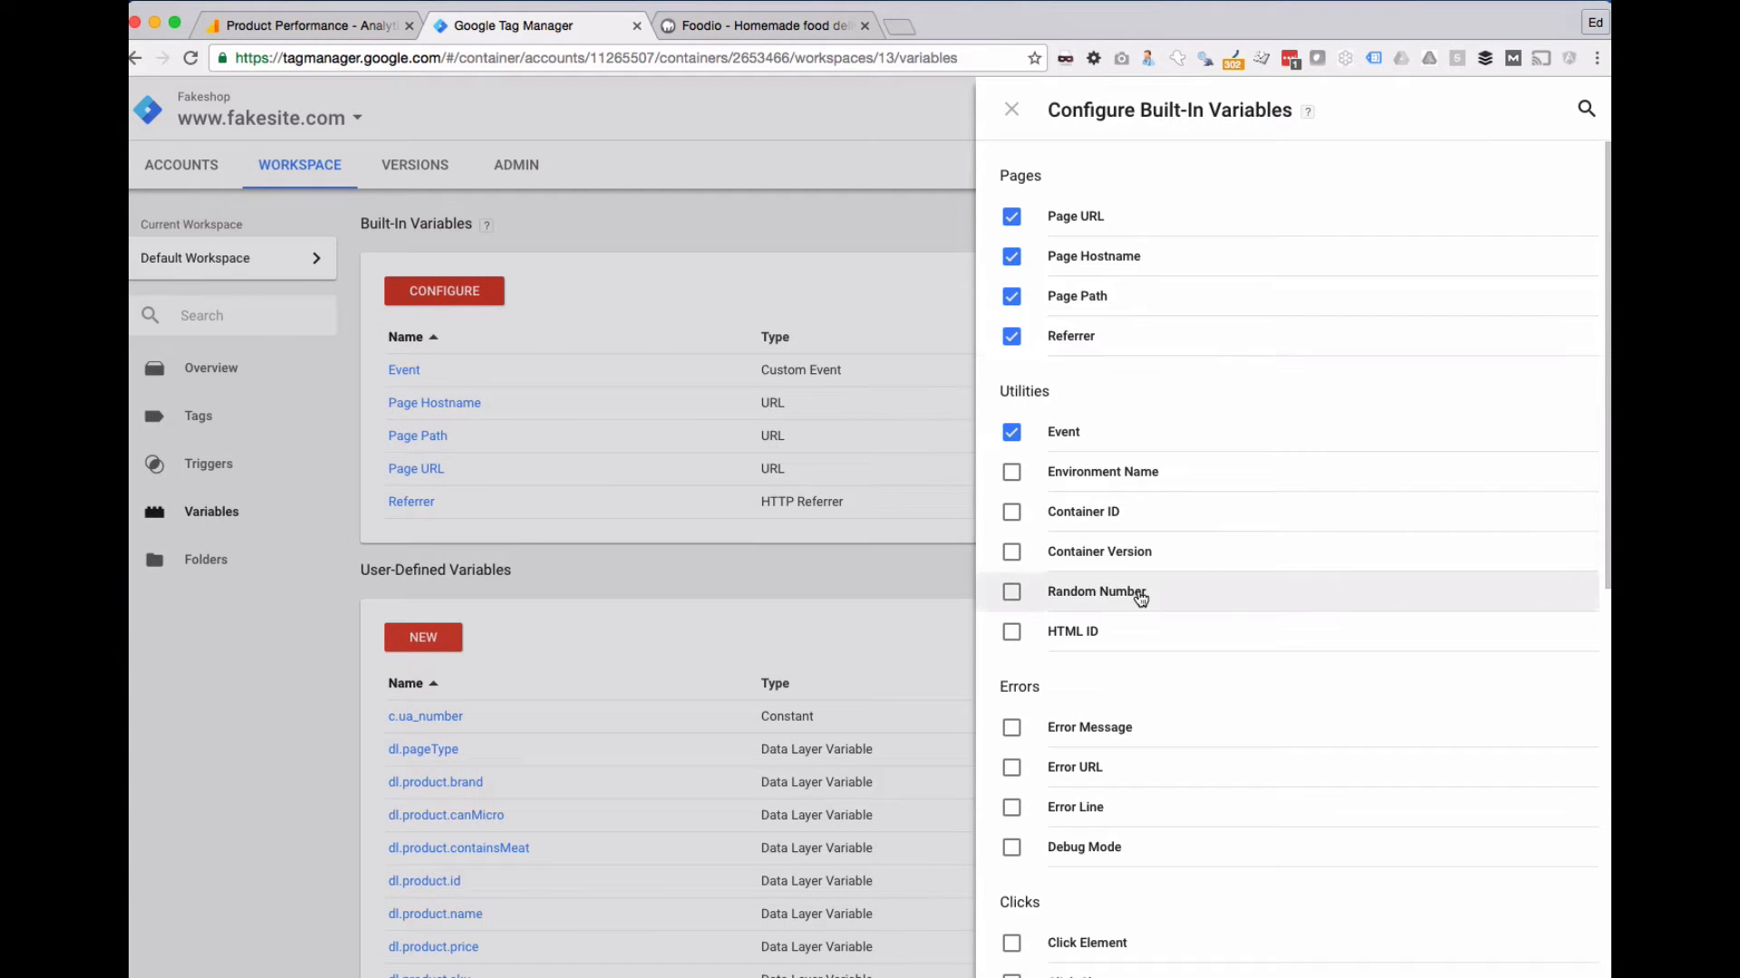
scroll(1100, 634, "down", 5)
left_click(1012, 542)
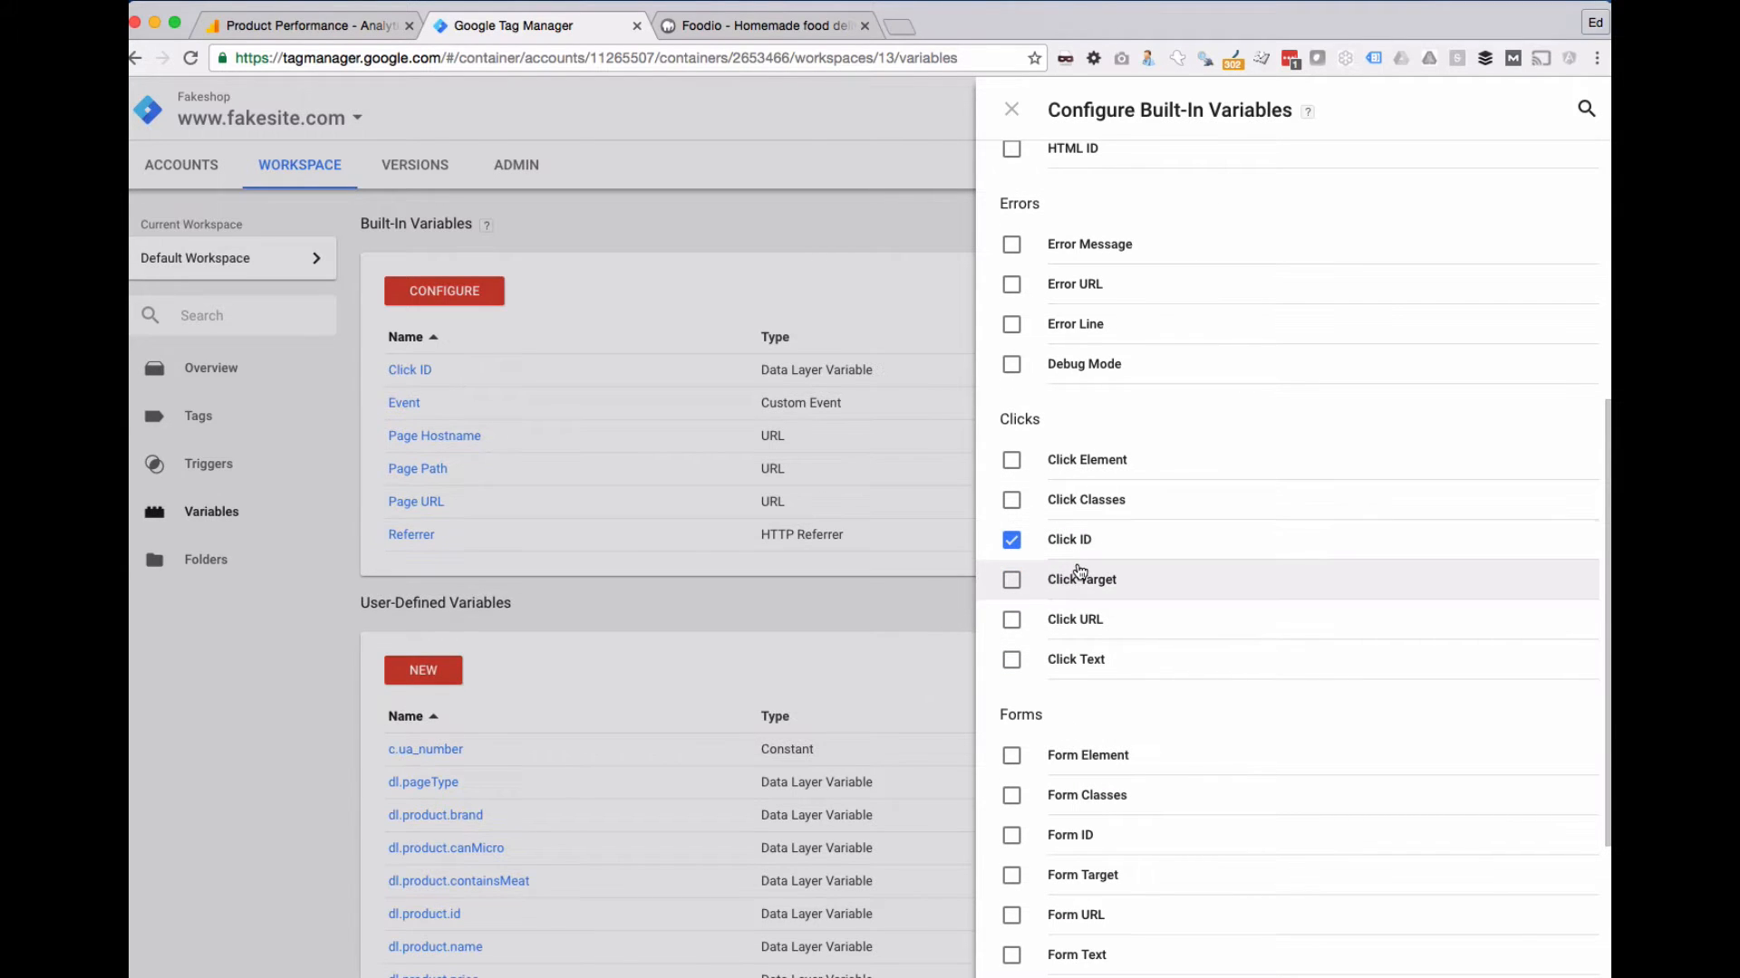
left_click(1012, 110)
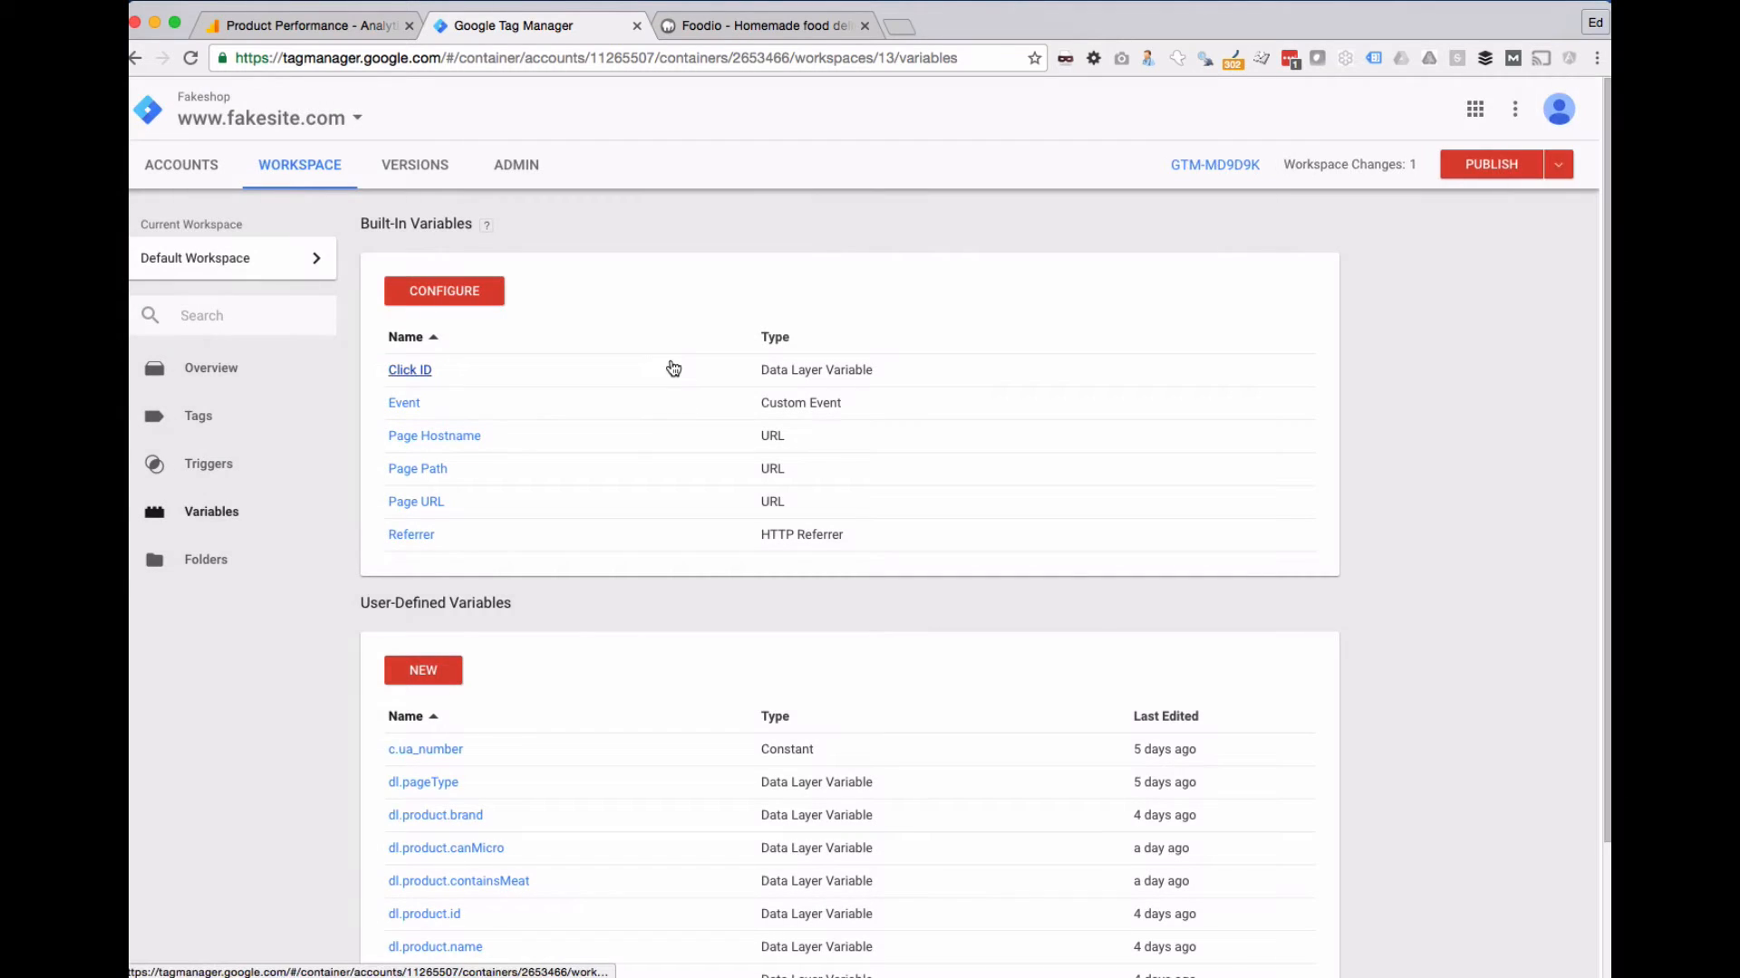
- Create a new trigger named "E Add to Cart"
left_click(197, 465)
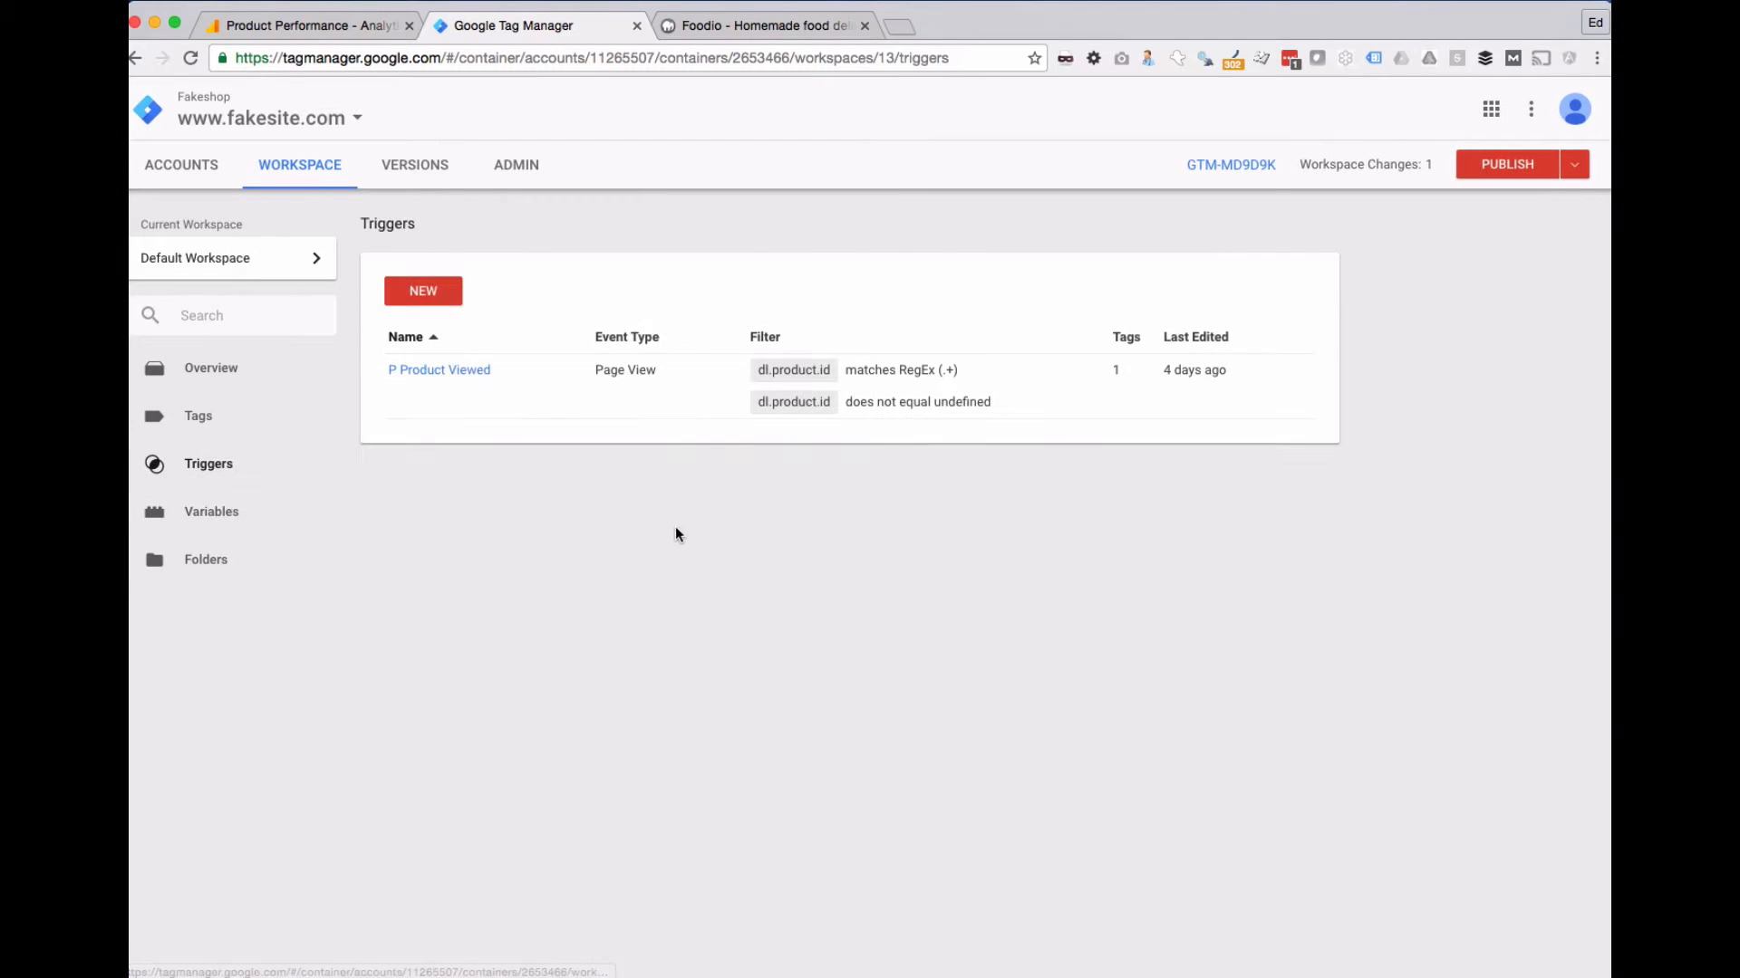
left_click(446, 294)
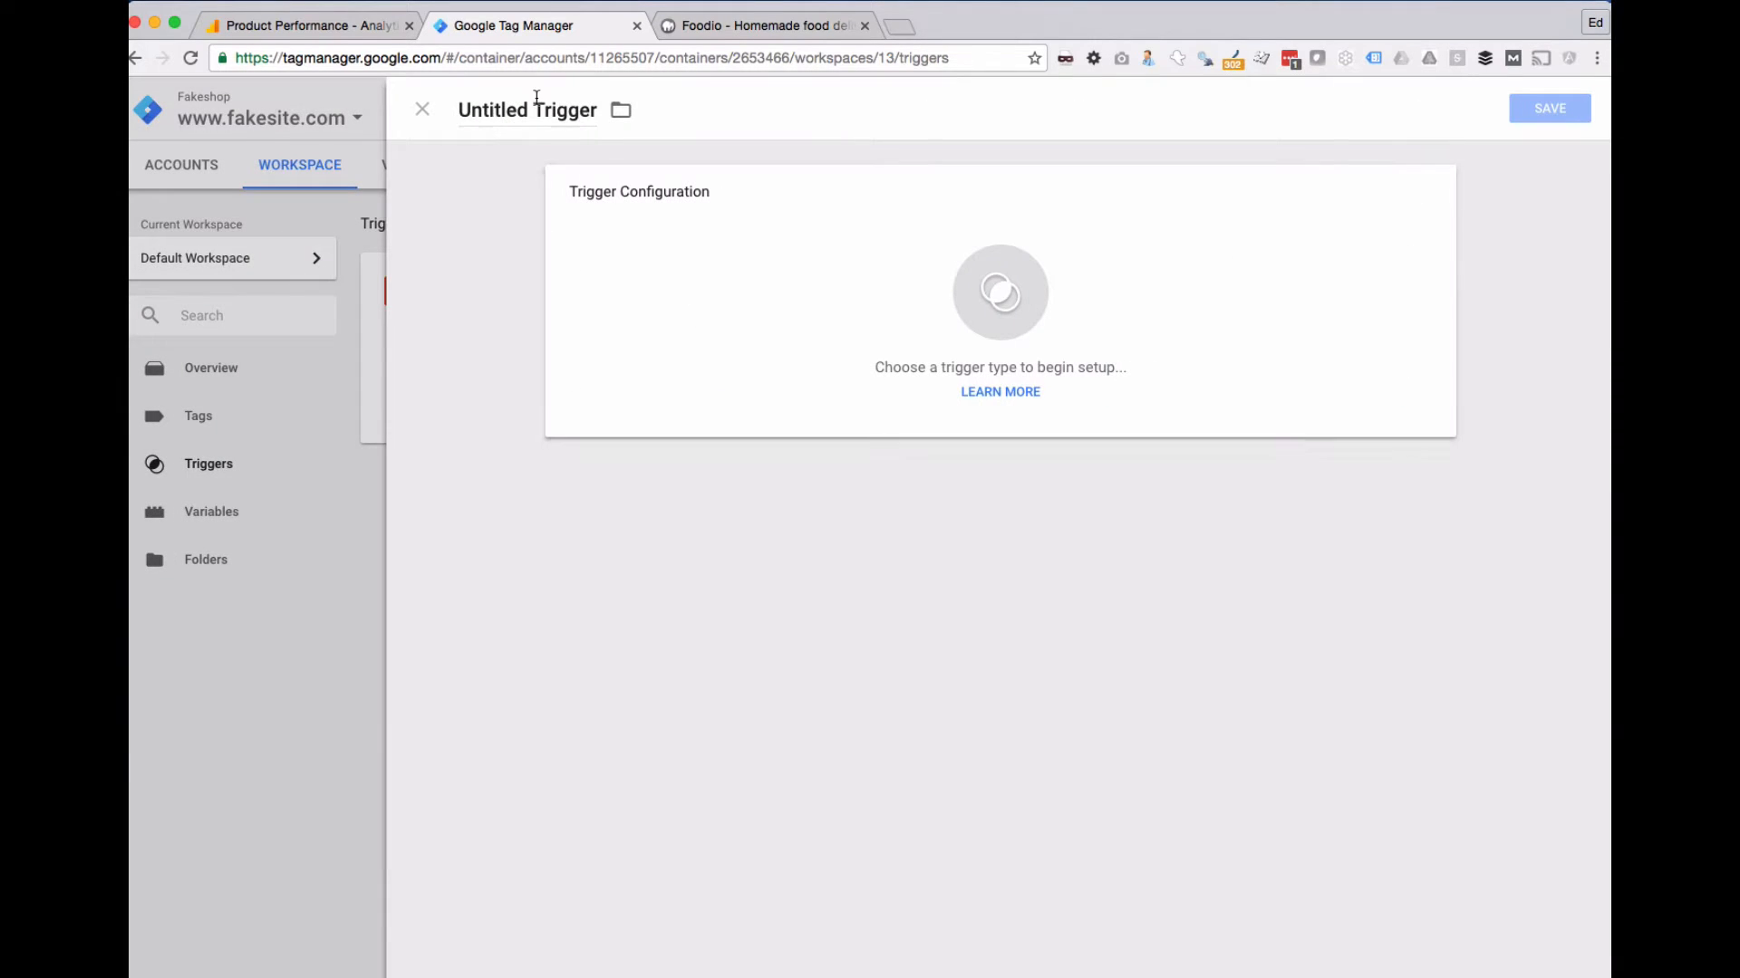
left_click(536, 98)
type("E Add")
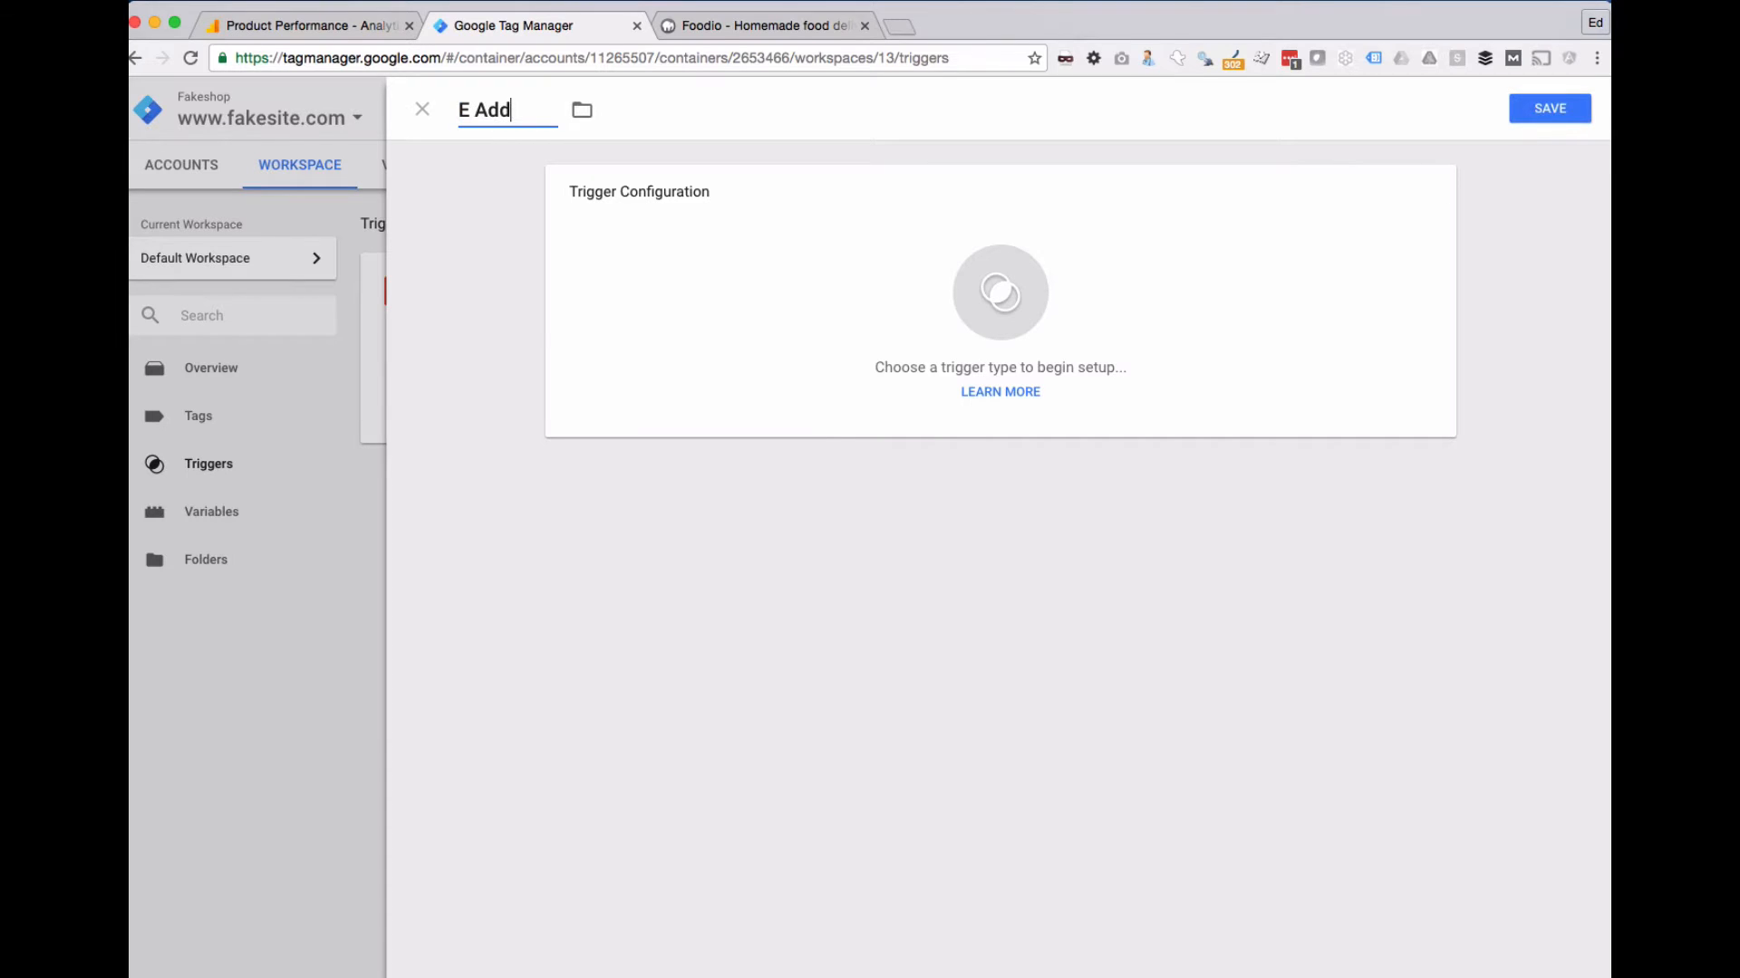
type(" to Cary")
key("BackSpace")
type("t")
- Set the trigger type to Click - All Elements and make it fire on Some Clicks
left_click(1405, 201)
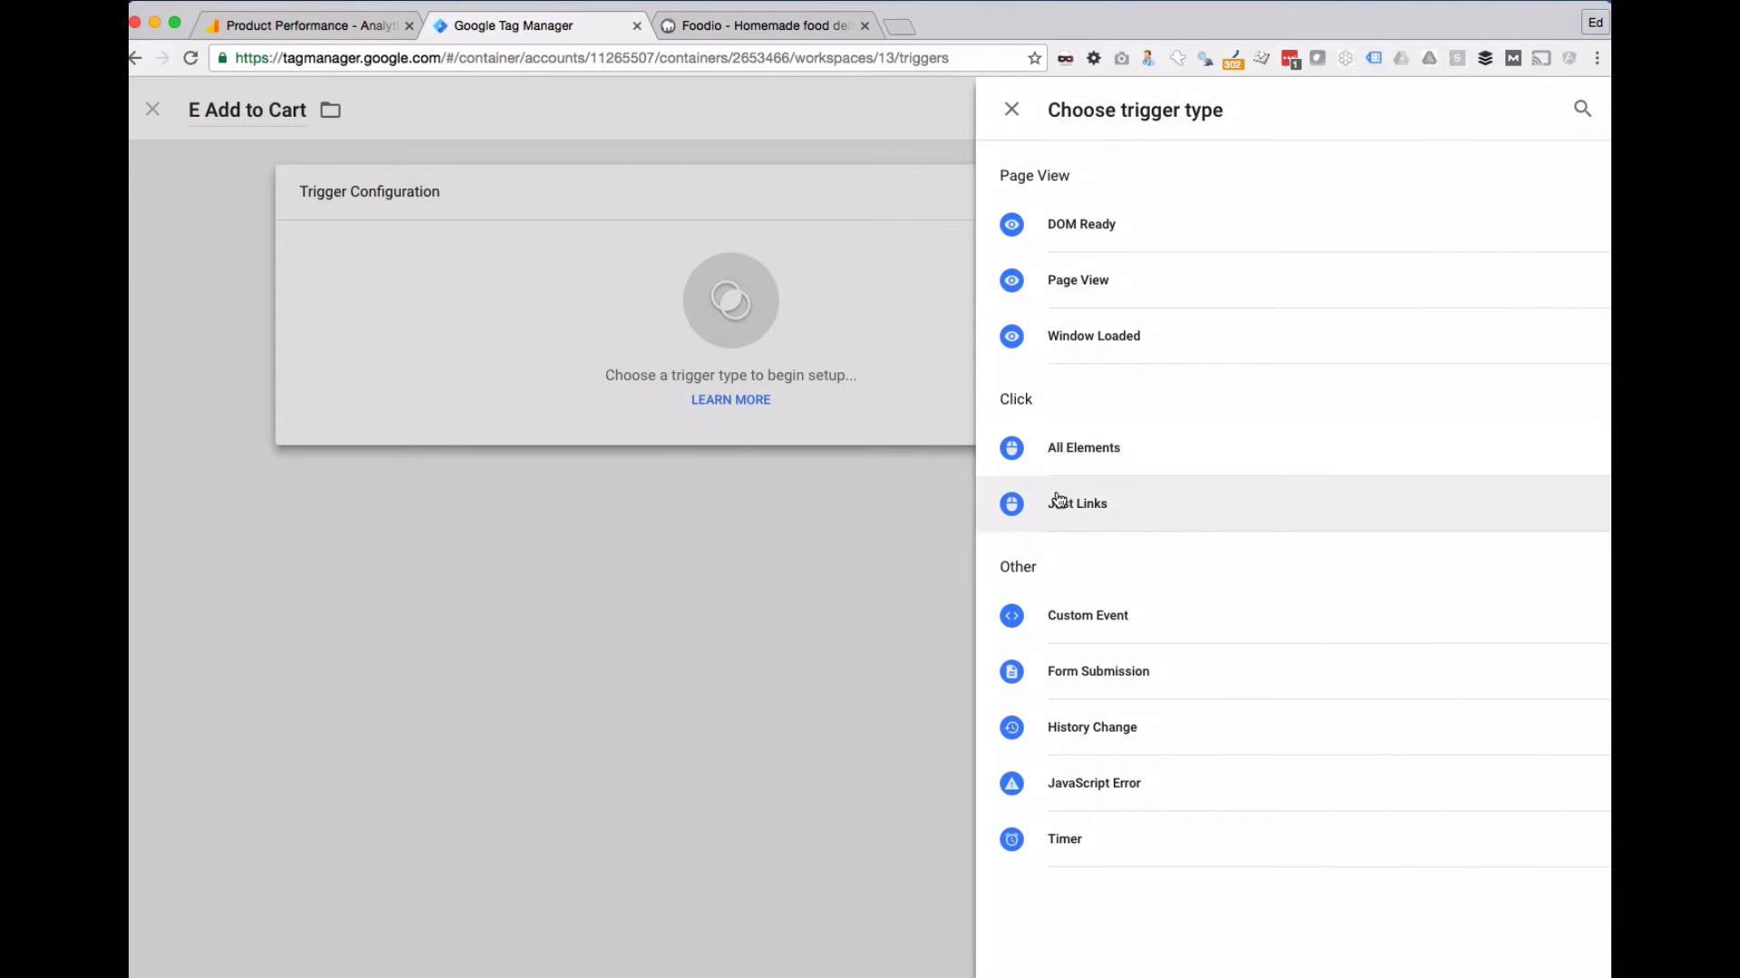
left_click(1099, 505)
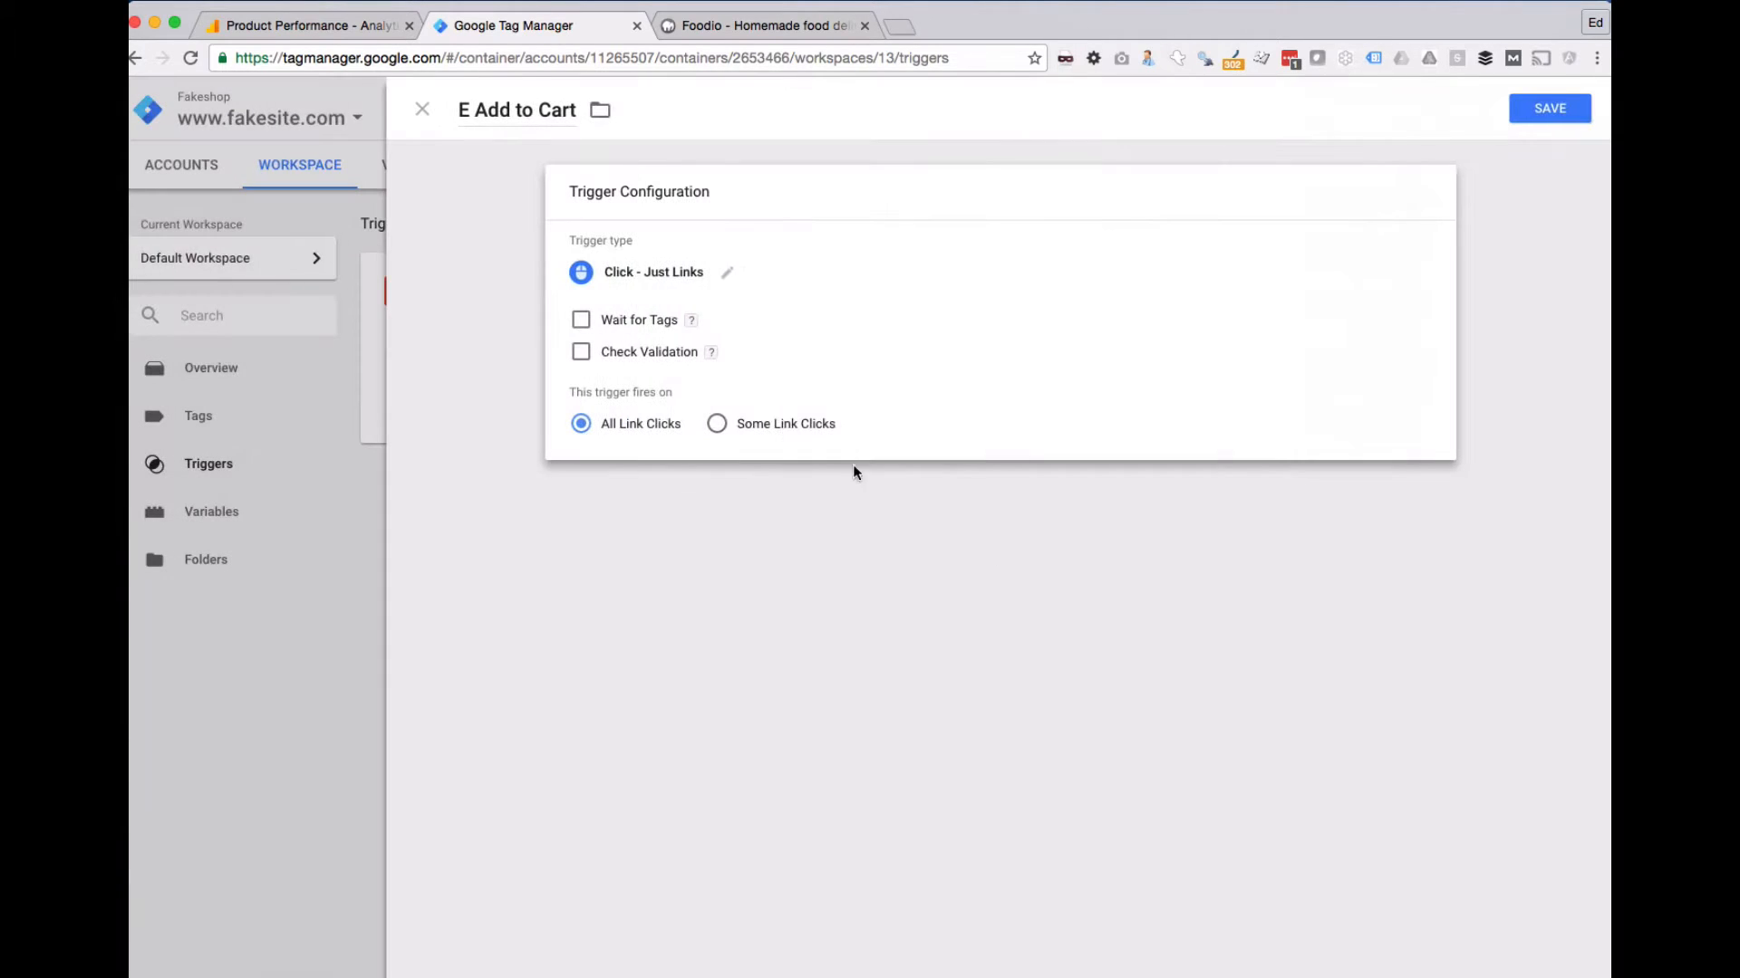
left_click(726, 272)
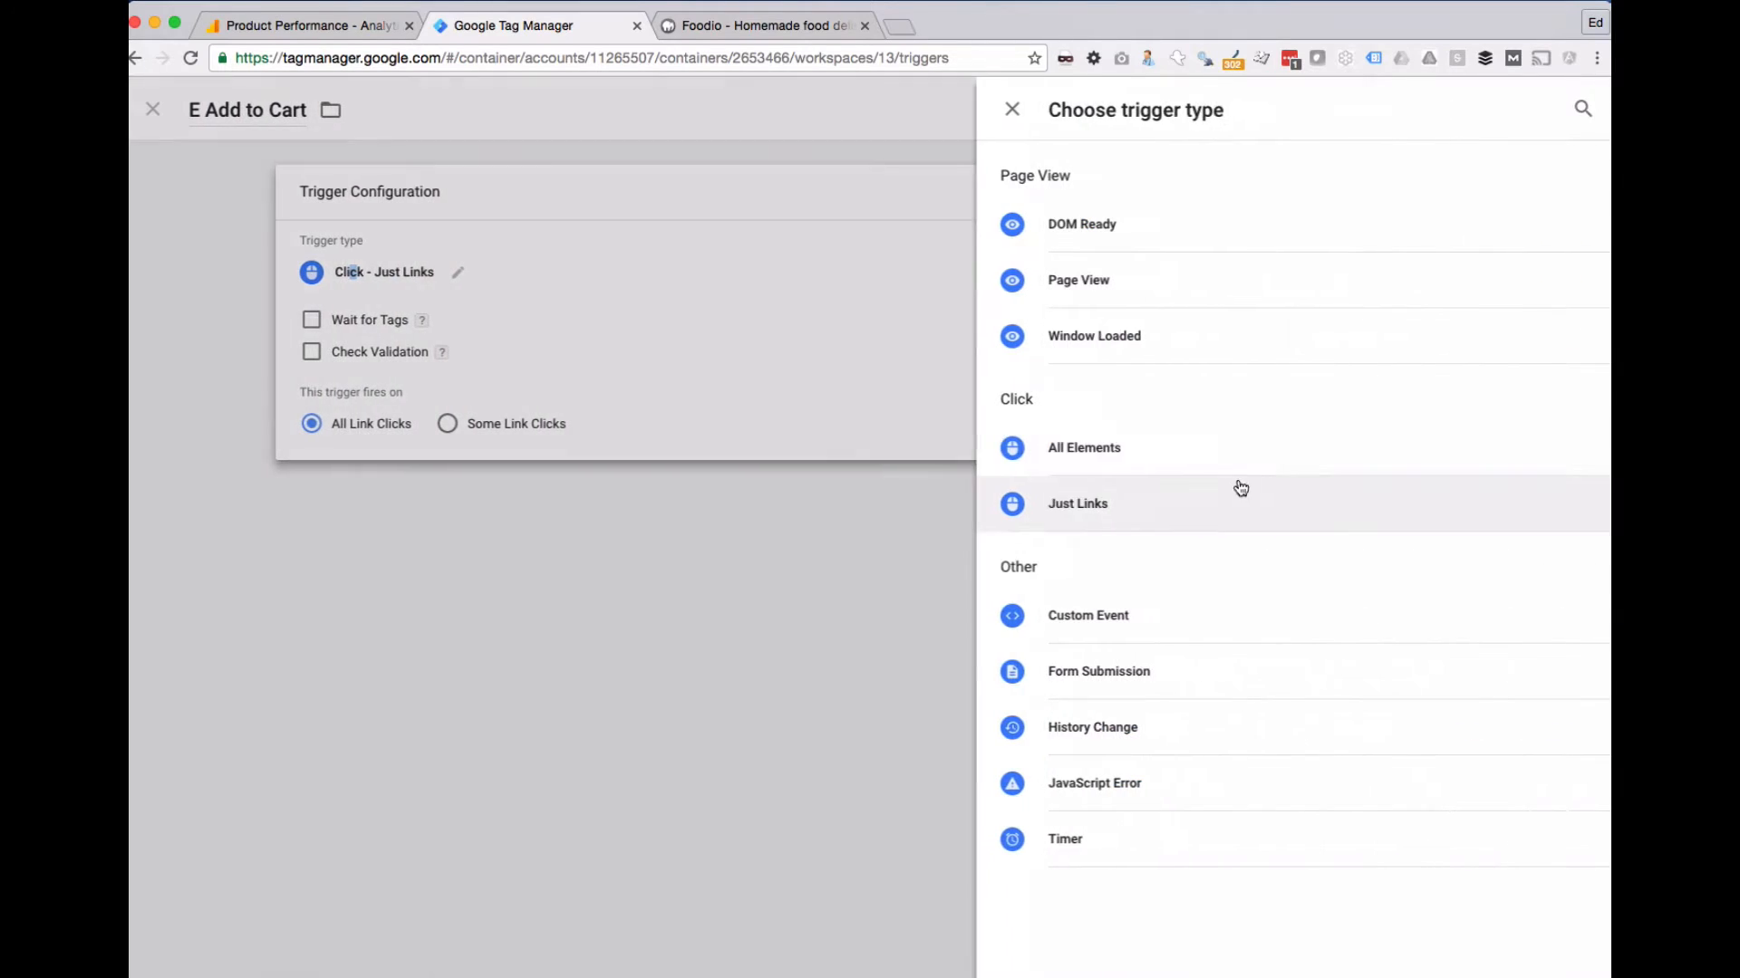
left_click(1089, 453)
left_click(691, 351)
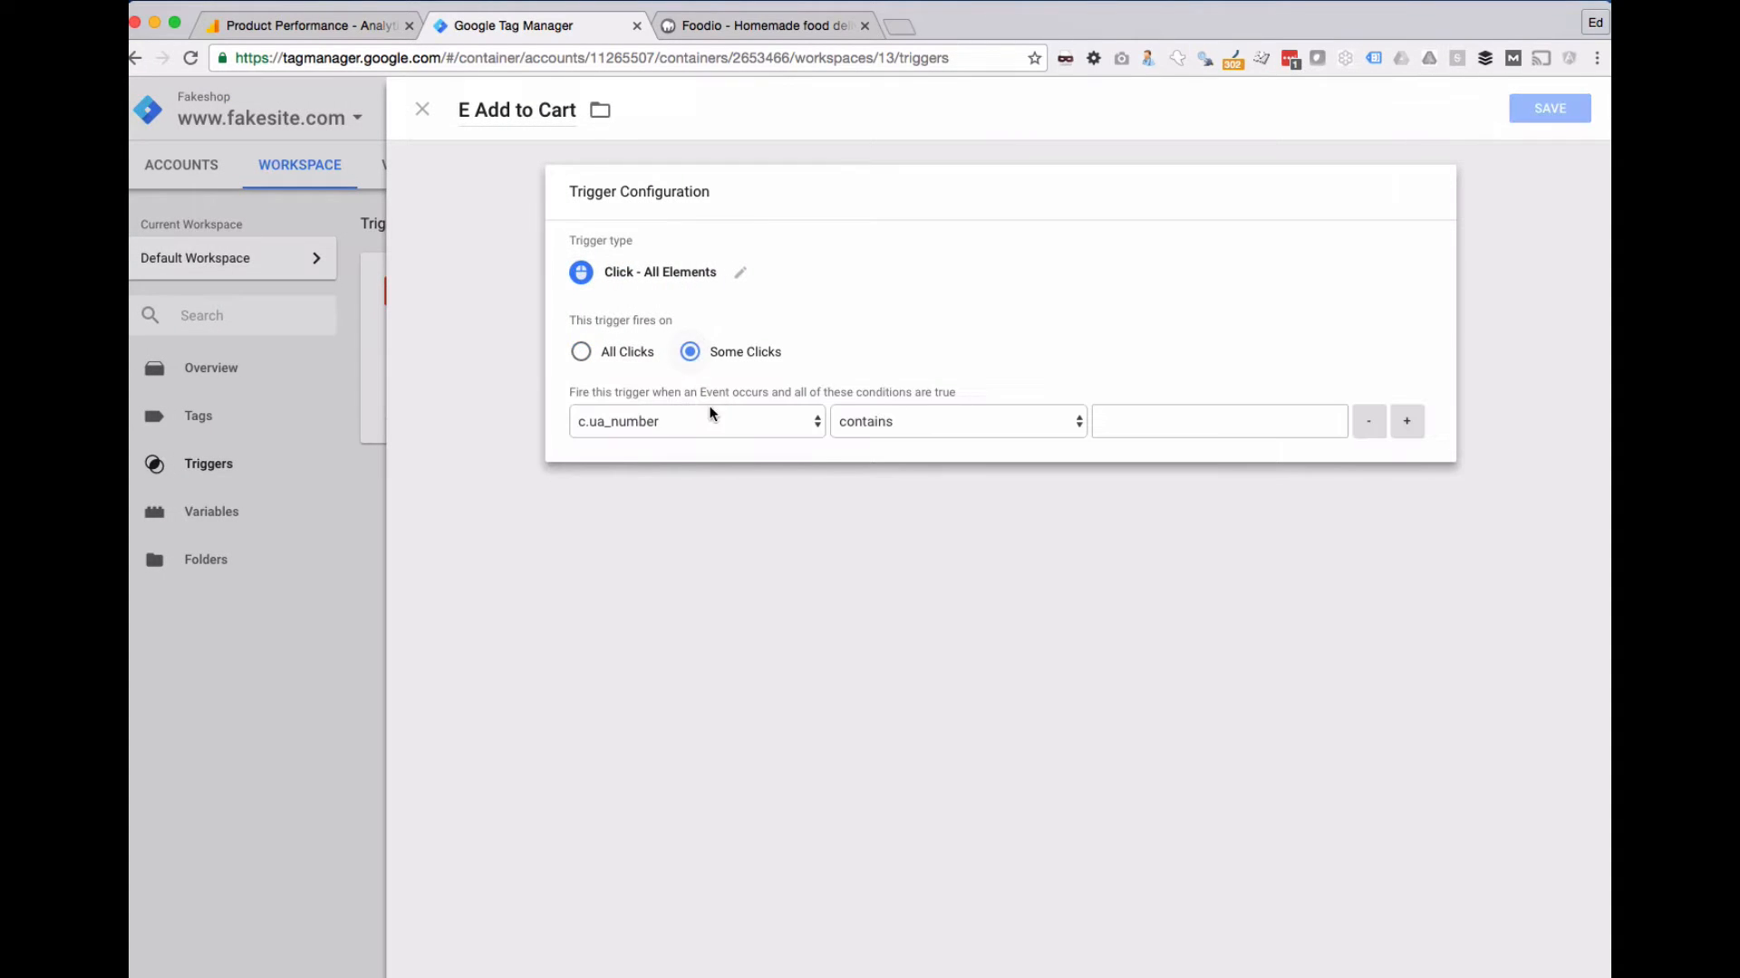
- Set the firing condition to Click ID equals addToCart and save the trigger
left_click(698, 421)
left_click(689, 441)
left_click(862, 424)
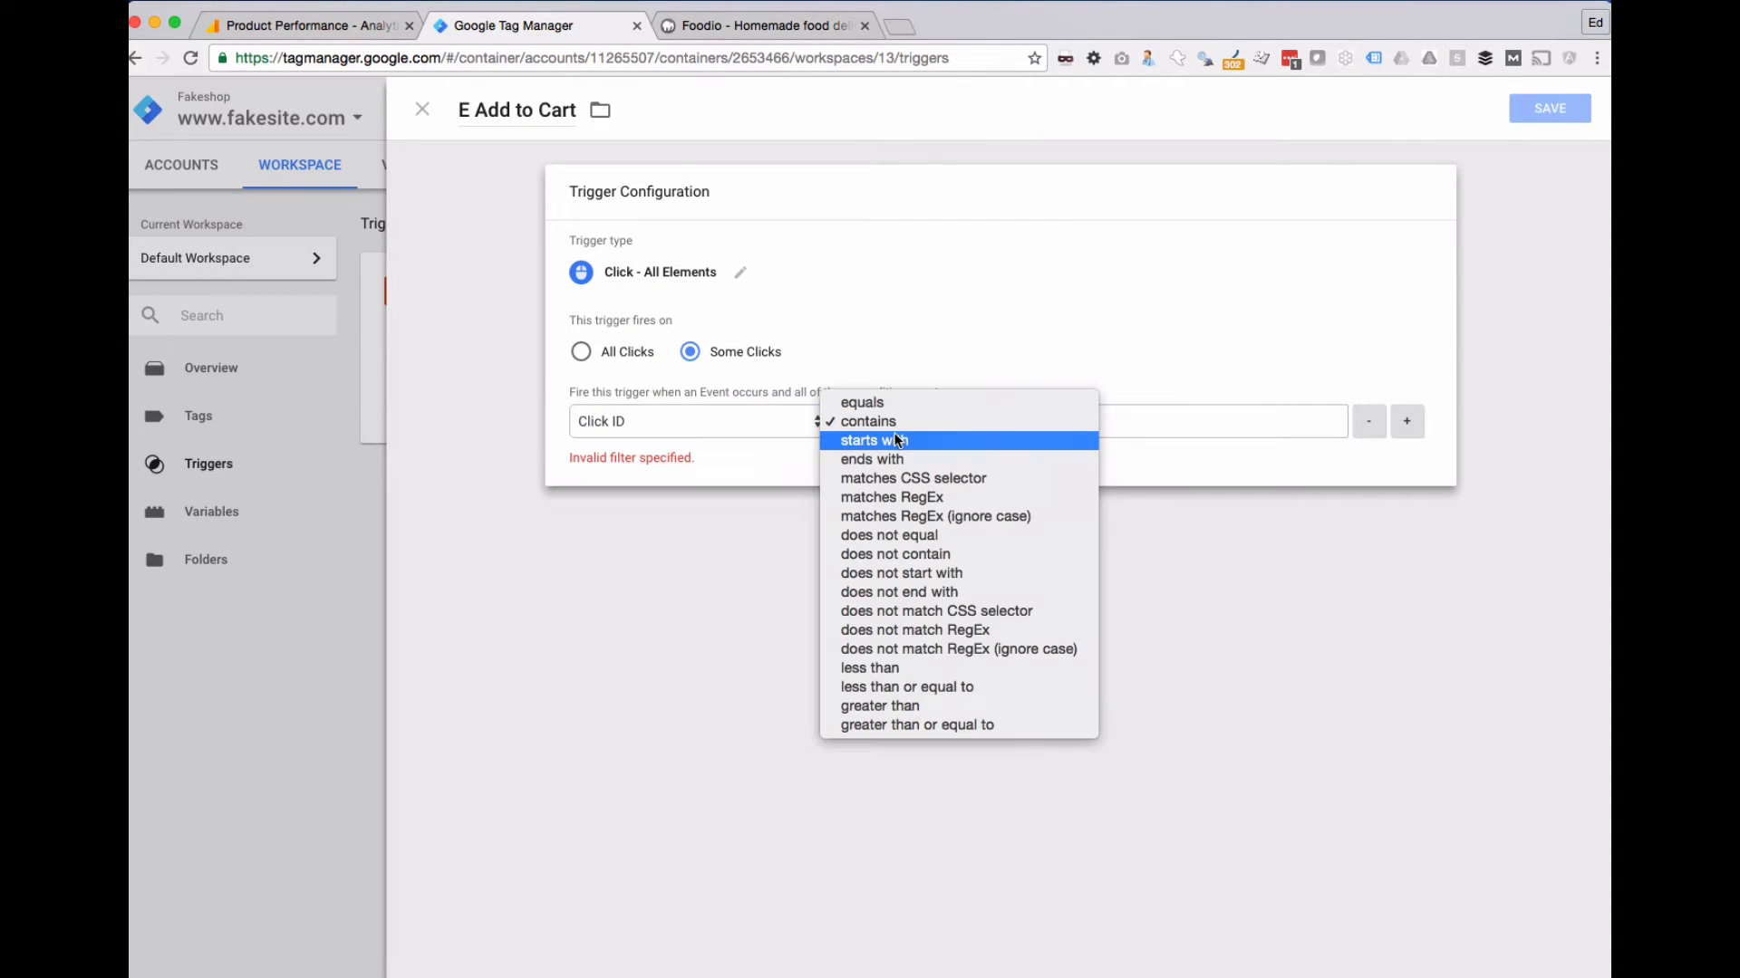
left_click(862, 402)
type("addTo")
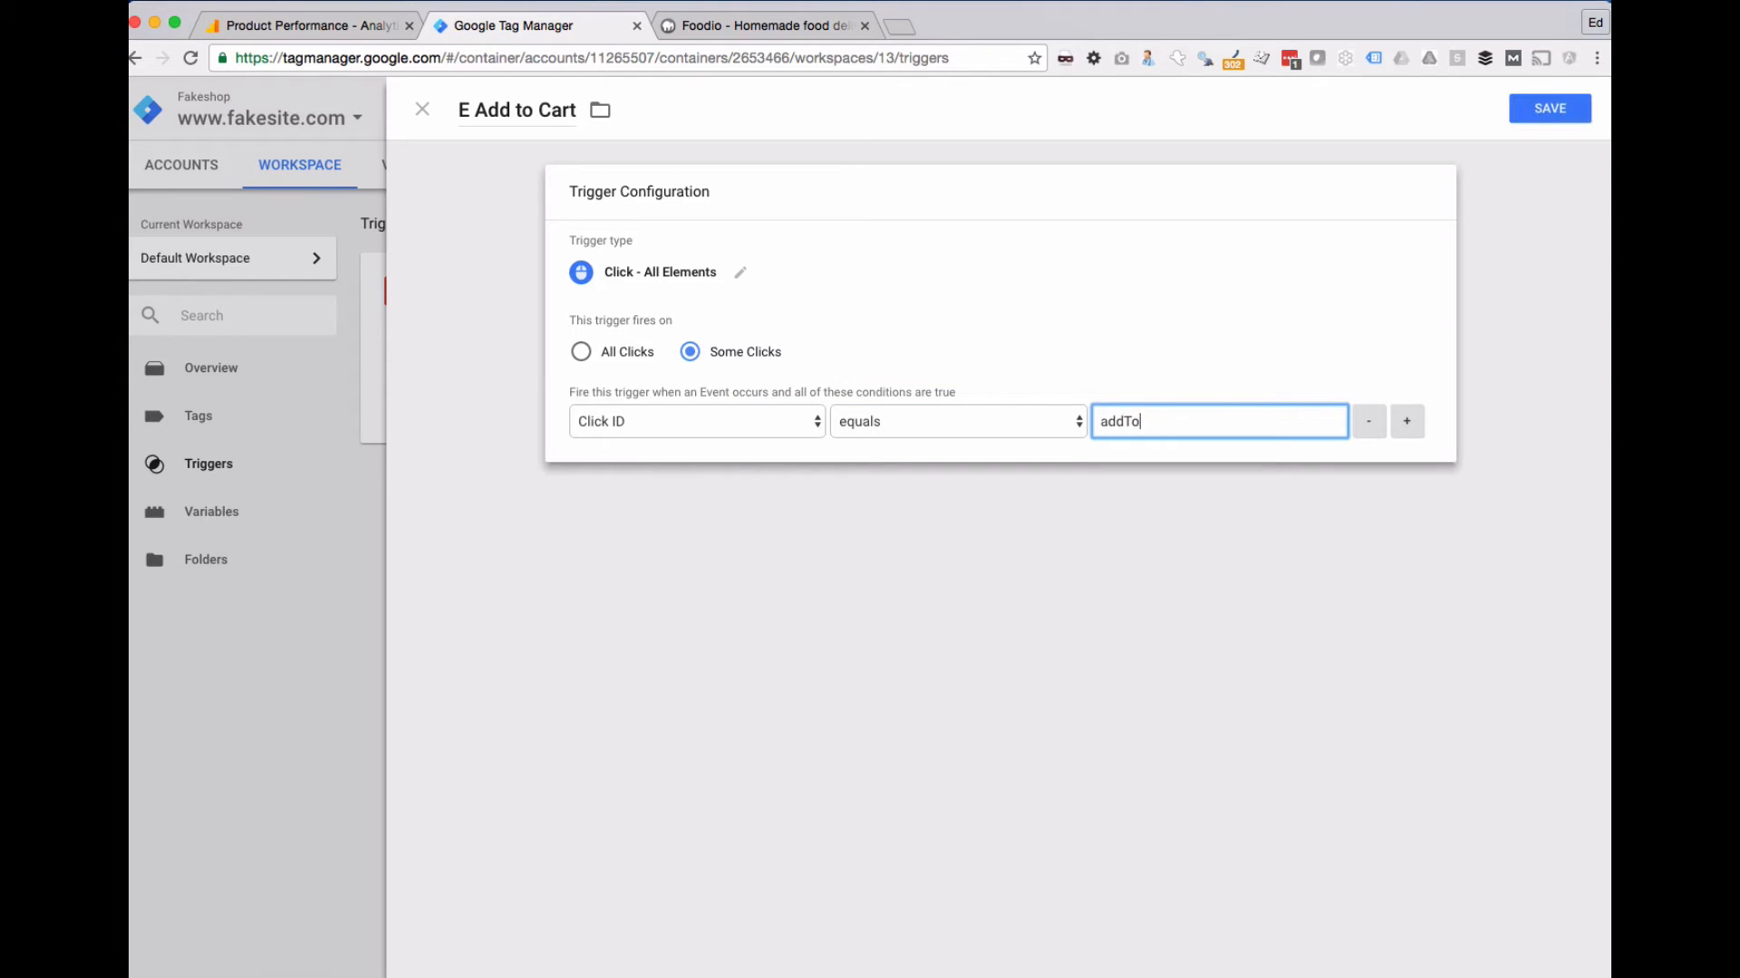
type("Cart")
left_click(1549, 108)
- Check the Buy now link's id in product-2.html in the code editor, then return to Tag Manager
key("super+Tab")
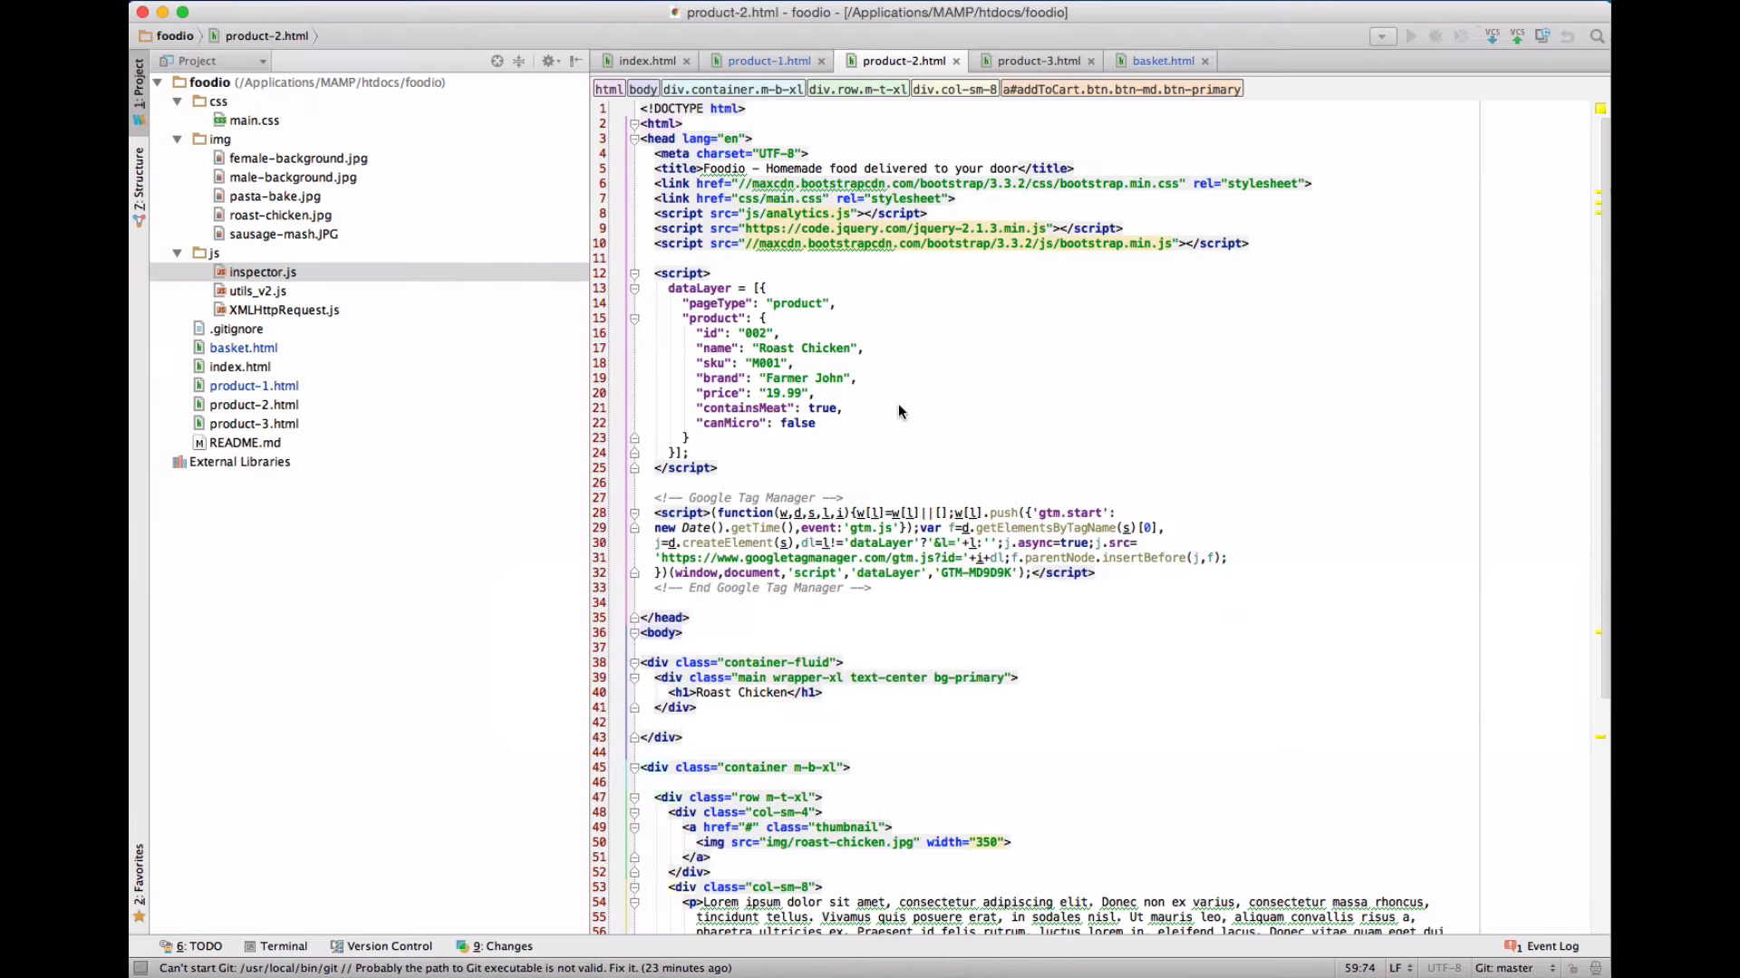
scroll(1017, 623, "down", 7)
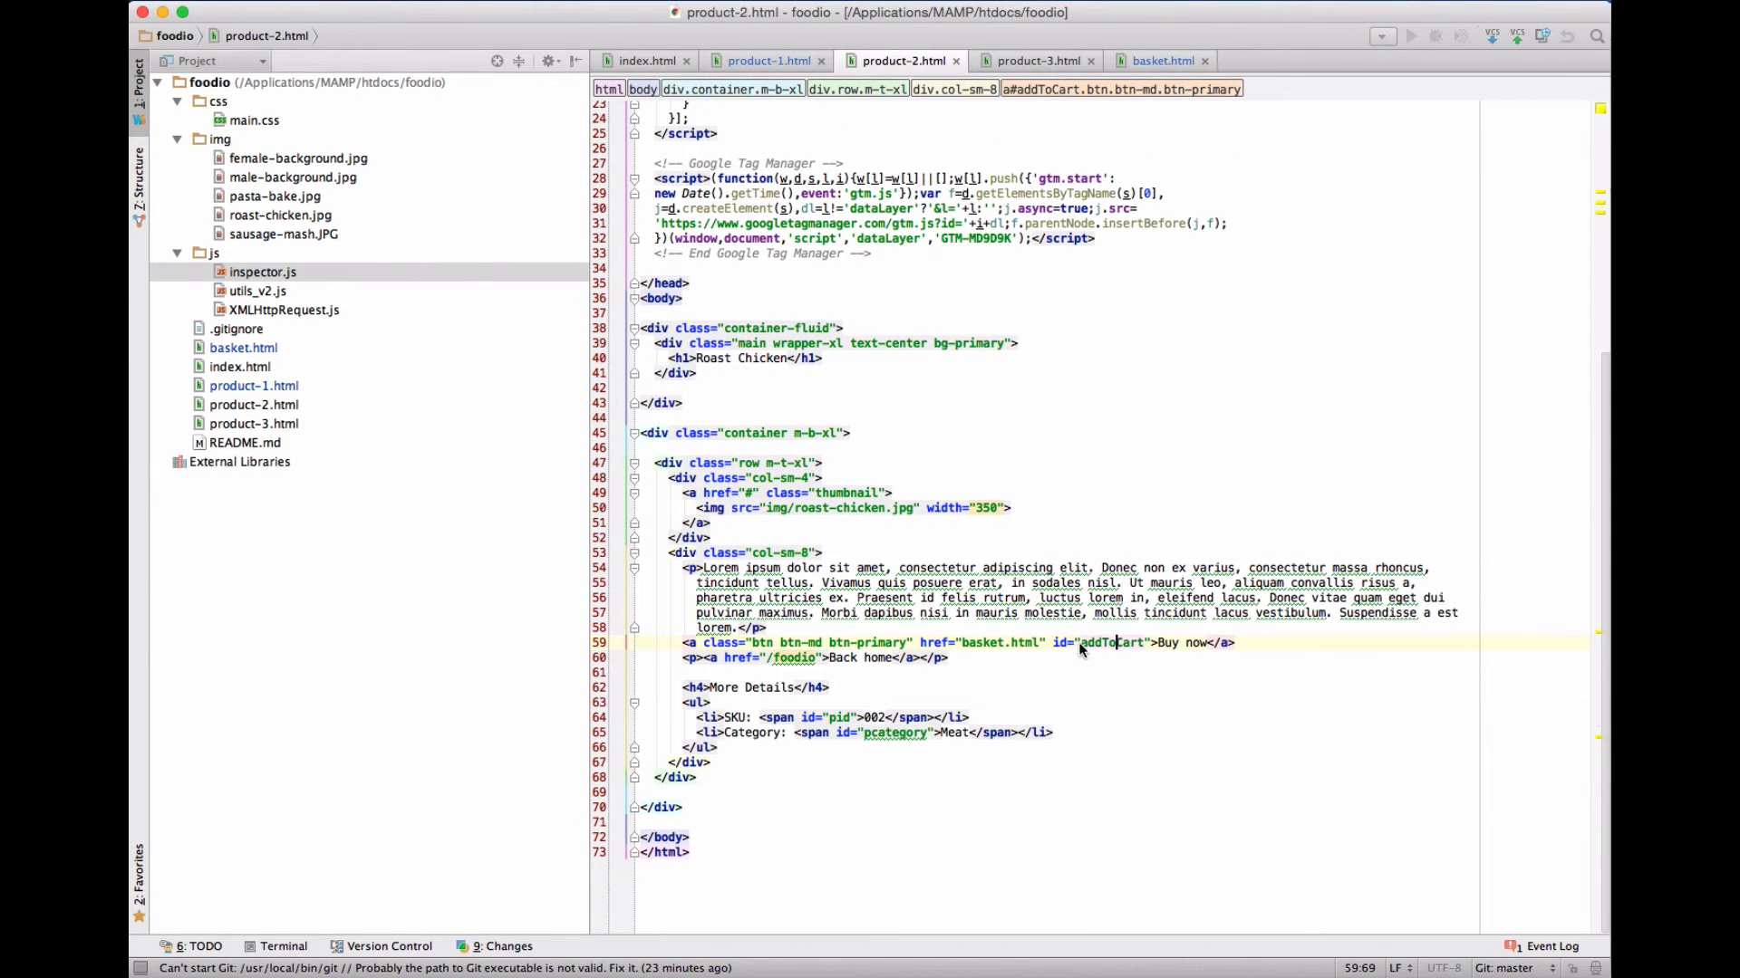
left_click_drag(1080, 644, 1146, 645)
key("super+Tab")
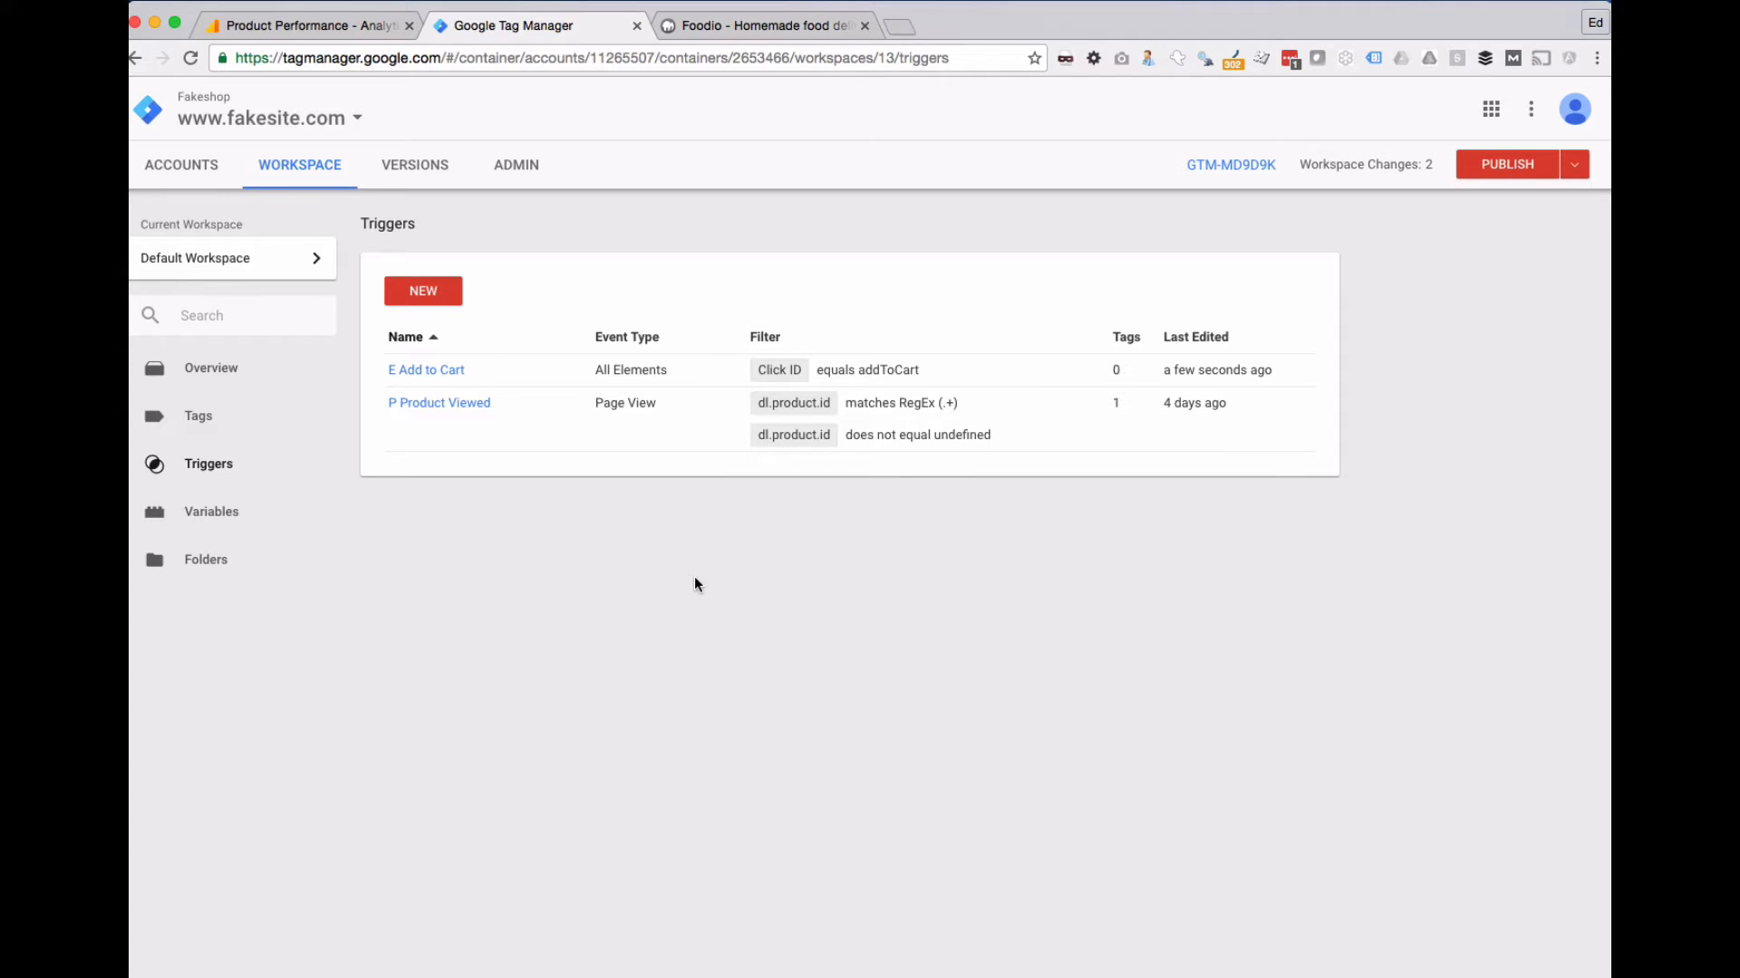
- Open the GOA E Product Viewed tag and make a copy of it
left_click(216, 423)
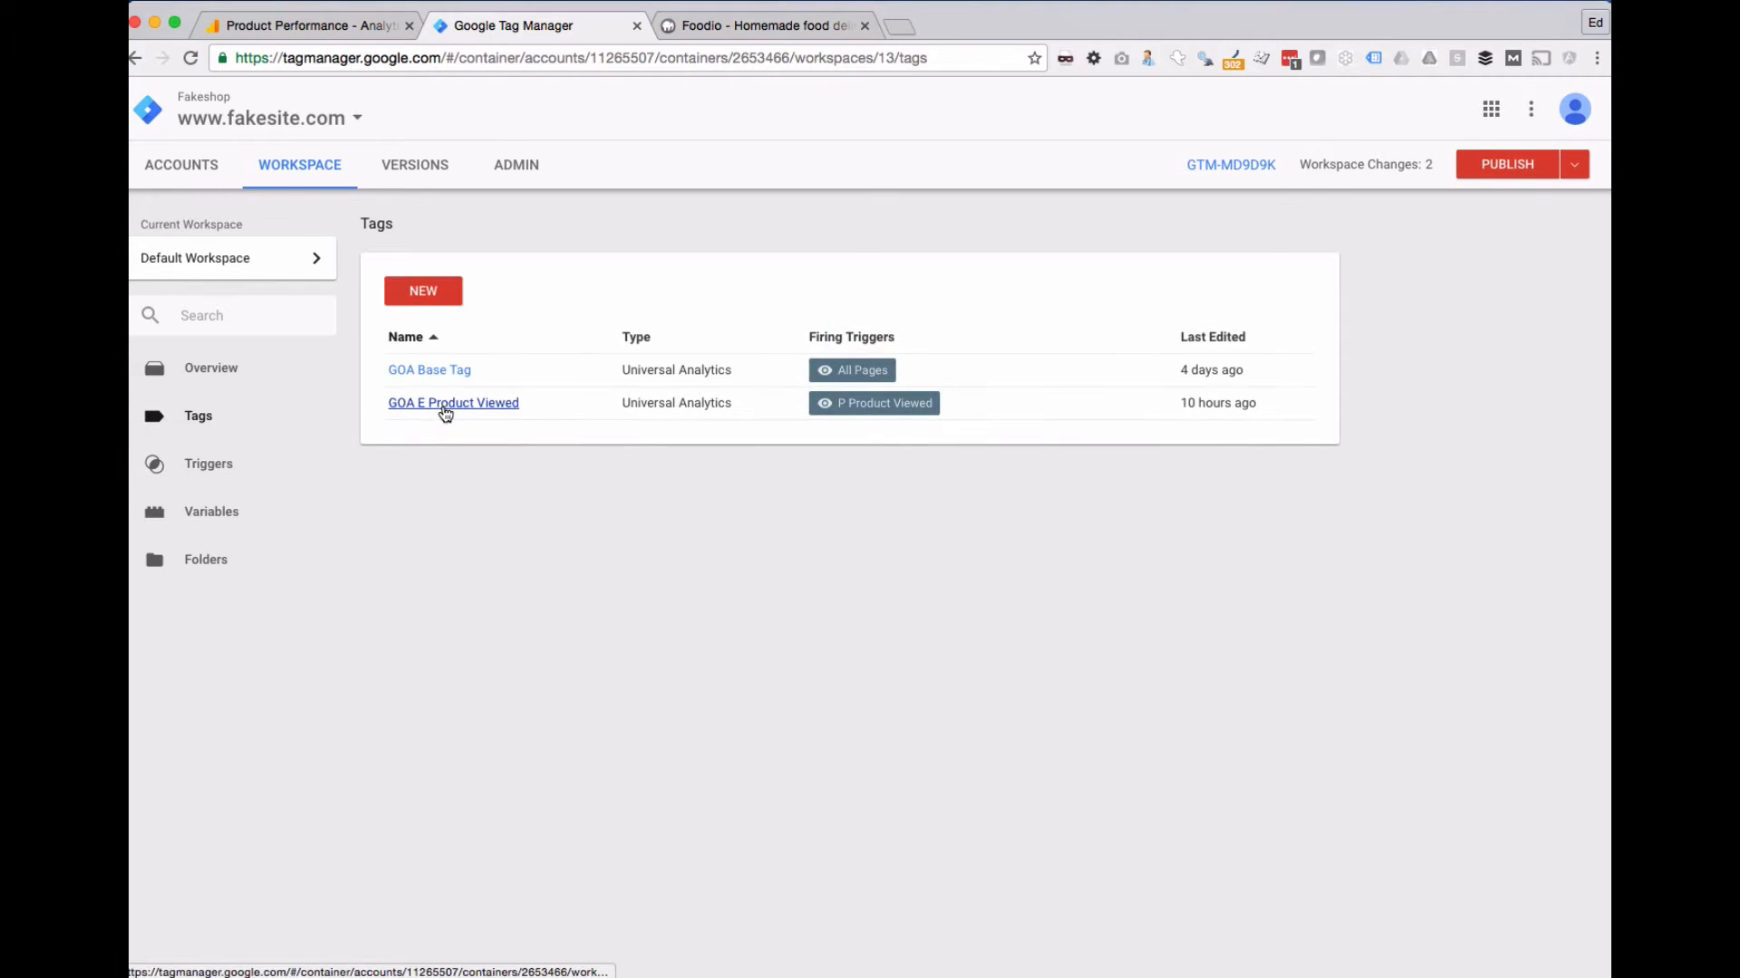
left_click(469, 406)
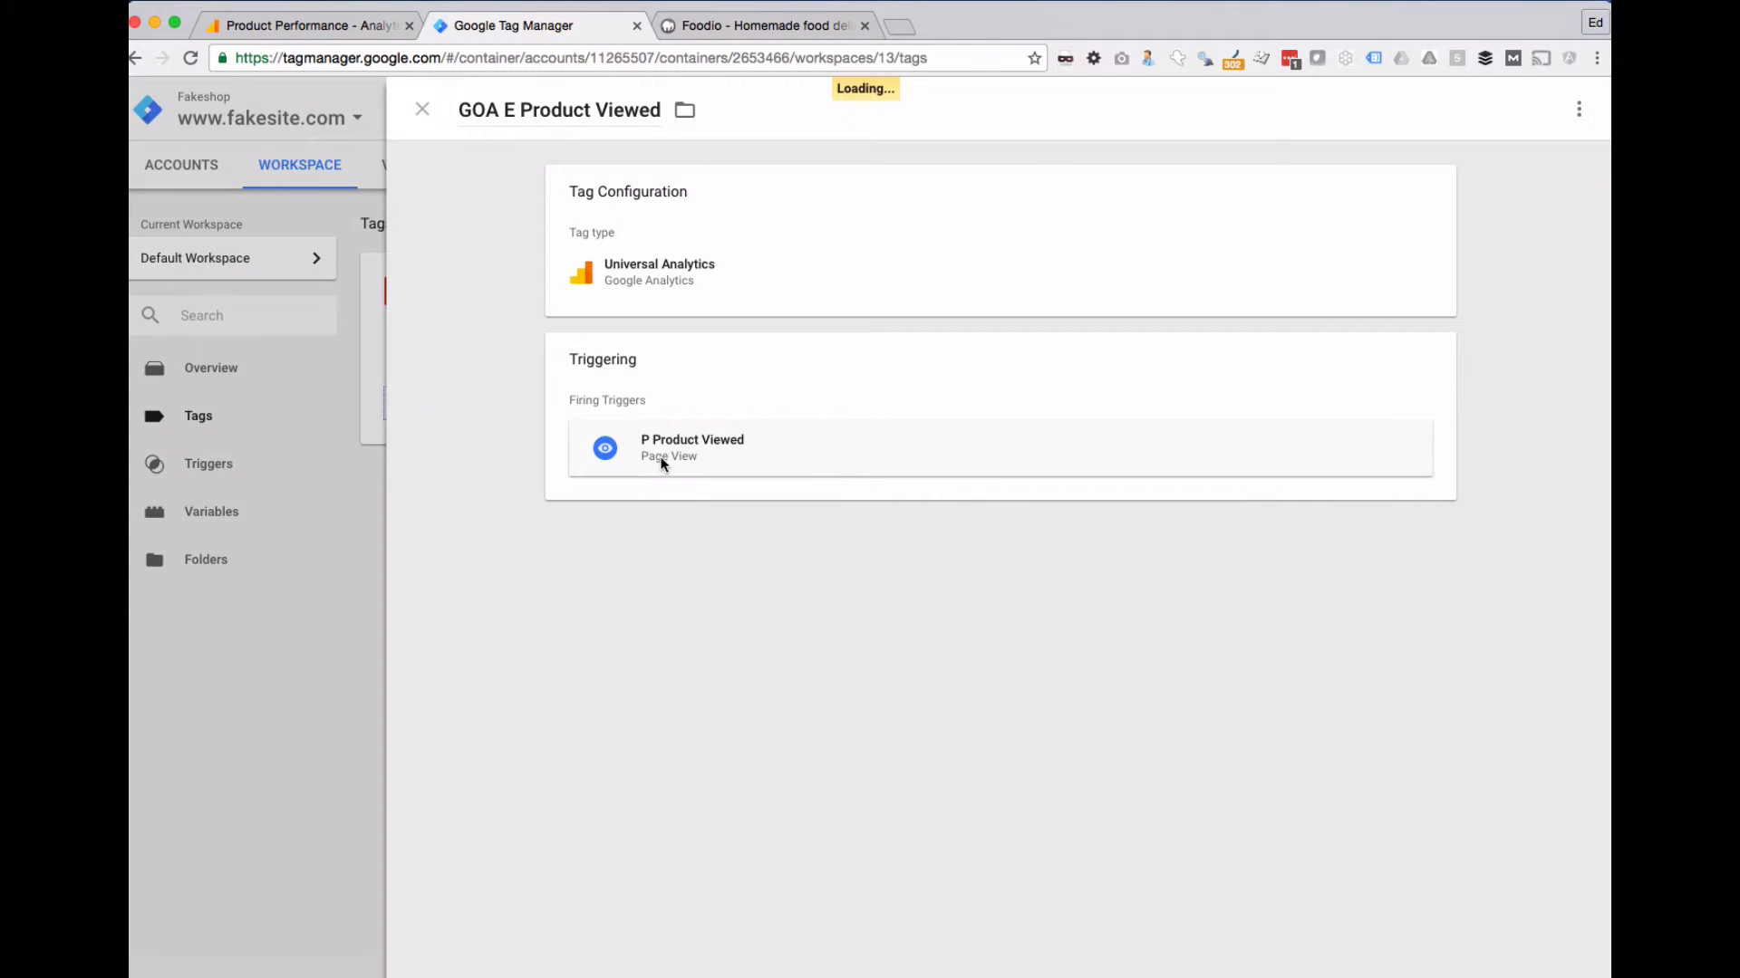
left_click(1579, 110)
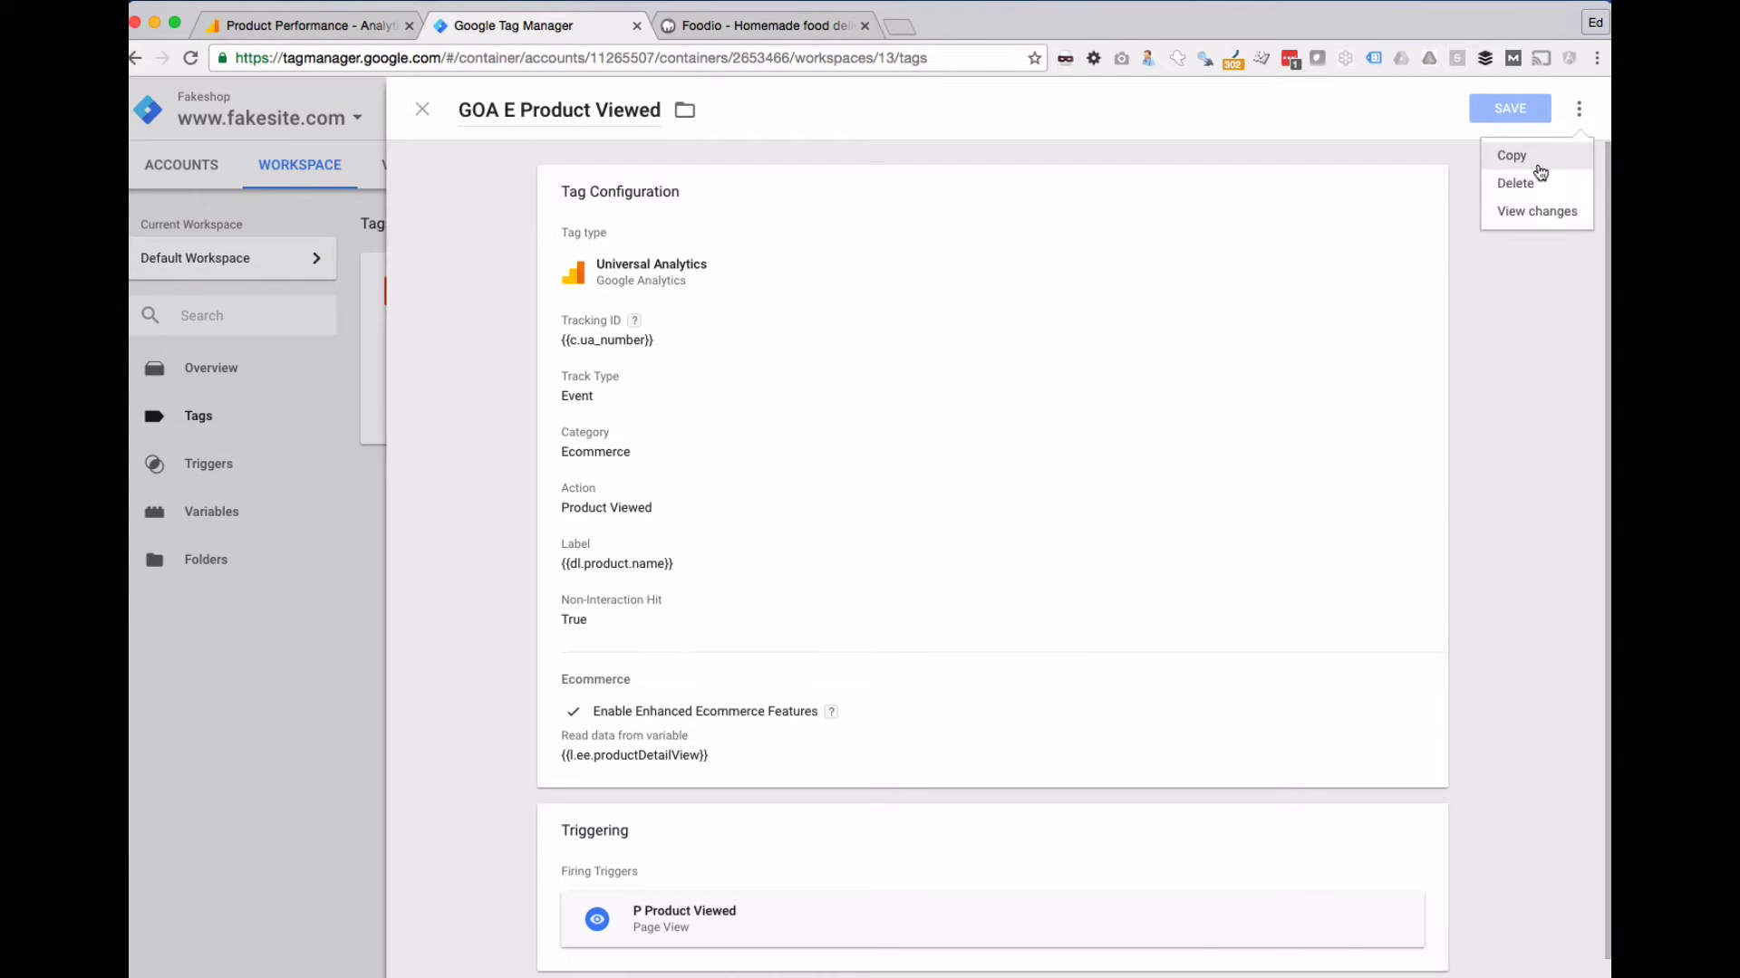
left_click(1537, 163)
- Rename the copied tag as "GOA E Product Added To Cart"
left_click(523, 107)
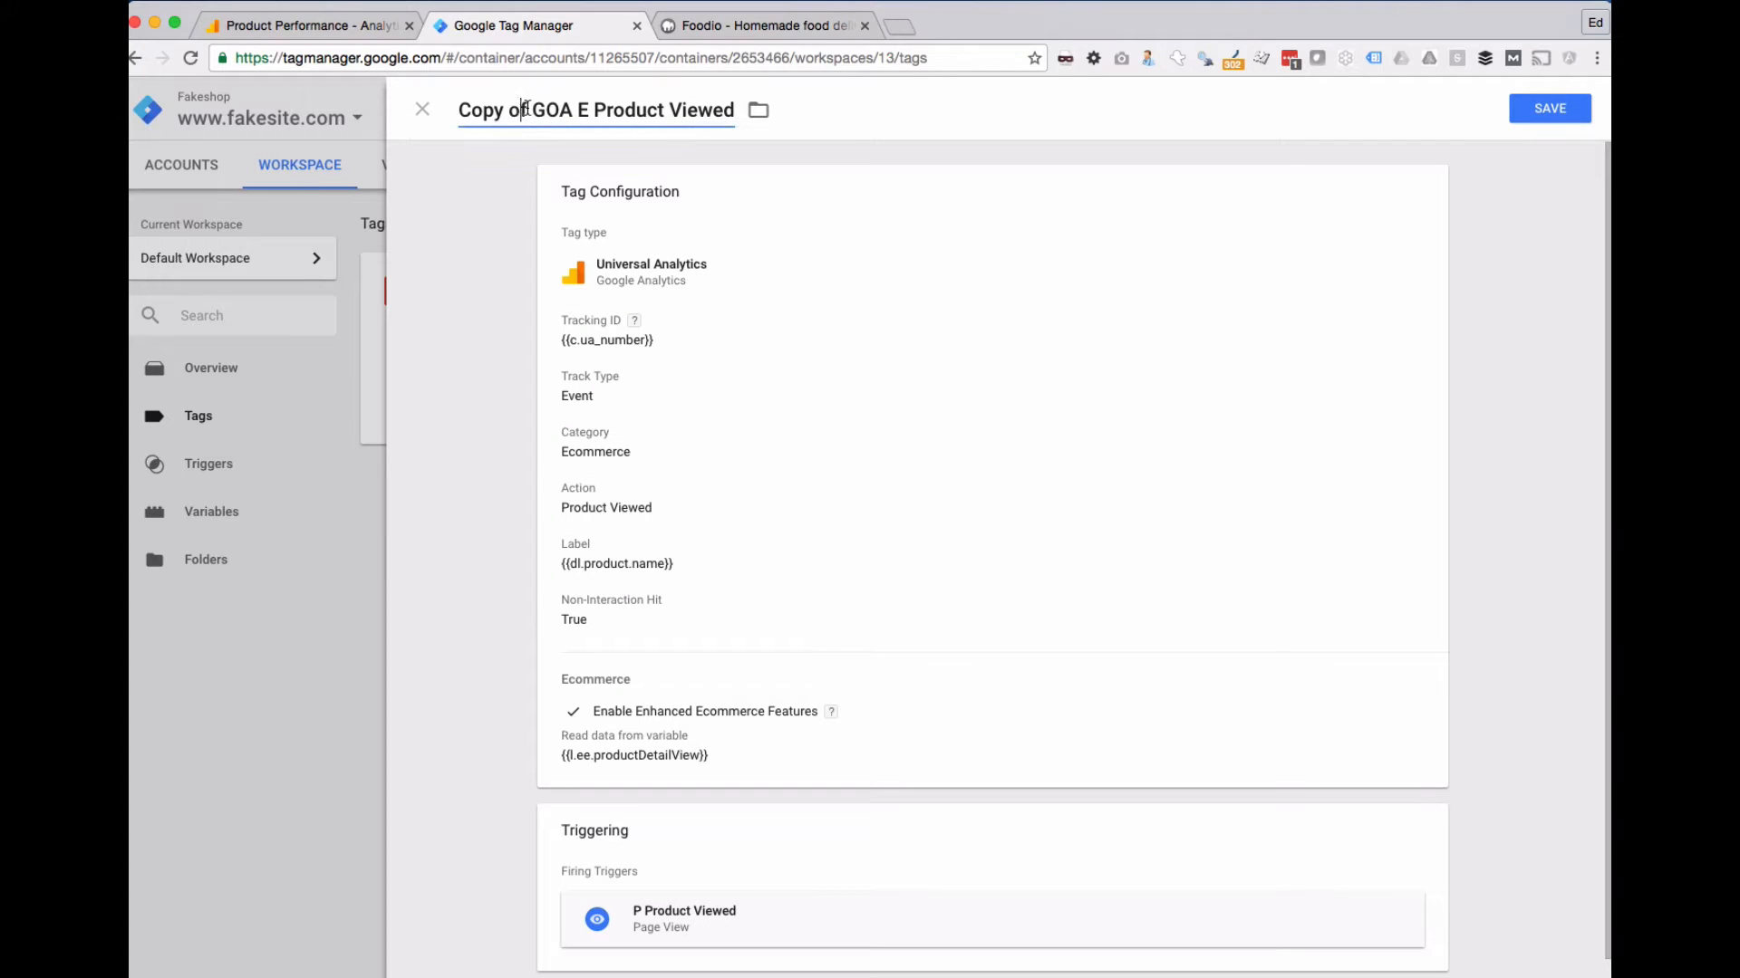
left_click_drag(524, 107, 410, 111)
key("BackSpace")
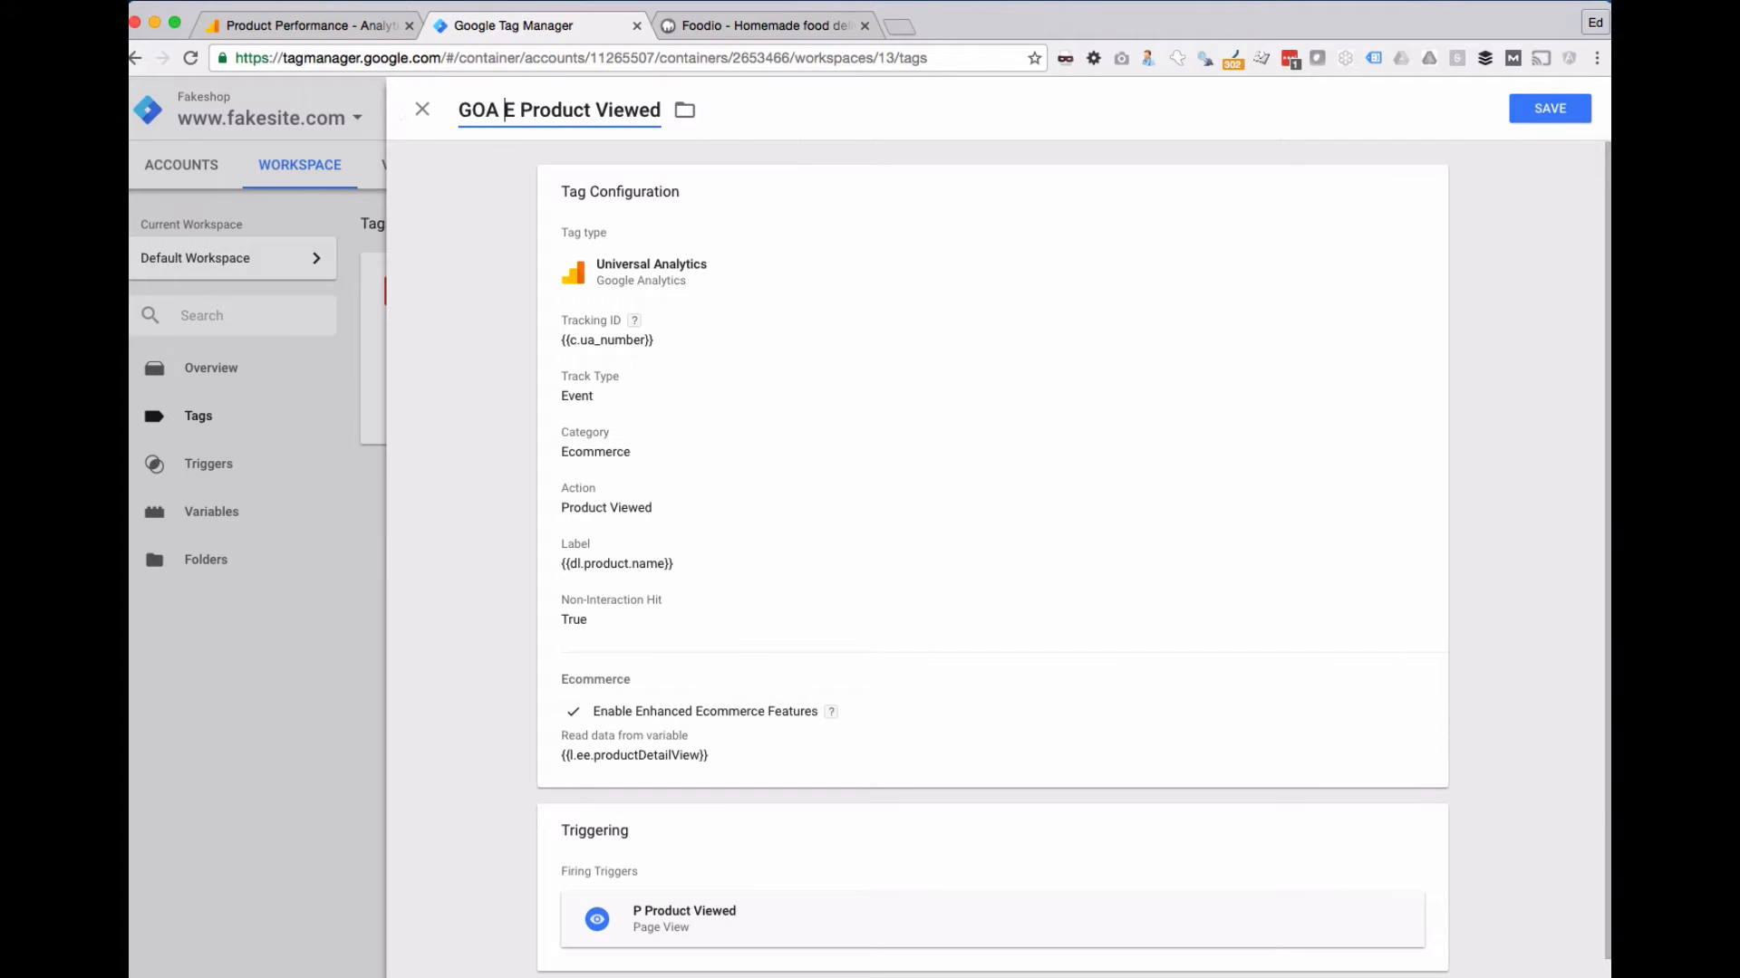
key("BackSpace")
key("BackSpace")
key("BackSpace")
key("BackSpace")
key("BackSpace")
key("BackSpace")
type("Added t")
key("BackSpace")
type("To CArt")
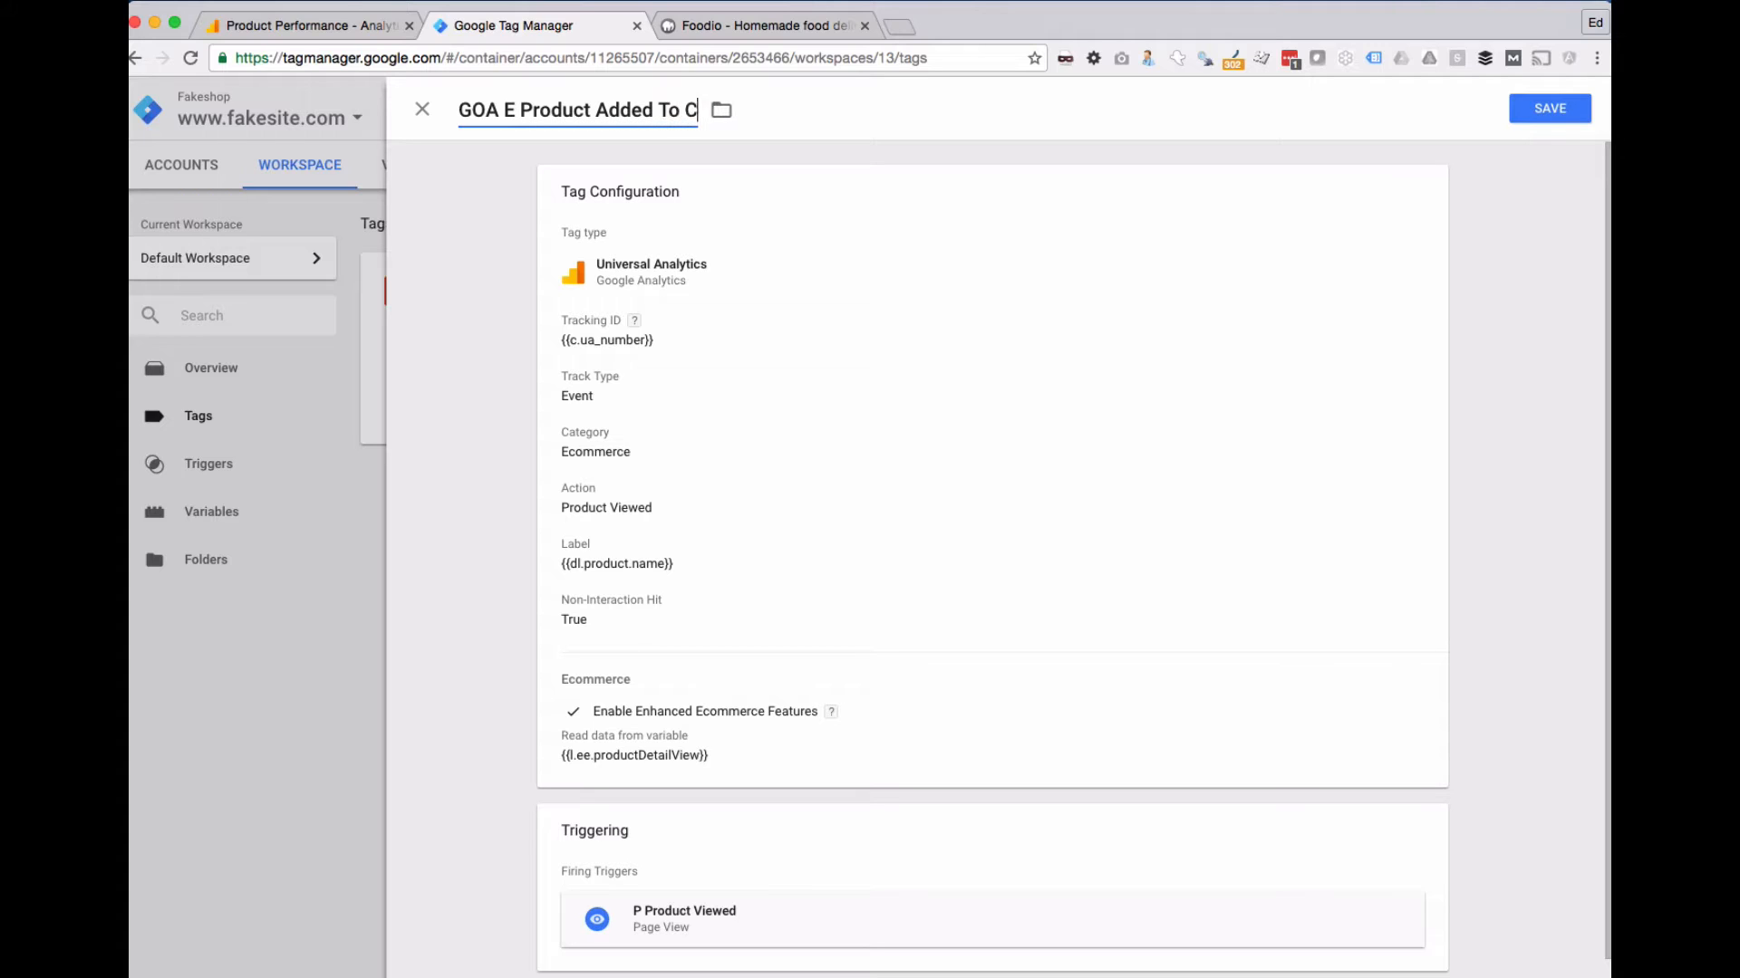
key("BackSpace")
key("BackSpace")
key("BackSpace")
type("art")
- Set the event action to "Product Added to Cart" and change the tag name to "GOA E Product Added to Cart"
left_click(830, 377)
scroll(617, 380, "down", 2)
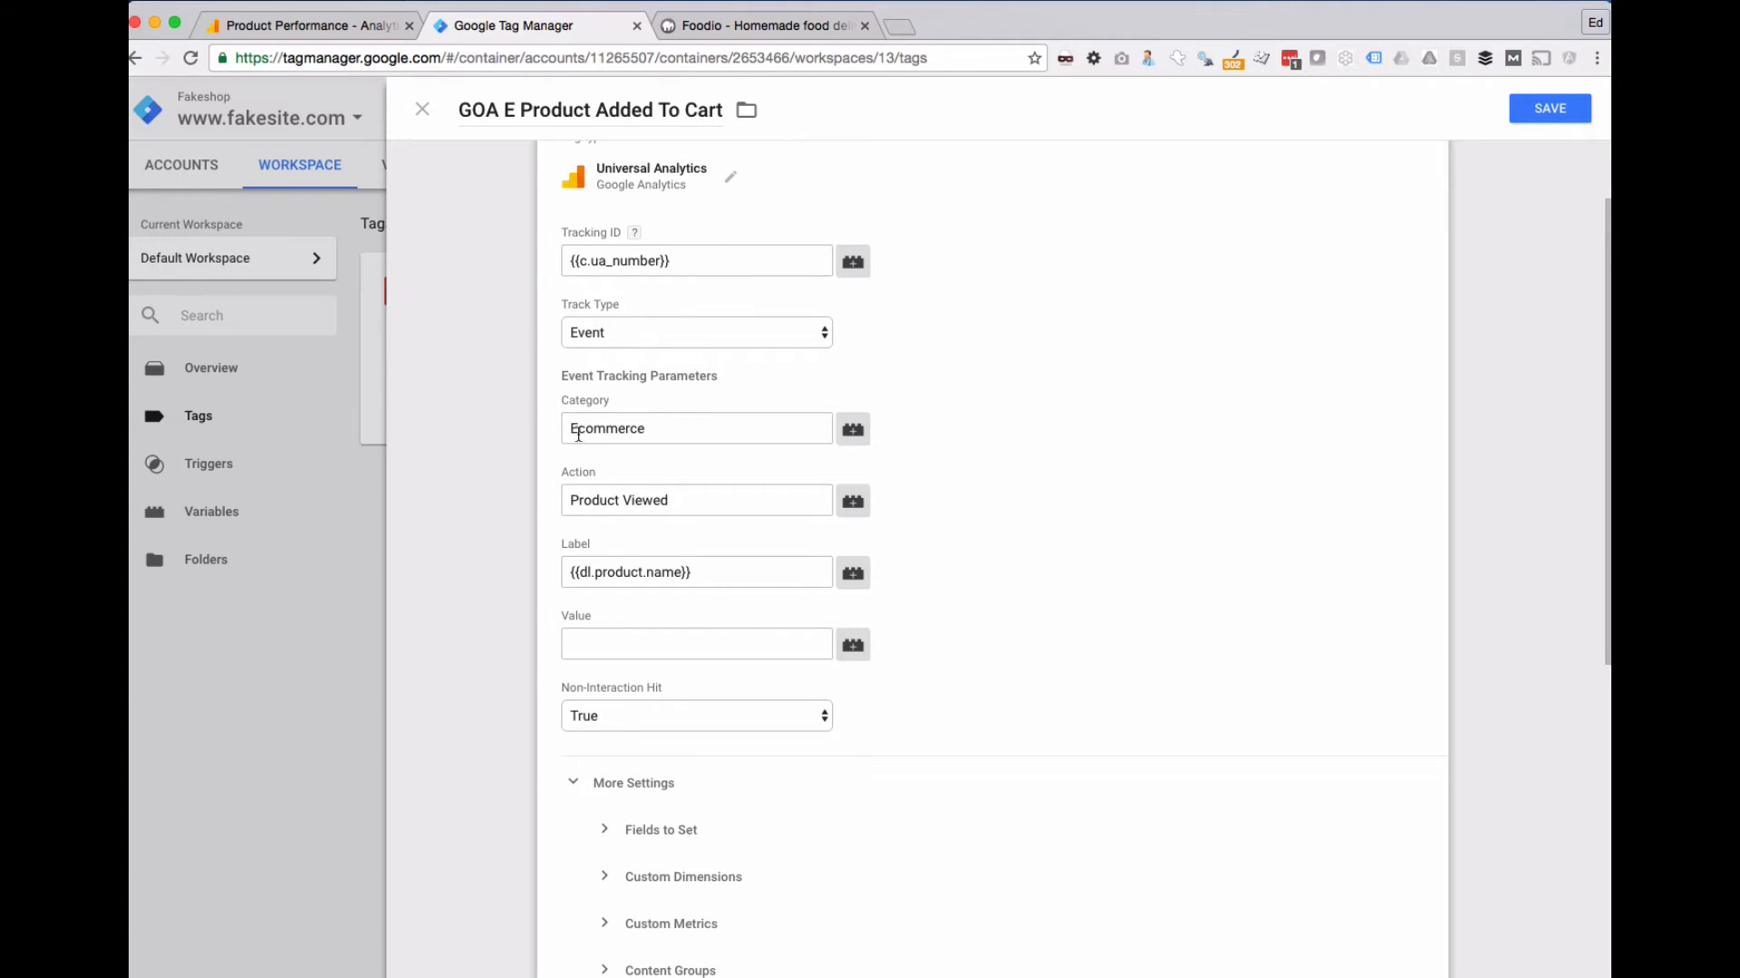
triple_click(641, 498)
type("A")
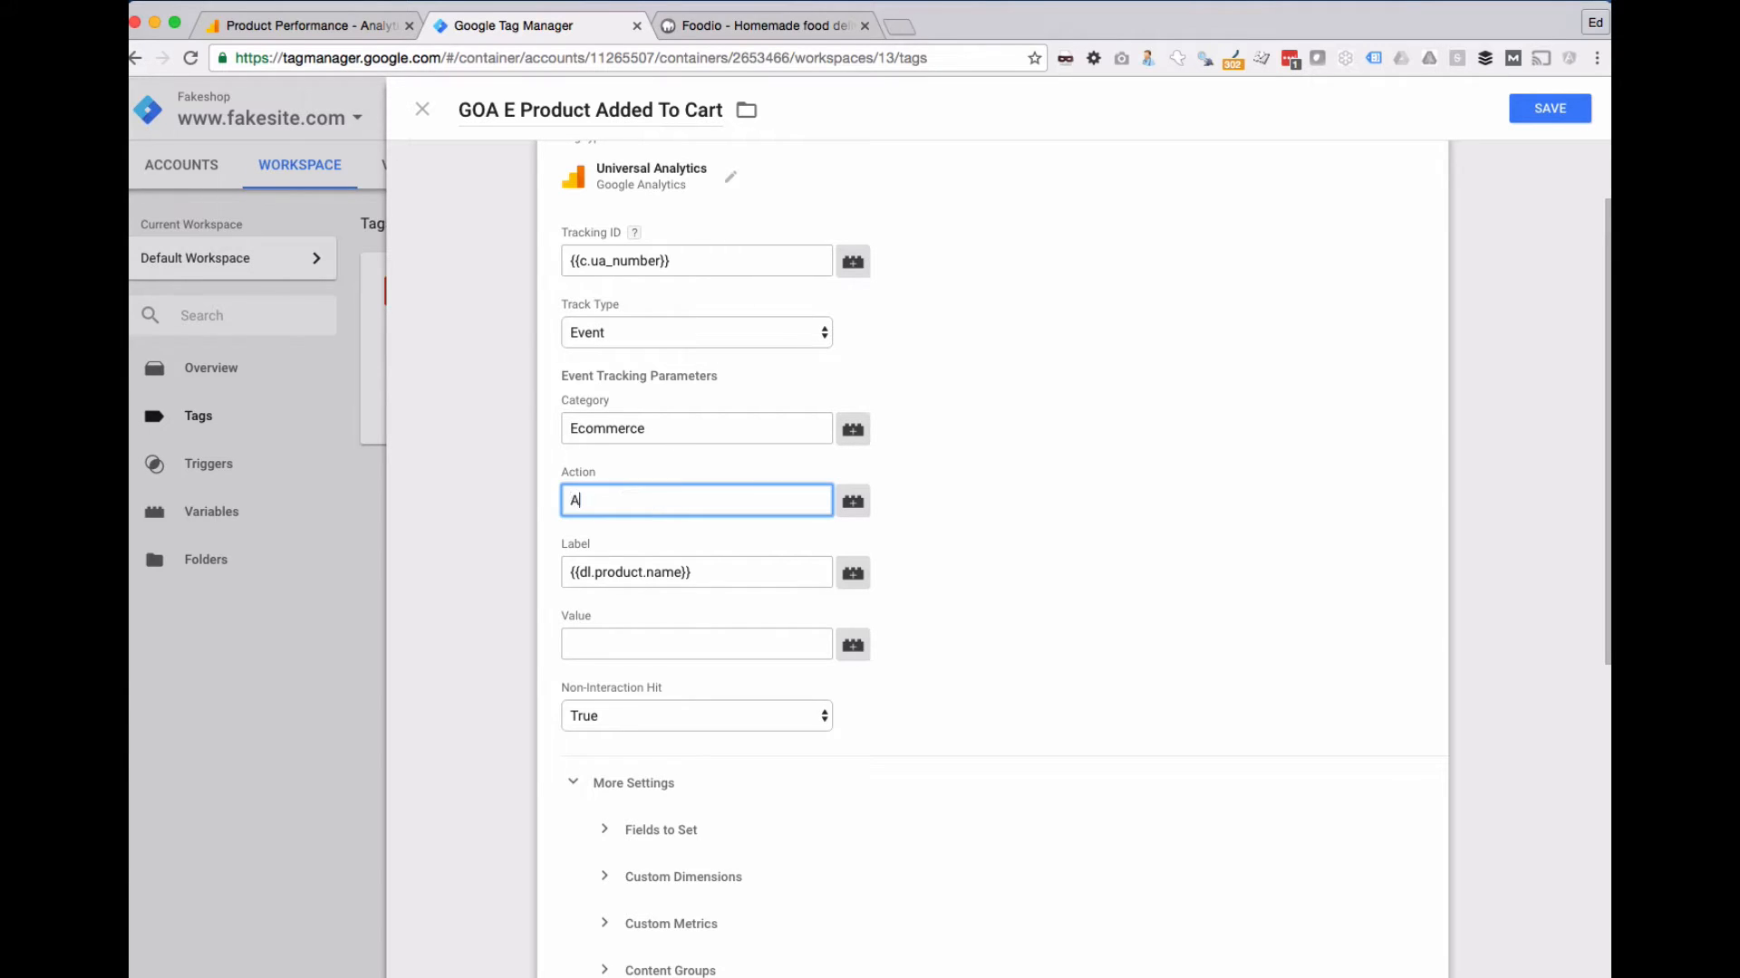
key("BackSpace")
type("Product Added to Carty")
left_click(663, 110)
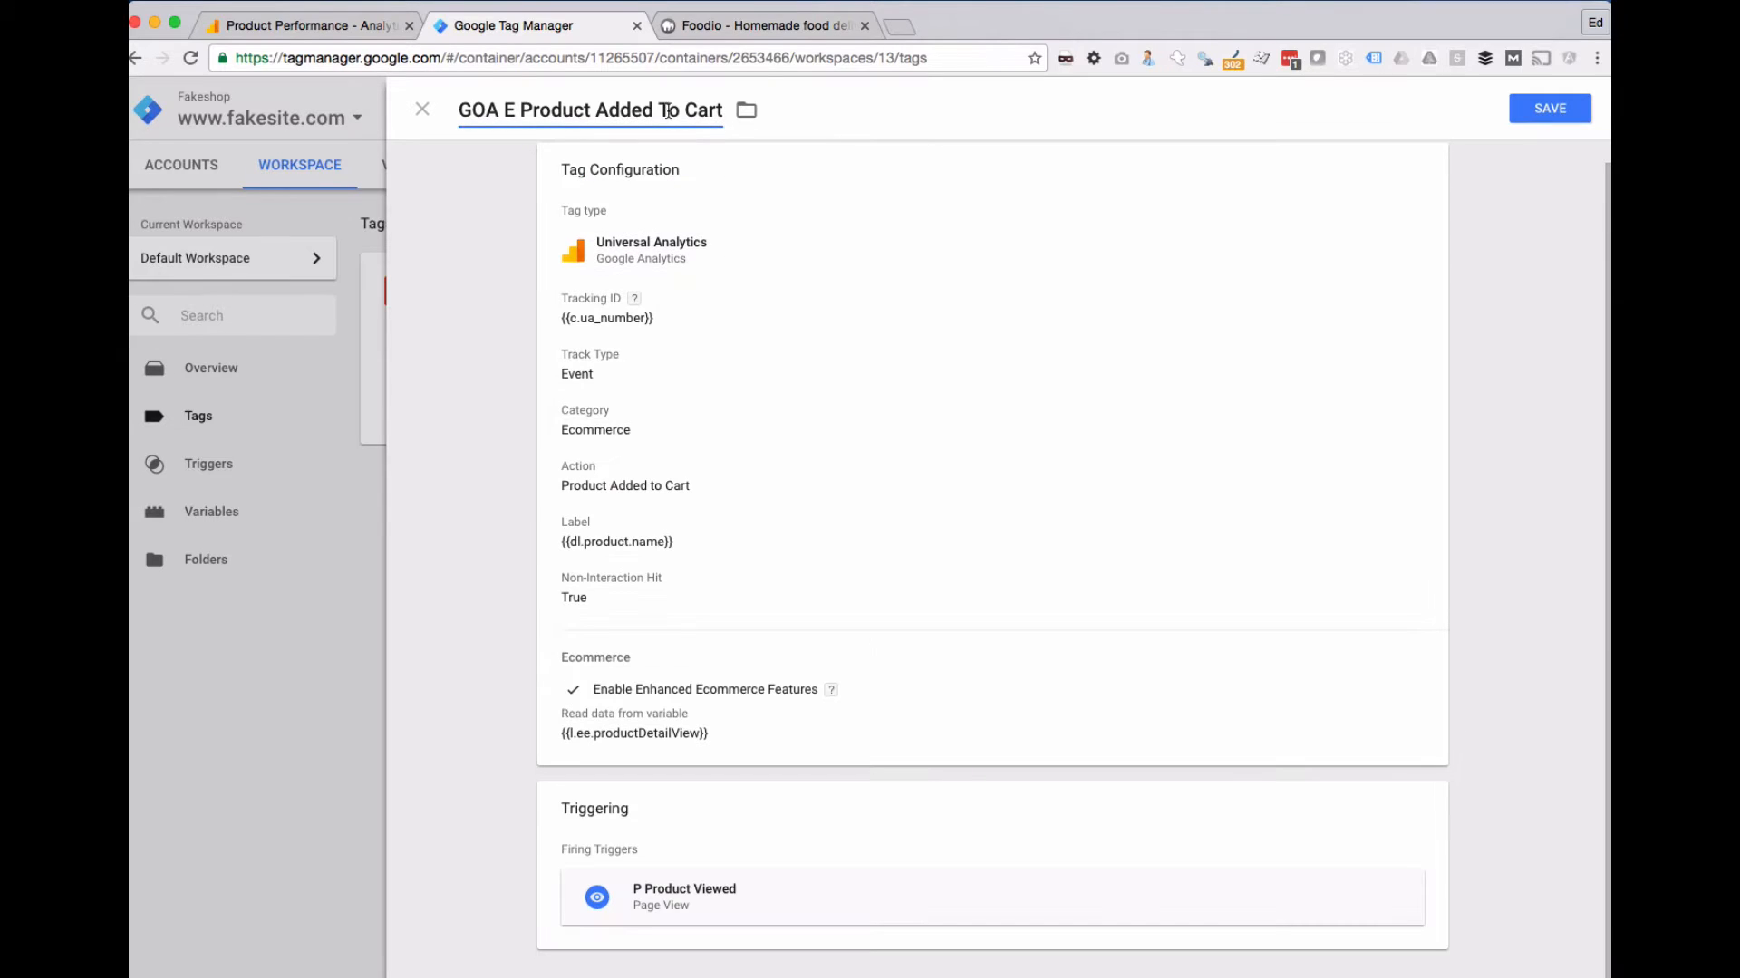
left_click(1133, 606)
- Compare the tag's label variable with the product data layer in product-2.html in WebStorm, and return to Tag Manager
scroll(721, 582, "down", 2)
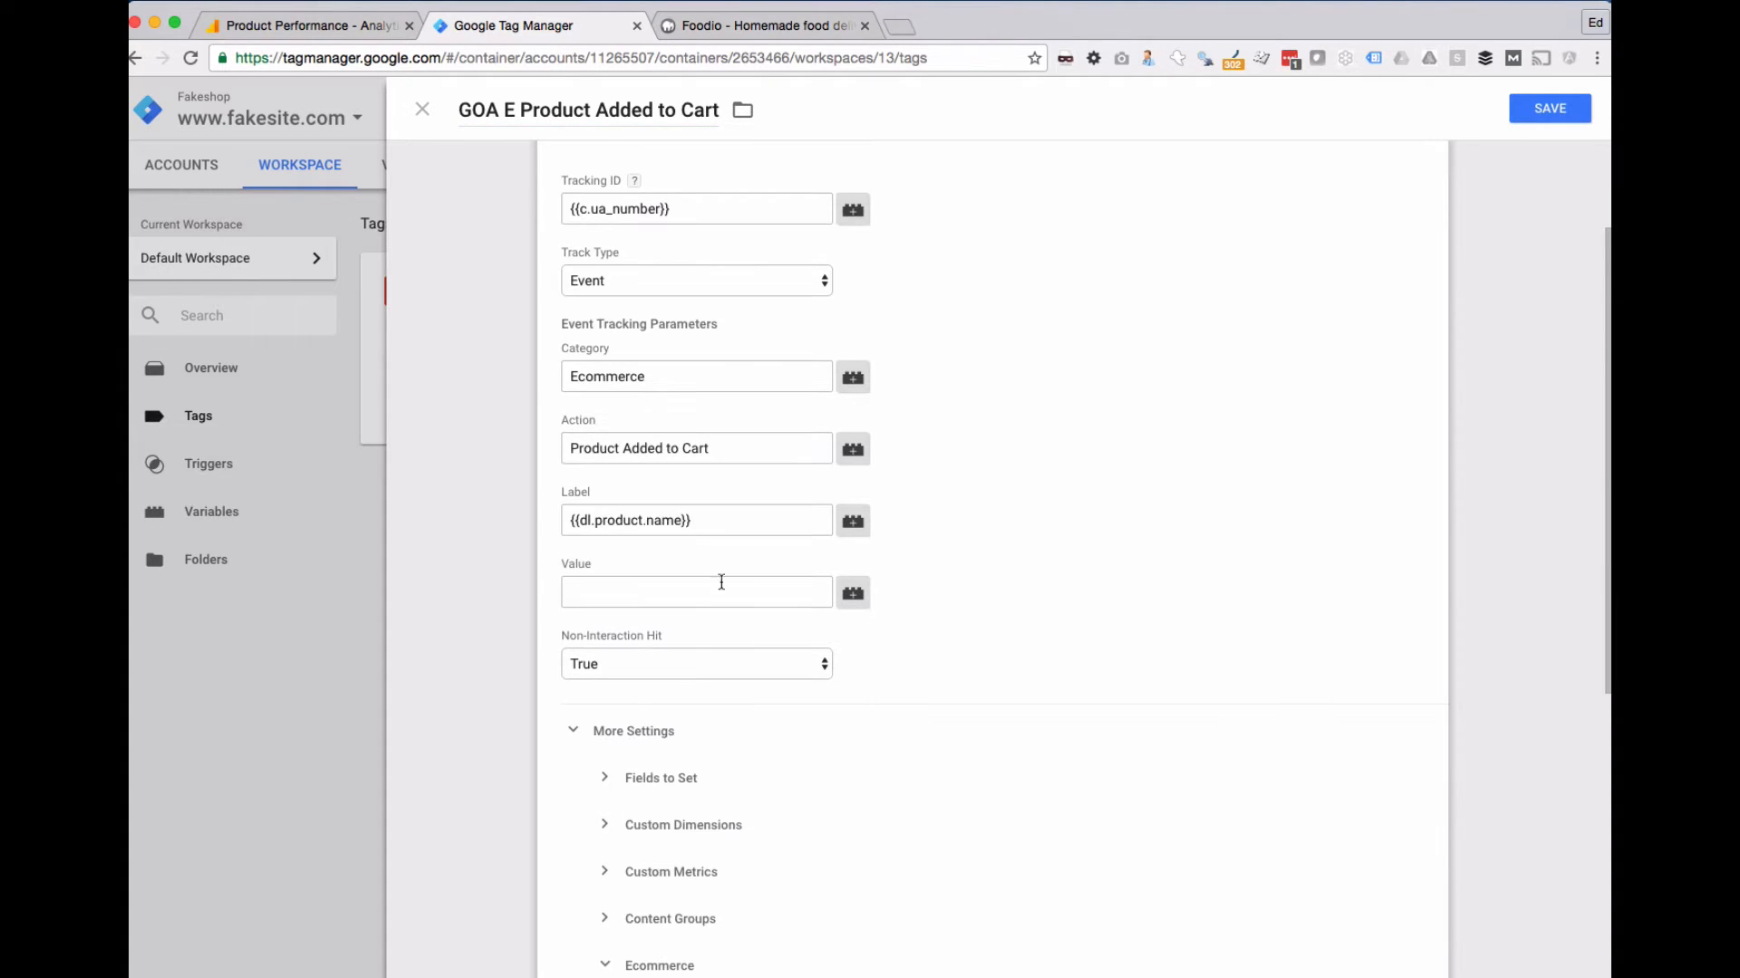
left_click_drag(567, 521, 716, 521)
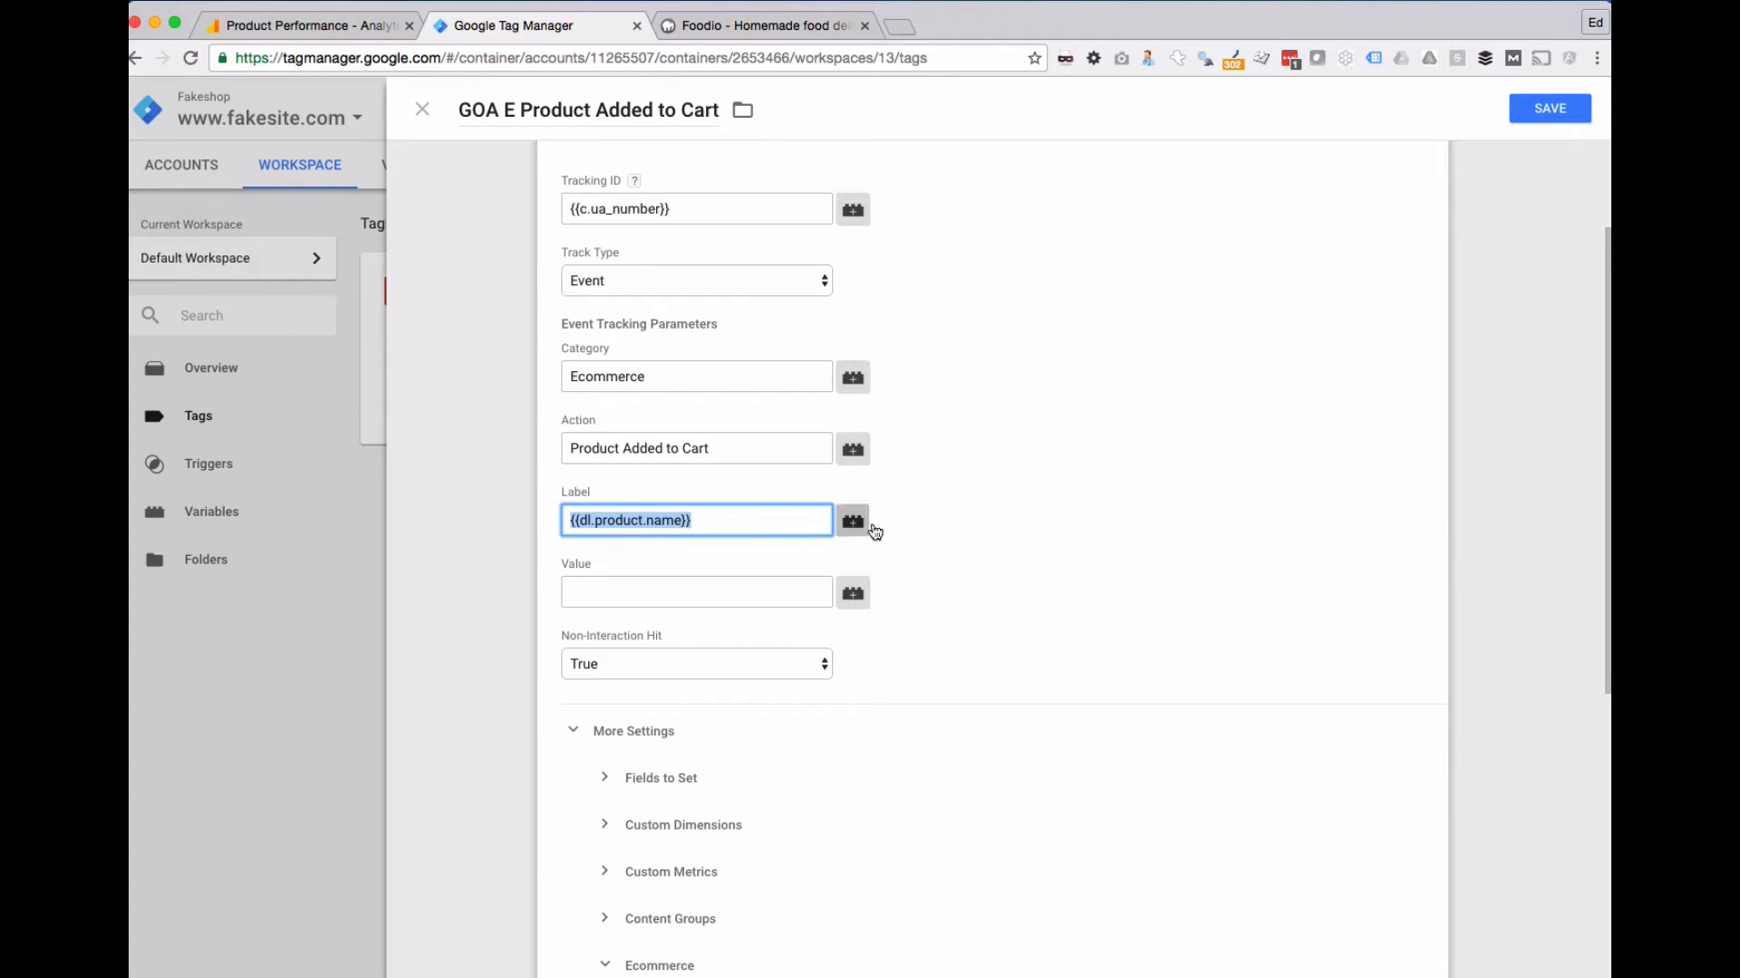
key("super+Tab")
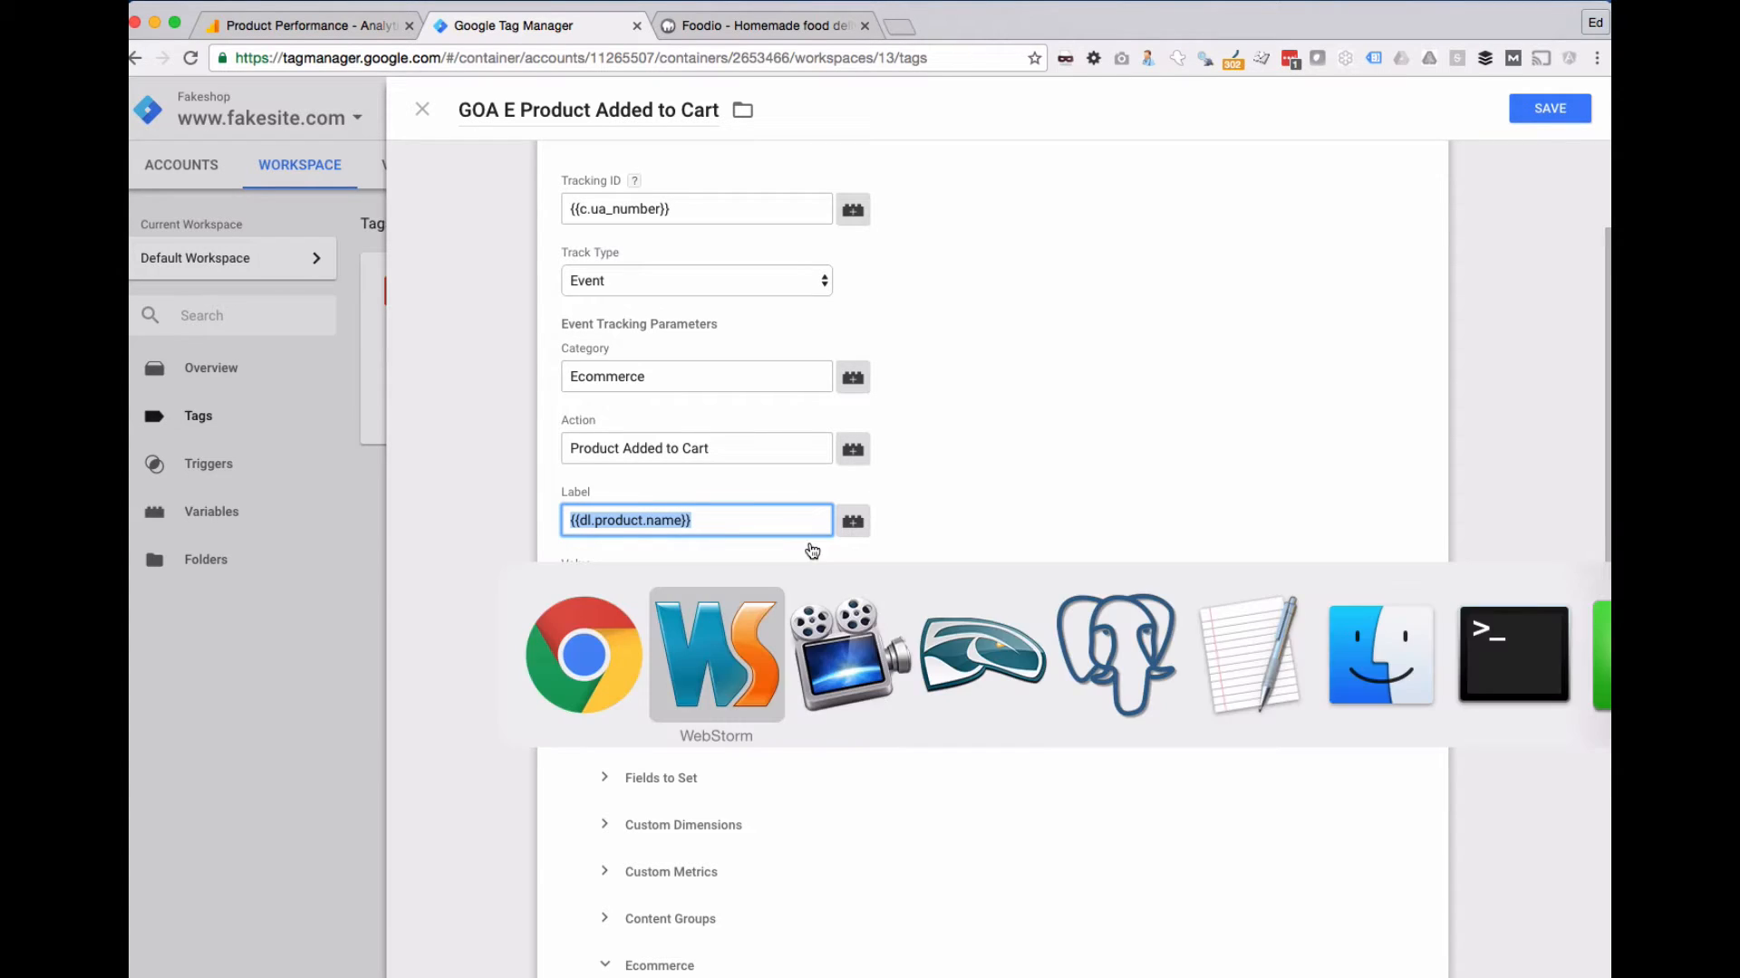
scroll(806, 523, "up", 8)
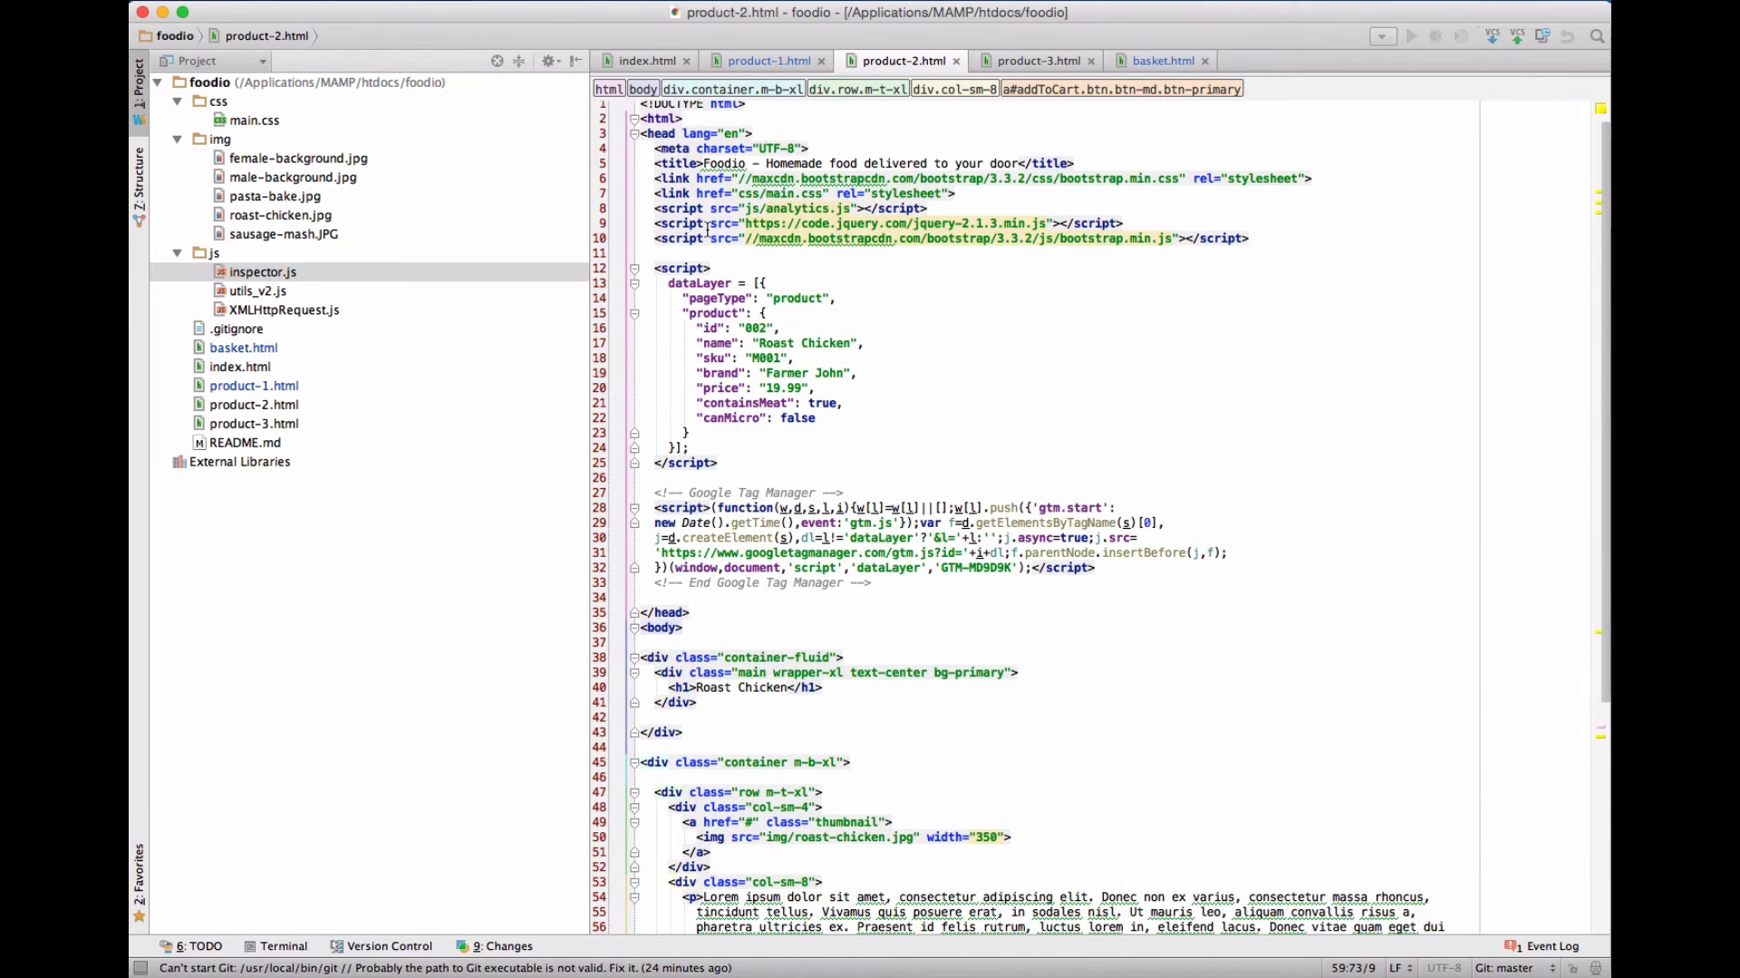
left_click_drag(706, 298, 690, 435)
key("super+Tab")
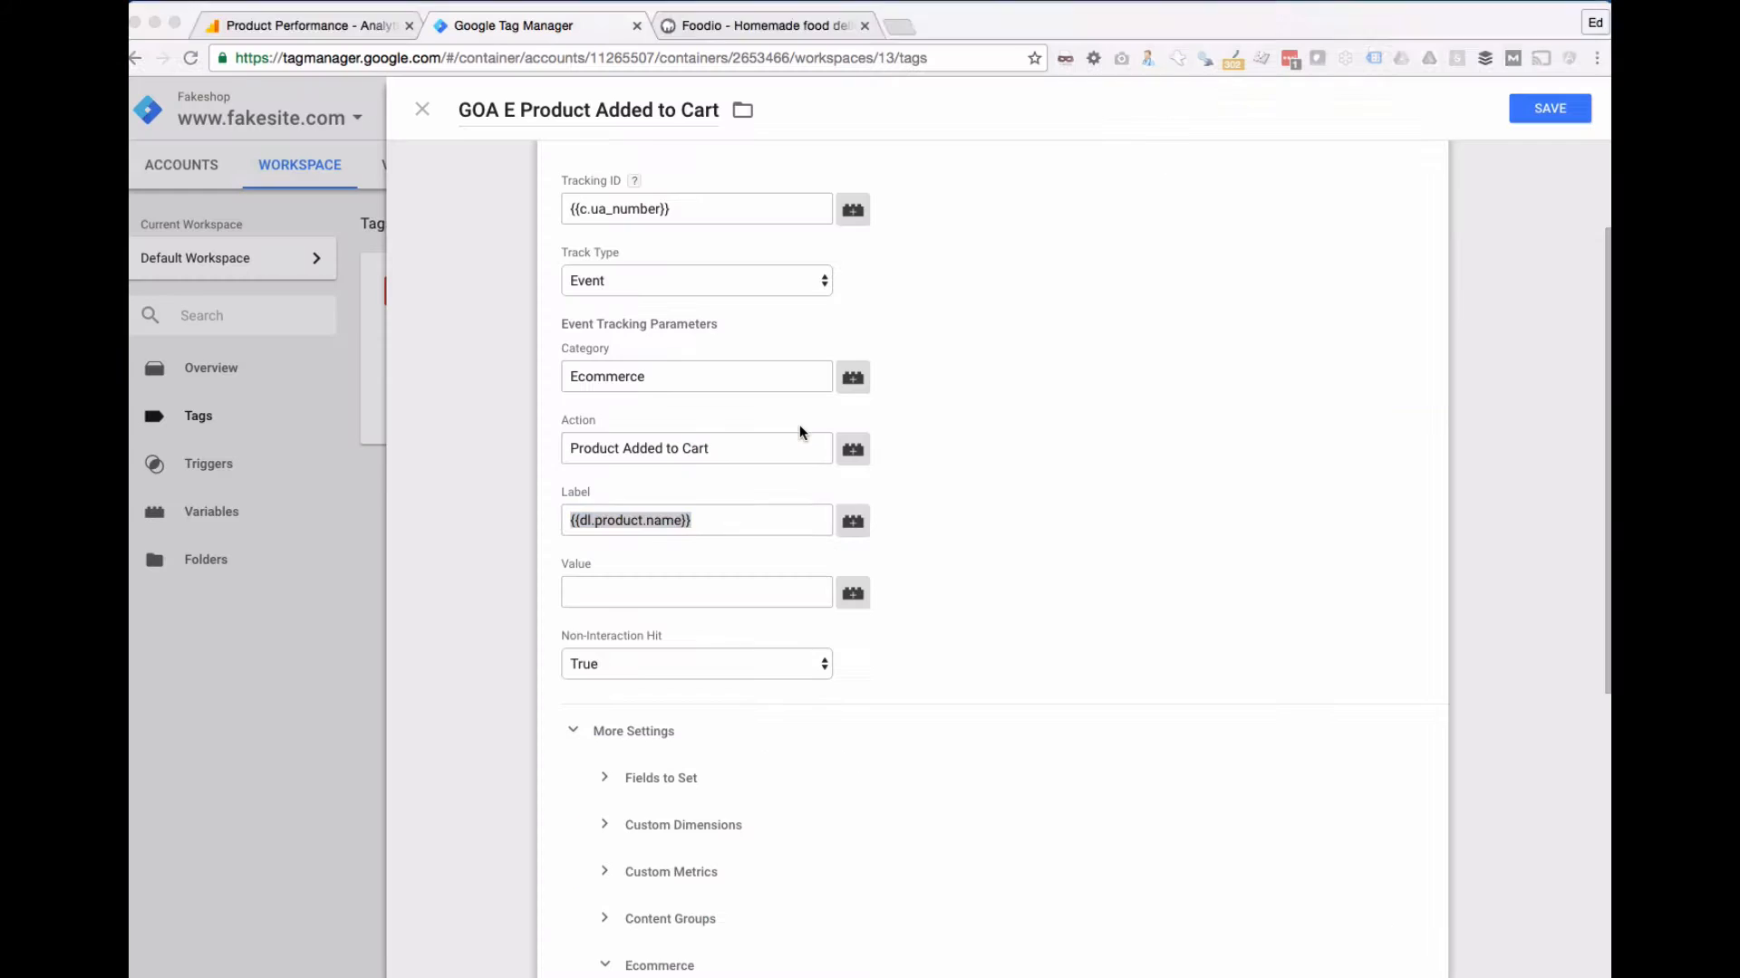
- Review the tag's Non-Interaction Hit options and the variables available as the enhanced ecommerce data source
scroll(757, 587, "down", 3)
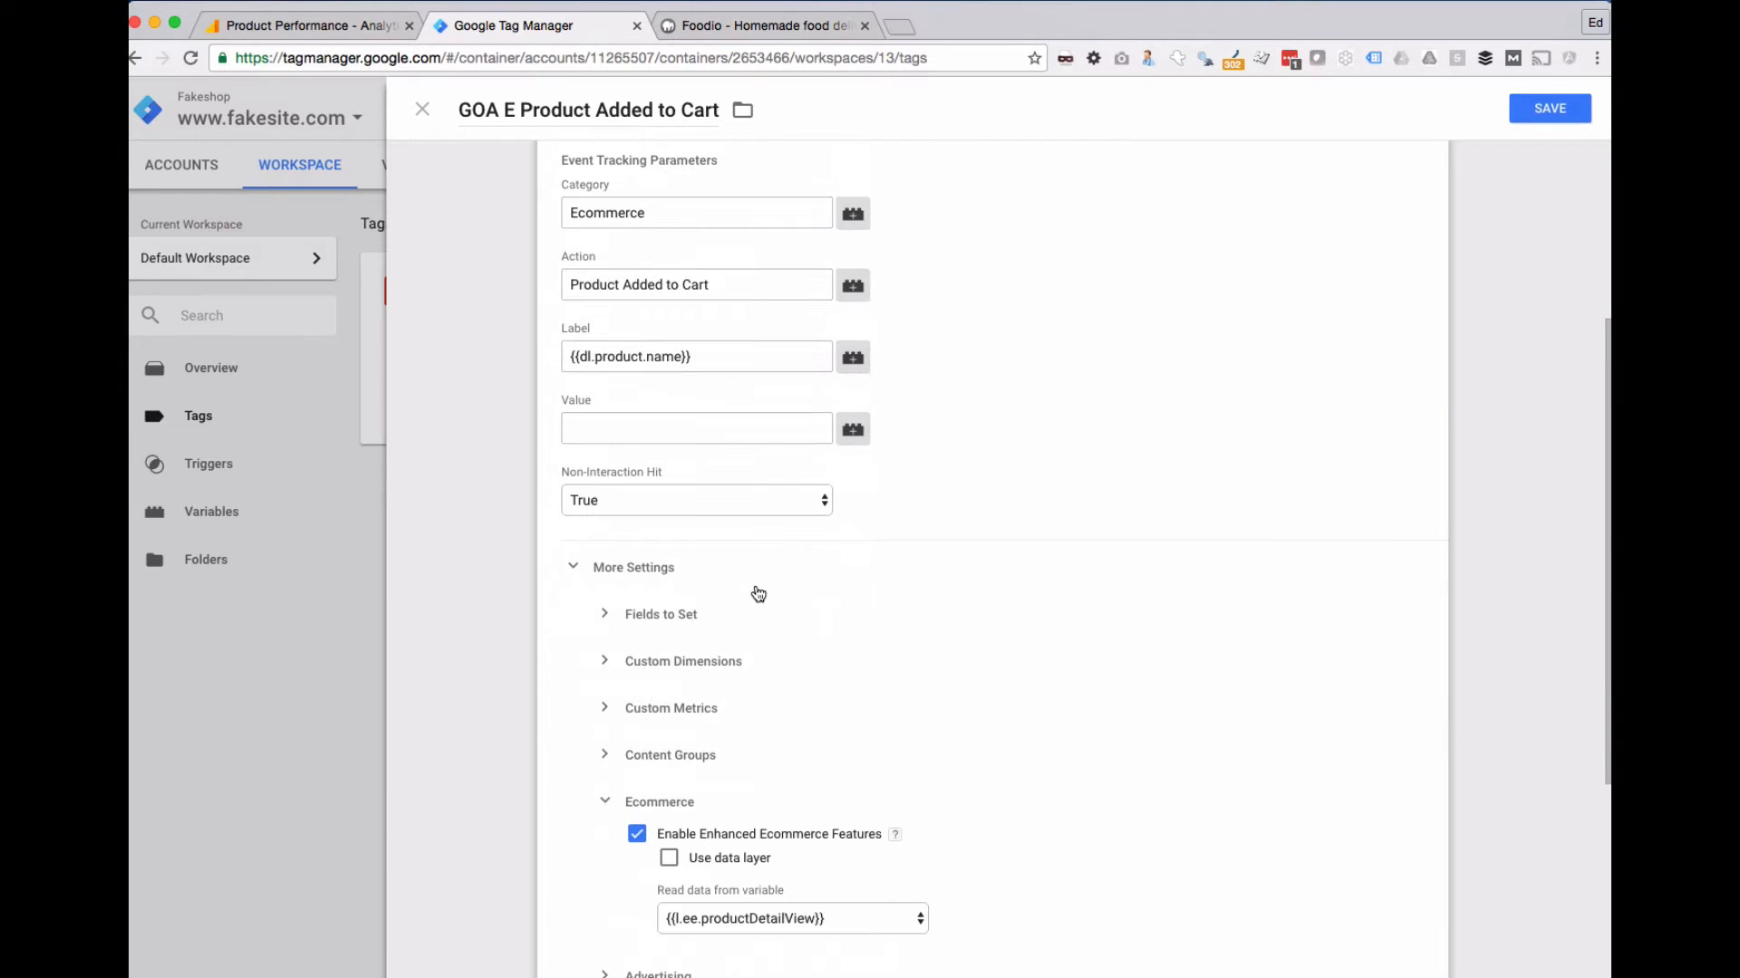
left_click(619, 508)
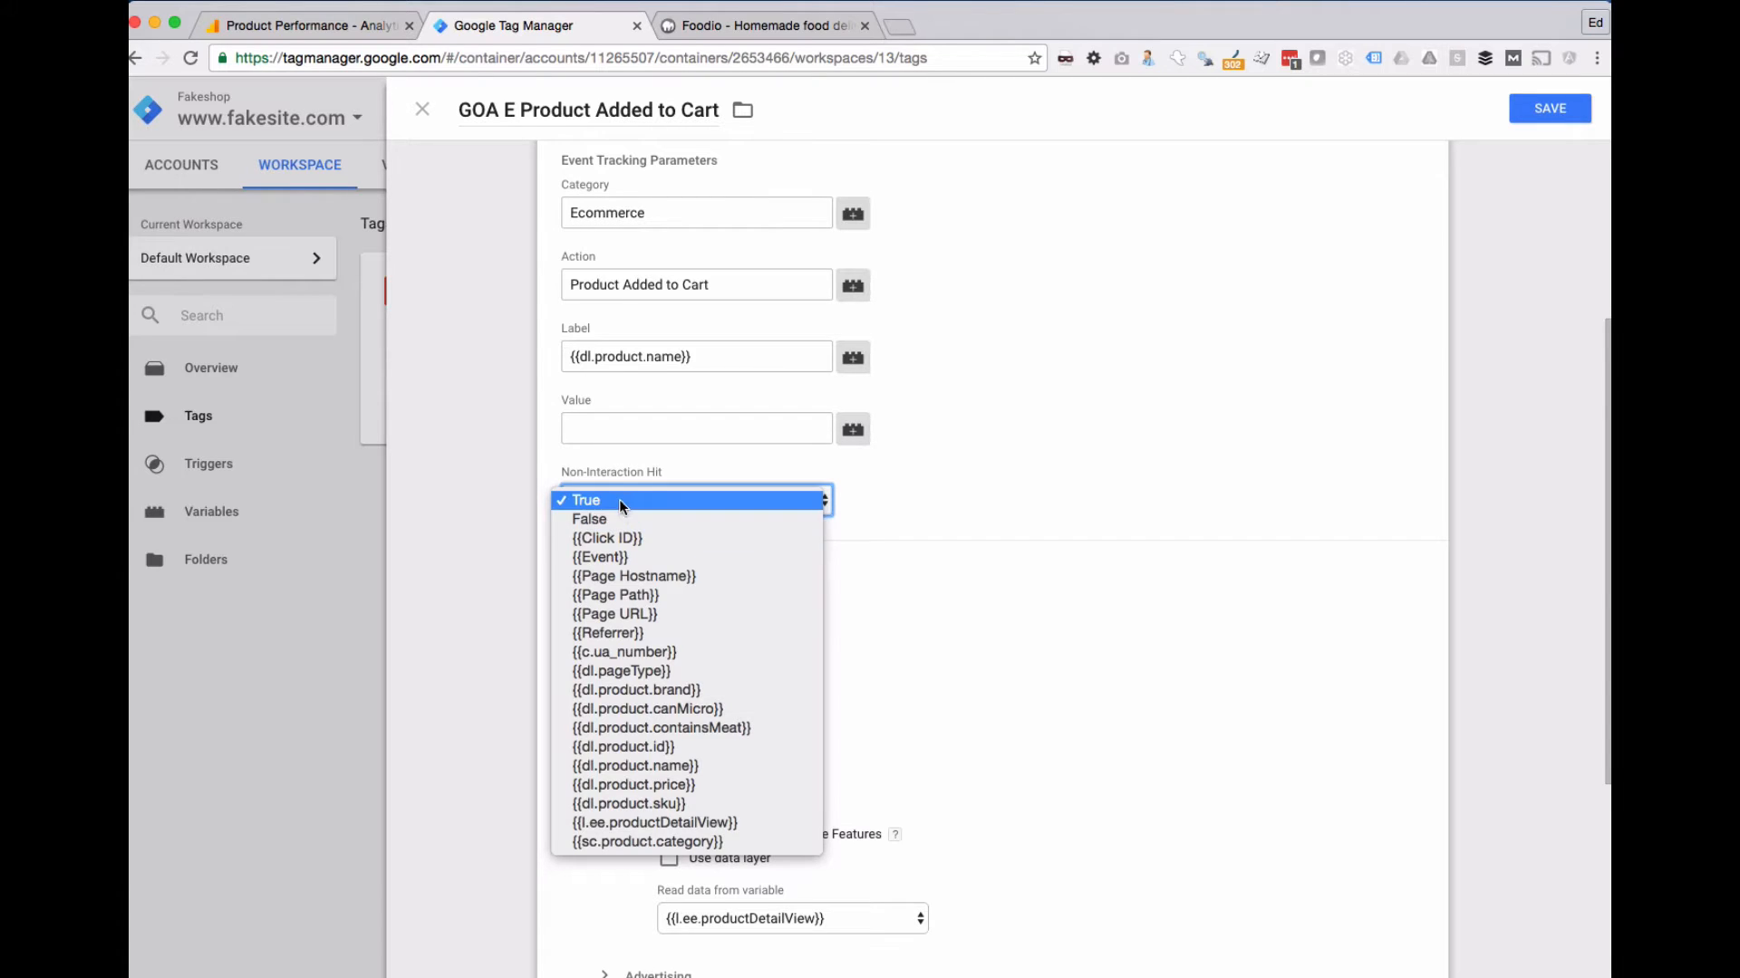
left_click(617, 500)
scroll(511, 593, "down", 2)
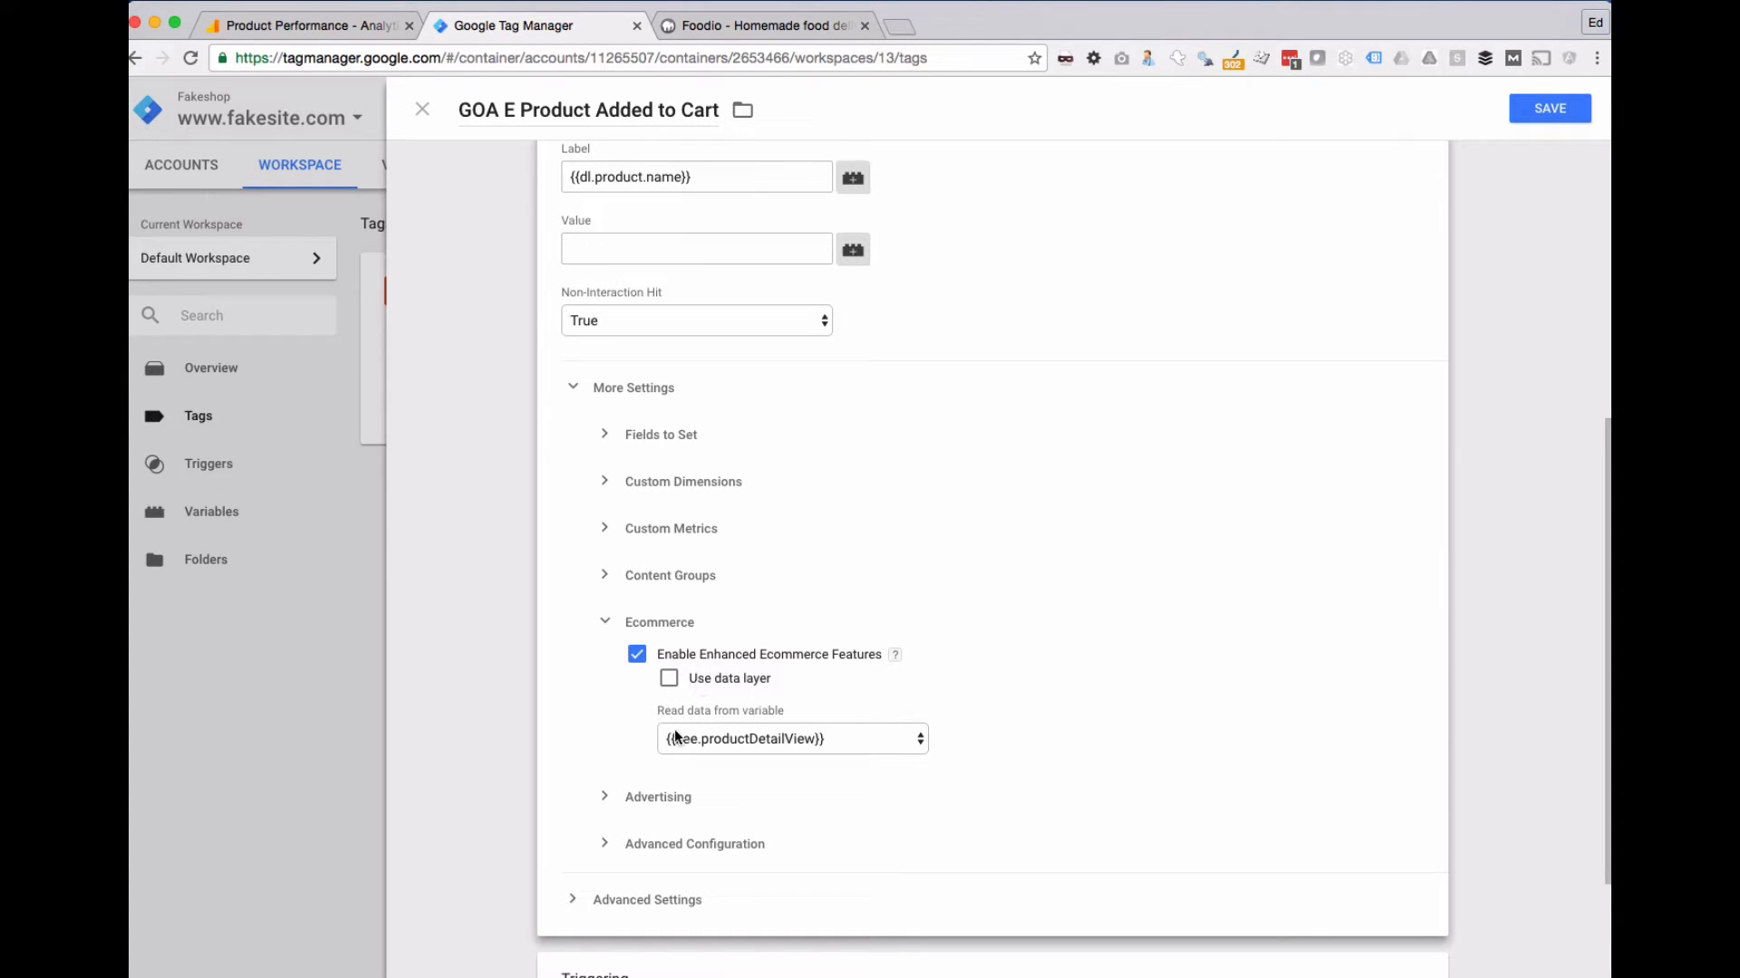
left_click(910, 737)
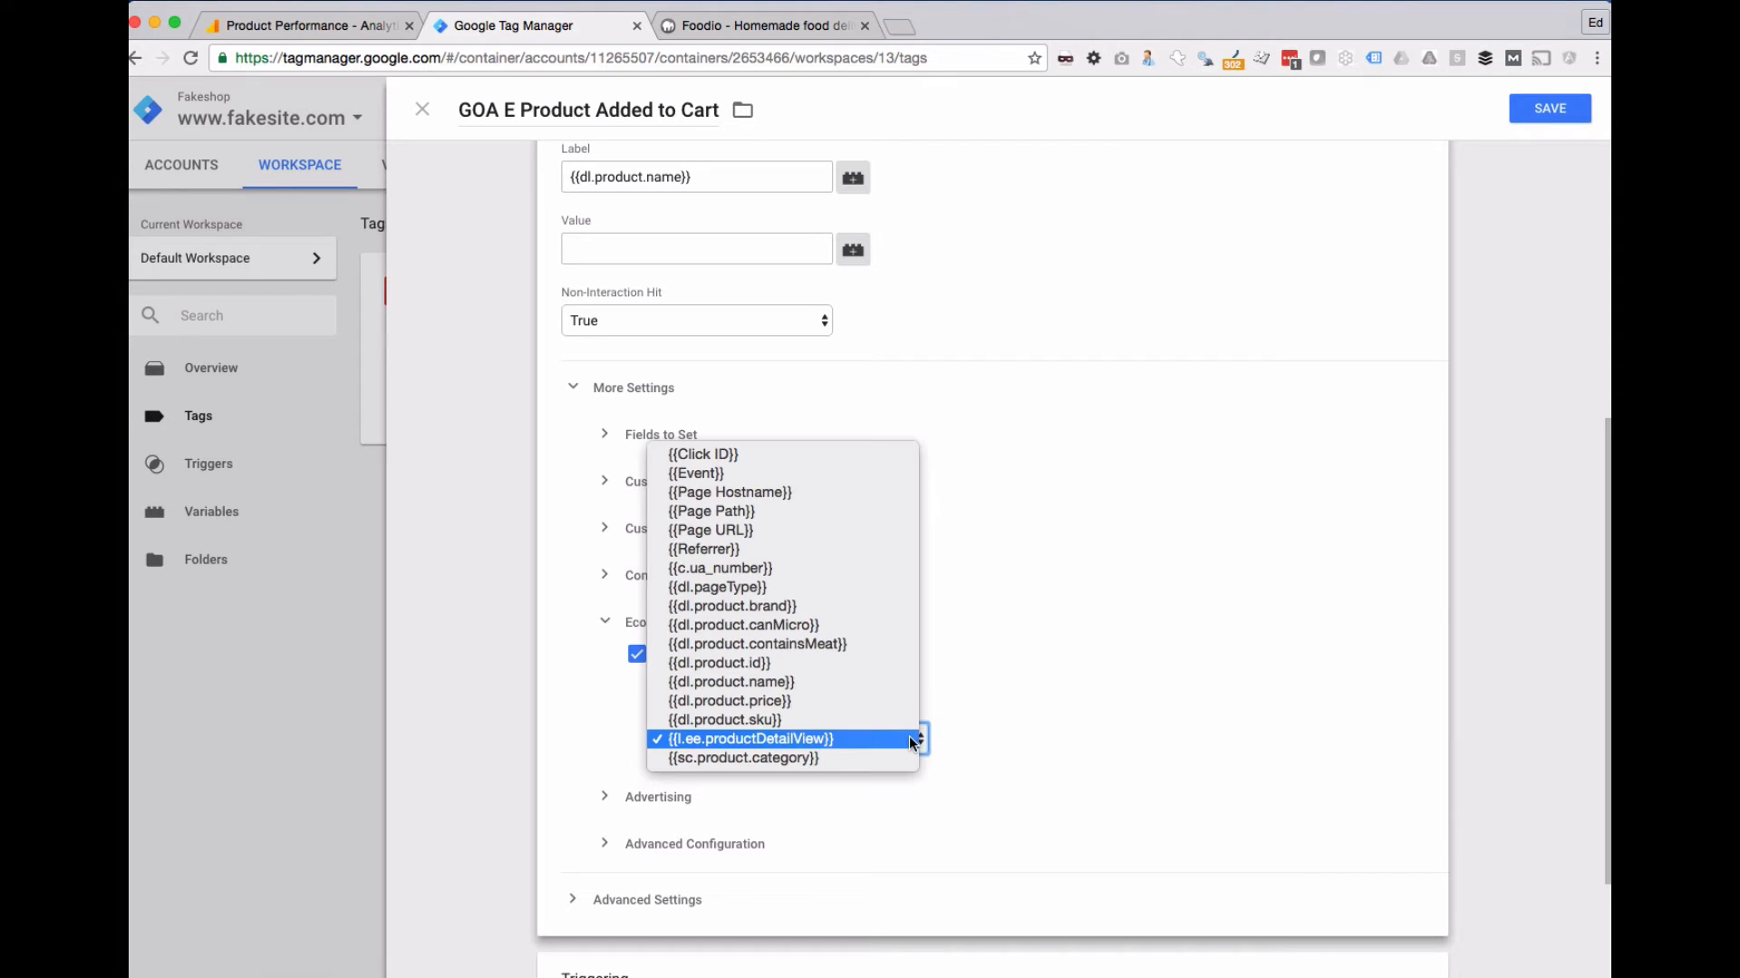
left_click(754, 739)
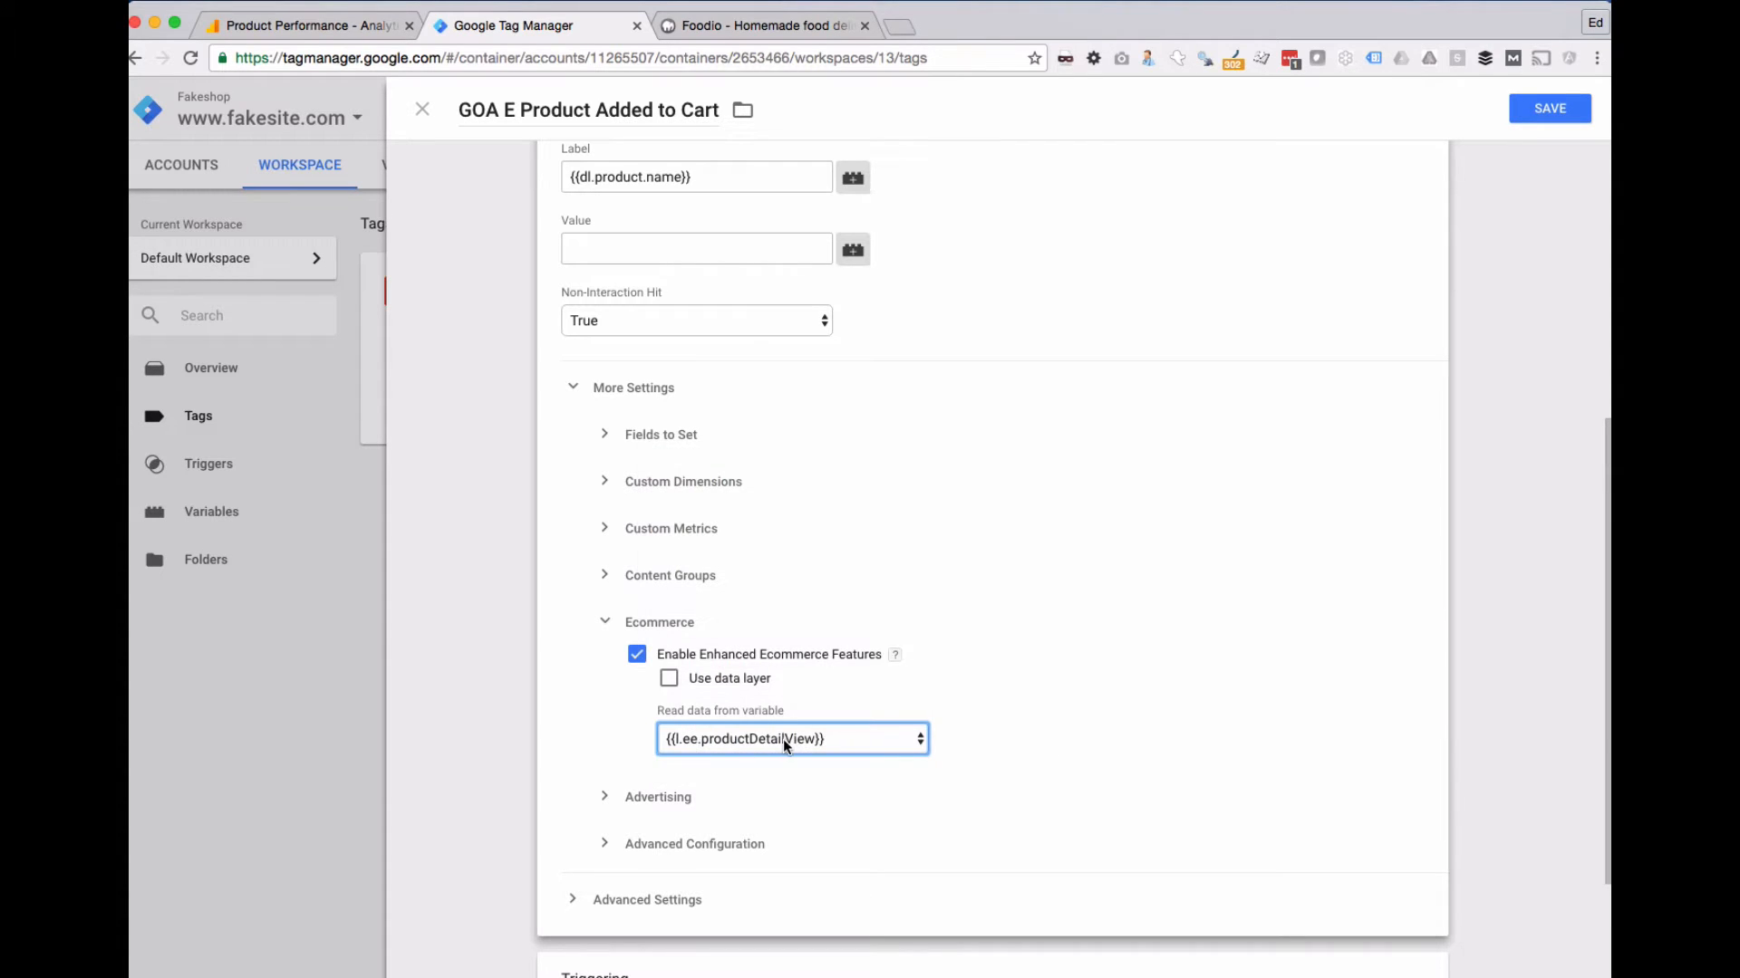
left_click(808, 746)
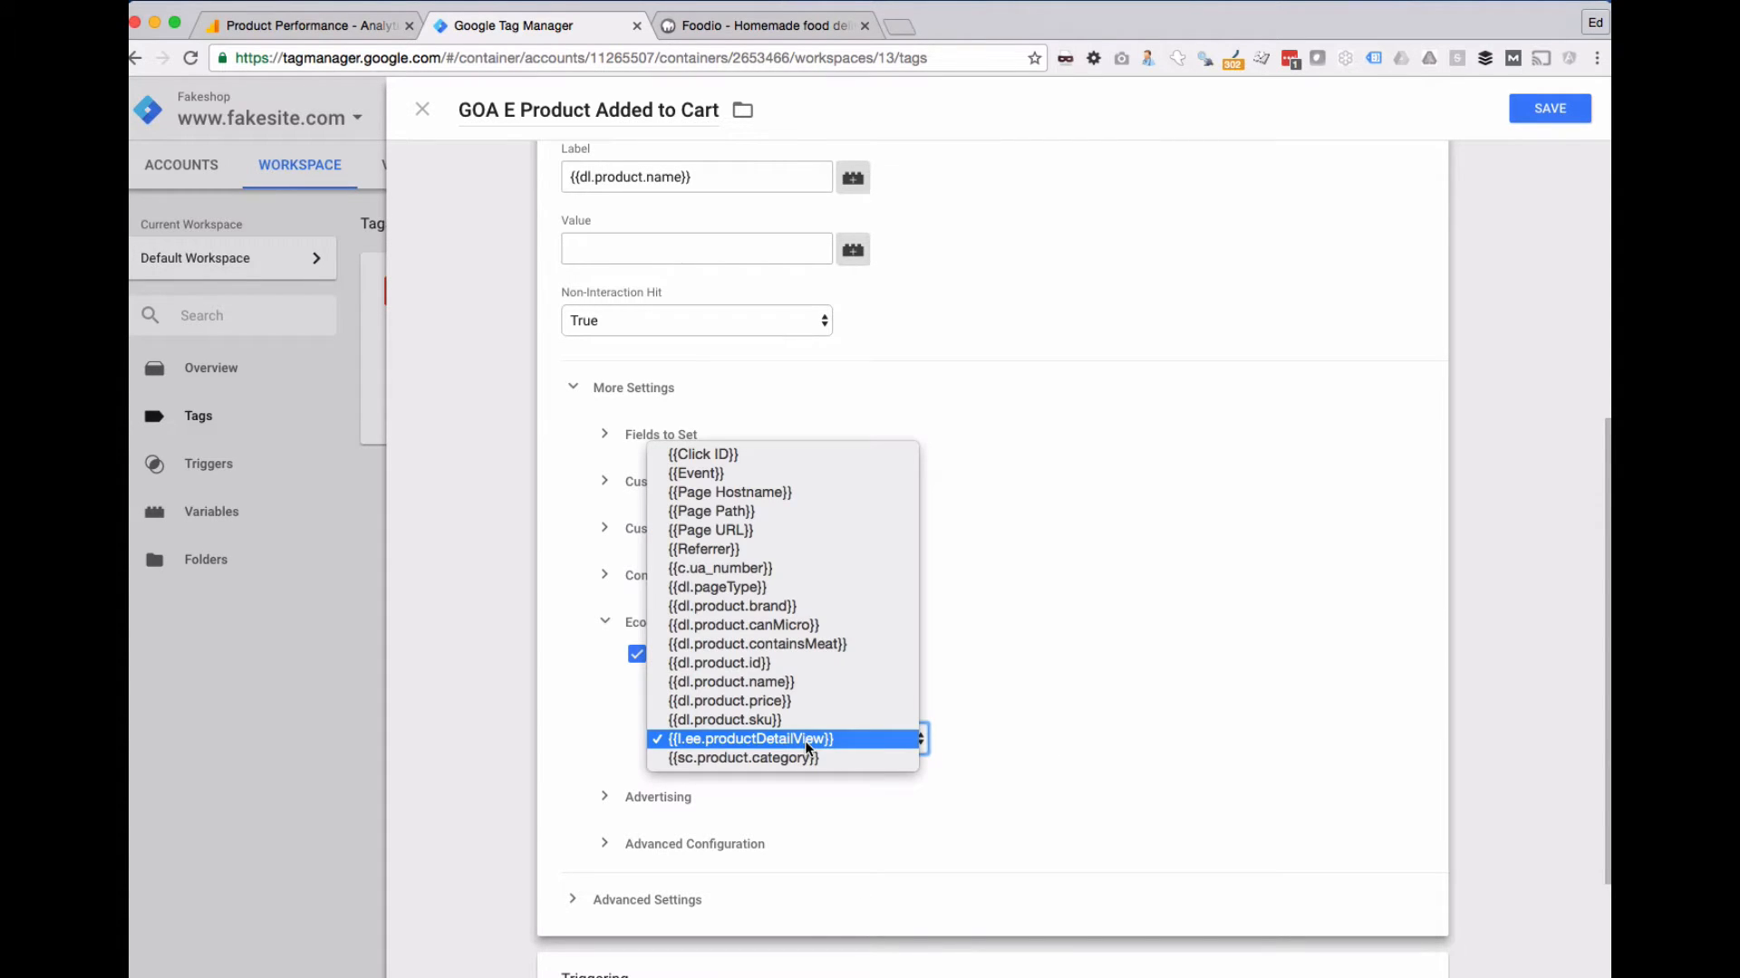
left_click(808, 743)
scroll(805, 747, "down", 4)
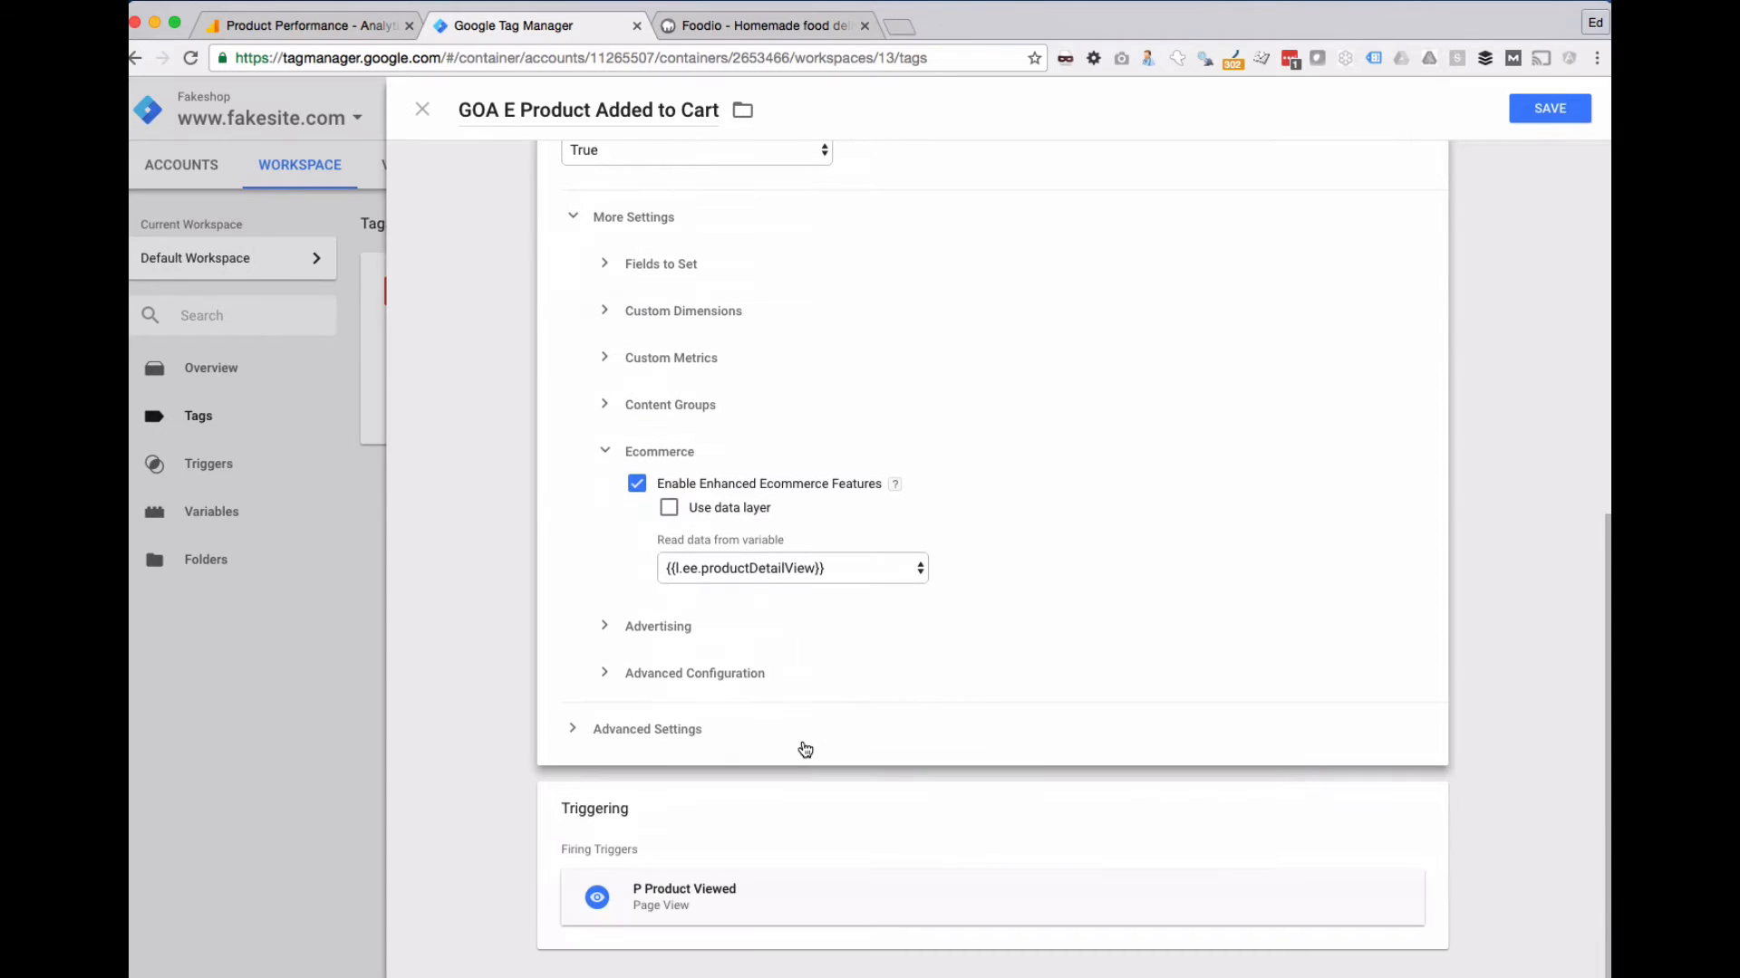
- Replace the tag's P Product Viewed firing trigger with E Add to Cart and save the tag
mouse_move(1235, 866)
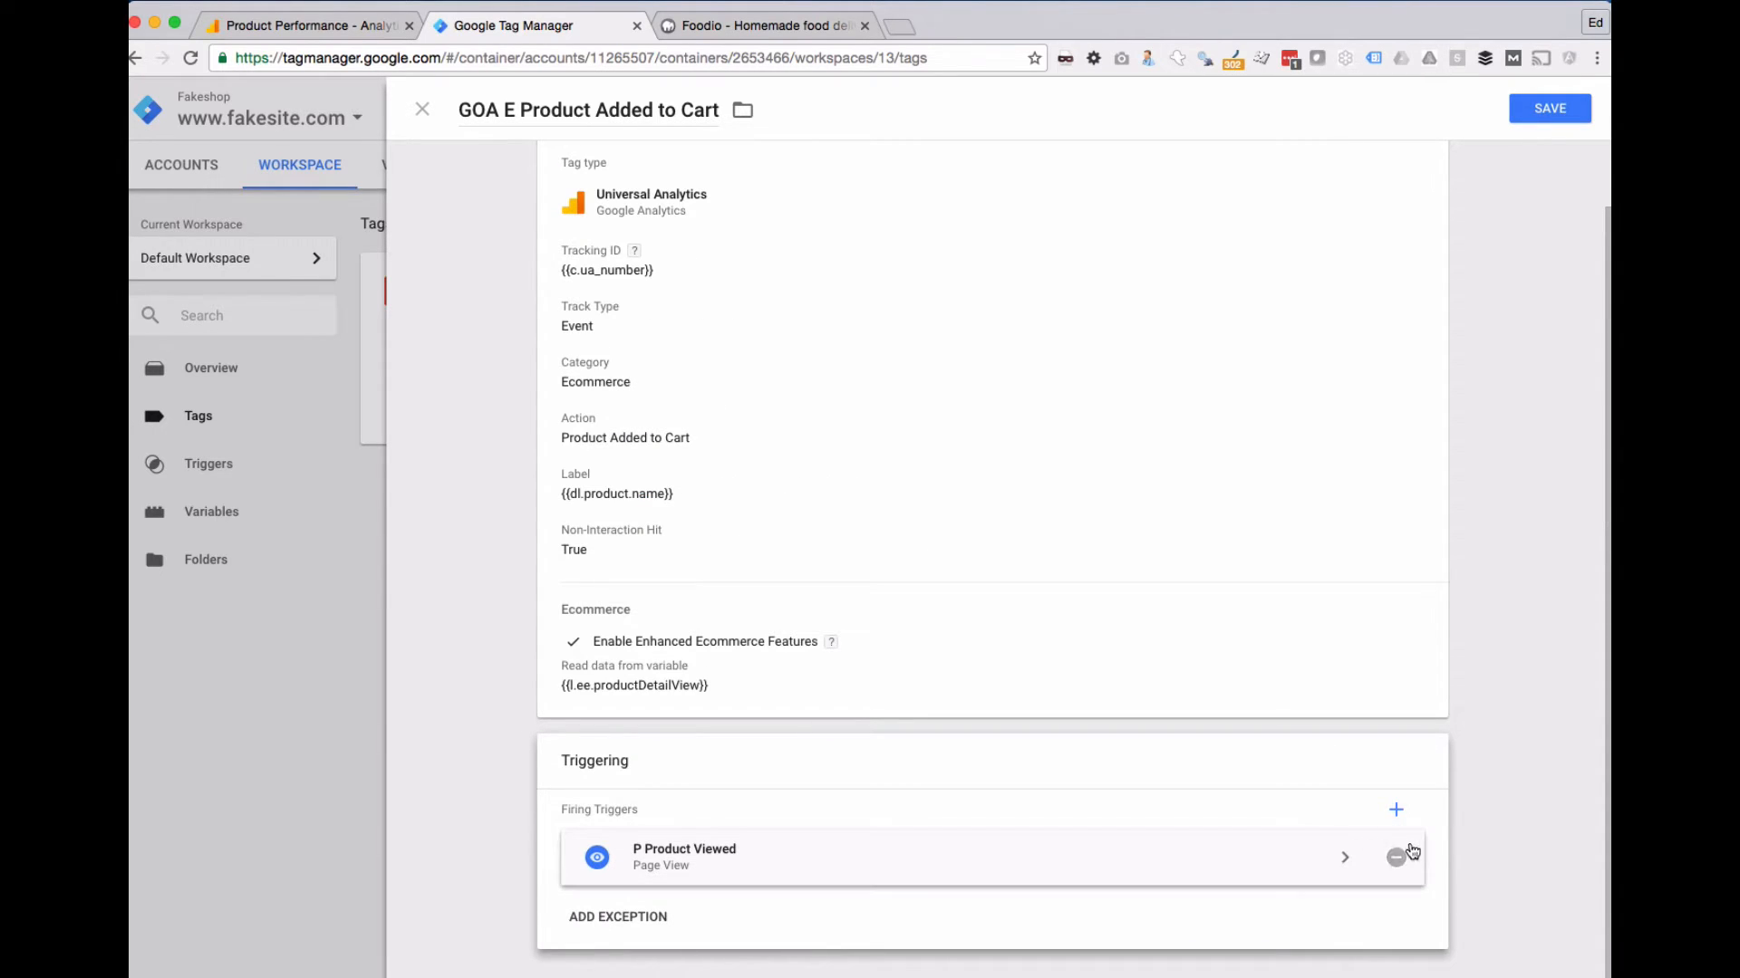
left_click(1395, 857)
scroll(1341, 842, "down", 2)
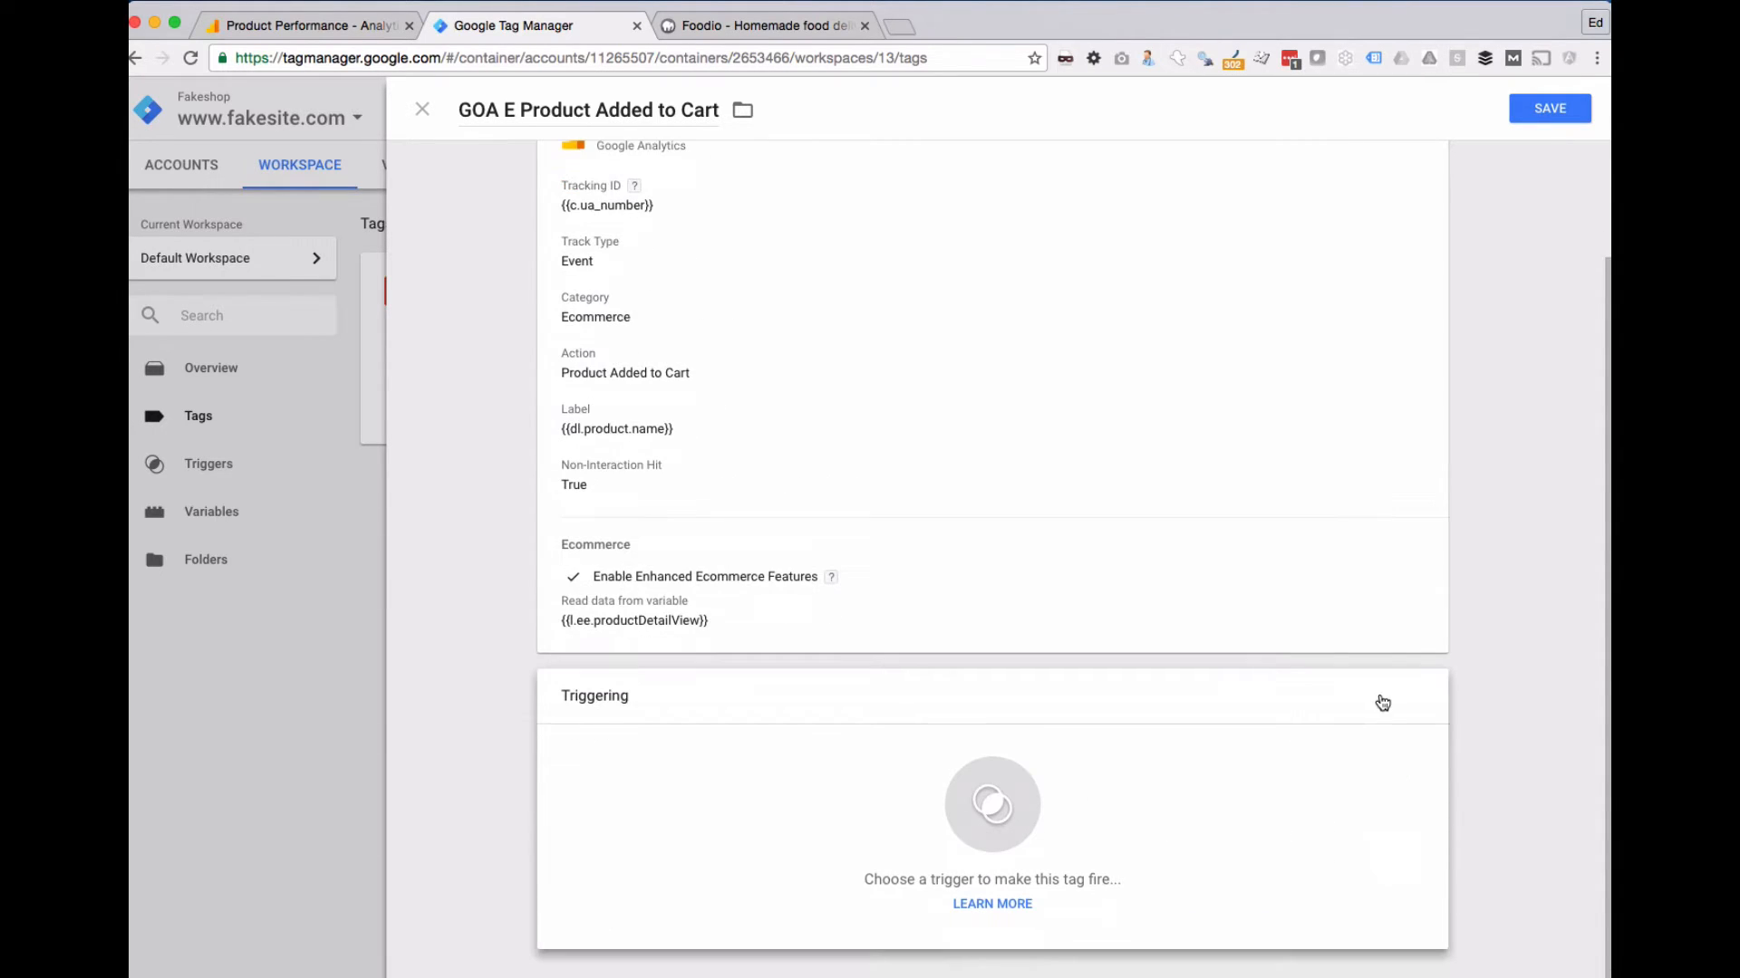
left_click(1412, 704)
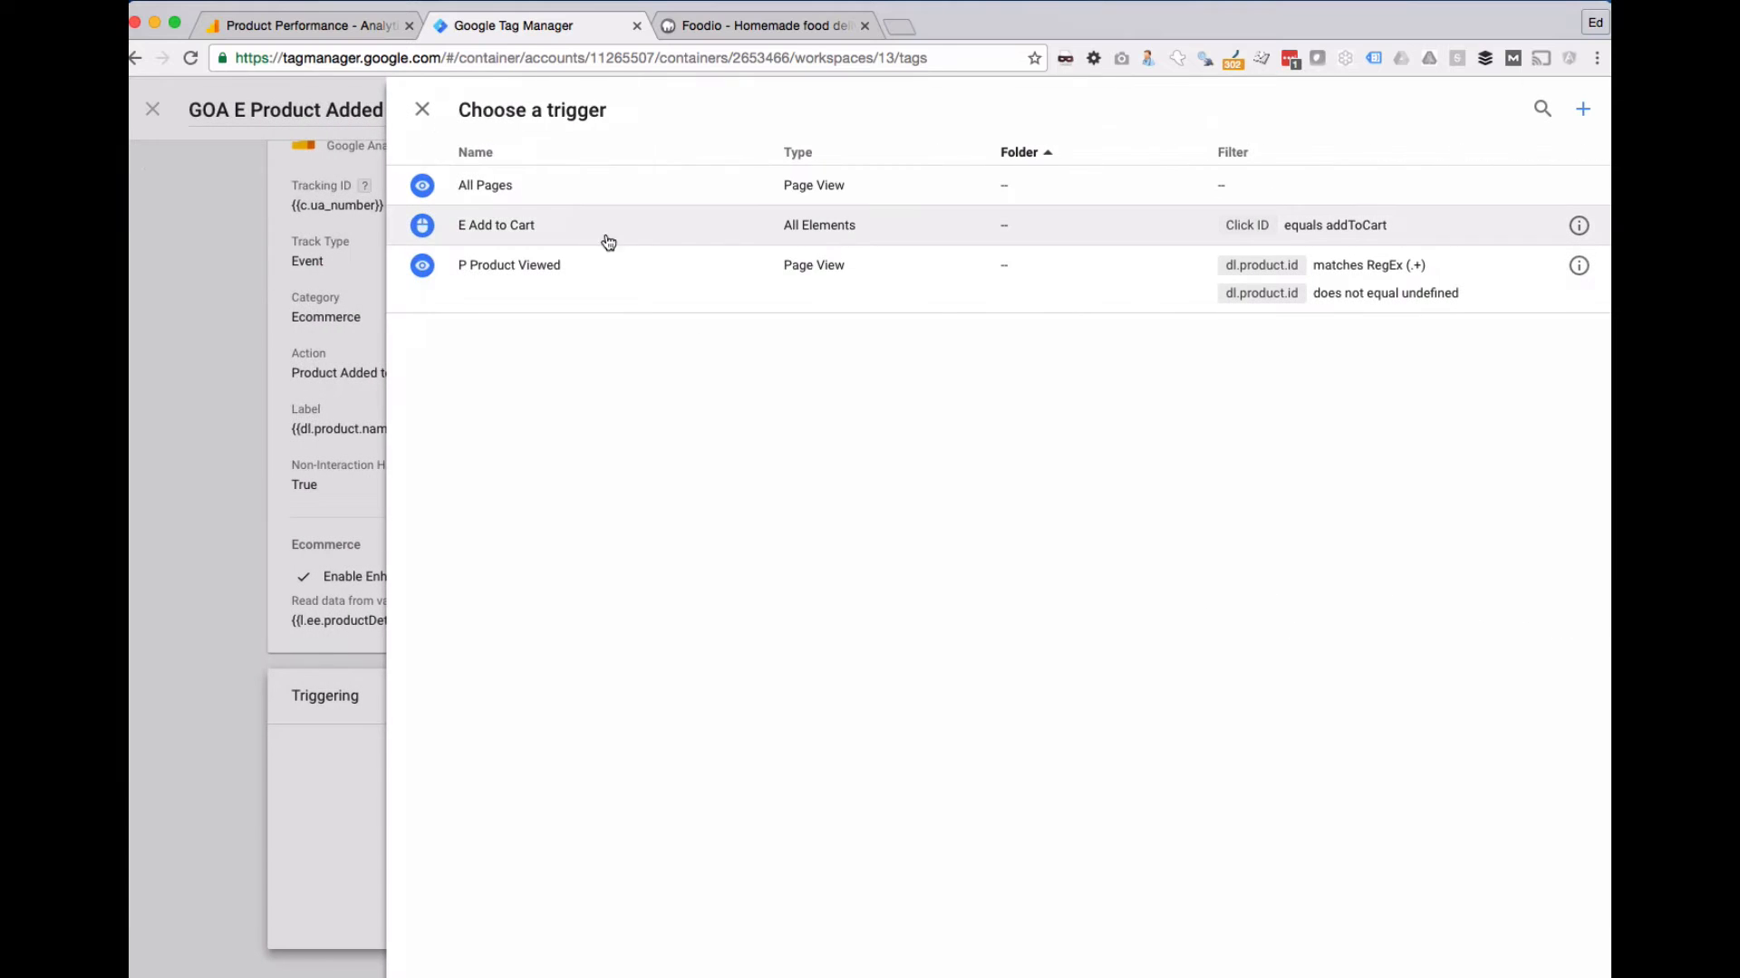
left_click(504, 229)
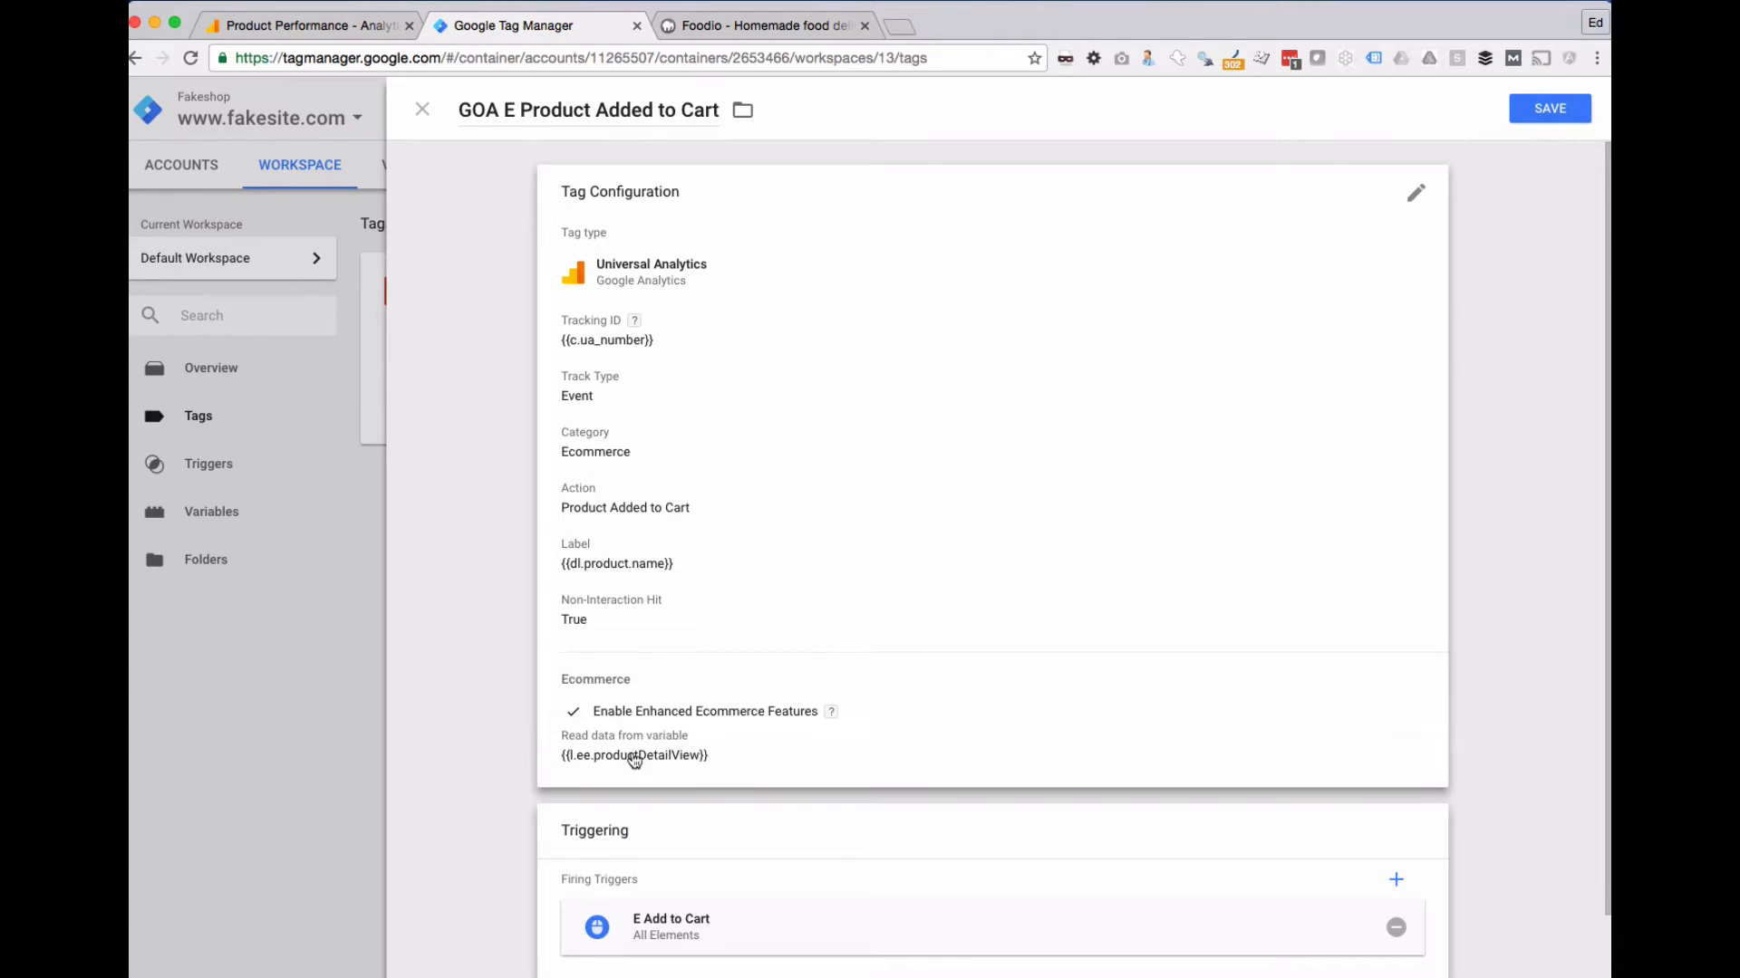
left_click(1550, 107)
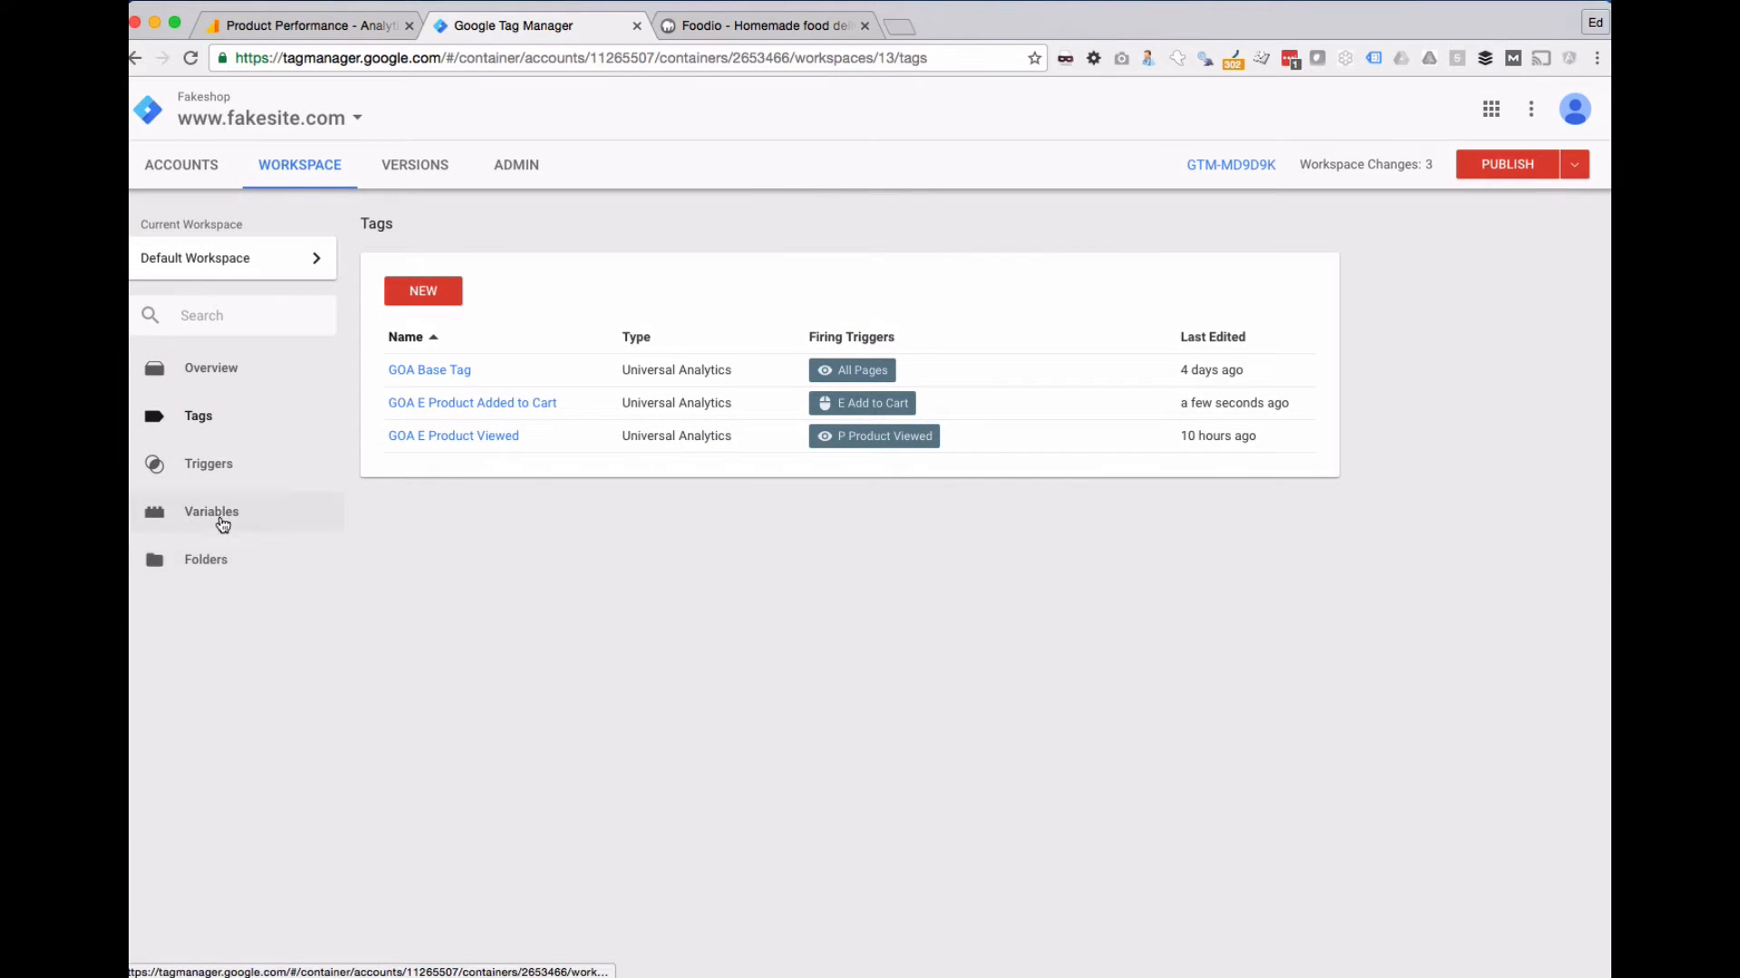
- Open the user-defined variable l.ee.productDetailView and make a copy of it
left_click(222, 523)
scroll(543, 765, "down", 3)
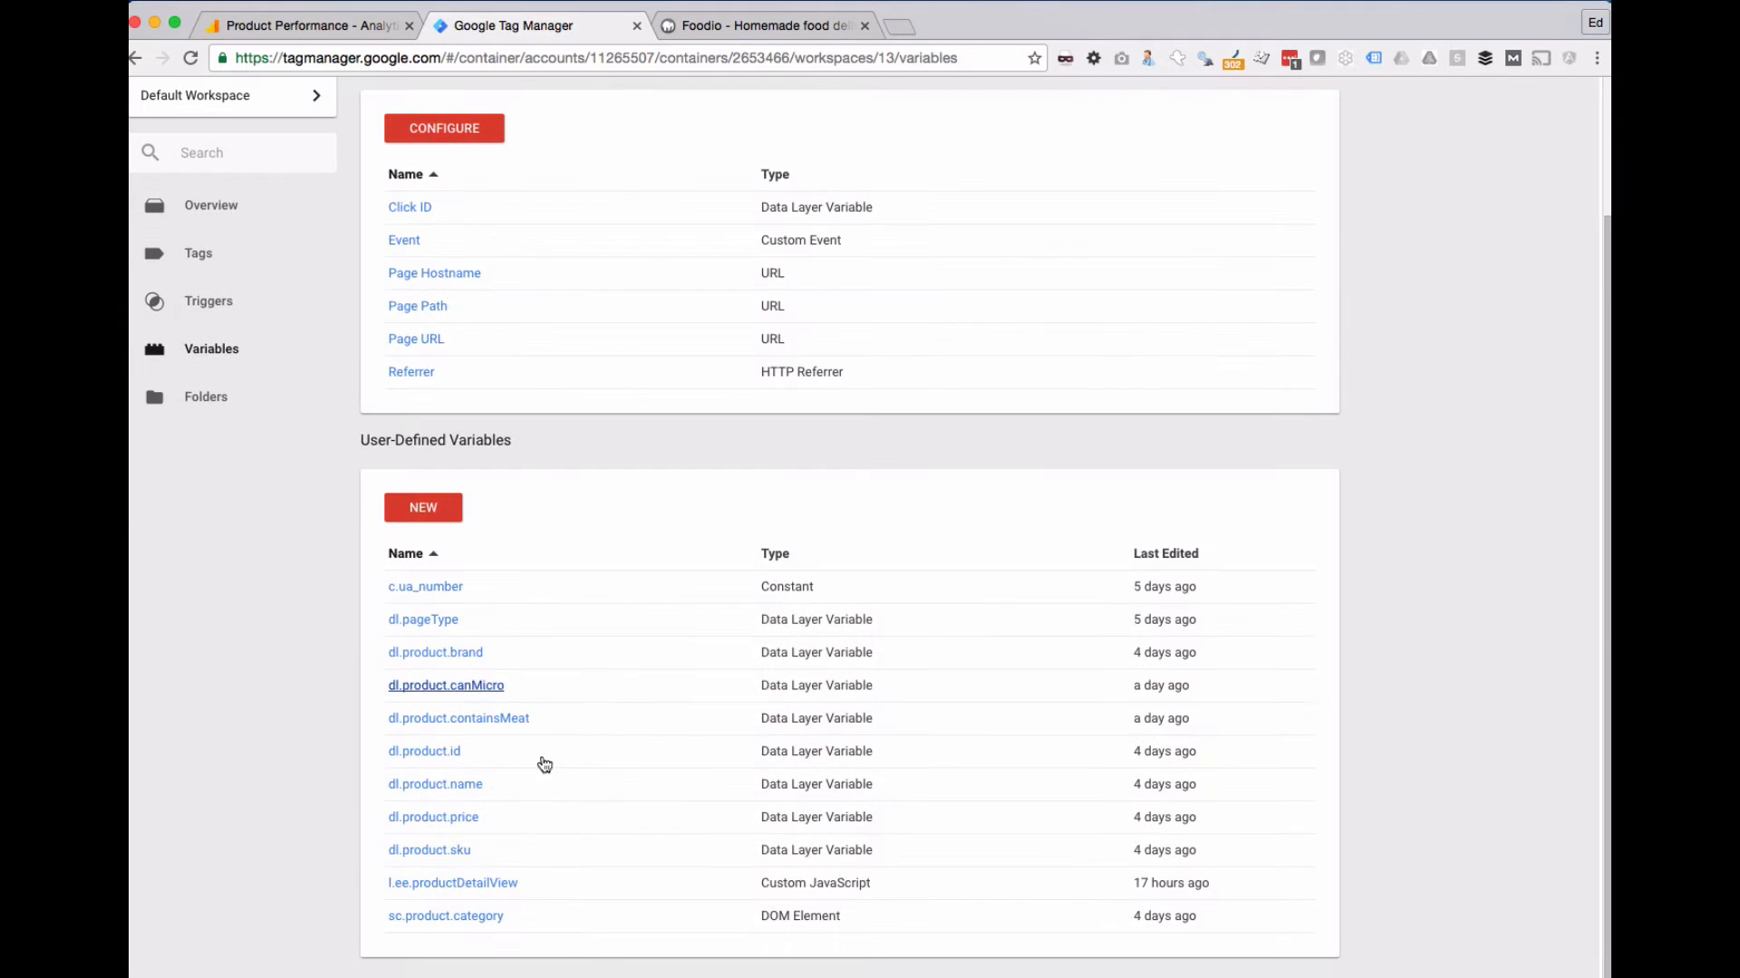
left_click(462, 885)
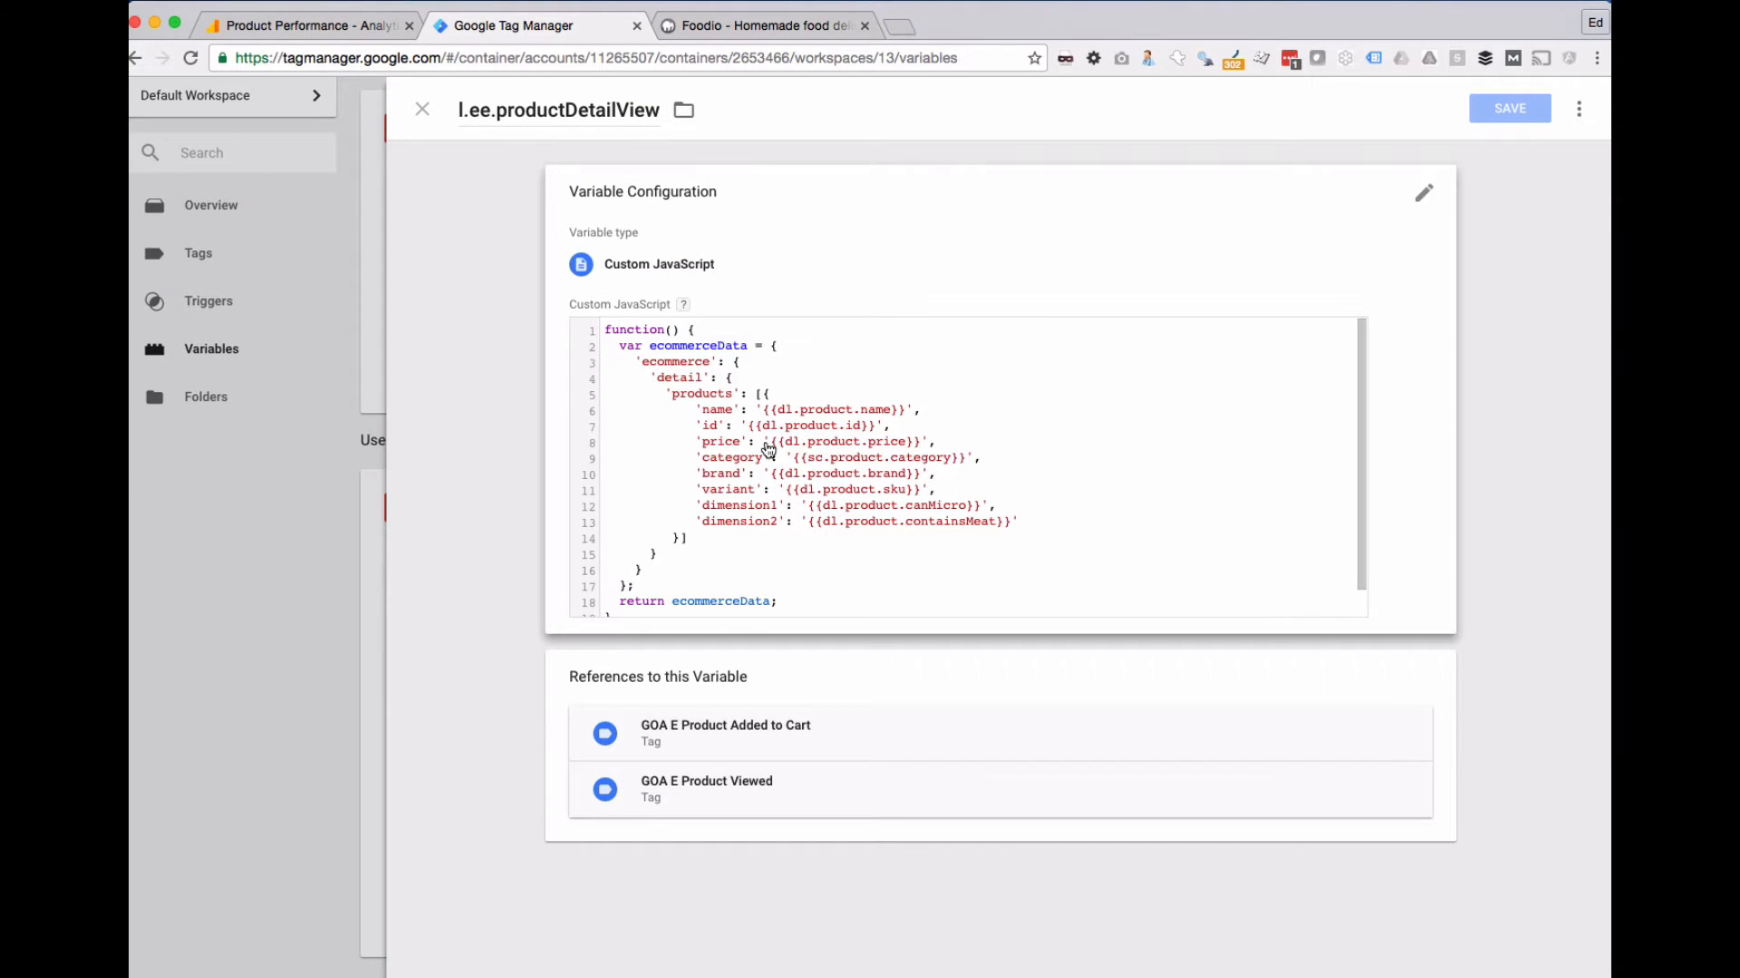
left_click(1577, 109)
left_click(1558, 155)
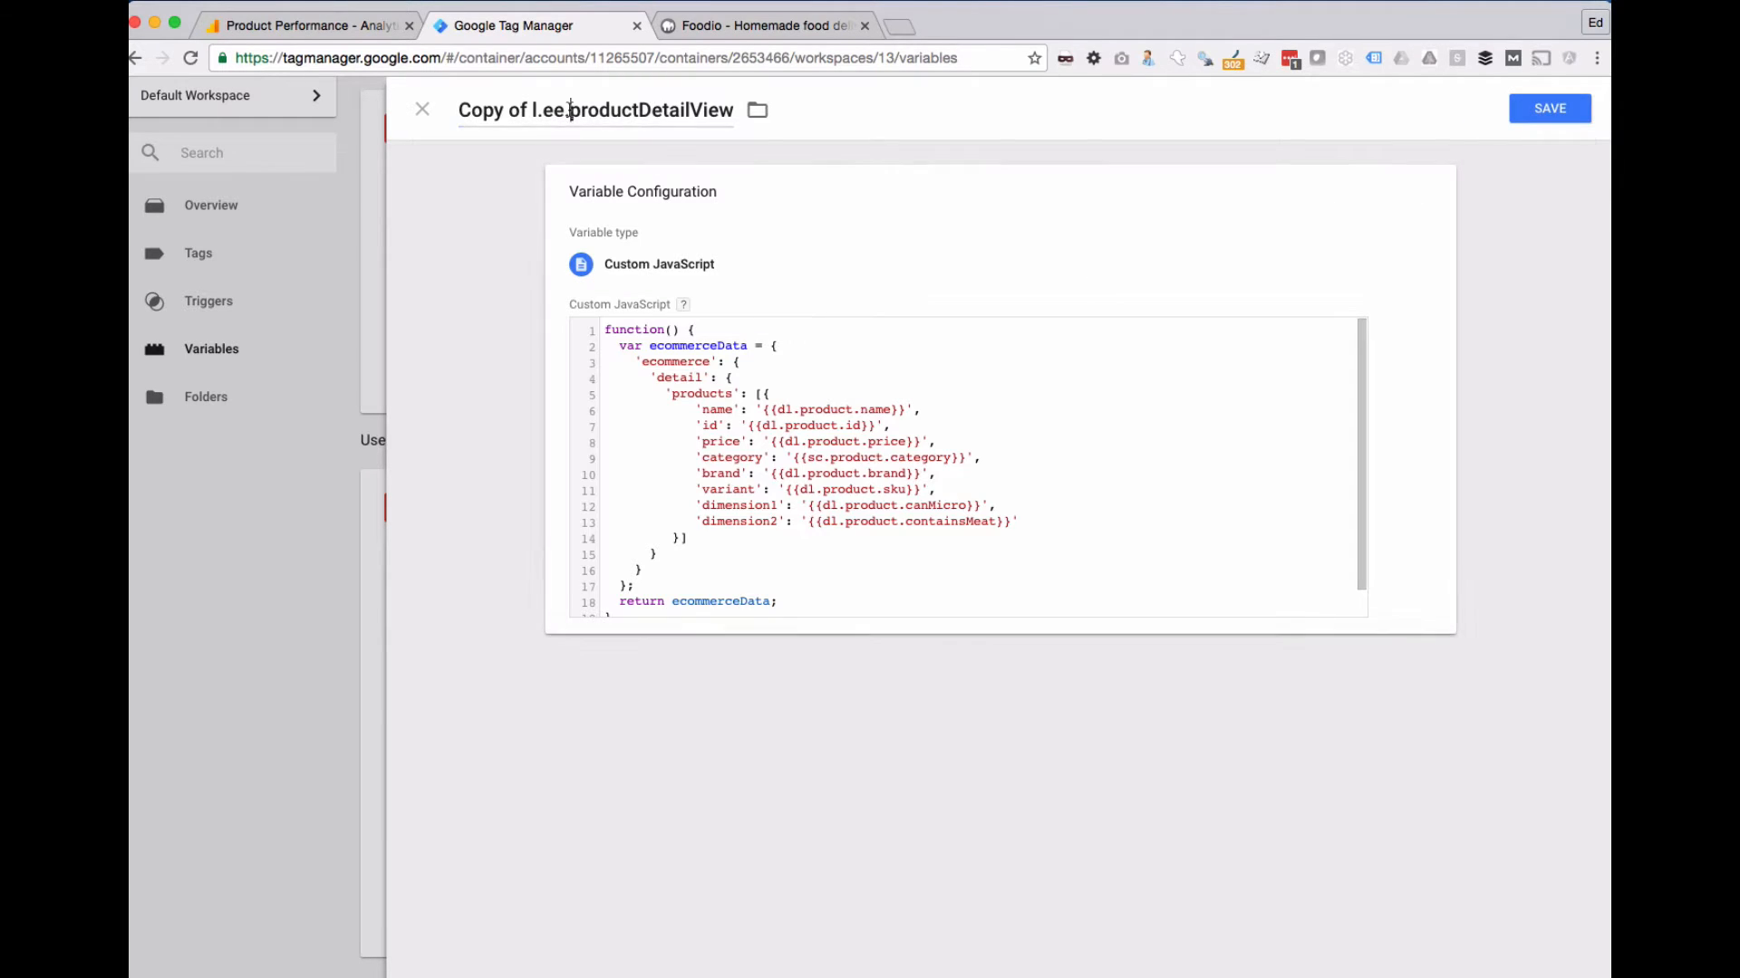
- Rename the copied variable as "l.ee.productAddToCart"
key("super+shift+Left")
key("BackSpace")
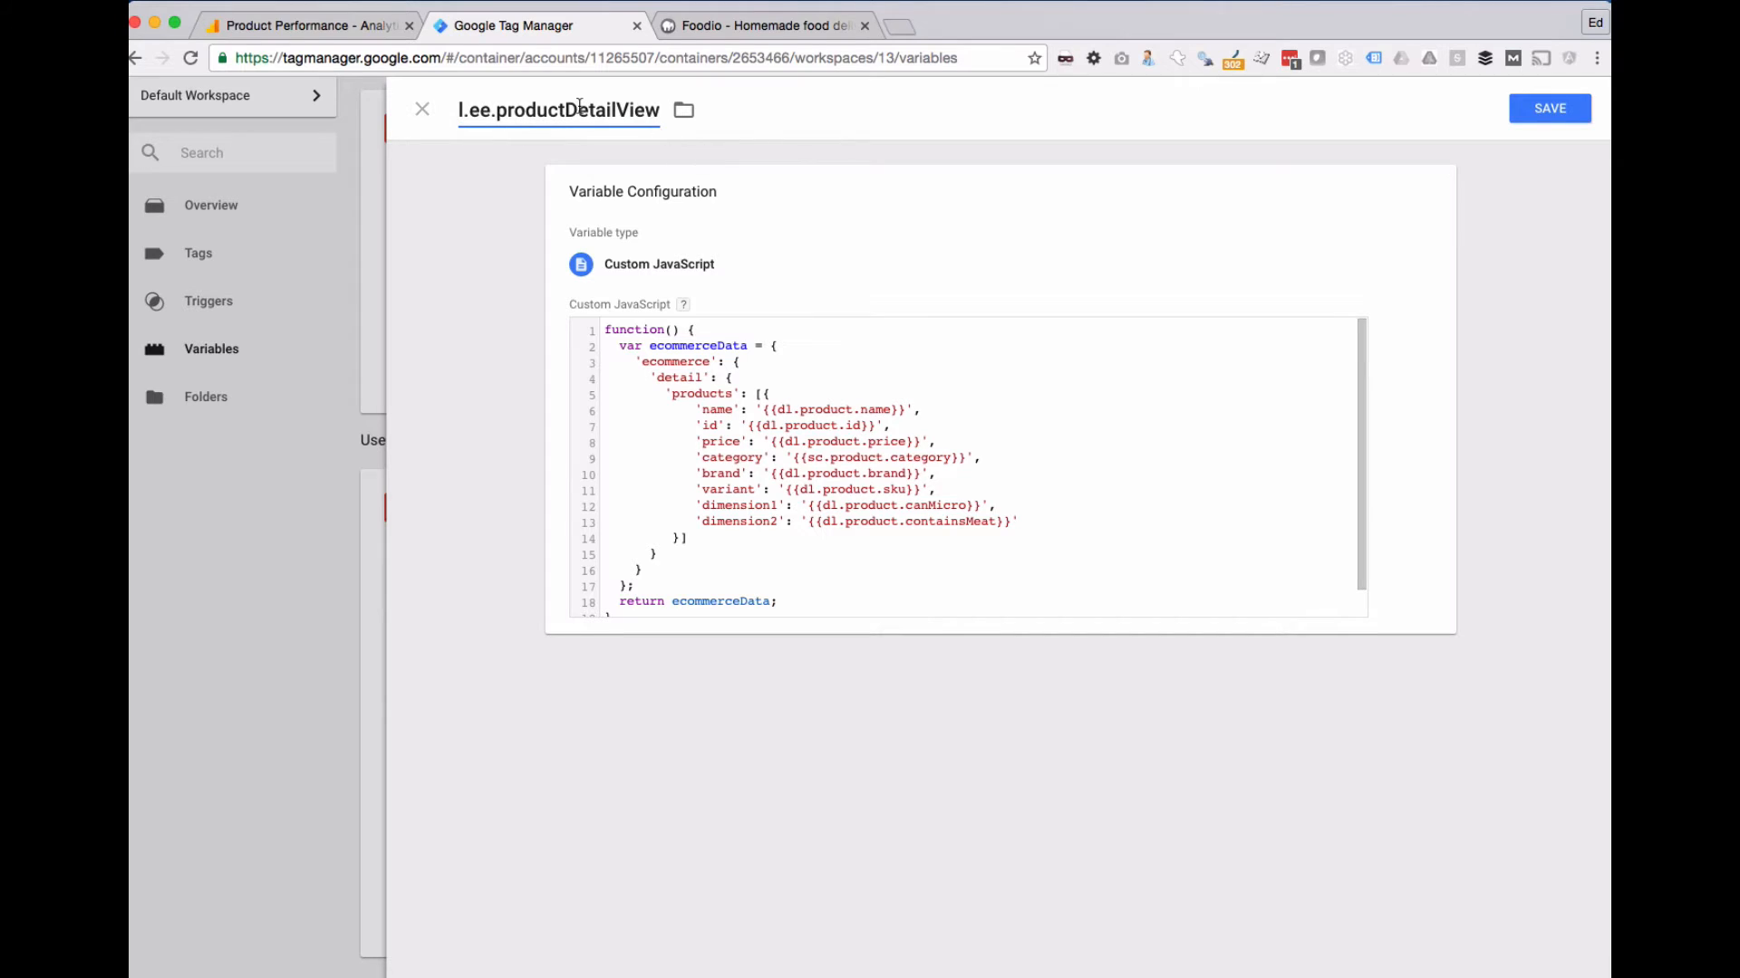
key("super+shift+Right")
type("Add")
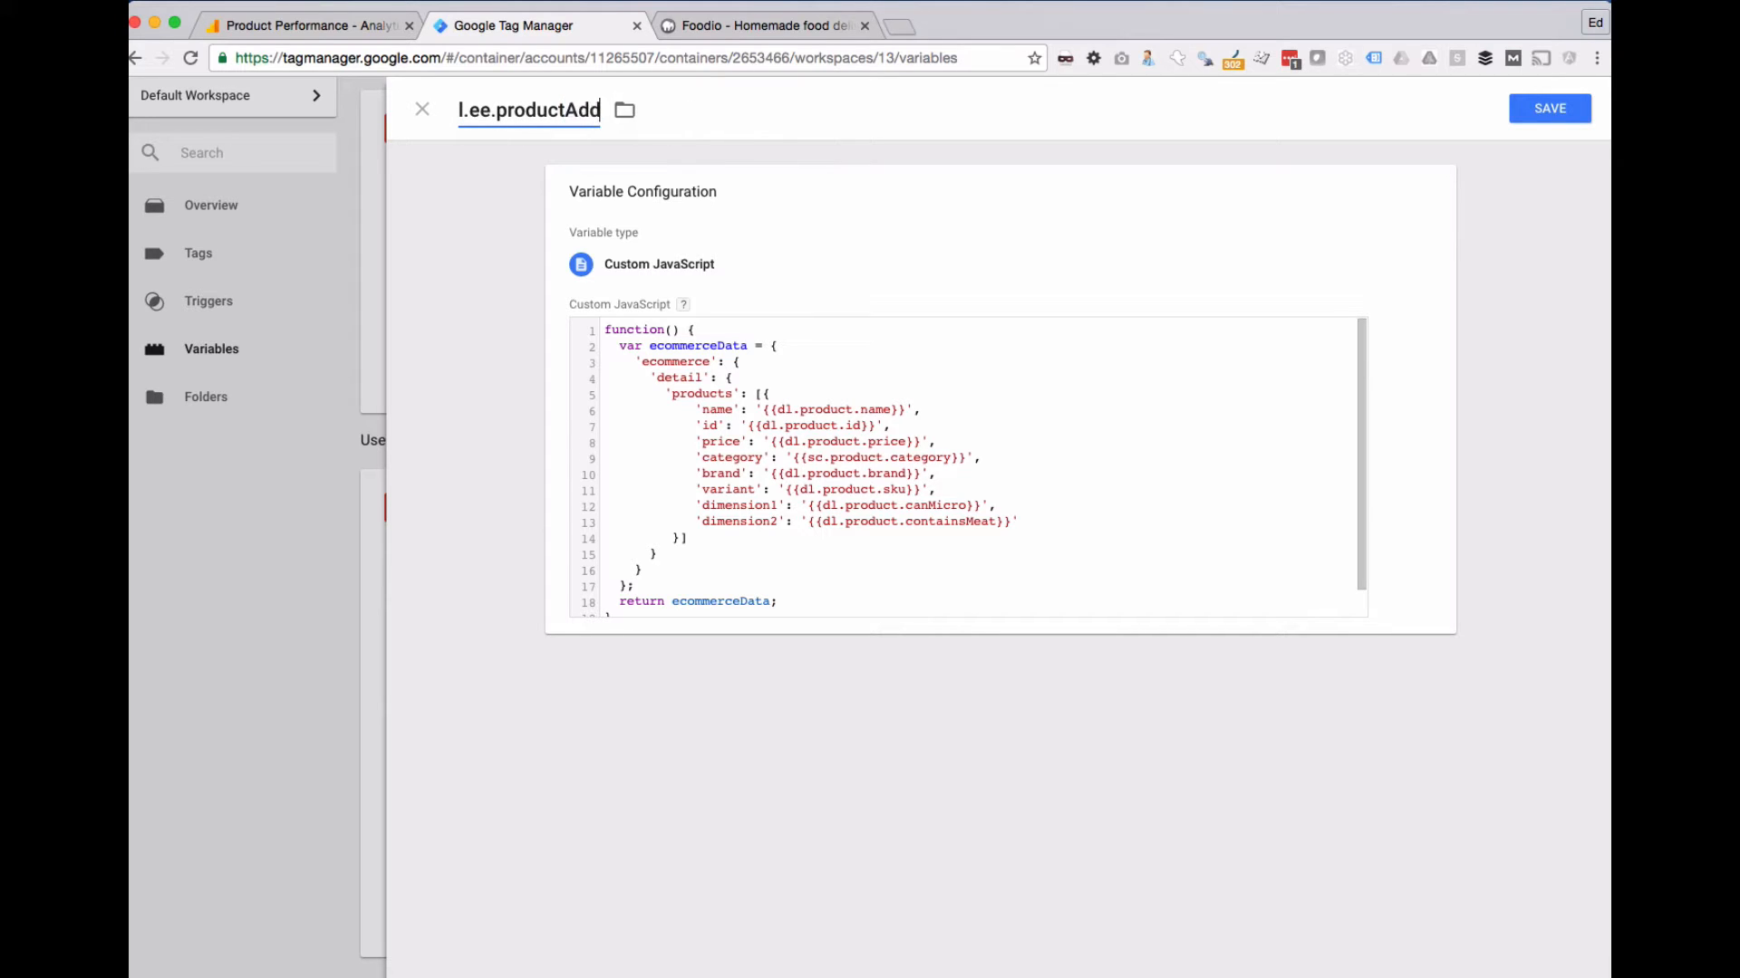
type("ToCart")
- Look over the variable's JavaScript, switch to WebStorm and examine the dataLayer product object in product-2.html
left_click(967, 555)
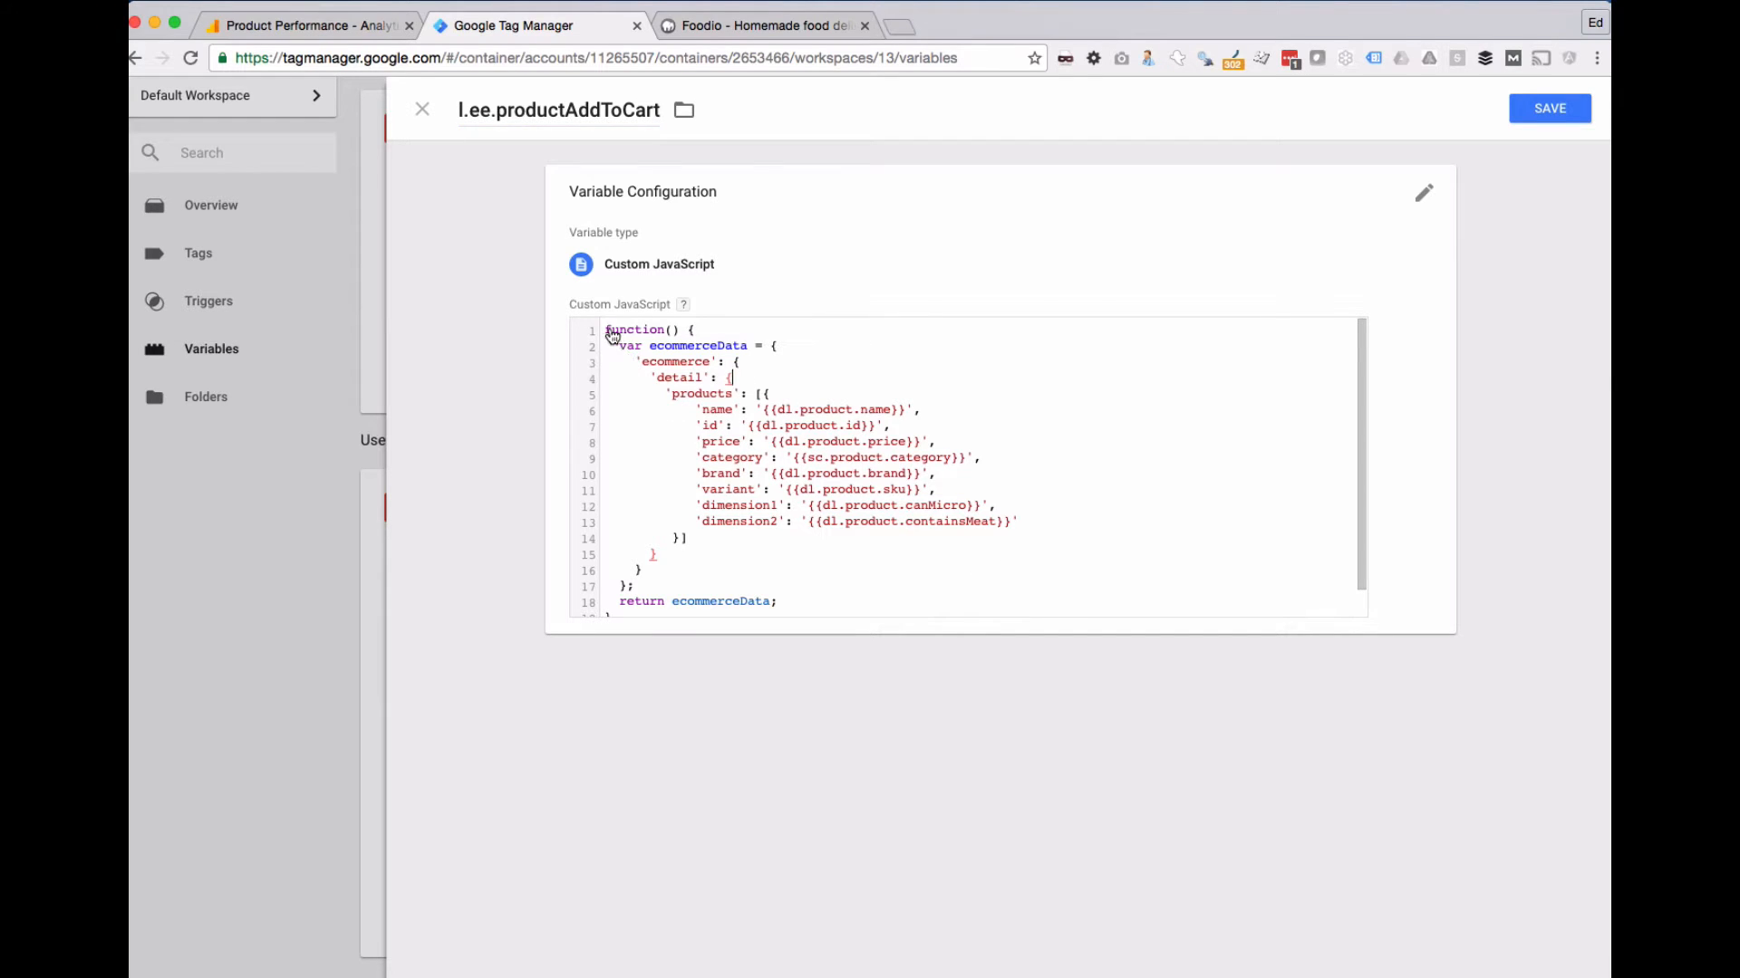
left_click_drag(613, 335, 869, 614)
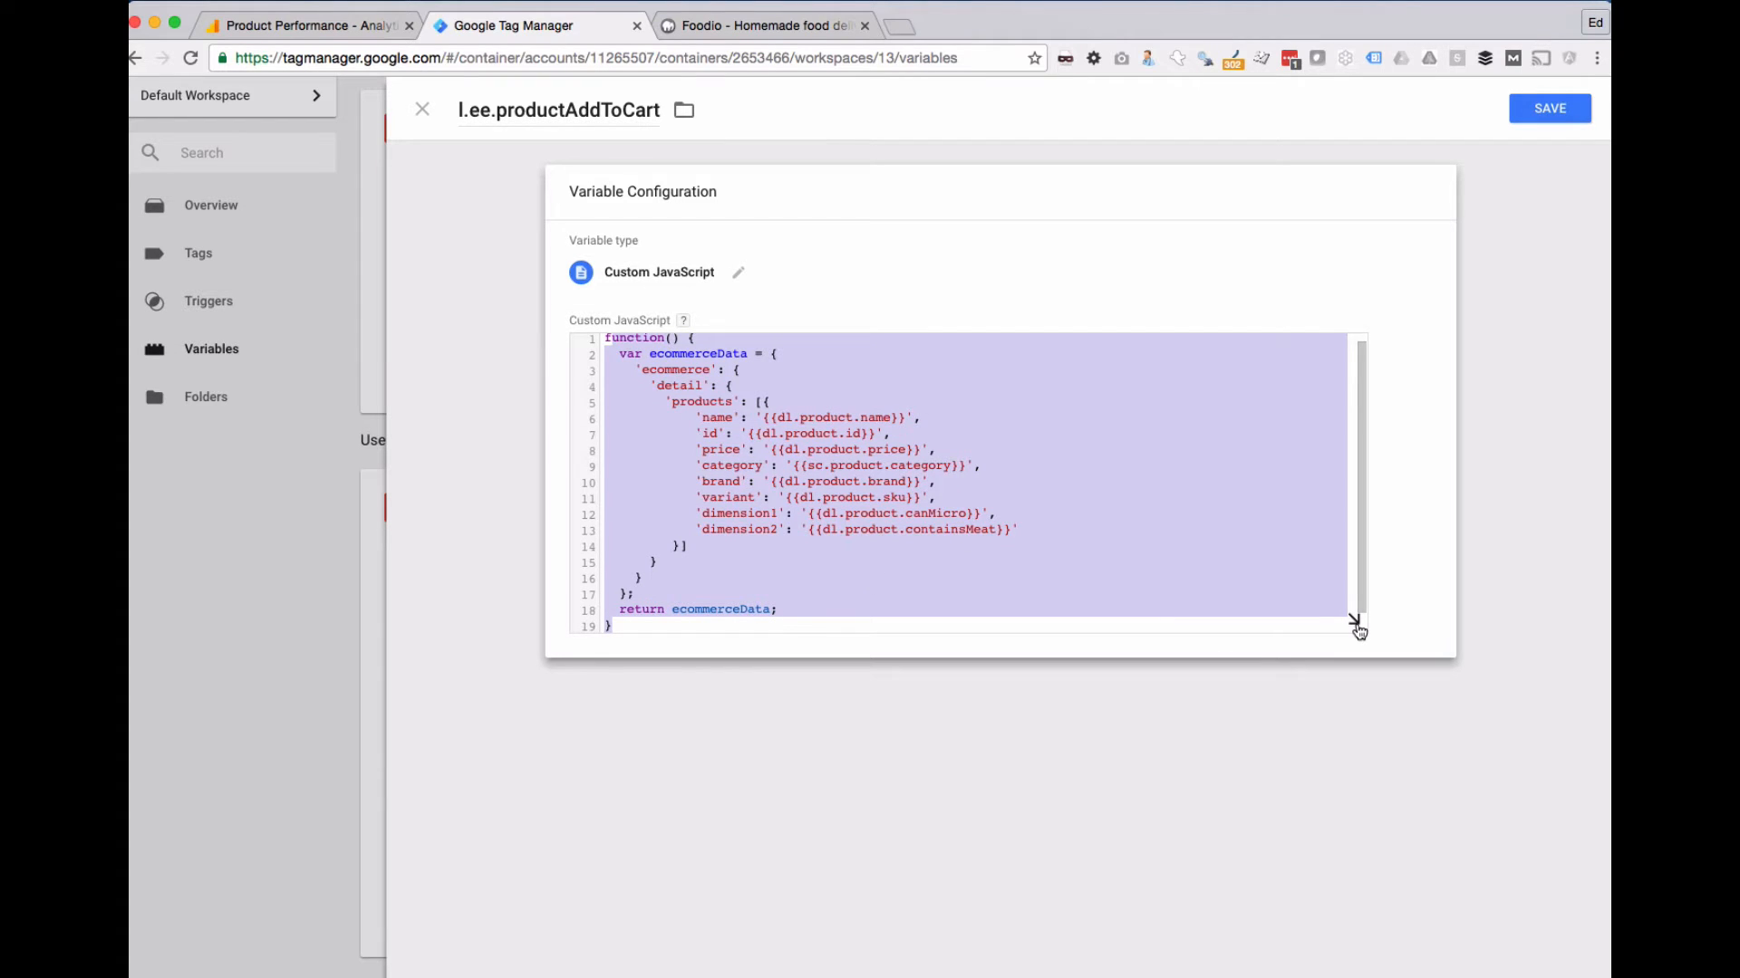
key("super+Tab")
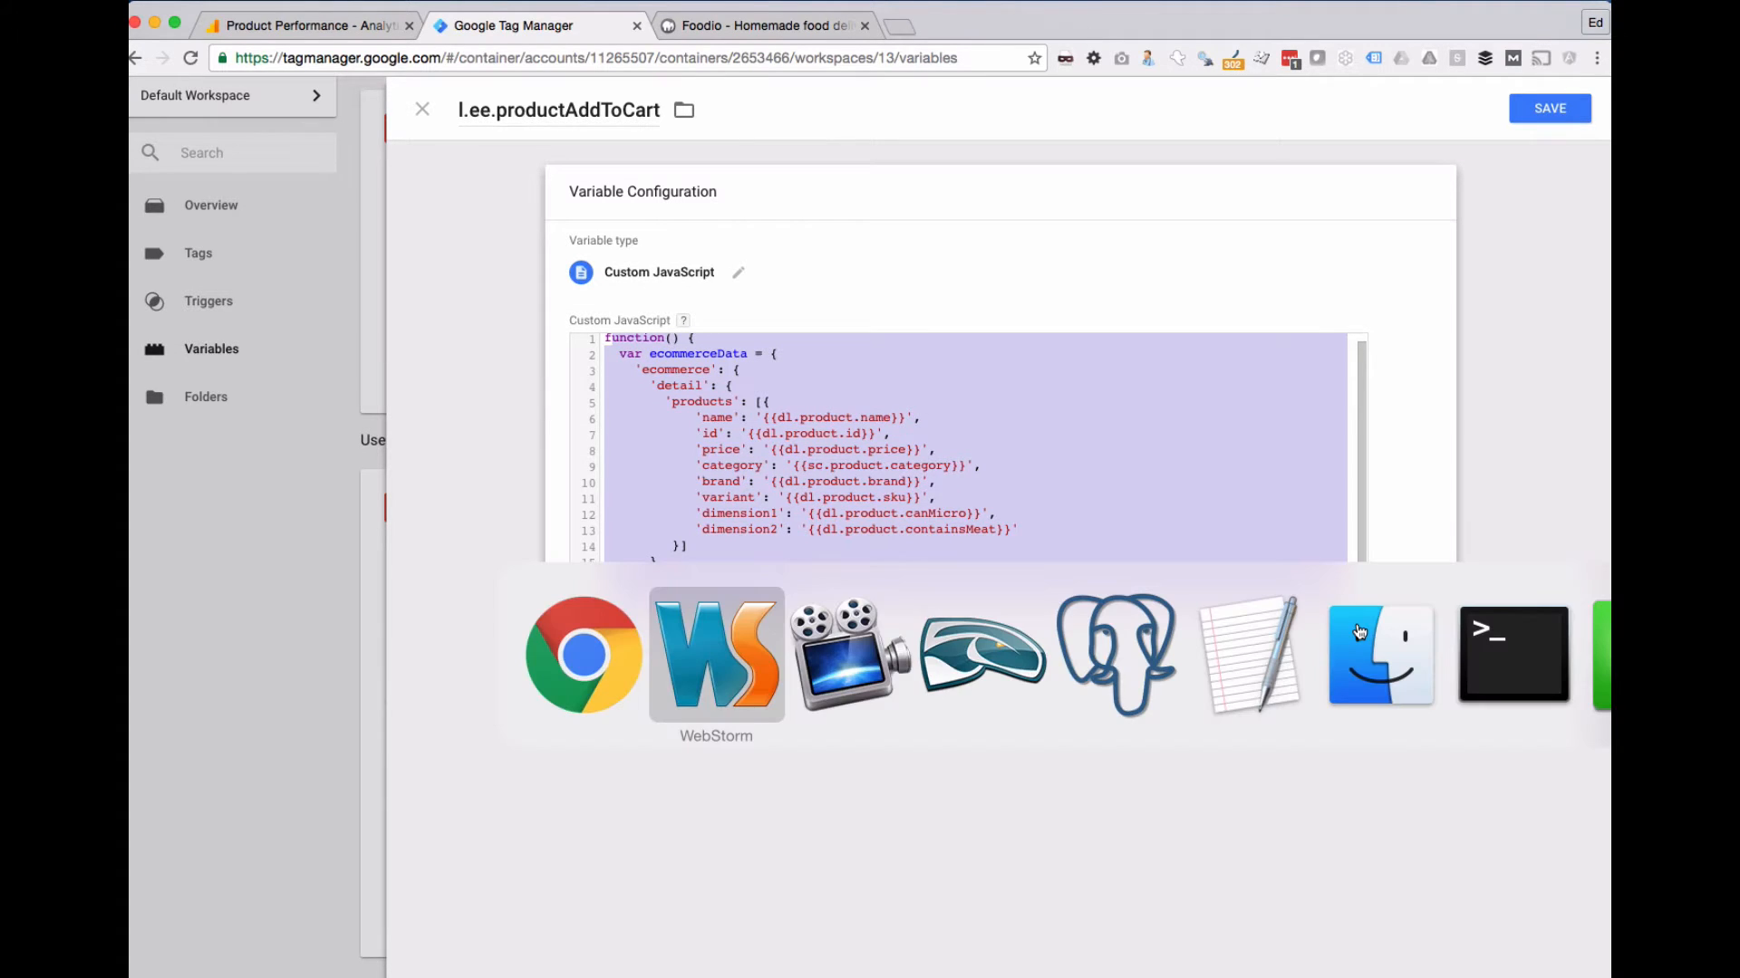
key("super+Tab")
key("super+Tab")
key("super+Tab")
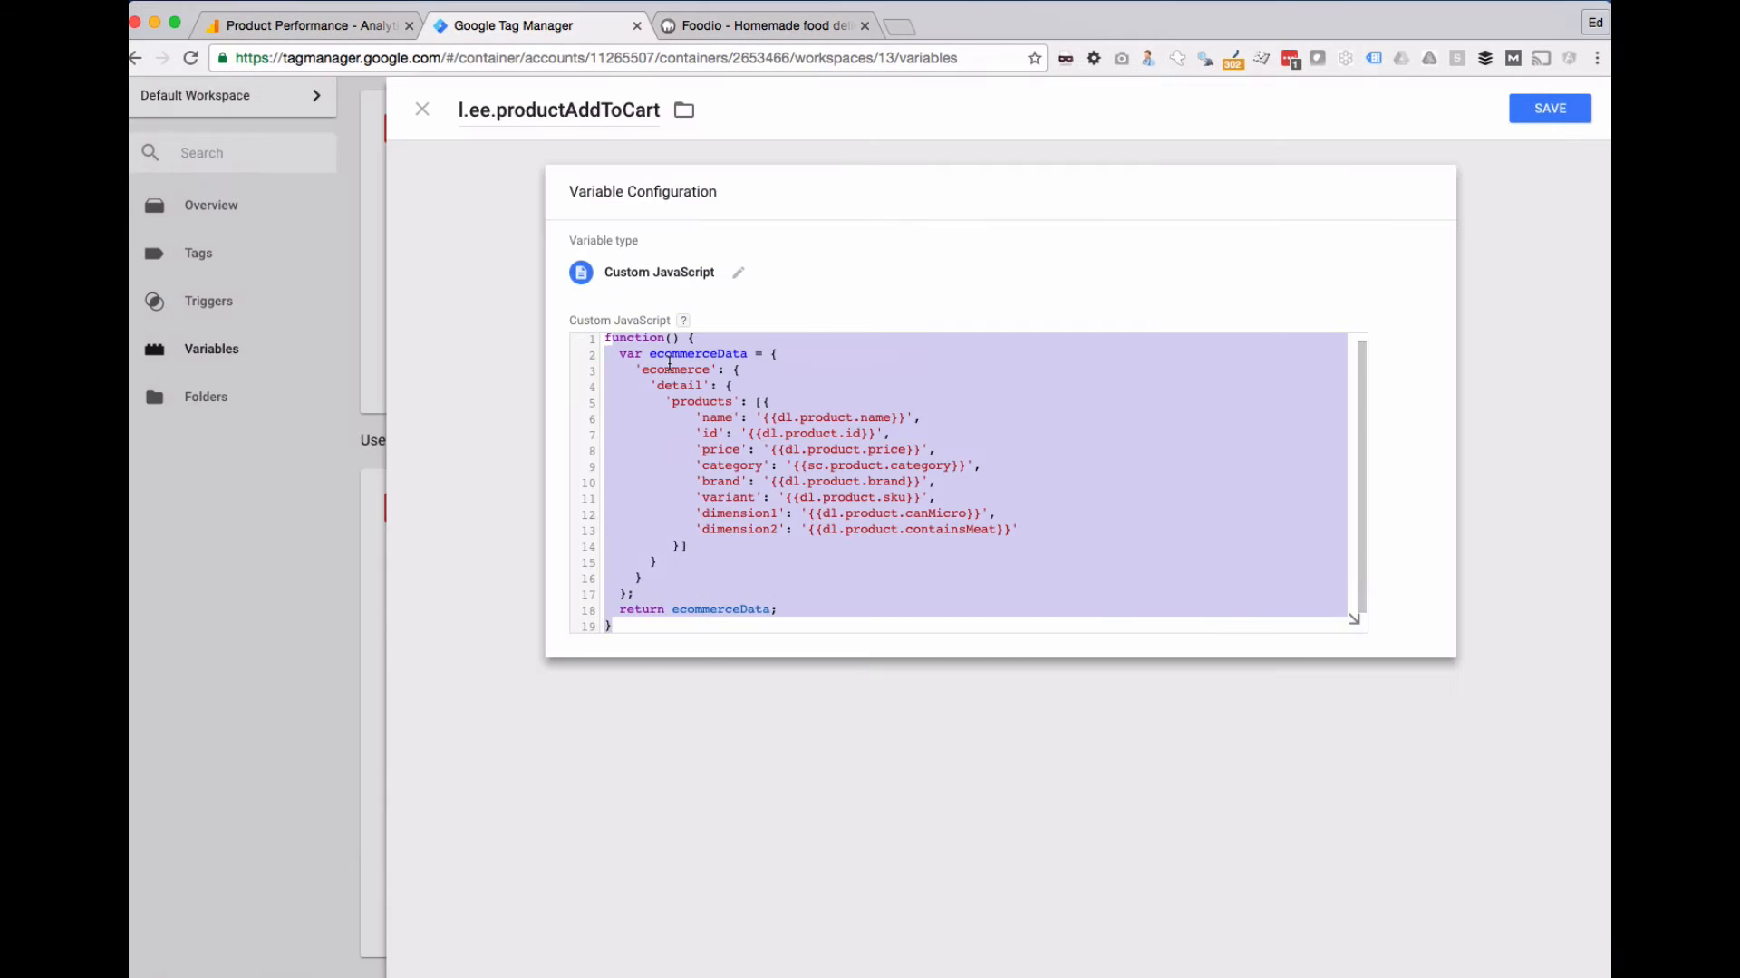
key("super+Tab")
key("super+Tab")
left_click(763, 357)
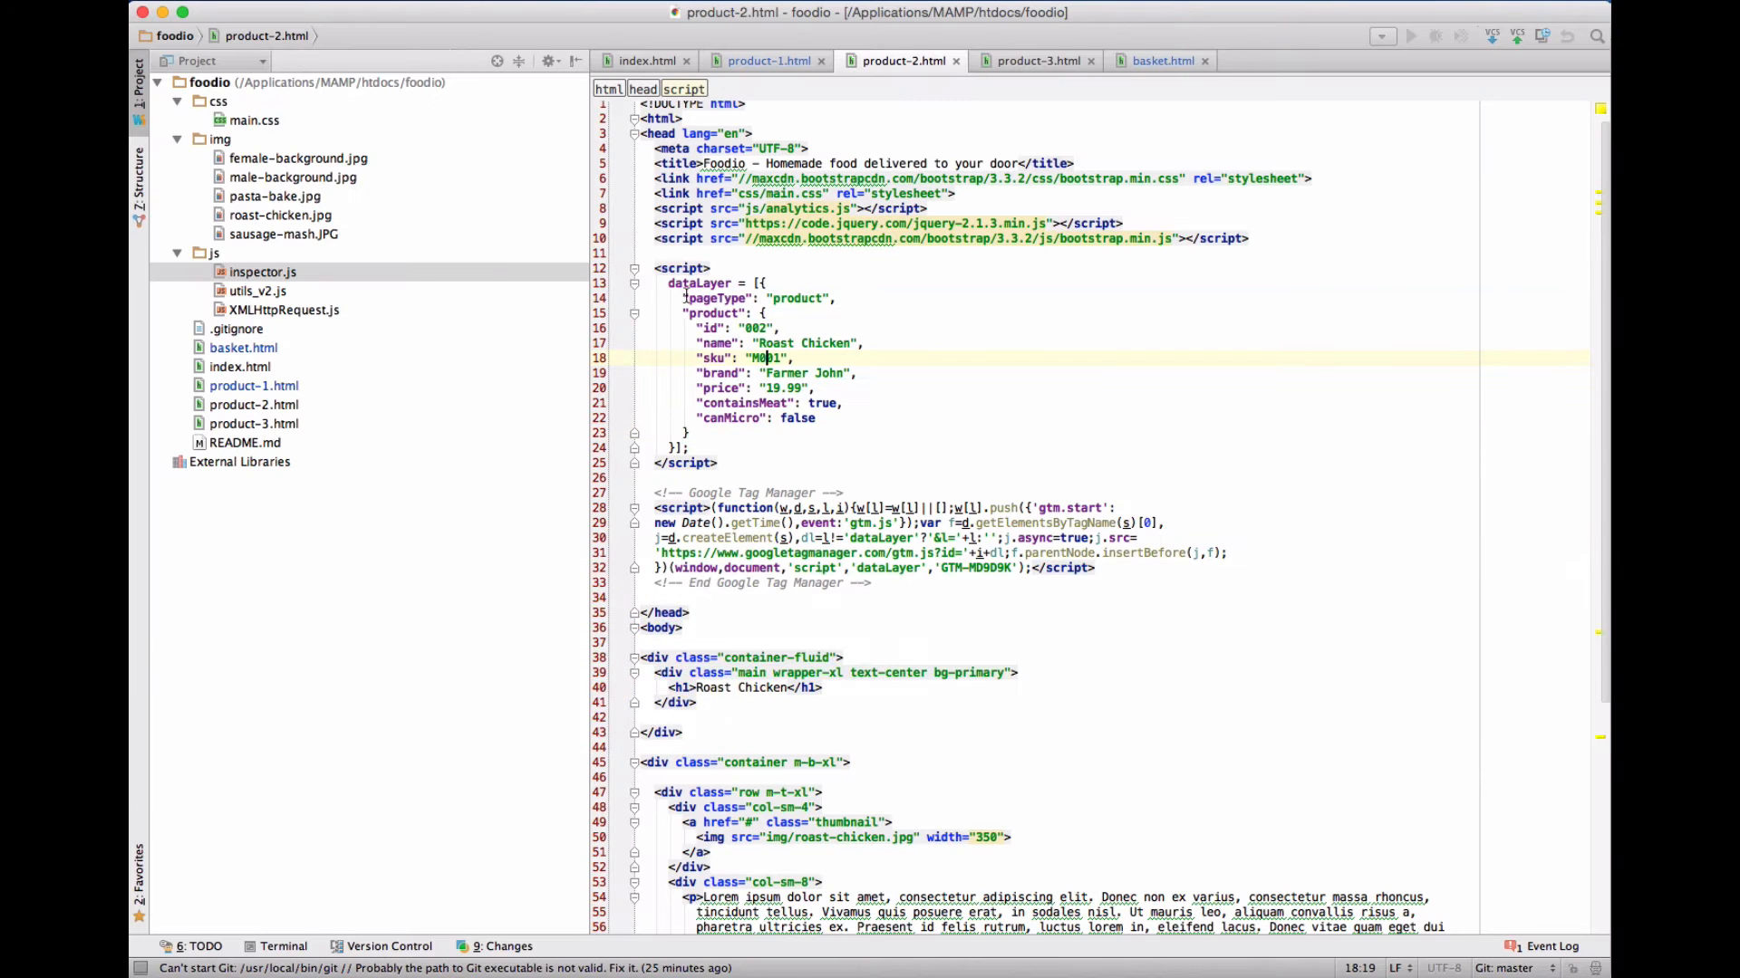
left_click_drag(684, 287, 837, 482)
left_click(842, 451)
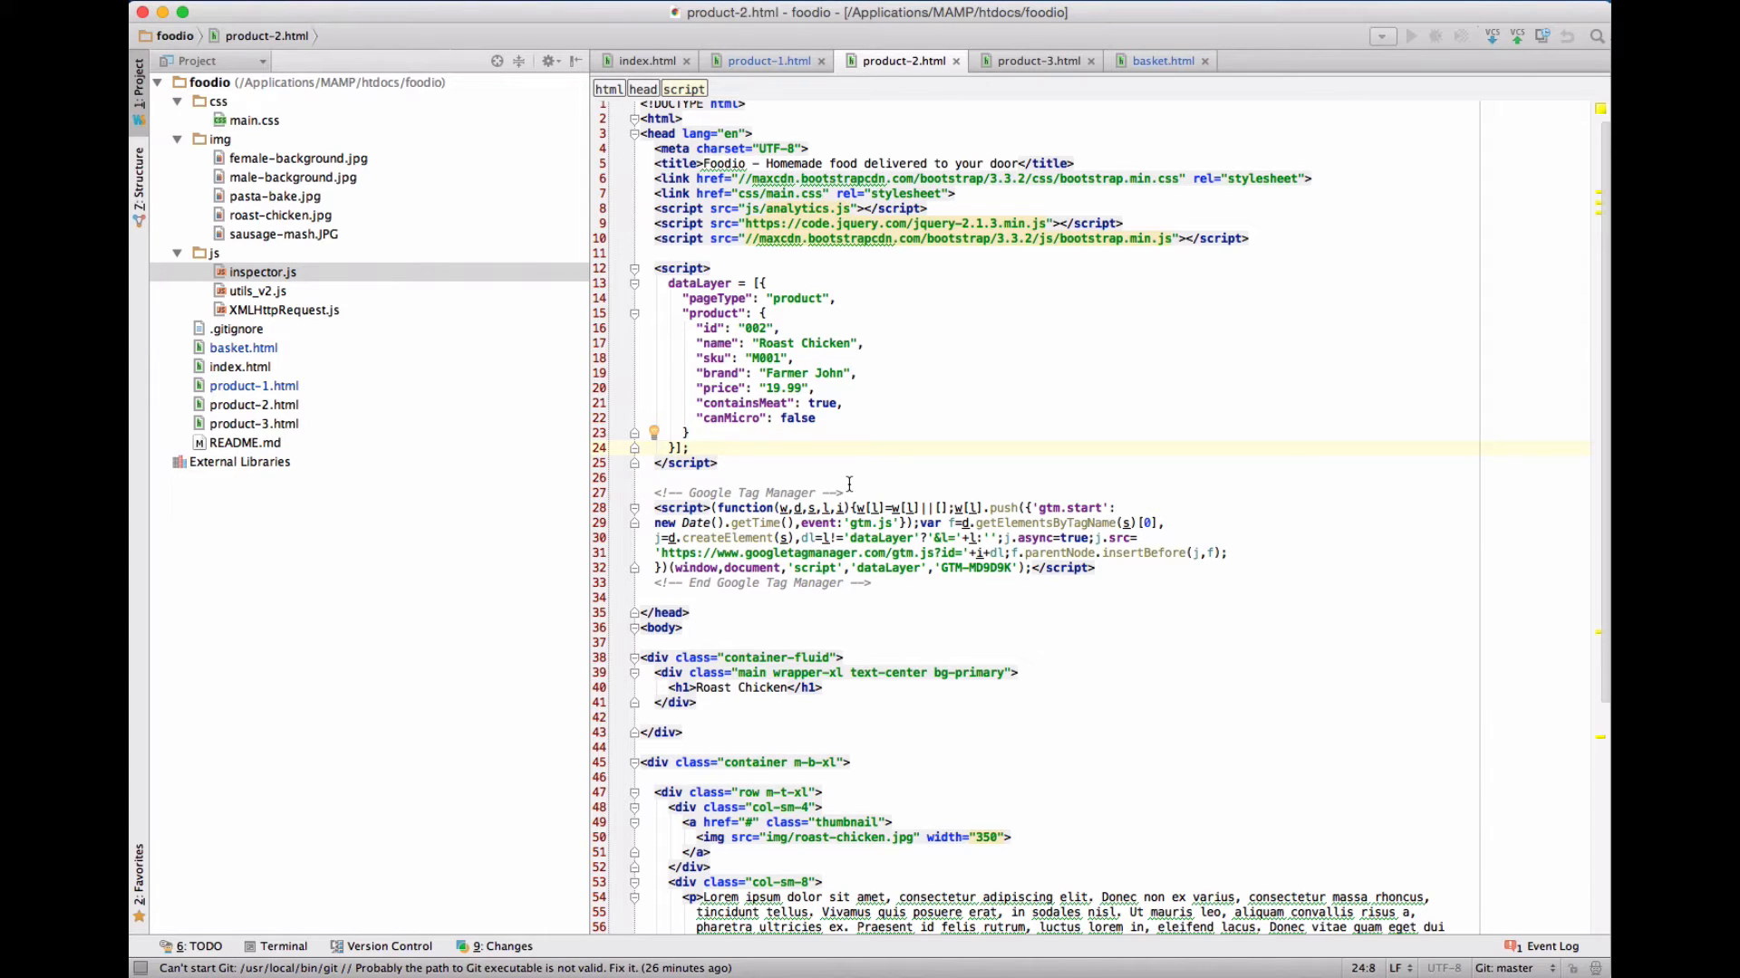
- Switch between Chrome and WebStorm to compare the dataLayer product fields with the script's variable references, such as dl.product.name
key("super+Tab")
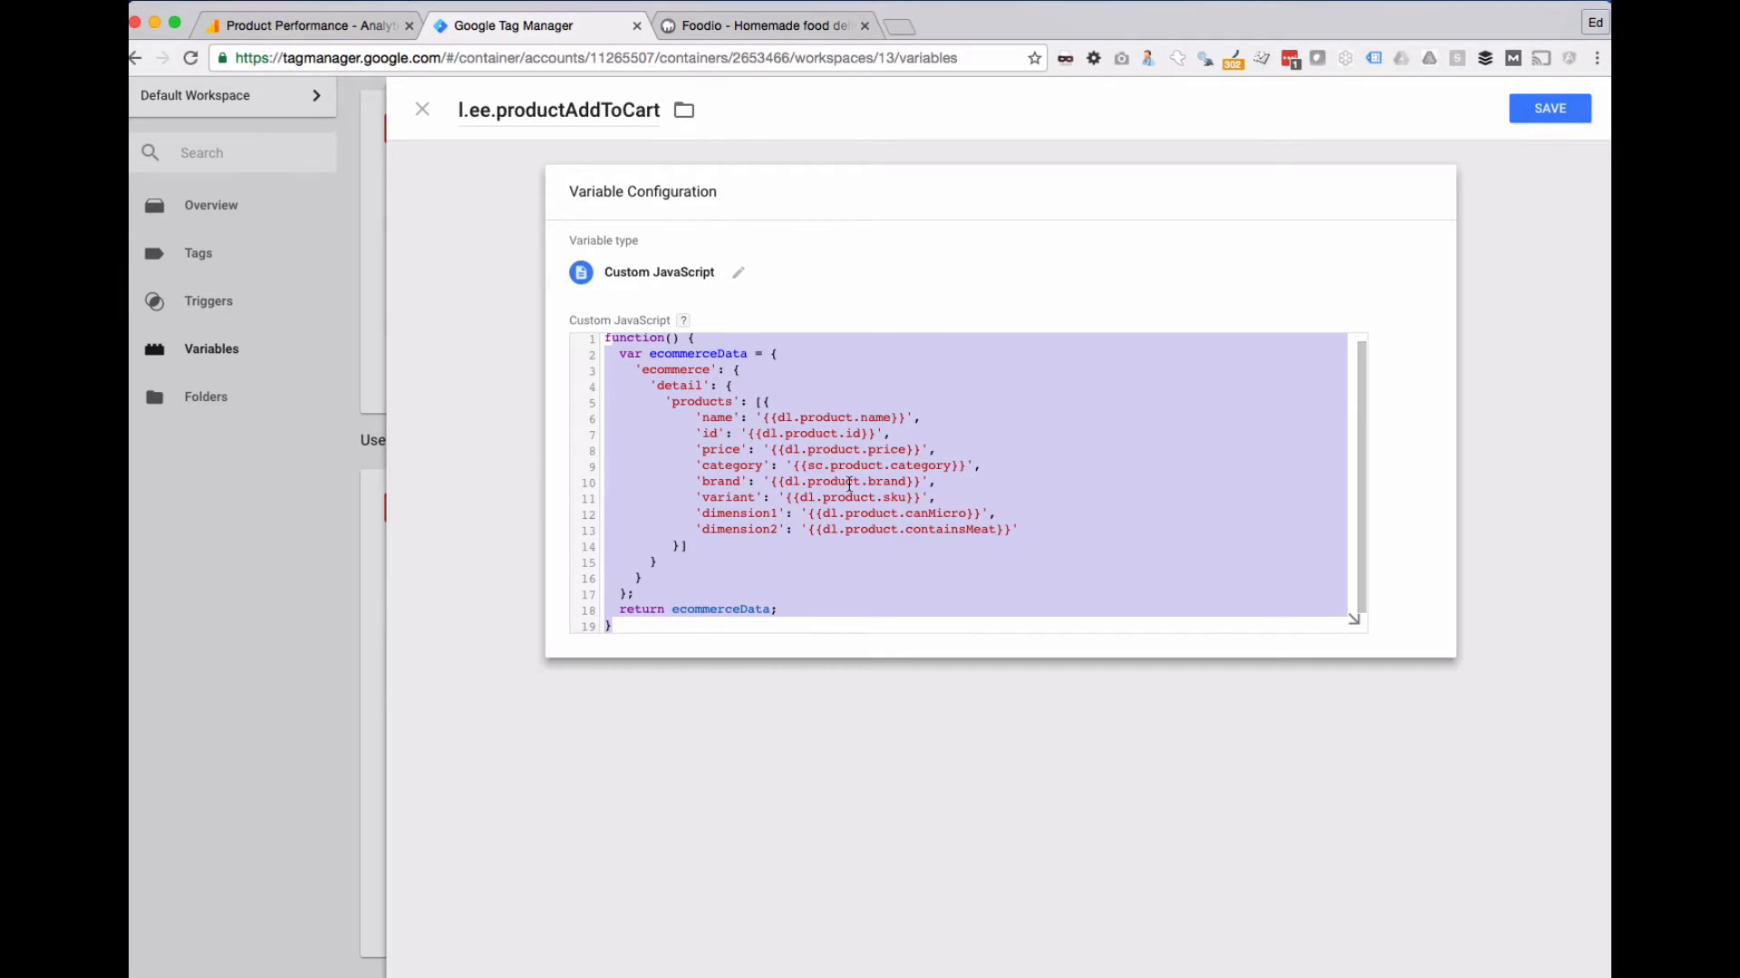
left_click(842, 489)
key("super+Tab")
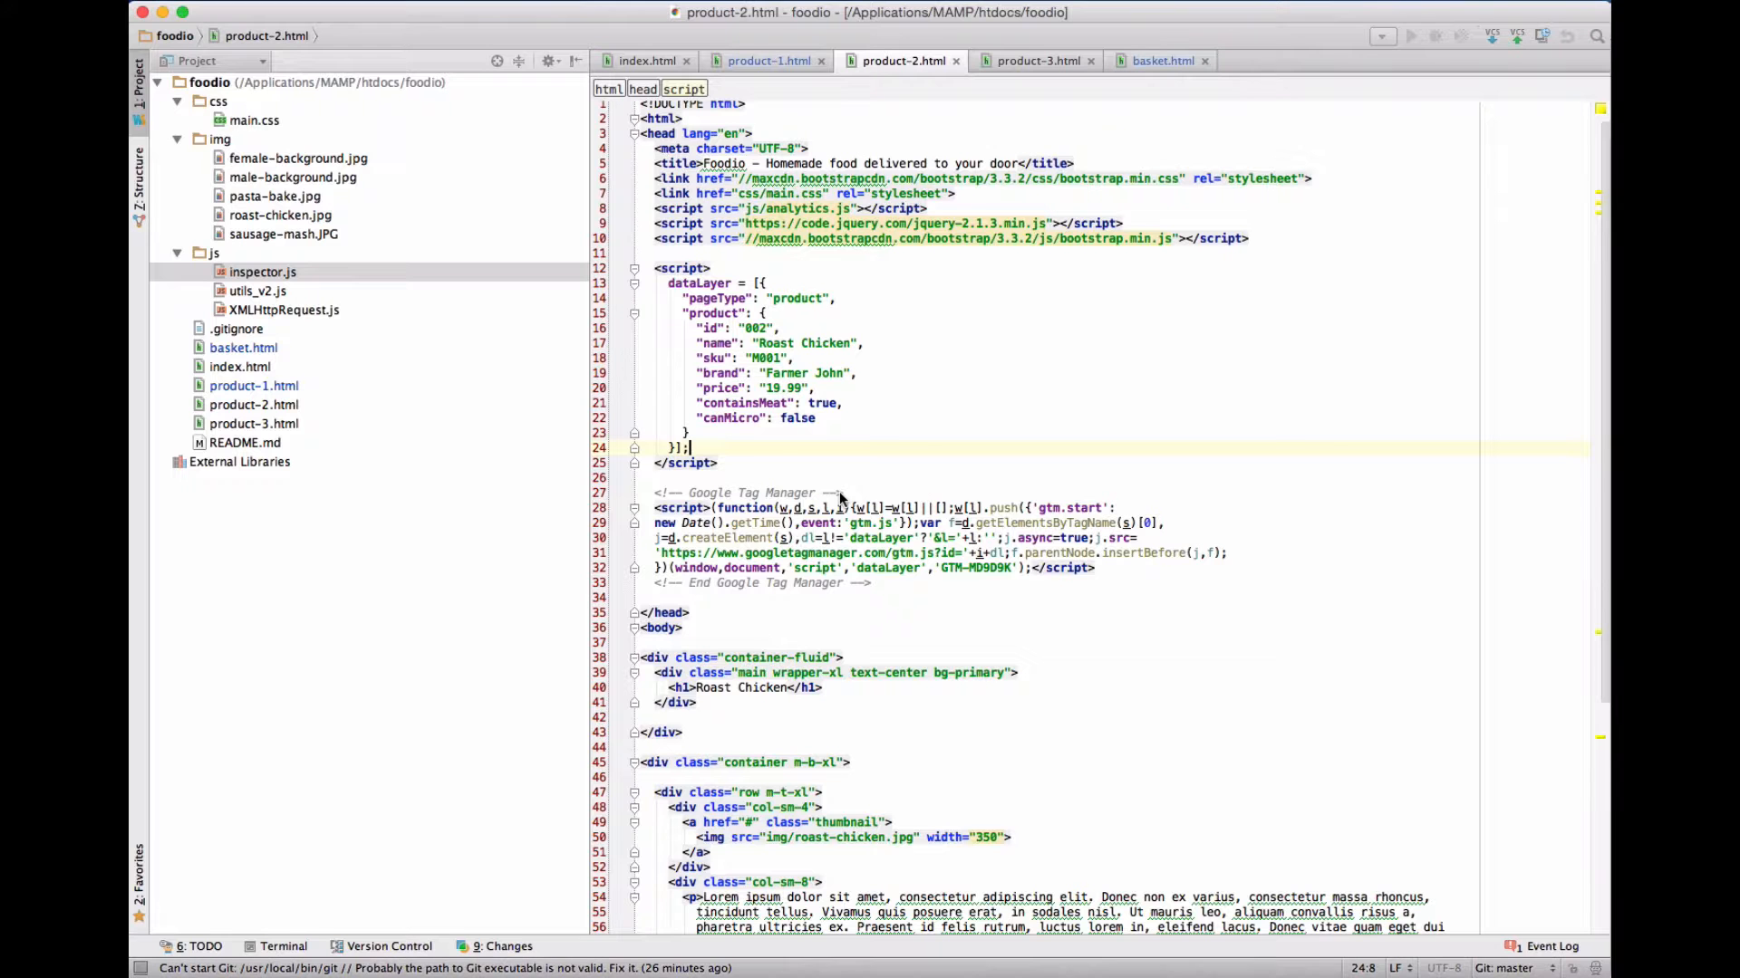
key("super+Tab")
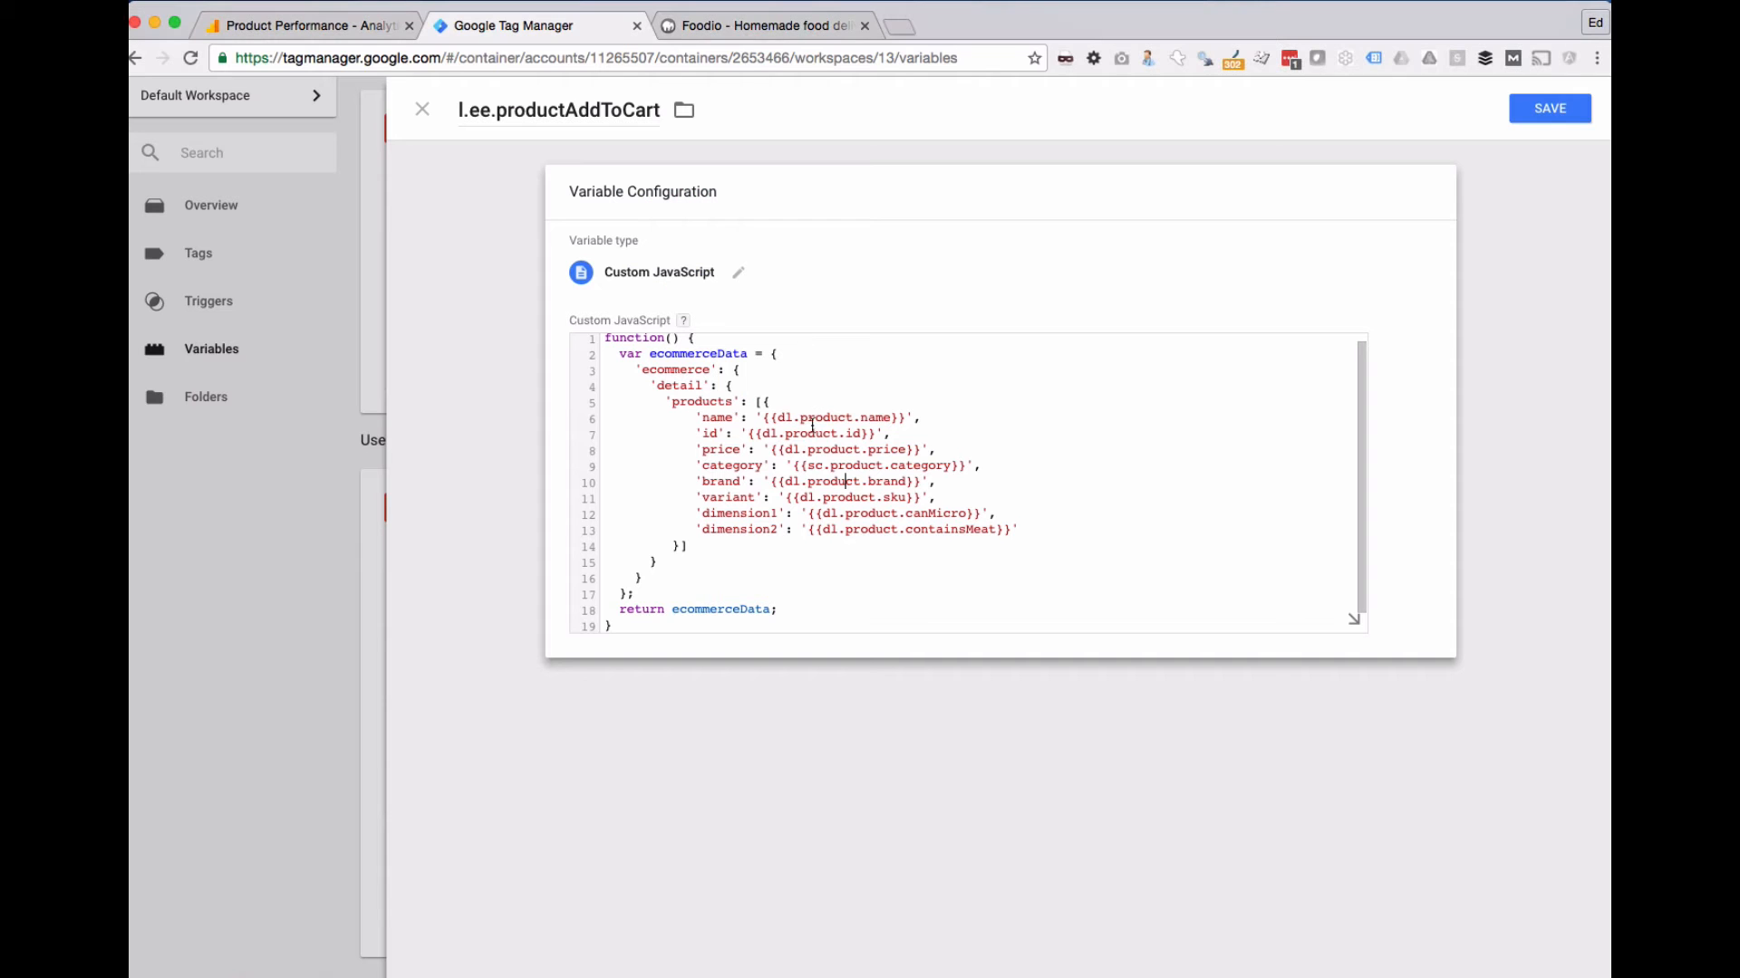
left_click_drag(780, 422, 904, 424)
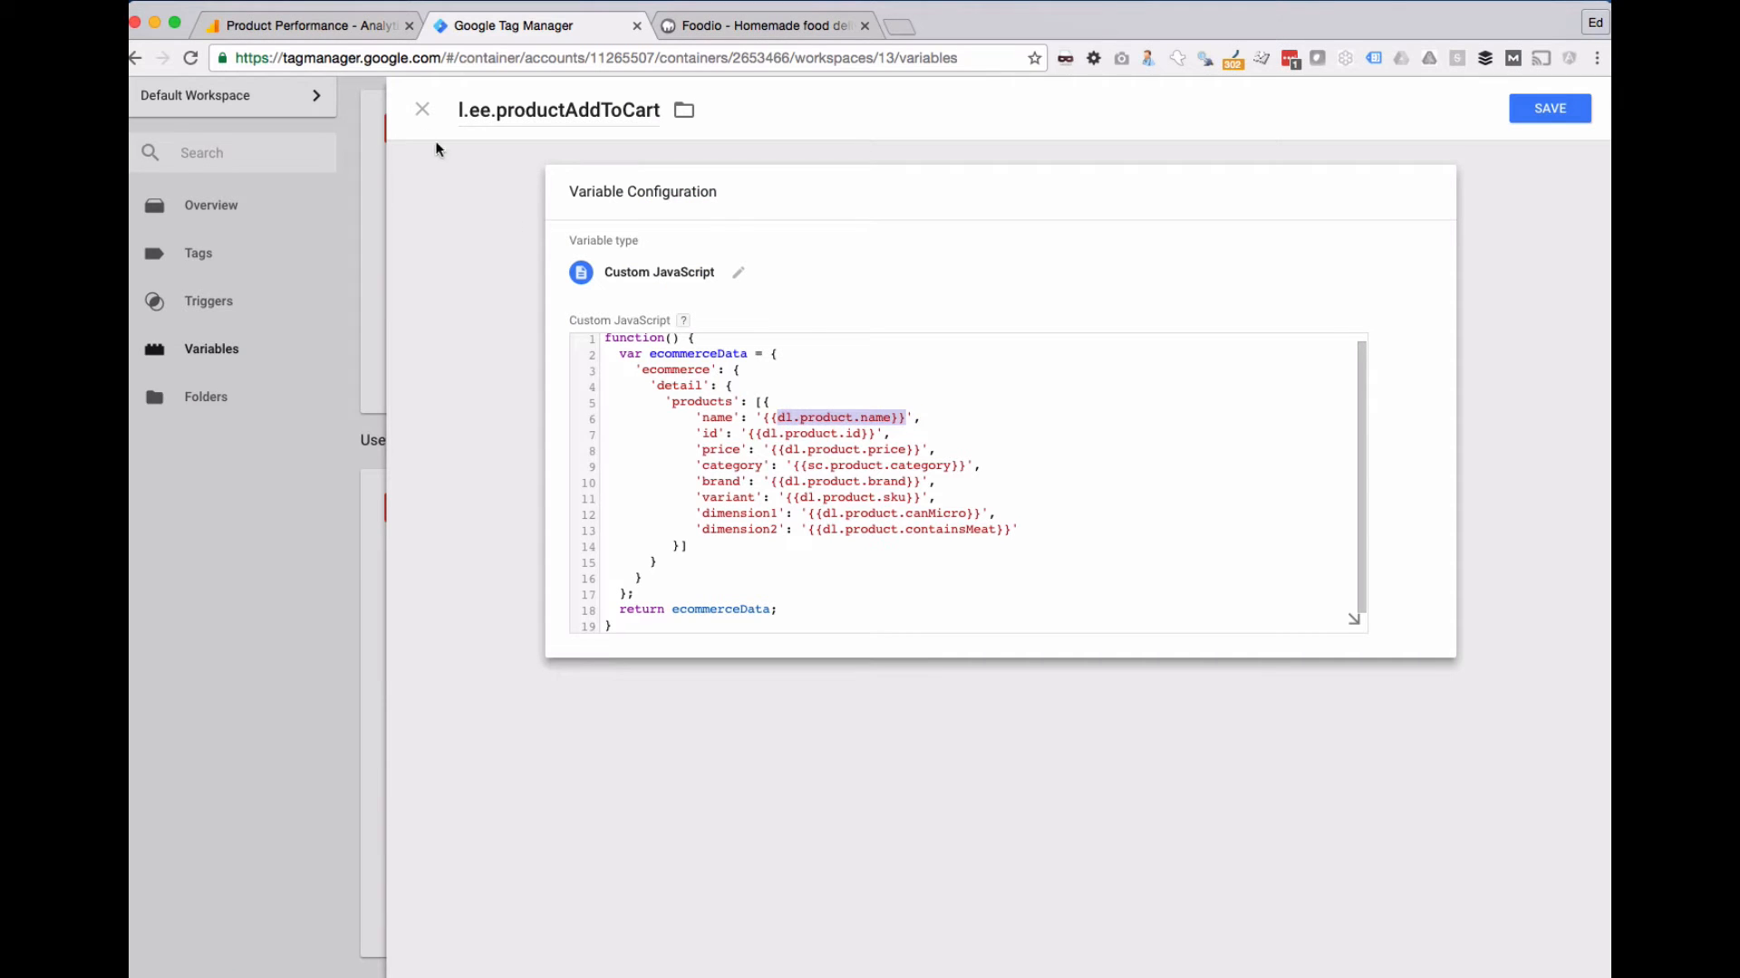
- Discard the unsaved variable copy and make a new copy of l.ee.productDetailView
left_click(420, 110)
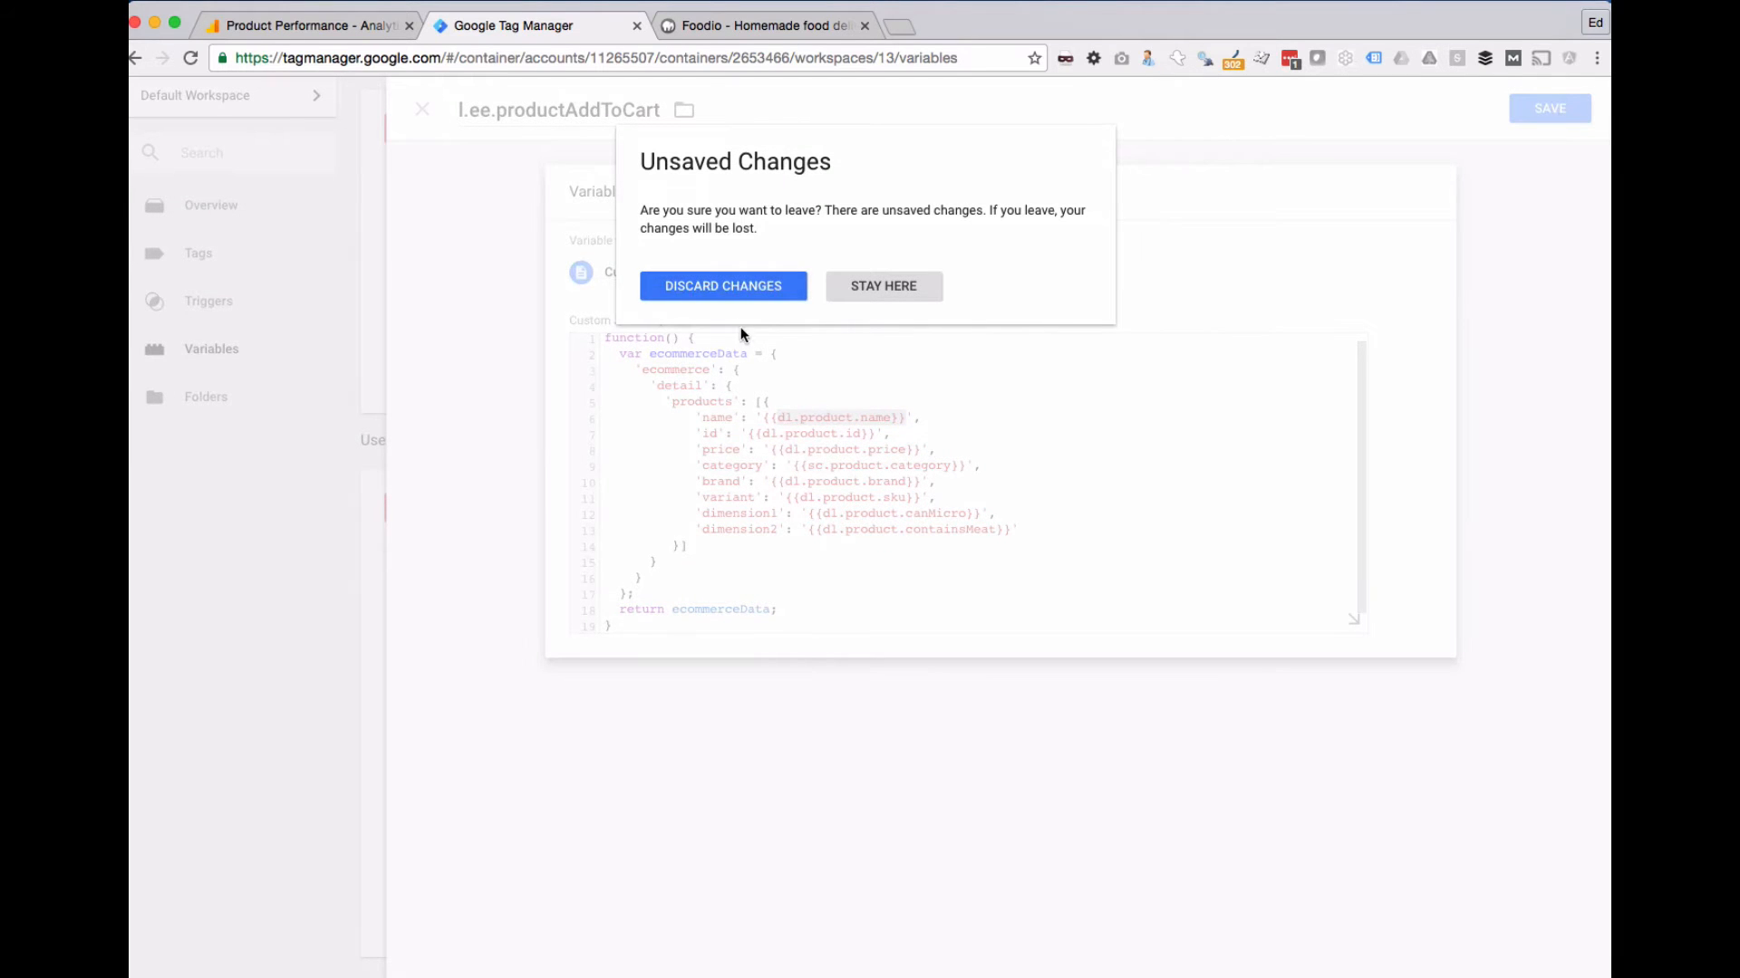
left_click(737, 287)
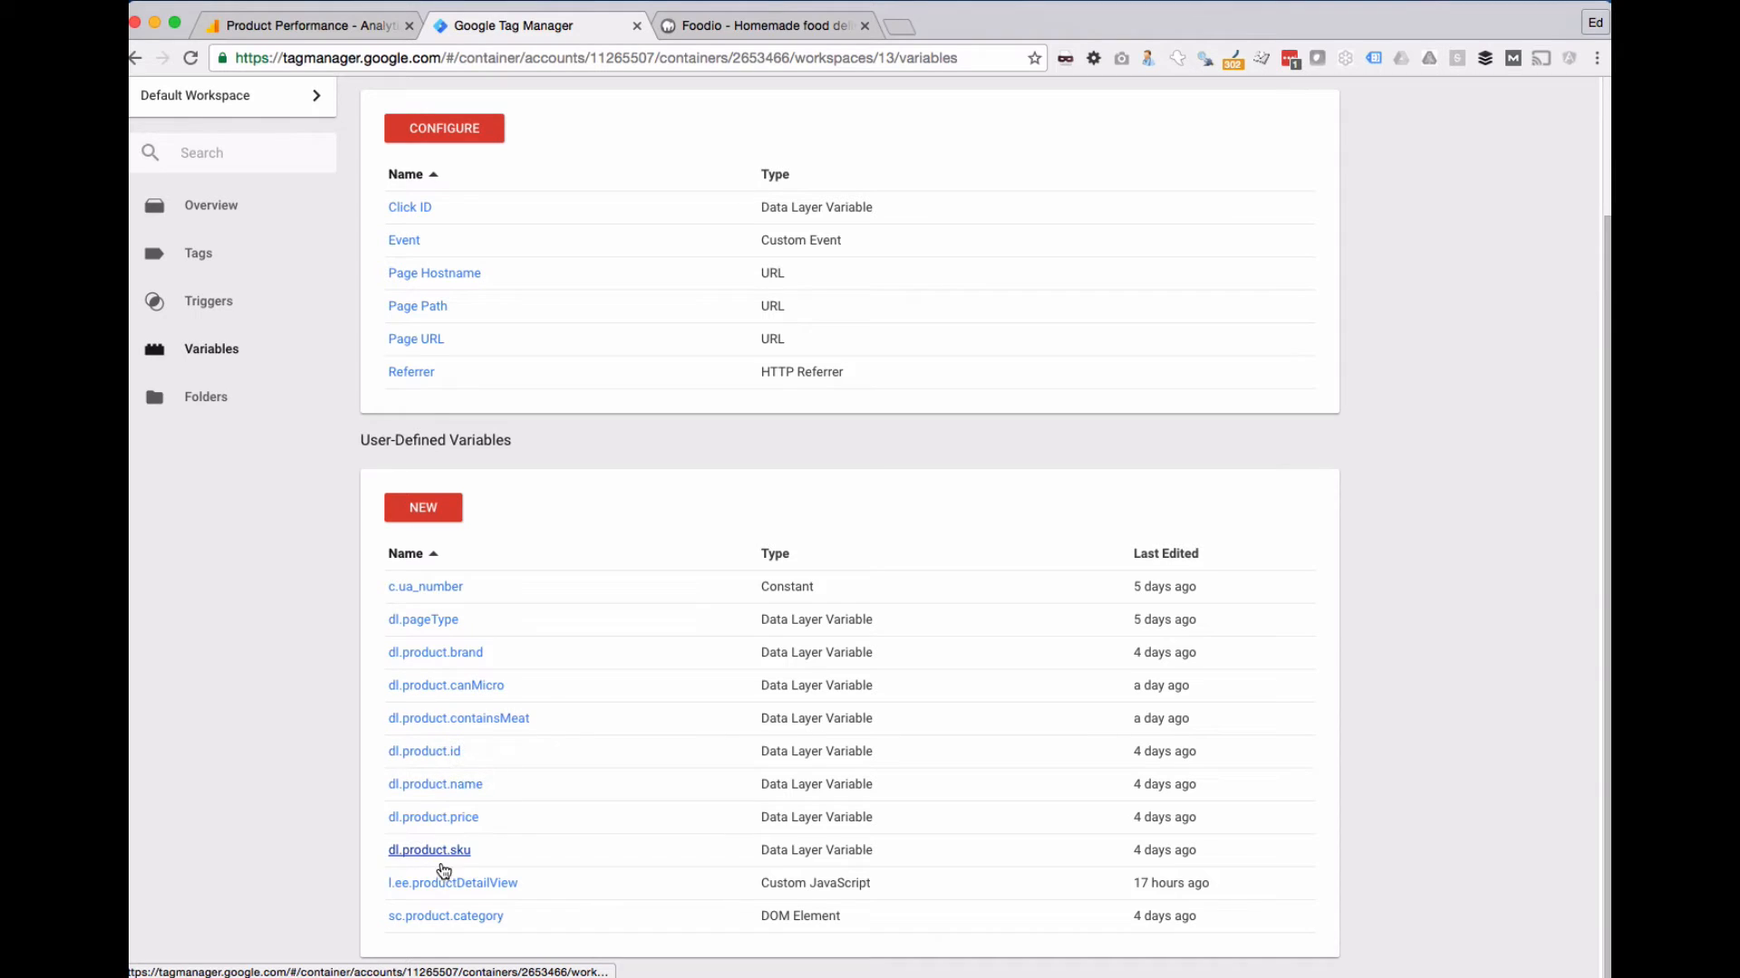
left_click(453, 882)
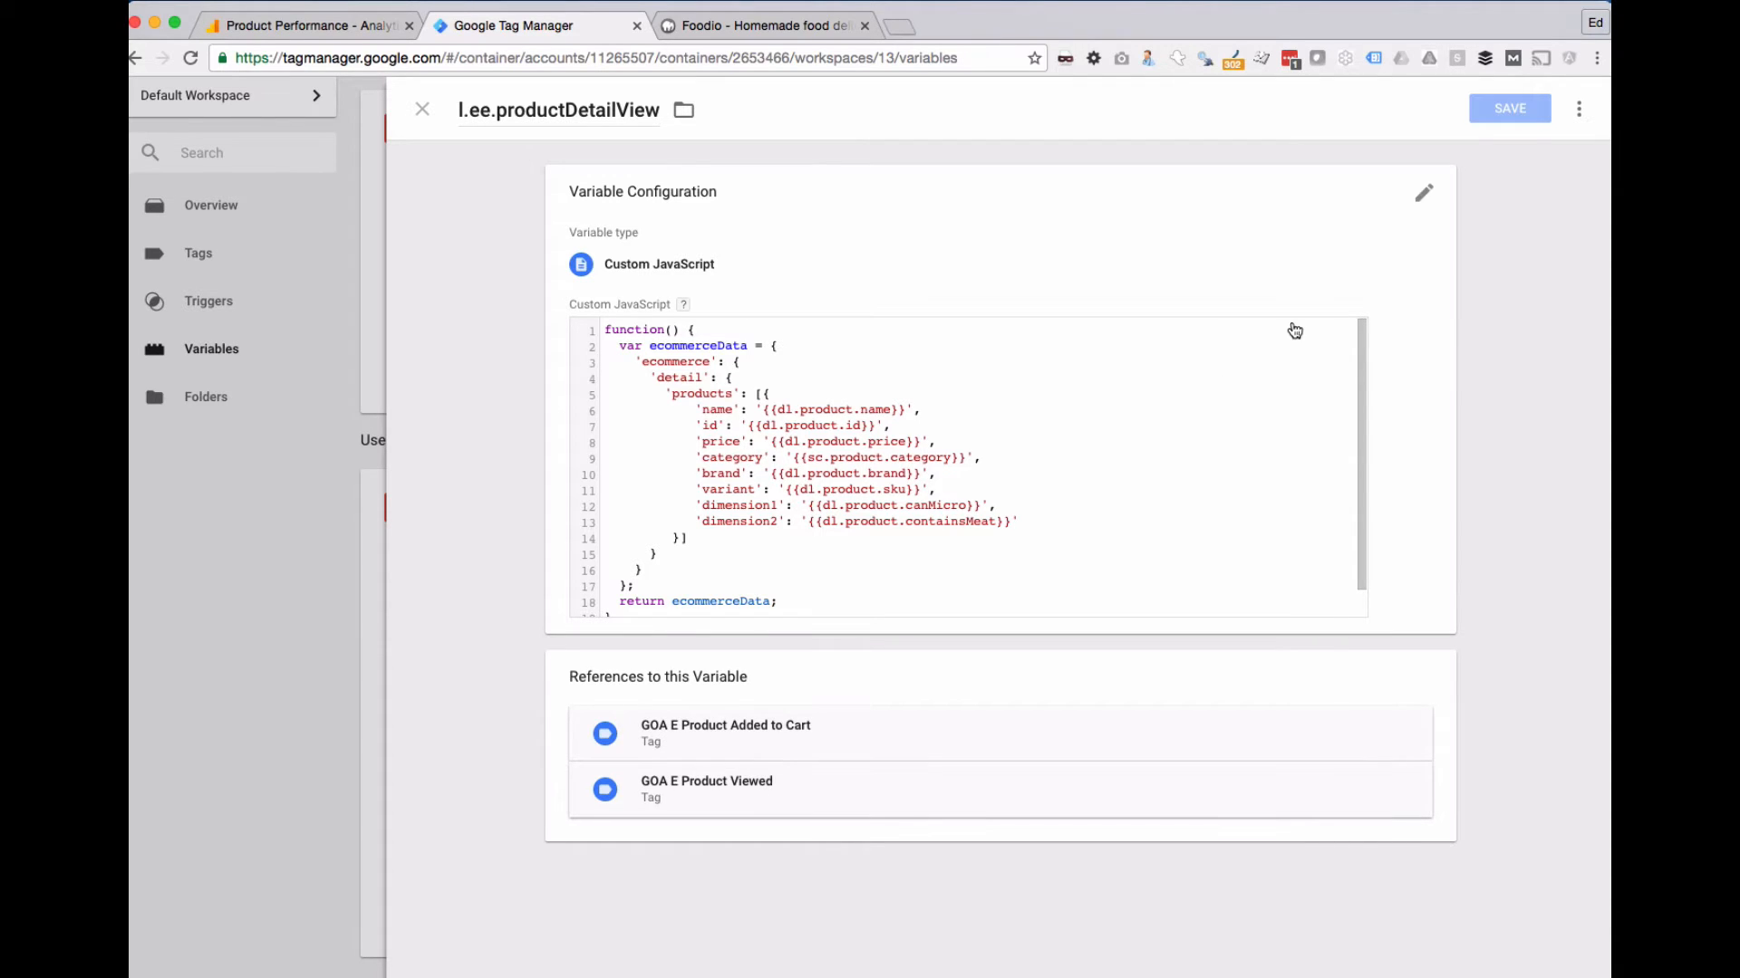
left_click(1579, 109)
left_click(1512, 155)
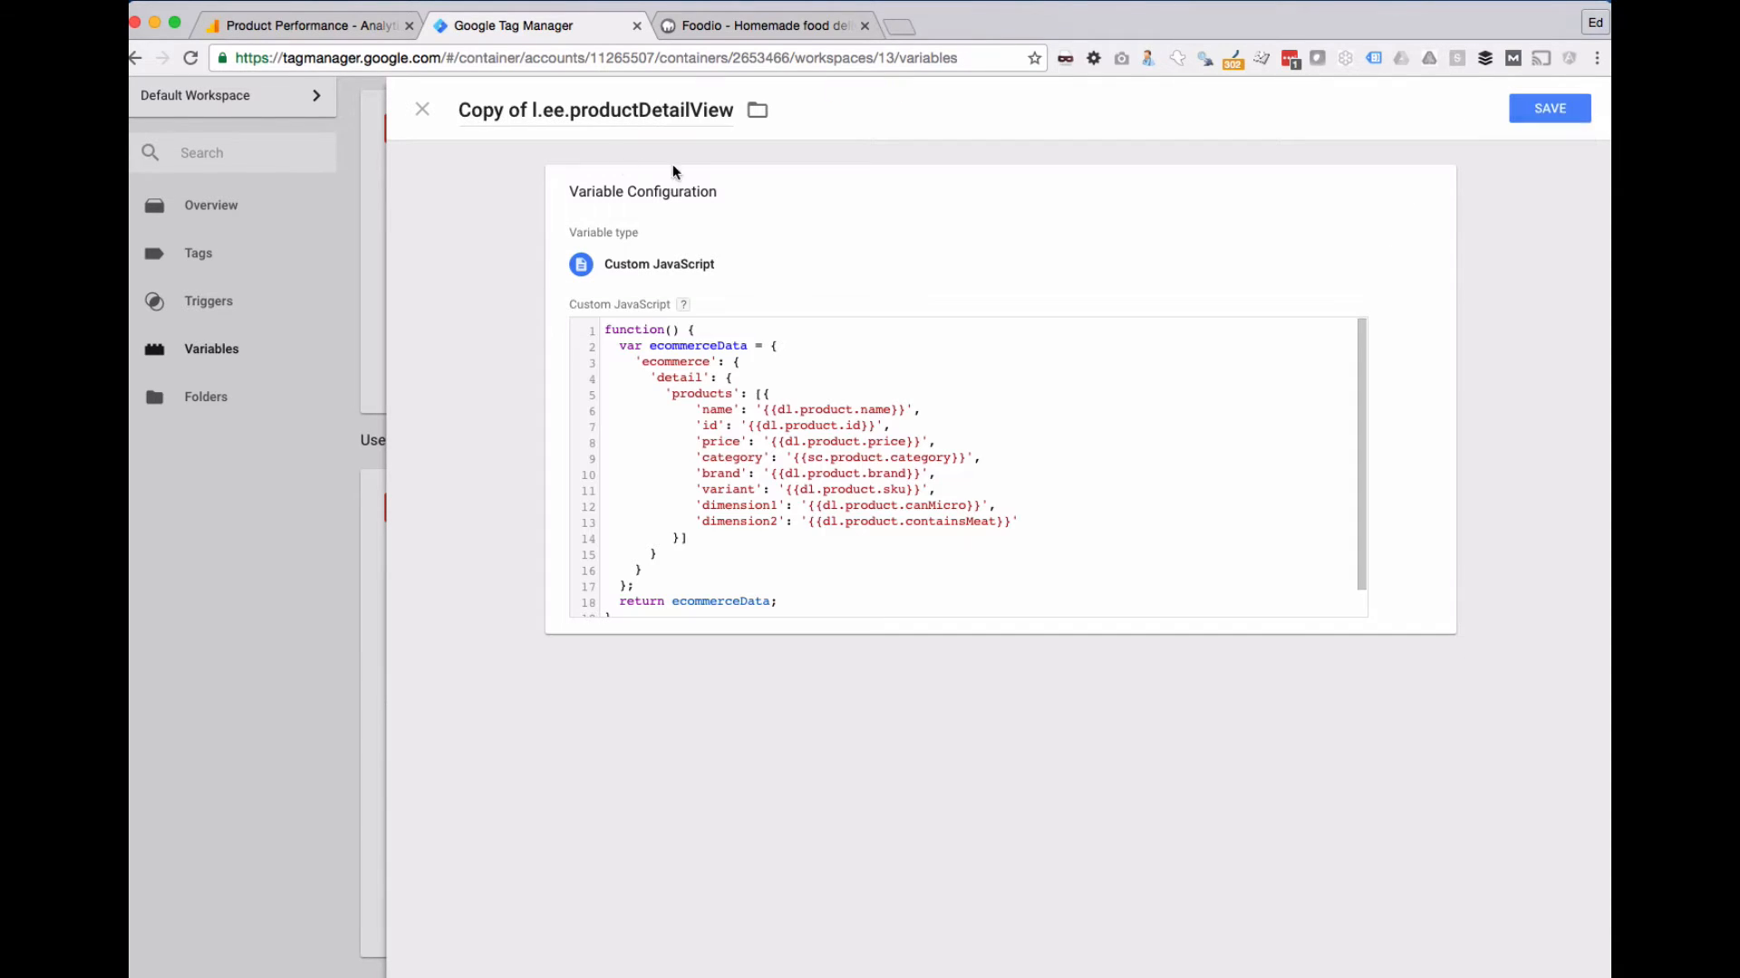
- Rename the new variable copy as "l.ee.productAddToCart" and open its JavaScript for editing
left_click_drag(537, 110, 368, 107)
key("BackSpace")
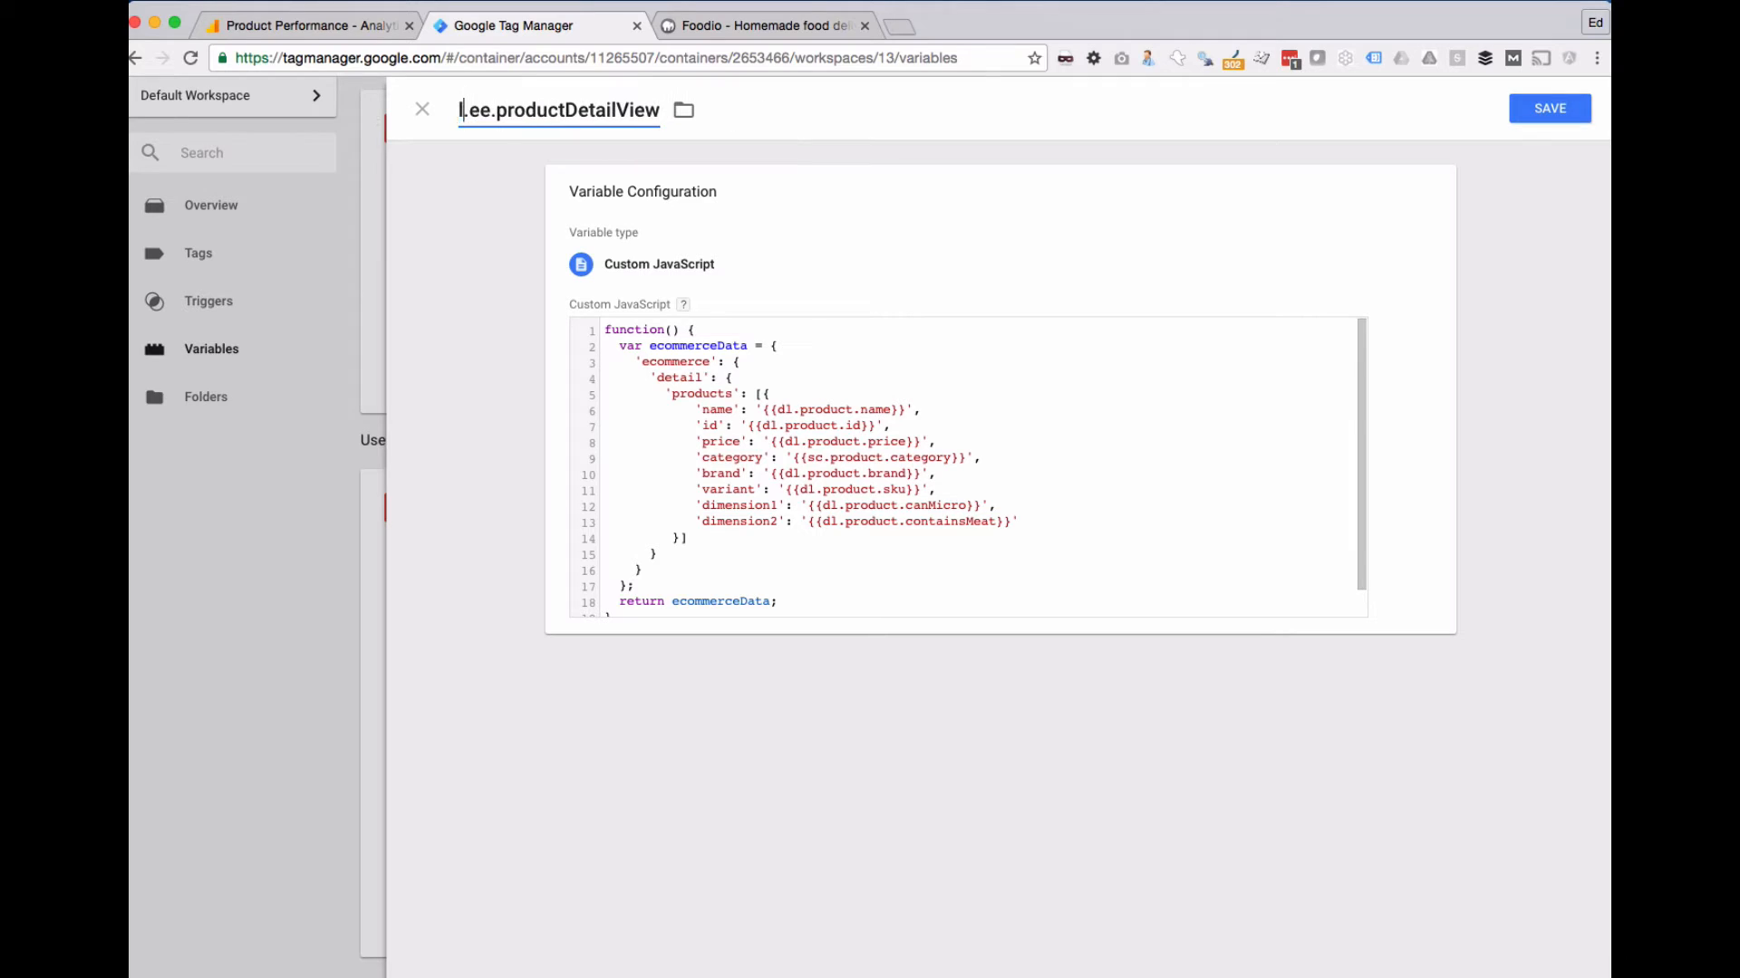
left_click_drag(564, 110, 757, 111)
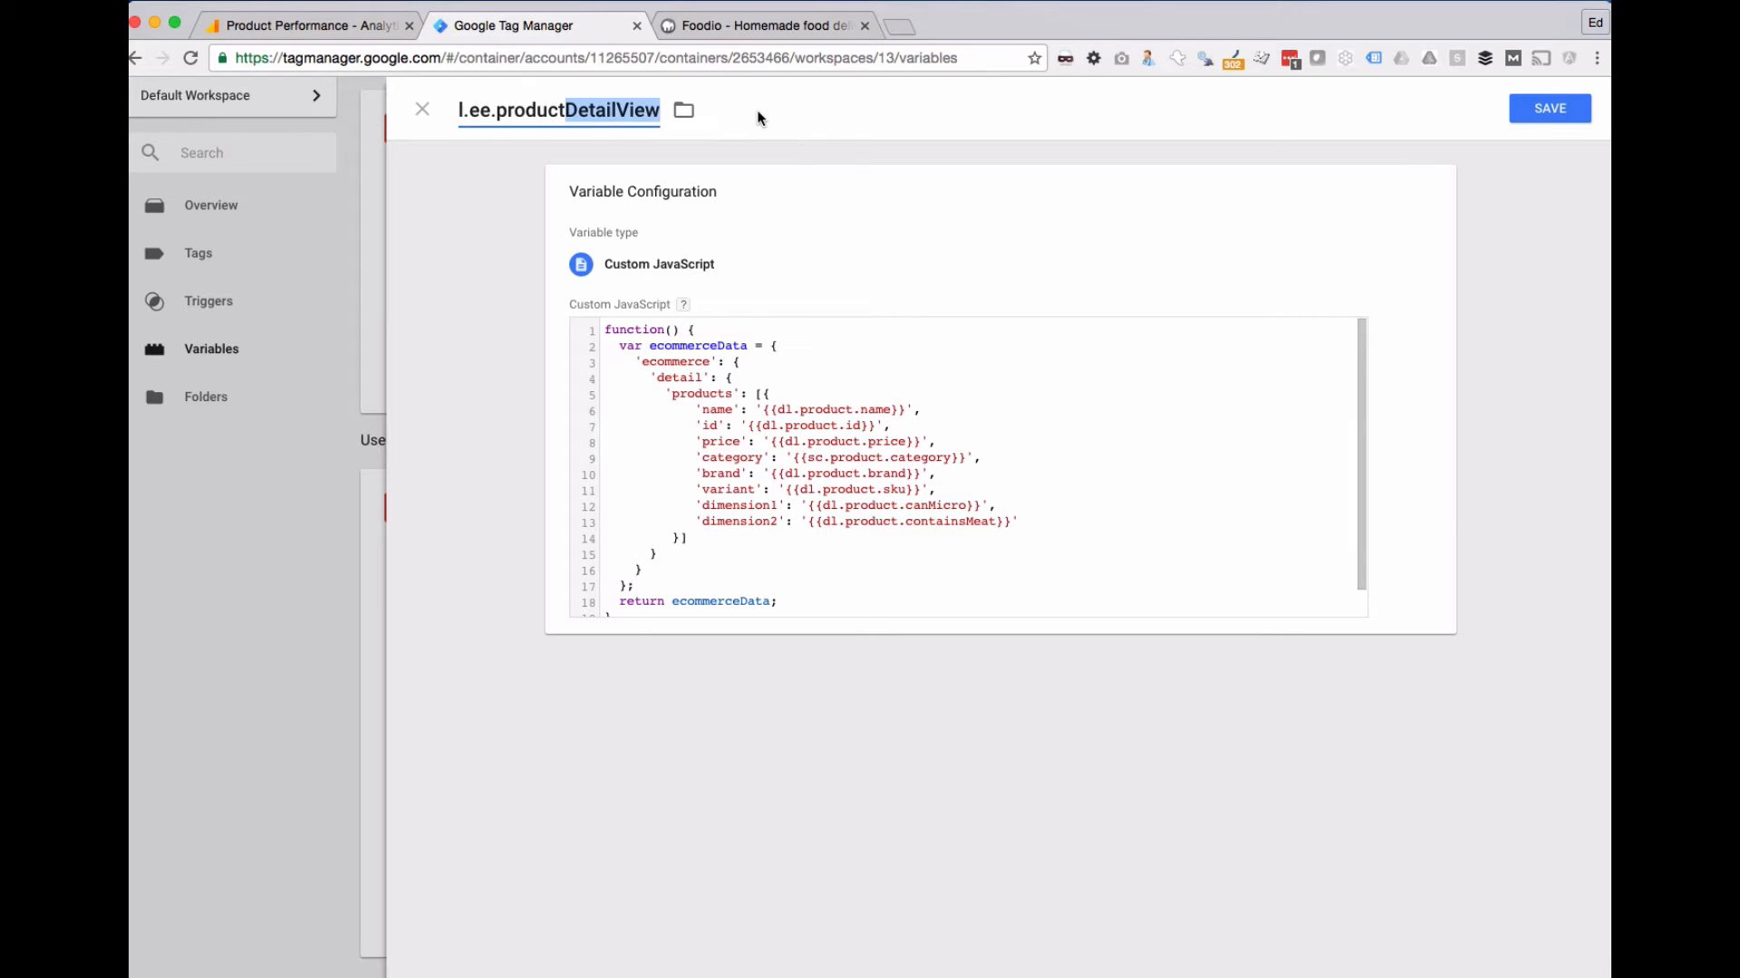
type("AddToCart")
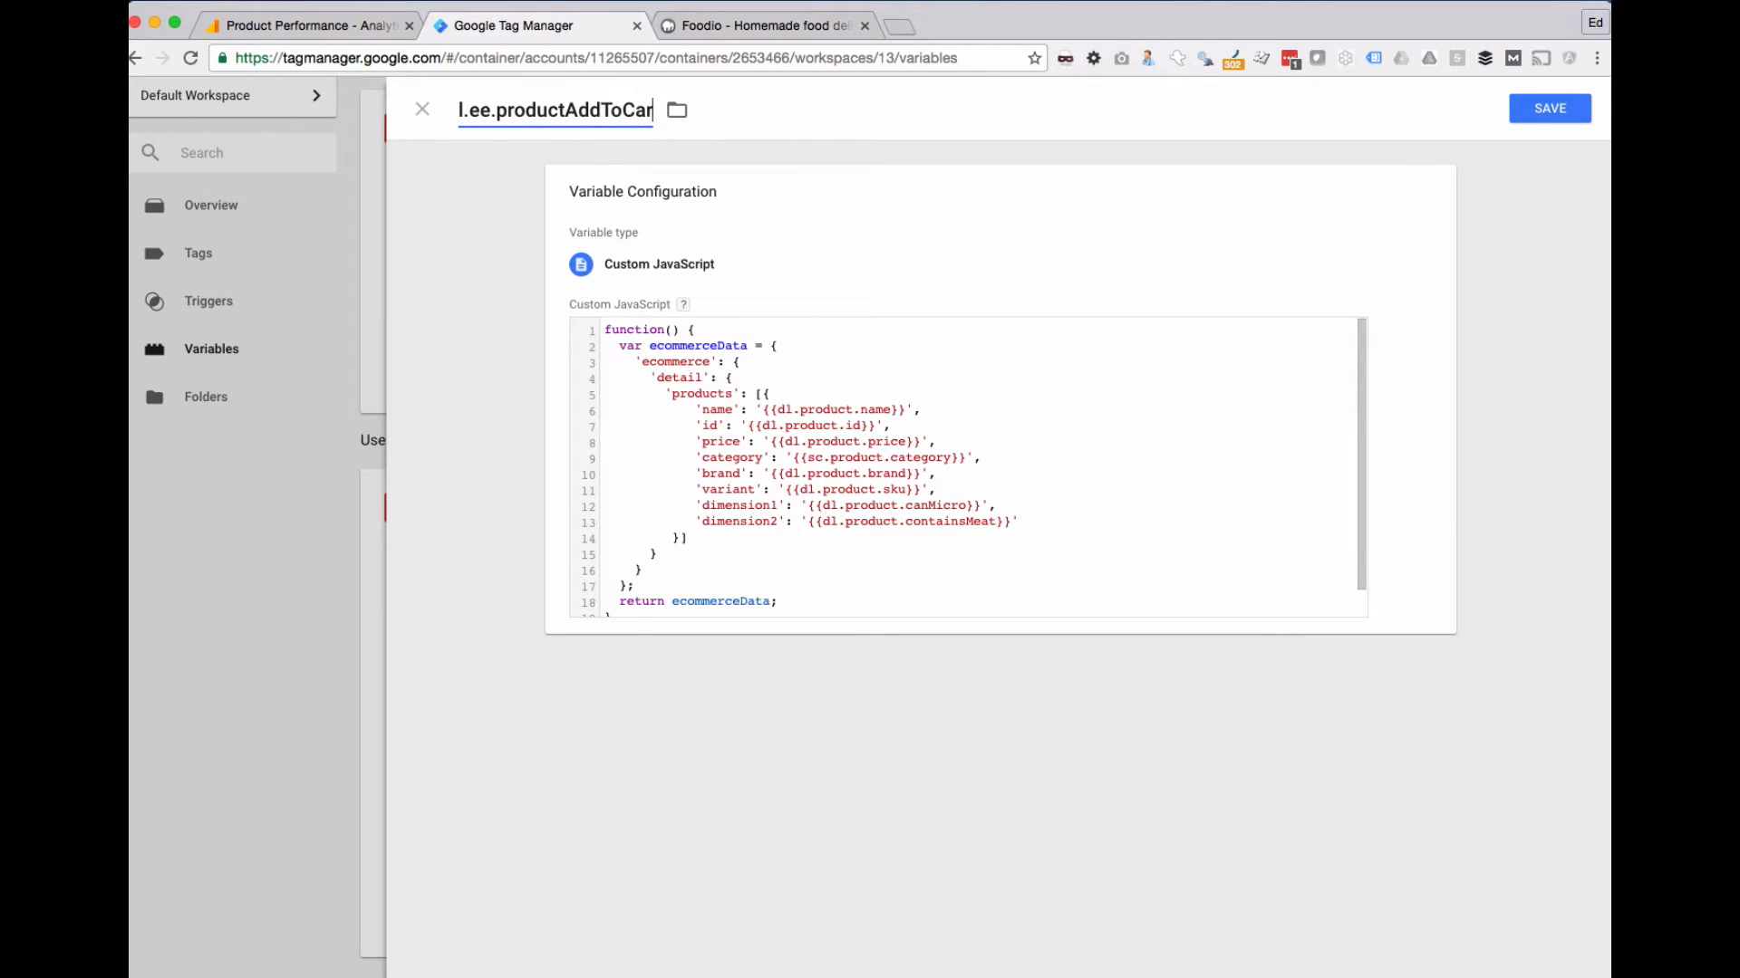
left_click(847, 373)
- Switch to the text editor, copy the whole add-to-cart function from the ecom file and return to Chrome
key("super+Tab")
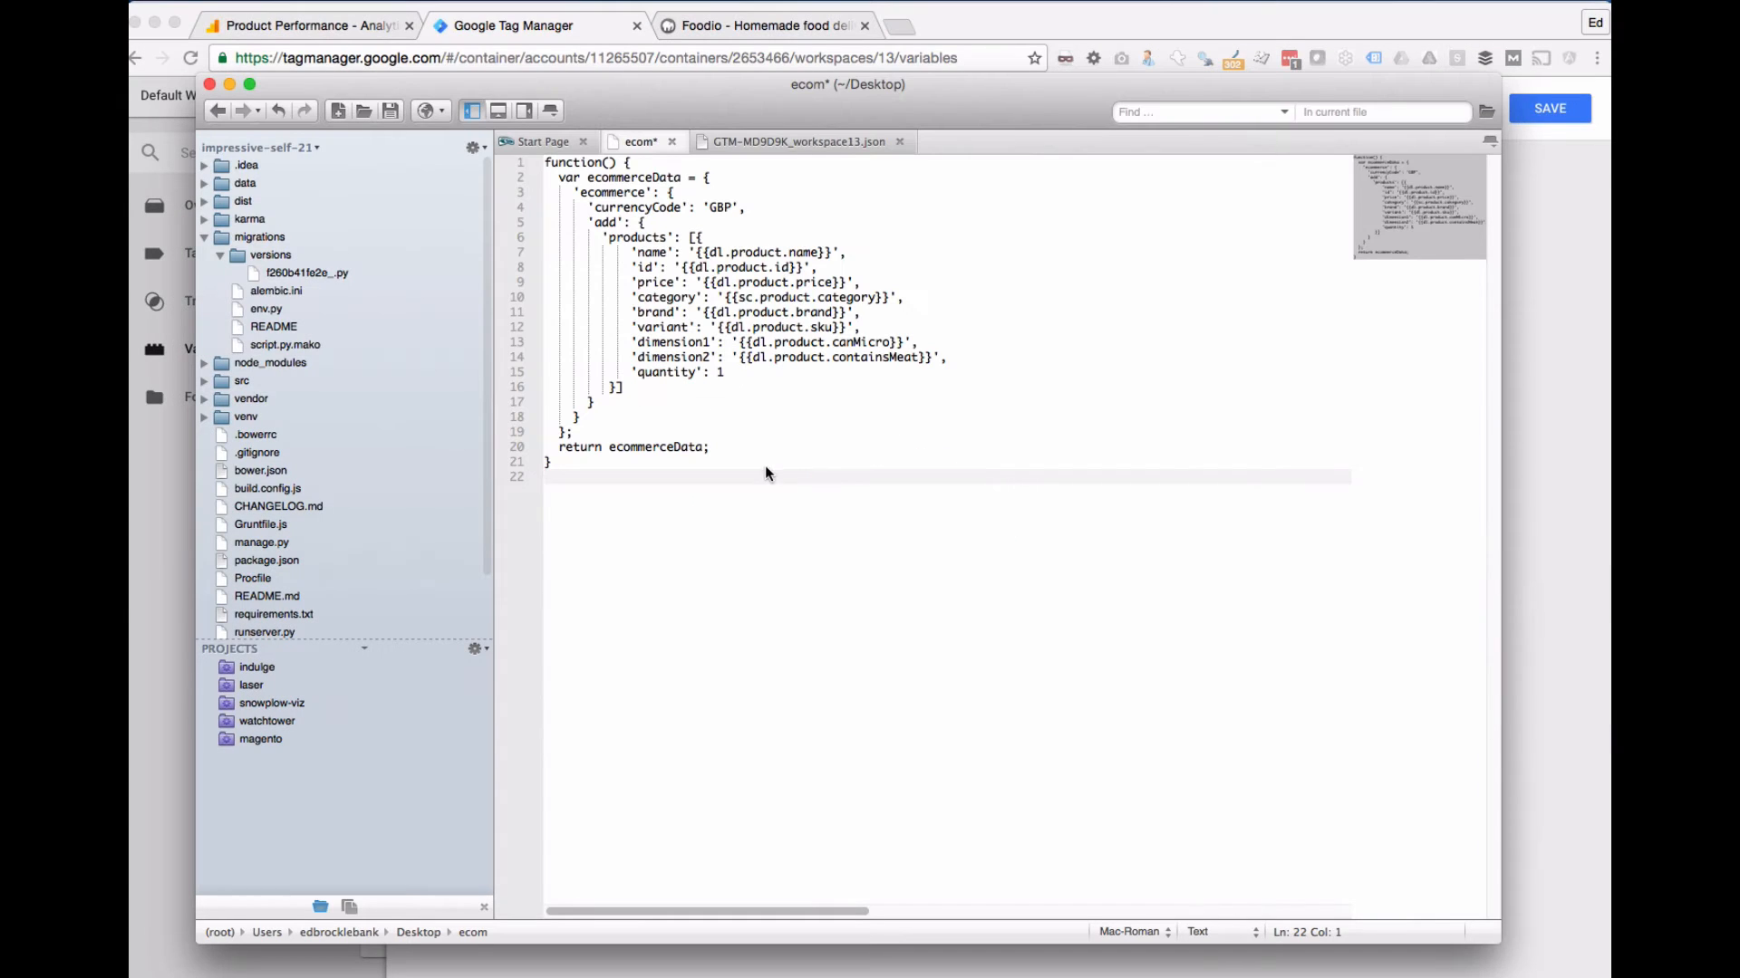
left_click(765, 464)
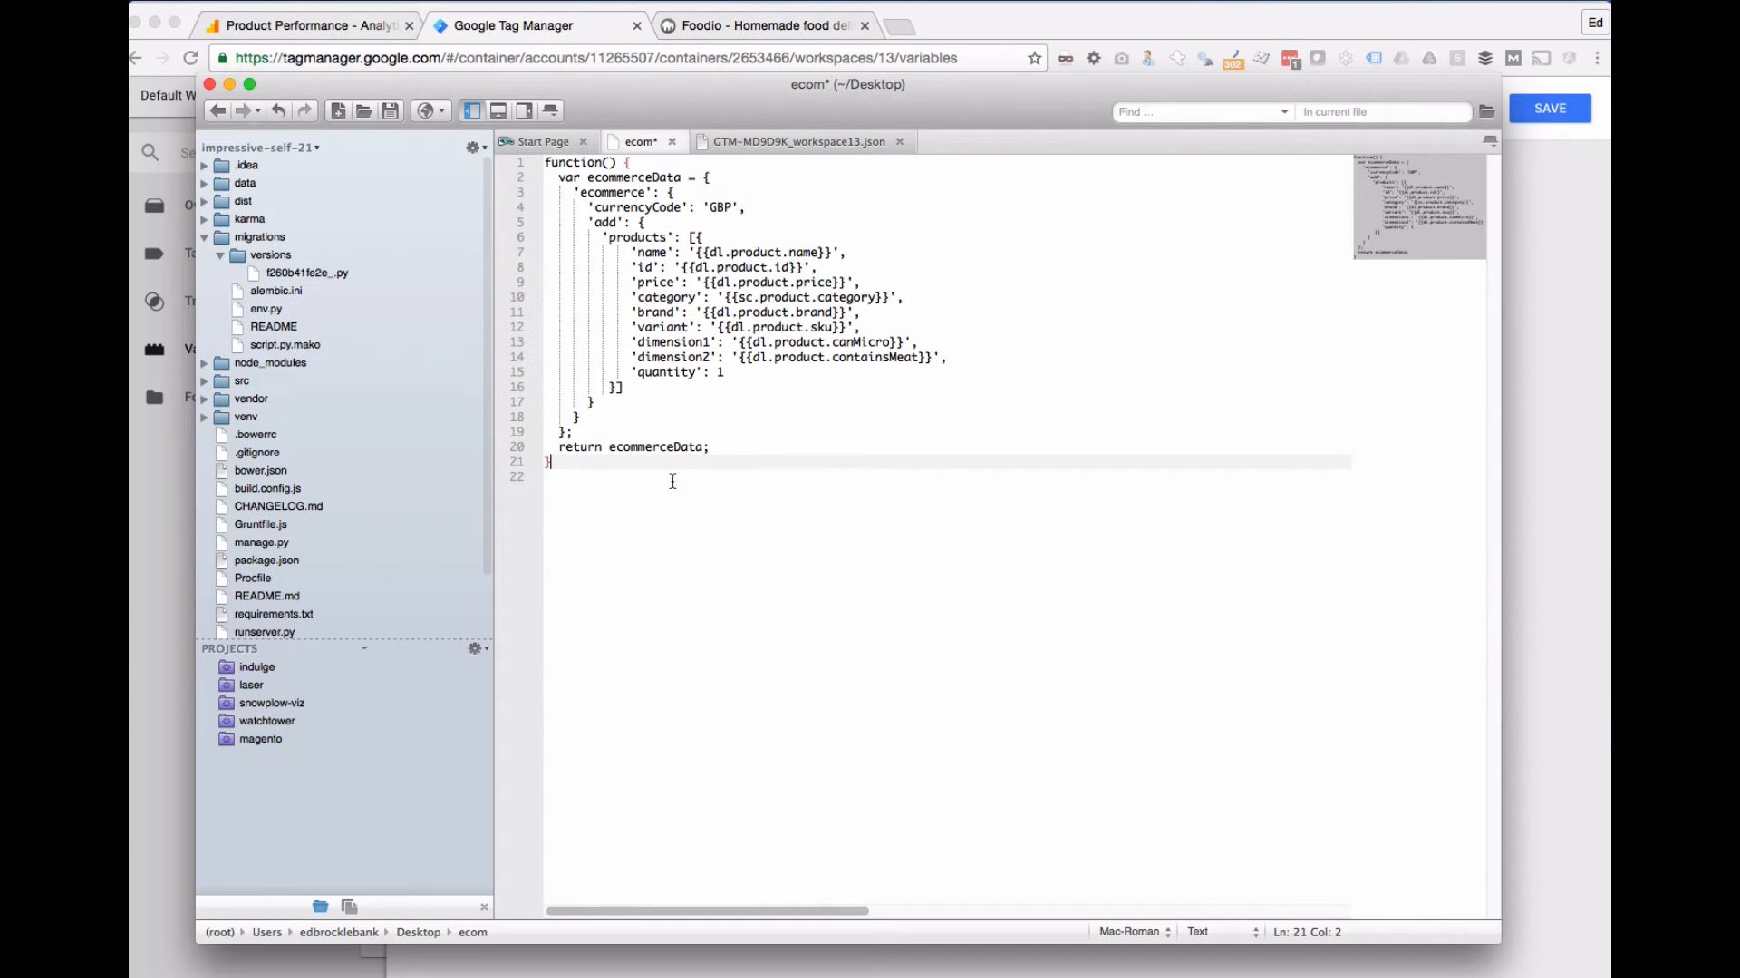
left_click_drag(559, 423, 526, 172)
left_click_drag(559, 462, 479, 94)
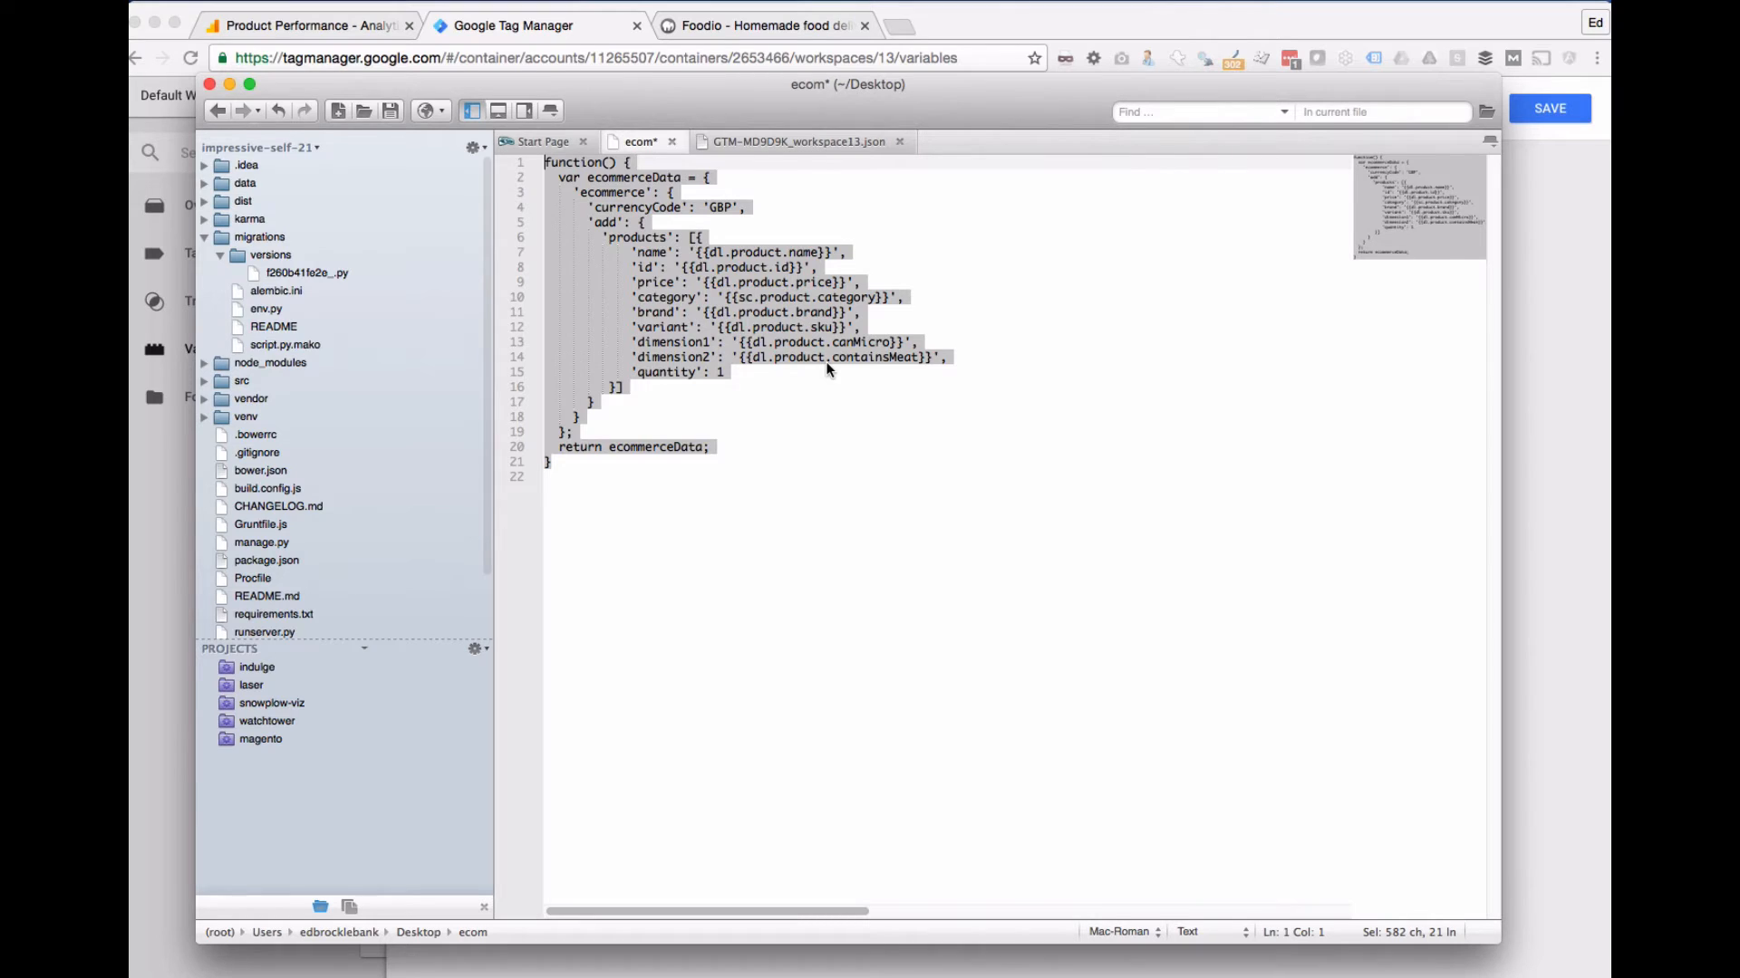
key("super+Tab")
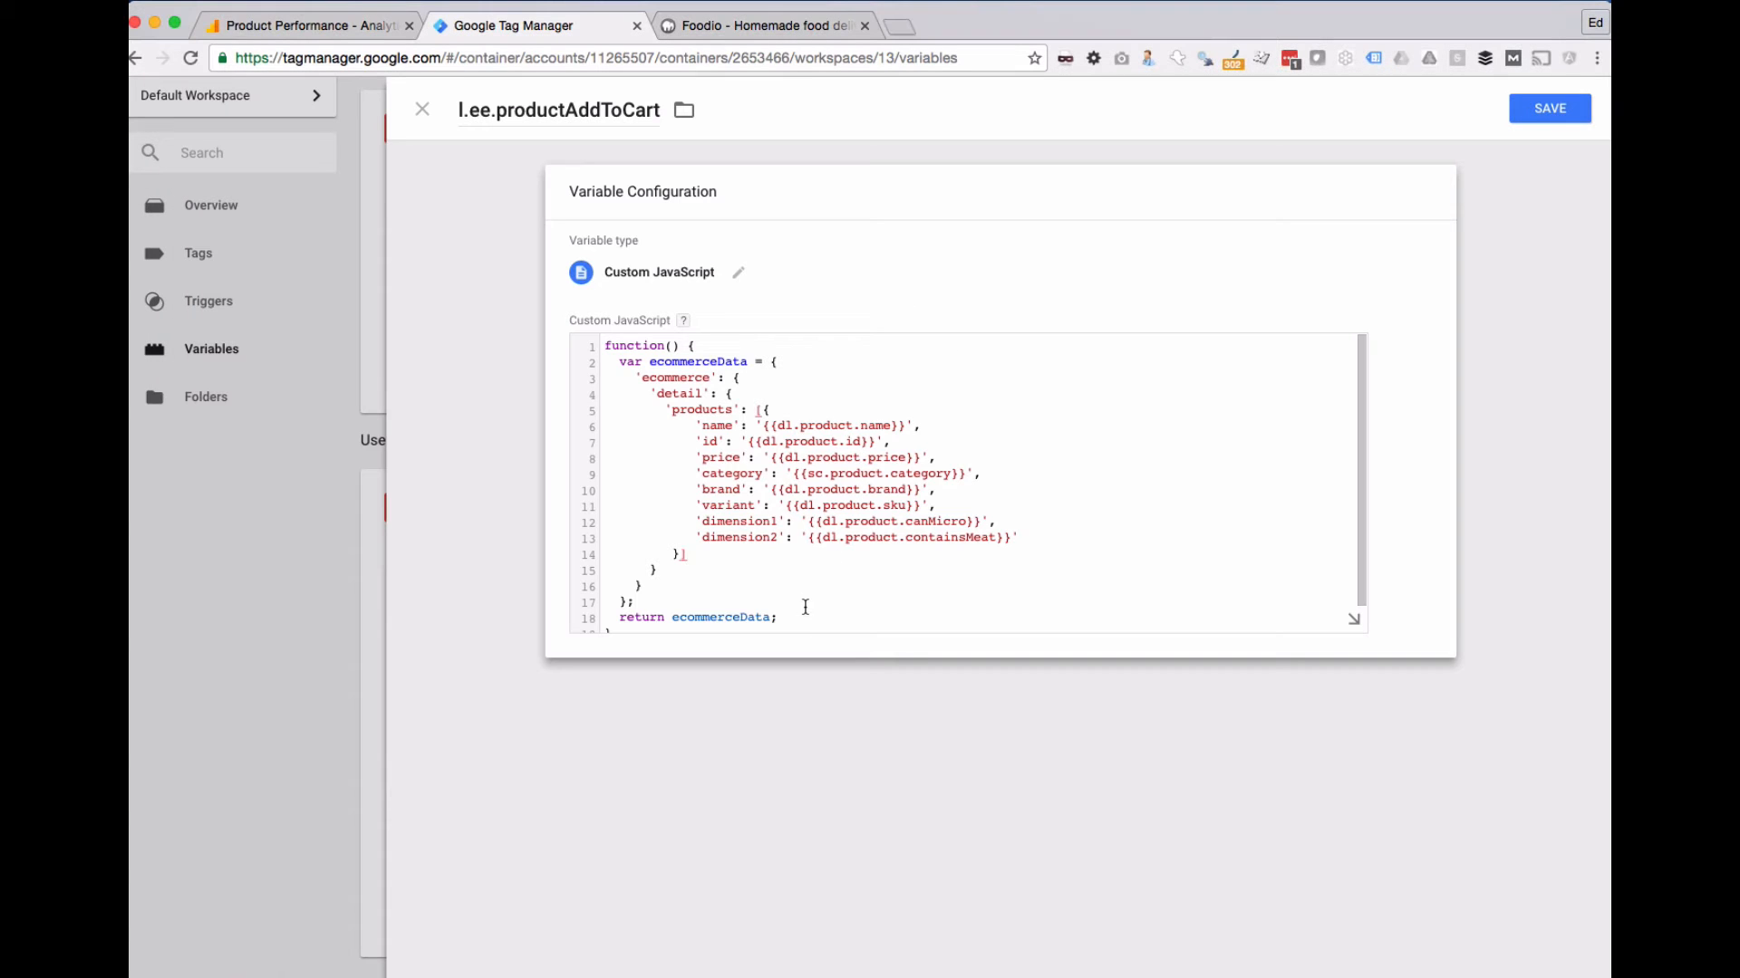
- Replace the variable's entire custom JavaScript with the copied add-to-cart function
left_click_drag(806, 611, 605, 345)
scroll(875, 439, "down", 1)
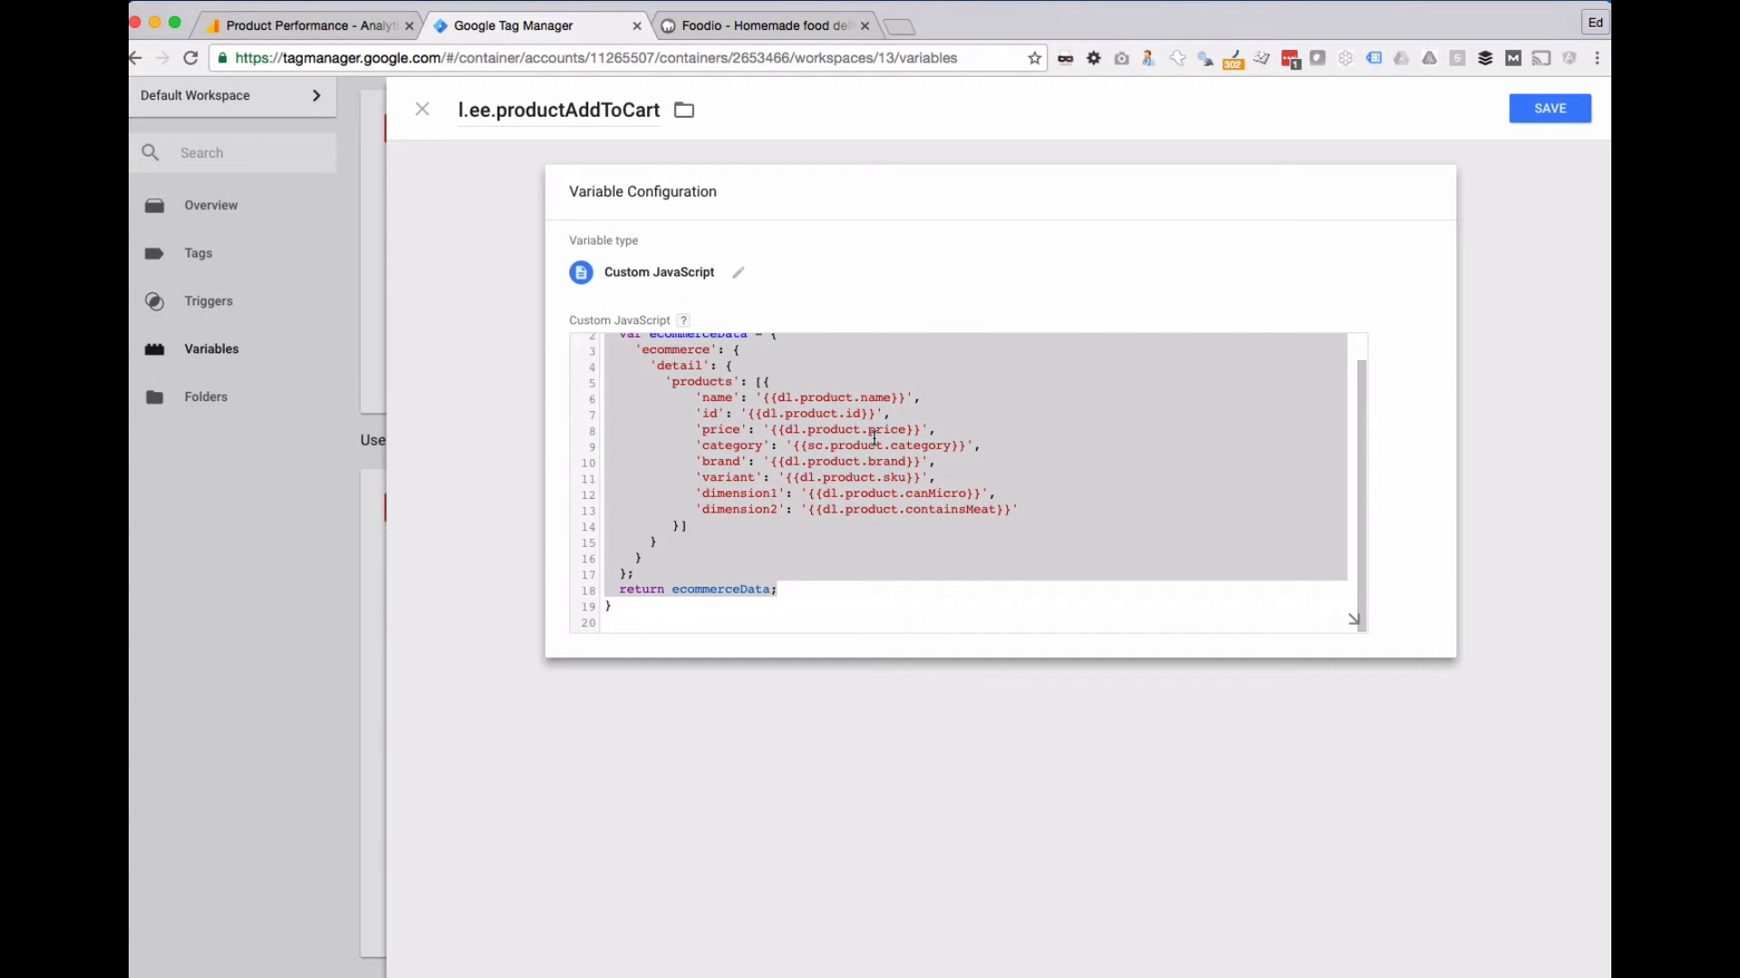
key("super+a")
left_click(838, 477)
left_click_drag(671, 620, 557, 302)
key("BackSpace")
key("super+v")
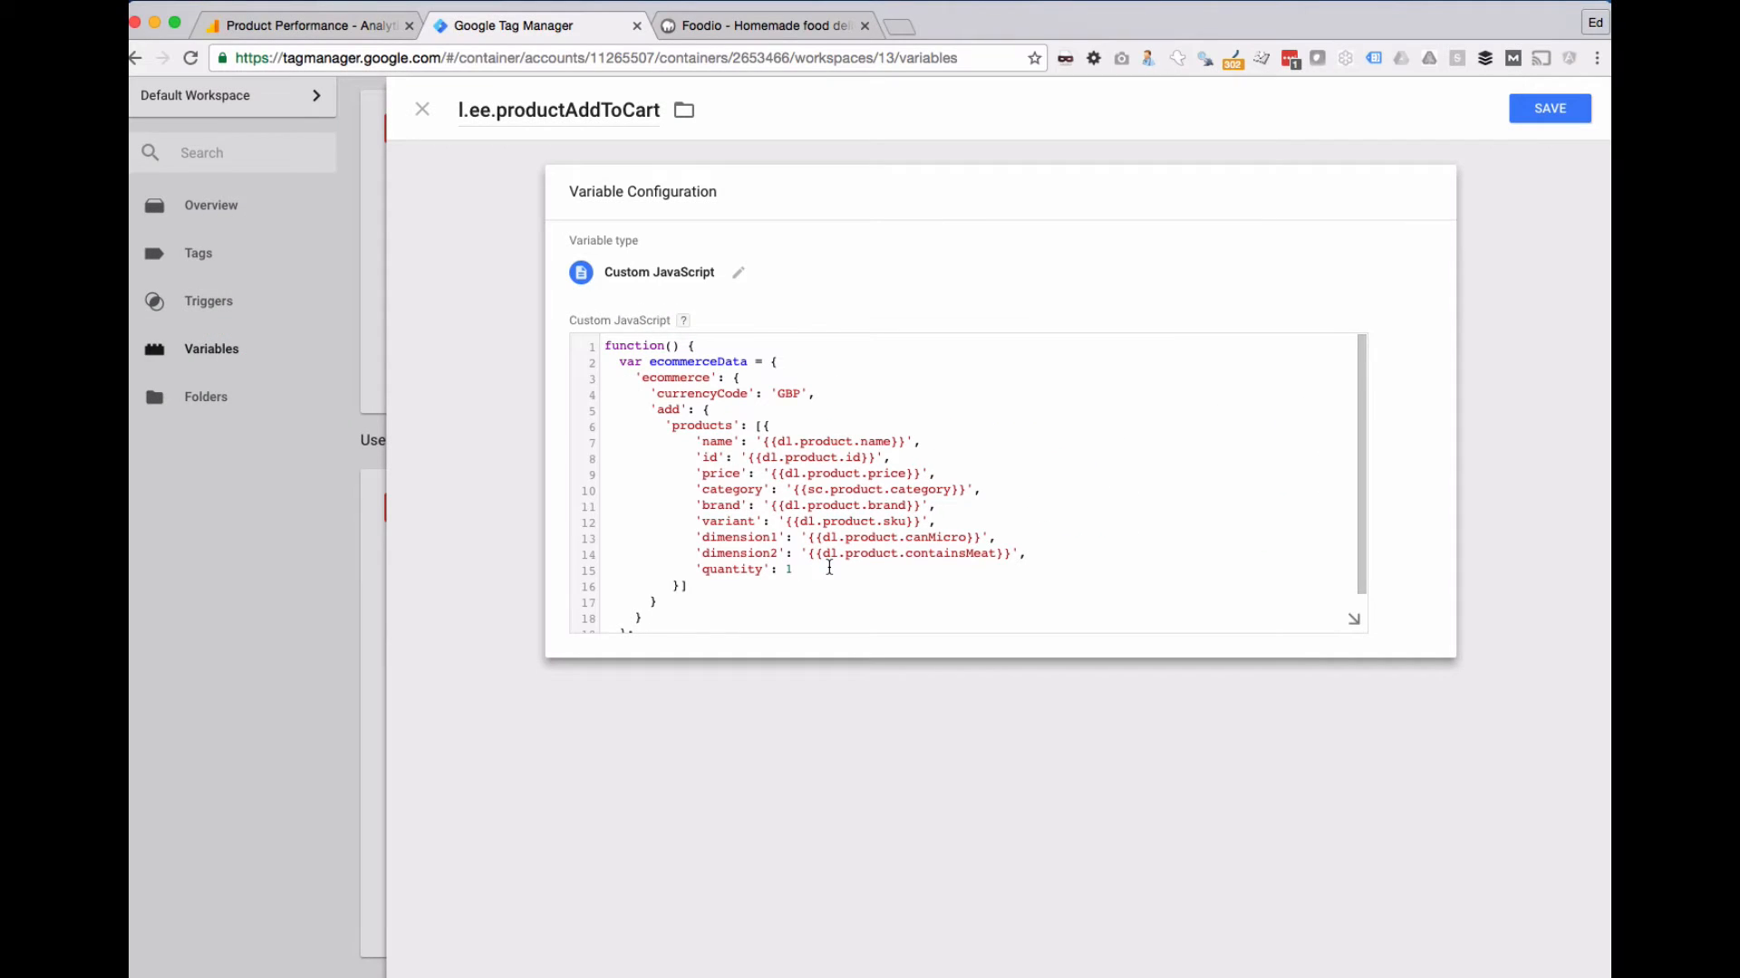
- Check the Foodio product page for a quantity option with the developer tools closed, and return to Google Tag Manager
left_click(759, 29)
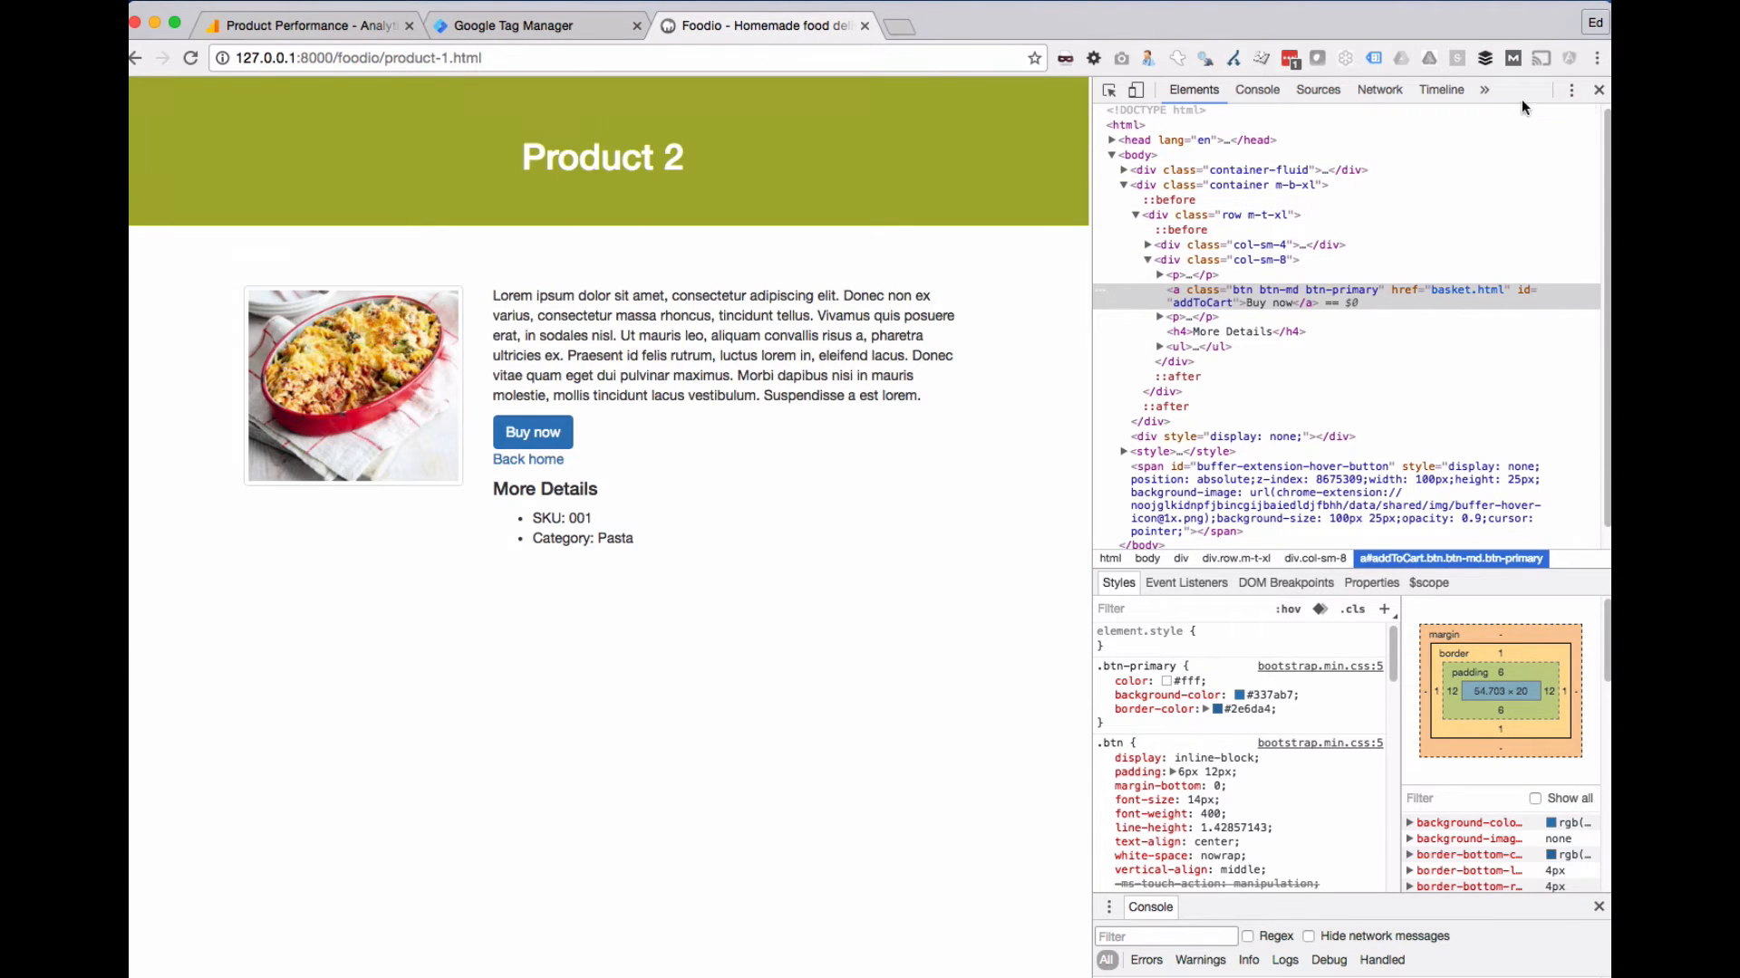
left_click(1598, 90)
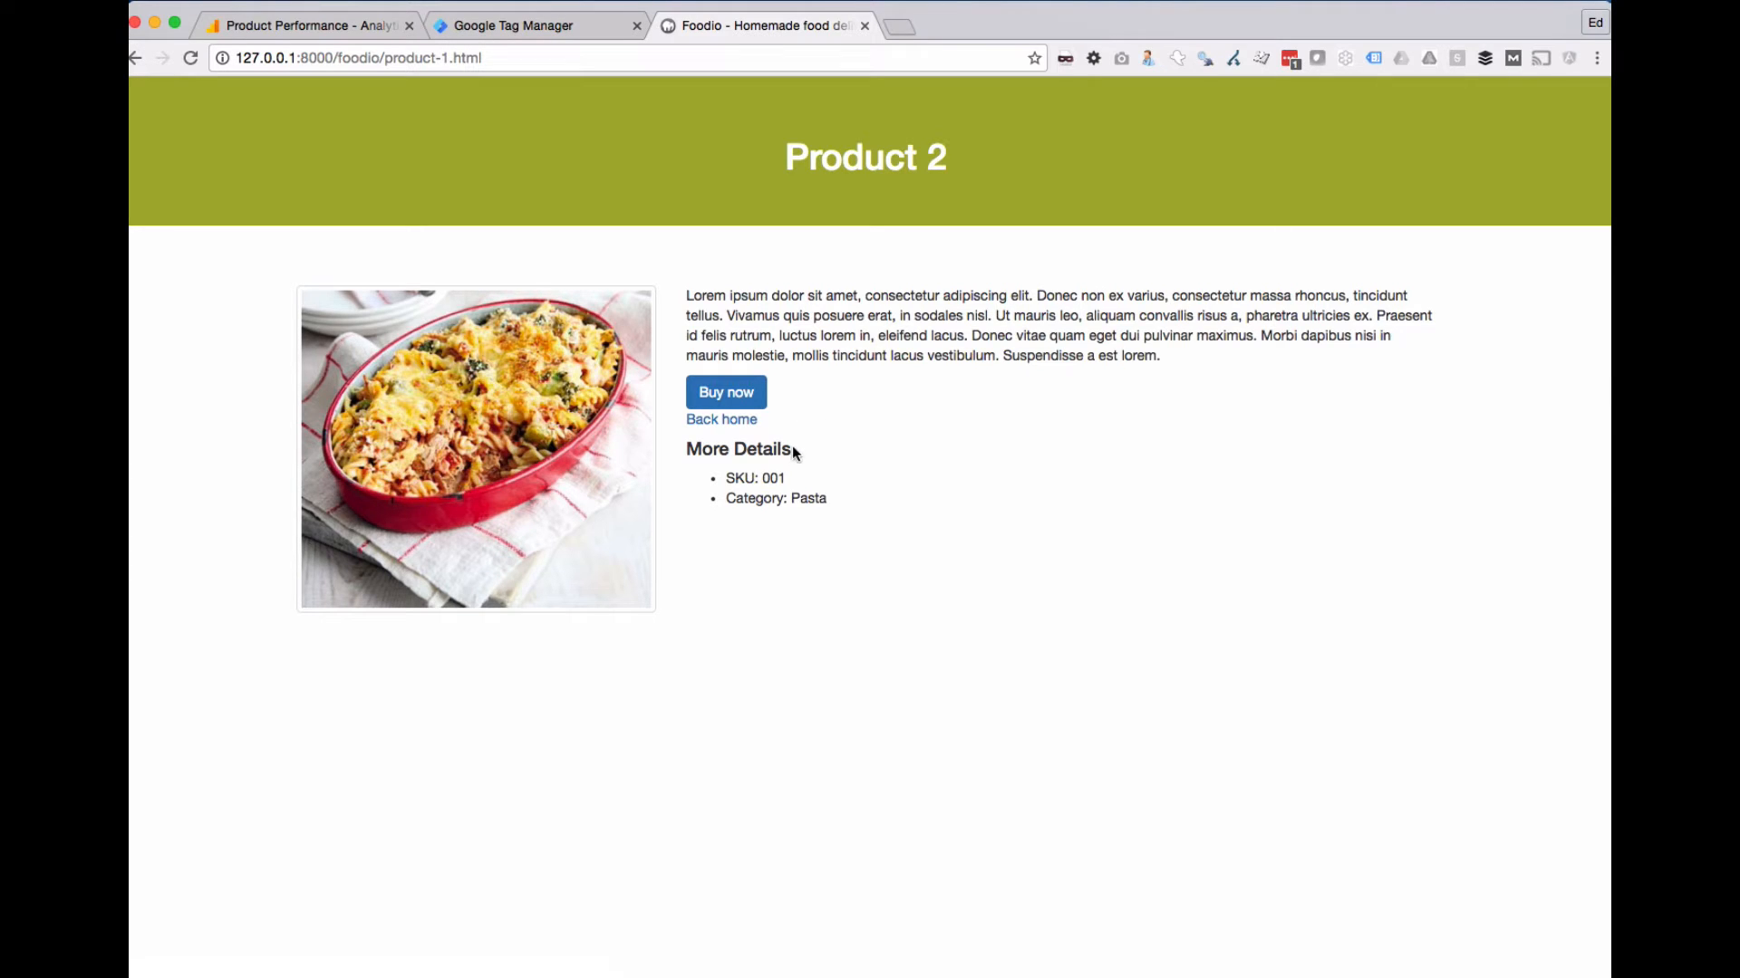
left_click(486, 30)
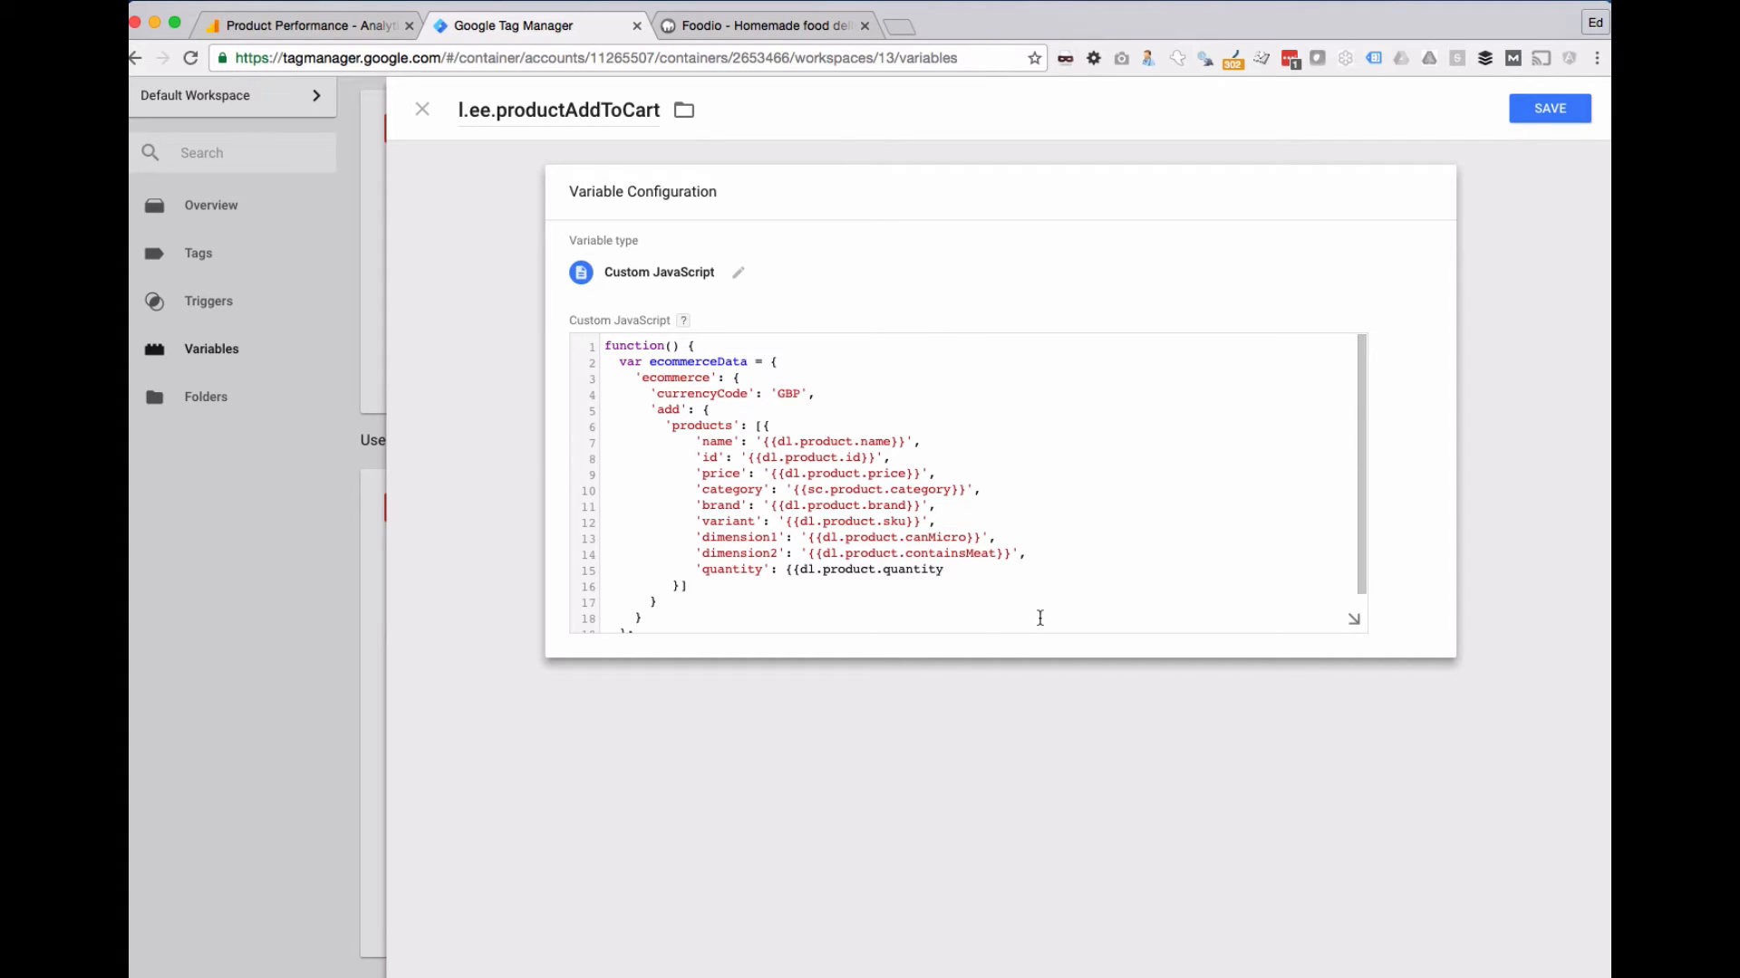
- Set the product's quantity in the script to 1 and save the variable
left_click_drag(784, 571, 945, 571)
type("1")
scroll(932, 542, "down", 2)
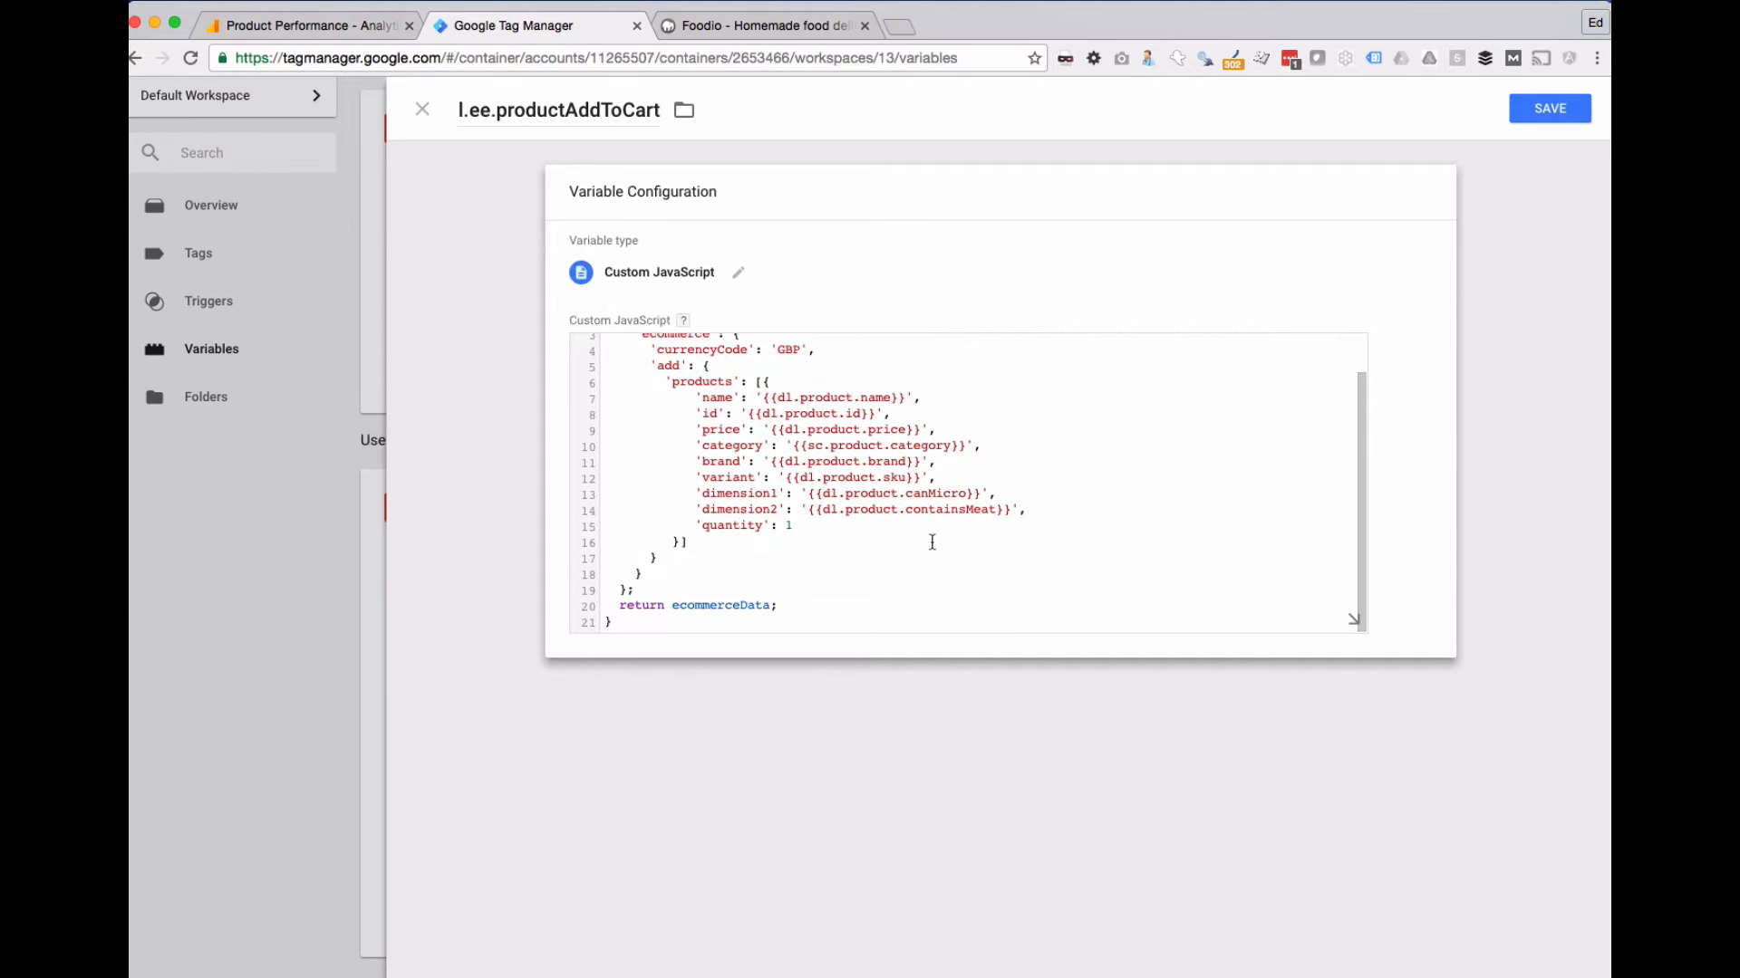
left_click(1551, 123)
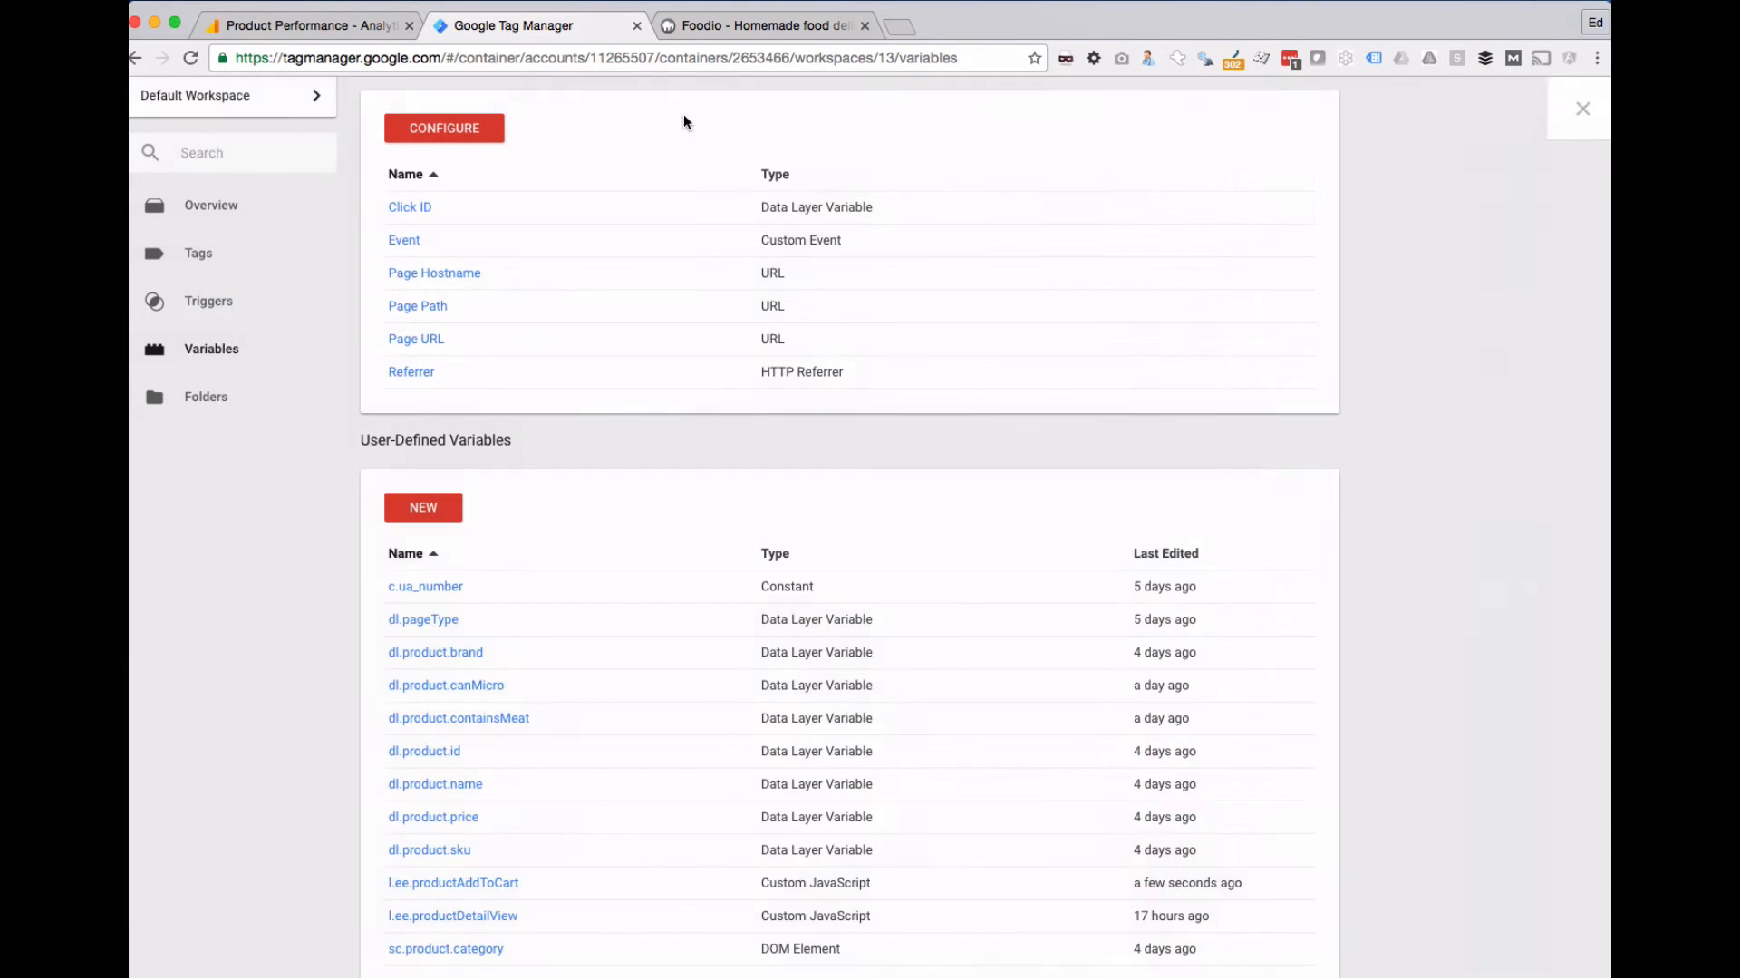
- In the tag GOA E Product Added to Cart, set the enhanced ecommerce data to be read from {{l.ee.productAddToCart}}
scroll(591, 698, "down", 1)
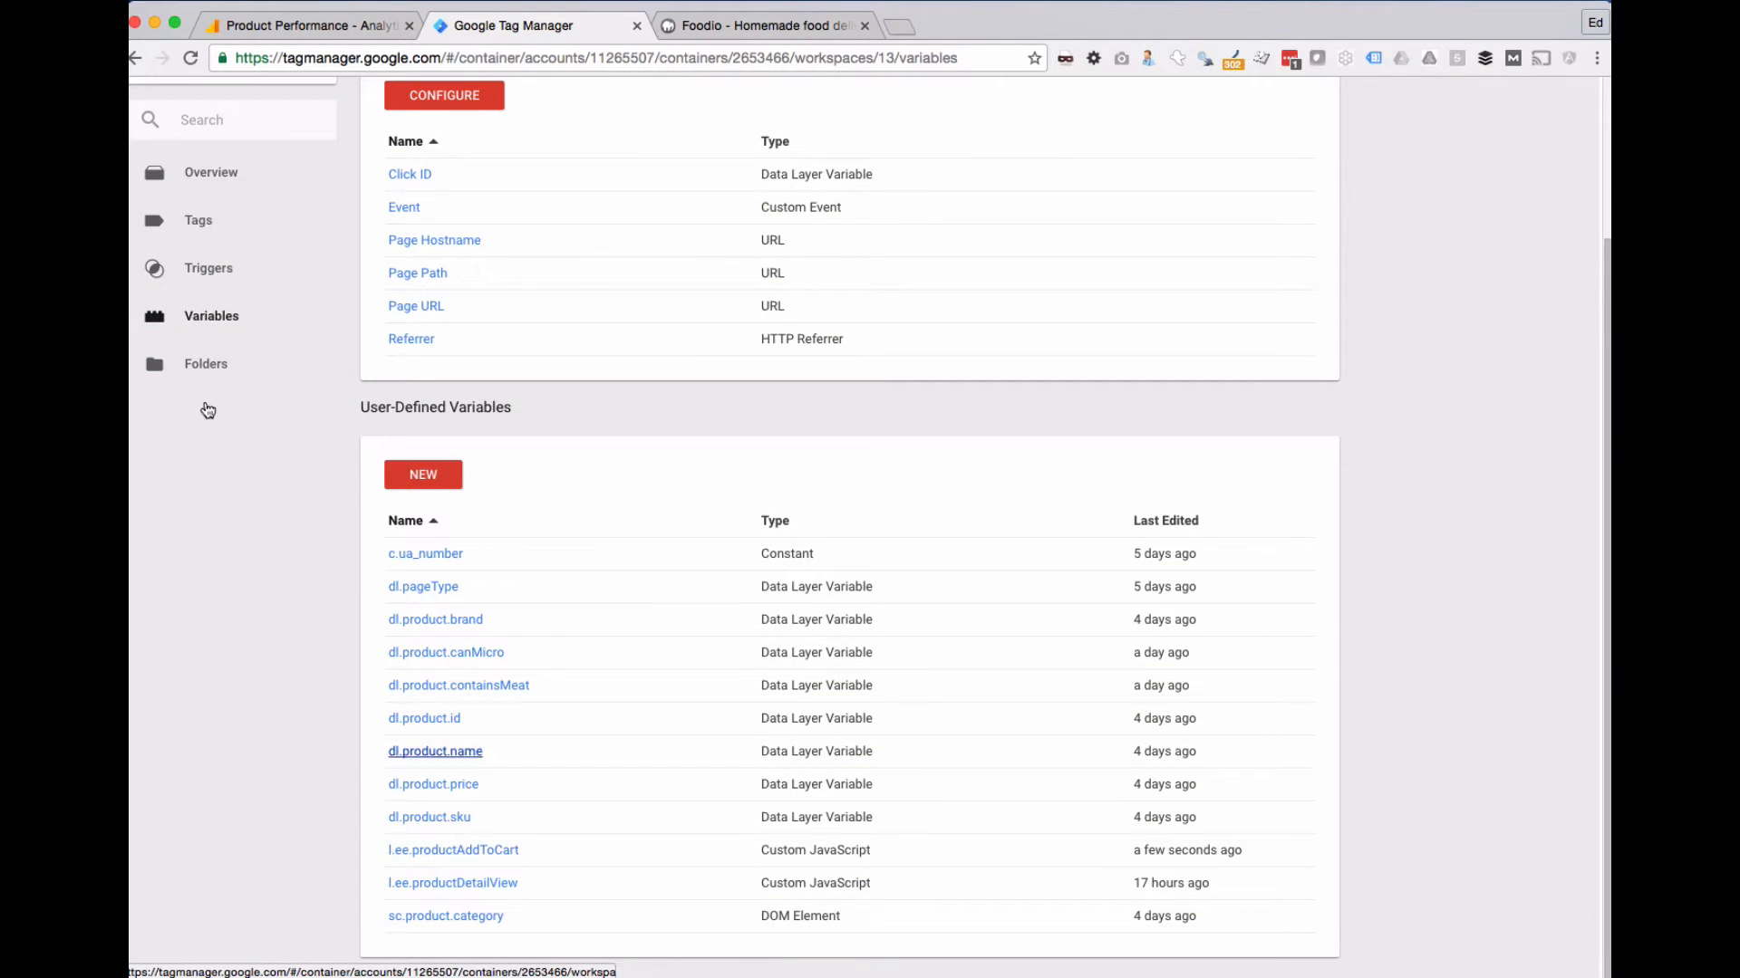
left_click(190, 227)
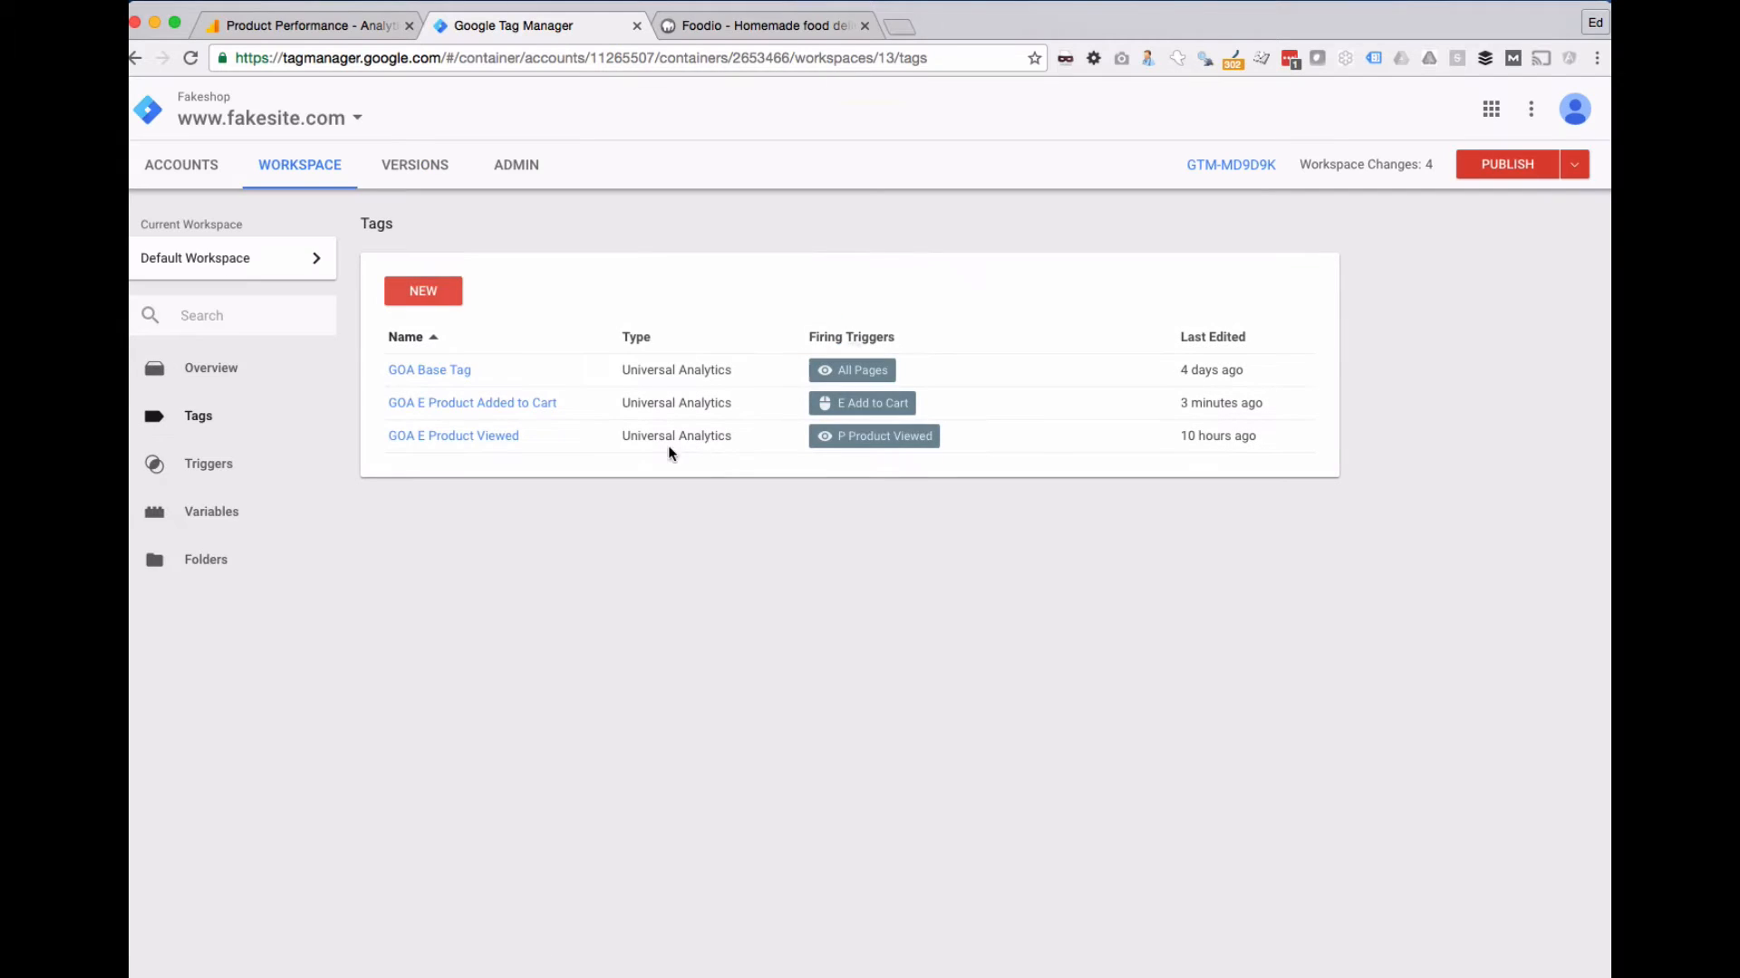
left_click(497, 402)
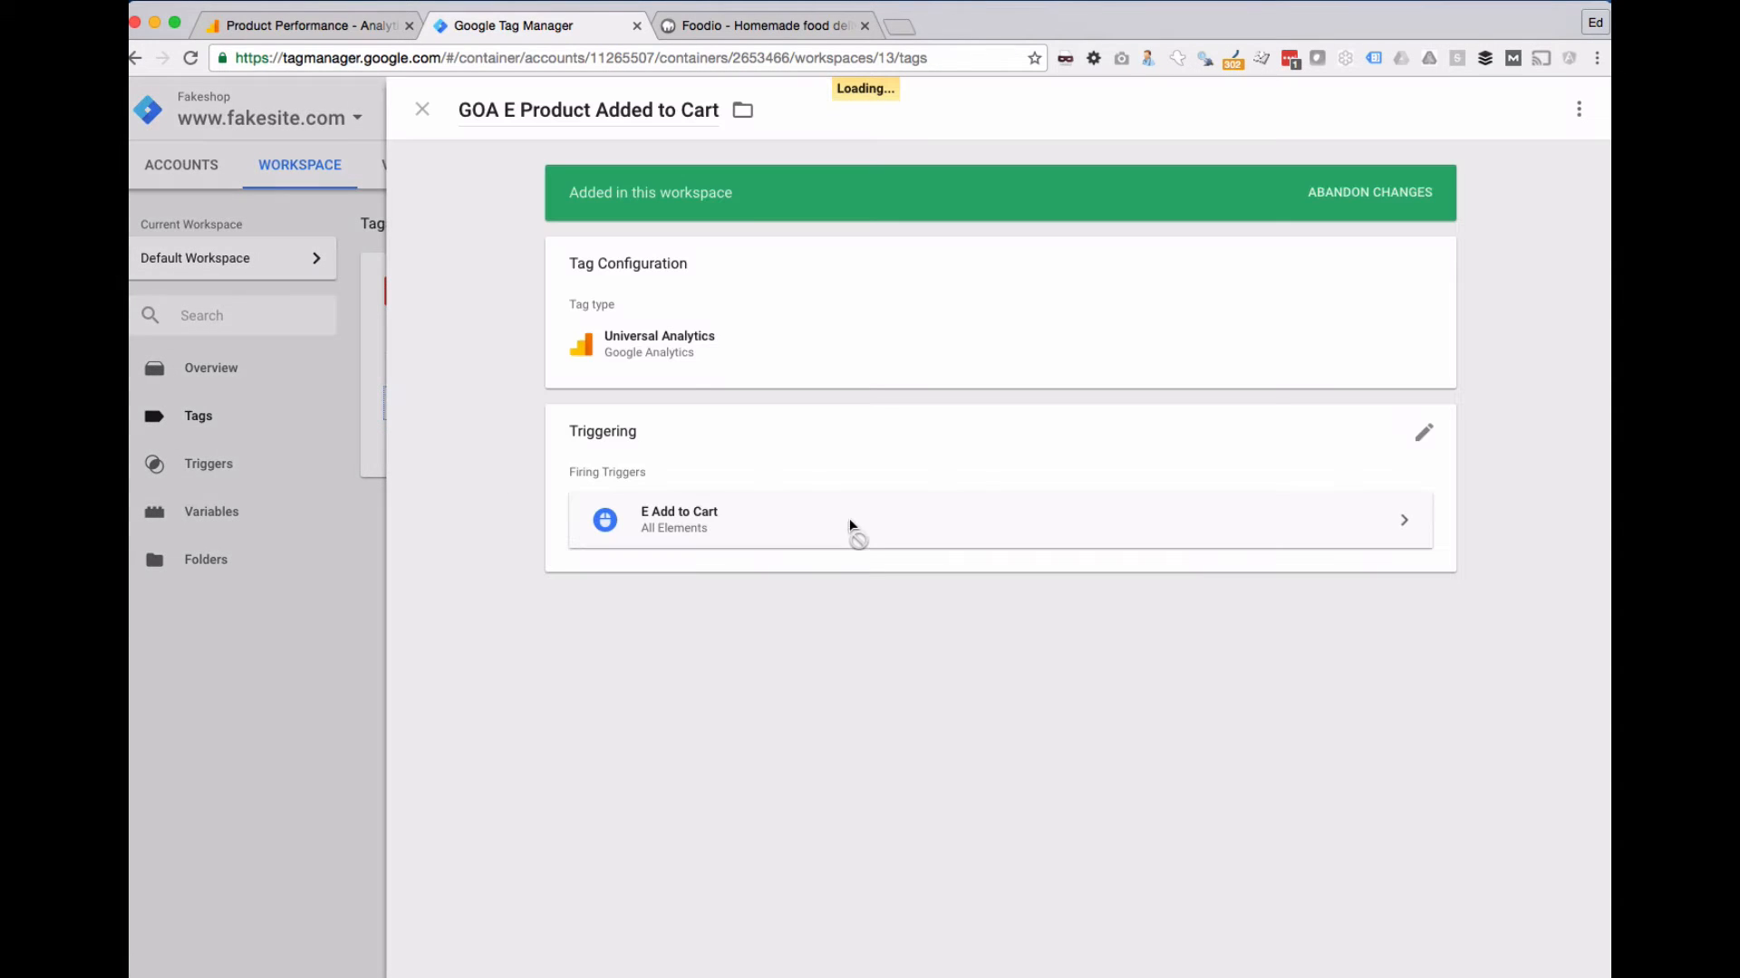
scroll(791, 711, "down", 1)
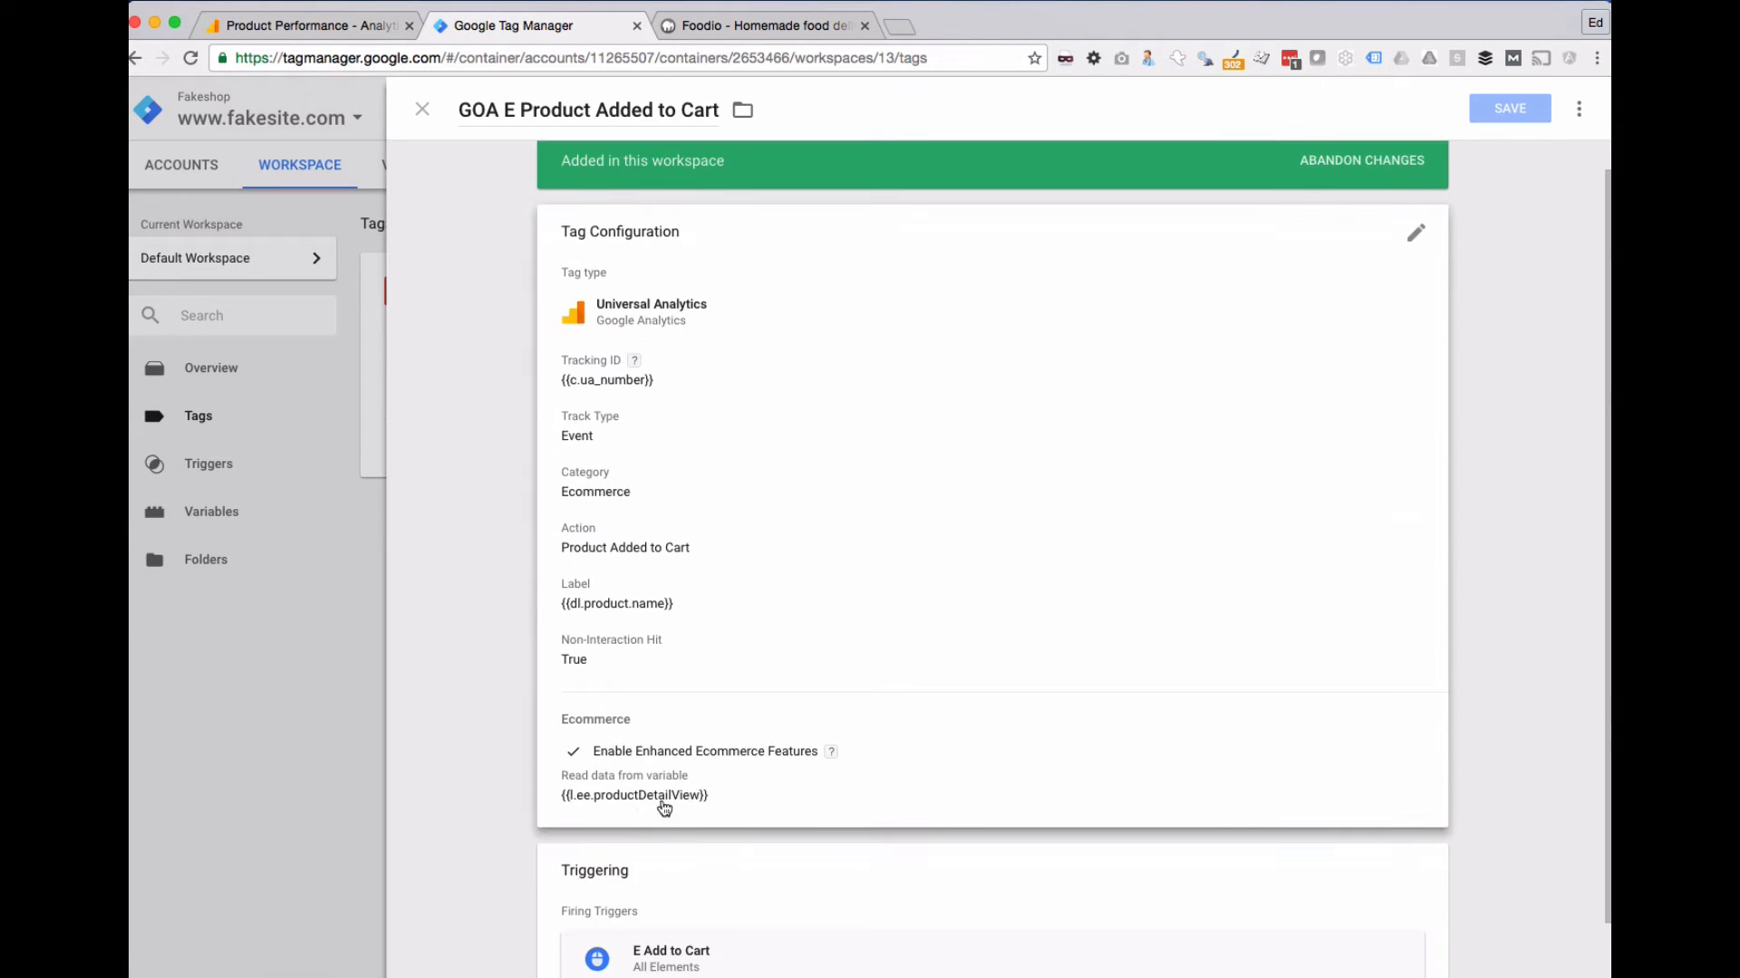
left_click(823, 796)
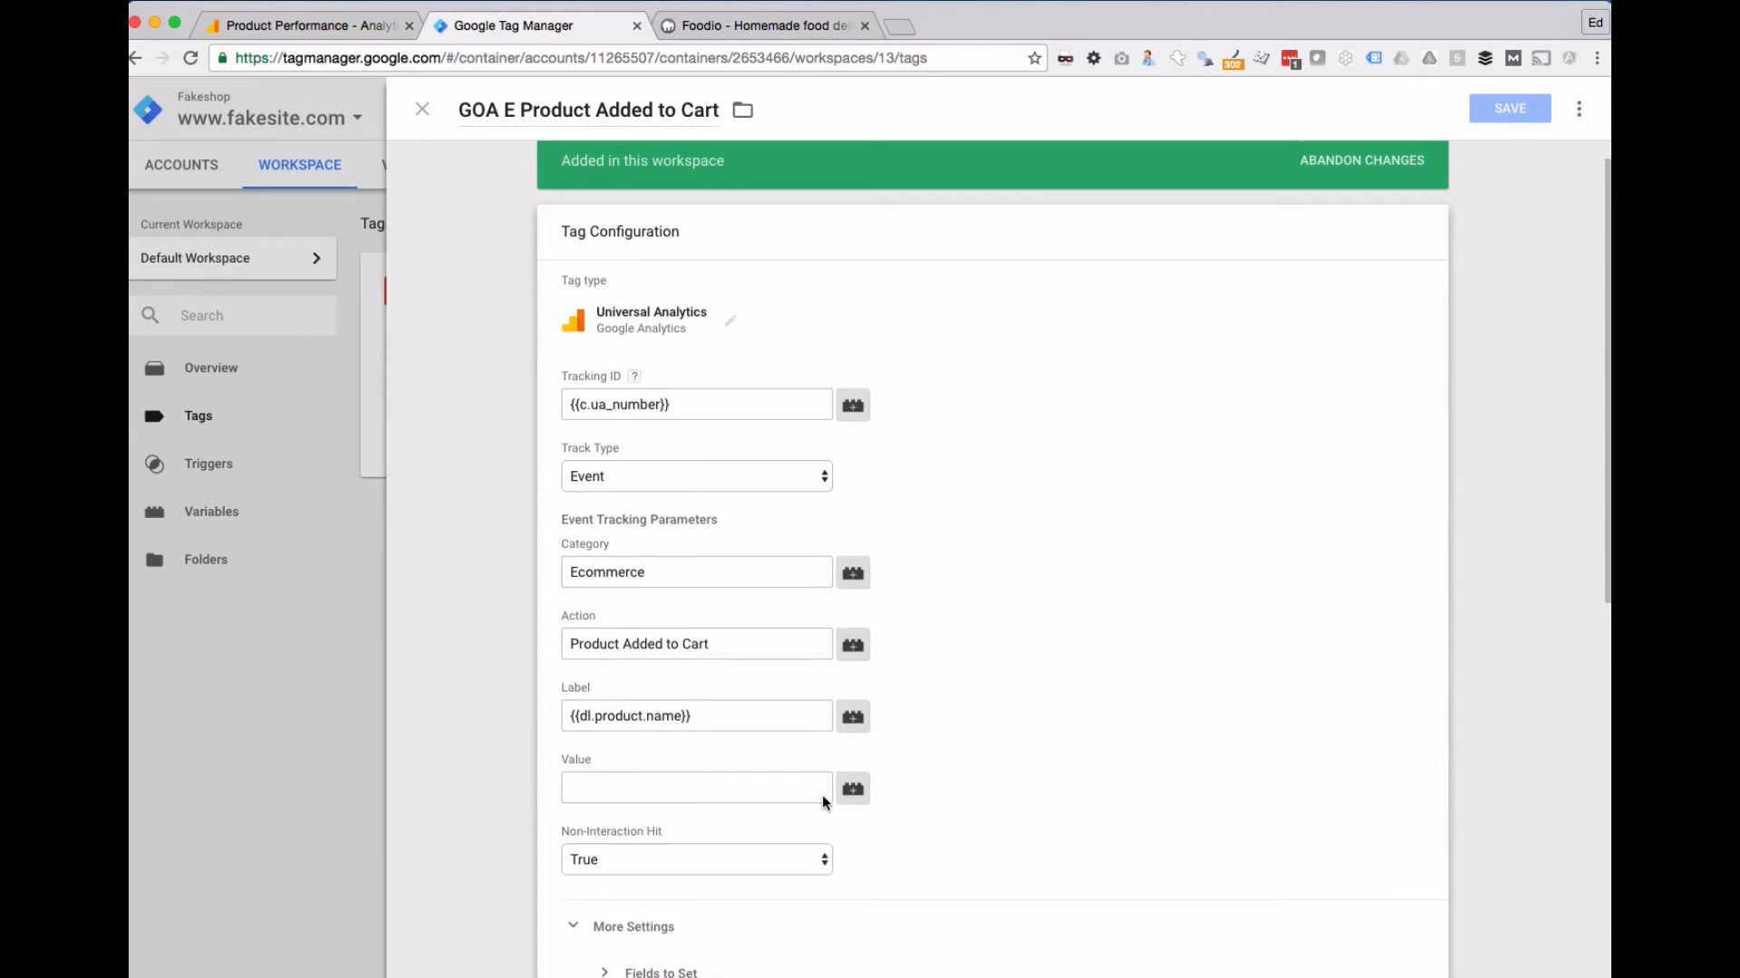
scroll(745, 721, "down", 1)
scroll(744, 721, "down", 6)
left_click(744, 695)
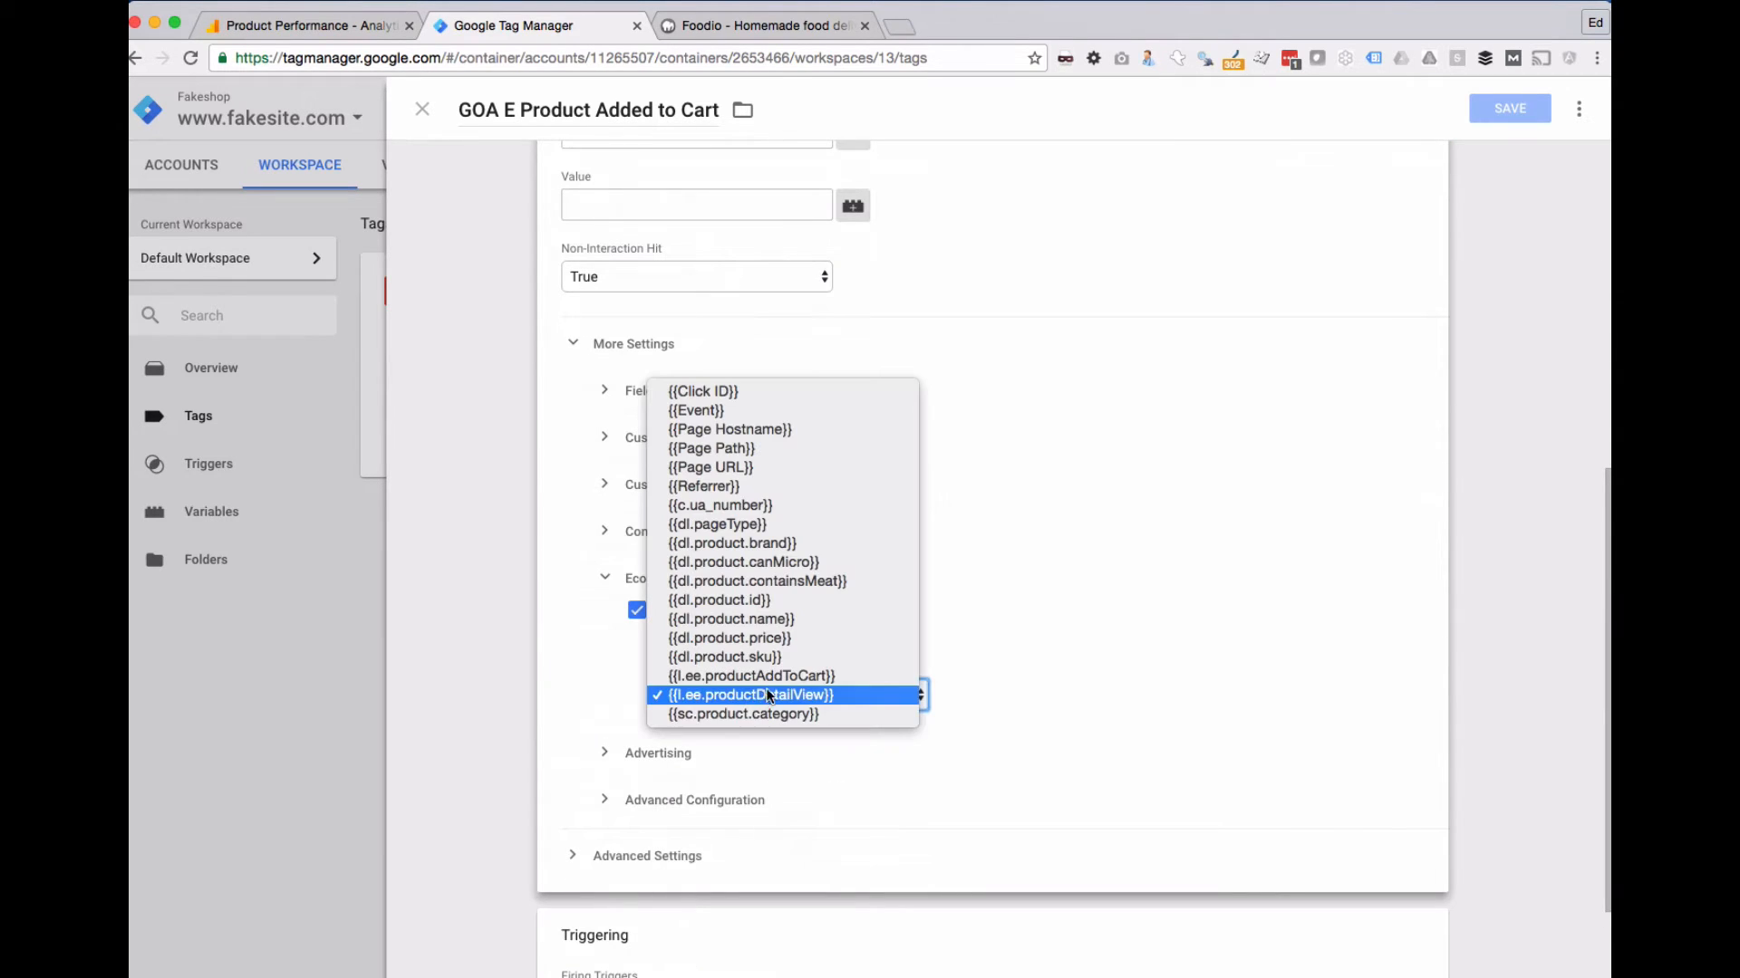
left_click(780, 676)
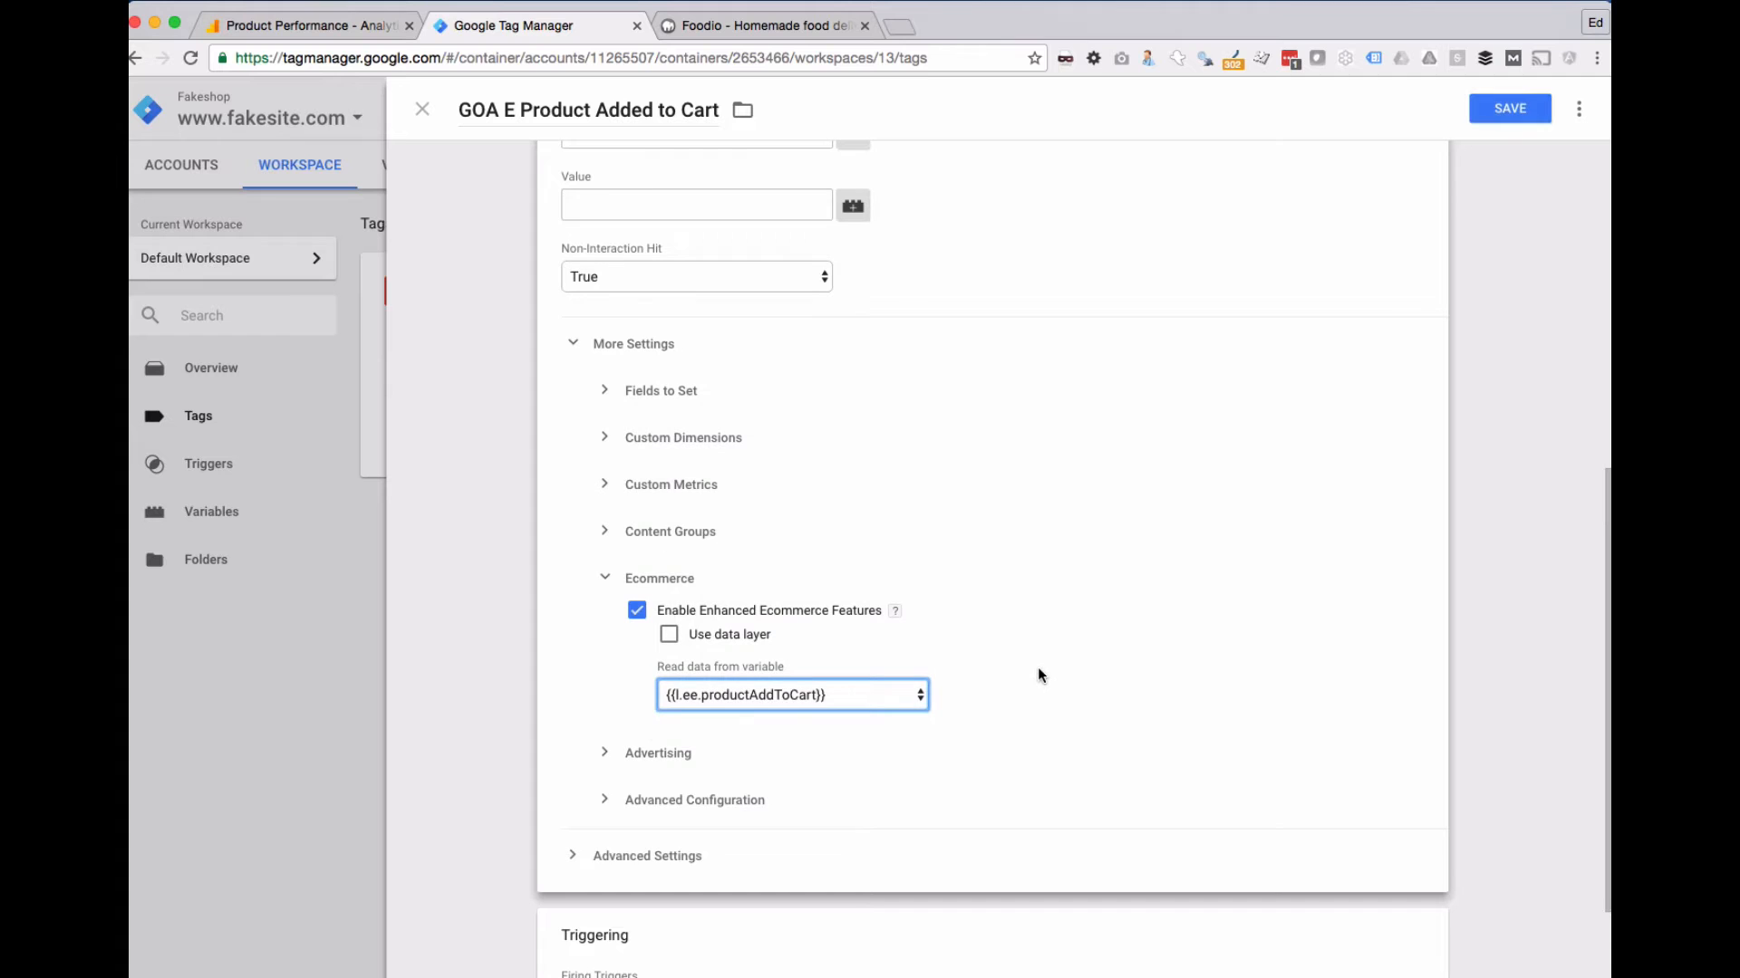
- Review the tag's event parameters, ecommerce settings and firing trigger, and save the tag GOA E Product Added to Cart
scroll(1038, 673, "up", 1)
scroll(1040, 678, "up", 5)
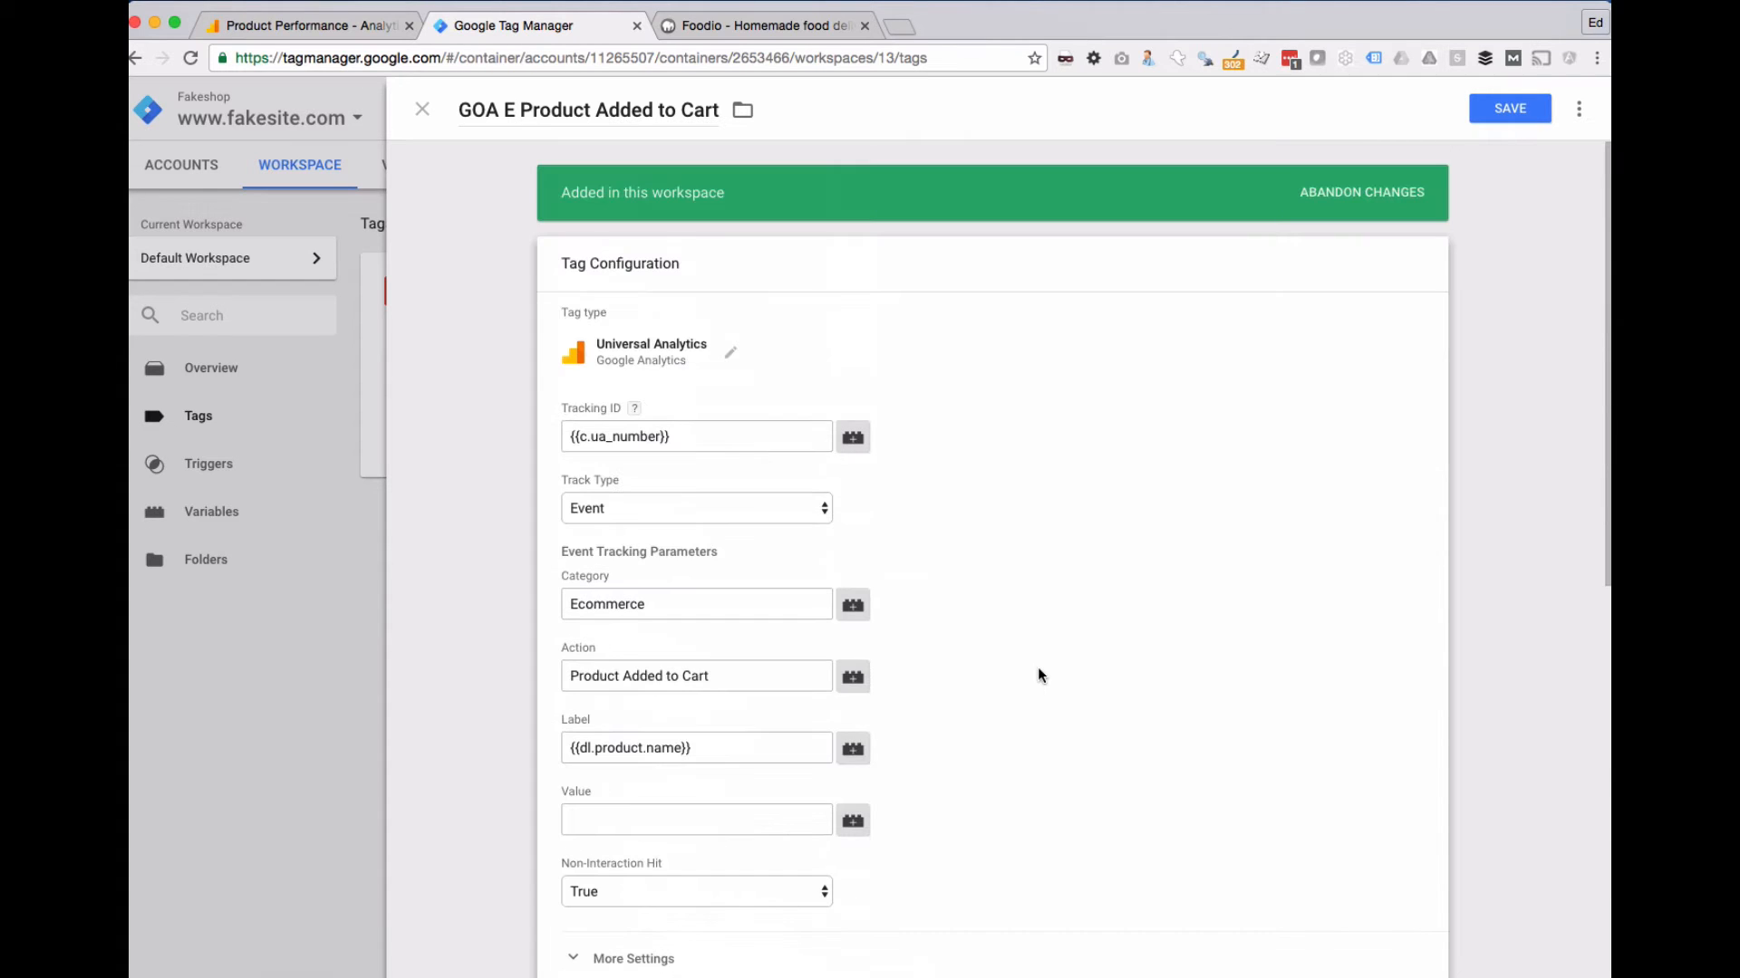
scroll(1040, 677, "down", 4)
scroll(1040, 677, "down", 4)
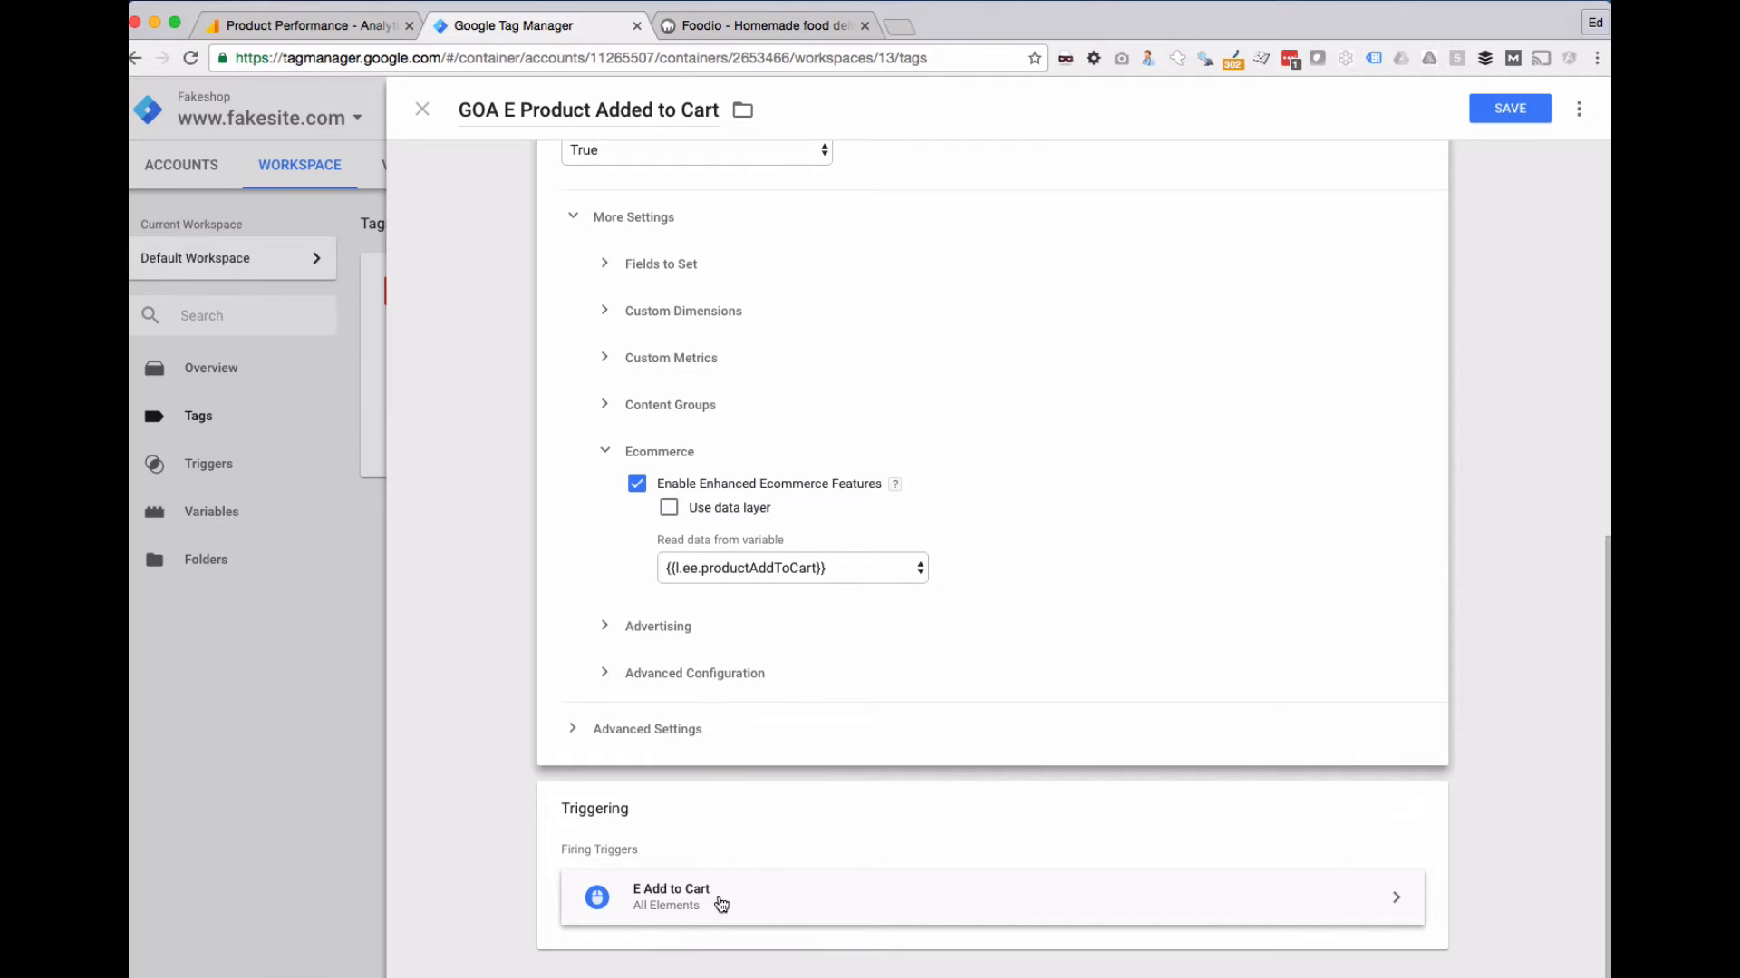
scroll(1254, 773, "up", 2)
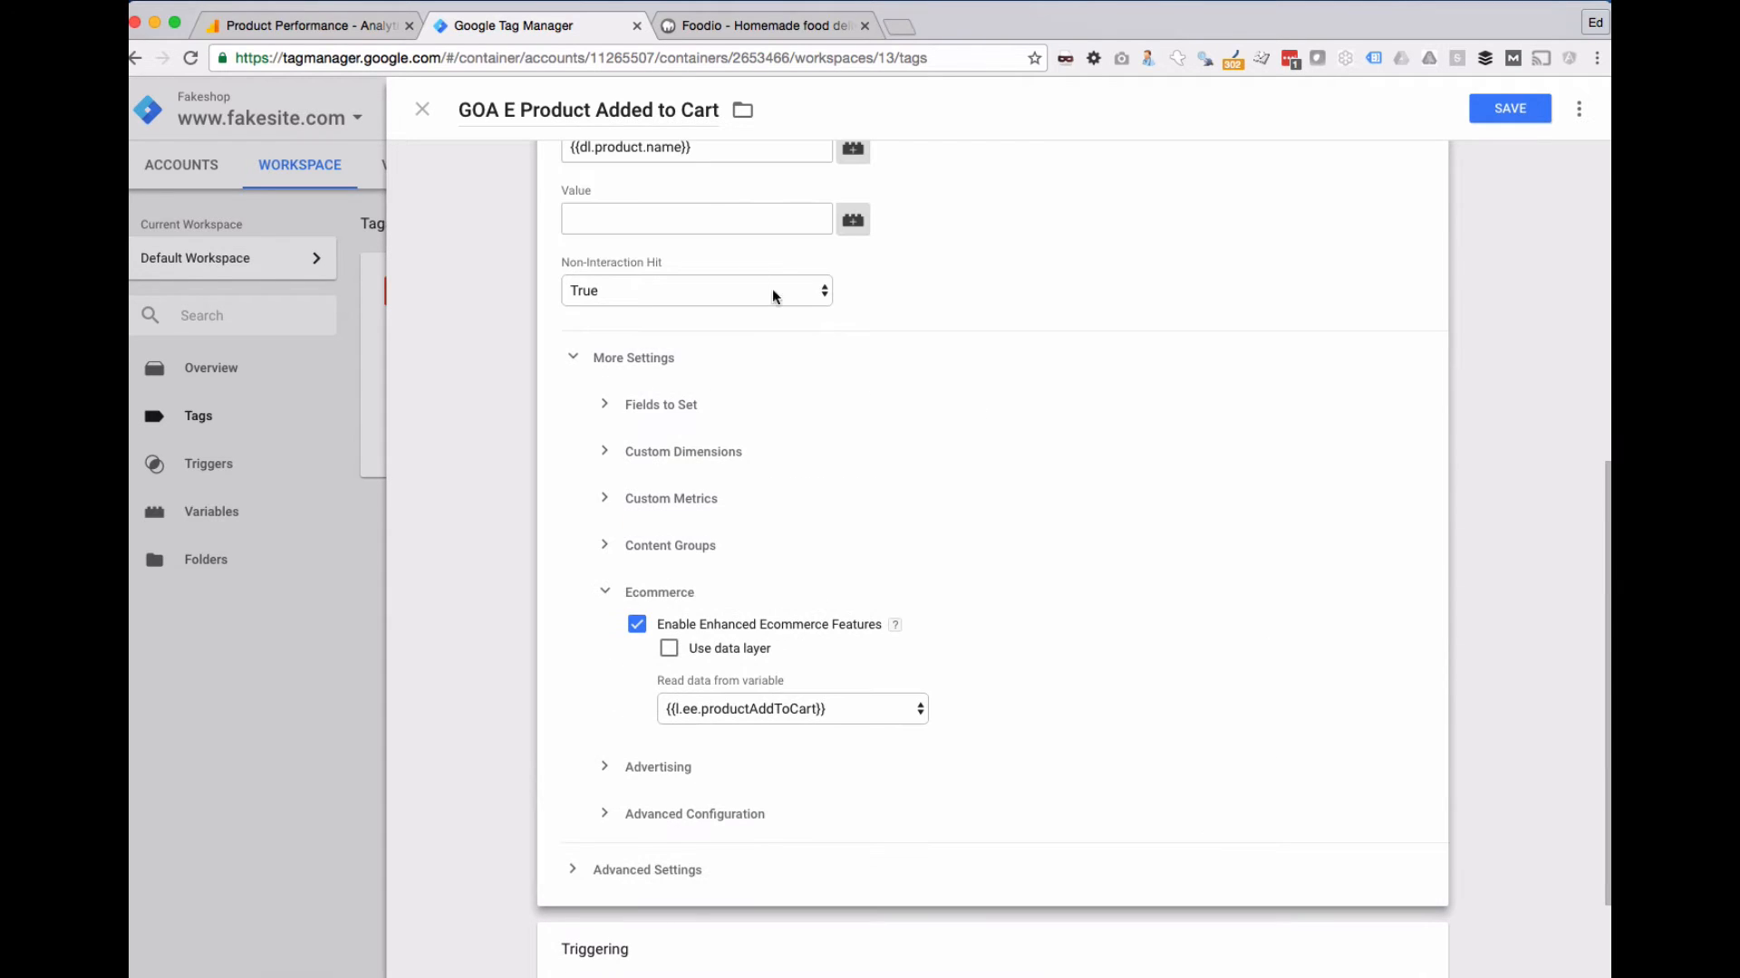
scroll(720, 703, "up", 5)
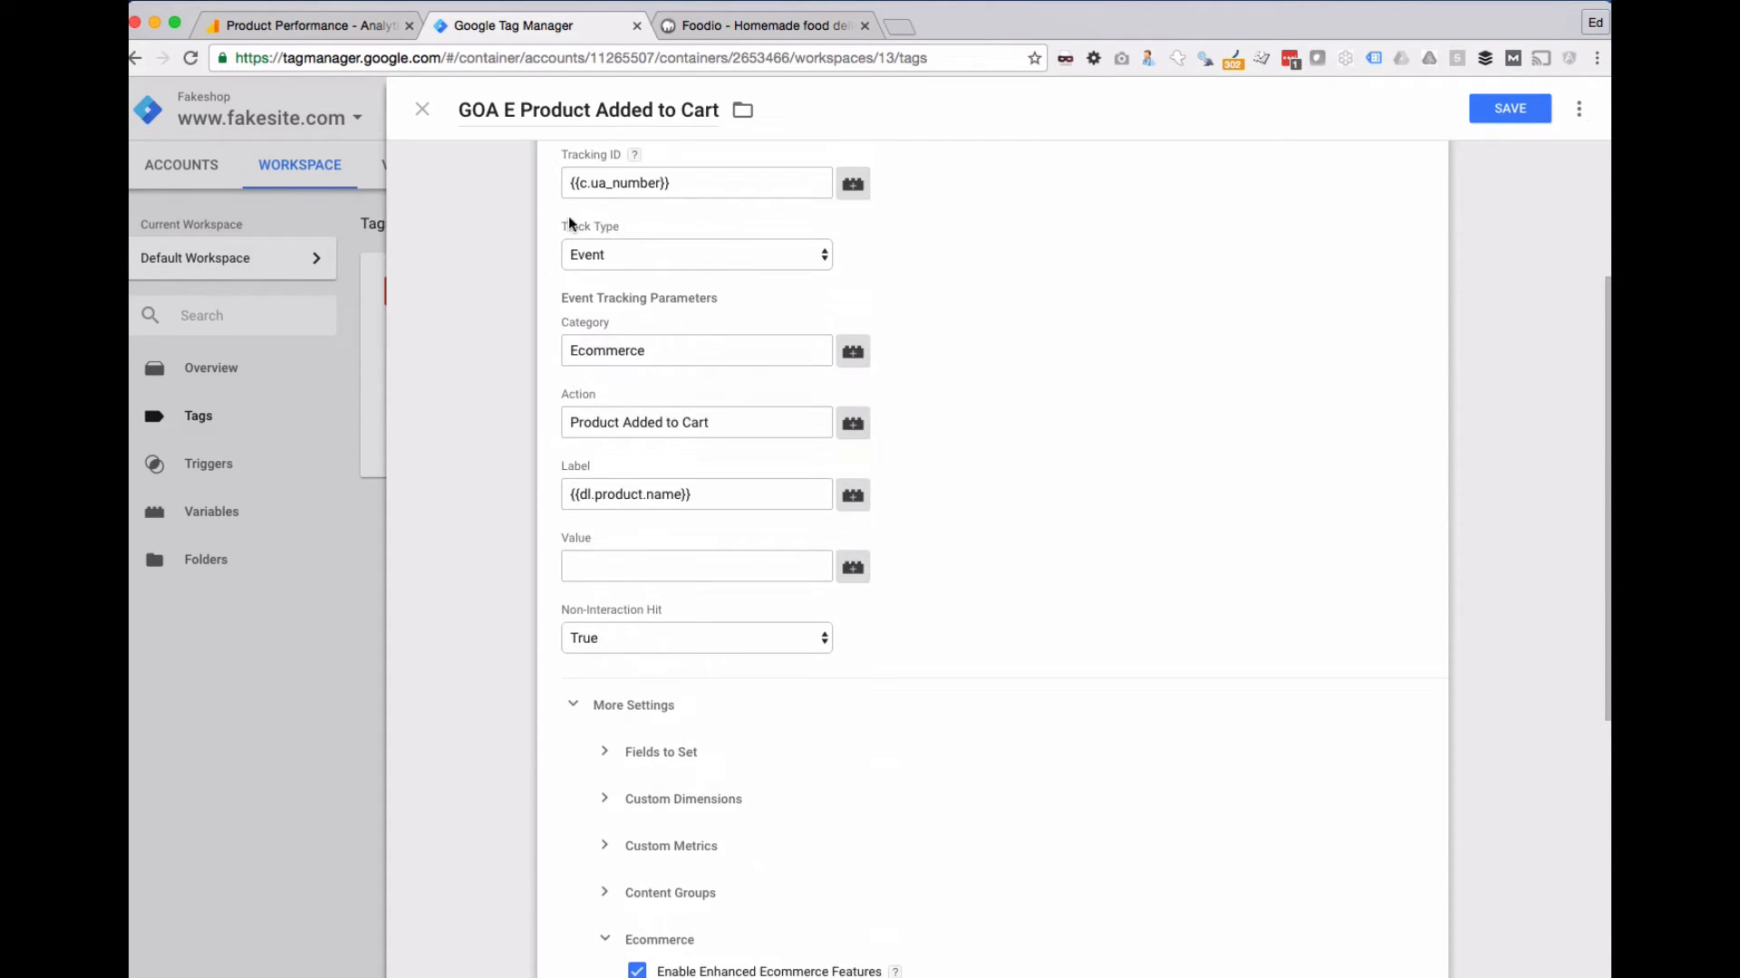
scroll(683, 487, "down", 5)
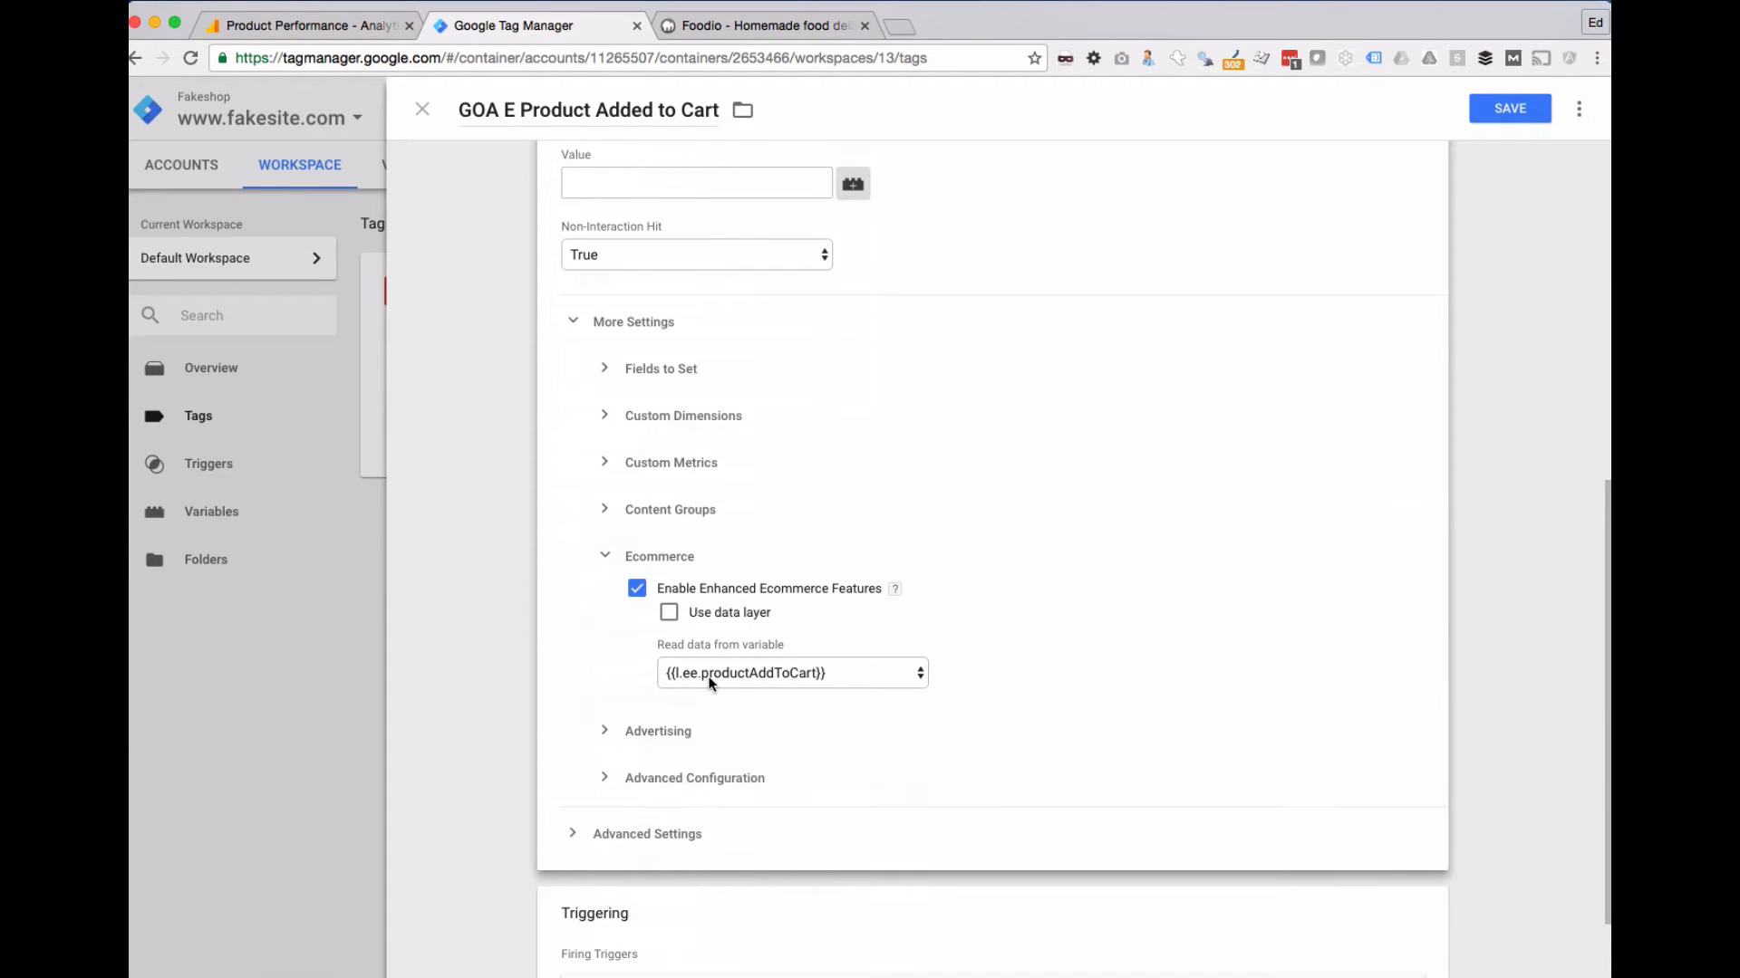
left_click(1477, 109)
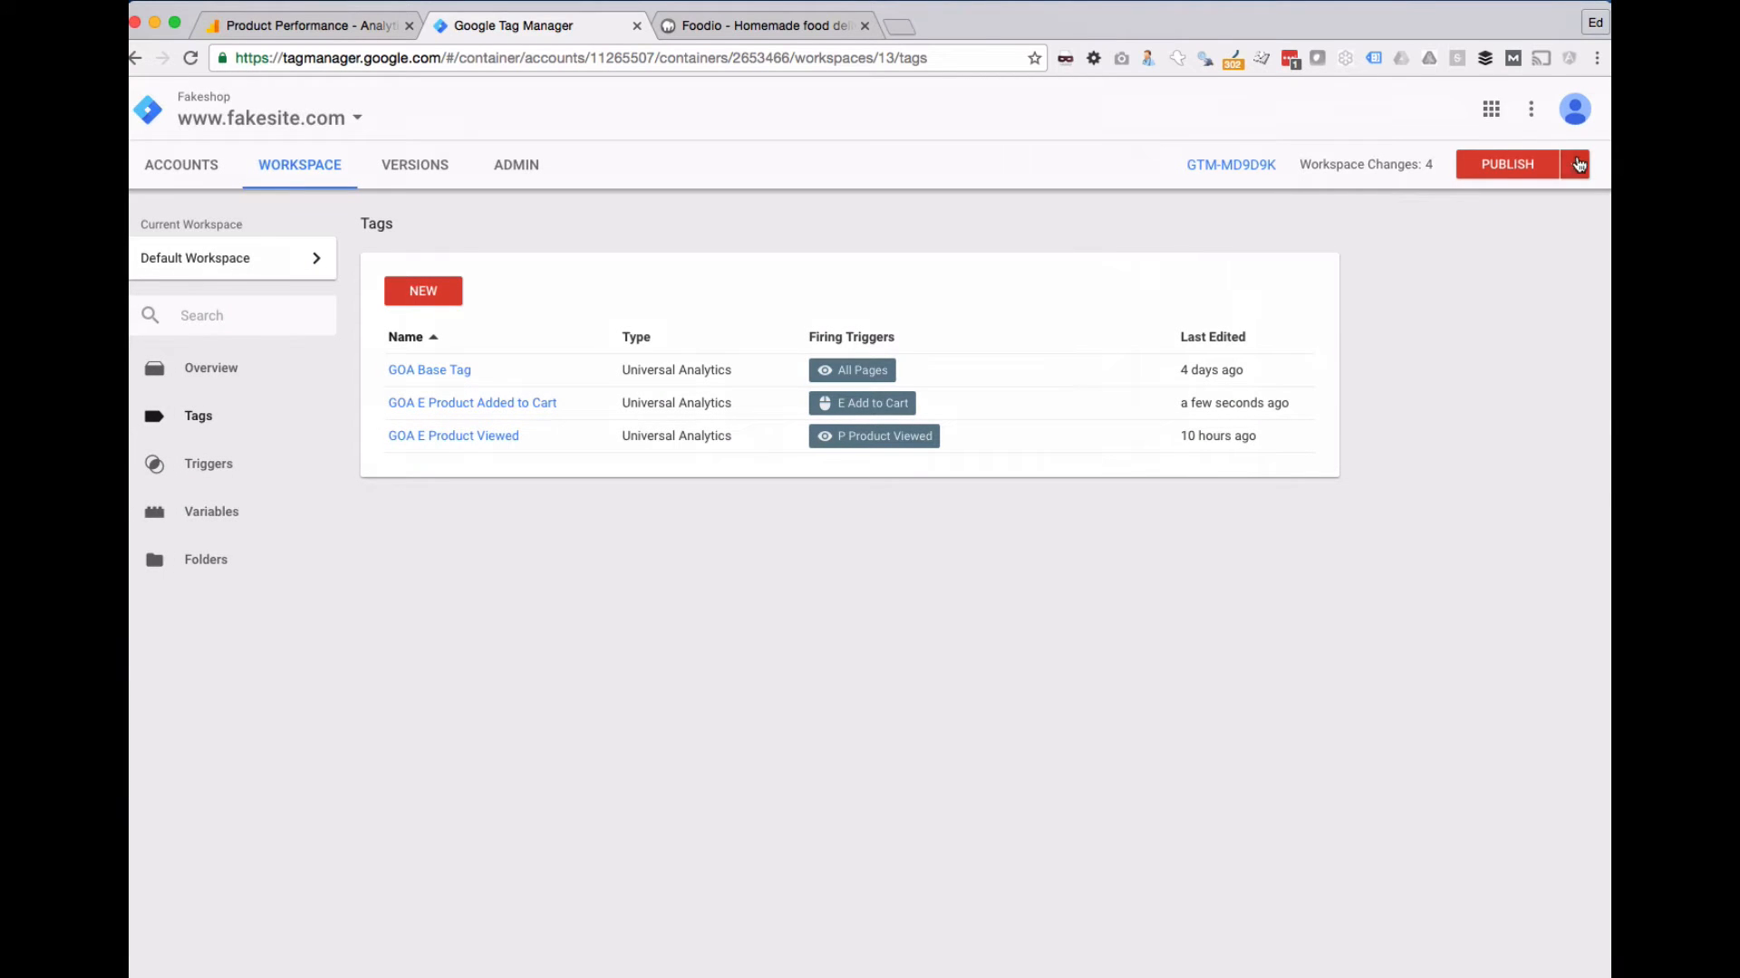
- Start preview mode for the Default Workspace and reload the Foodio product page in the other browser tab
left_click(1578, 164)
left_click(1507, 335)
left_click(765, 26)
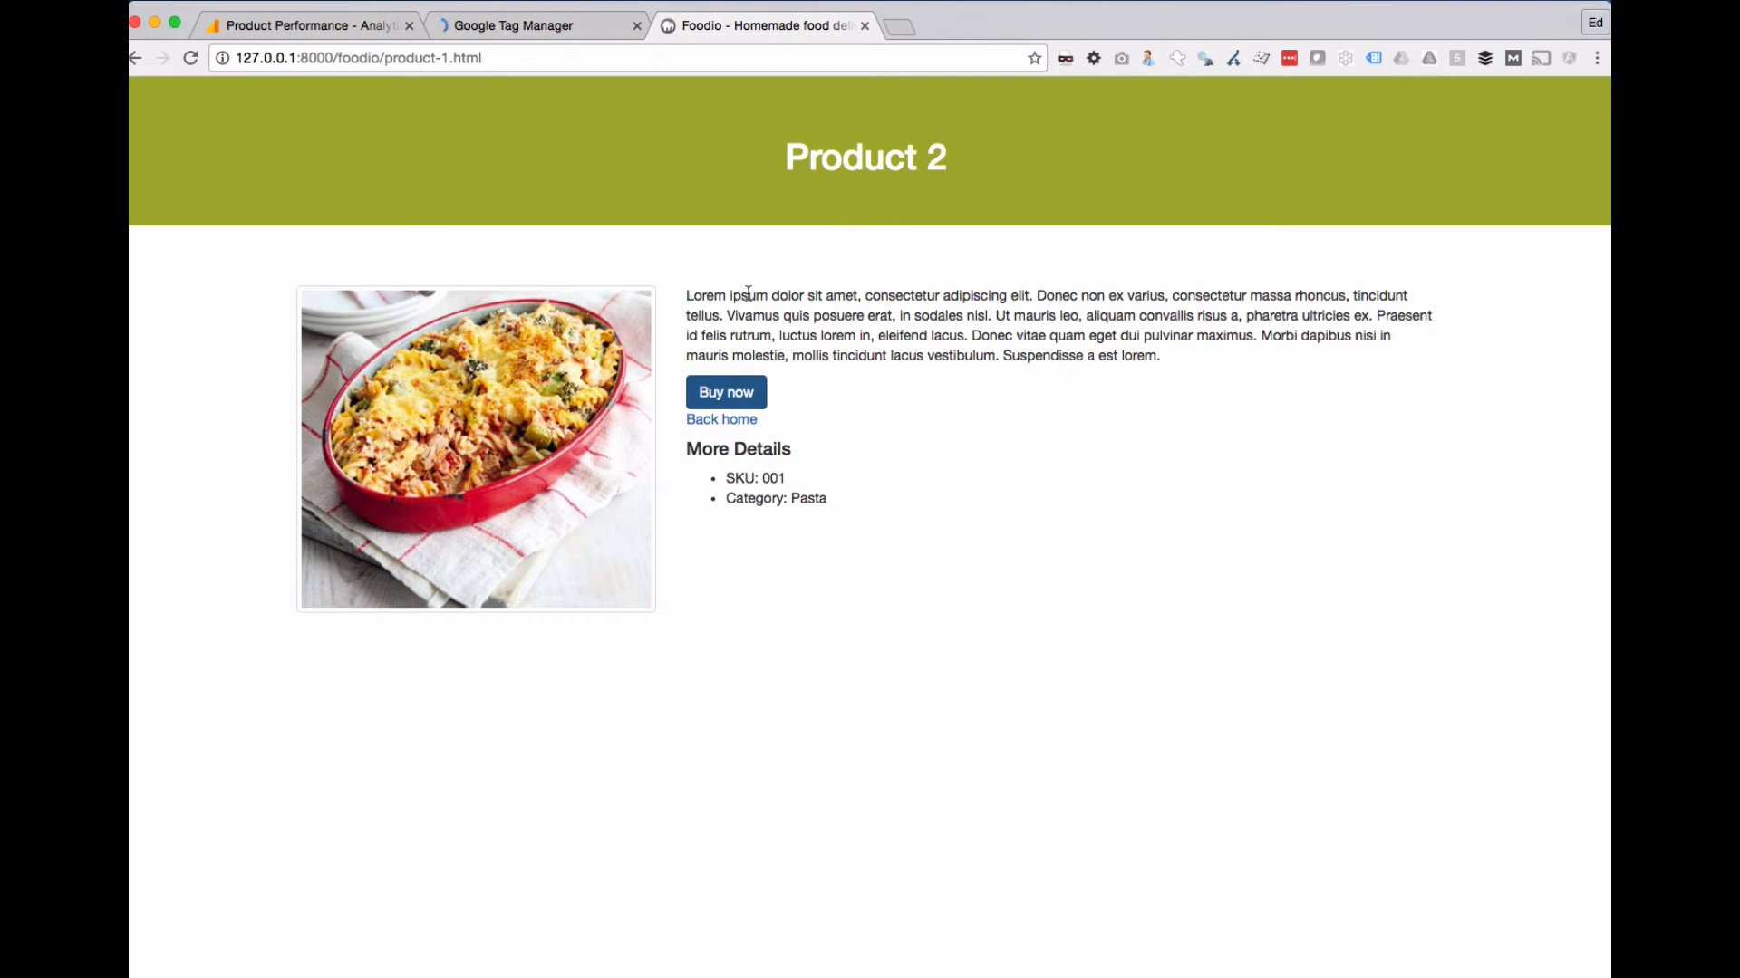
left_click(530, 35)
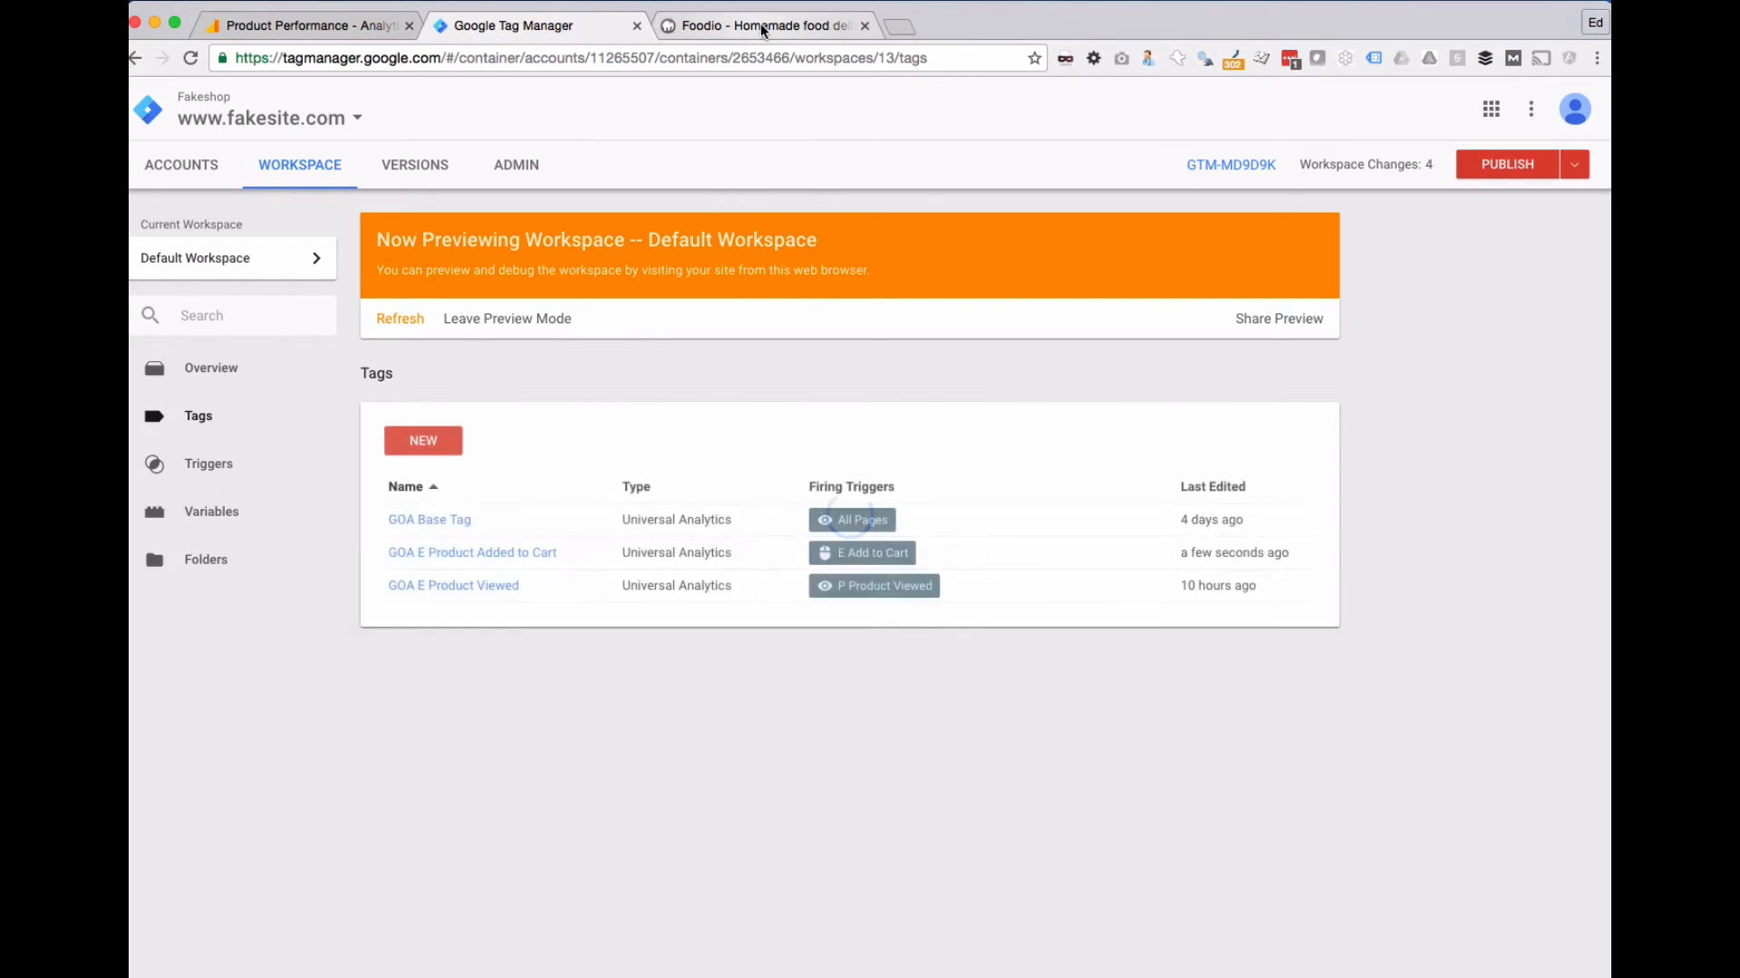
left_click(759, 23)
key("super+r")
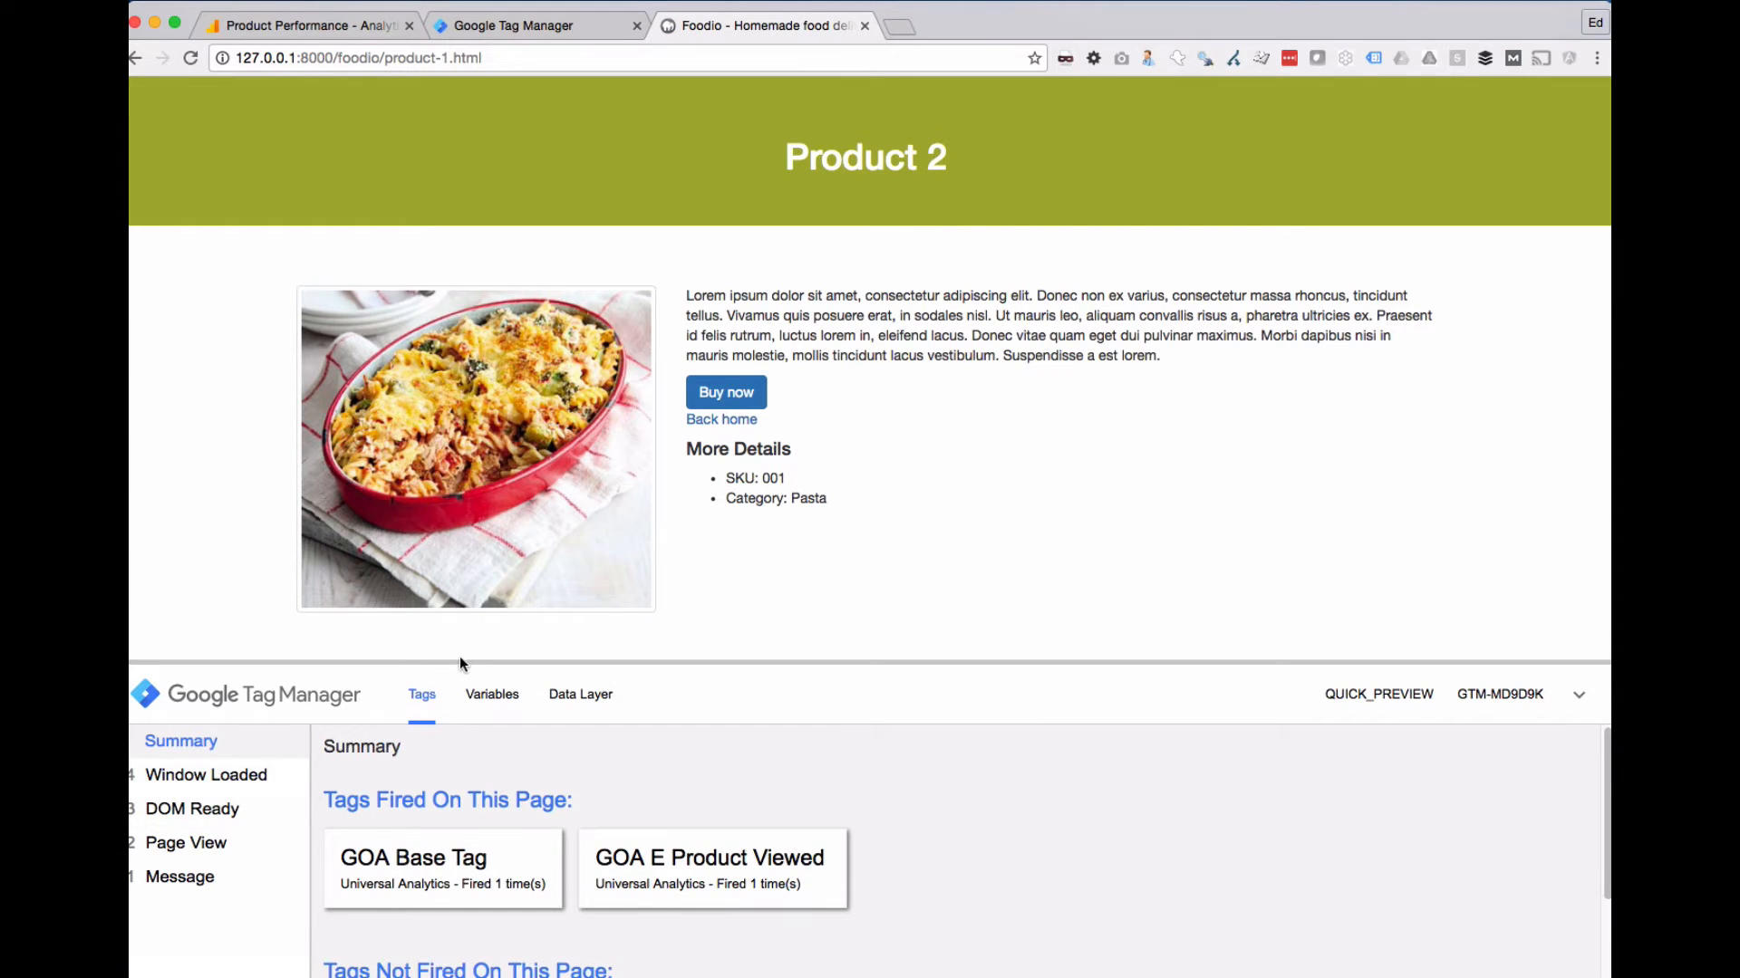
- Enlarge the debug pane, examine the GOA E Product Added to Cart tag's properties and ecommerce variable data, and return to the summary
left_click_drag(461, 654, 464, 537)
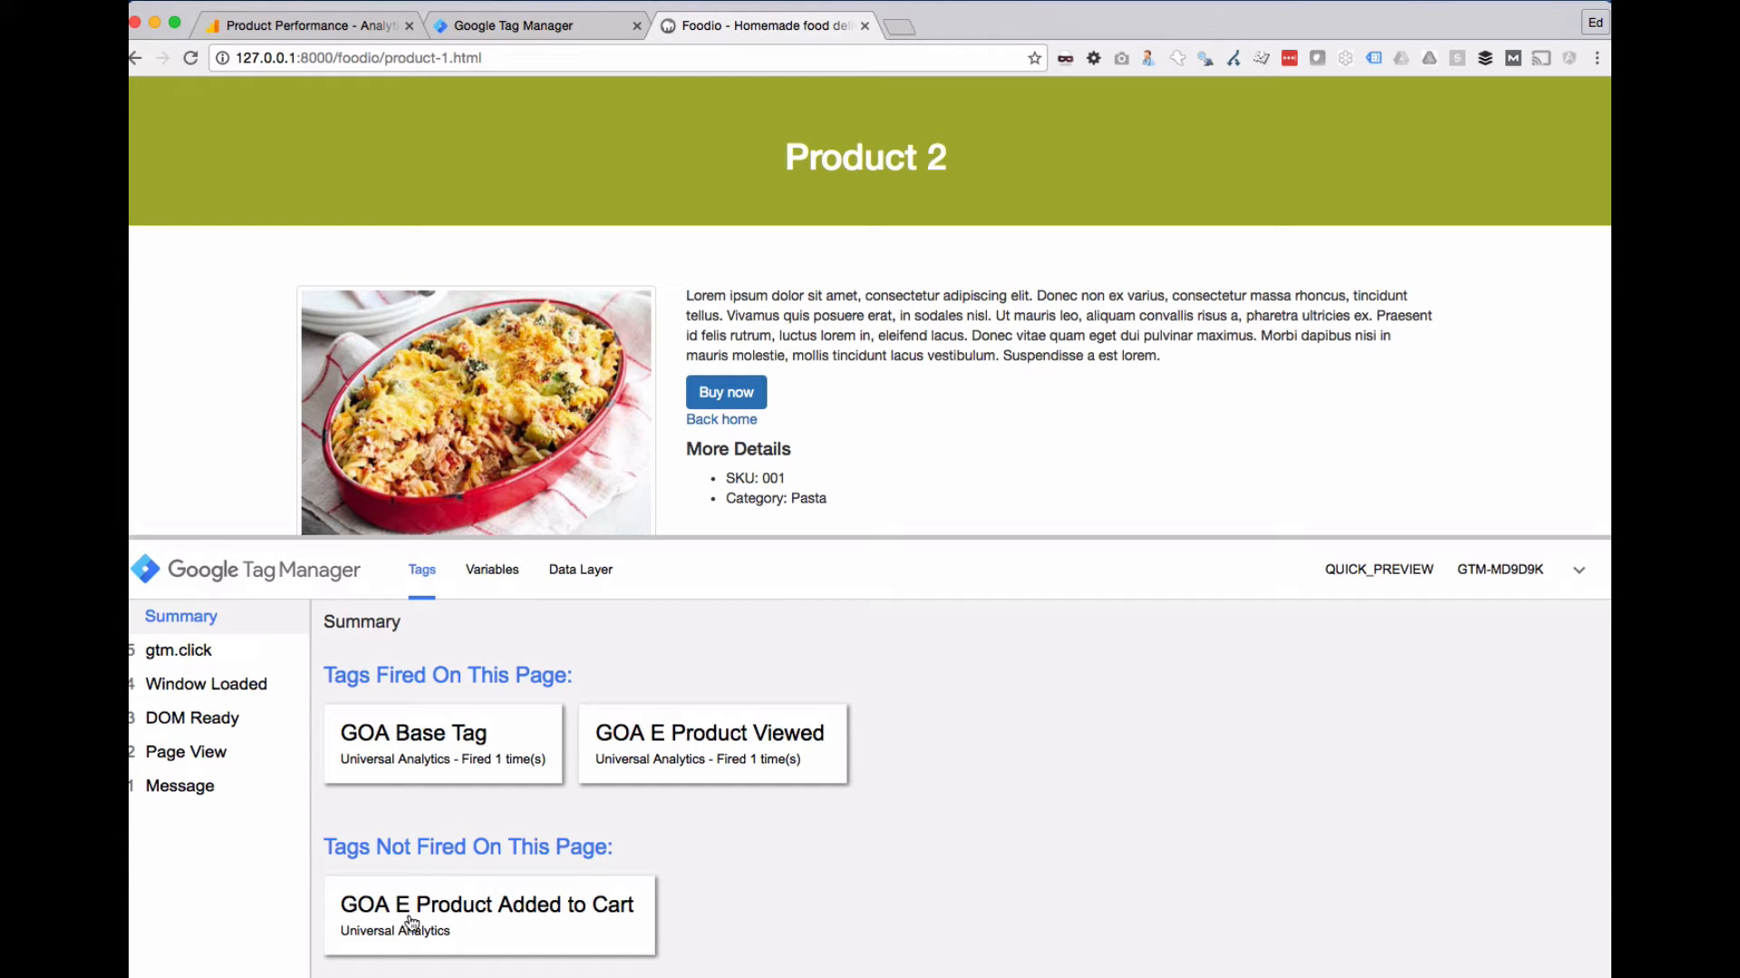
left_click(466, 924)
scroll(593, 884, "down", 10)
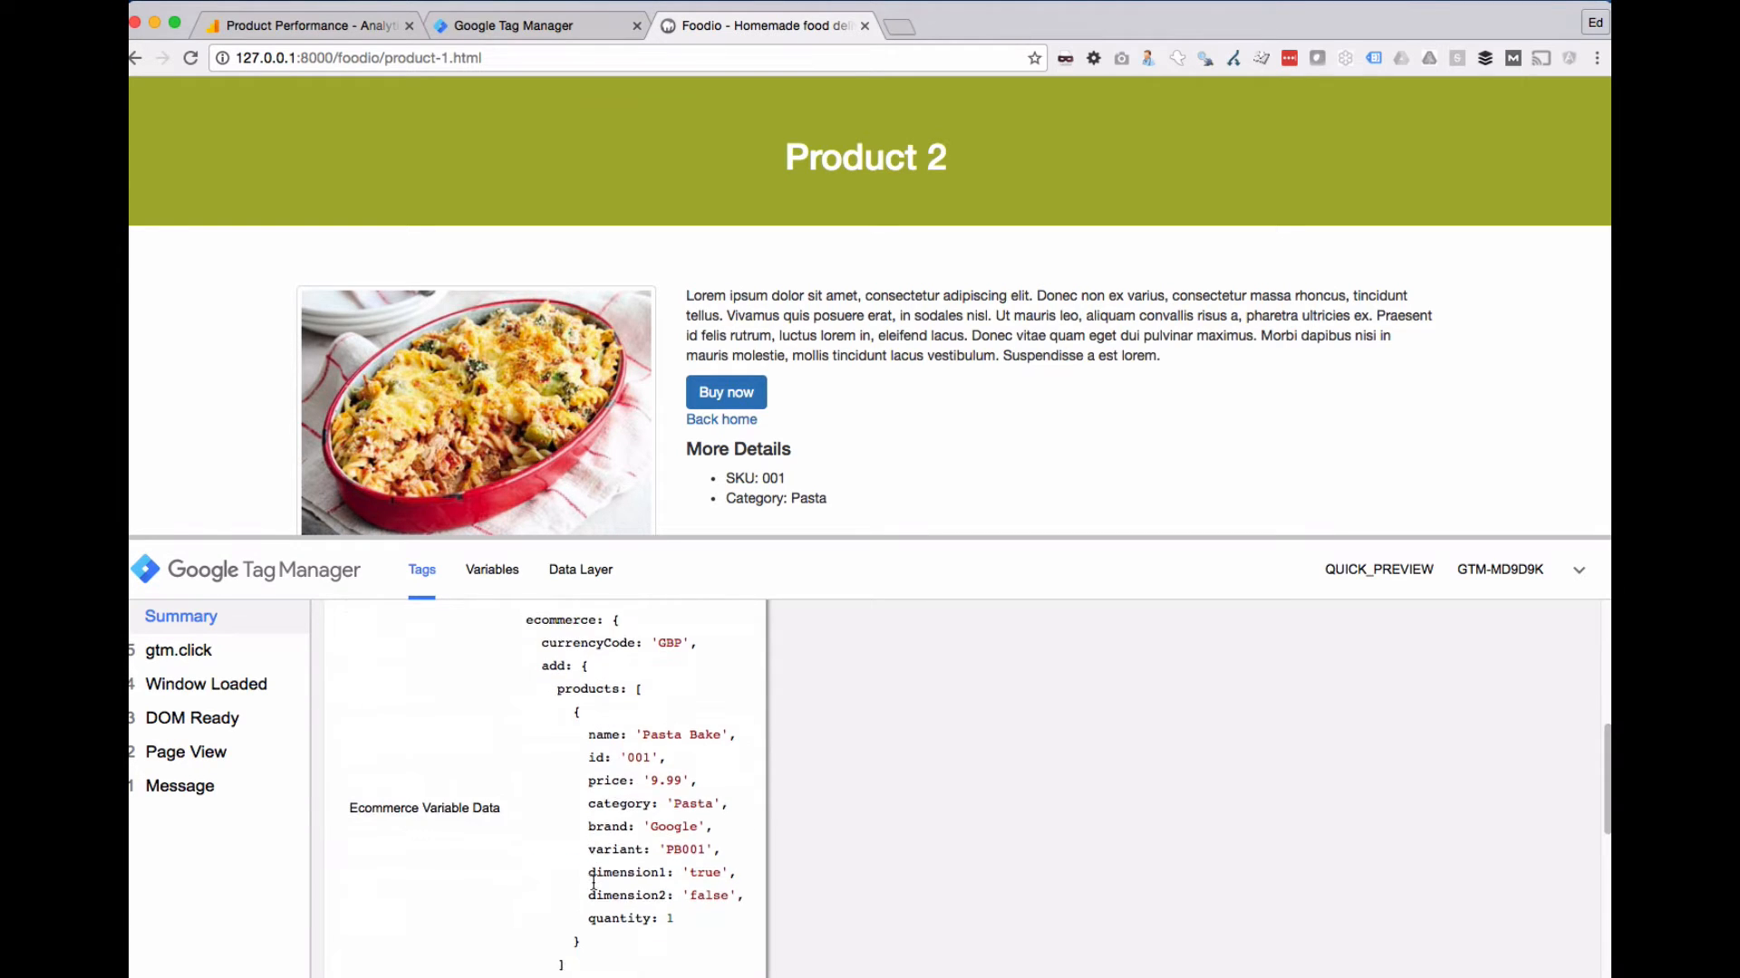
scroll(593, 883, "up", 10)
scroll(544, 870, "down", 10)
scroll(493, 855, "up", 1)
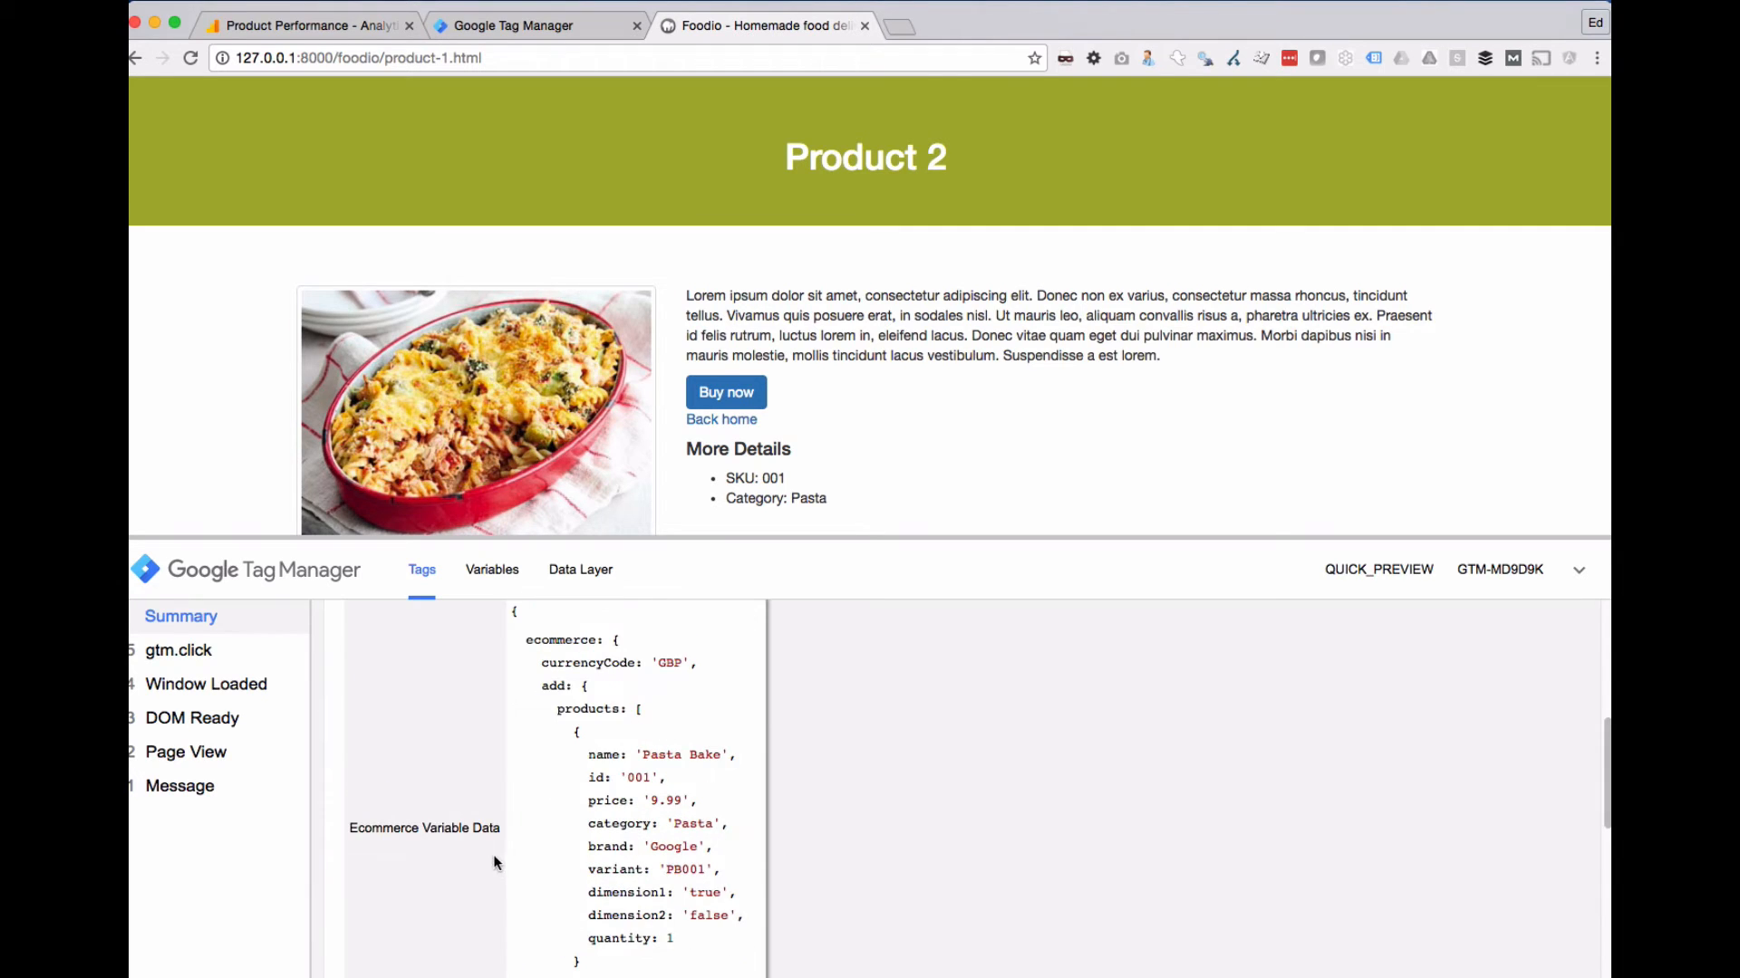
scroll(399, 816, "up", 1)
scroll(507, 816, "down", 1)
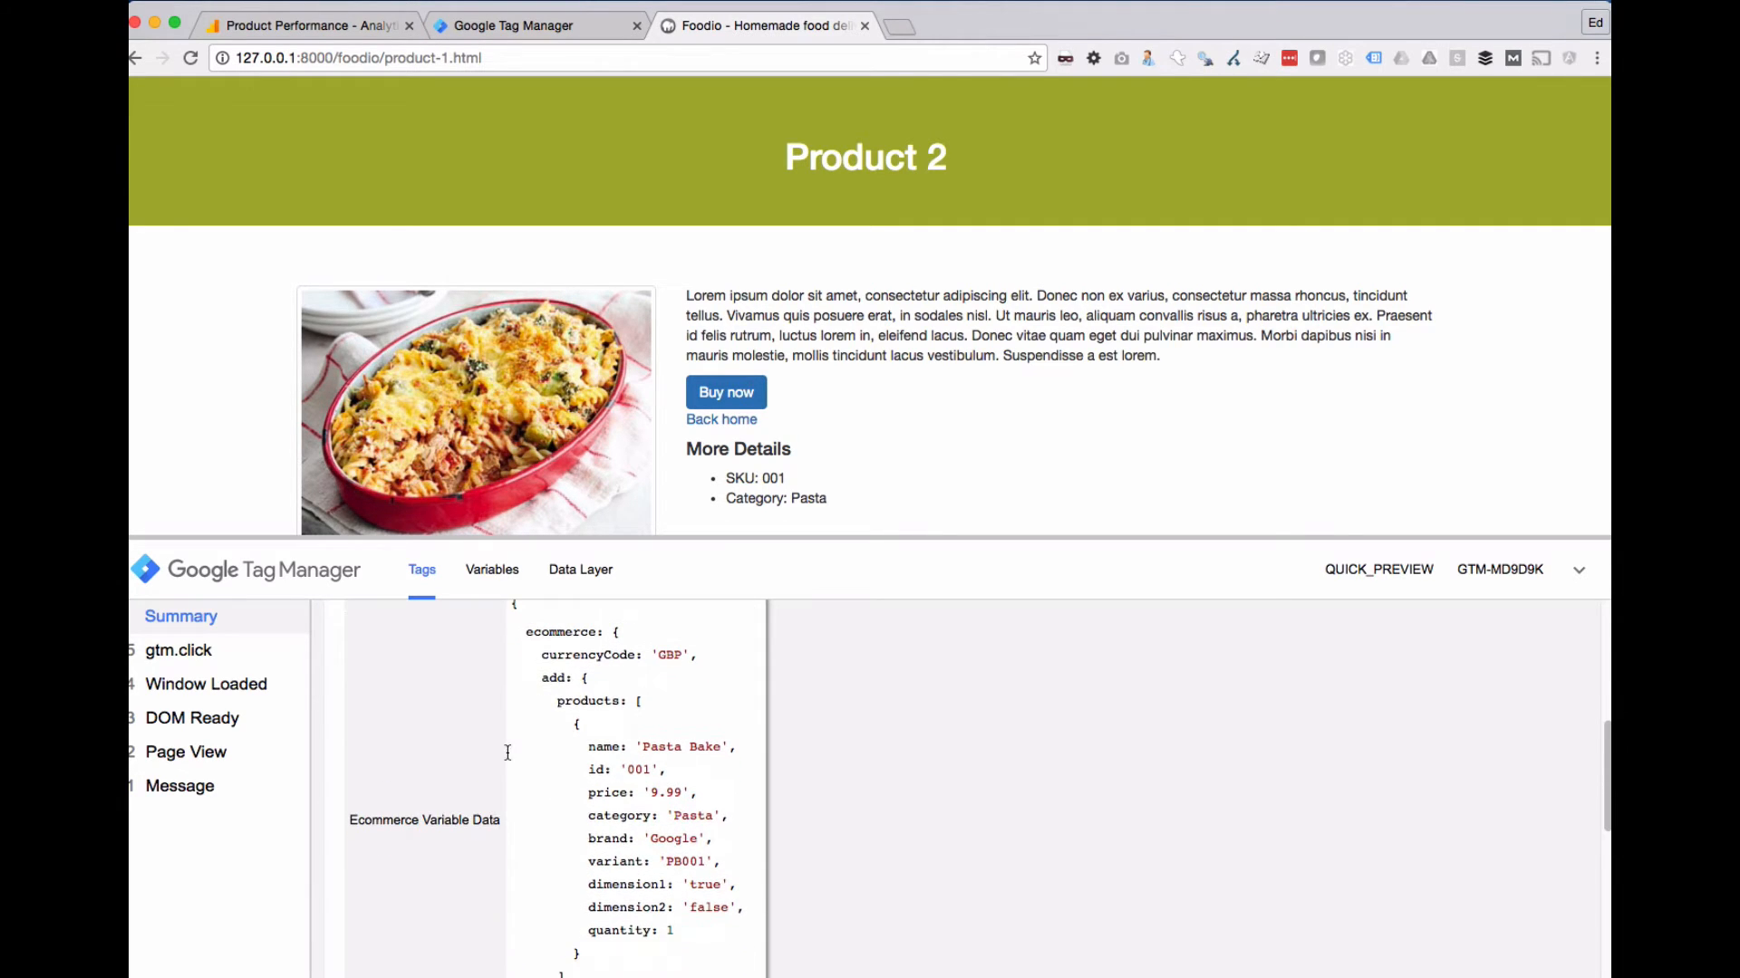
left_click_drag(557, 696, 679, 923)
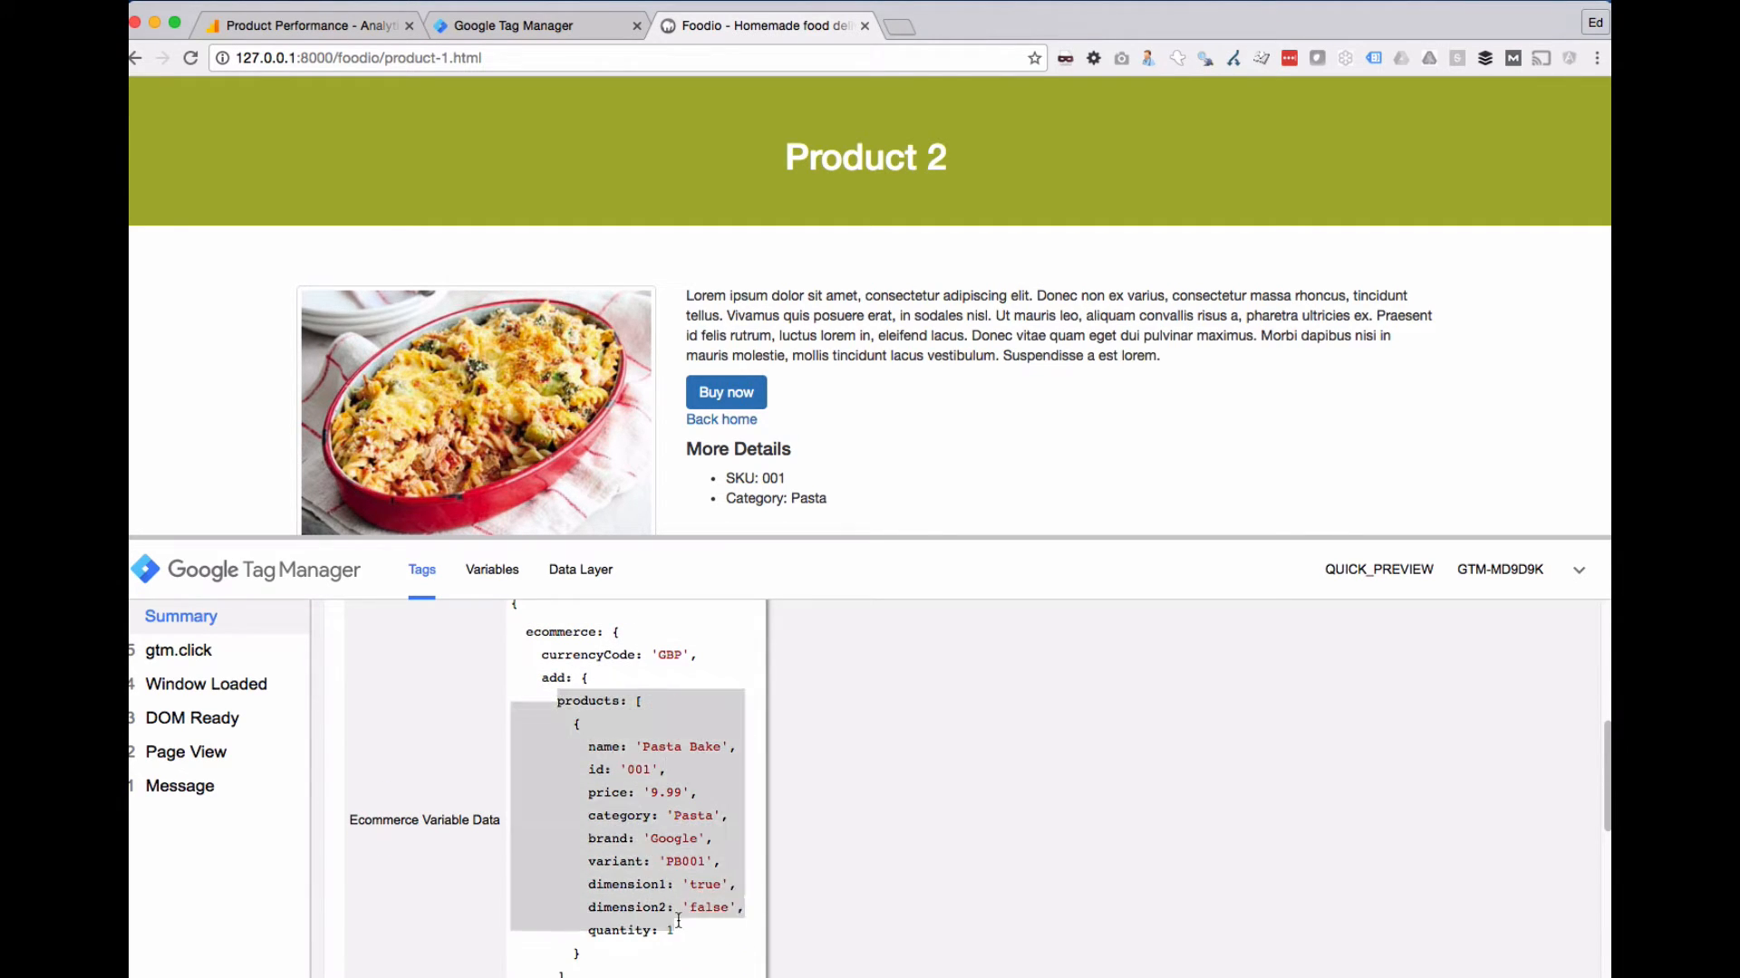
left_click(686, 932)
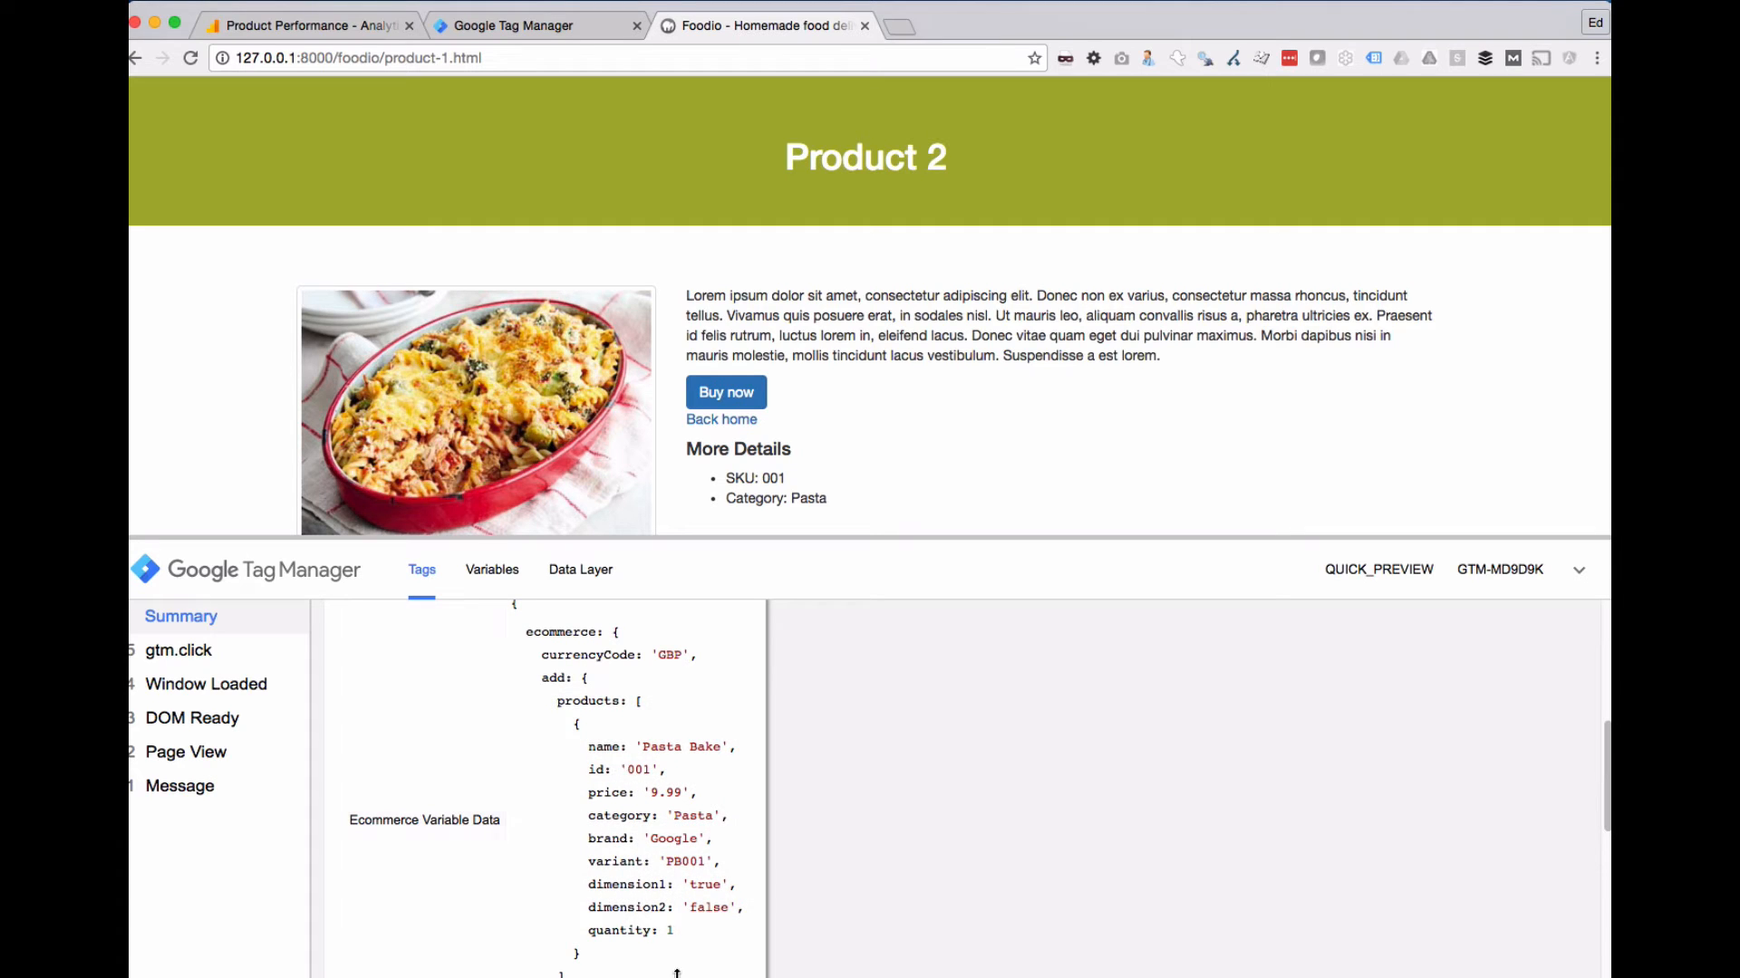
scroll(667, 860, "down", 2)
scroll(665, 858, "down", 3)
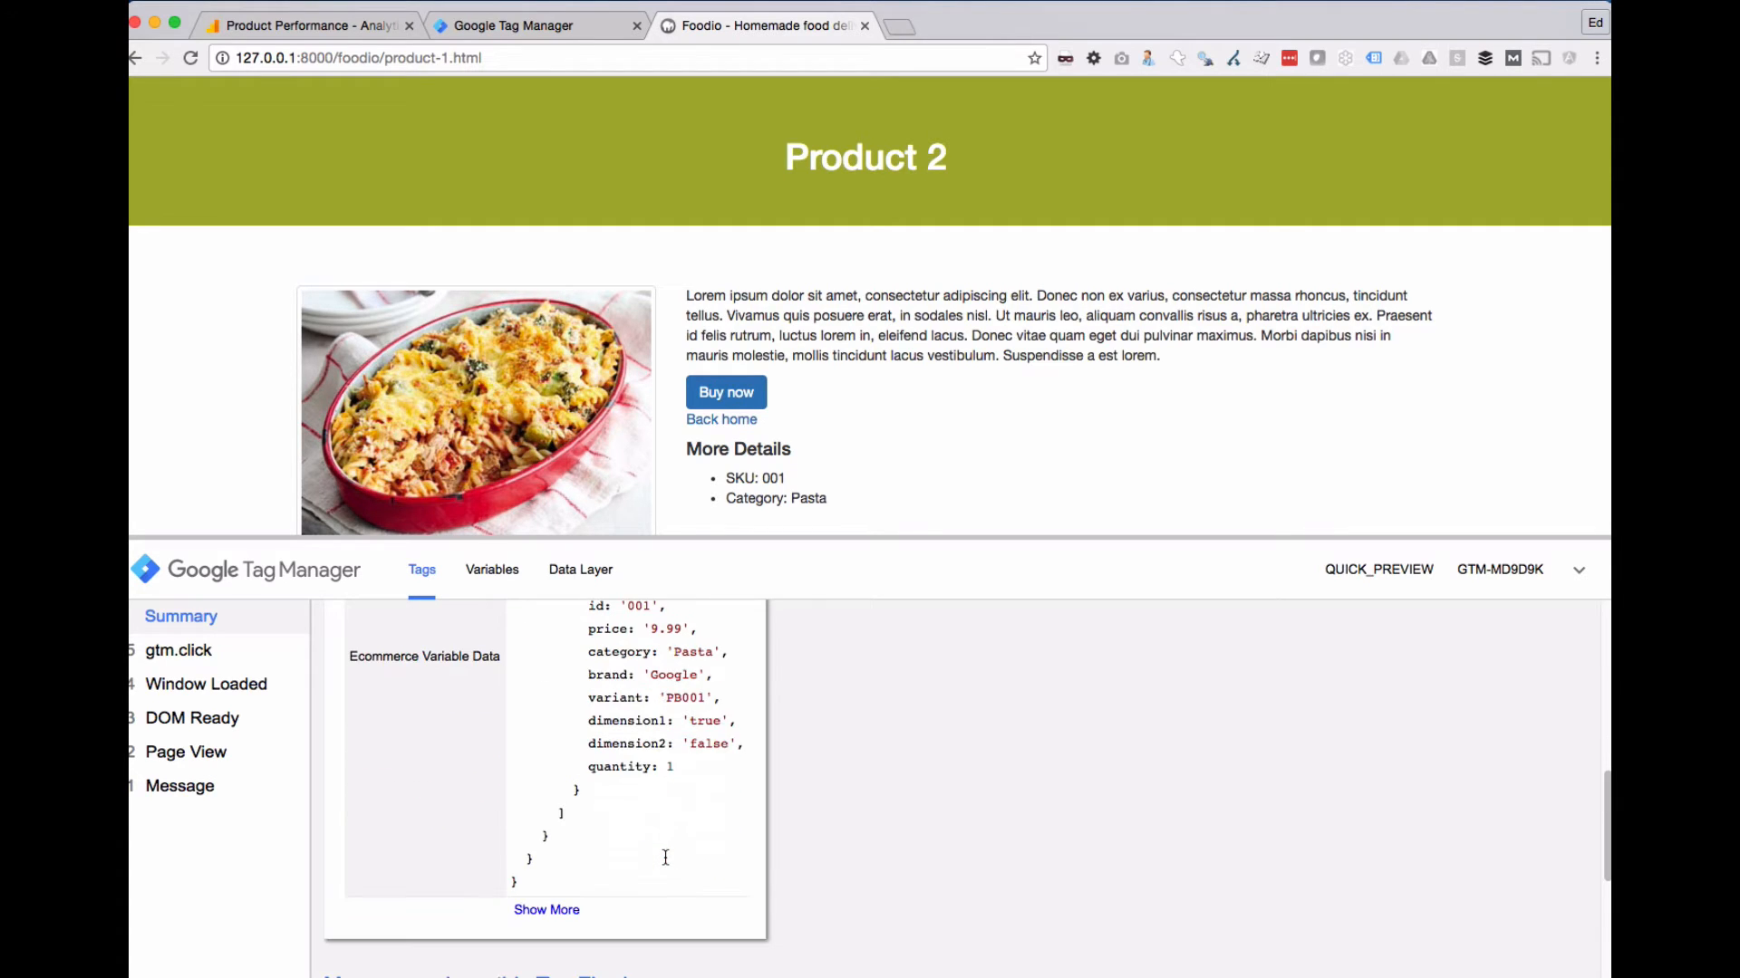
scroll(666, 852, "up", 6)
scroll(638, 820, "down", 1)
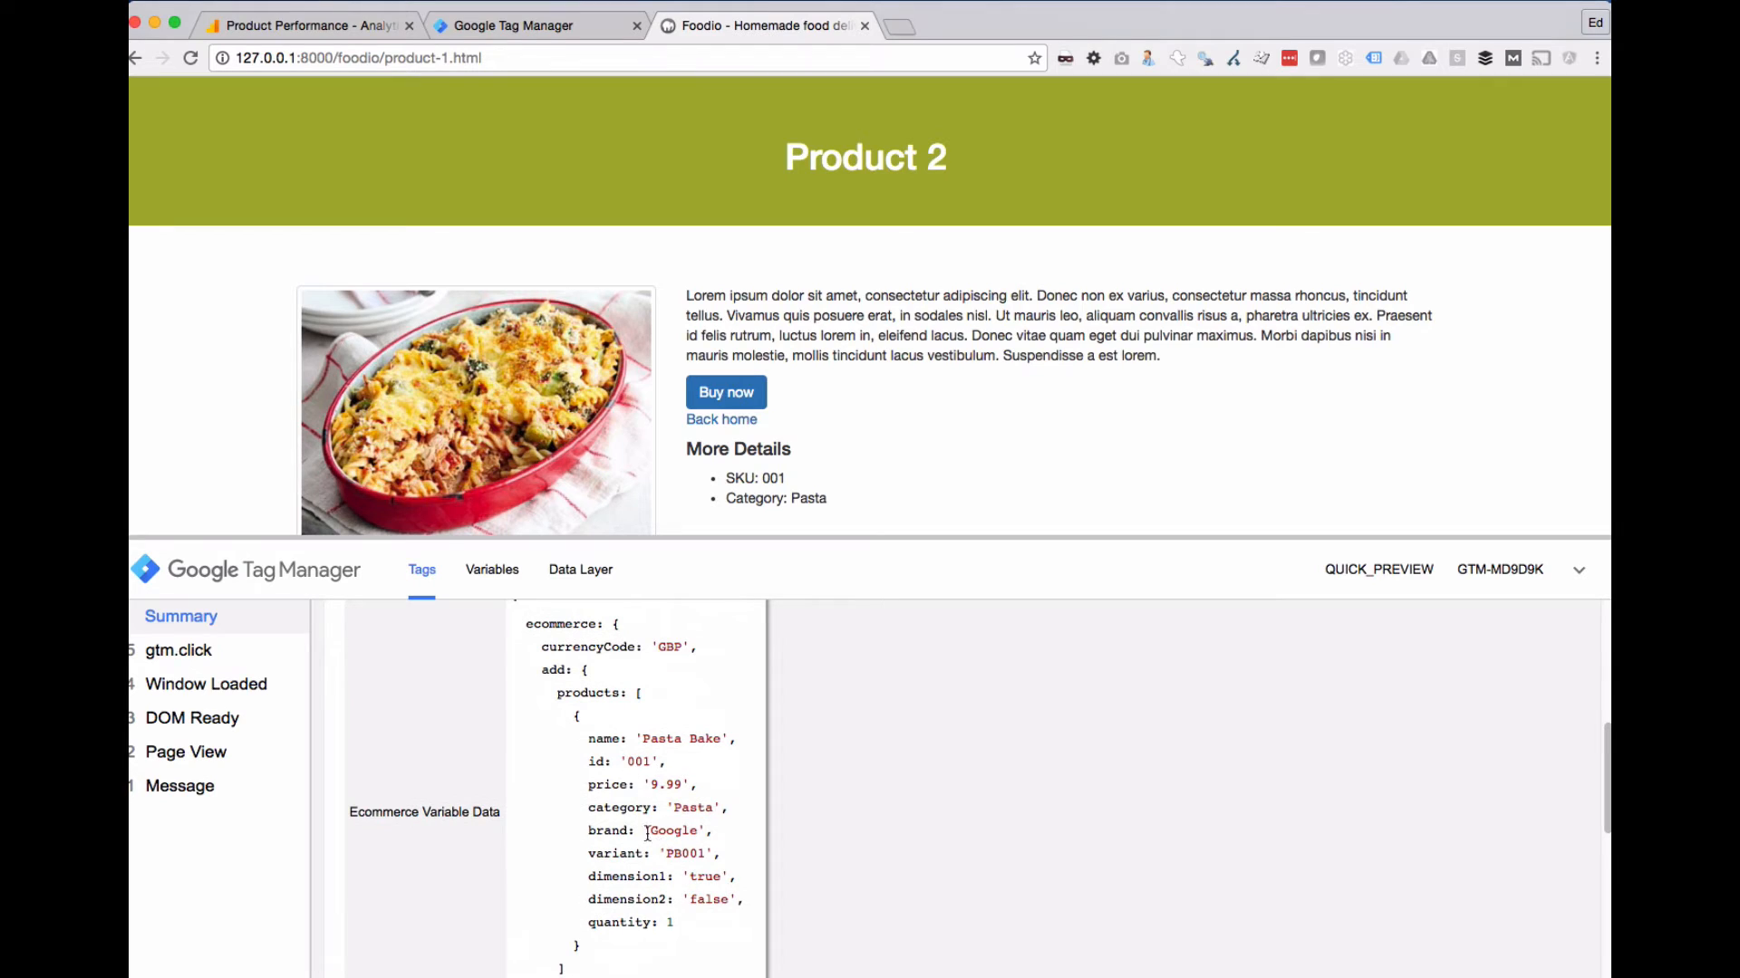
scroll(580, 634, "up", 4)
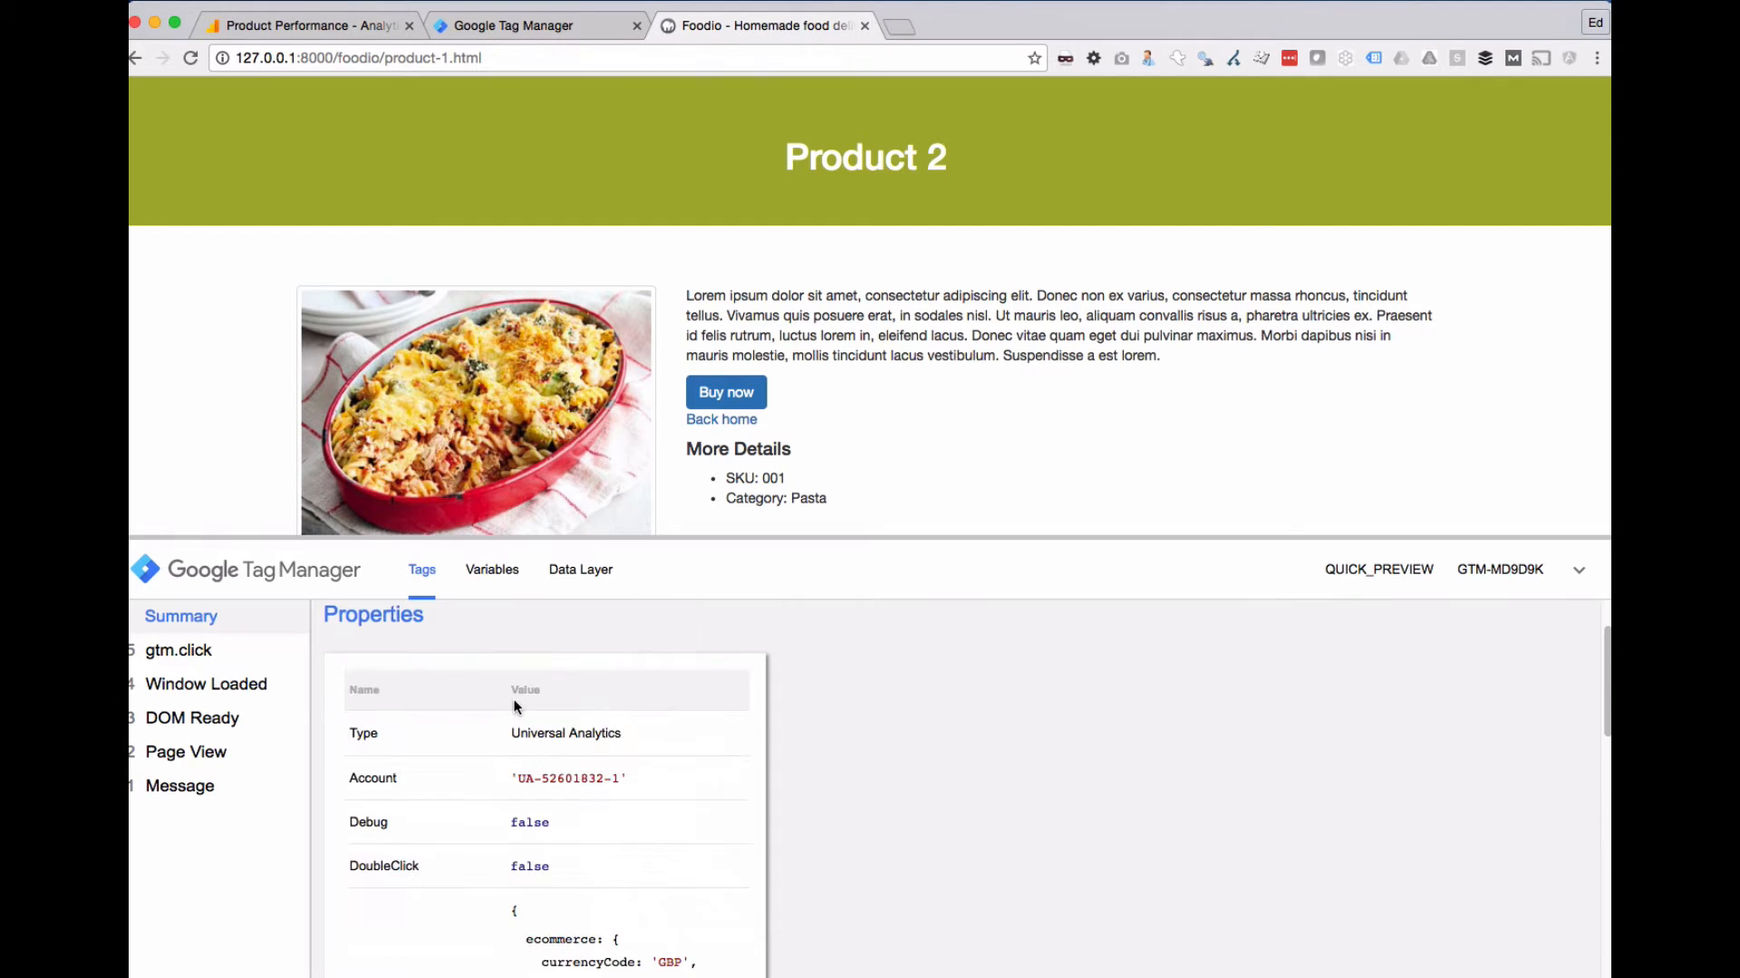
left_click(203, 620)
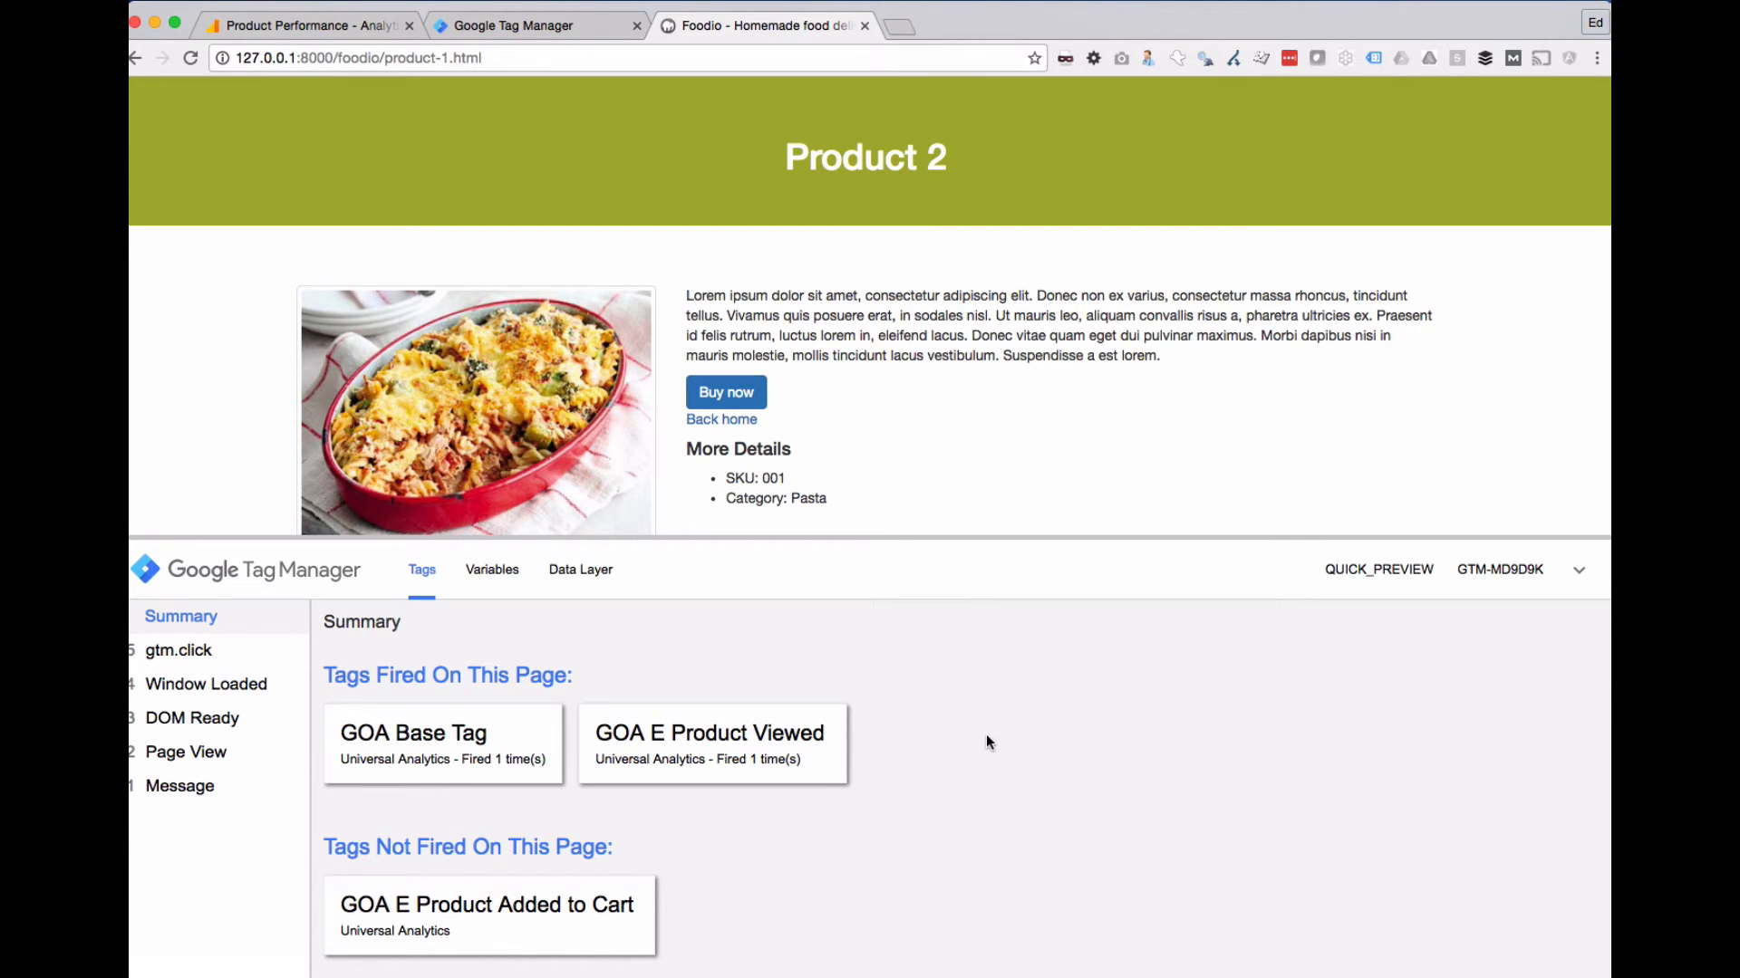
- Buy the pasta product, return to the Foodio home page and open the Roast Chicken item with an enlarged debug pane
left_click(736, 398)
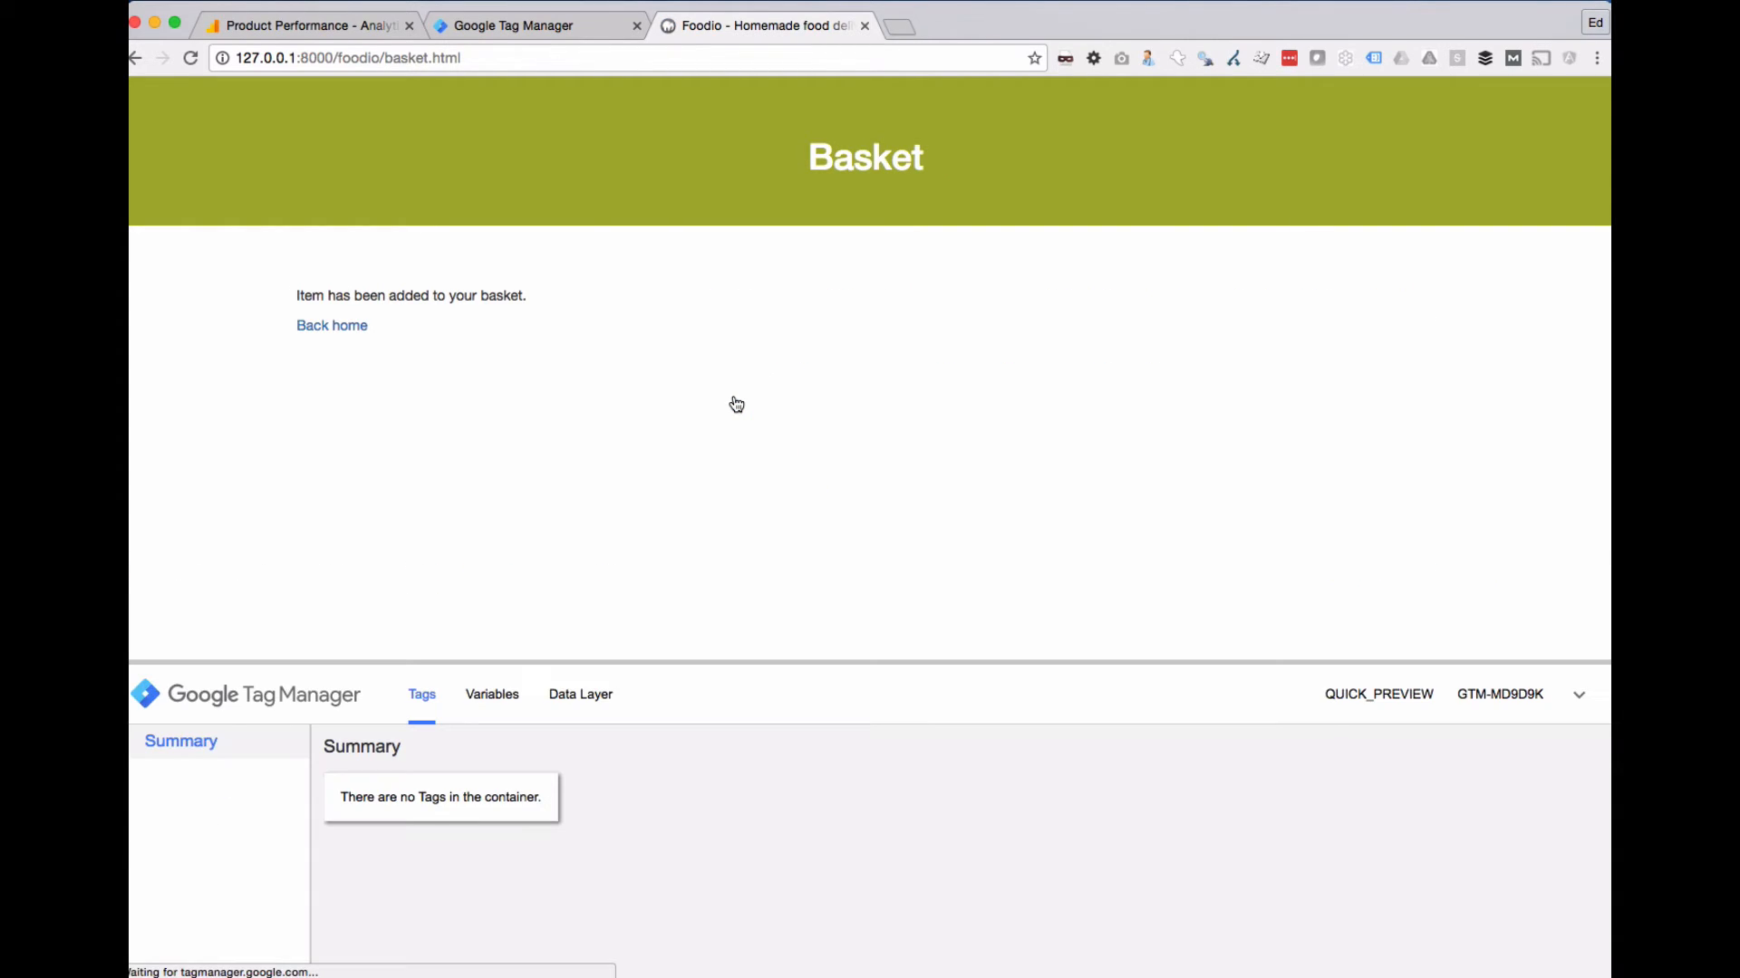
left_click(345, 326)
scroll(634, 521, "down", 5)
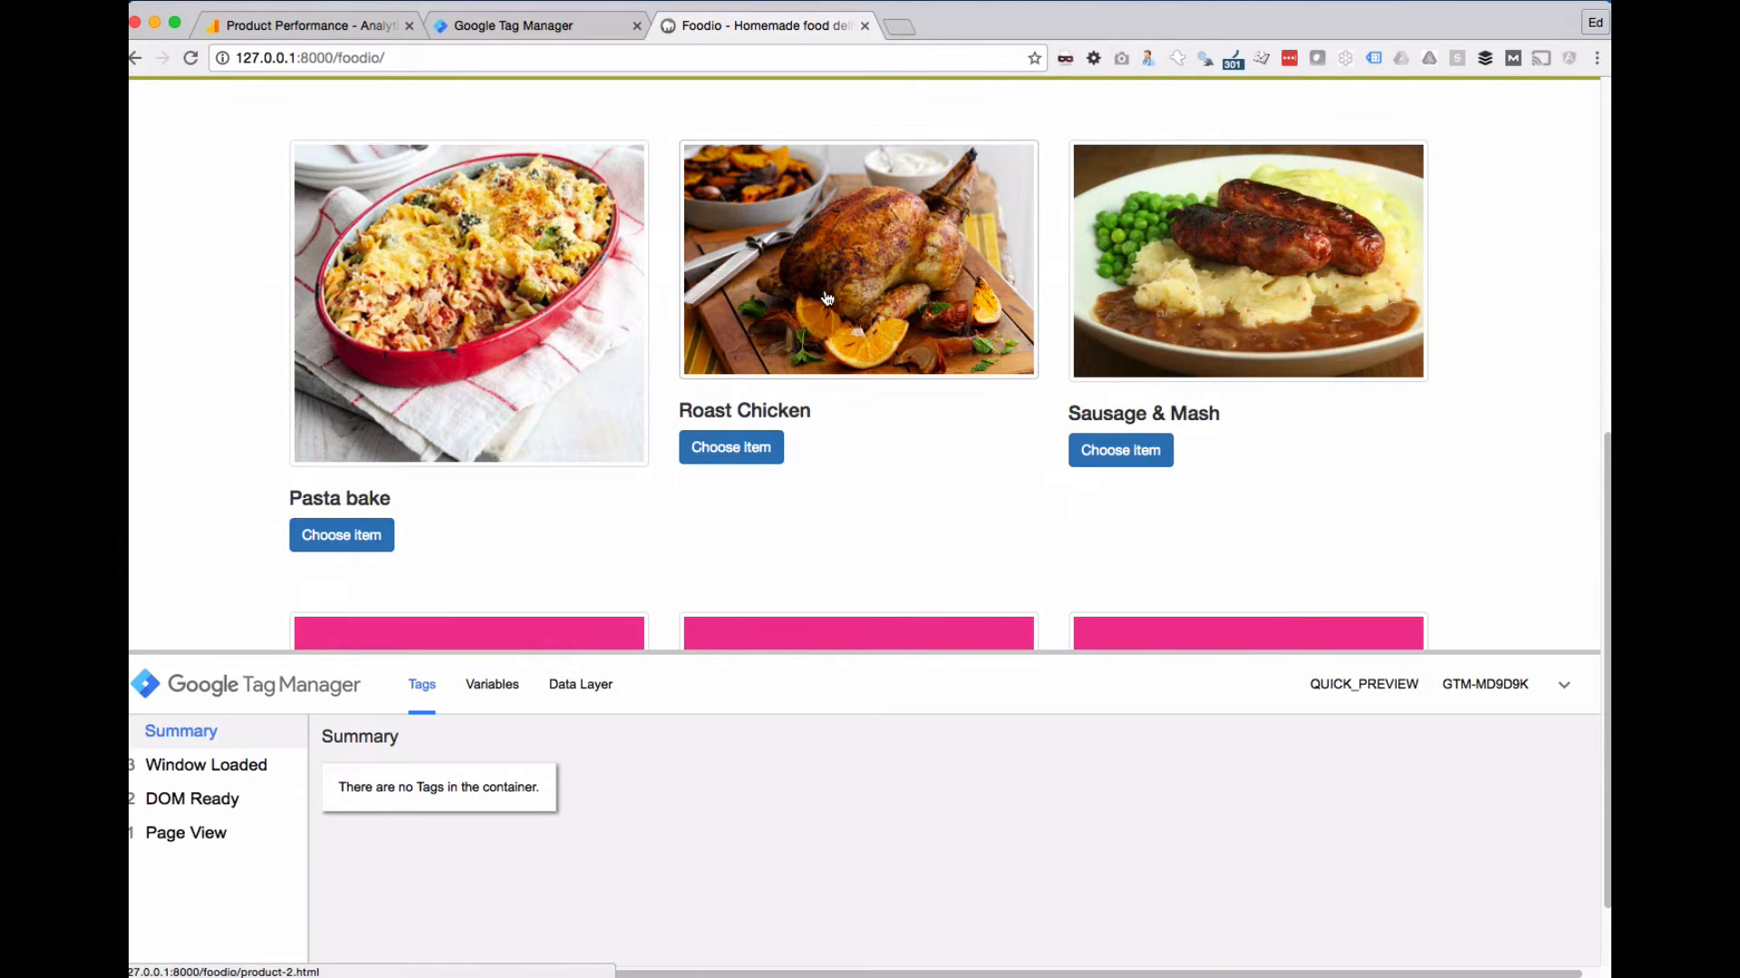
left_click(726, 446)
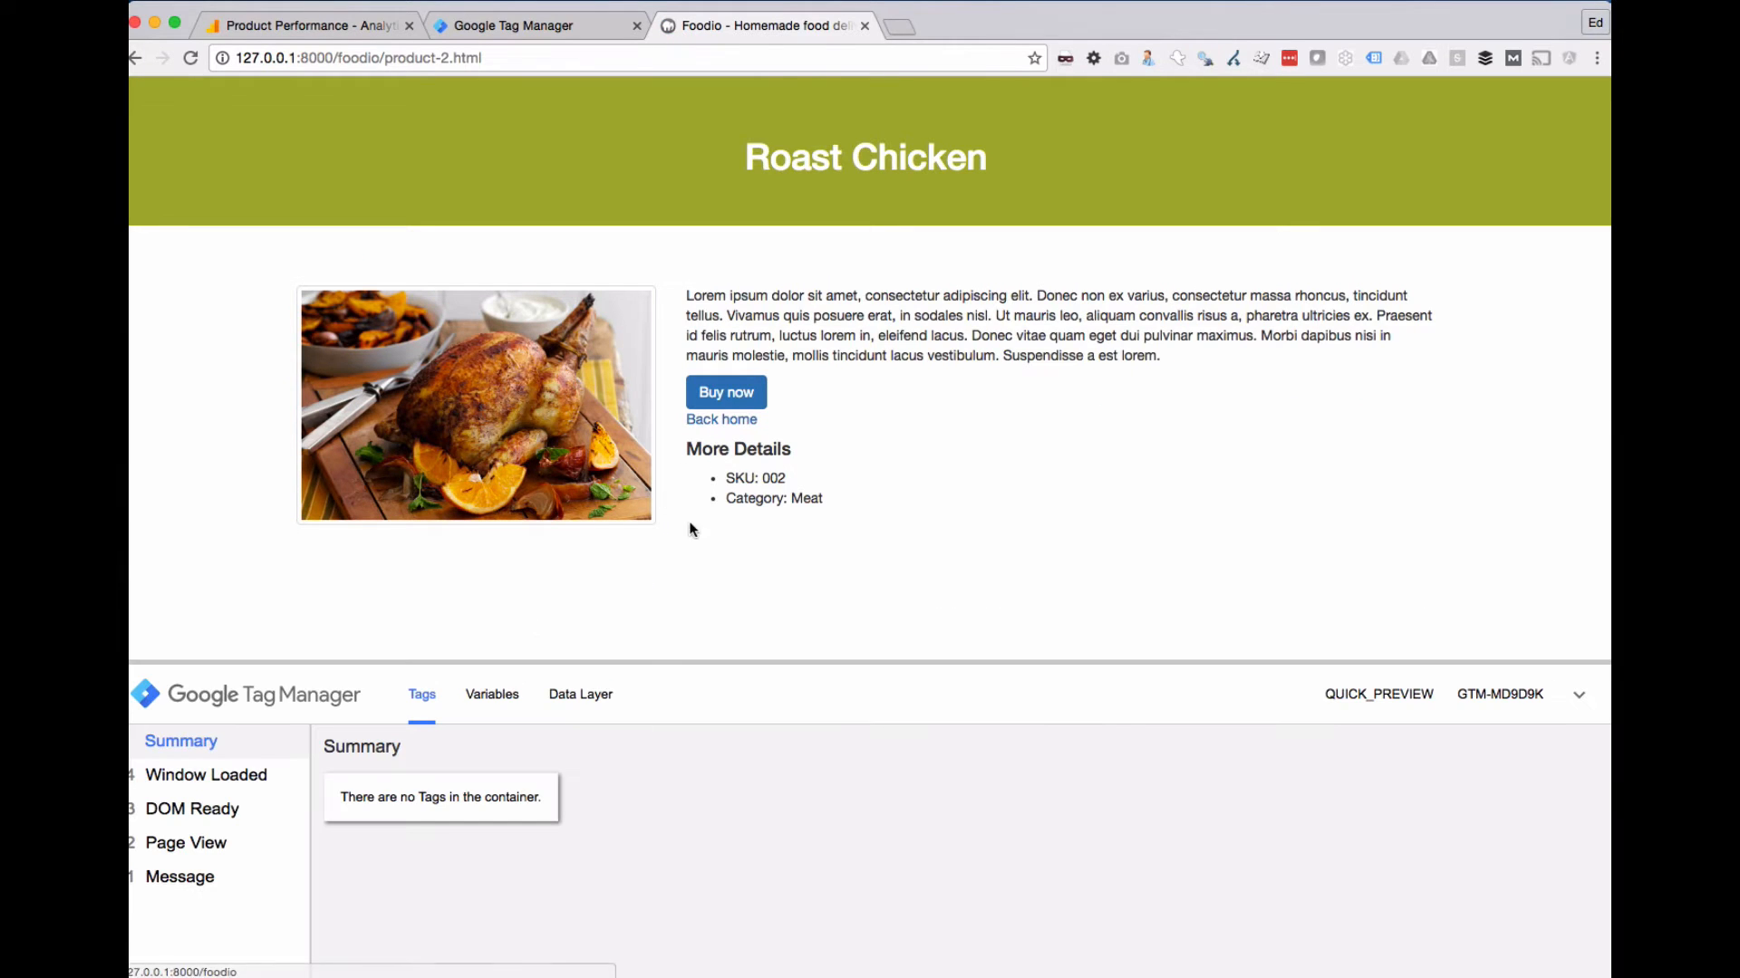
left_click_drag(577, 664, 577, 541)
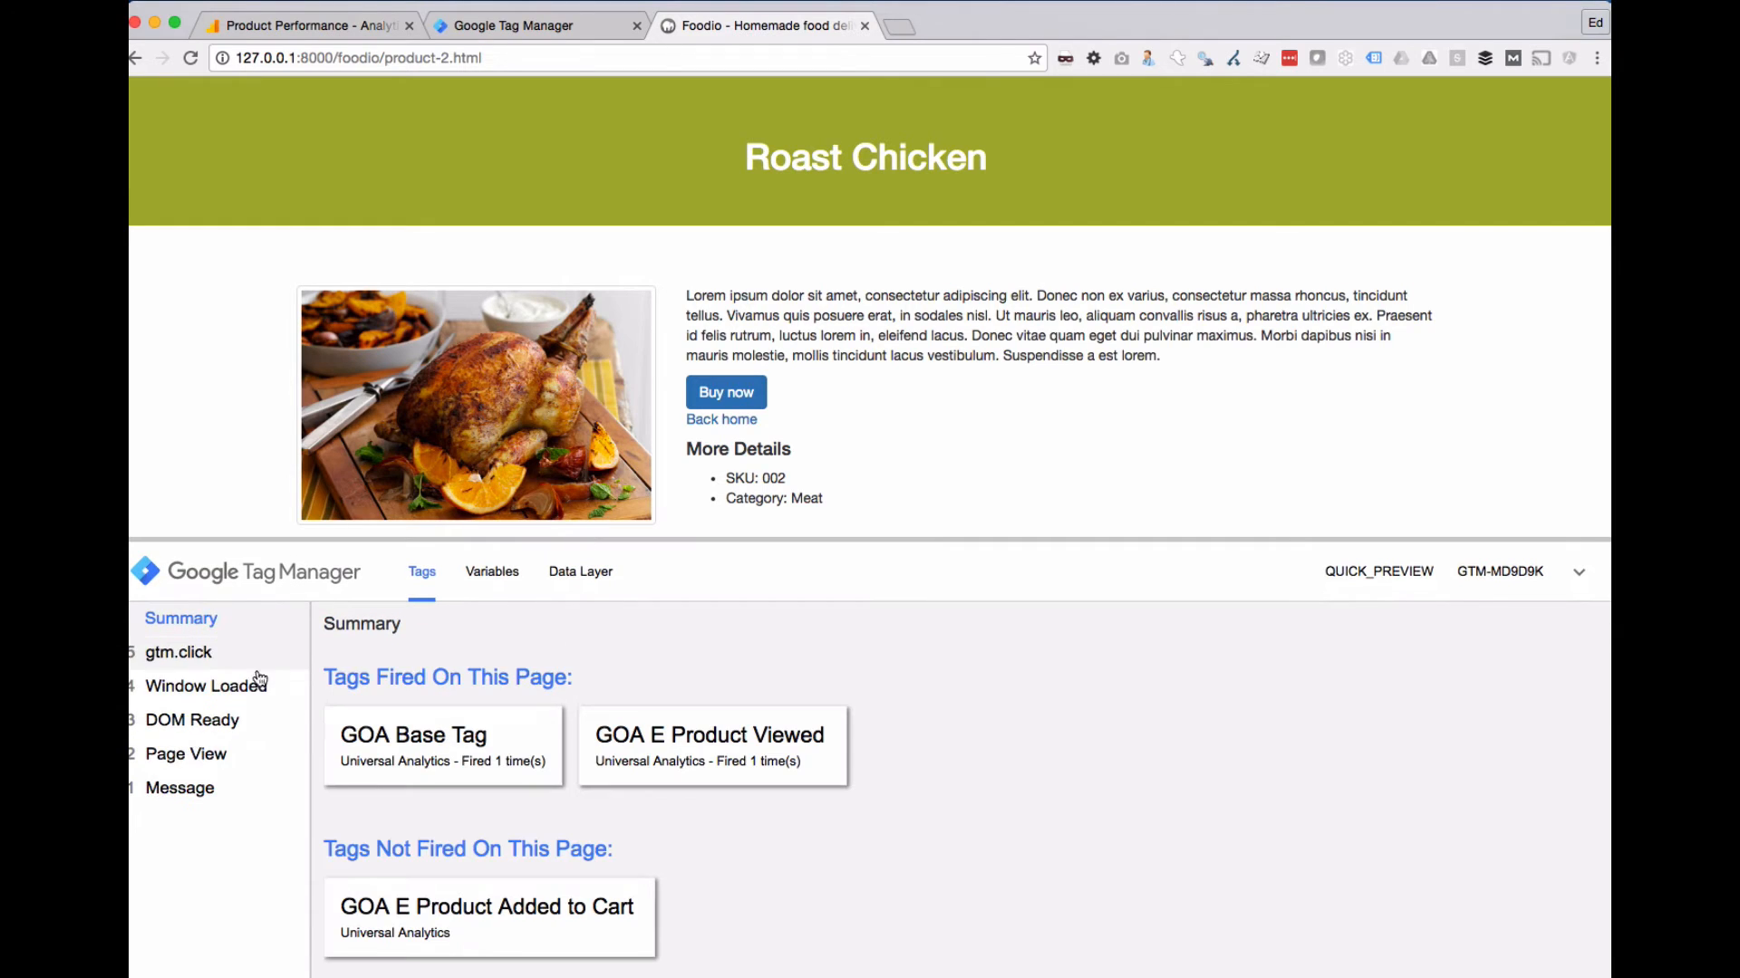
- Buy the Roast Chicken and go back from the basket to the product list on the home page
left_click(728, 396)
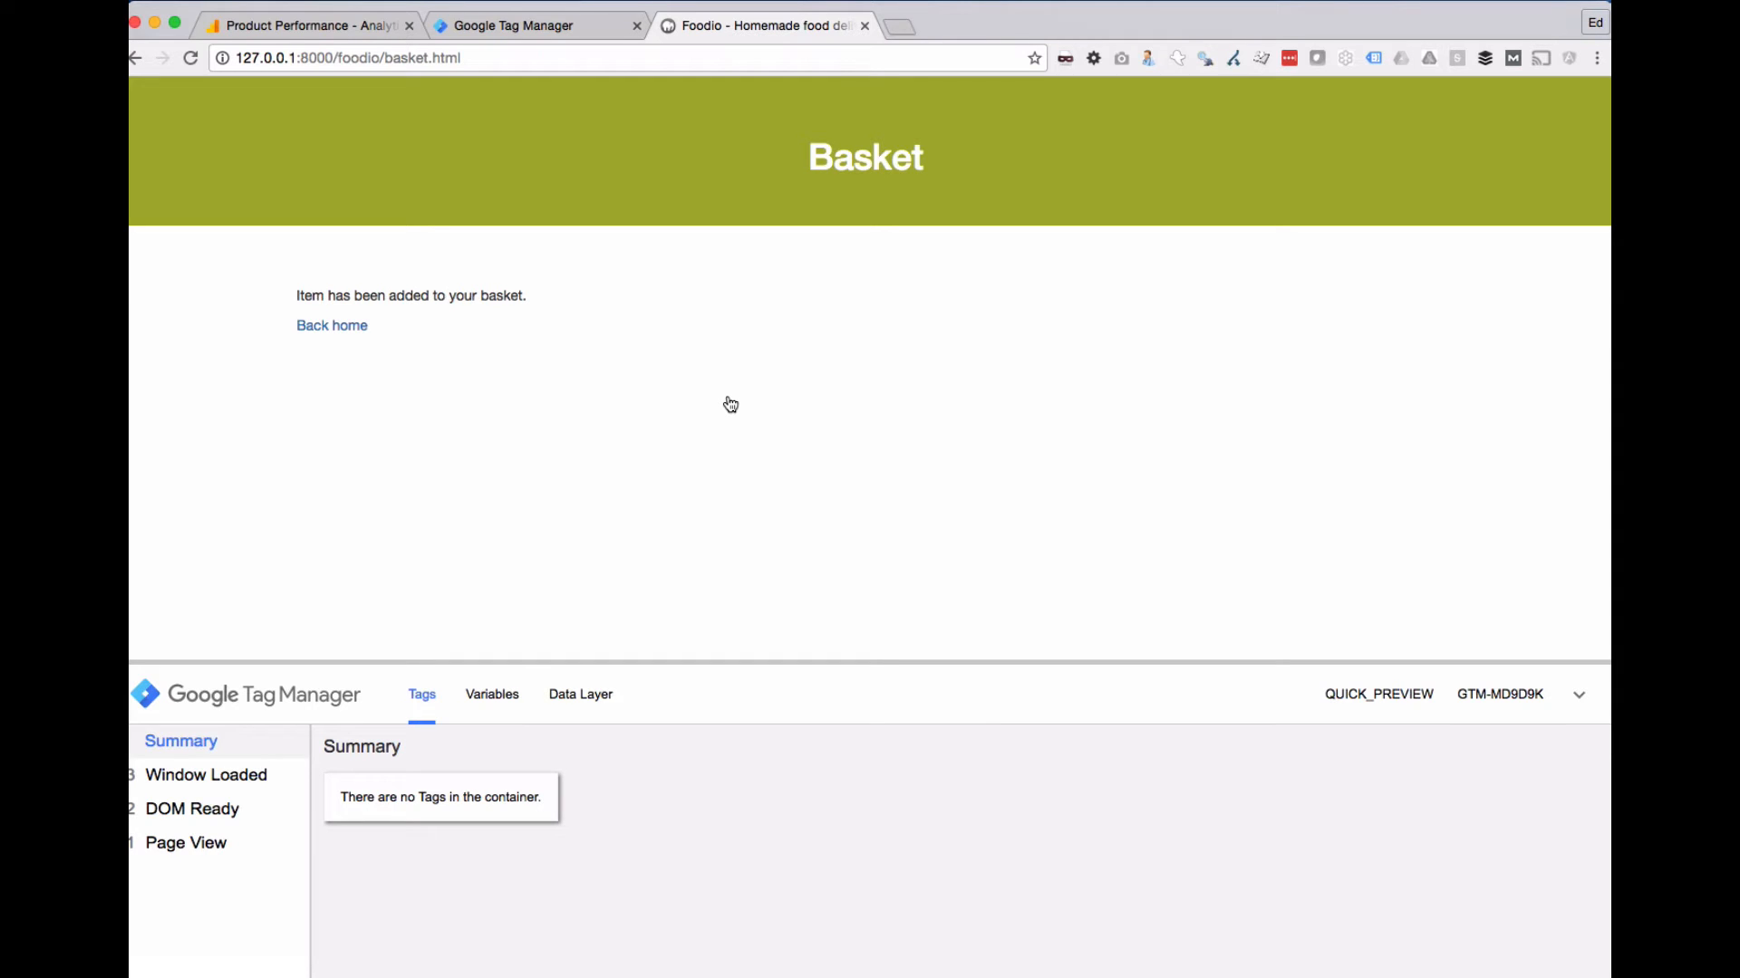
left_click(333, 327)
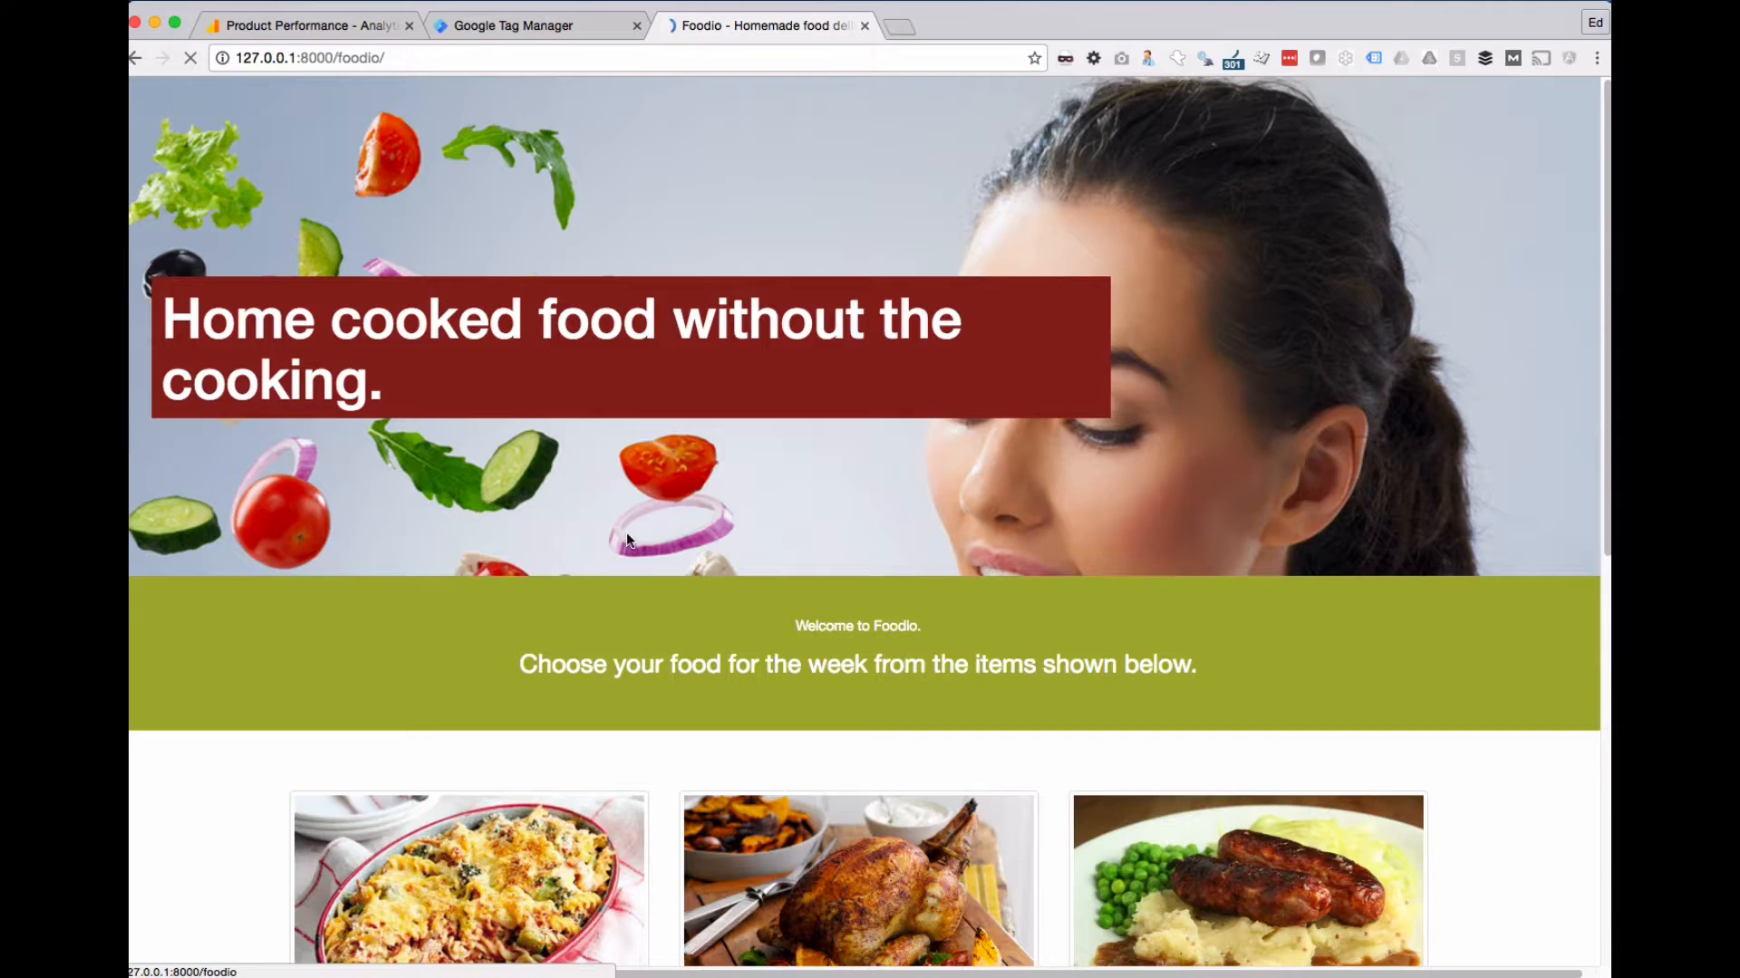
scroll(654, 606, "down", 5)
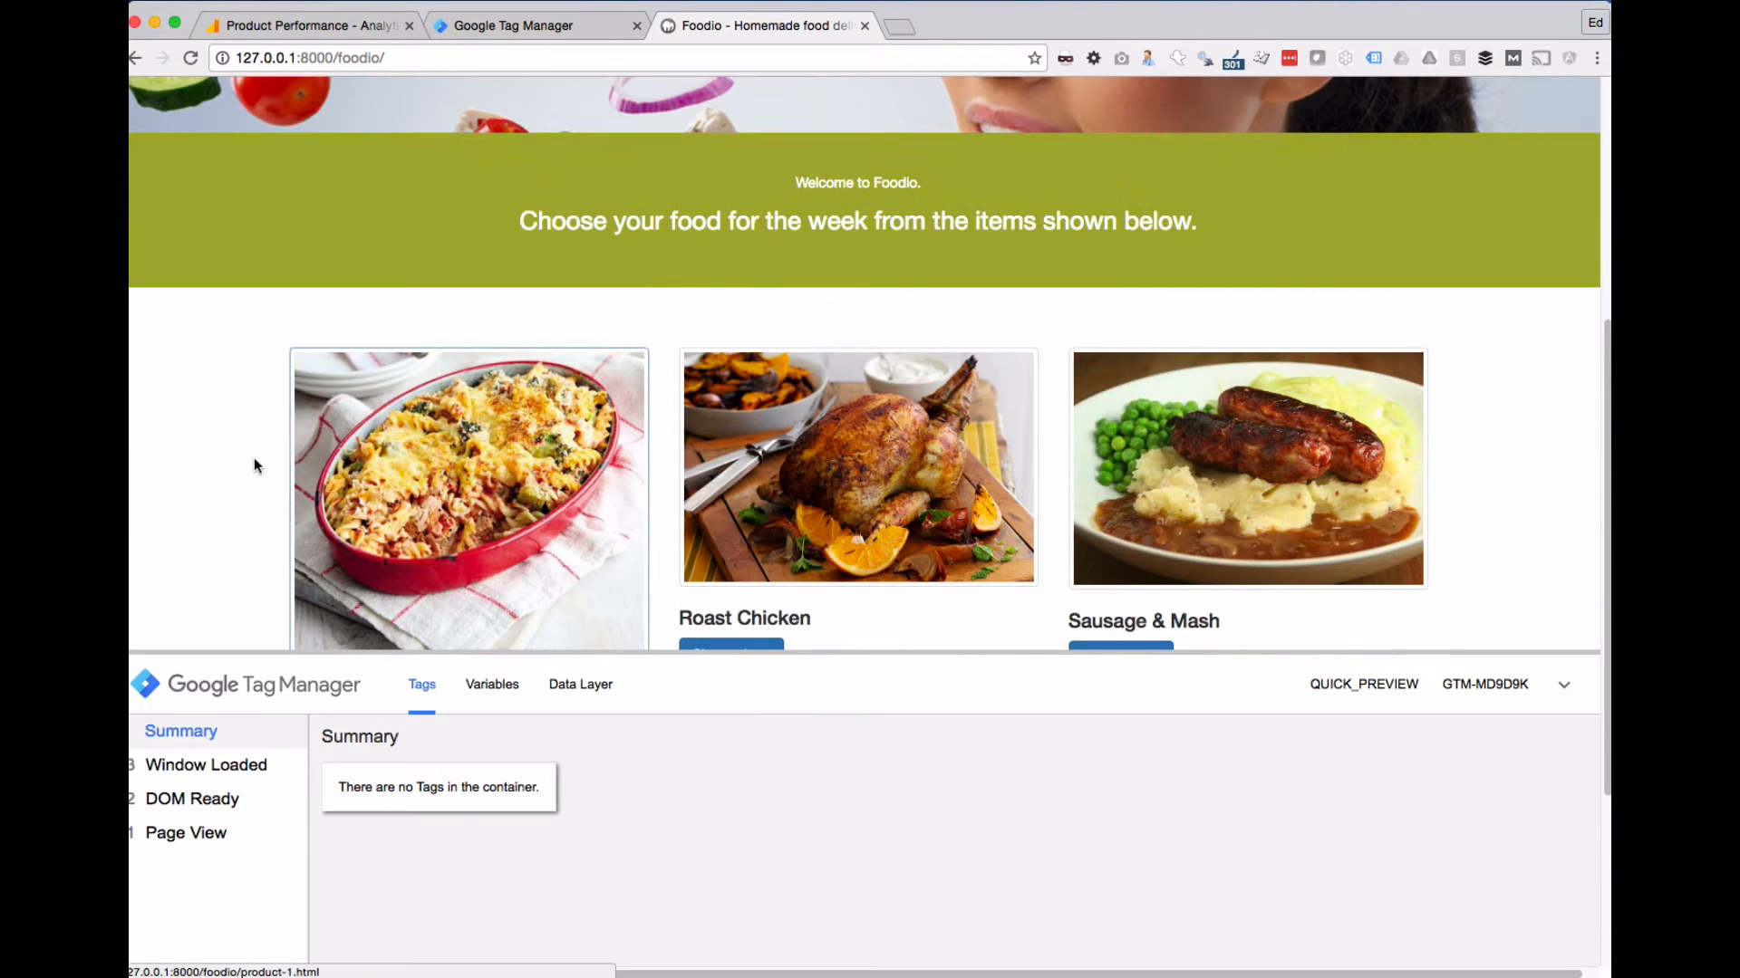
- Open the developer tools' network log, filter the requests by "collect" and load the Roast Chicken product page
right_click(235, 381)
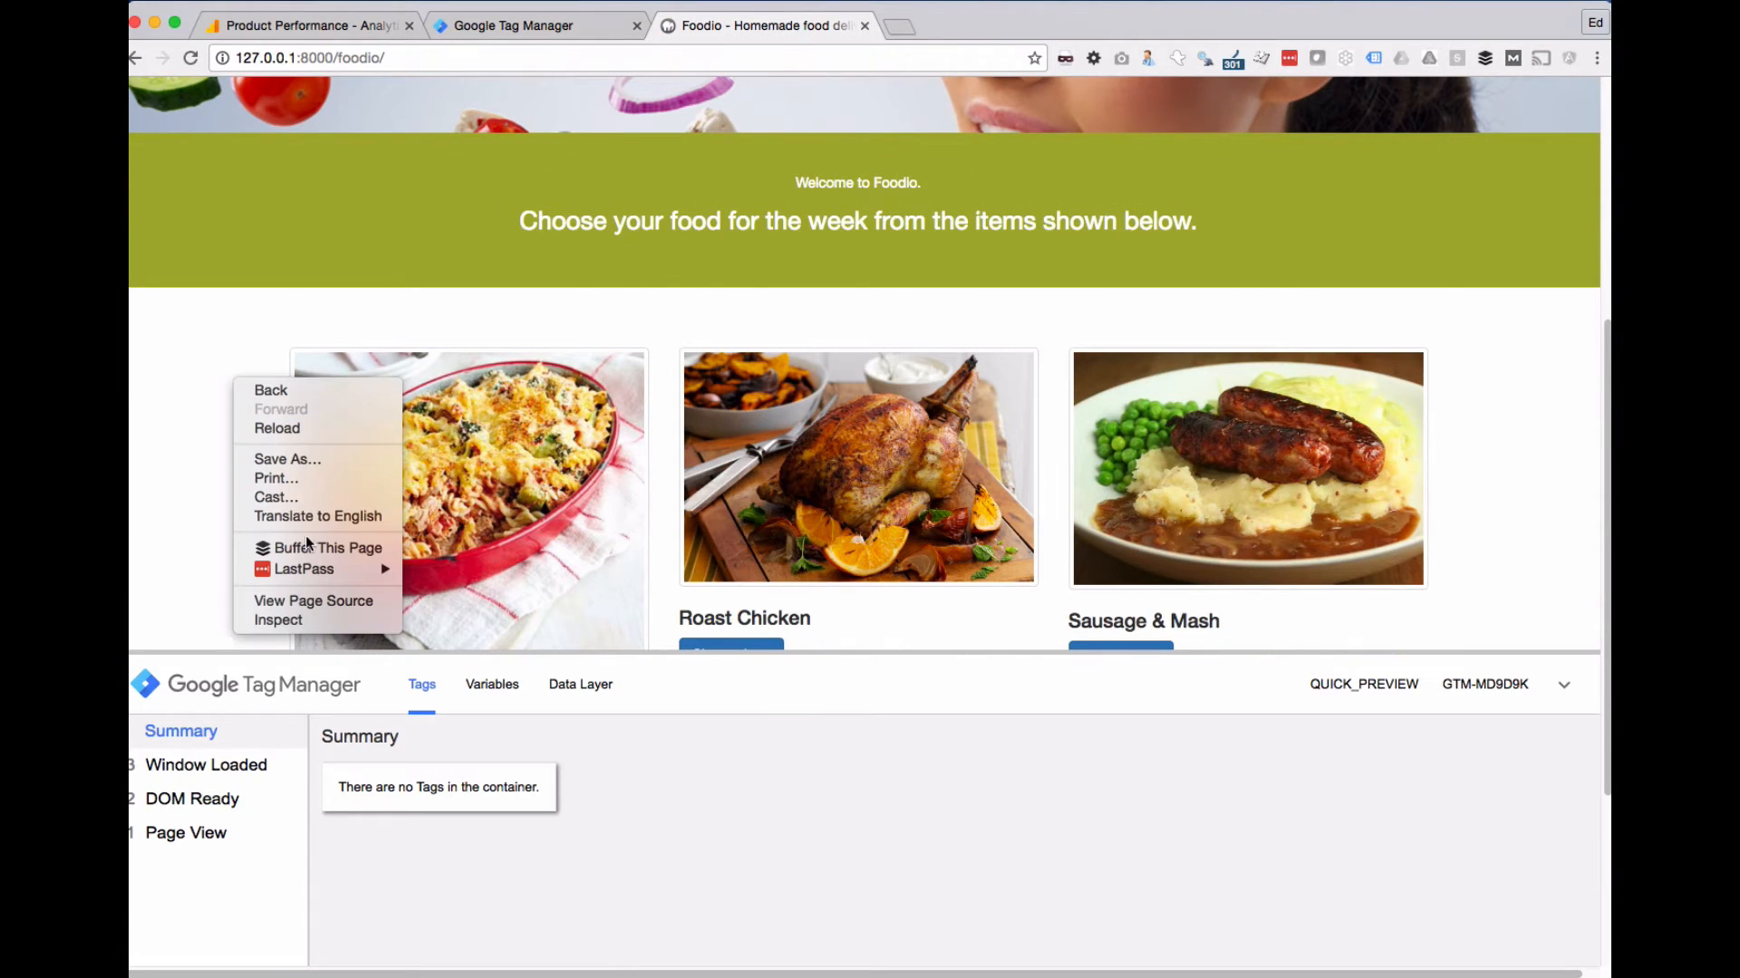
left_click(327, 625)
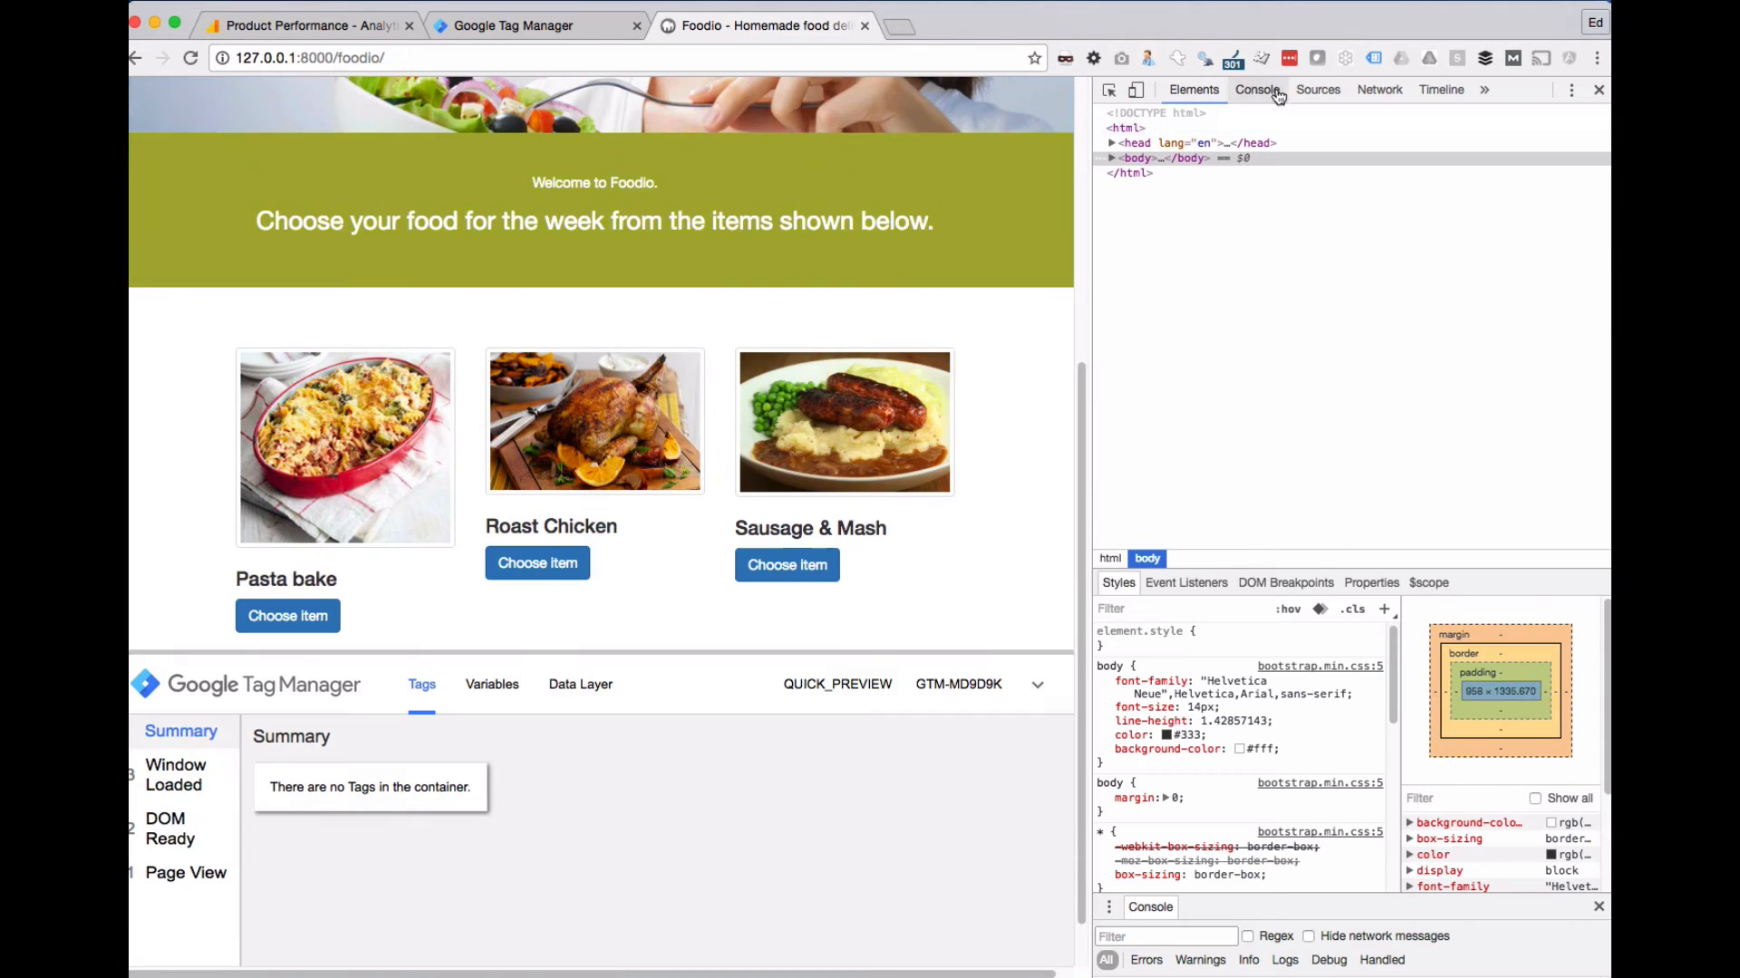
left_click(1379, 90)
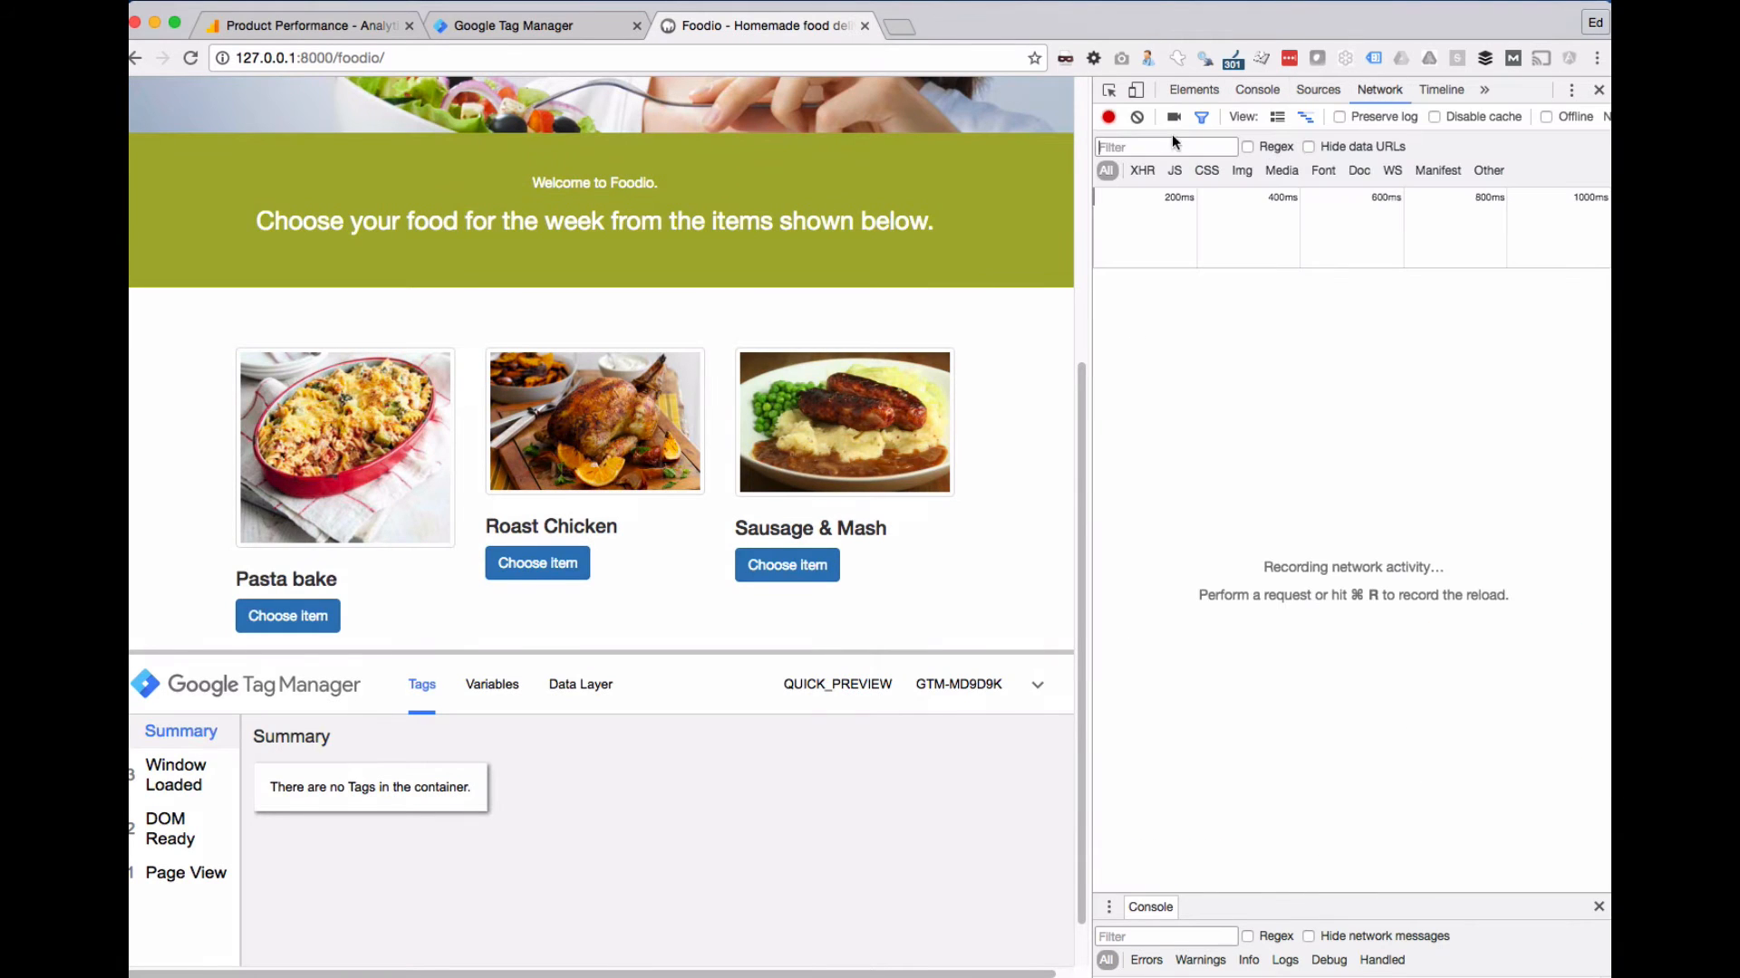
type("collect")
left_click(594, 422)
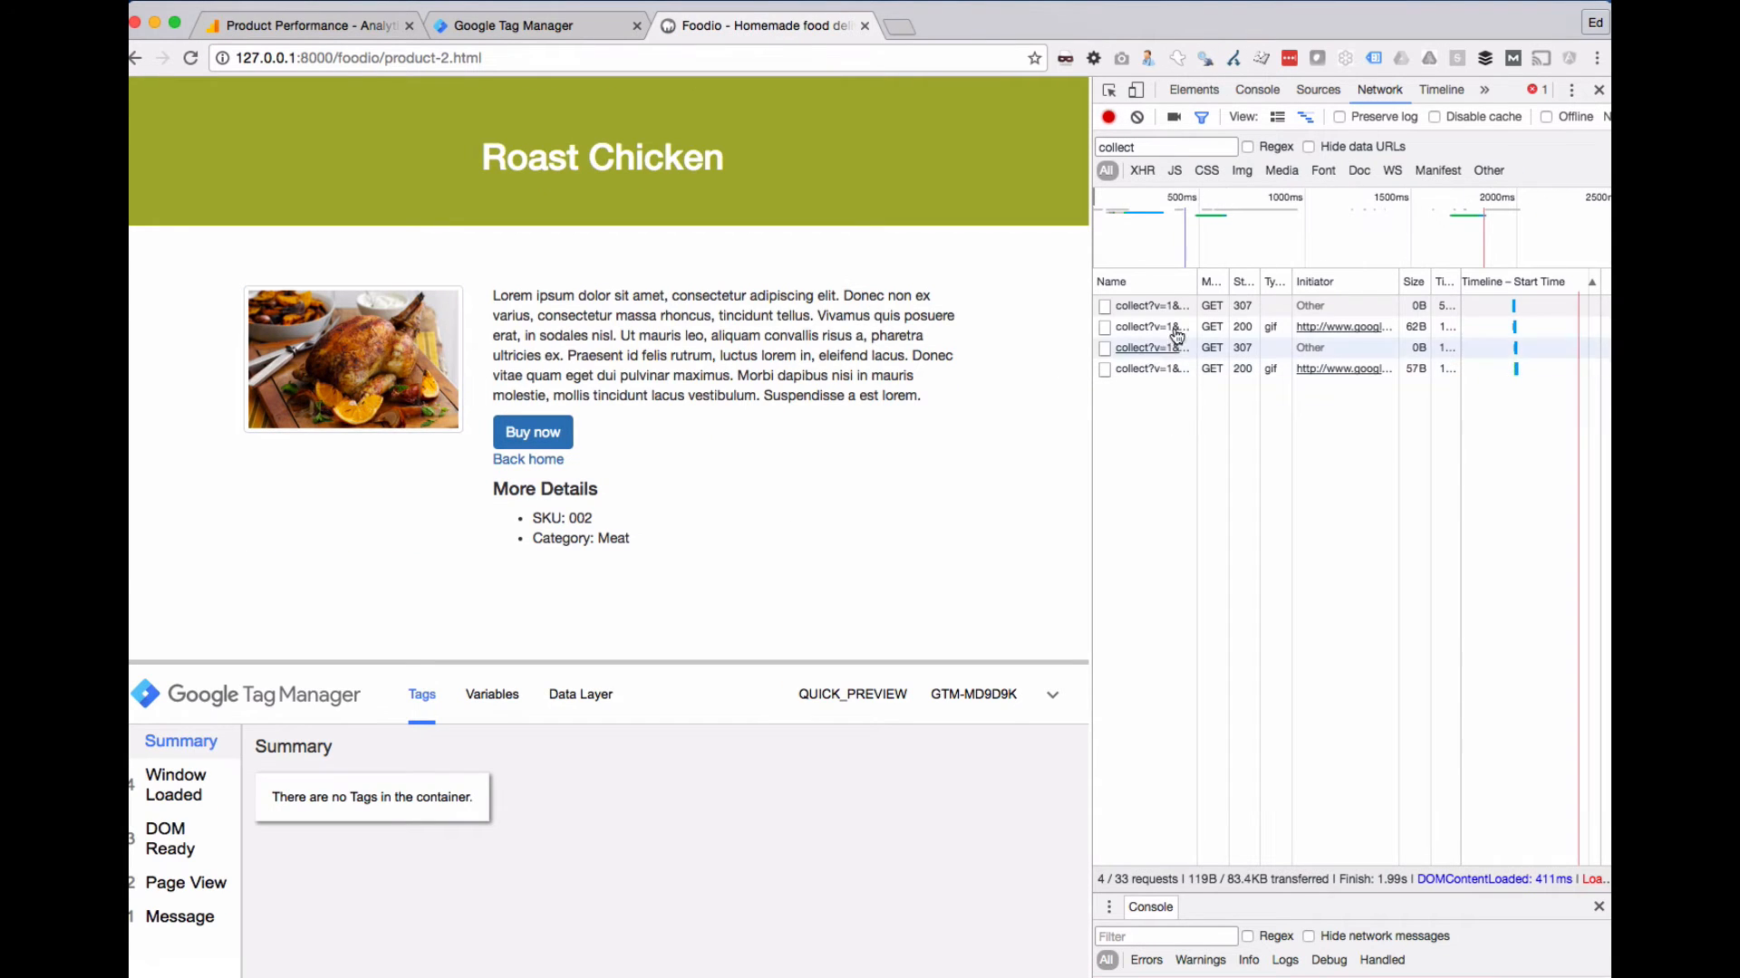
- Widen the developer tools and examine the query string parameters of each pageview and event collect request
left_click(1150, 307)
left_click_drag(1090, 422, 745, 426)
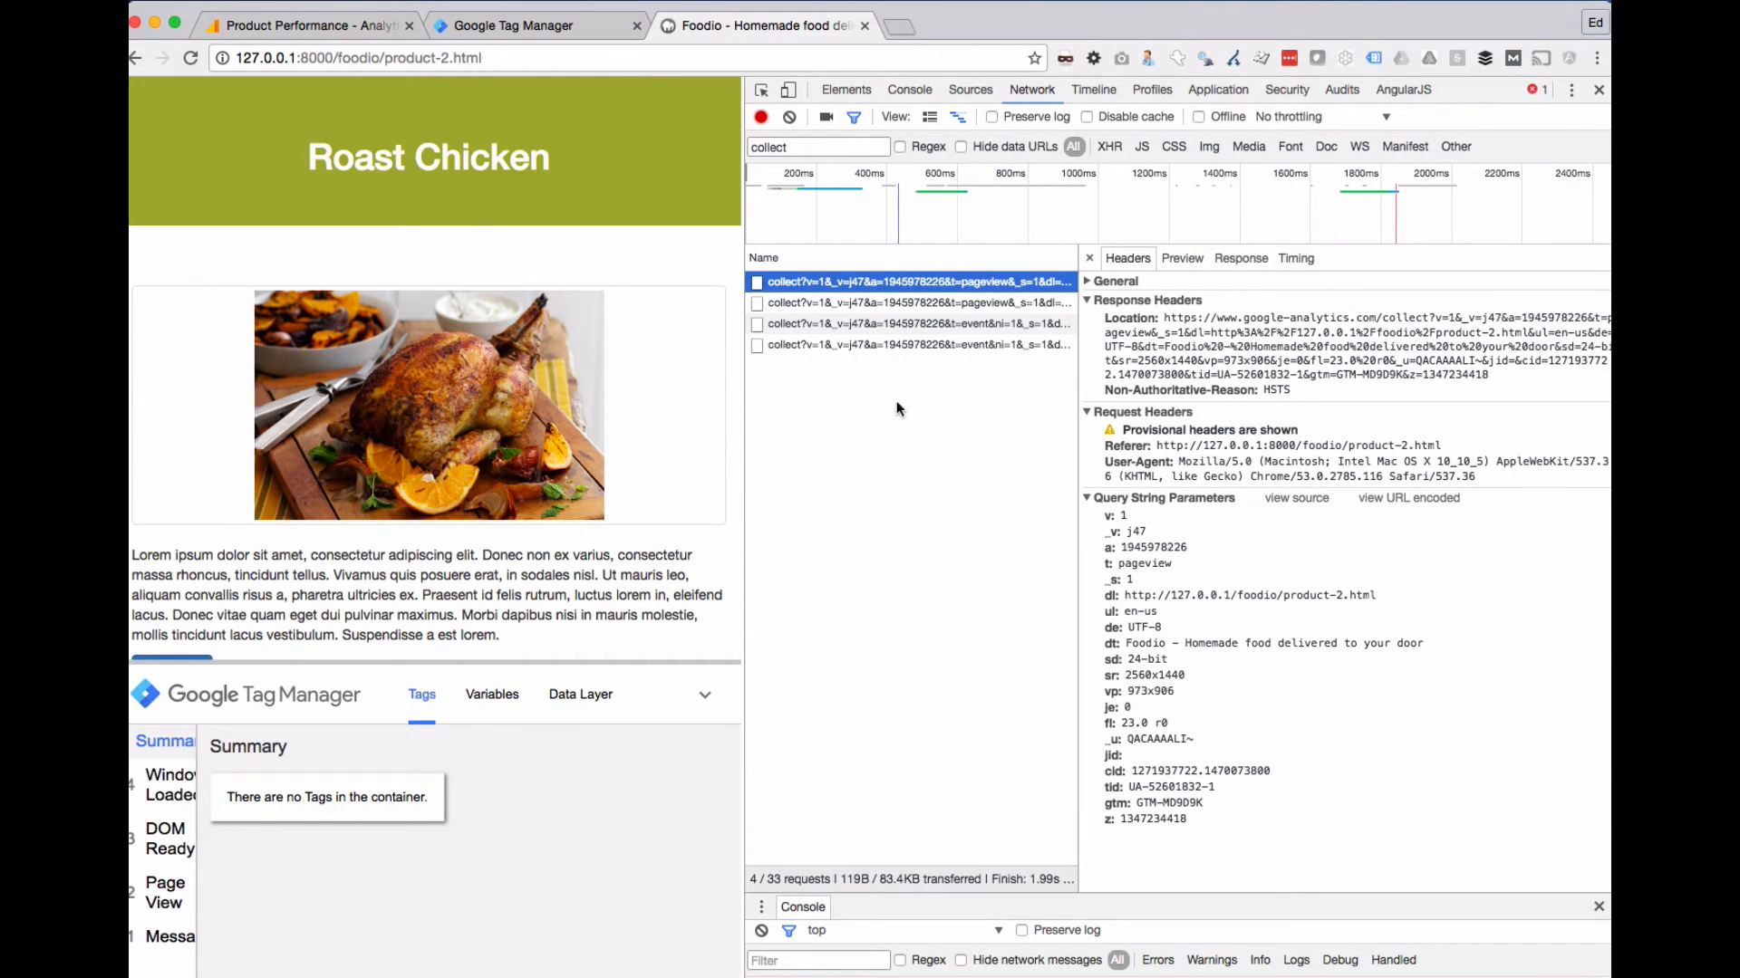
left_click(821, 304)
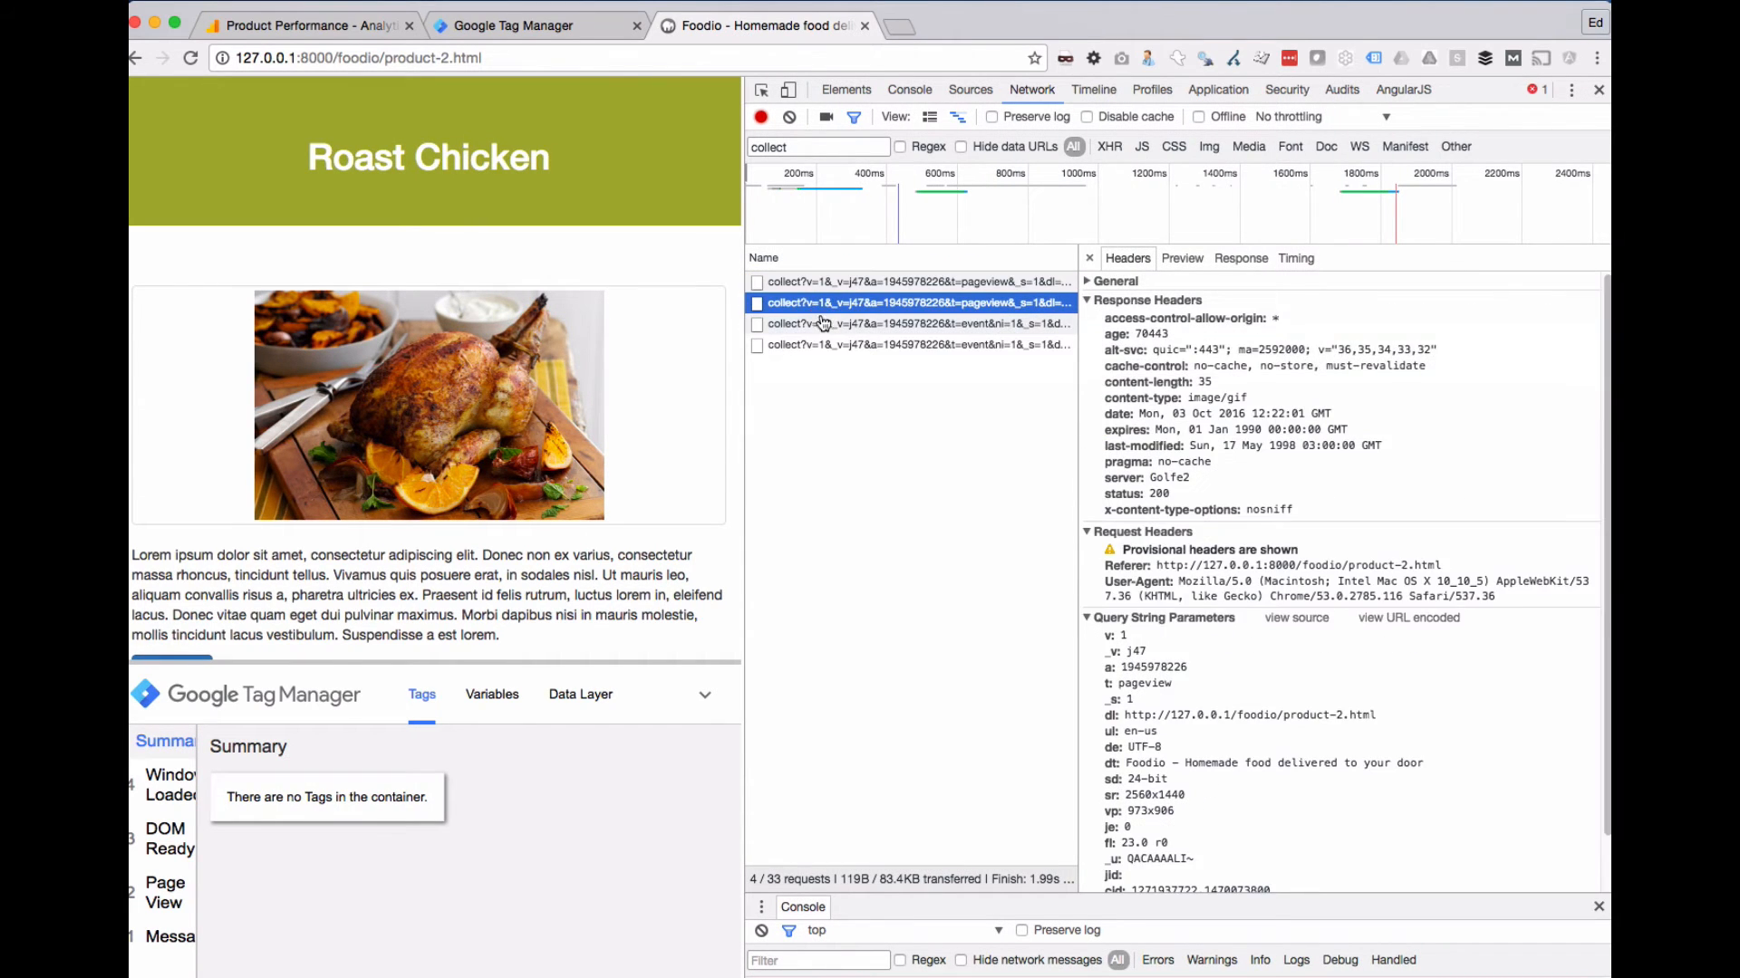
scroll(1169, 639, "down", 2)
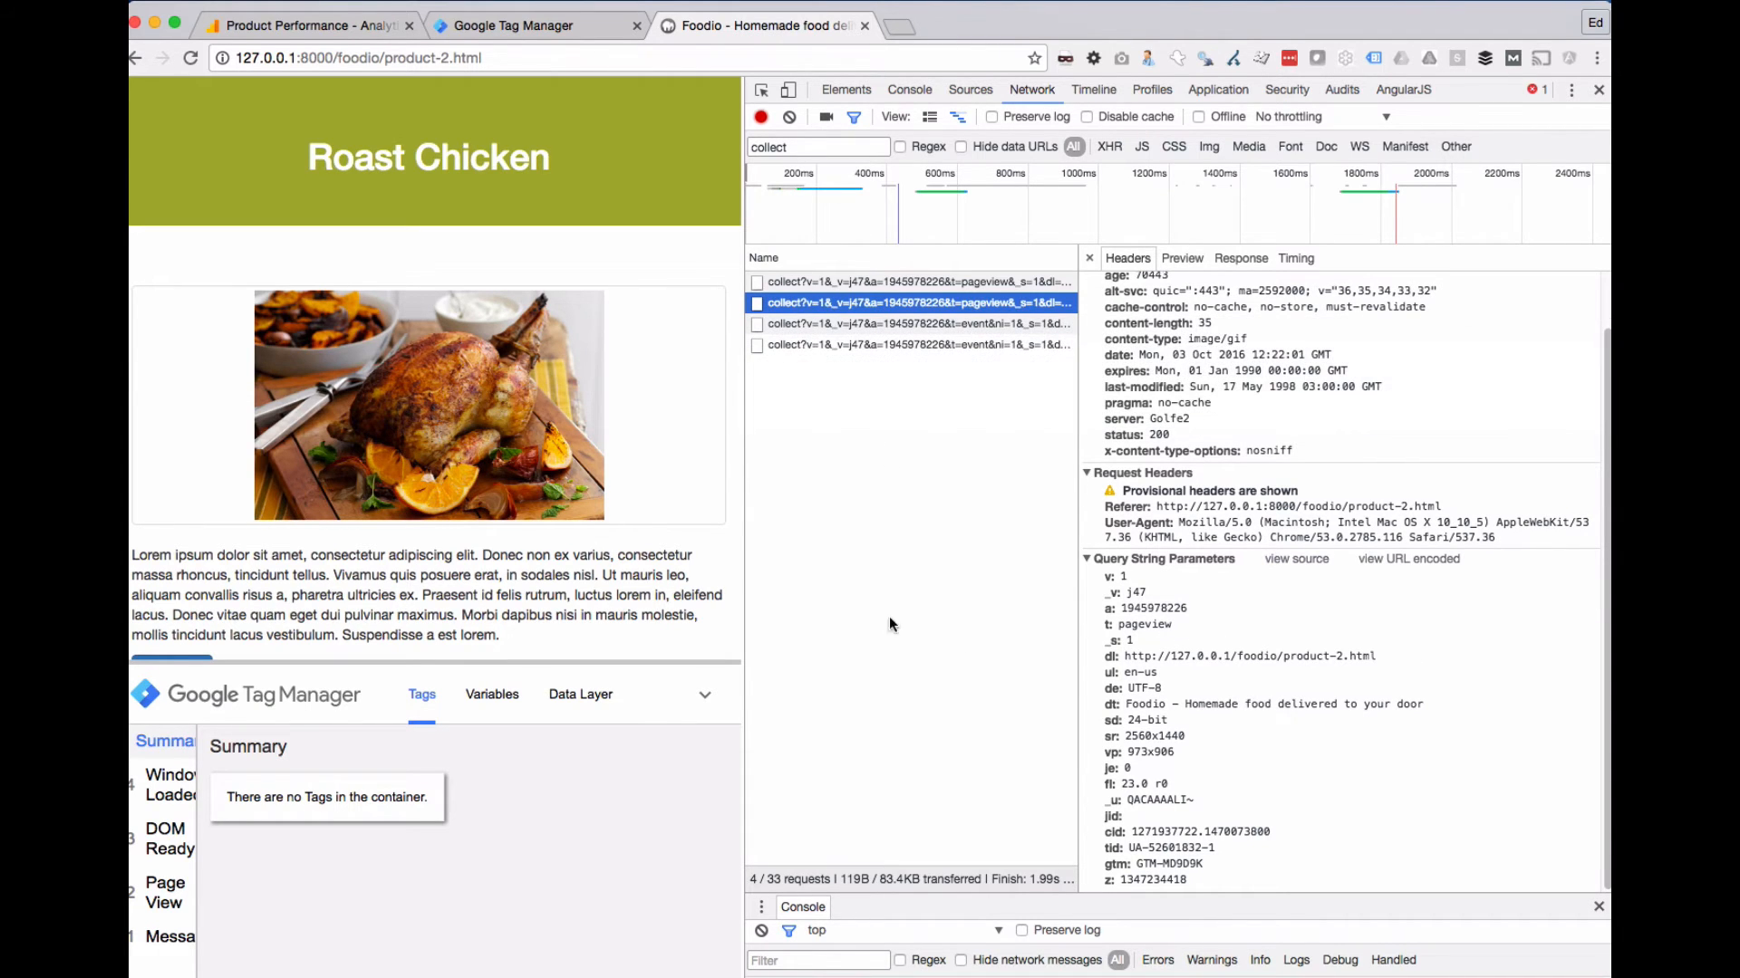
left_click(906, 323)
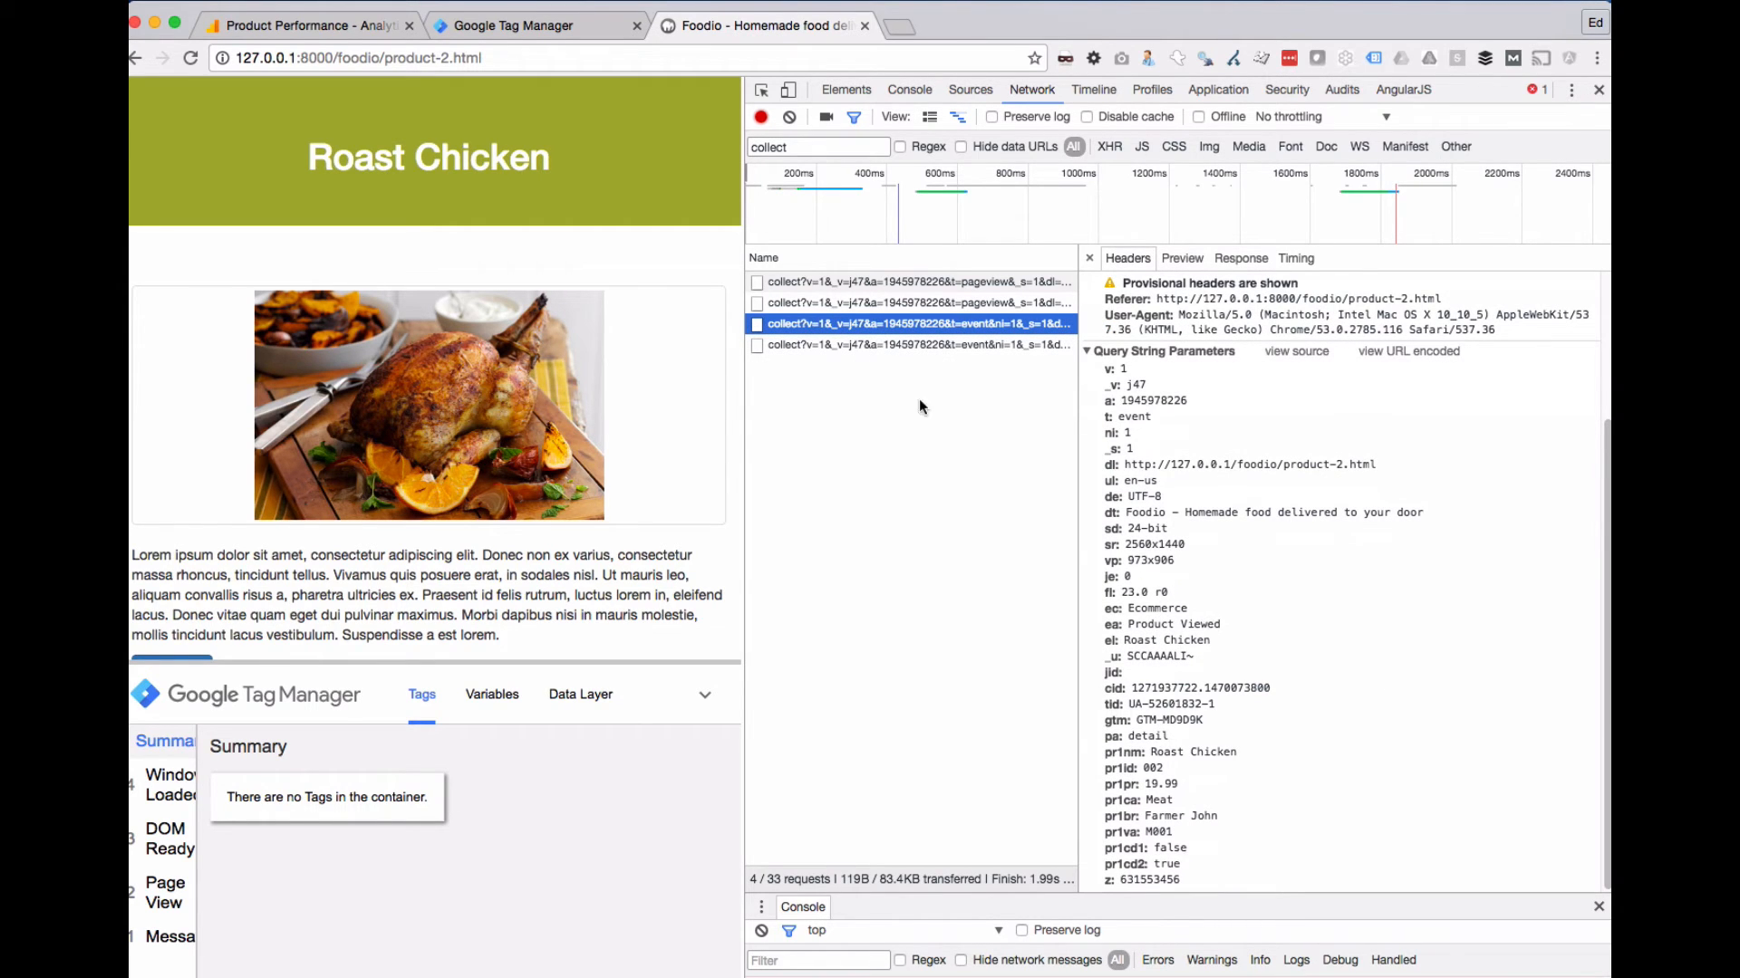
left_click(915, 345)
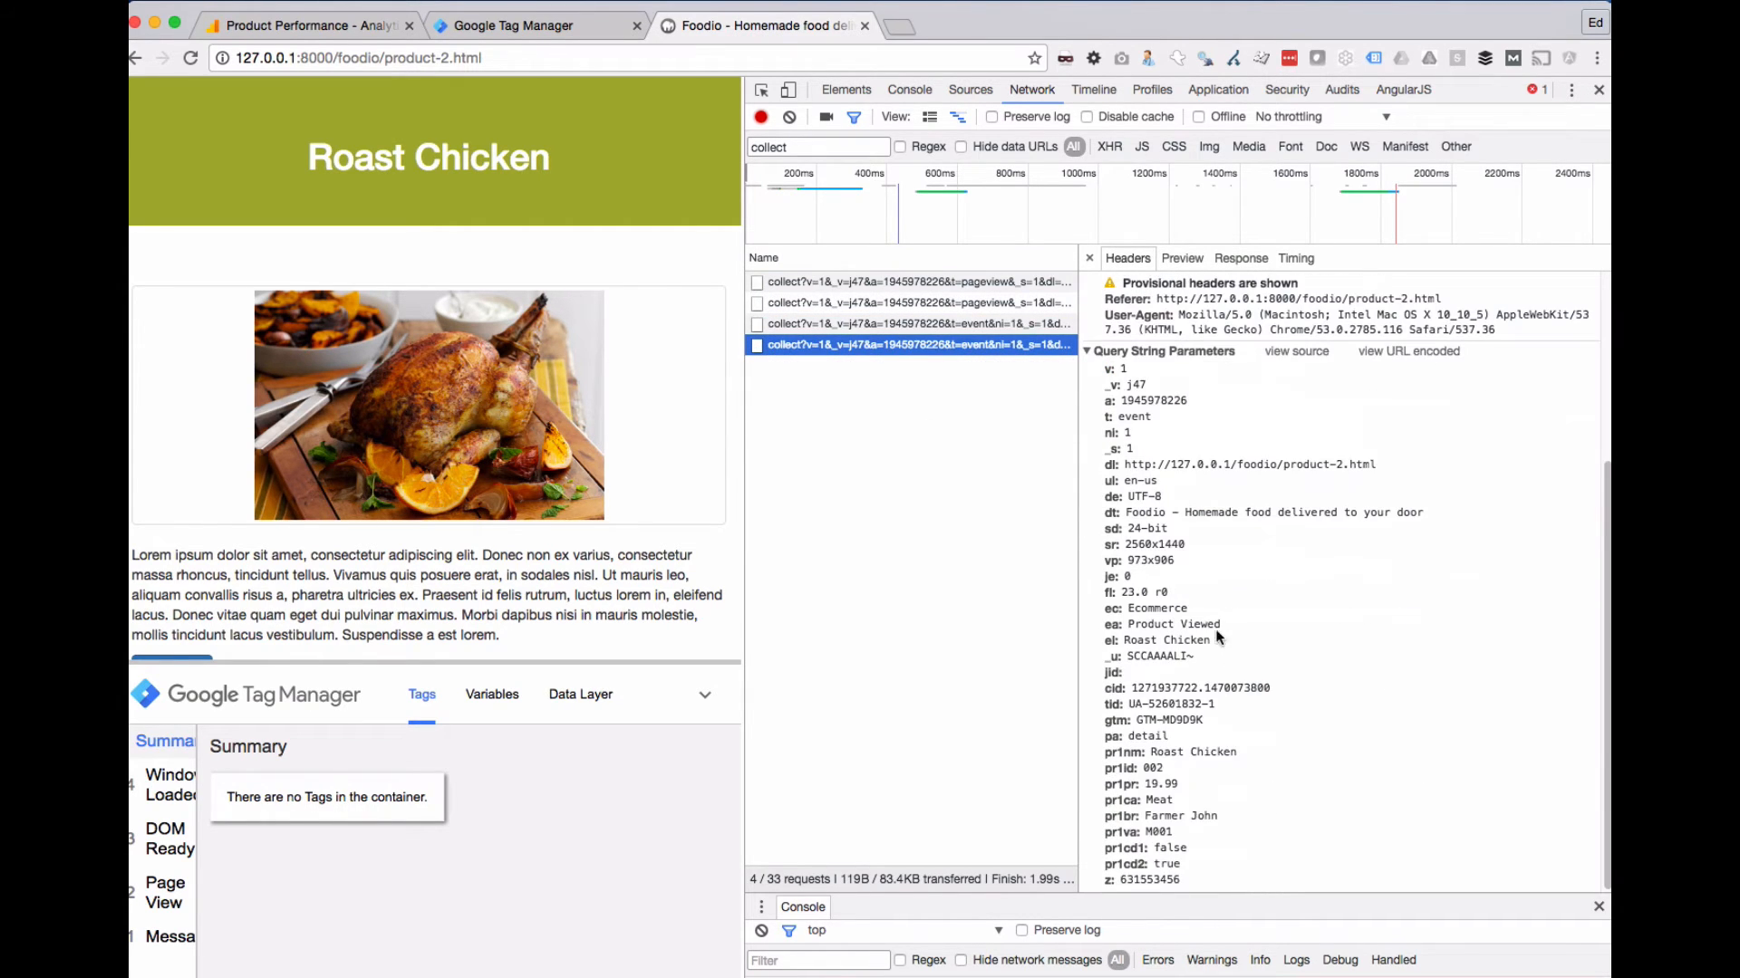
- Examine the headers and query string parameters of the Roast Chicken page's product view event and both pageview collect requests
scroll(1224, 453, "up", 3)
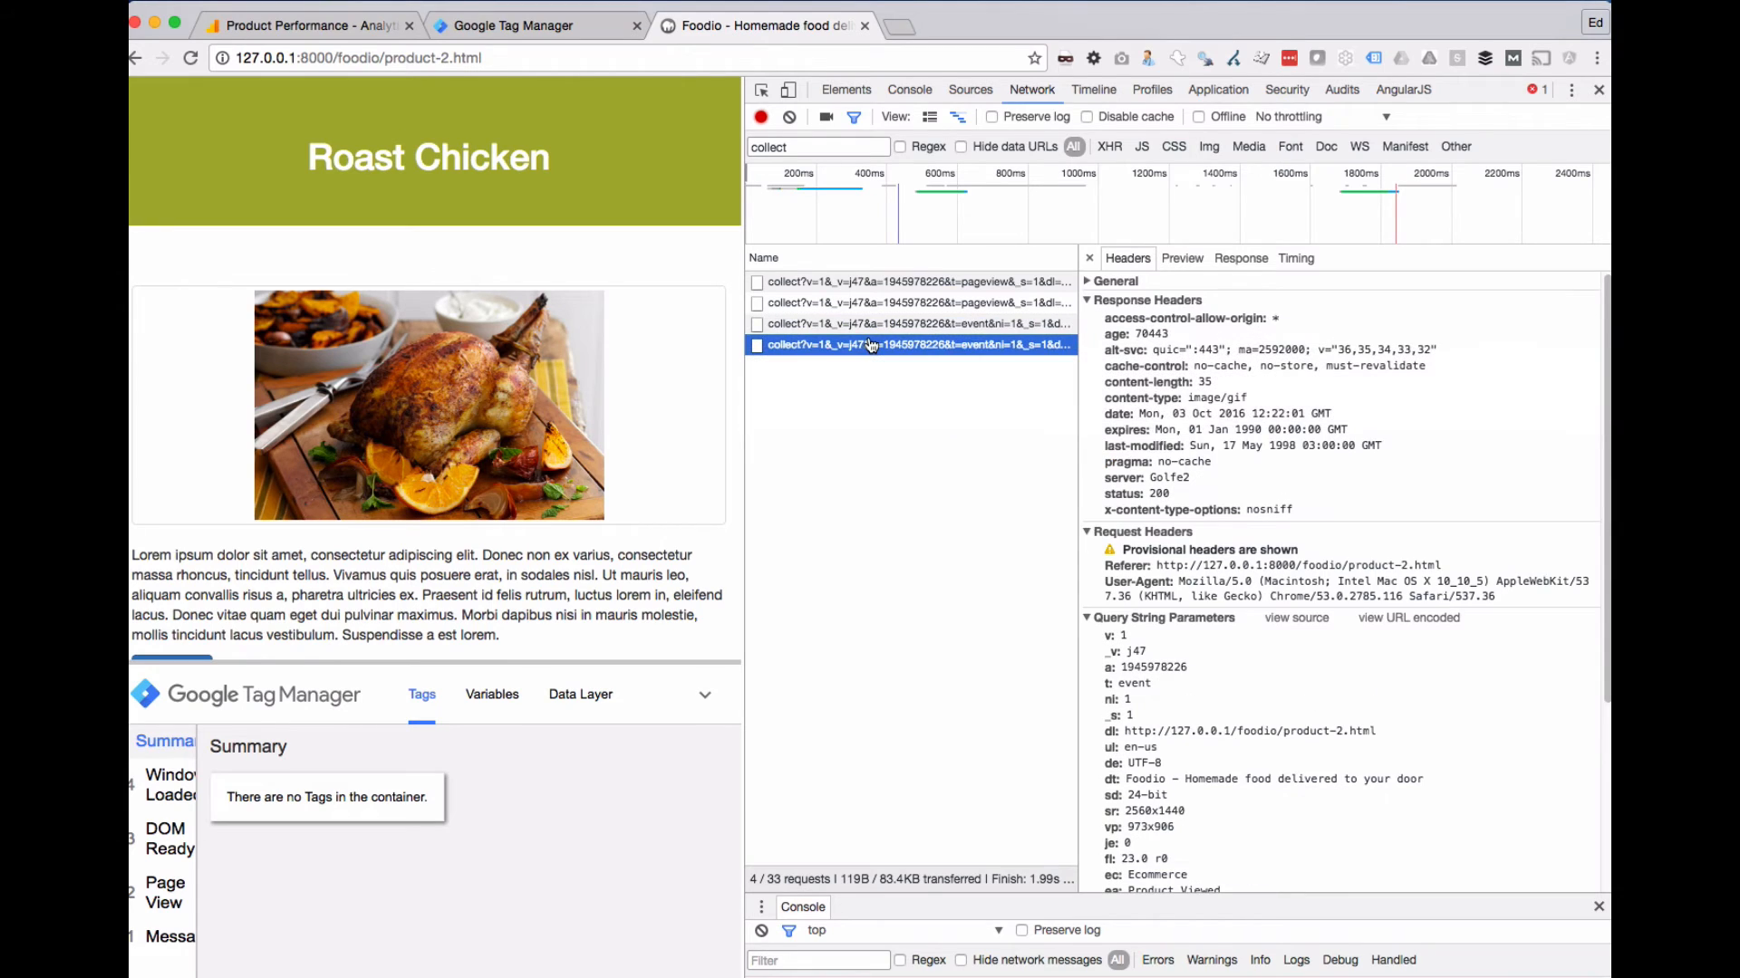
scroll(1232, 523, "down", 3)
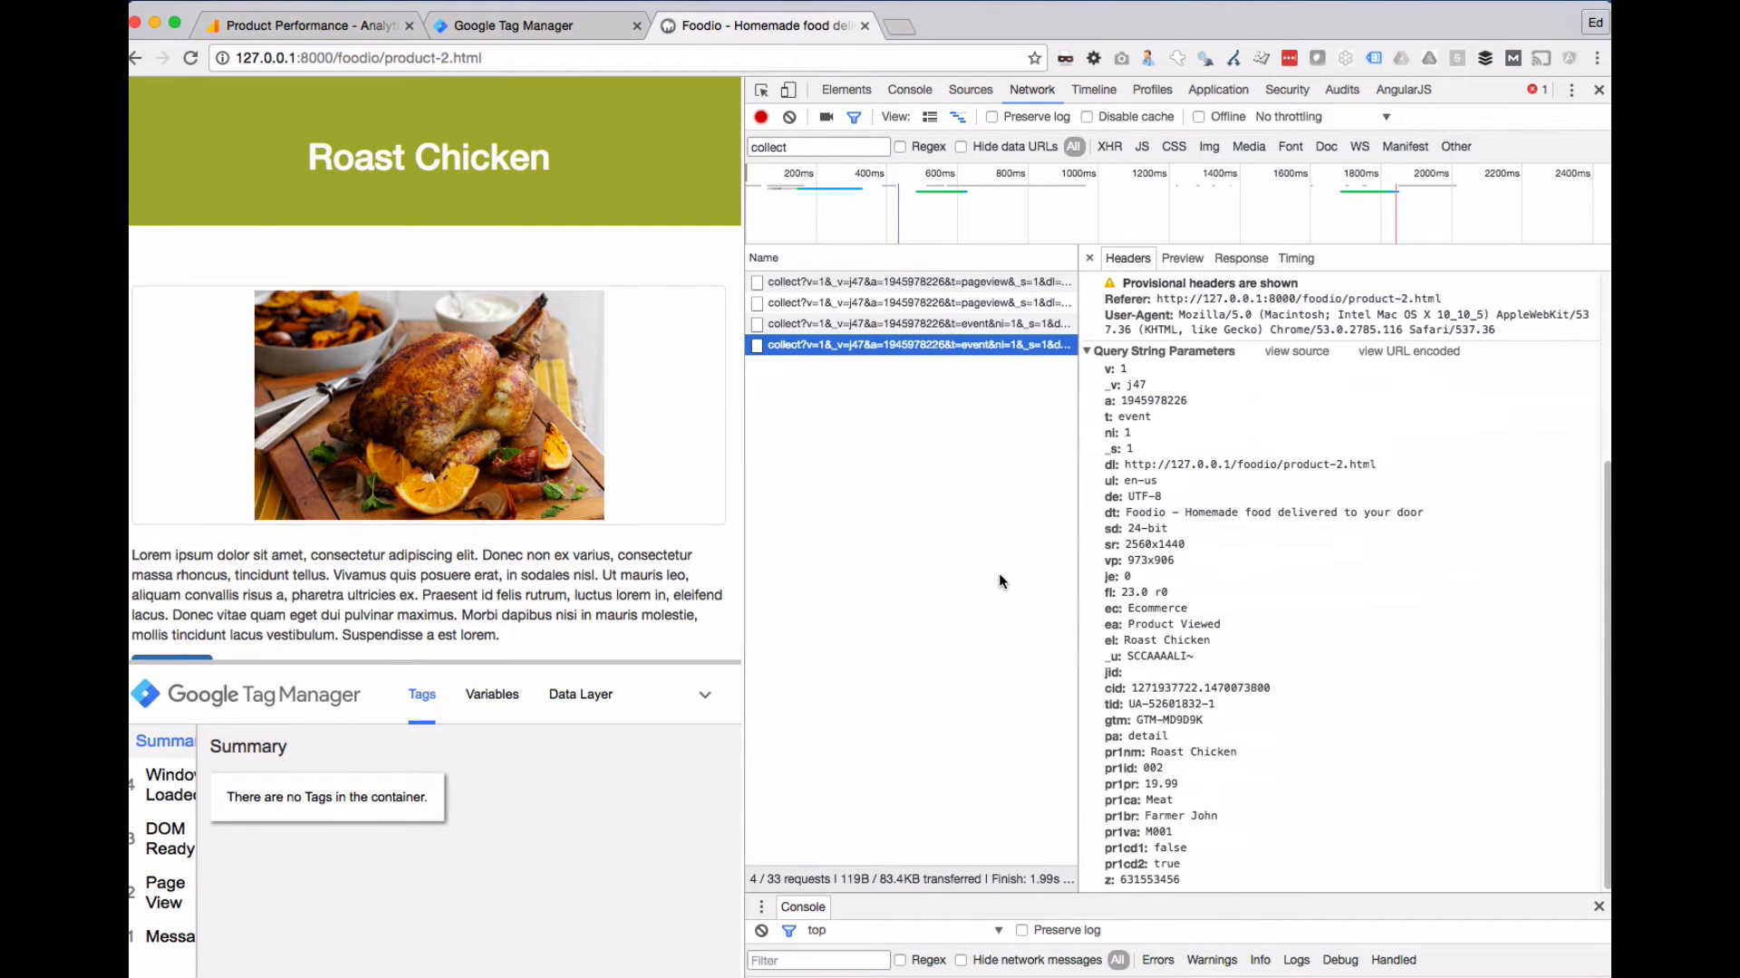
left_click(861, 285)
left_click(861, 306)
left_click(861, 286)
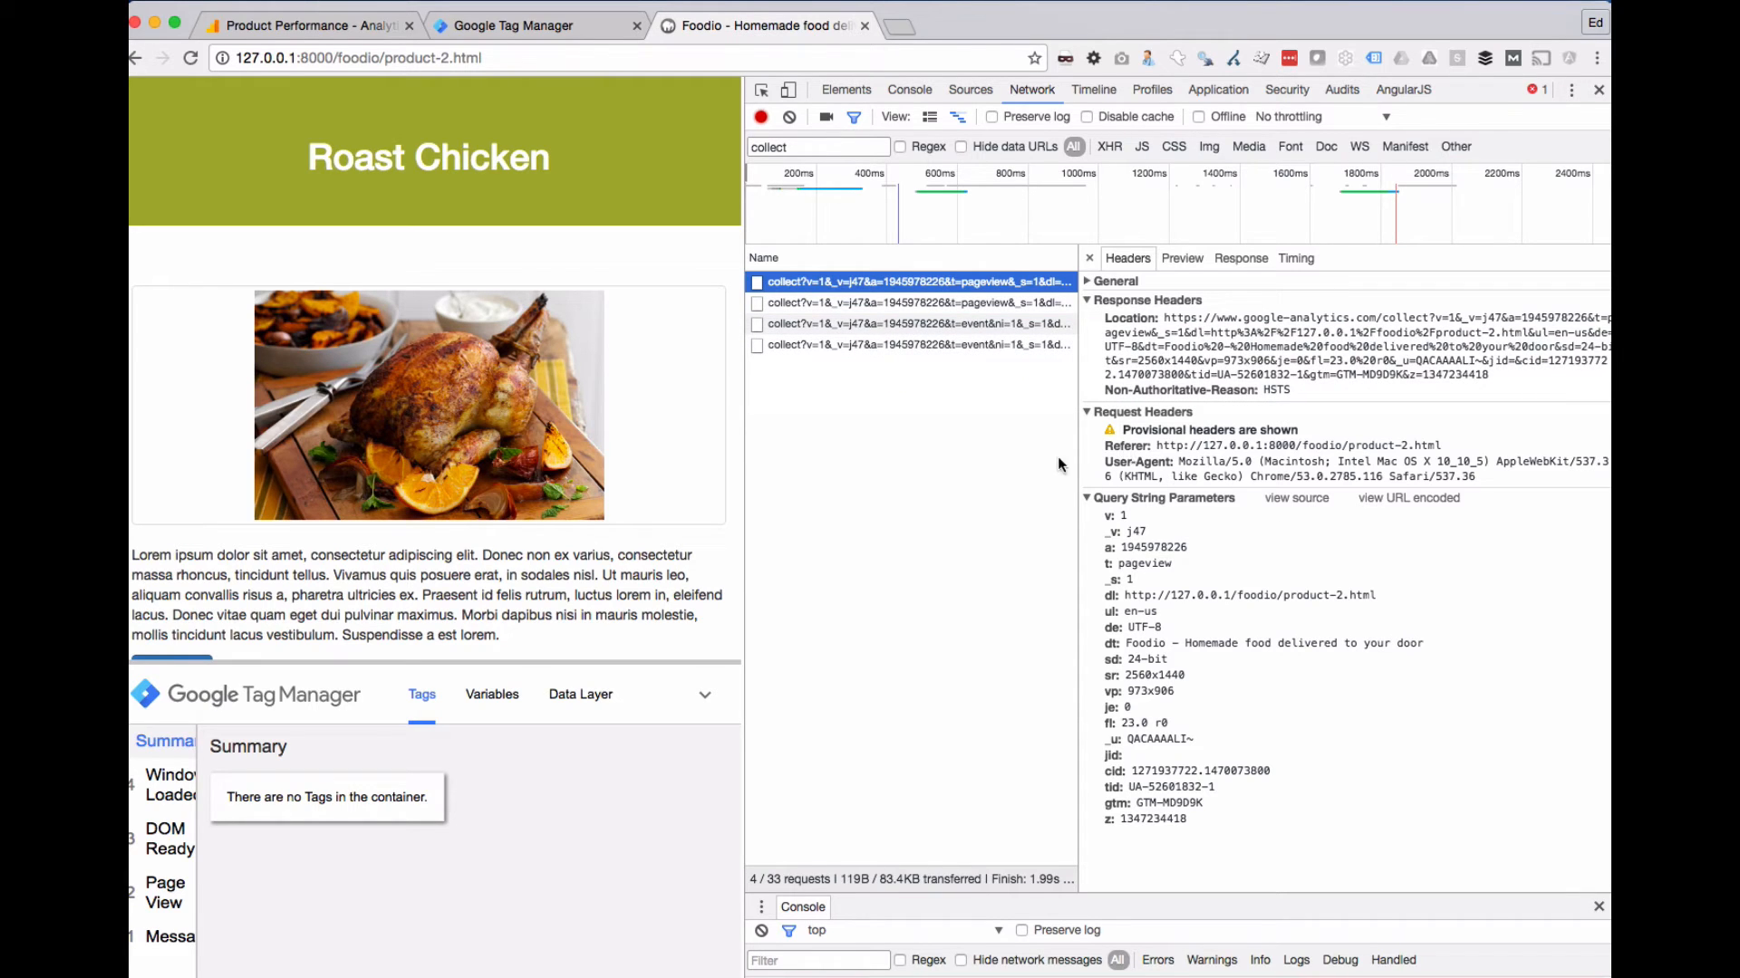
left_click(910, 303)
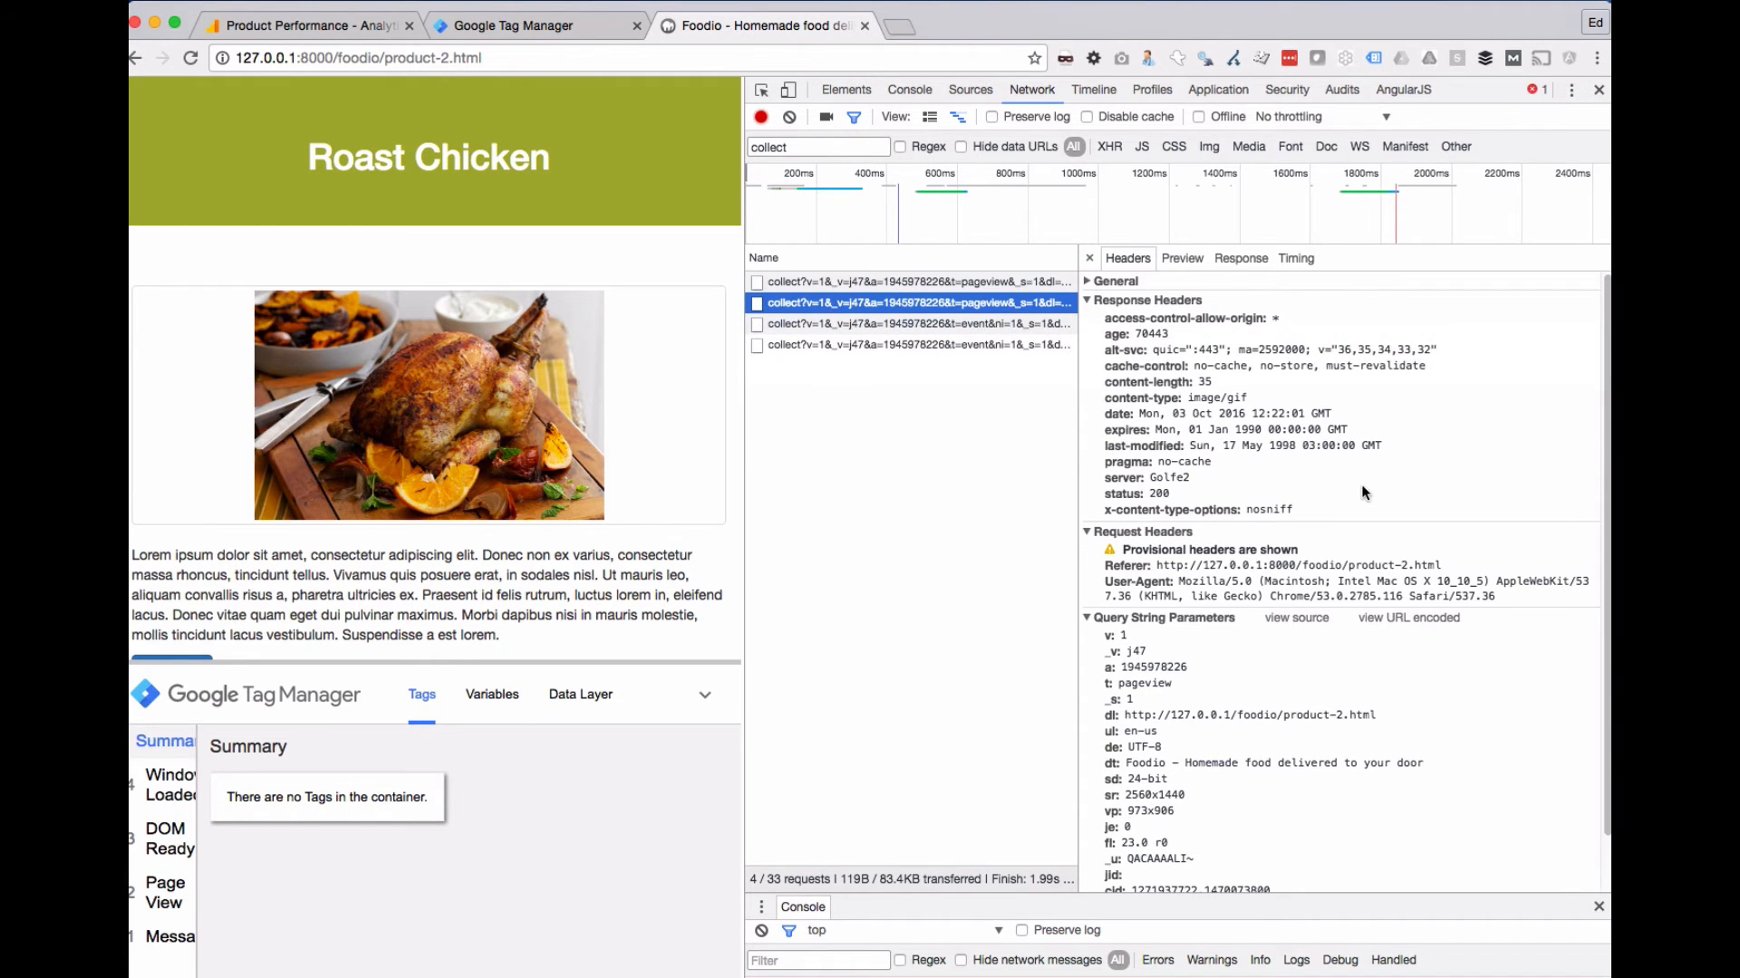
scroll(1363, 489, "down", 2)
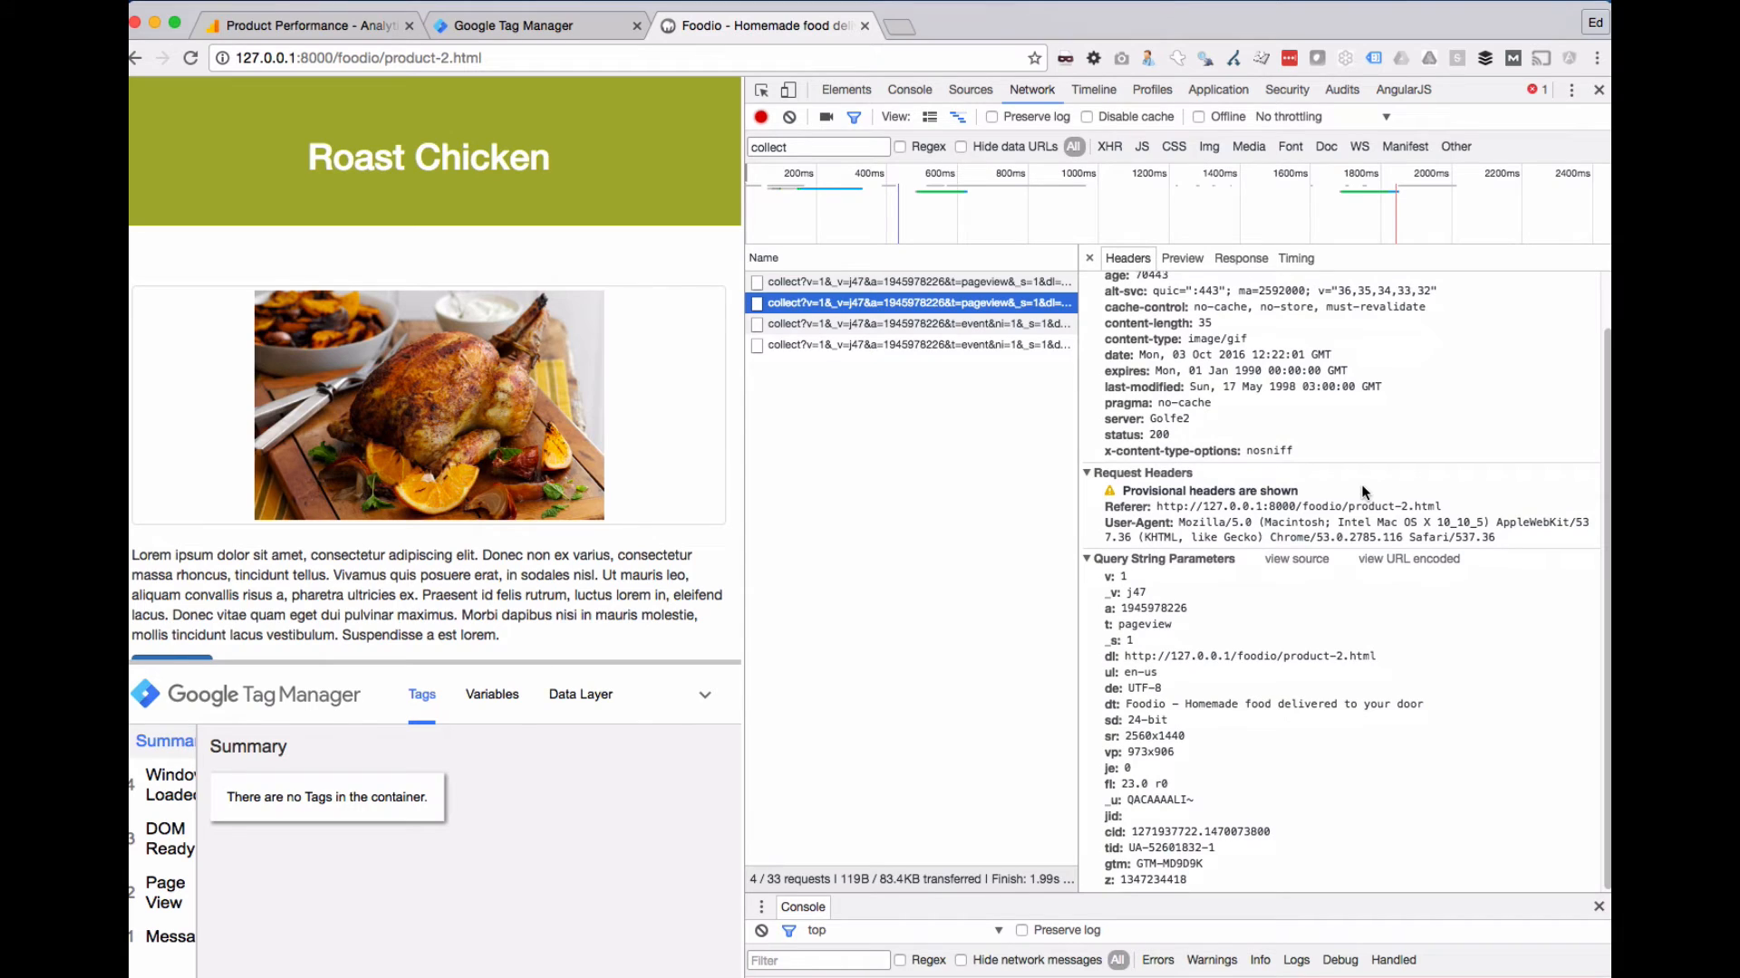
- Clear the network log, shrink the Tag Manager debug pane and buy the Roast Chicken
left_click(596, 412)
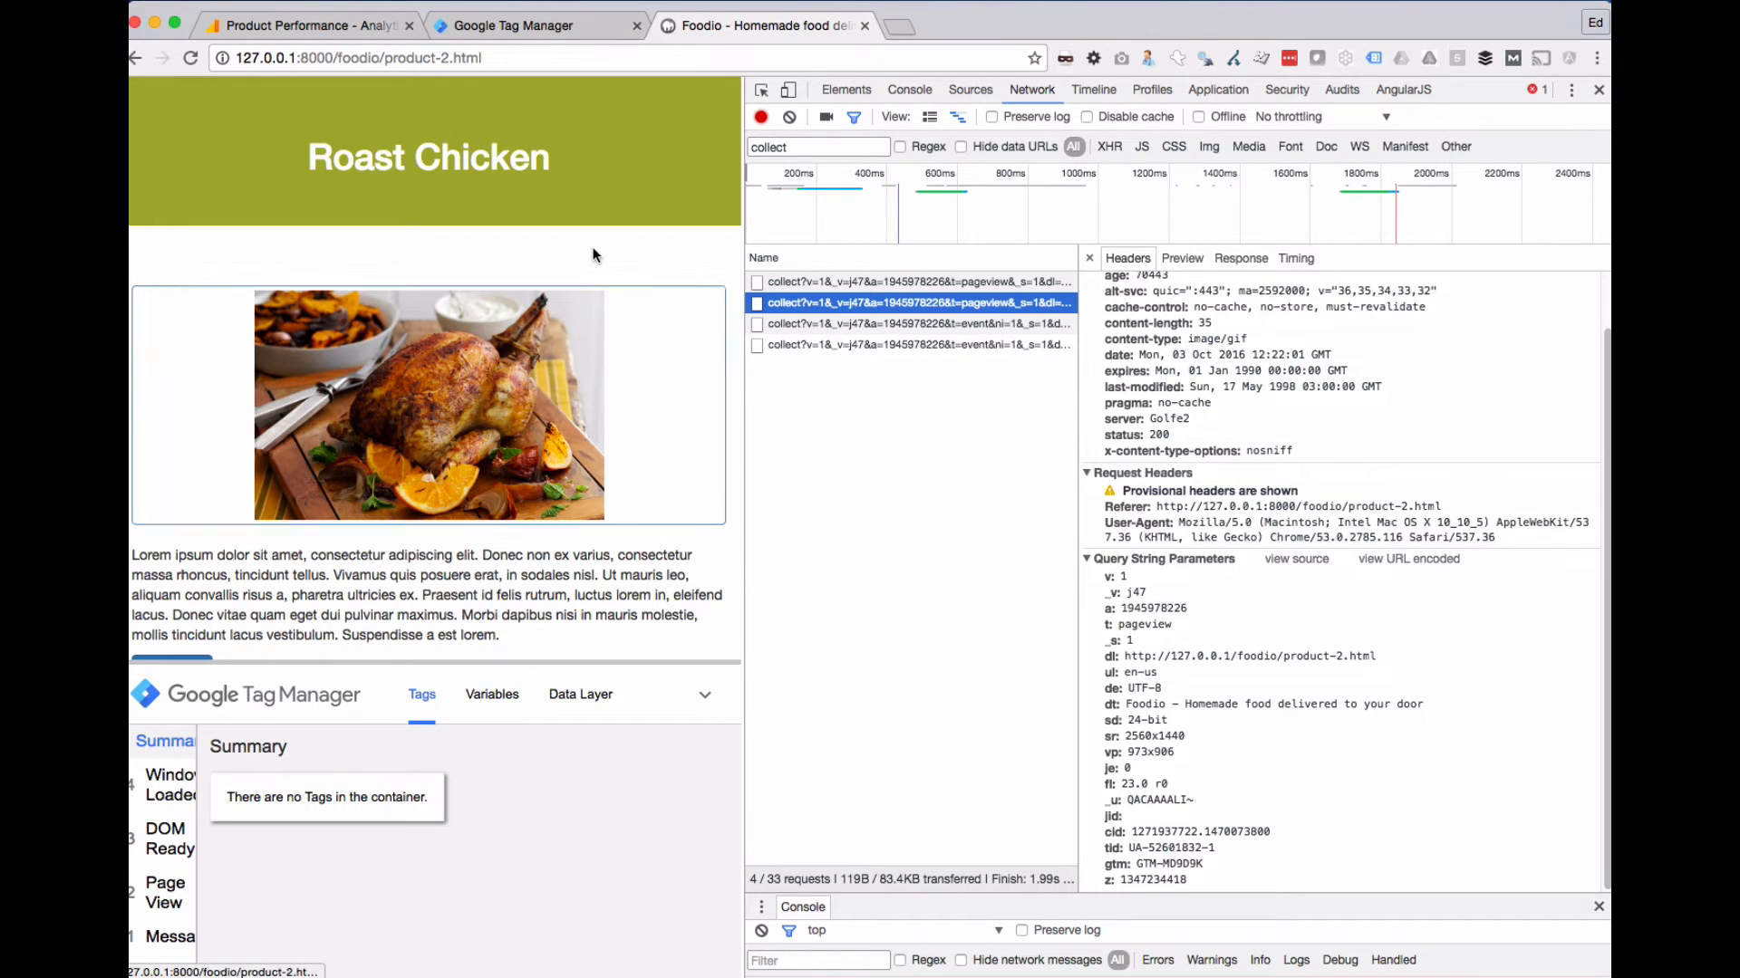
left_click(789, 117)
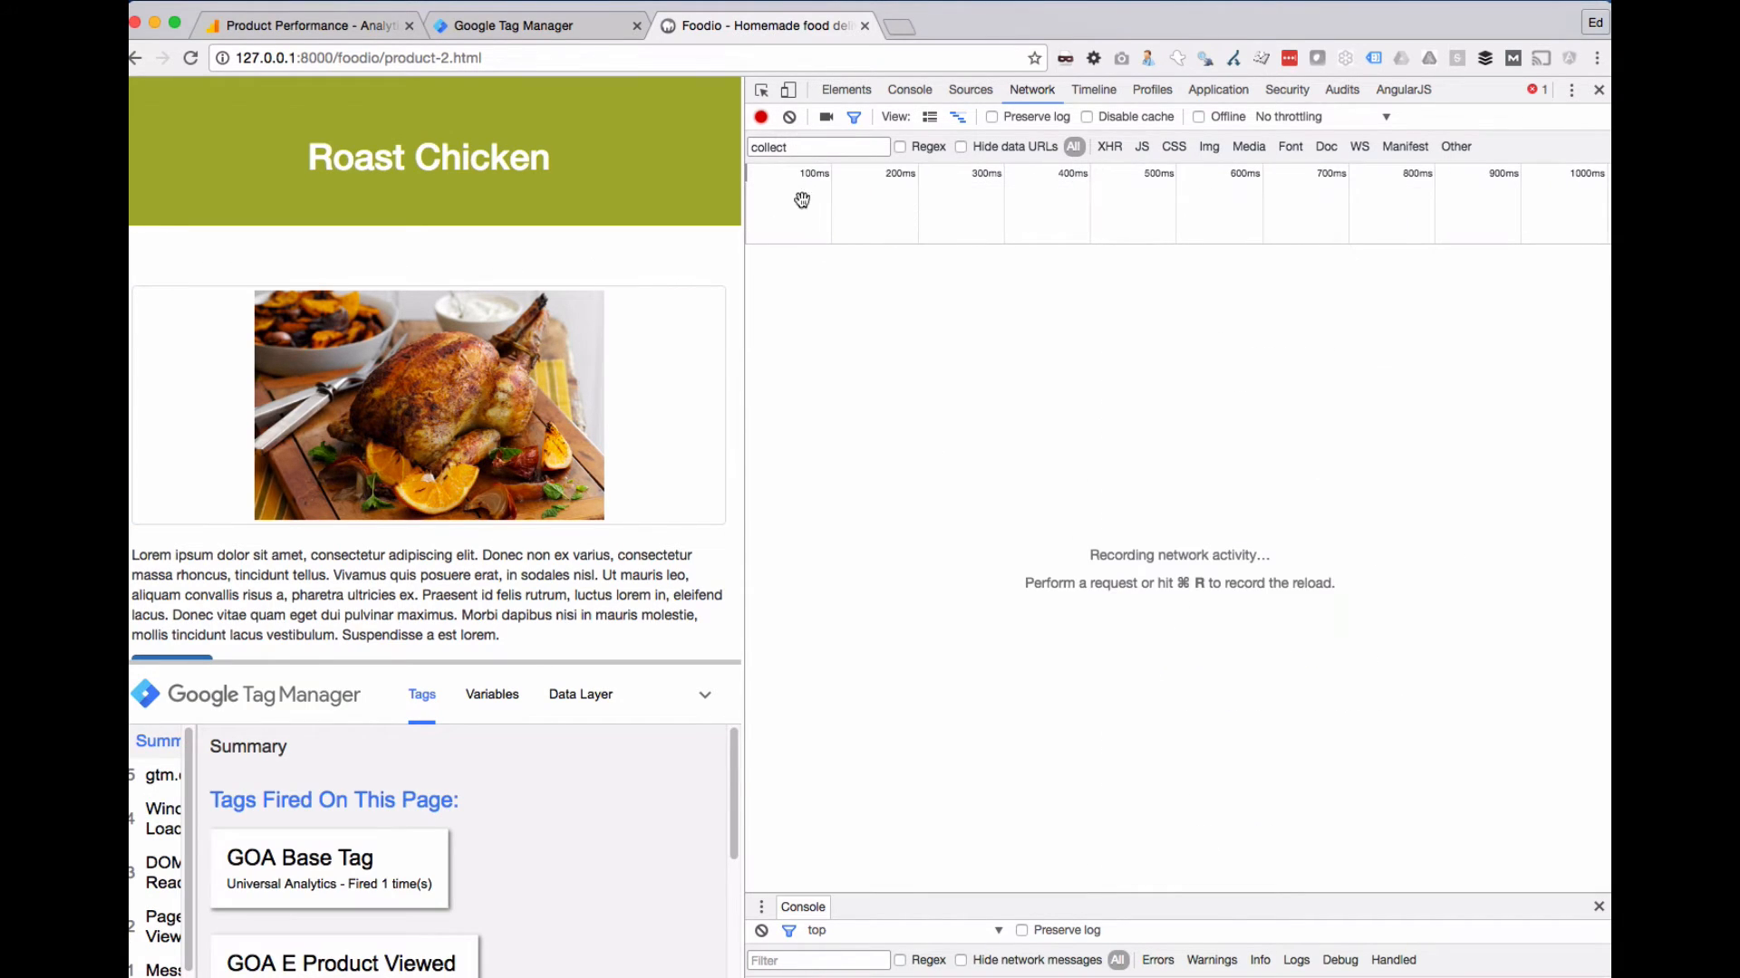
left_click(635, 561)
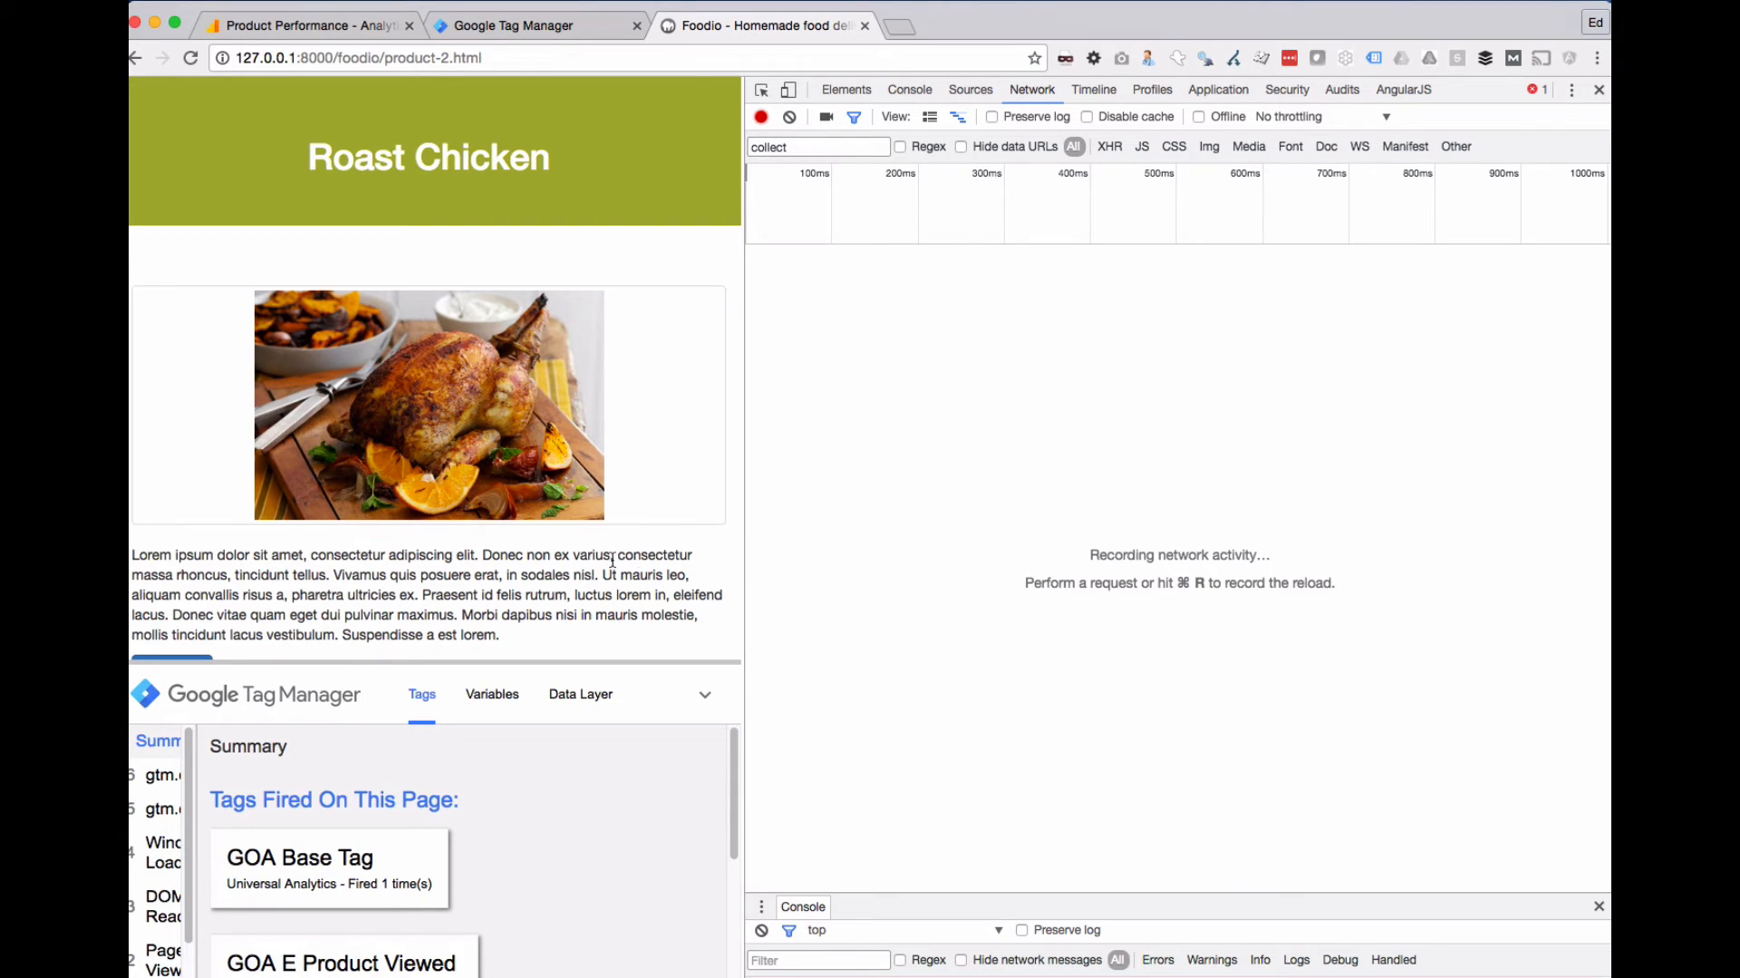
left_click_drag(557, 675, 555, 776)
left_click(178, 682)
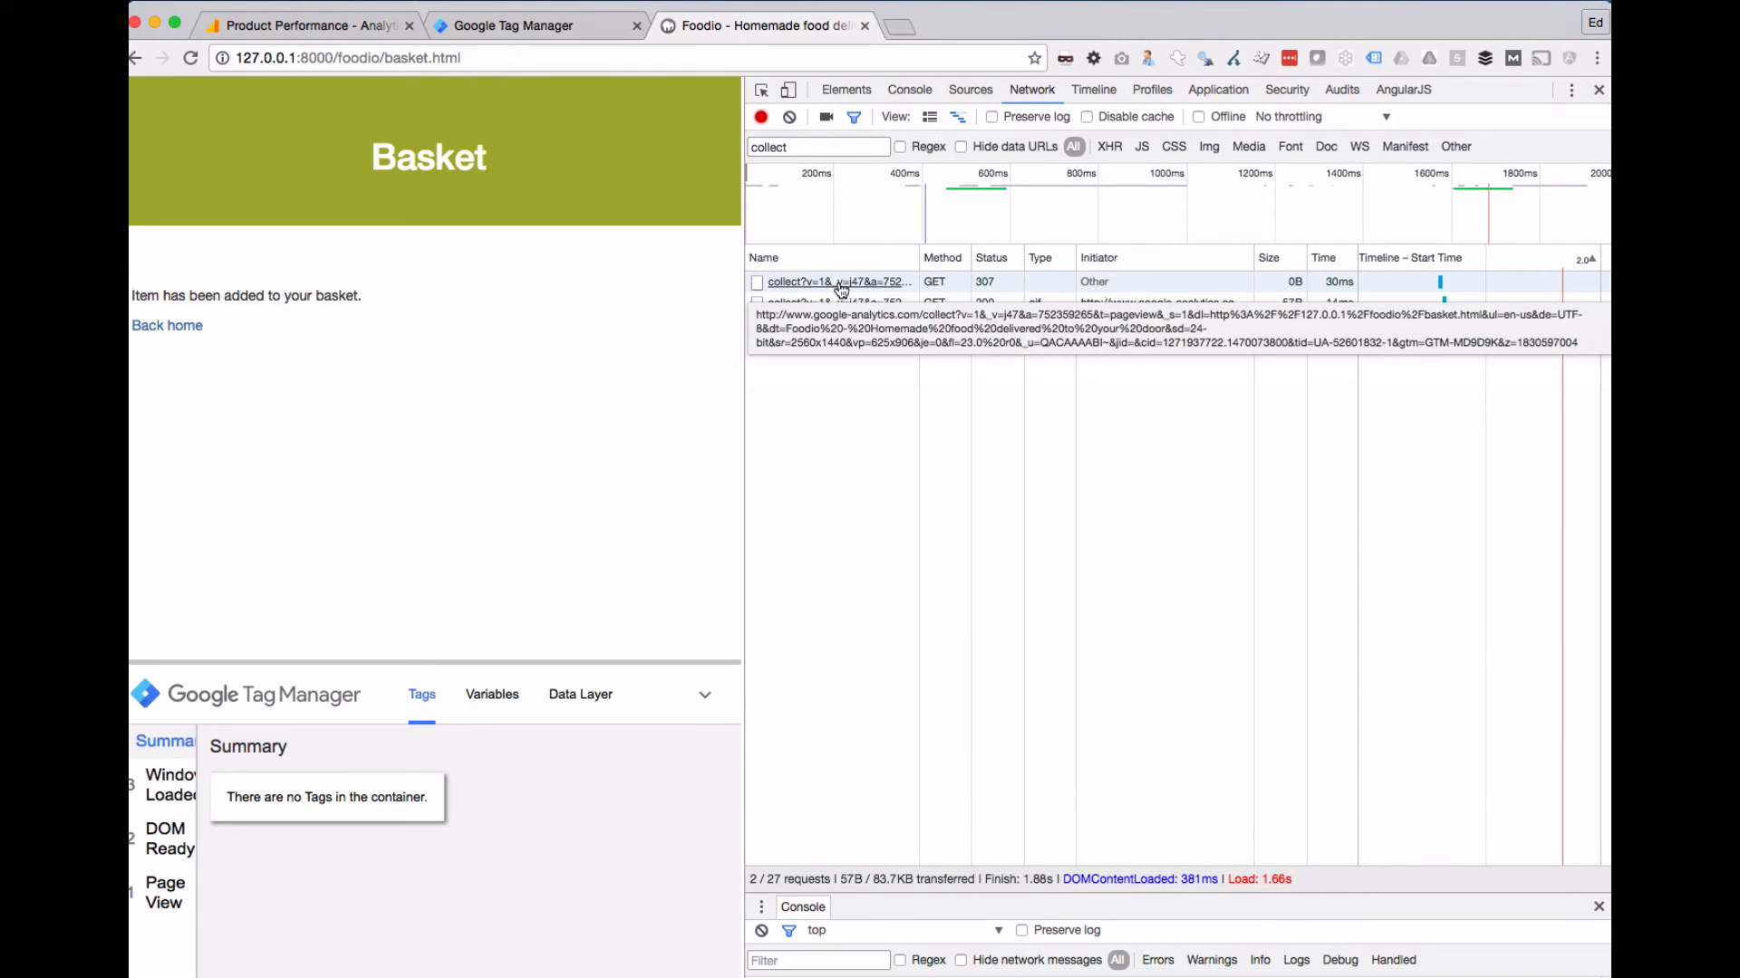
- Compare the headers and query string parameters of the basket page's two pageview collect requests
left_click(816, 282)
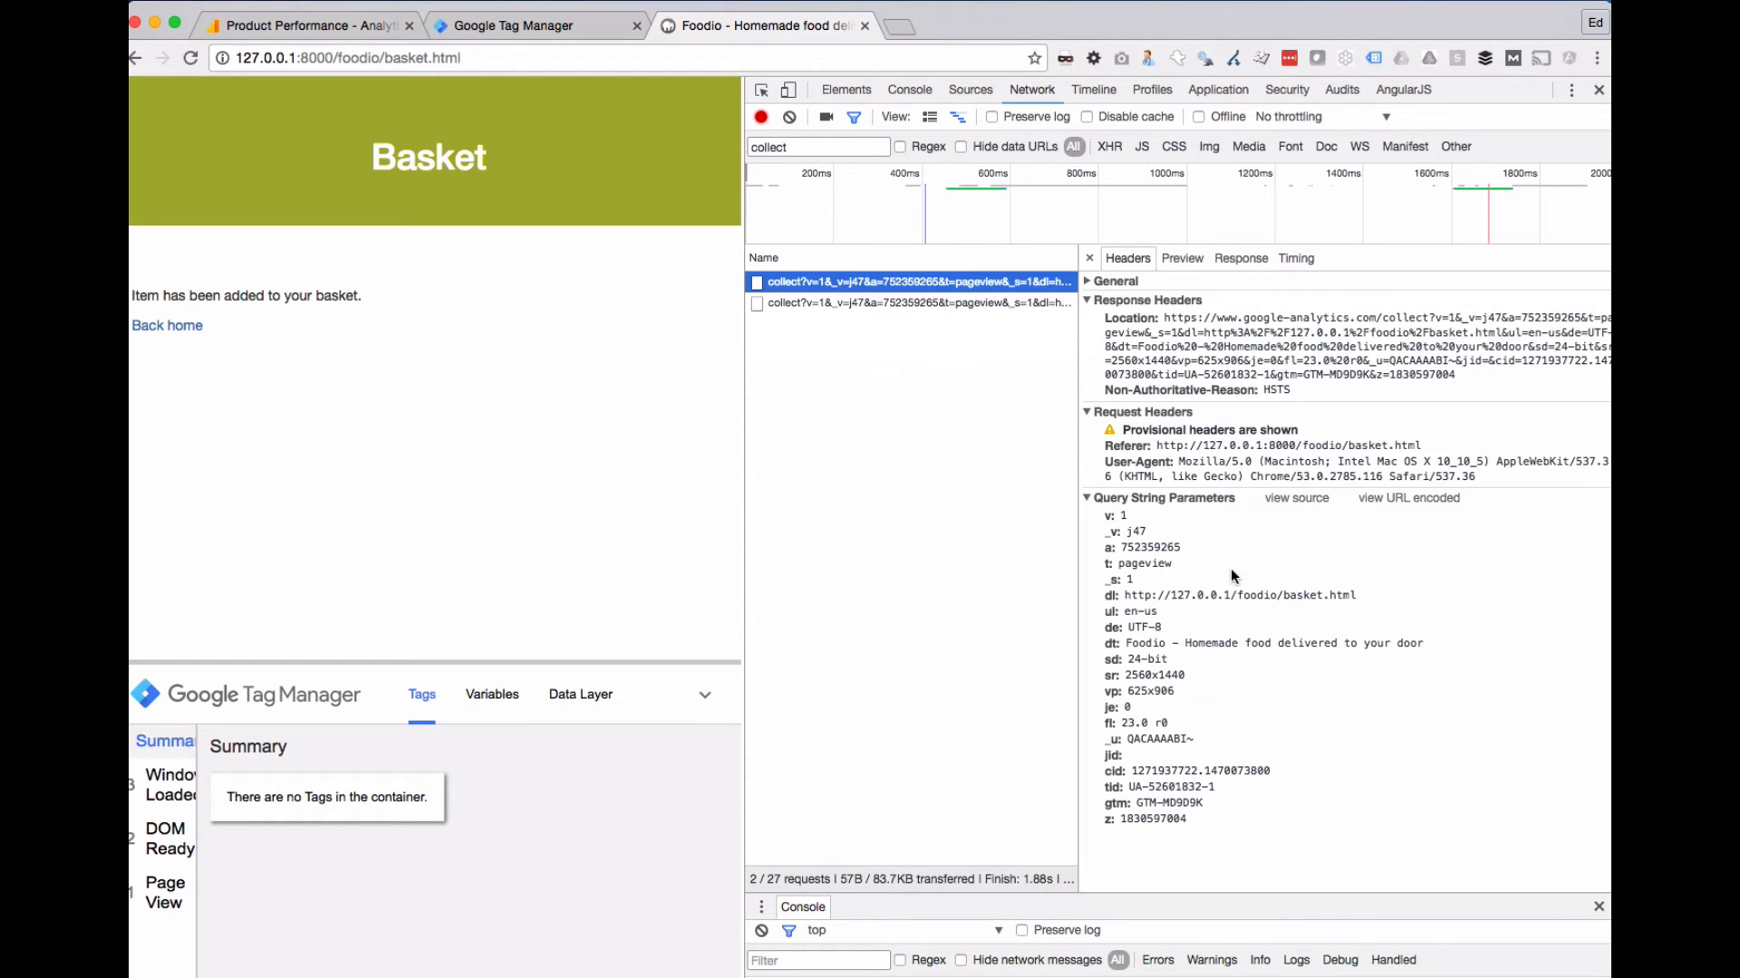
left_click(919, 304)
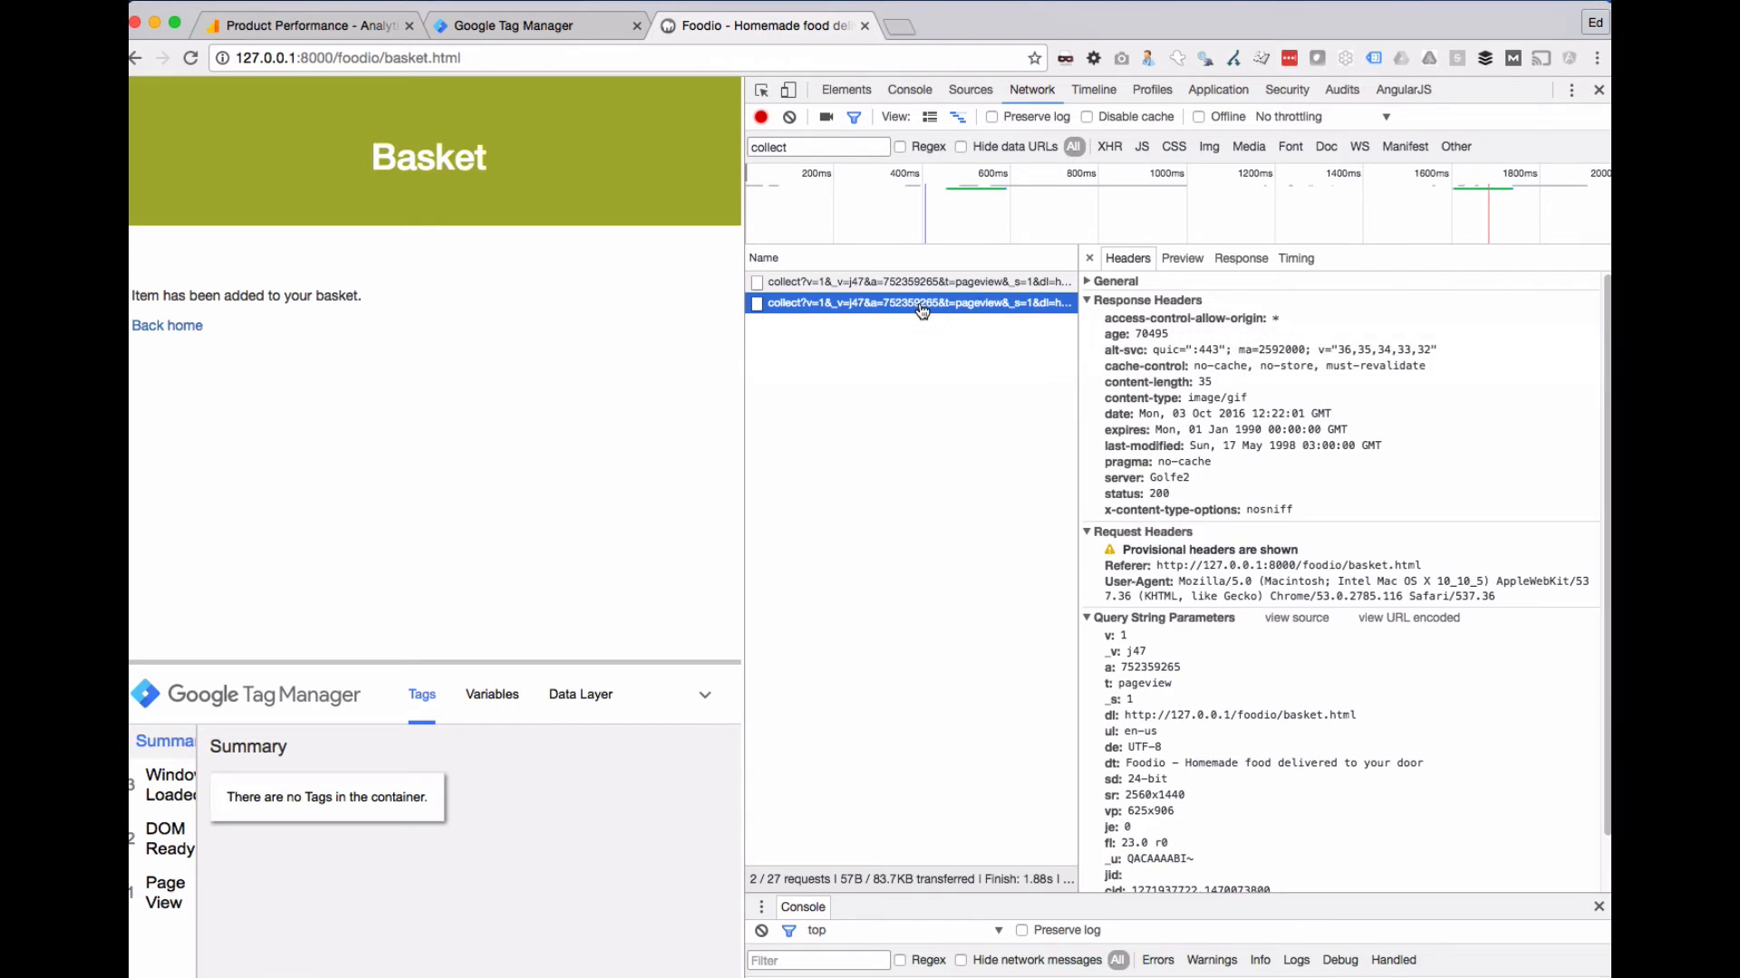
scroll(1374, 723, "down", 3)
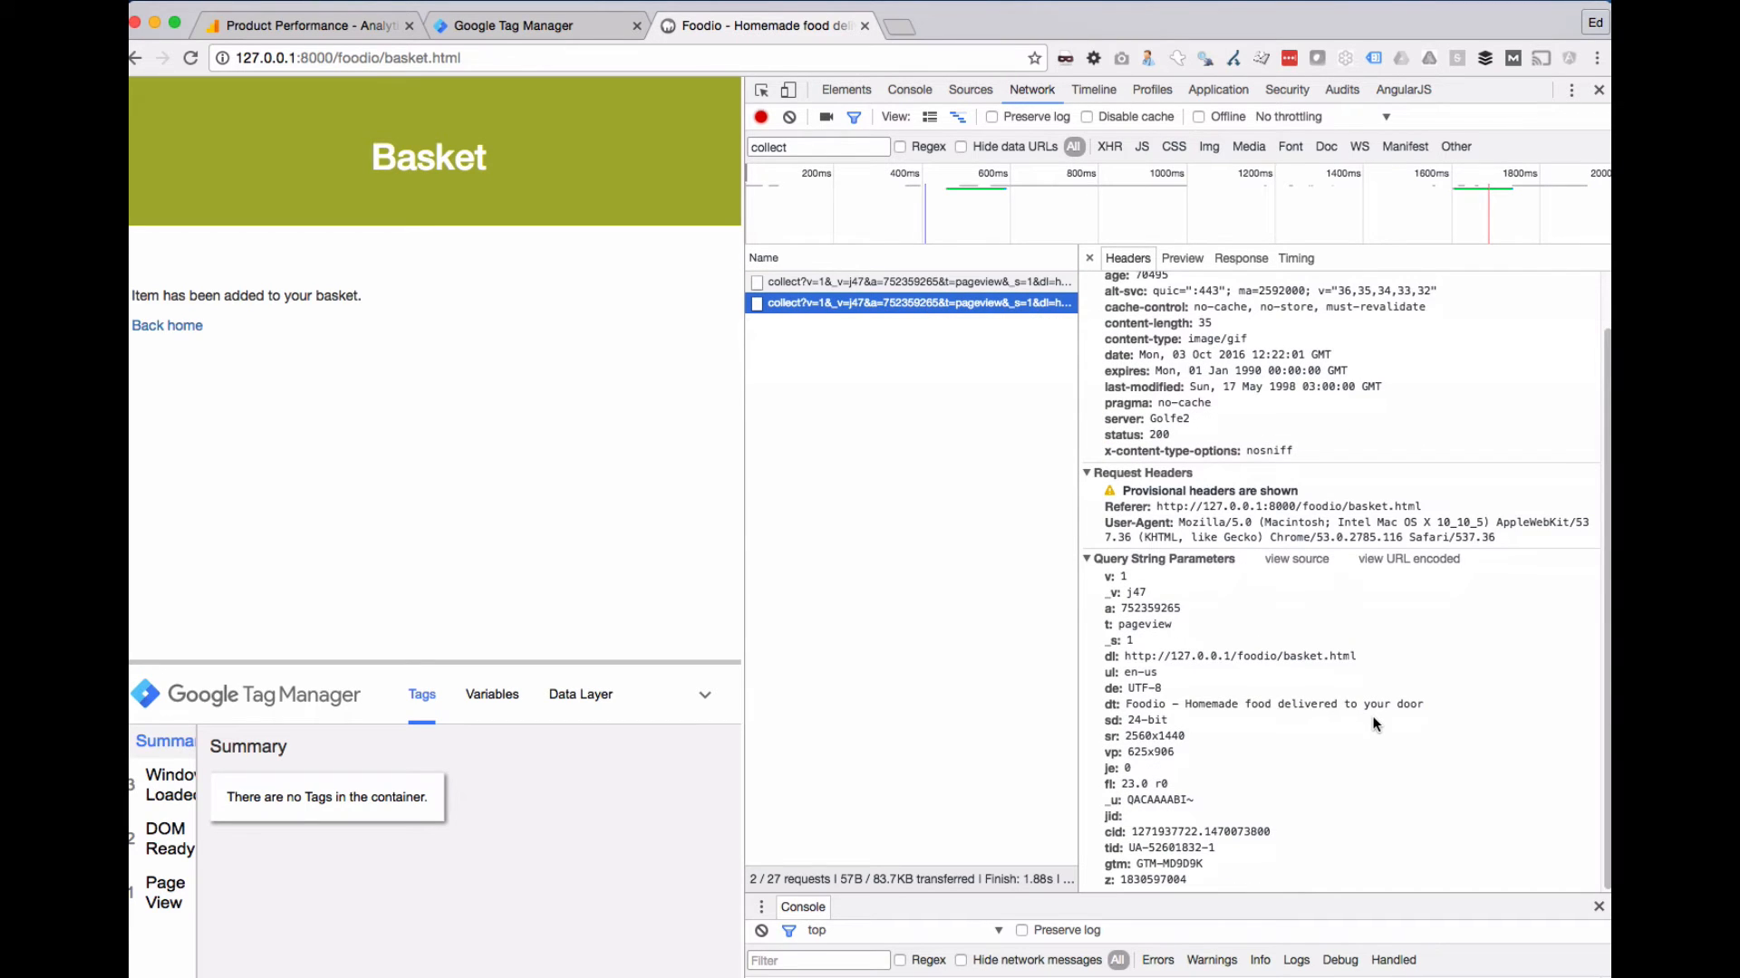
scroll(1375, 723, "up", 2)
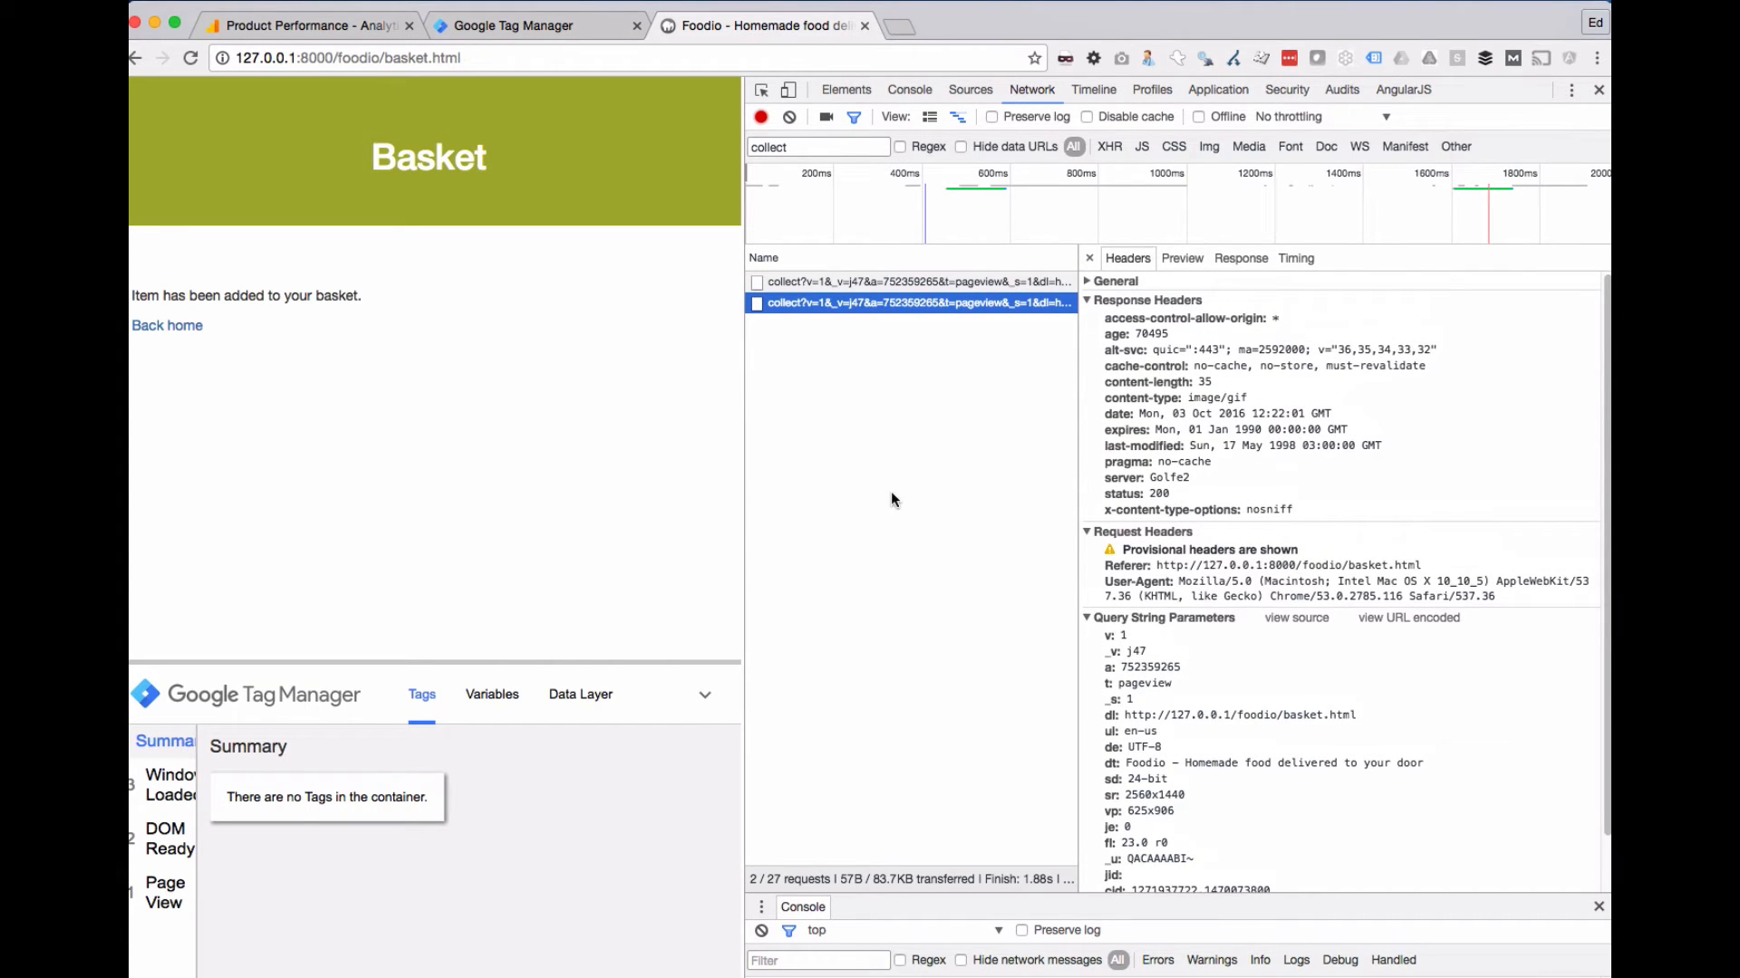
left_click(888, 283)
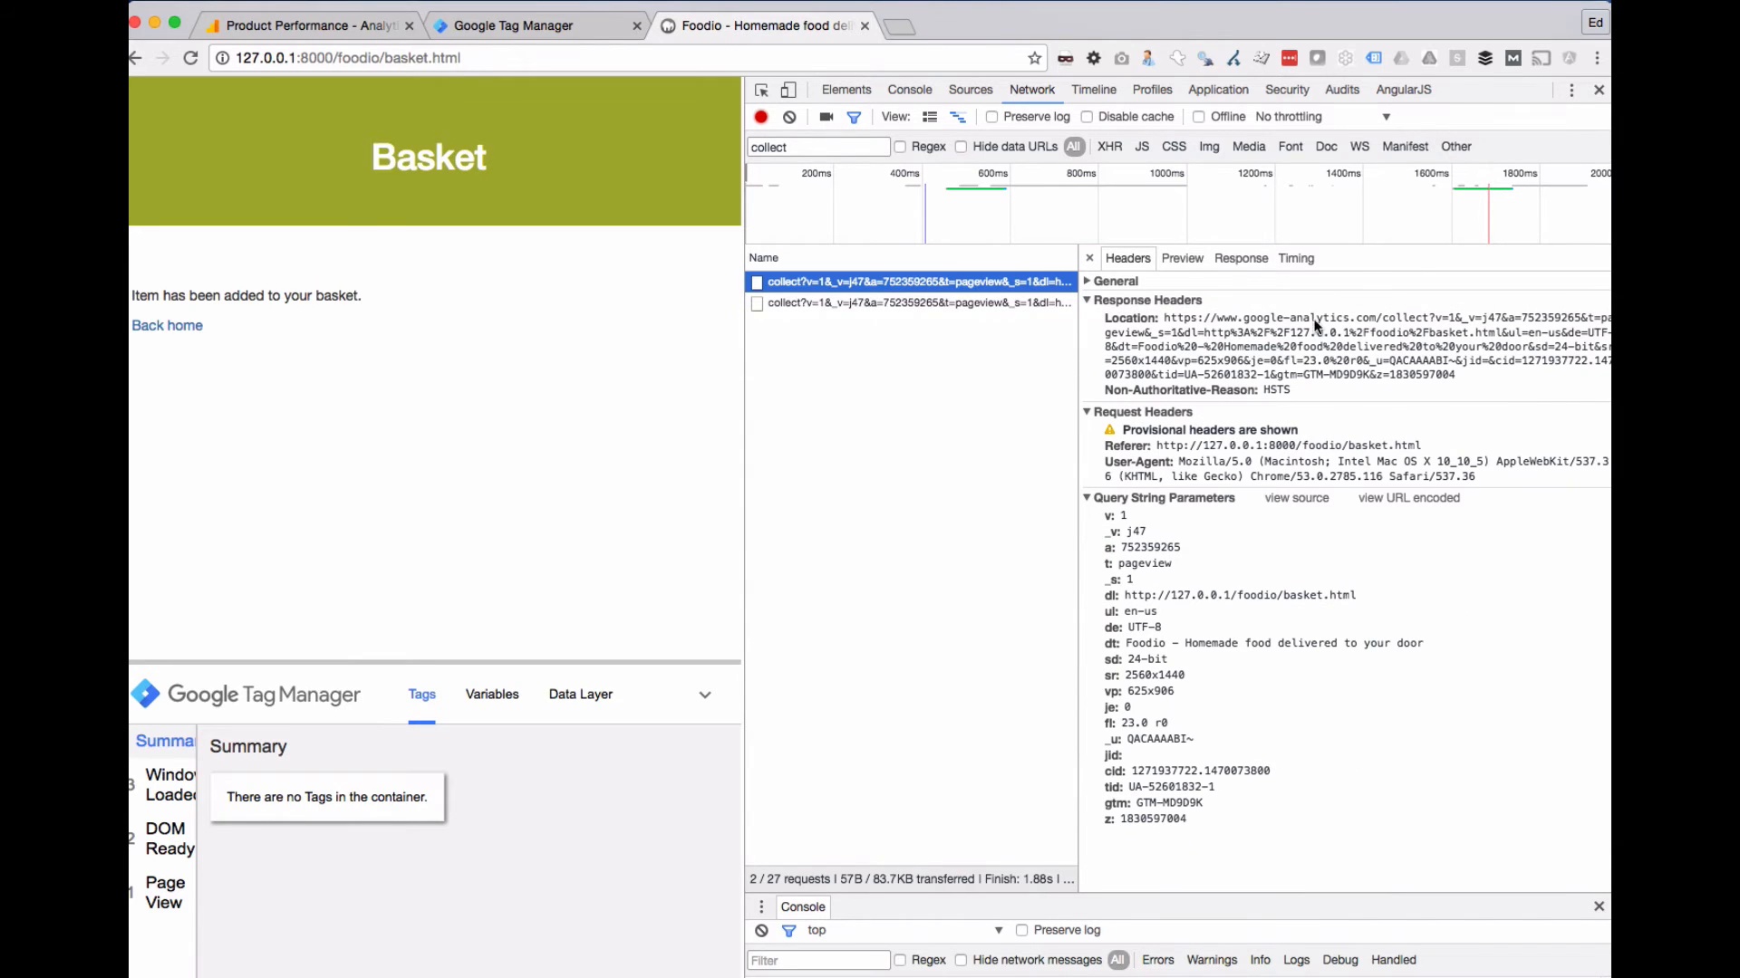
left_click(897, 304)
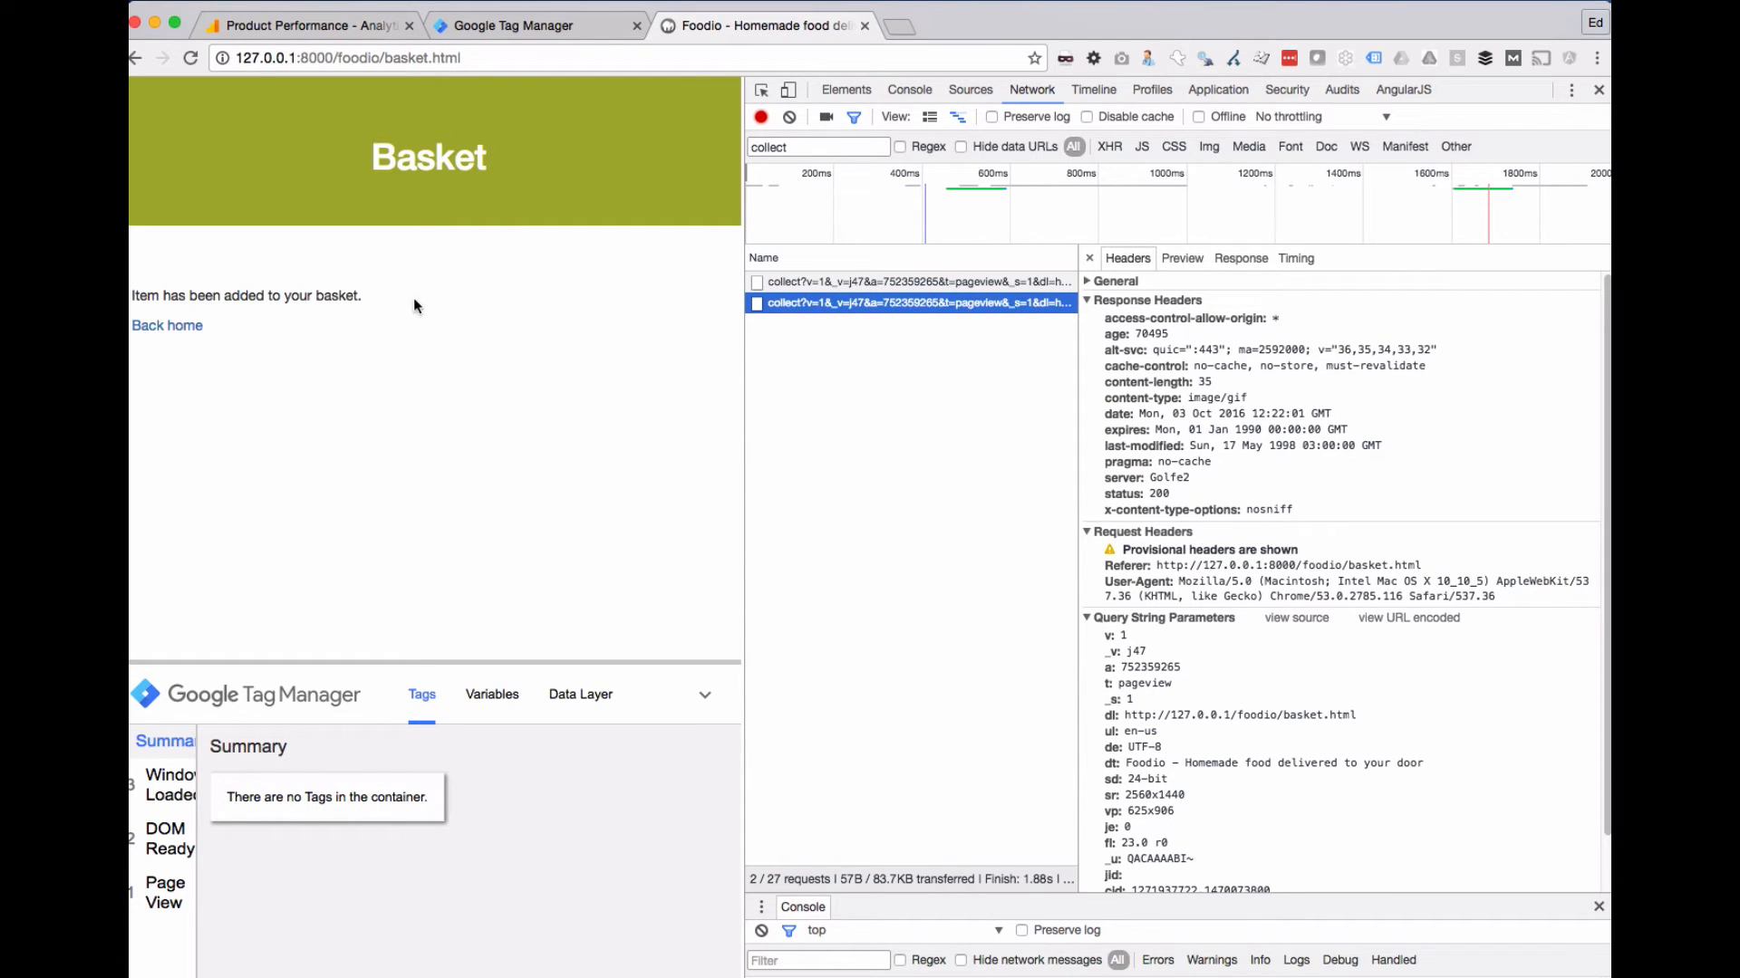
- Clear the network log, return to the Foodio home page and turn on Preserve log
left_click(791, 116)
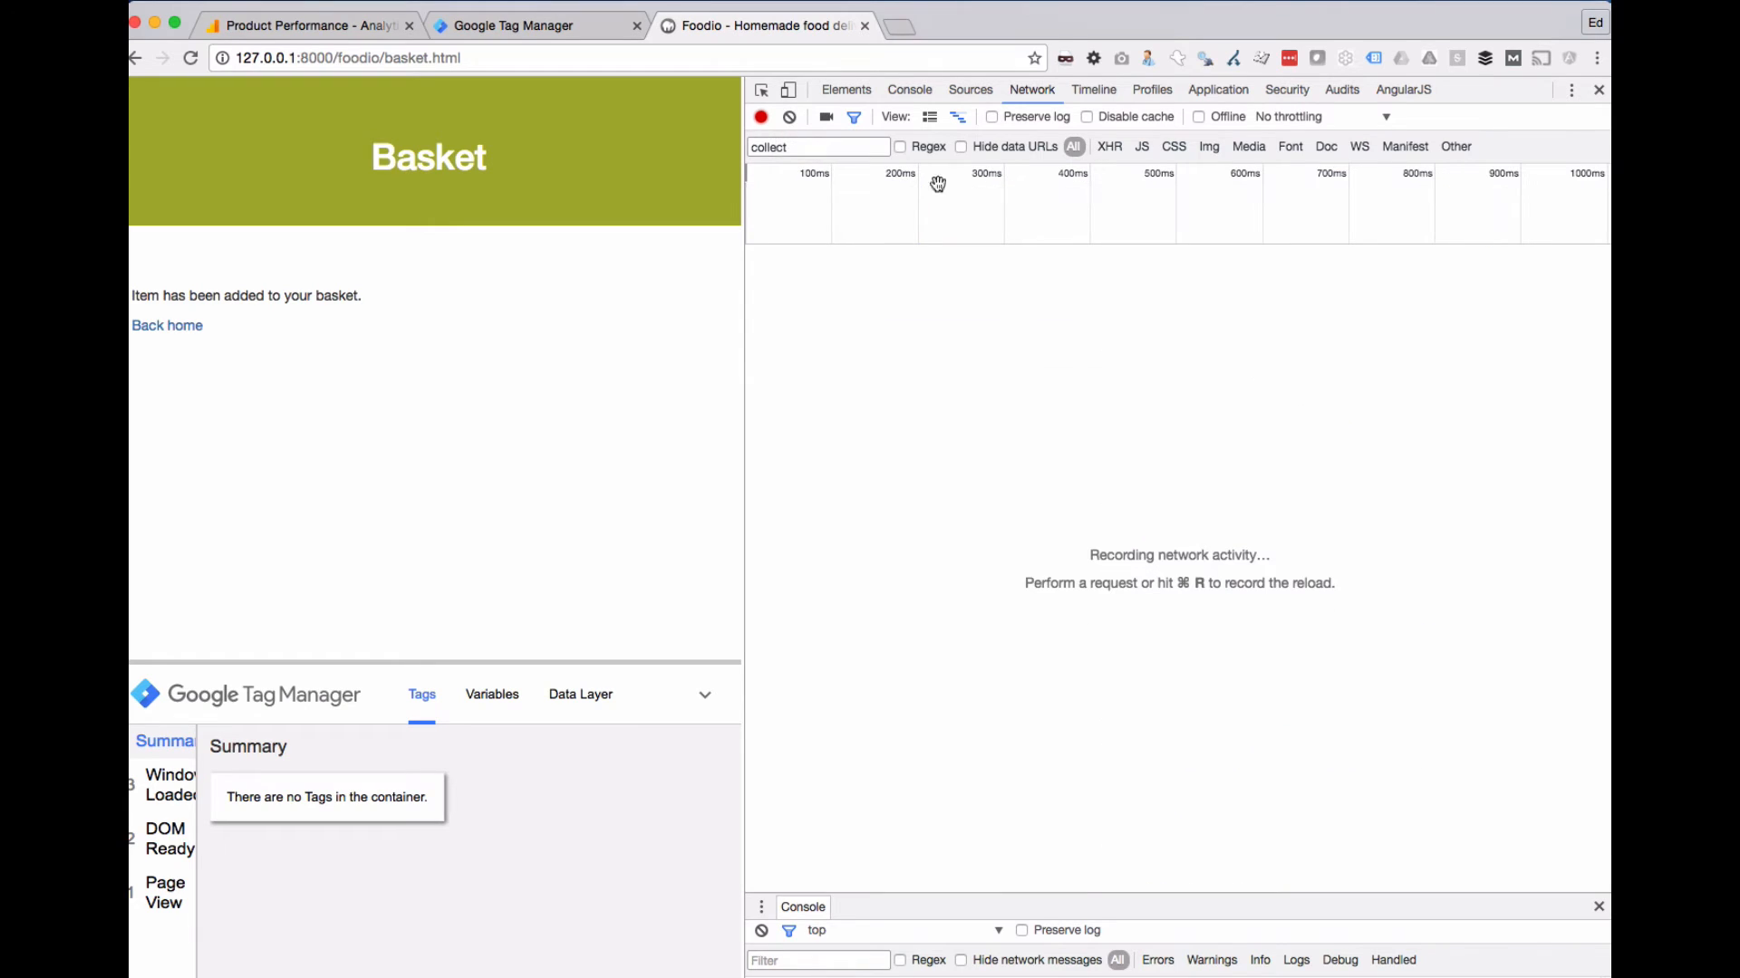
left_click(192, 326)
left_click(789, 117)
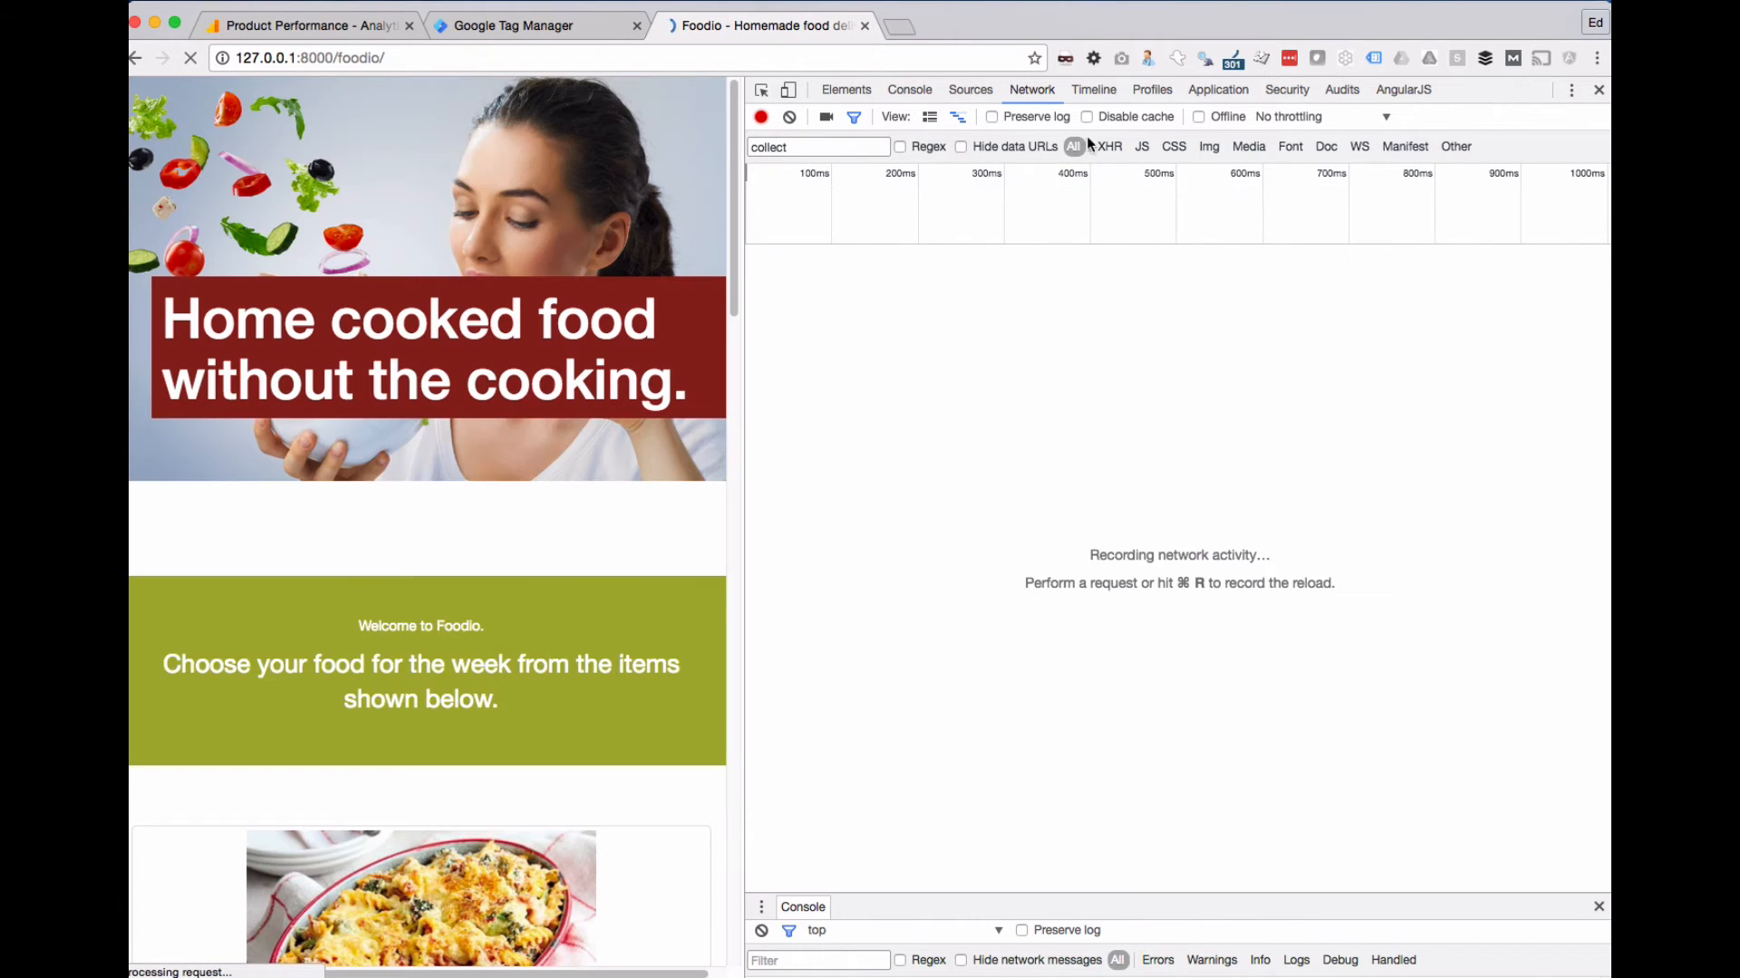
left_click(992, 118)
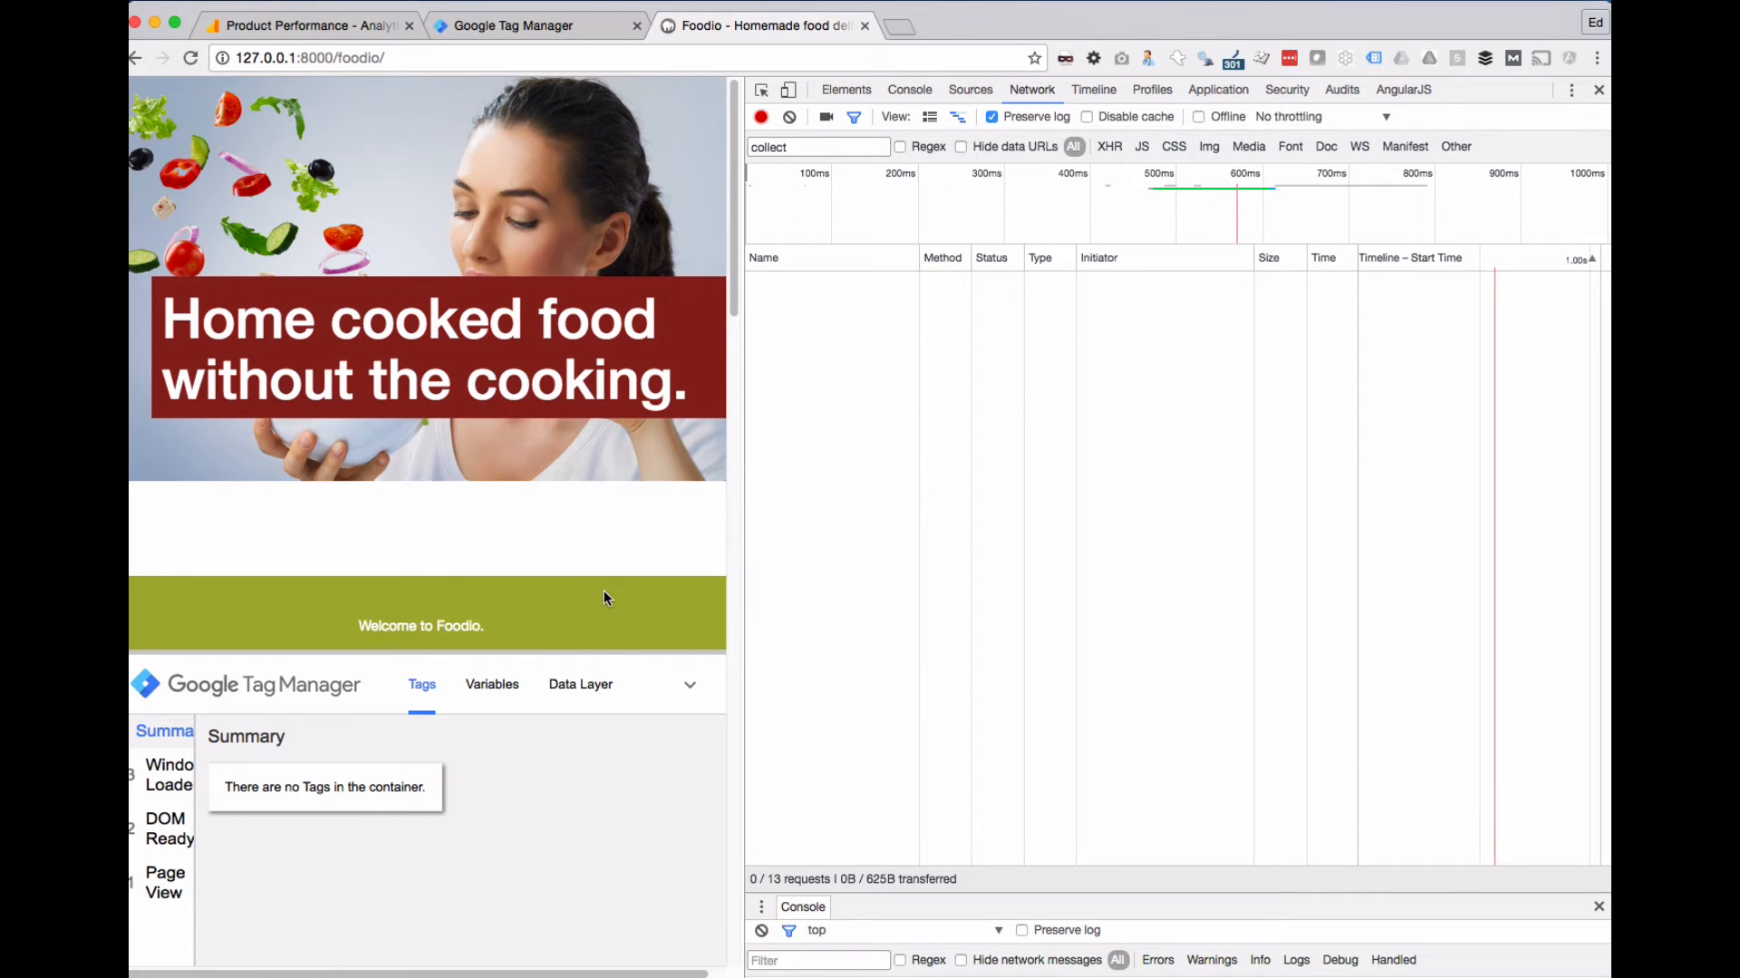
- Open the Pasta bake item, clear the network log and buy it with the debug pane shrunk
scroll(598, 591, "down", 10)
left_click(179, 435)
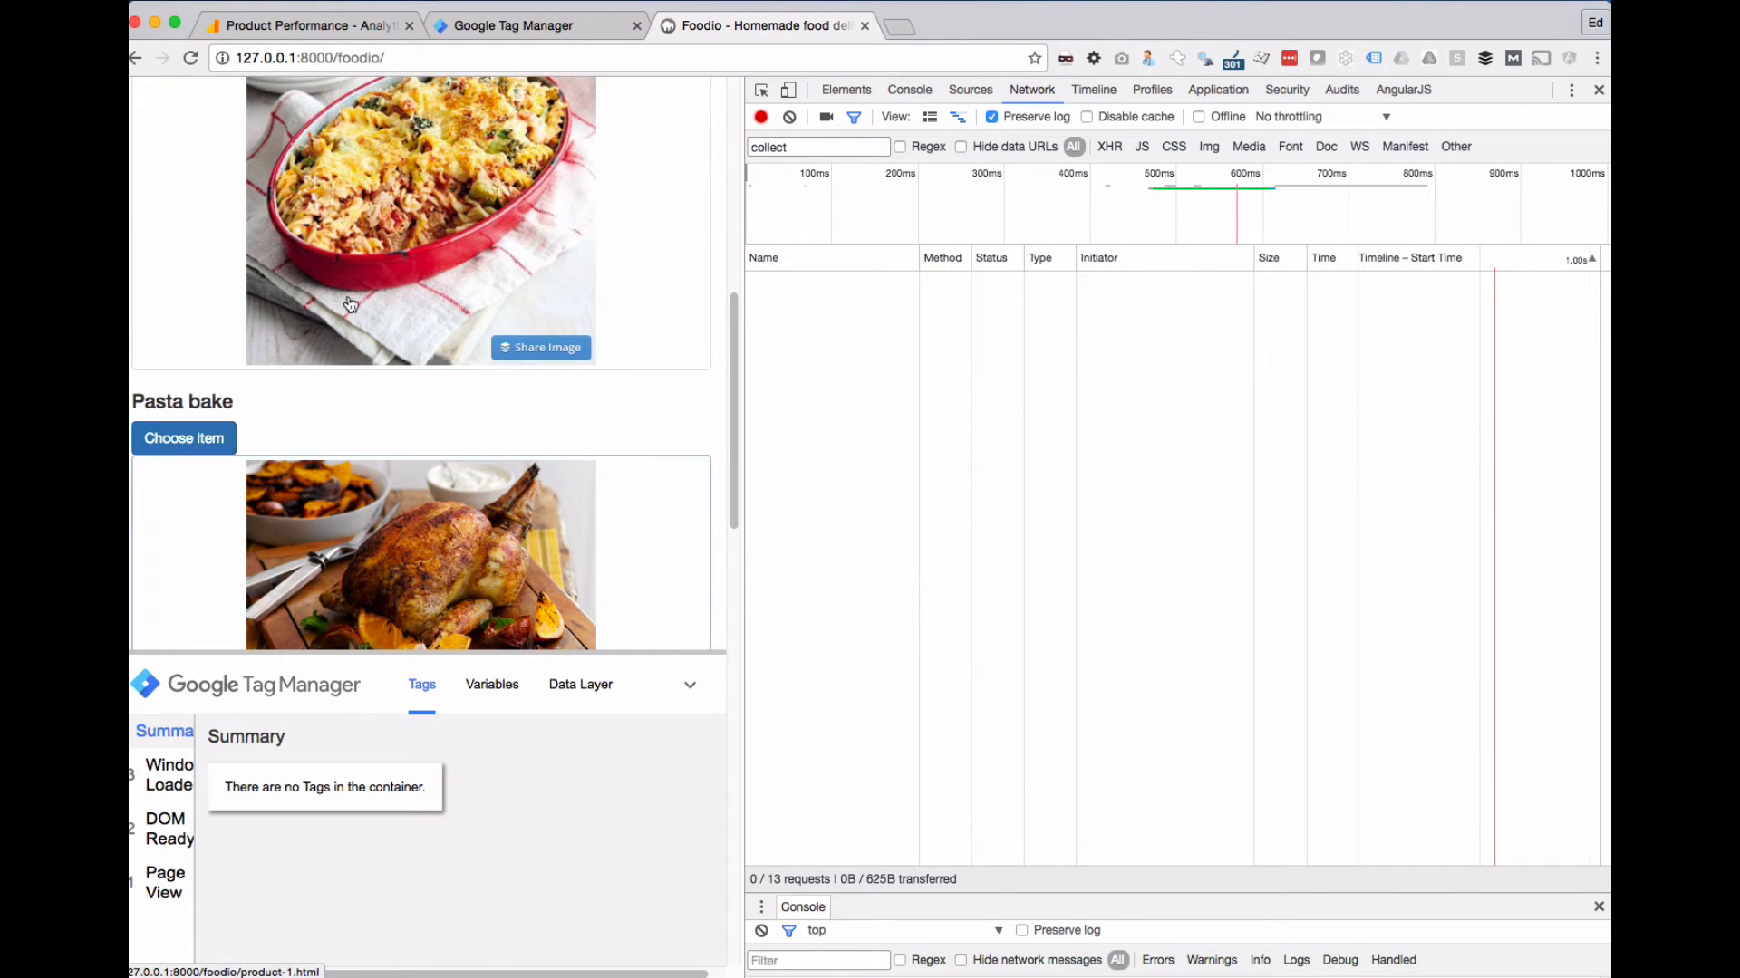
left_click(789, 117)
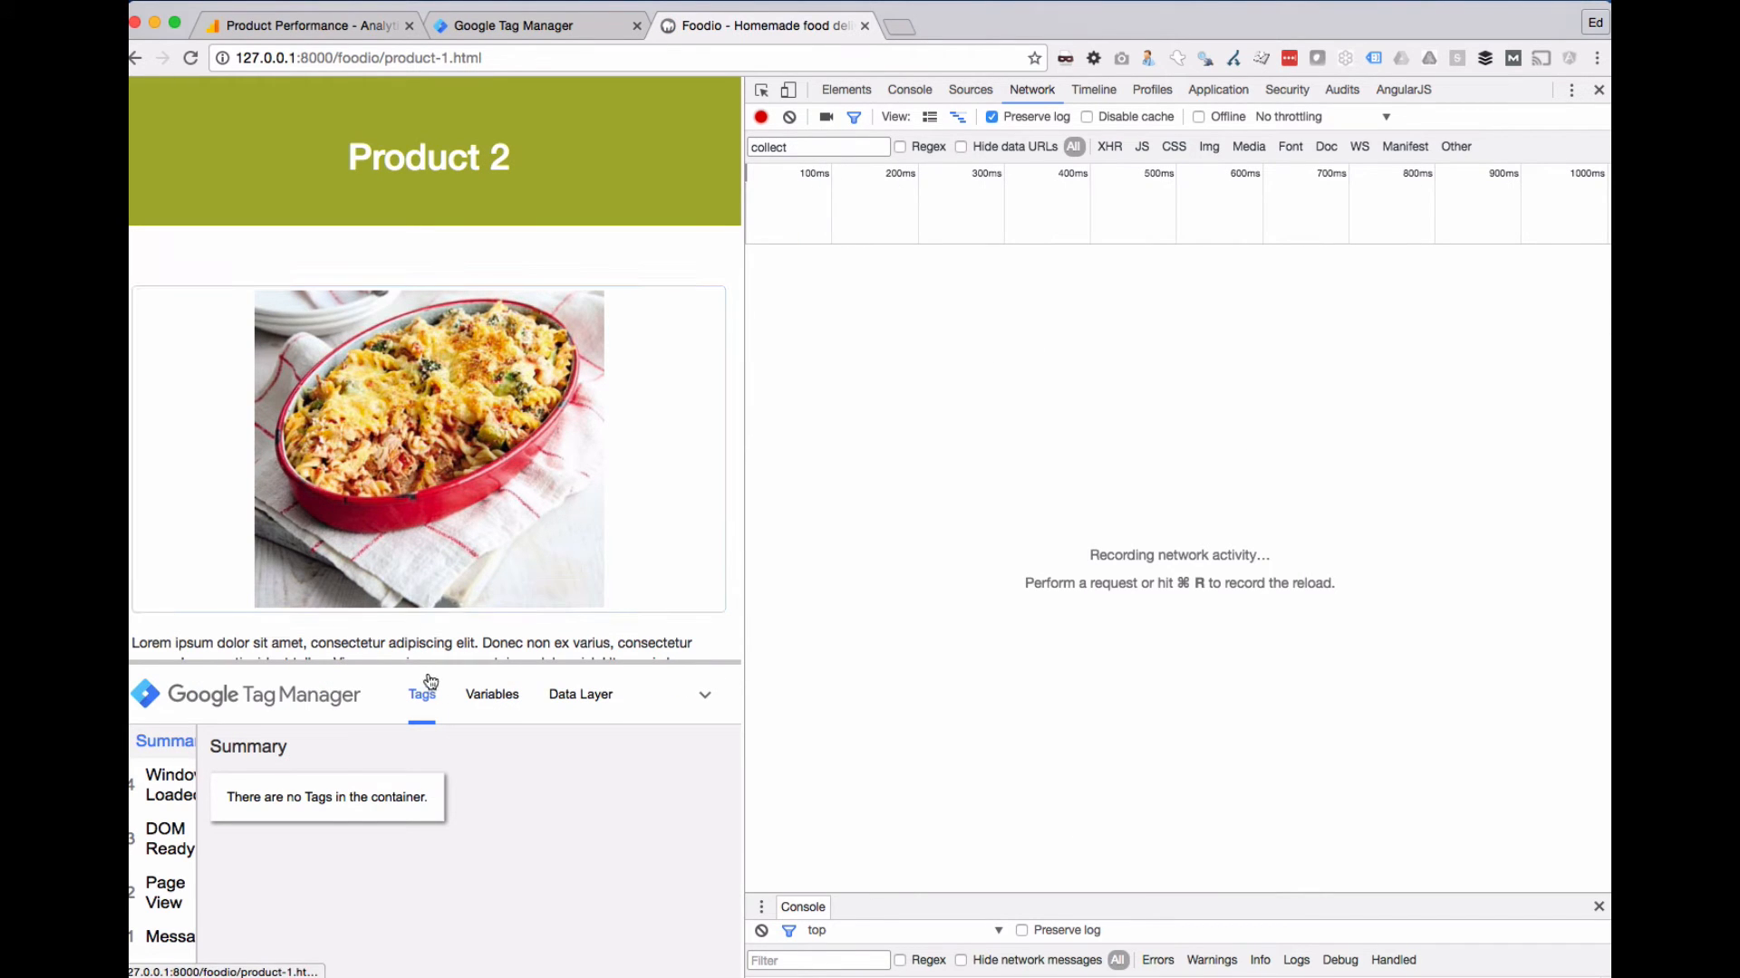
left_click_drag(433, 663, 448, 793)
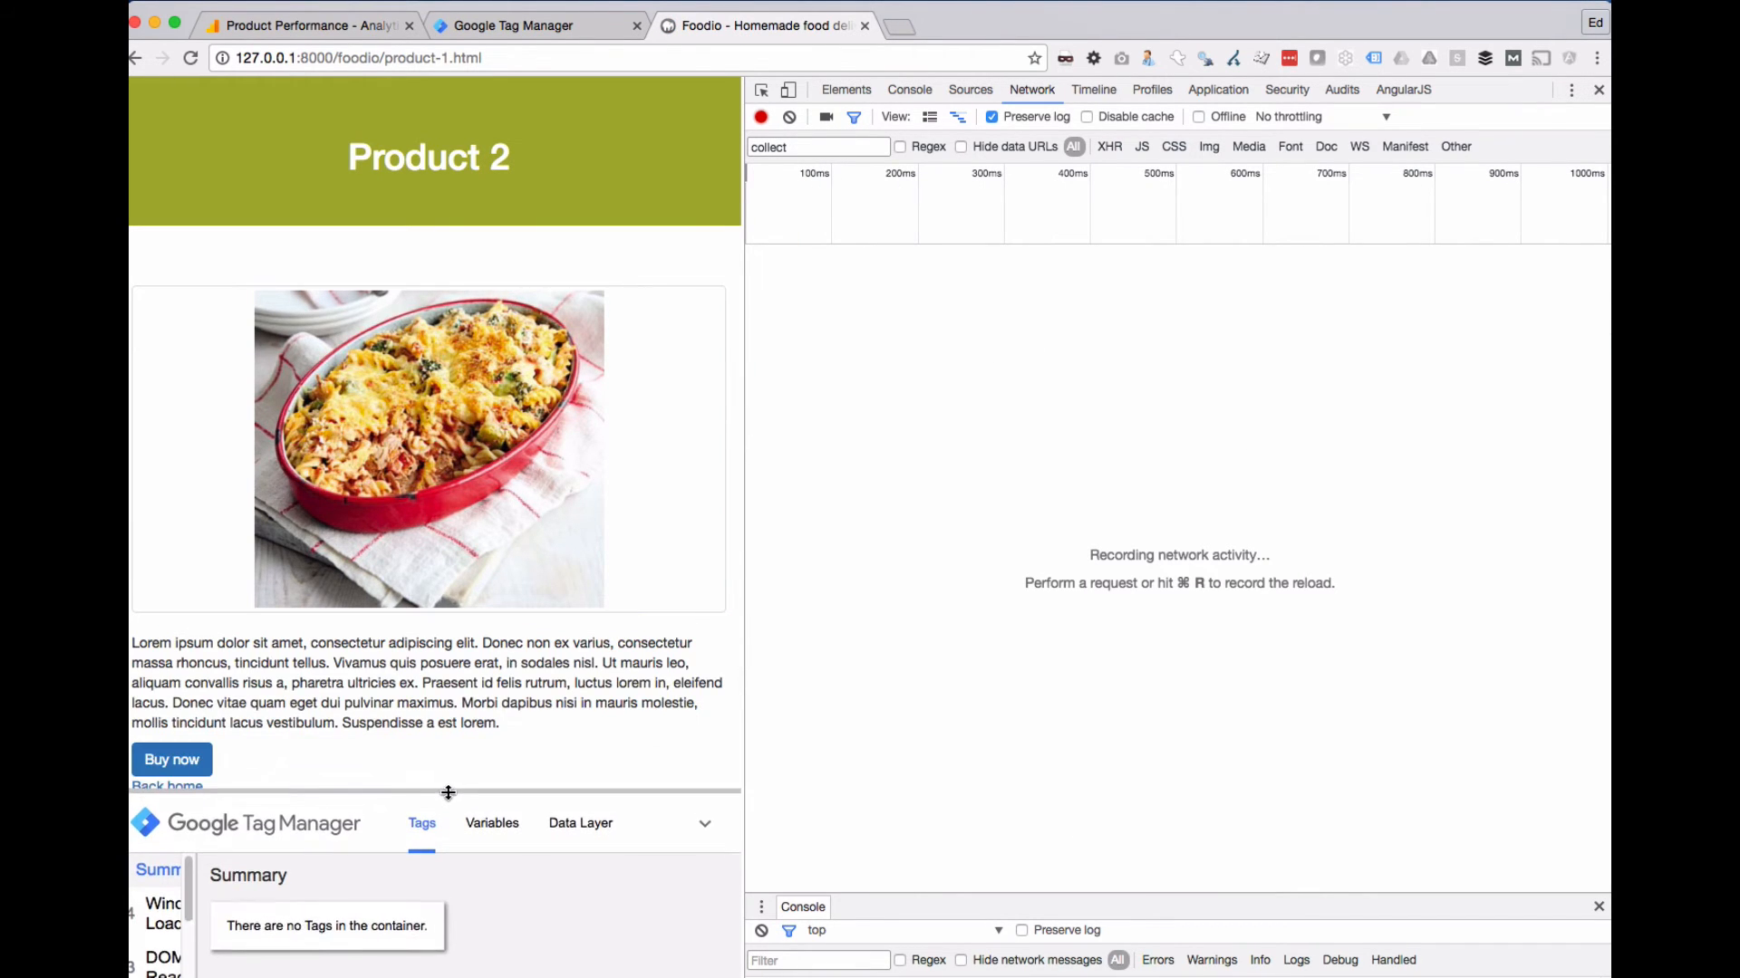
left_click(173, 759)
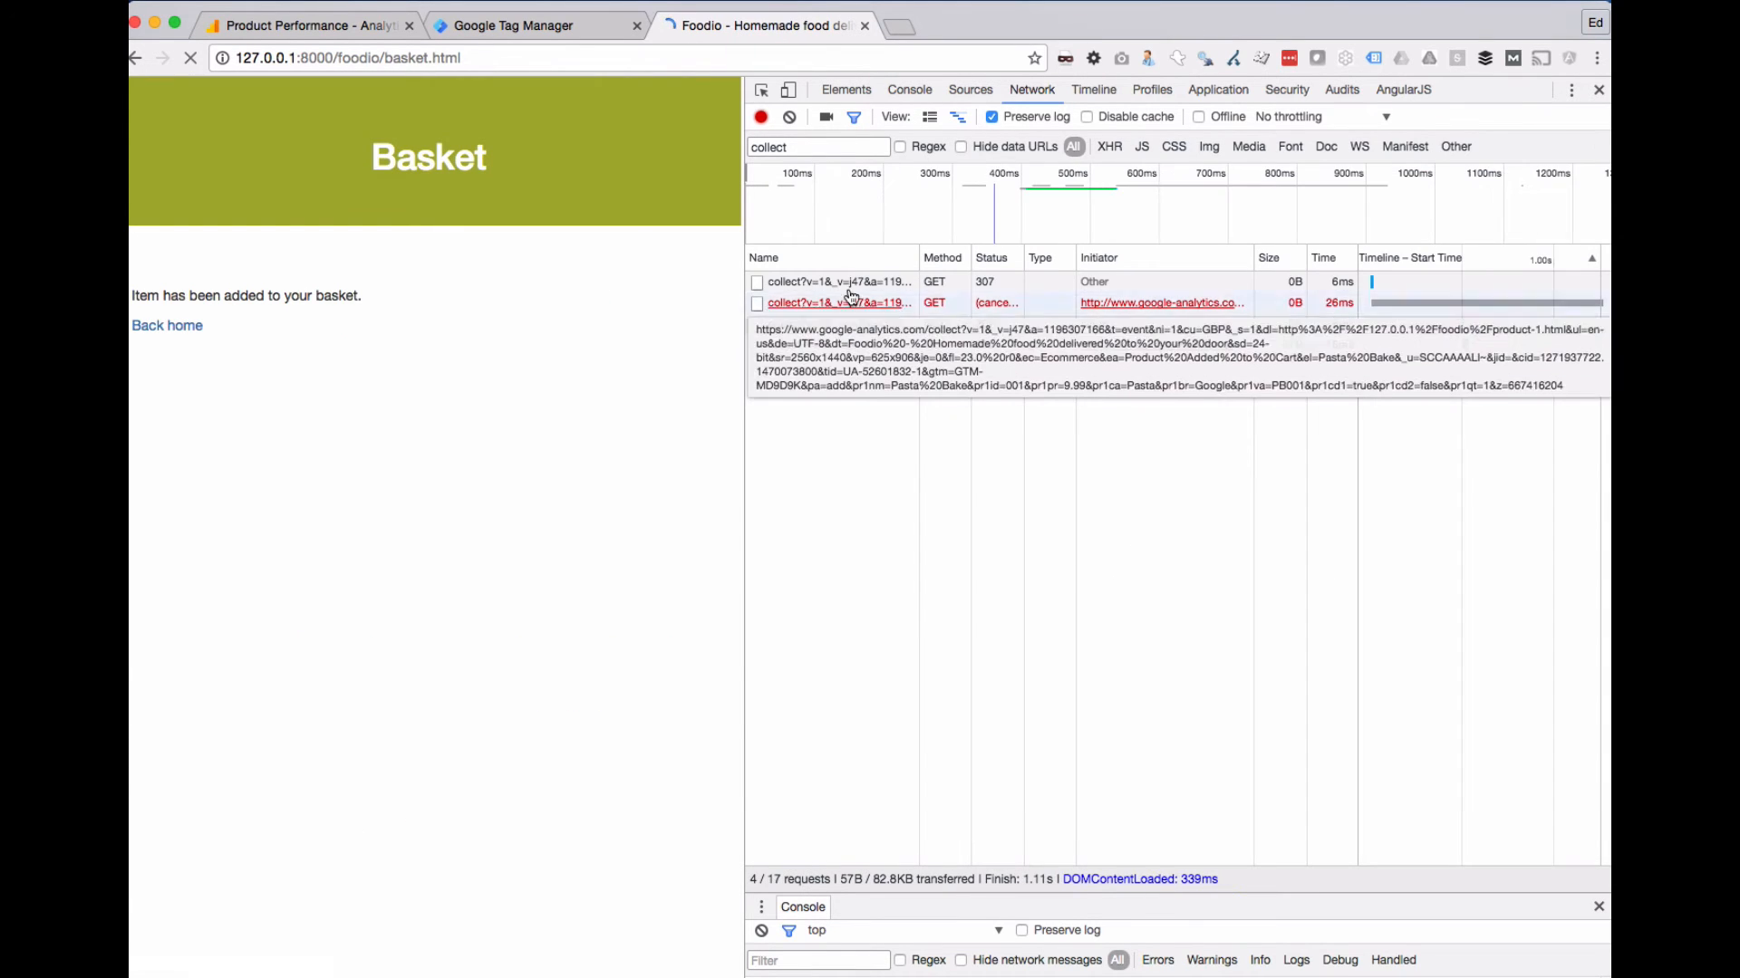
- Open the first event collect request from the Pasta bake purchase and widen its details pane
left_click(849, 285)
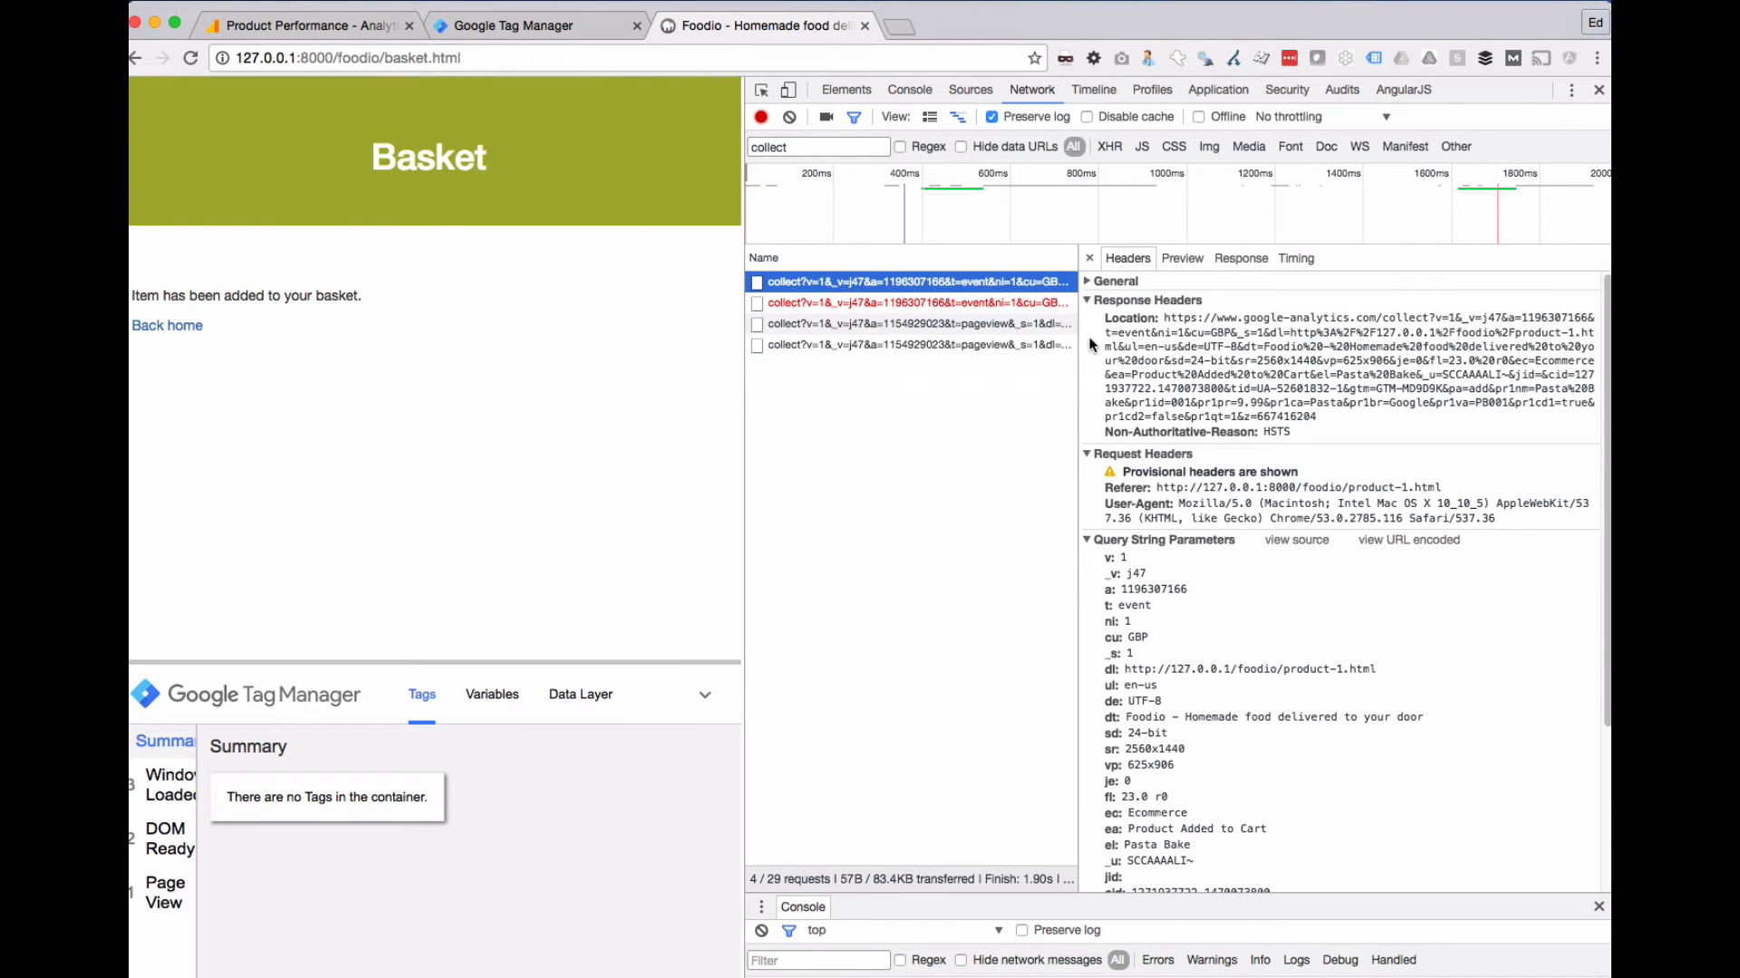
left_click_drag(1075, 343, 1256, 335)
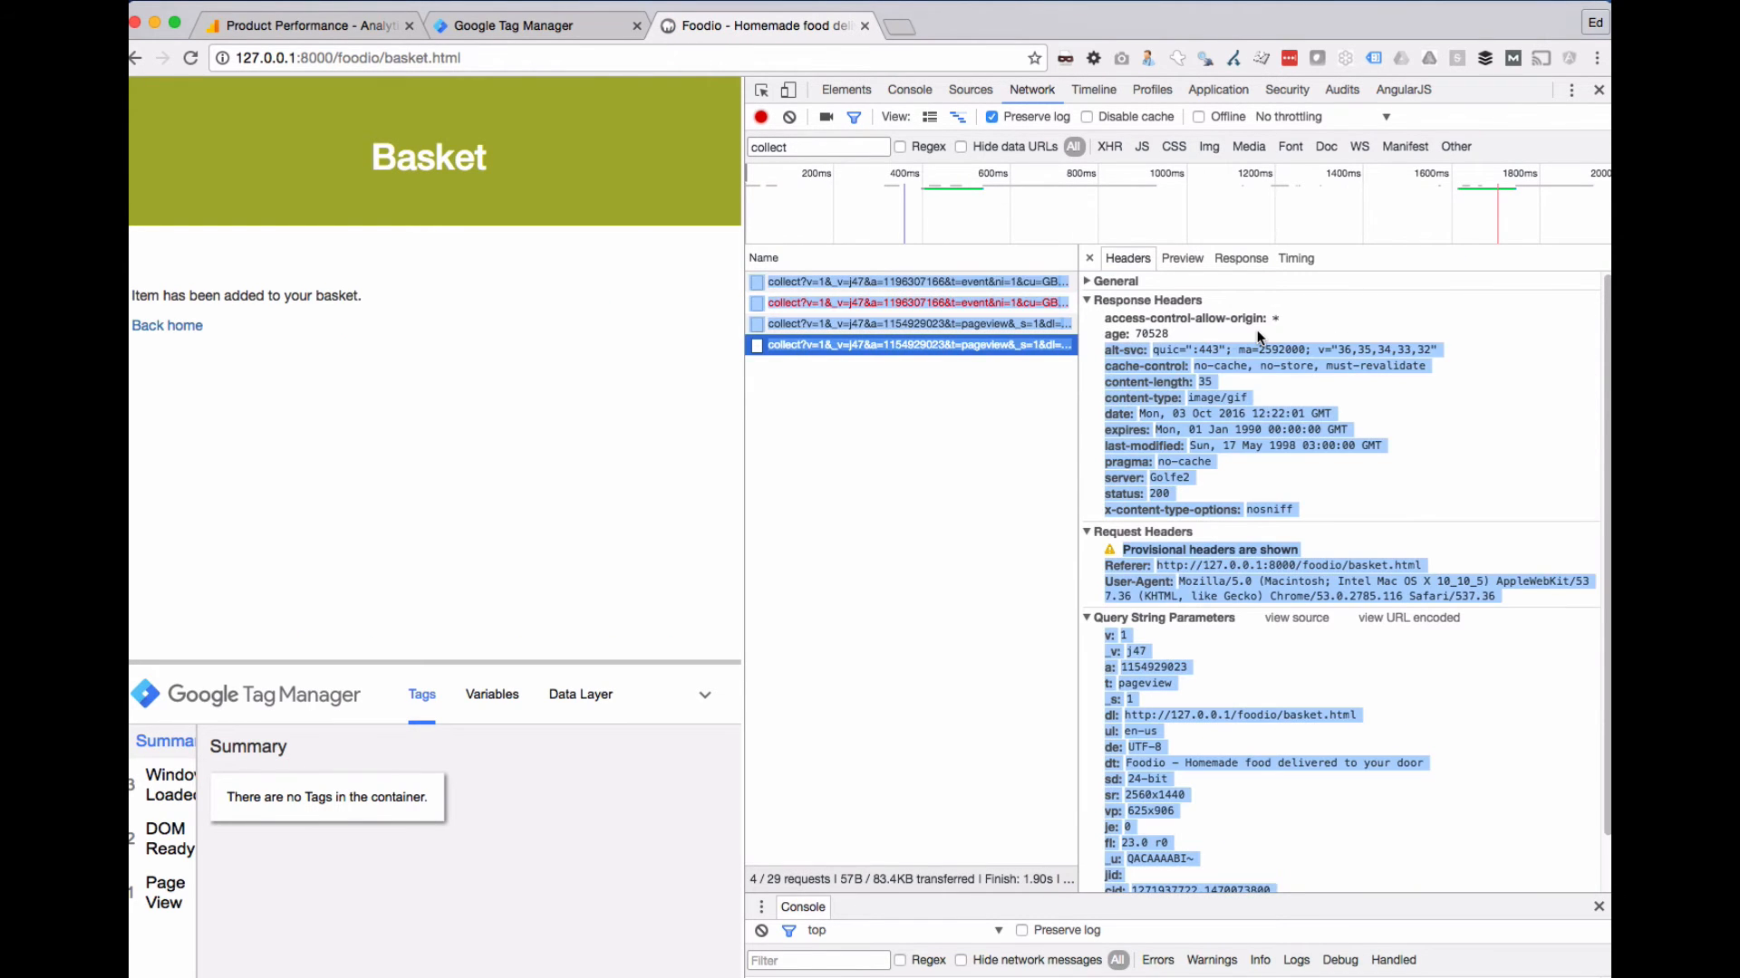
left_click_drag(1078, 288, 1254, 288)
left_click(989, 282)
left_click_drag(1254, 435, 922, 435)
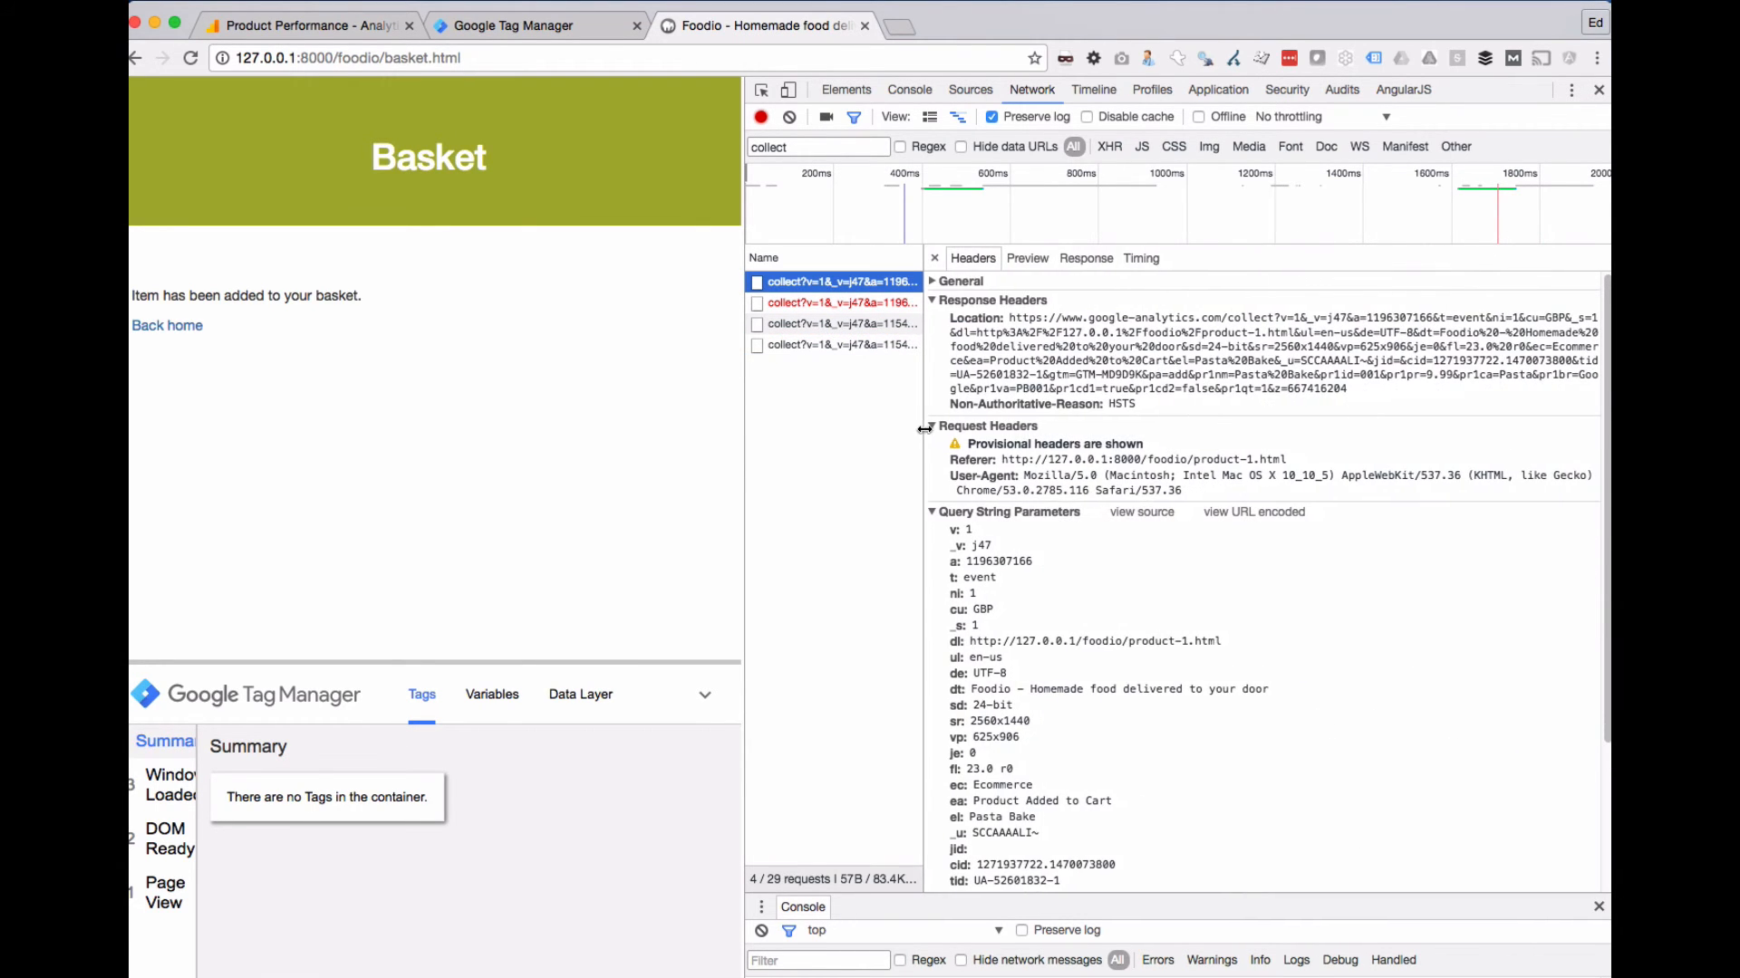
- Examine the event request's ecommerce parameters, from the product action (pa) through the product fields to the quantity (pr1qt)
scroll(1143, 654, "down", 3)
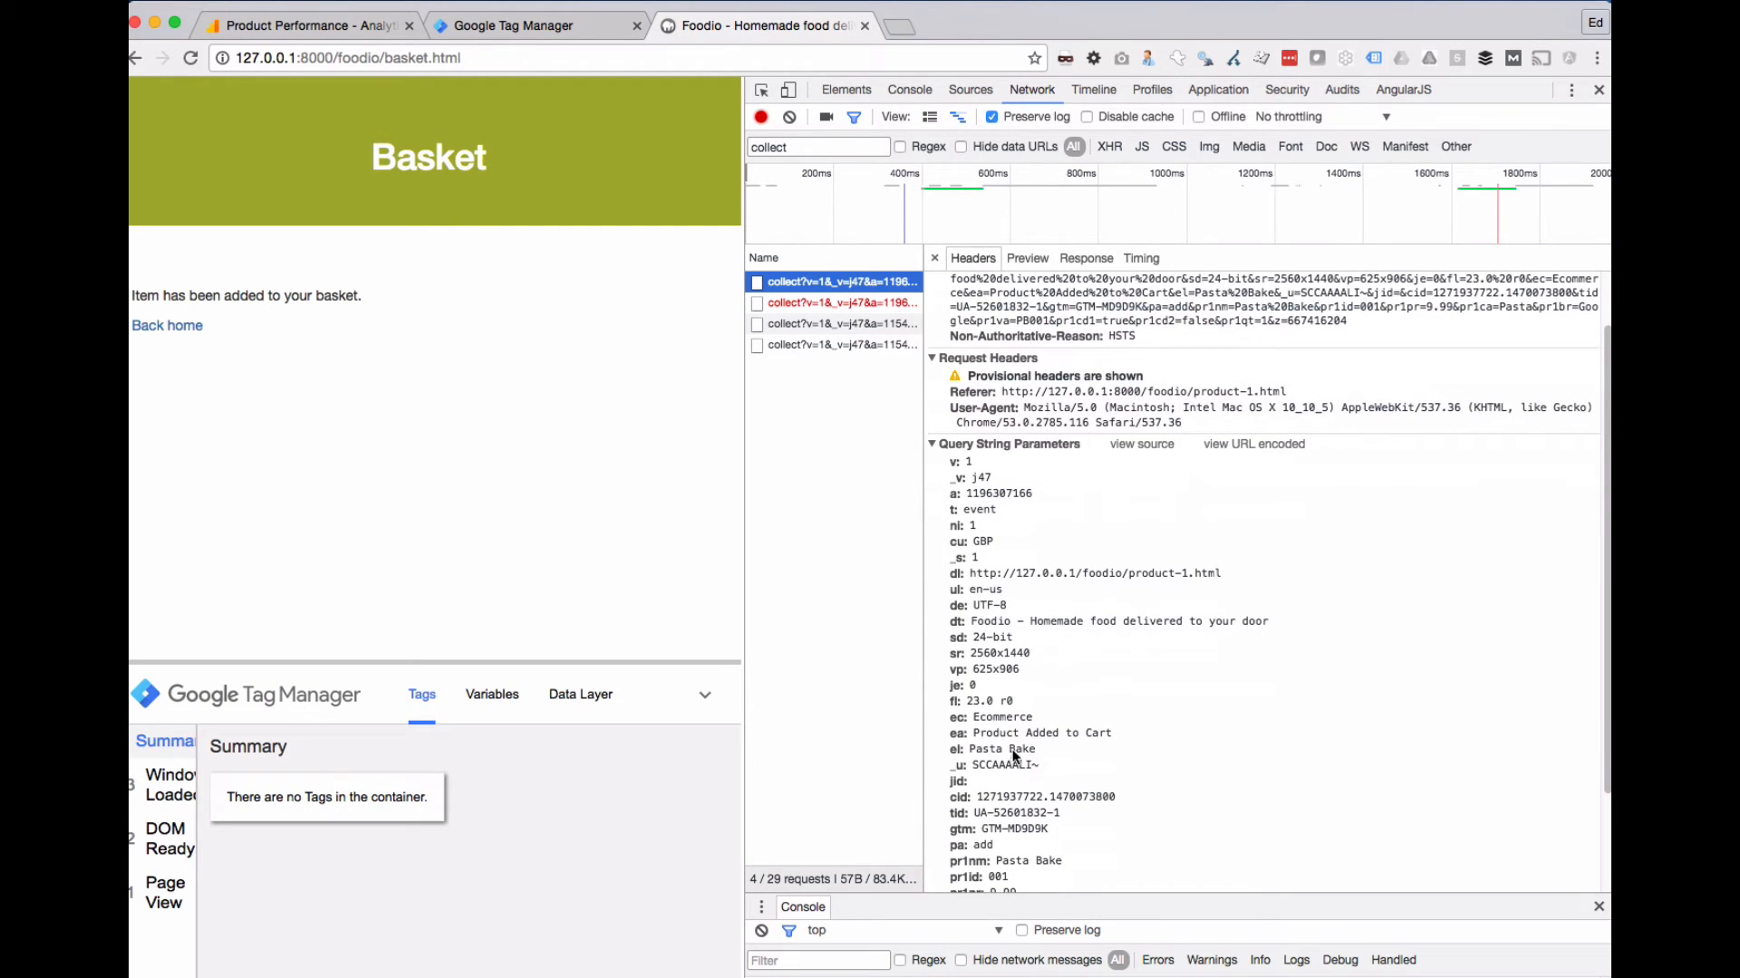
scroll(1041, 752, "down", 3)
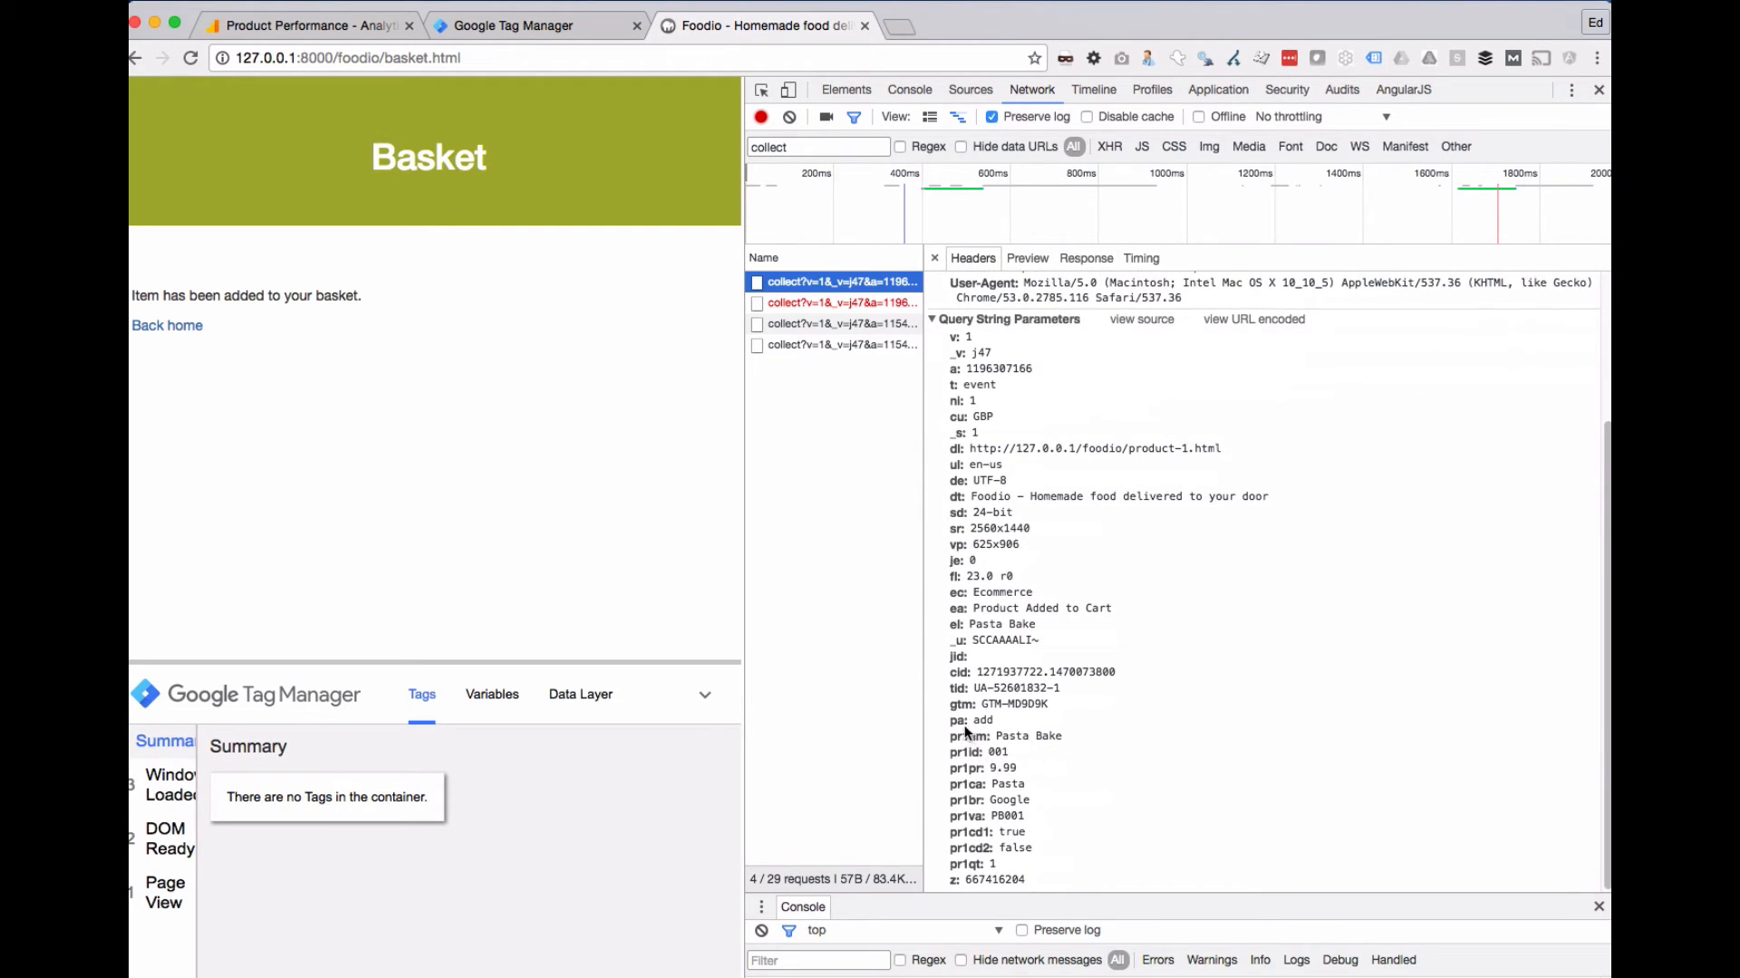
left_click_drag(946, 716, 1046, 859)
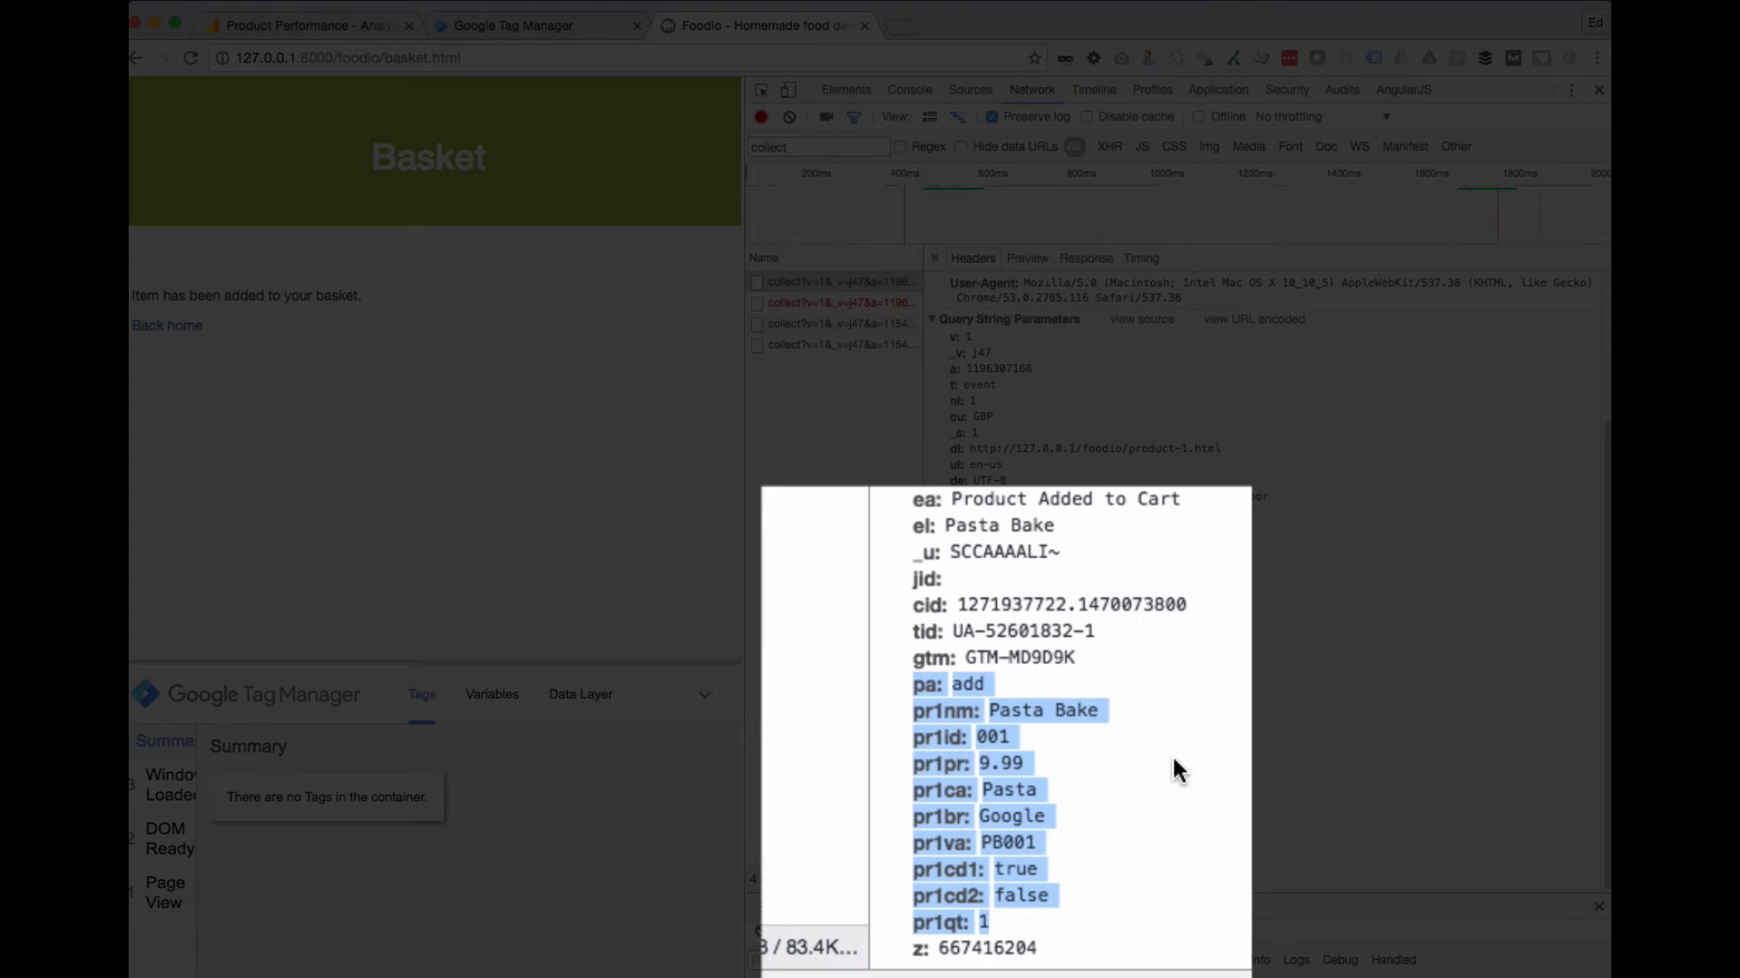
left_click(966, 714)
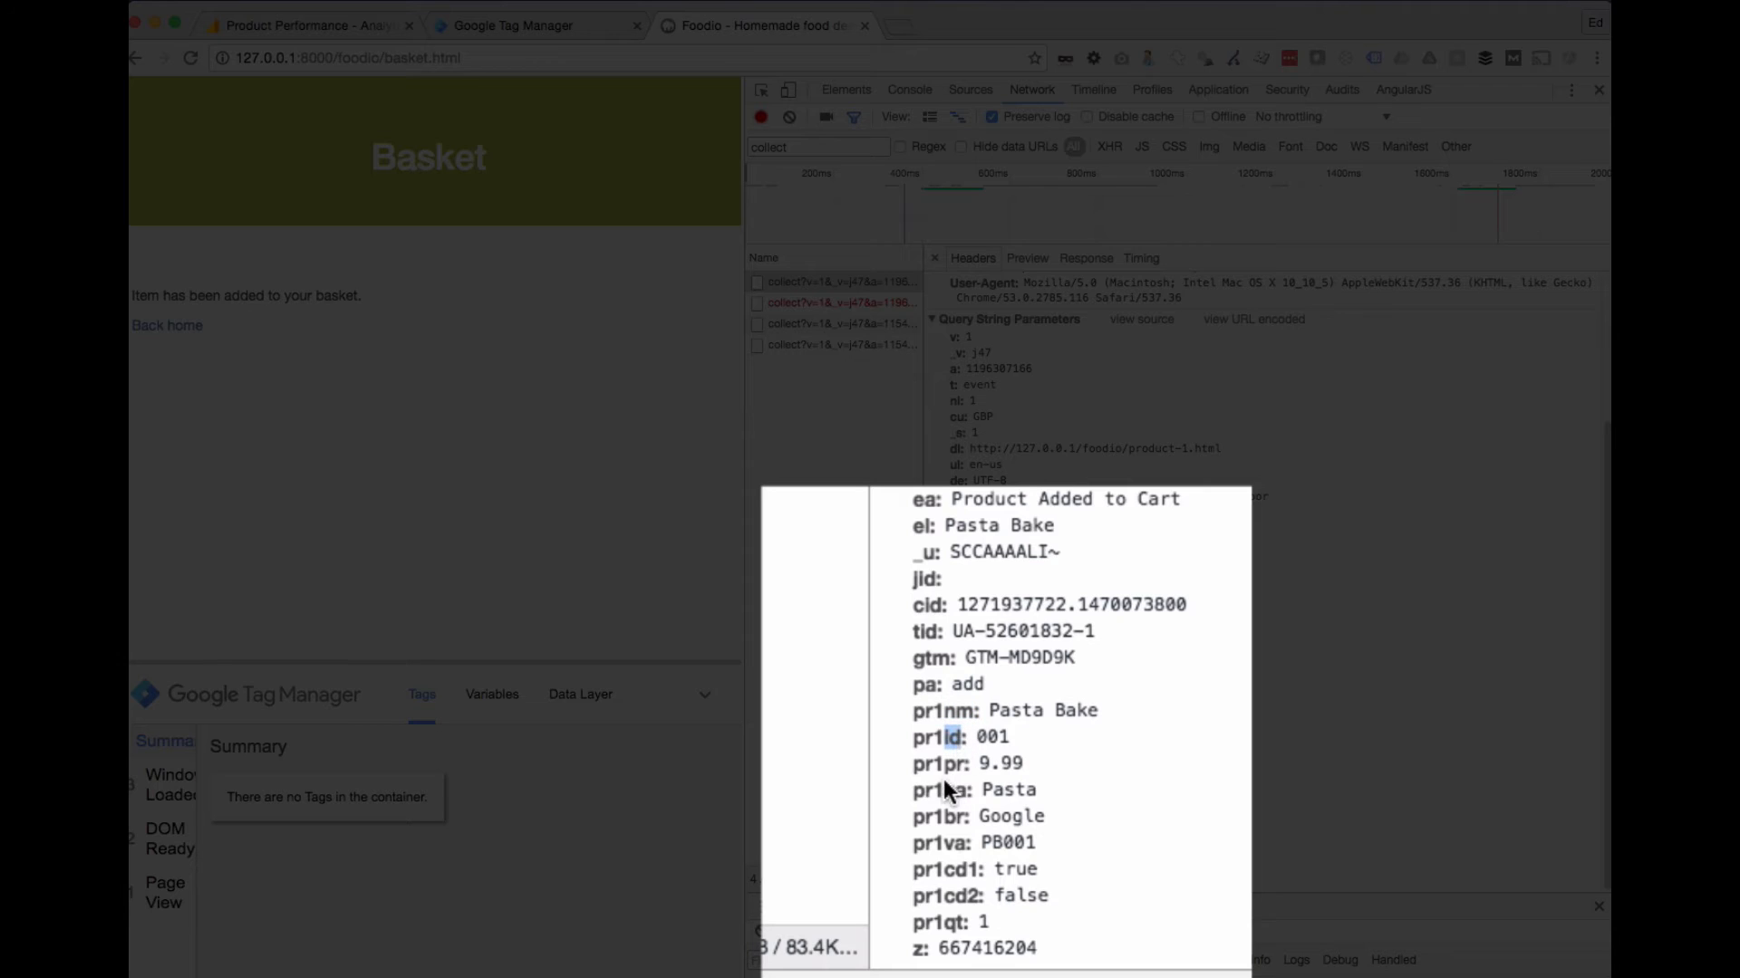
left_click_drag(960, 793, 961, 799)
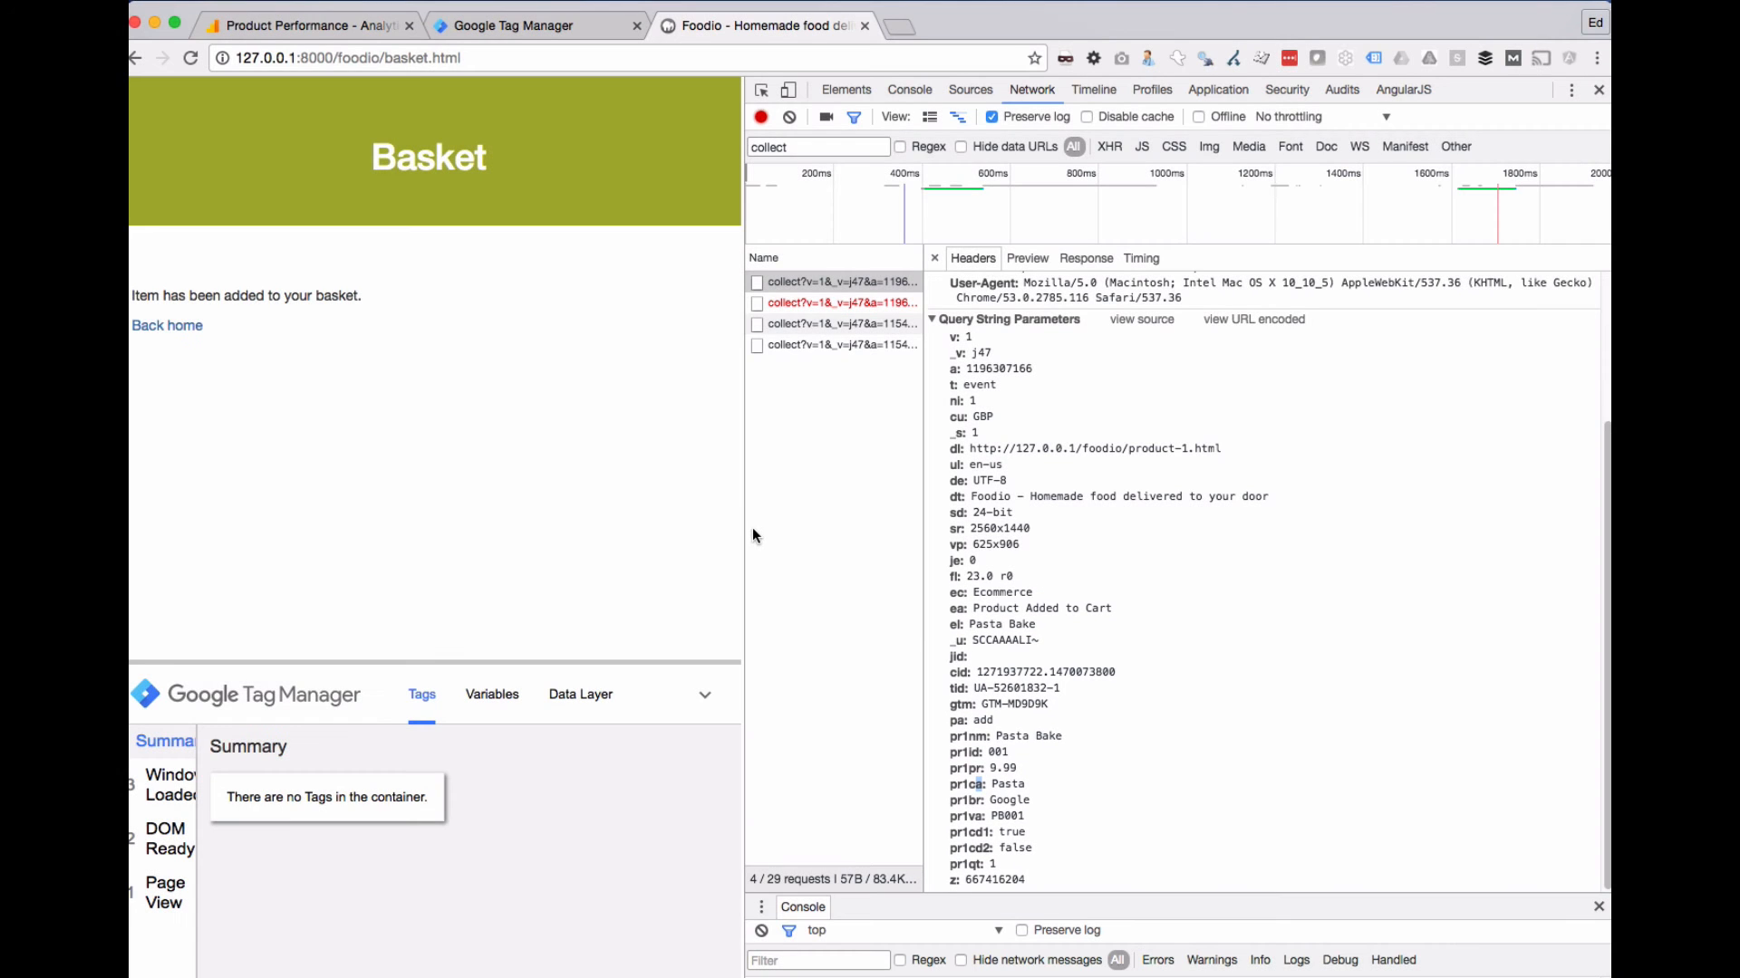
- Close the developer tools, return to the Foodio home page and switch to the Google Tag Manager tags list
left_click_drag(749, 534, 1074, 530)
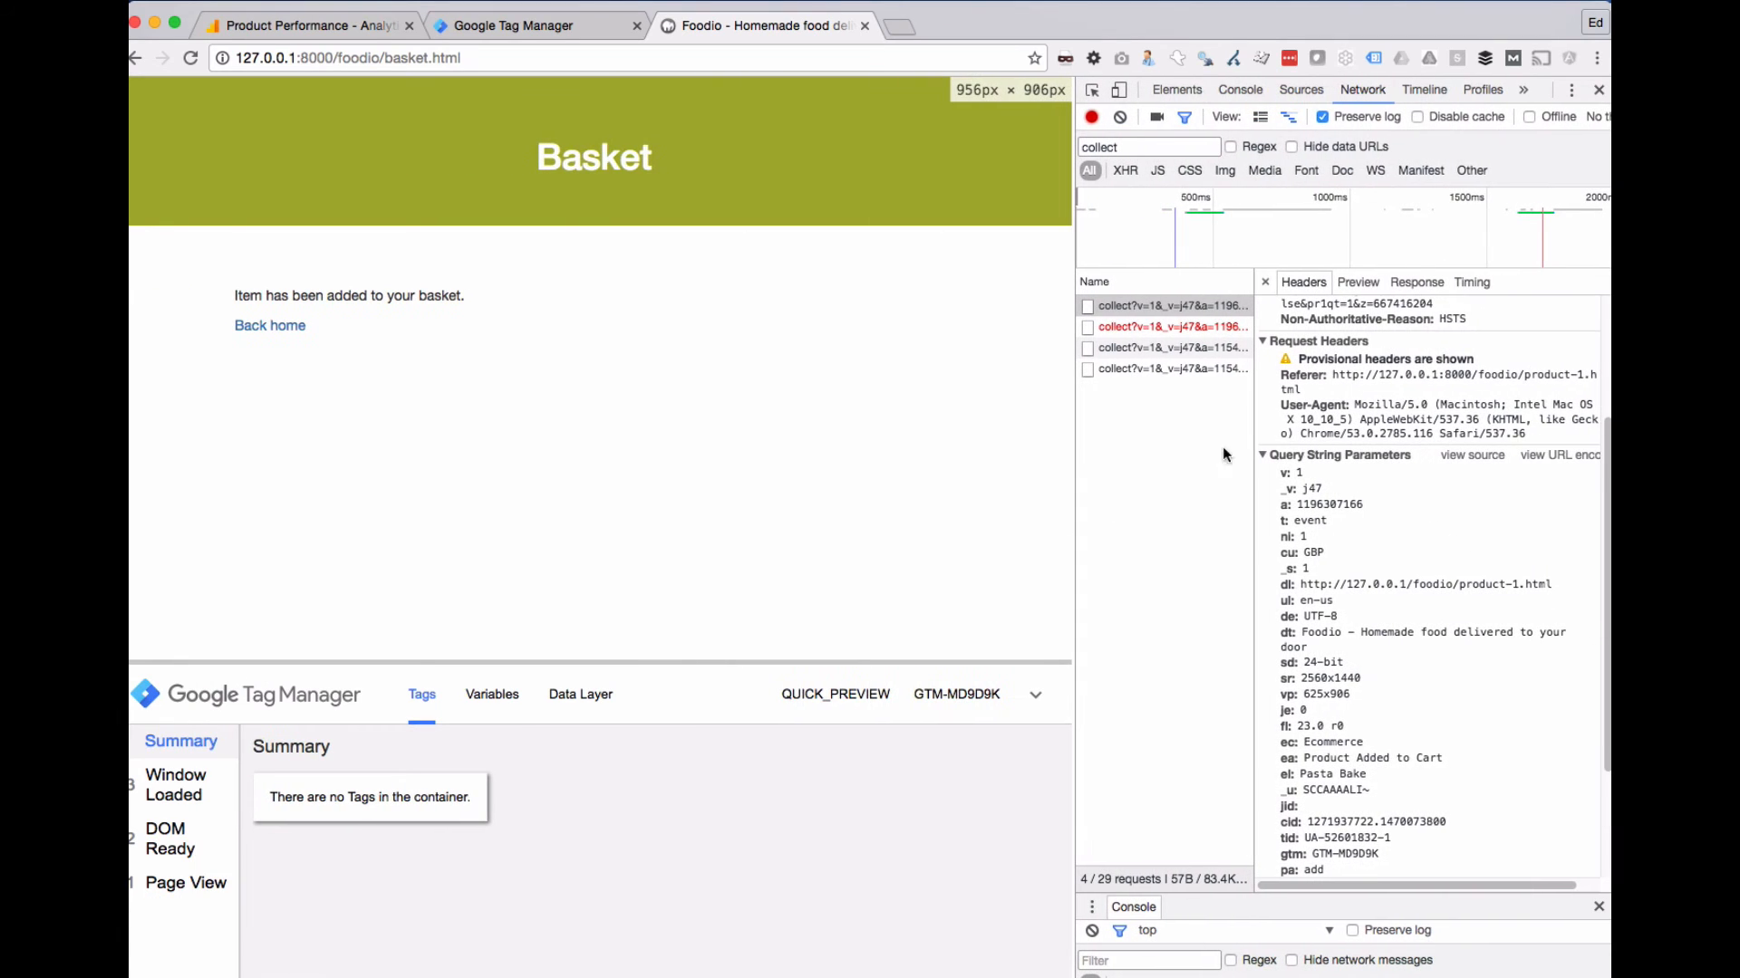
left_click(1598, 89)
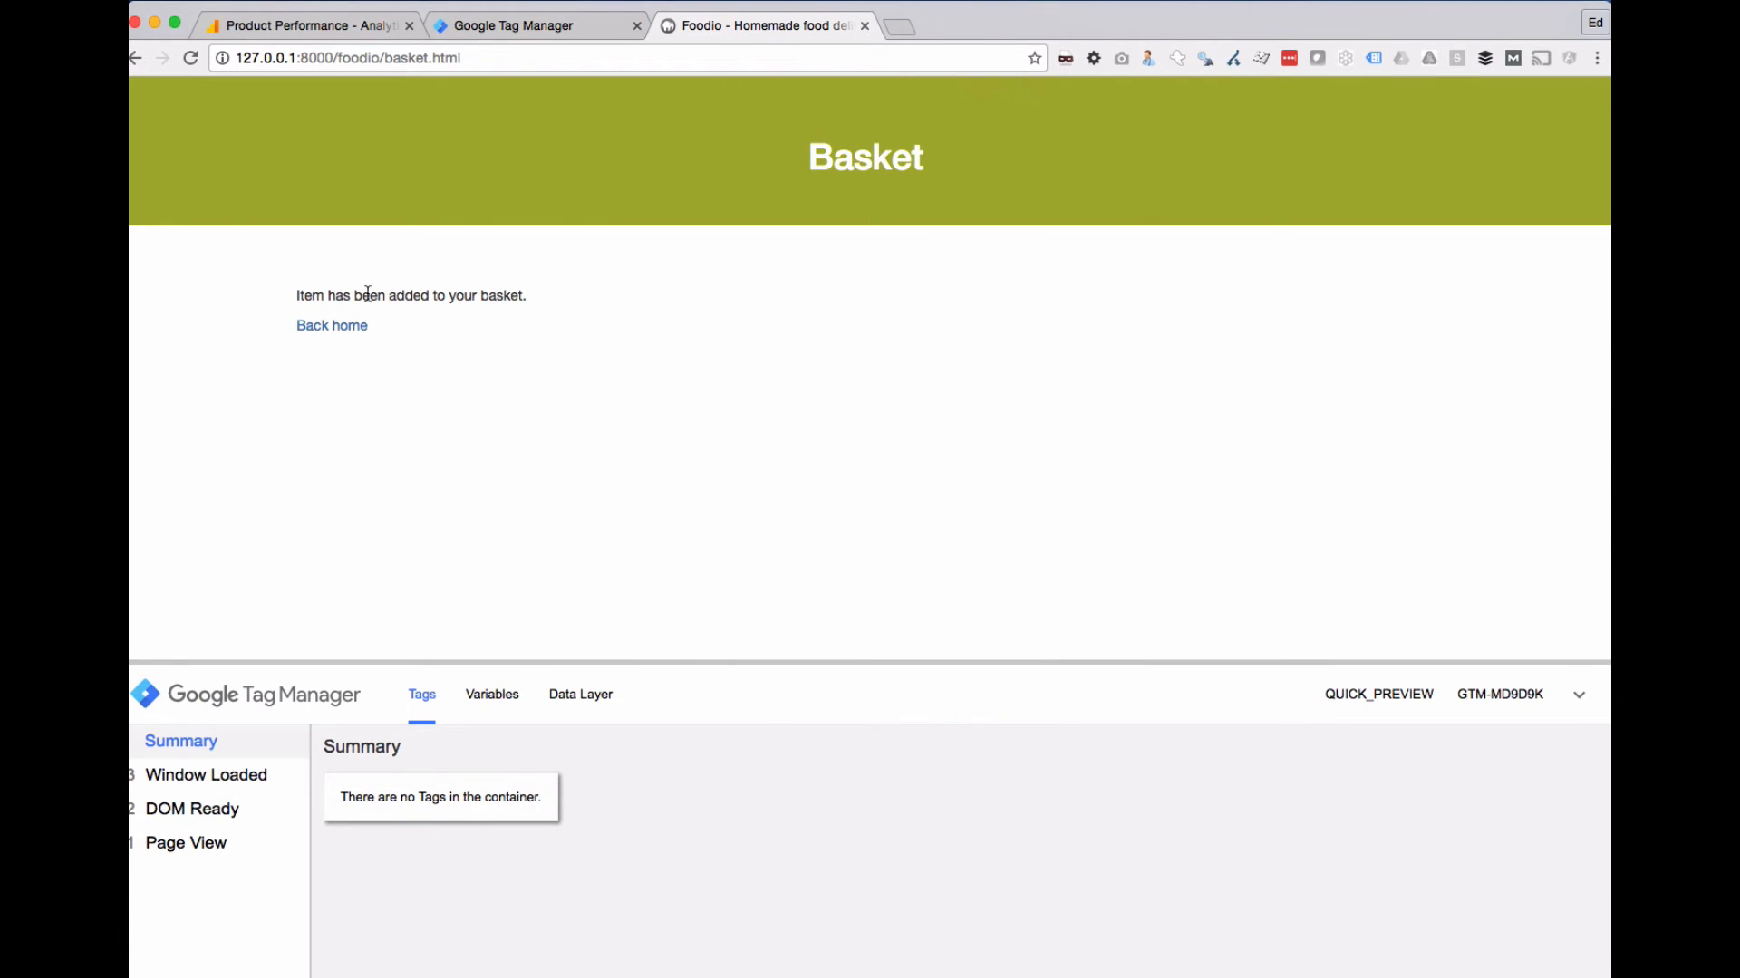
left_click(356, 325)
left_click(536, 28)
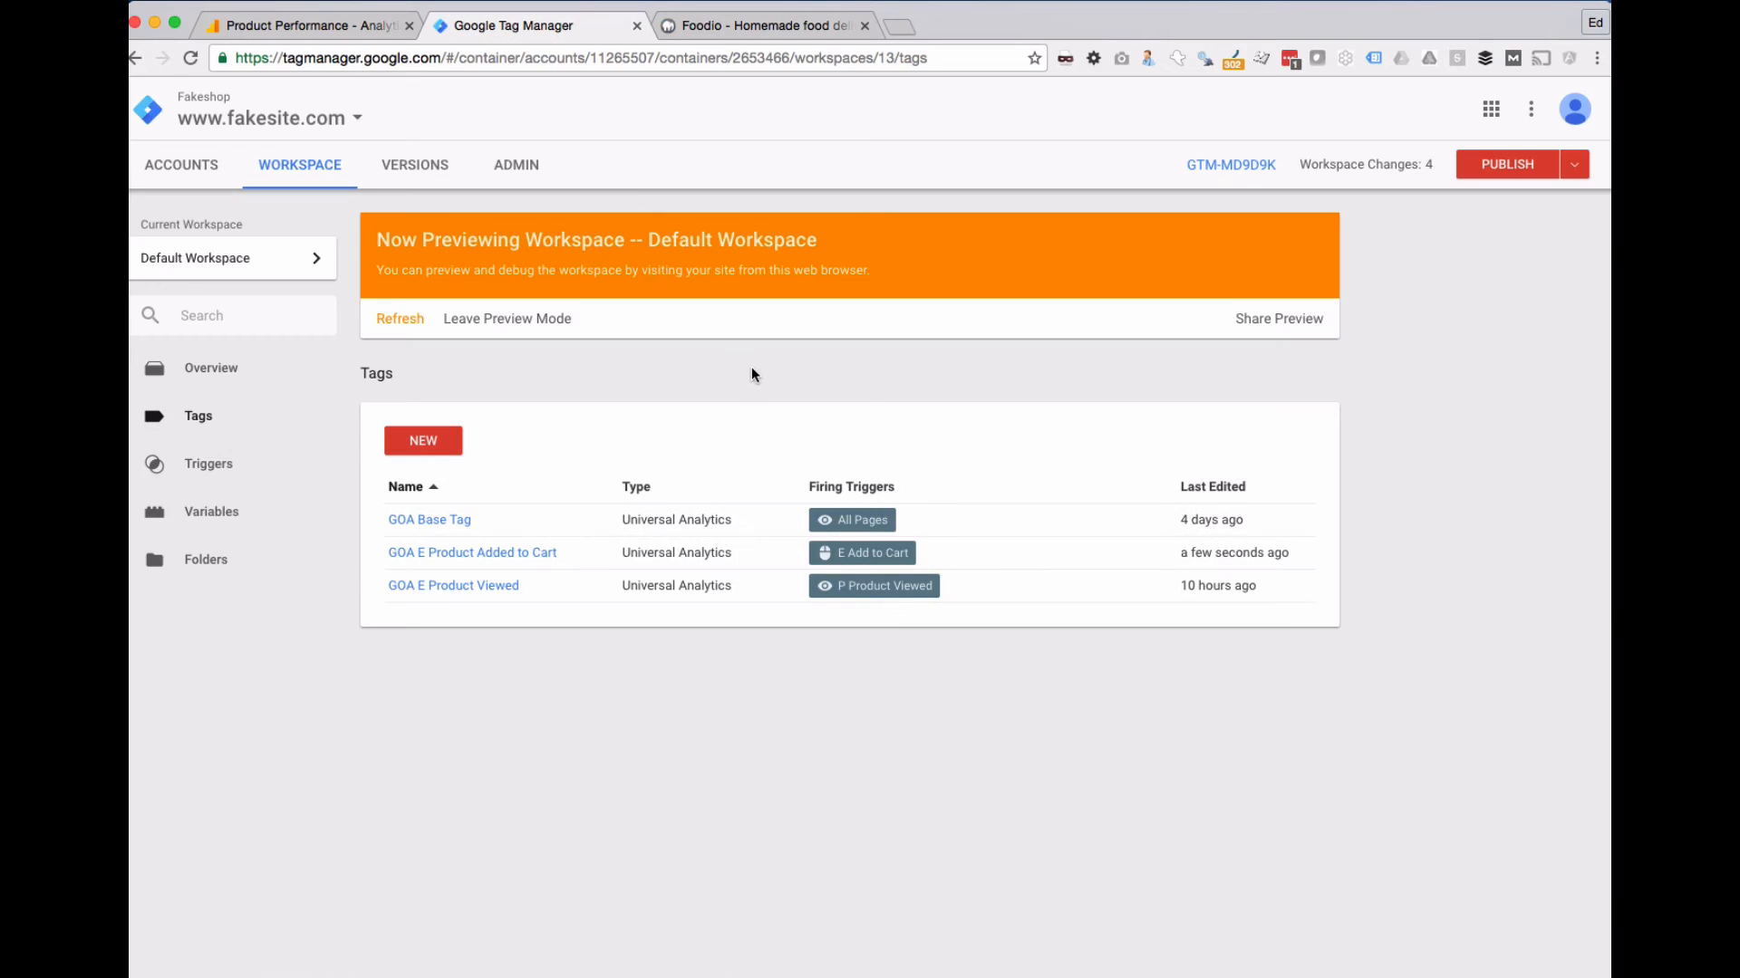
- Switch to WebStorm and examine the Buy now link markup in the body of product-2.html
key("super+Tab")
key("super+Tab")
key("super+Tab")
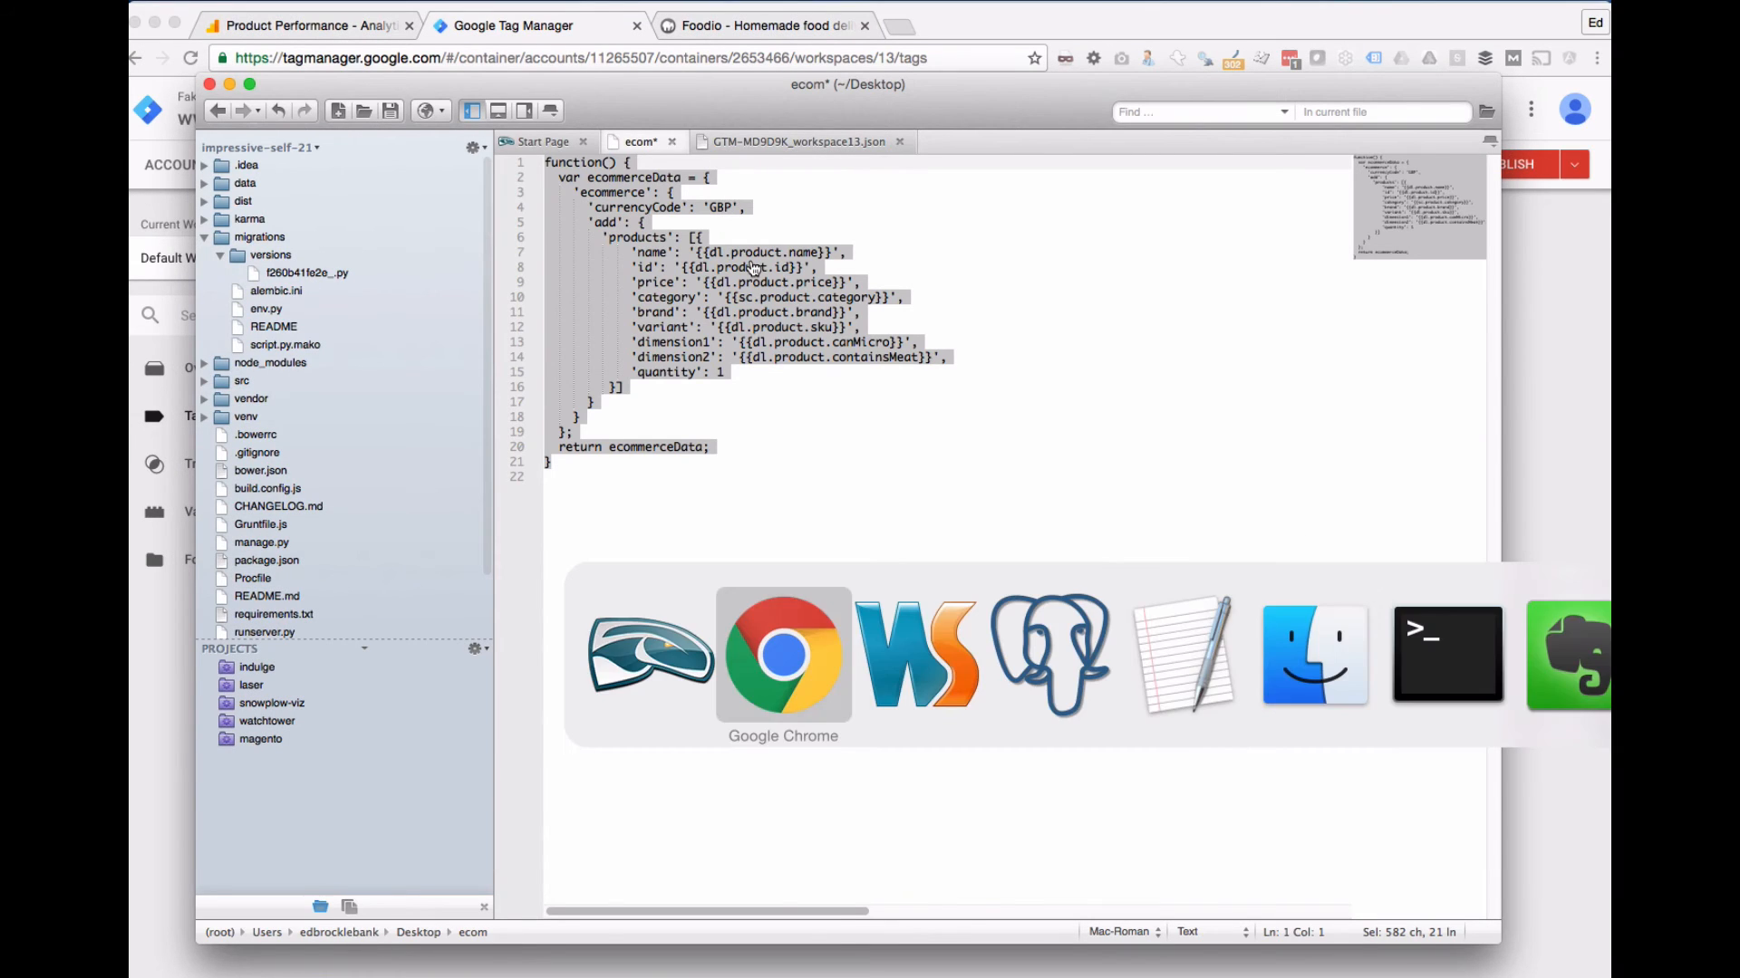
scroll(1128, 639, "down", 5)
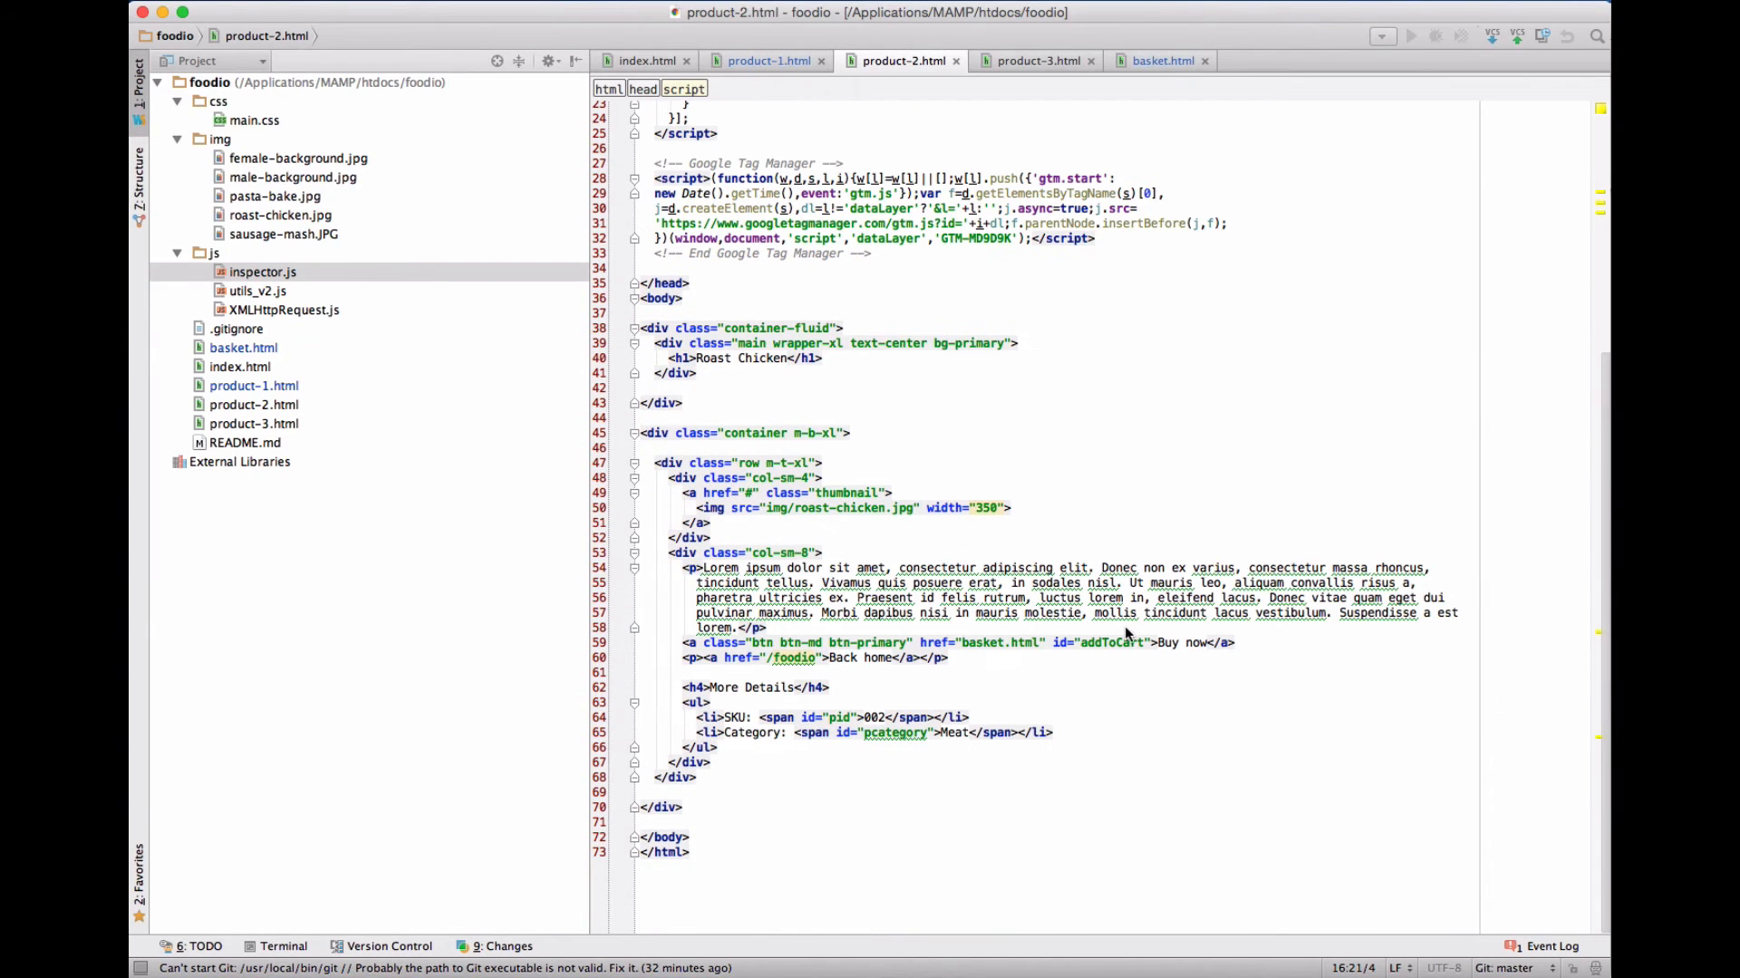
- Replace the addToCart id attribute of the Buy now link in product-2.html with an empty onclick attribute
left_click(1047, 642)
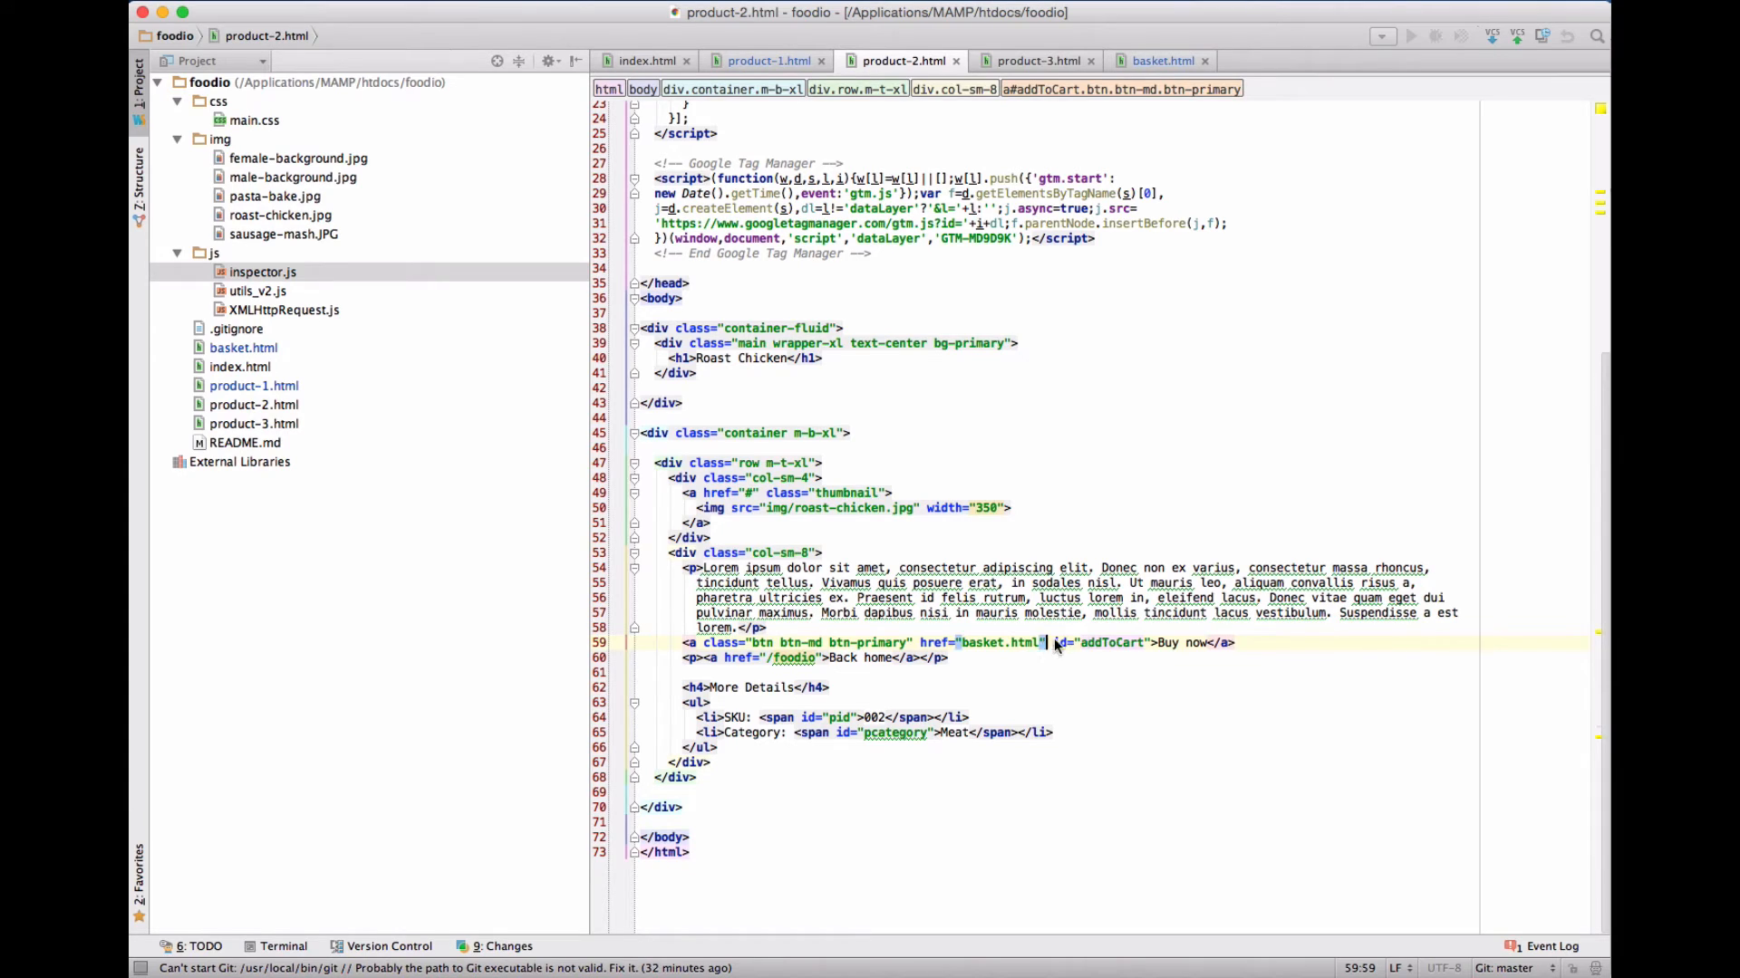
left_click_drag(1046, 642, 1122, 643)
left_click_drag(1052, 643, 1154, 645)
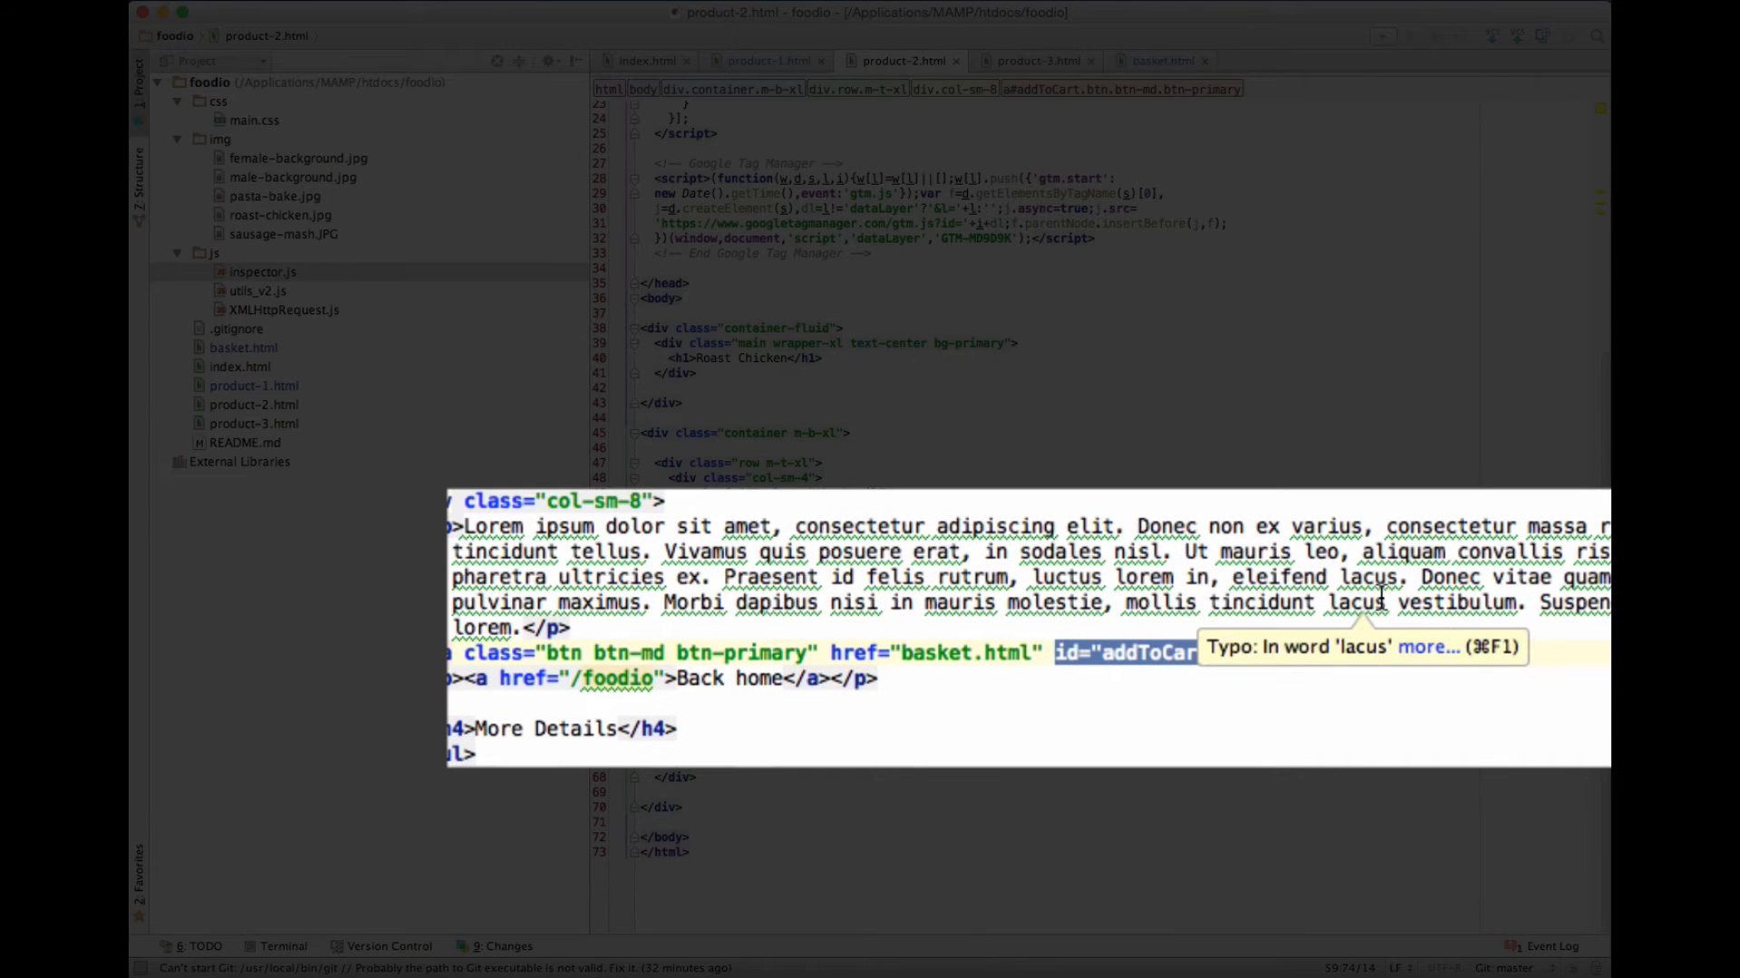
type("oncli>Buy now</a>")
key("Return")
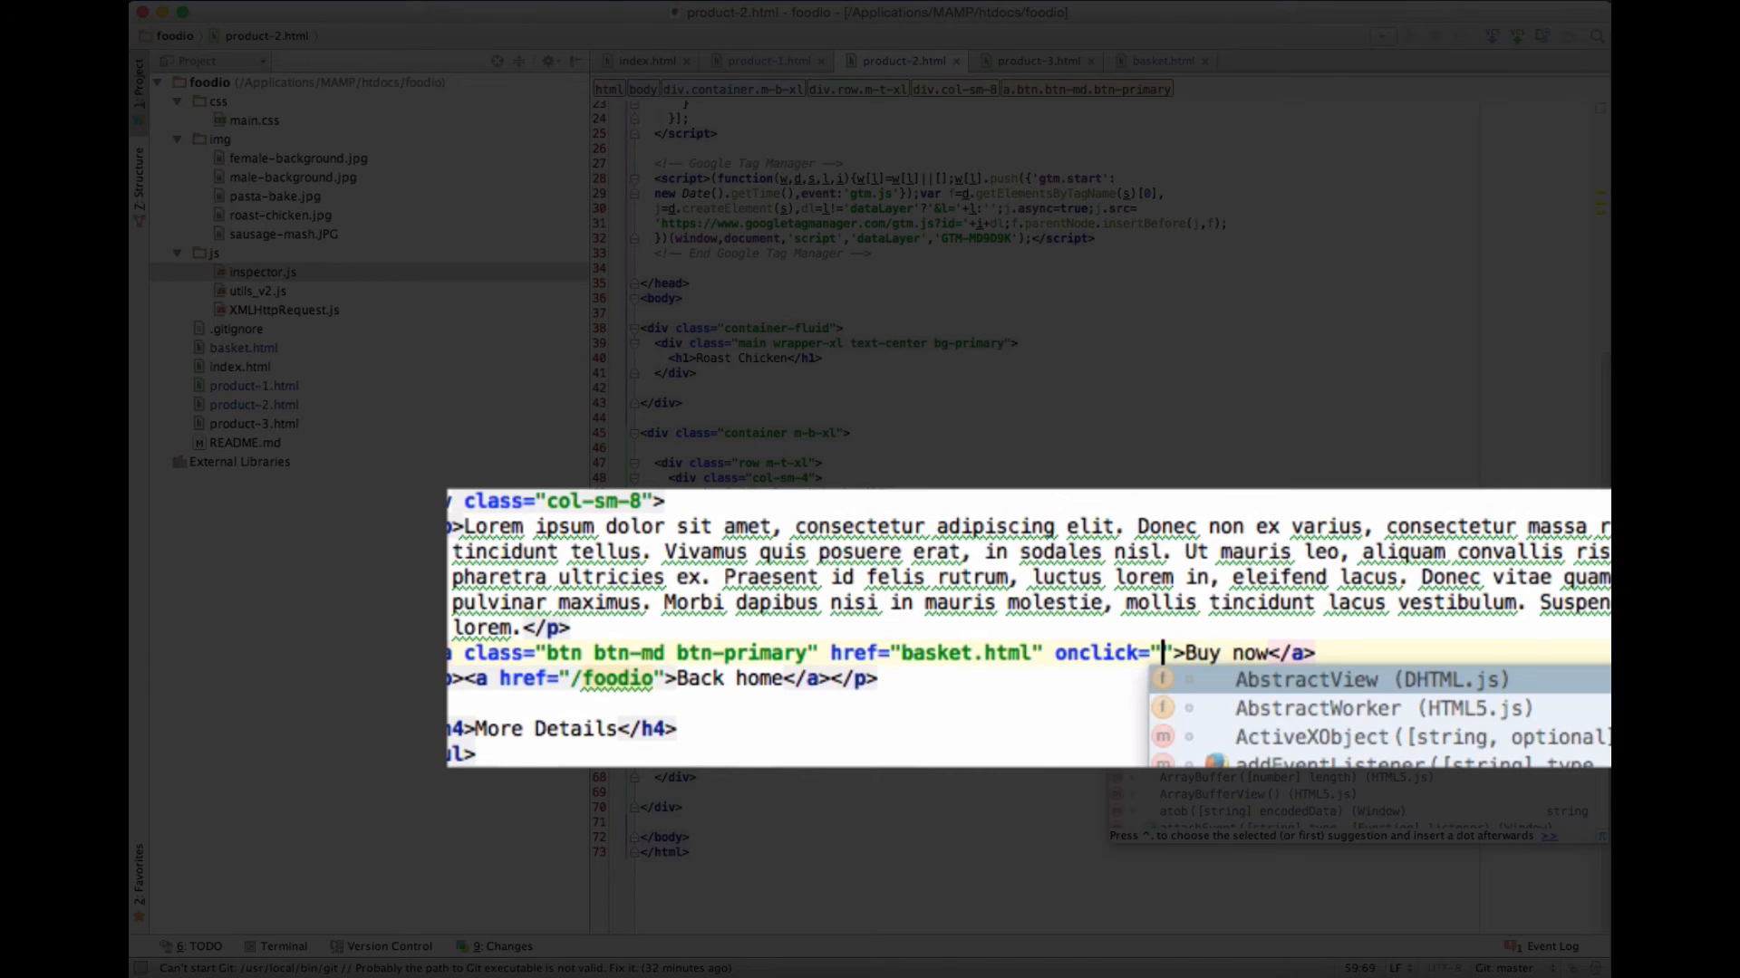
- Start the onclick value with a dataLayer.push call whose object sets 'event' to 'addToCart'
type("{")
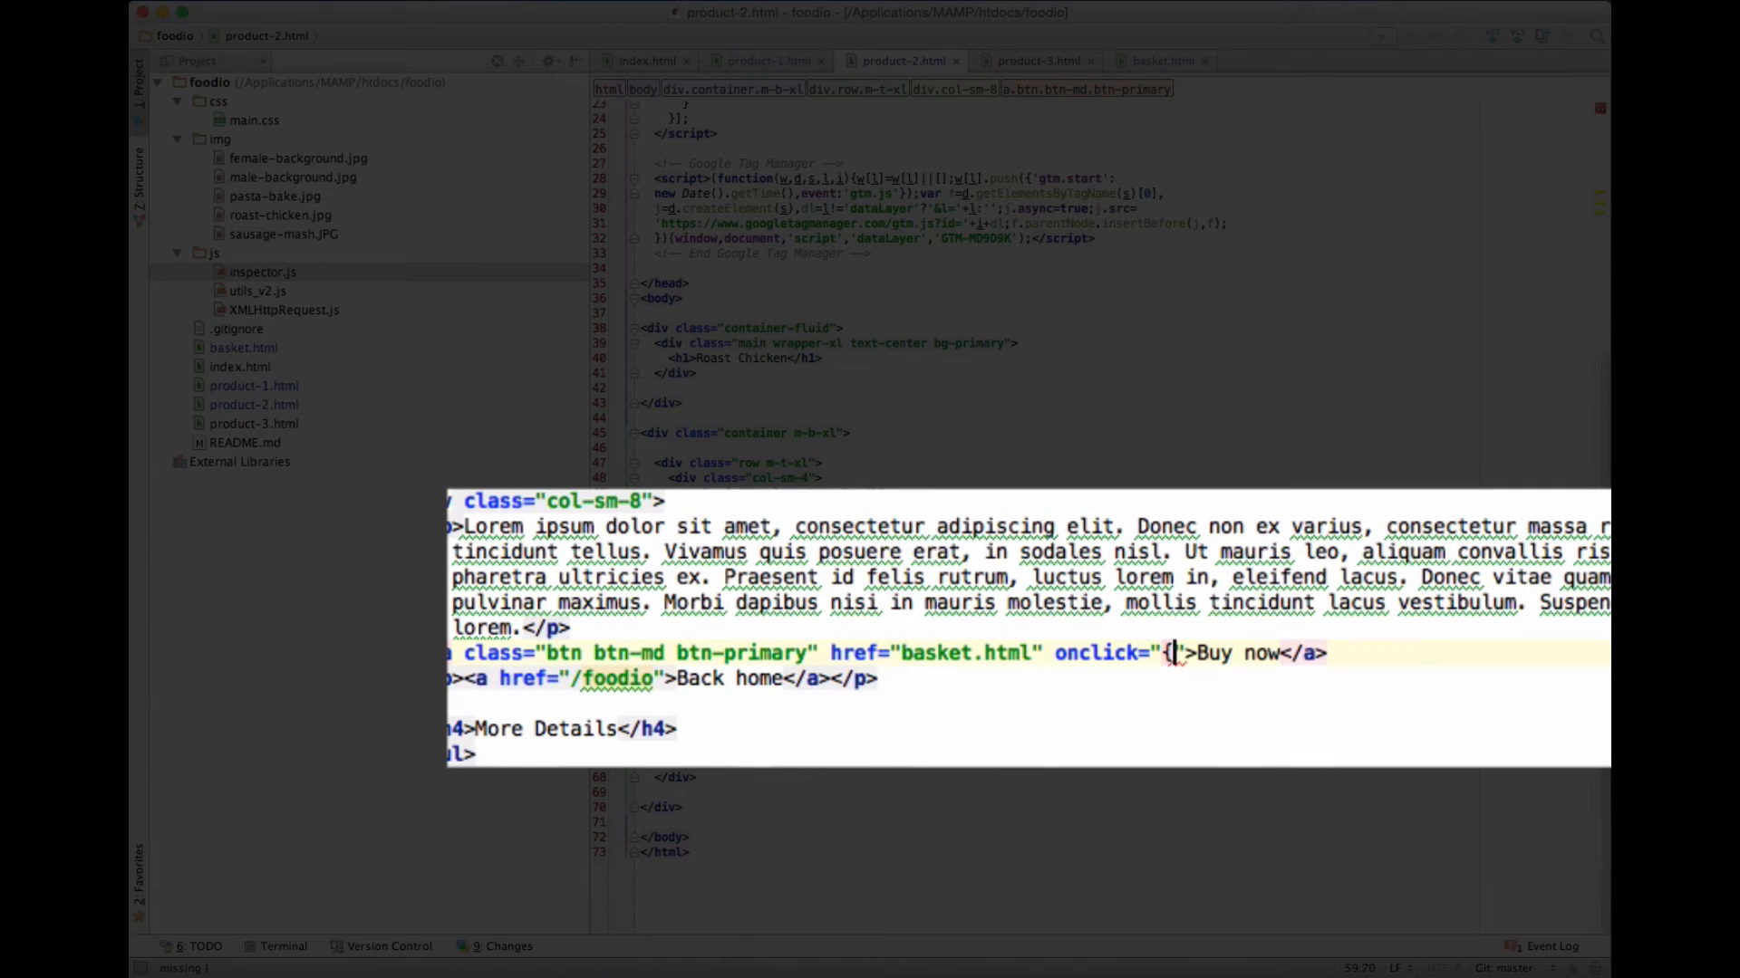
key("BackSpace")
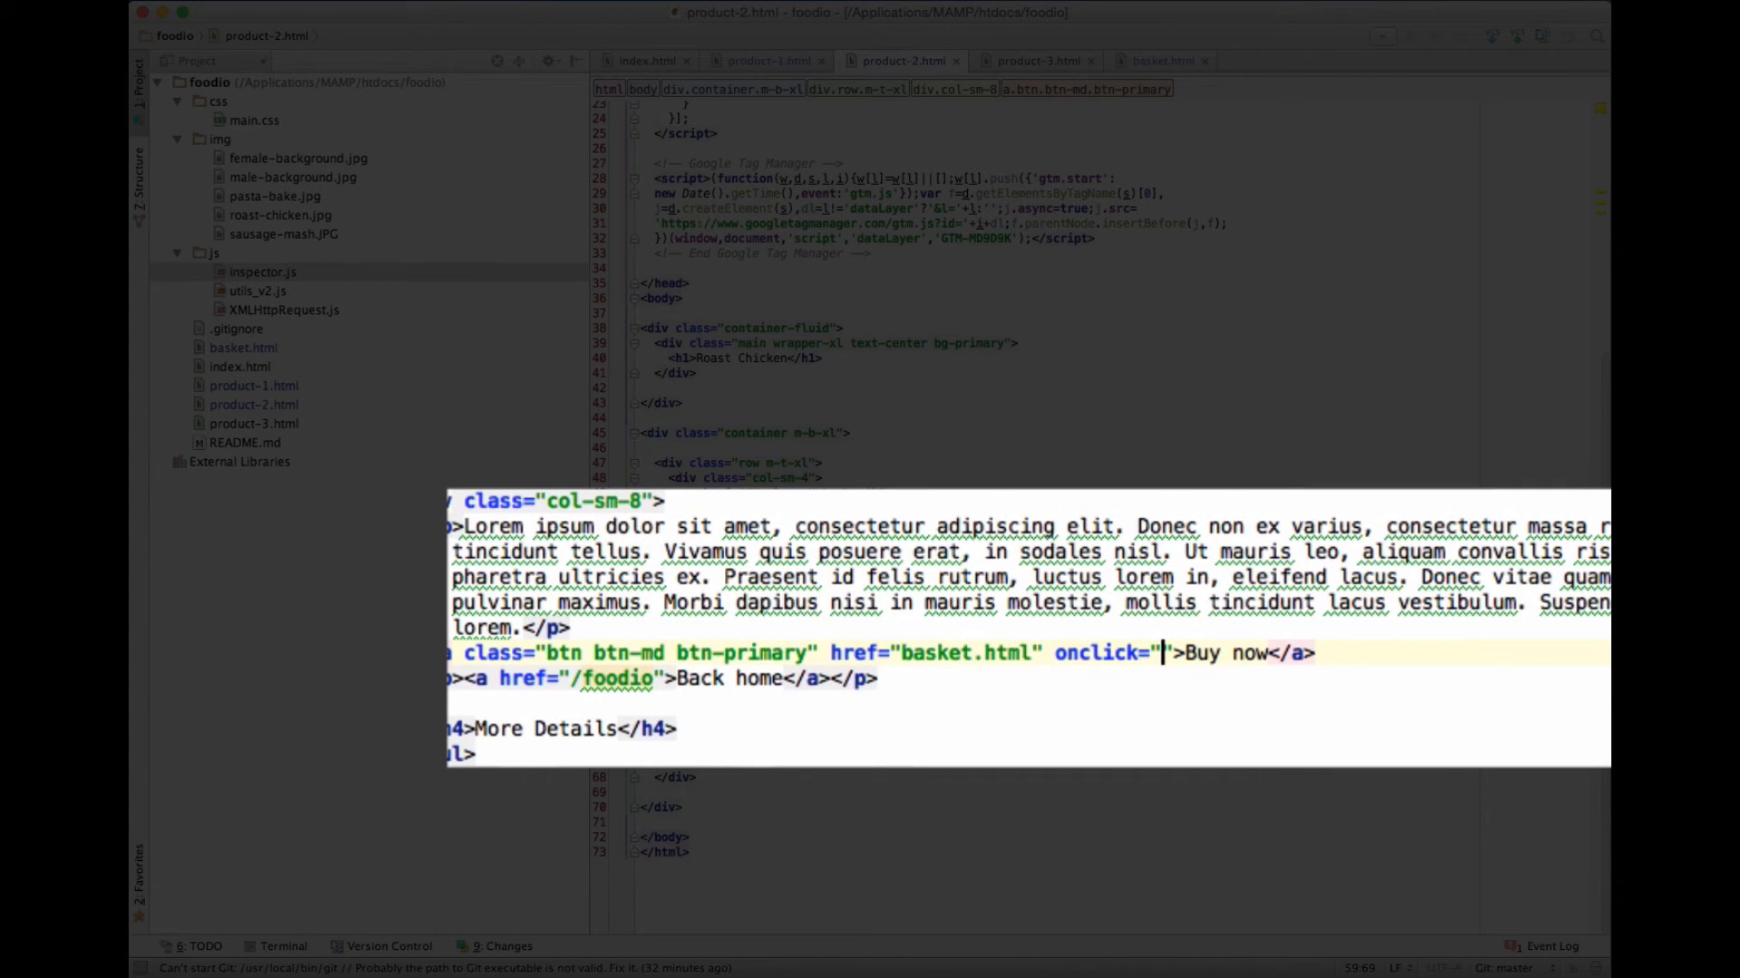
type("data")
key("Return")
type(".push({")
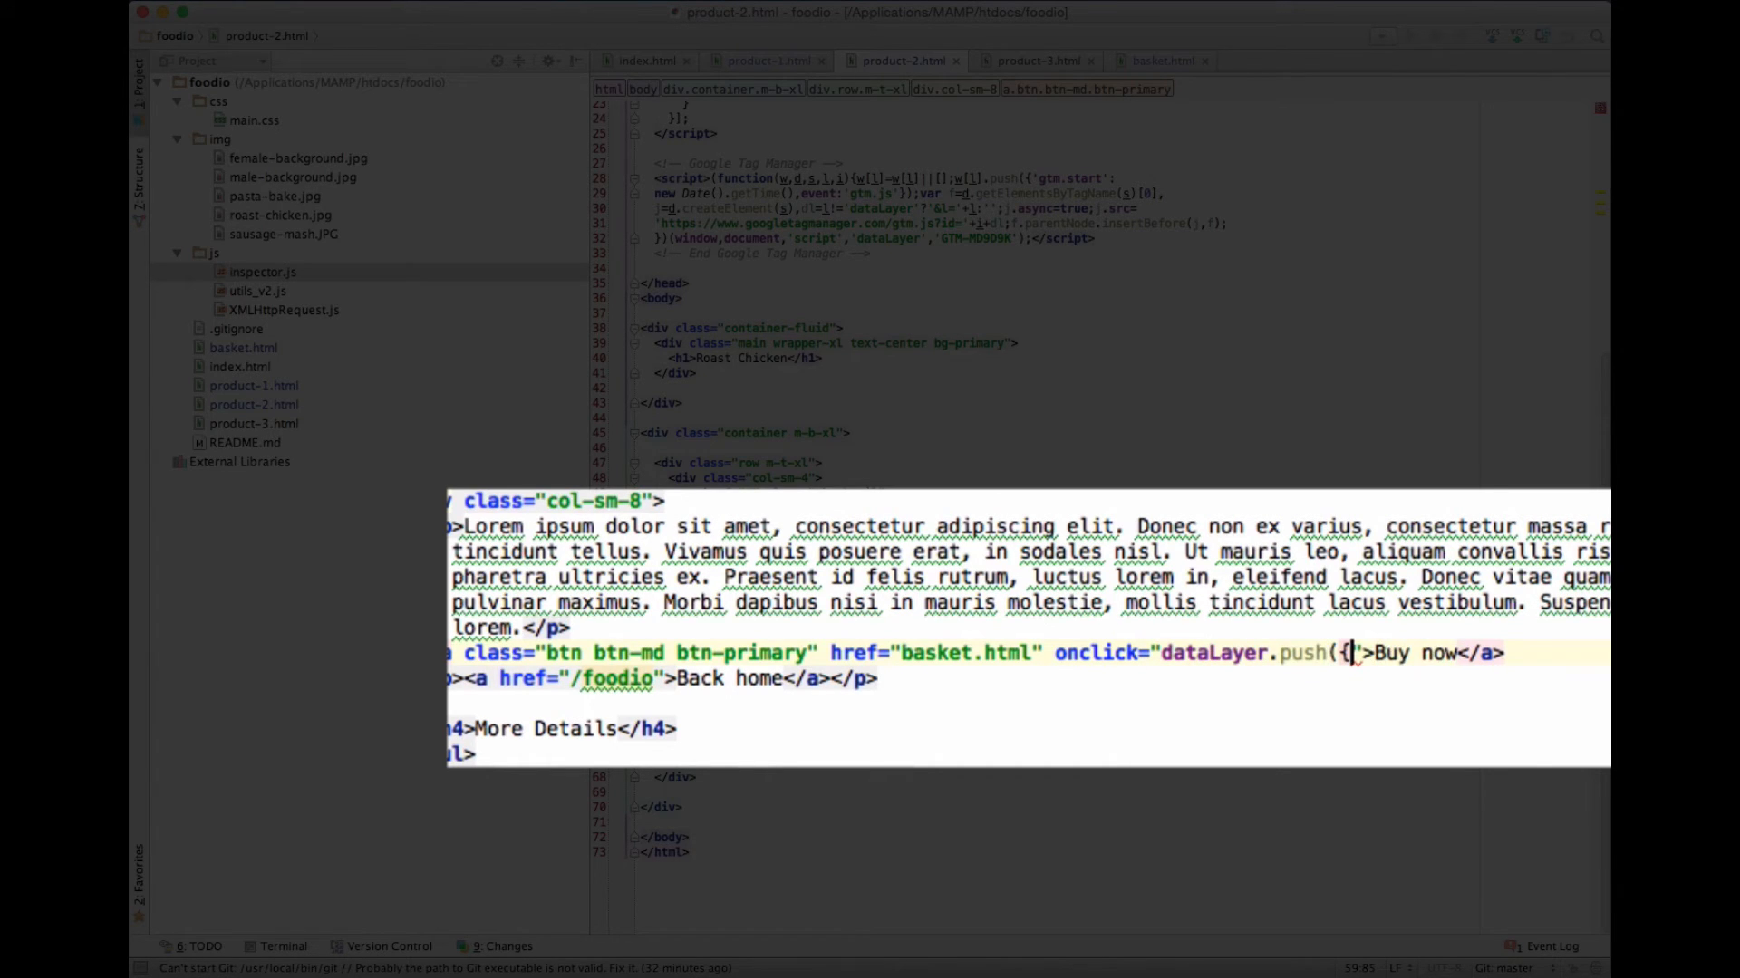
type(" 'even")
type("t': 'a")
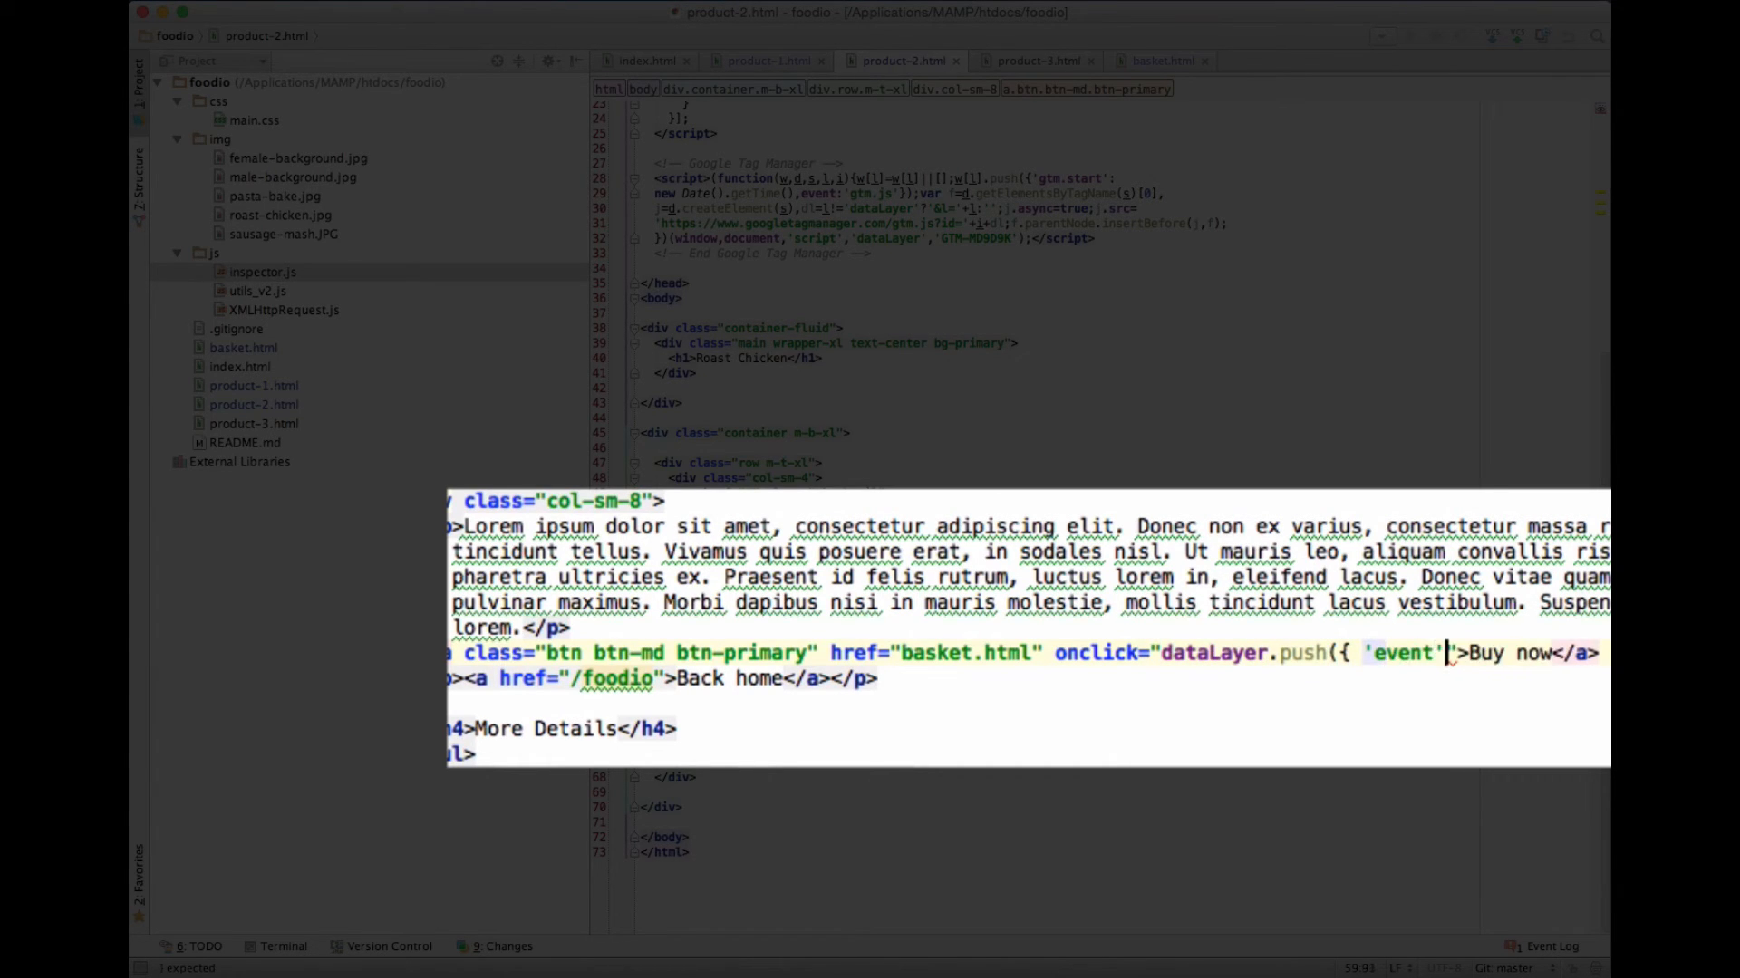
type("ddToCard'")
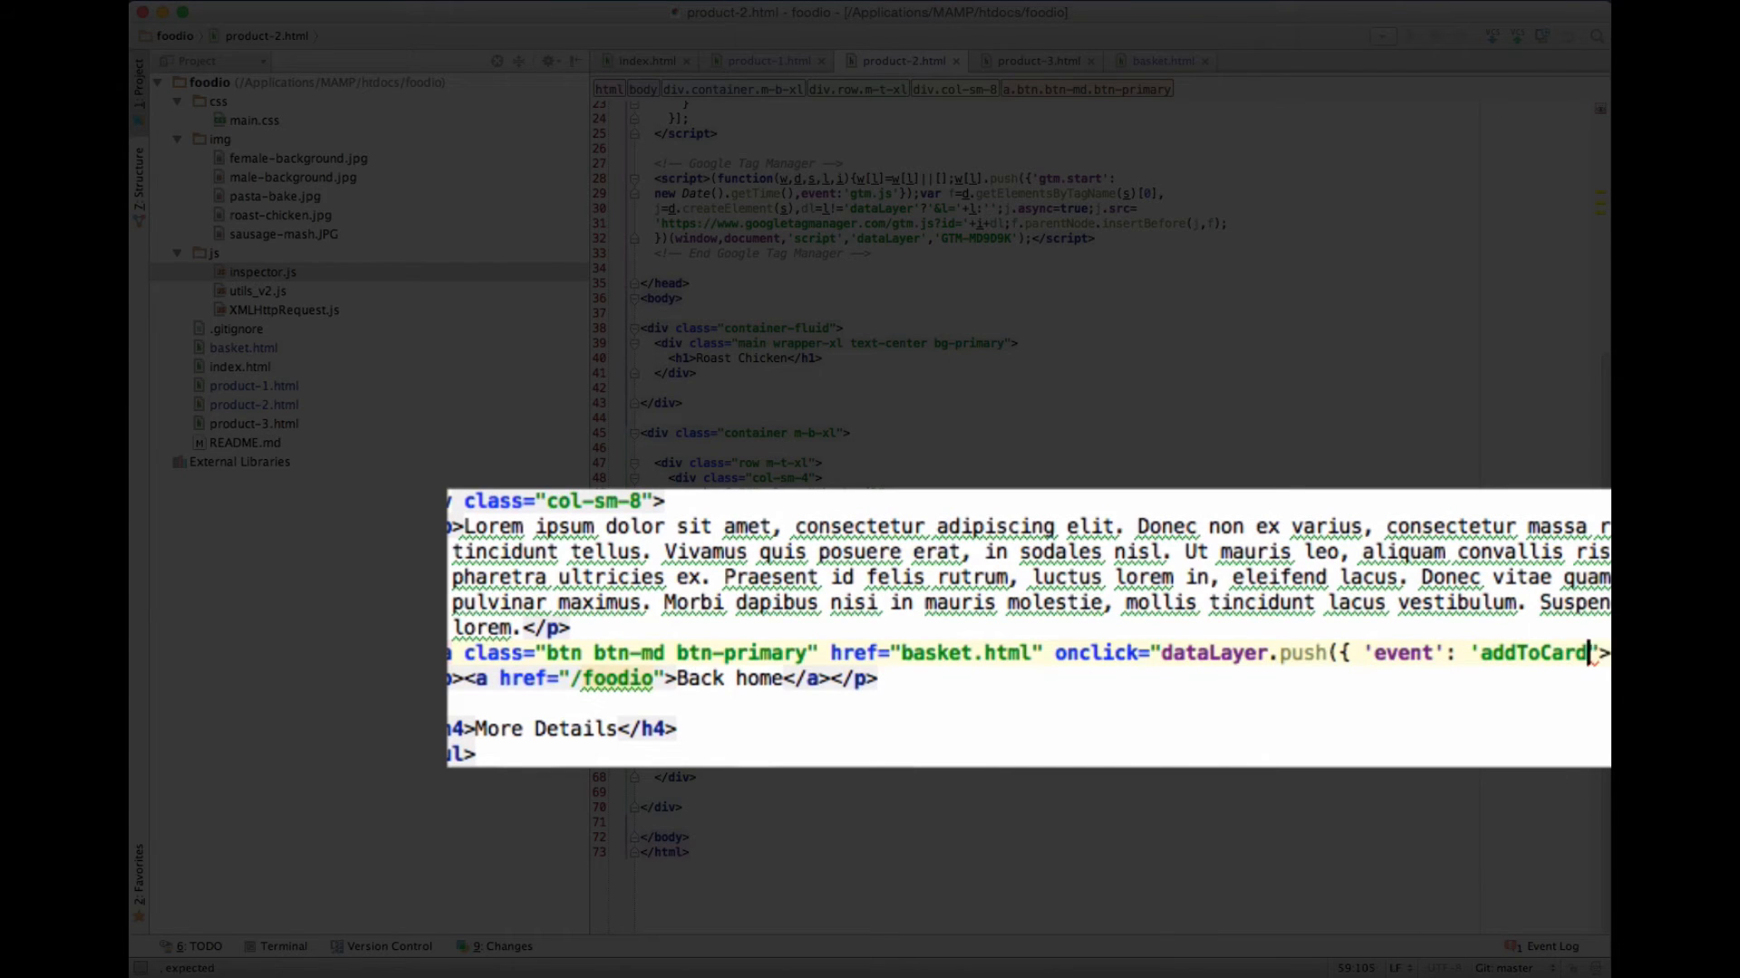
key("BackSpace")
key("BackSpace")
type("t'")
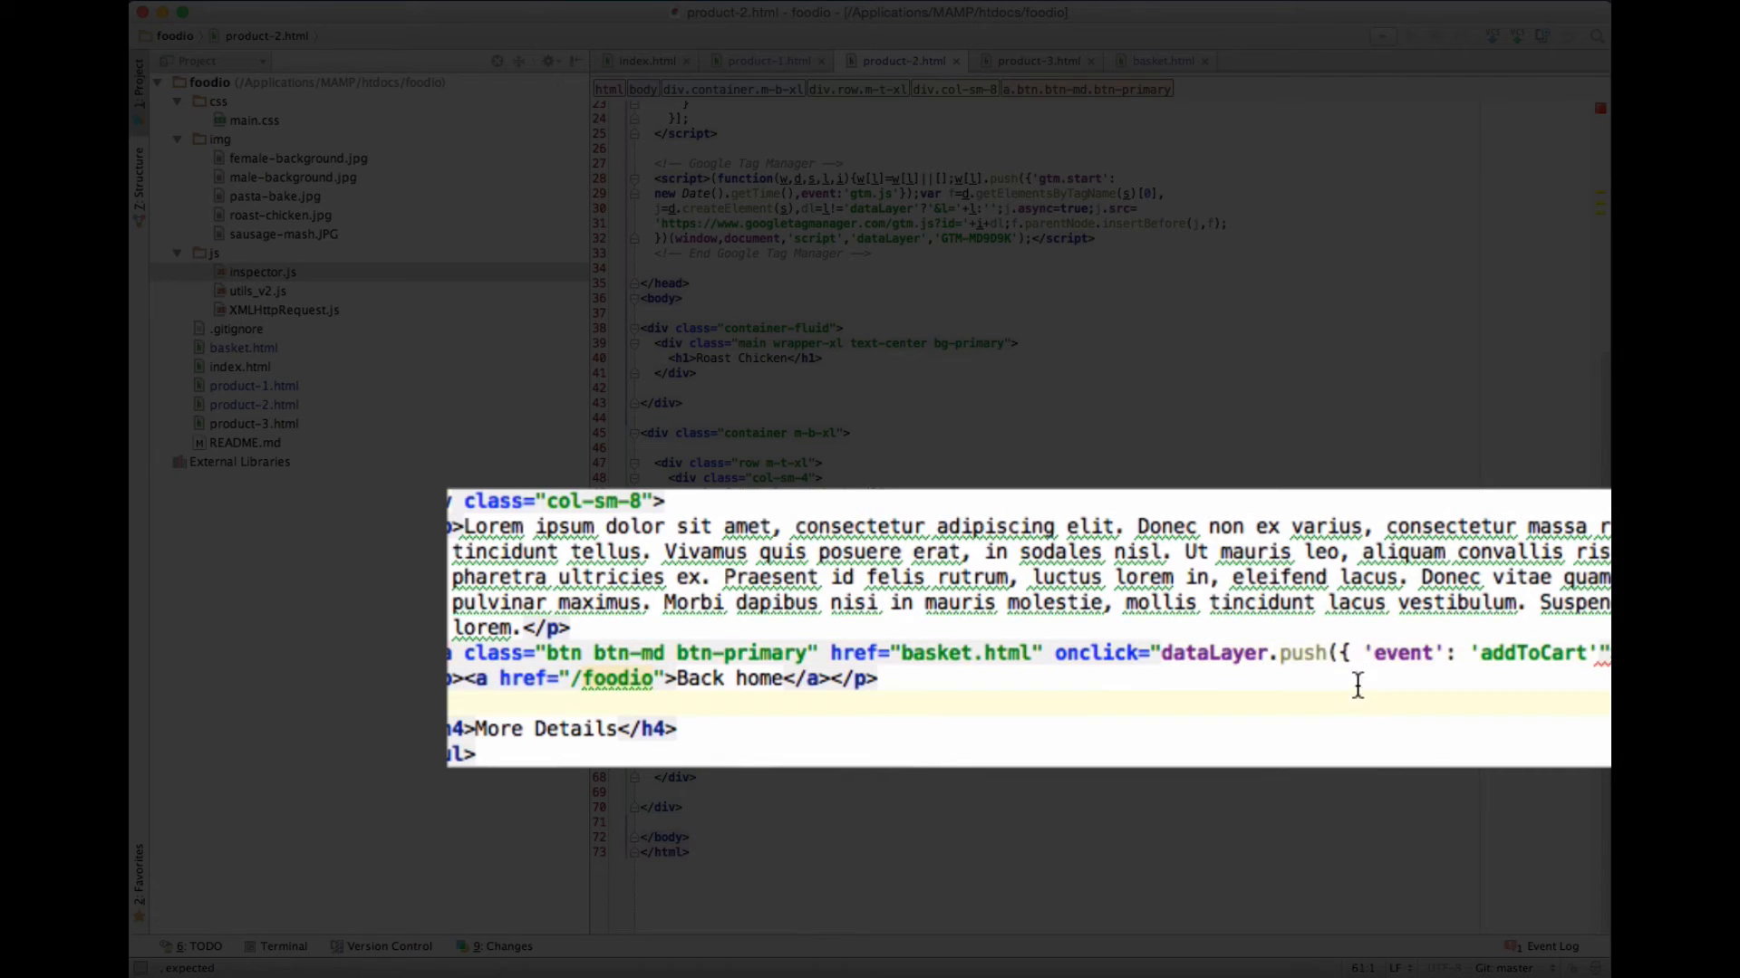
- Remove the quotes around the event key and close the object and the dataLayer.push call
double_click(1372, 653)
key("BackSpace")
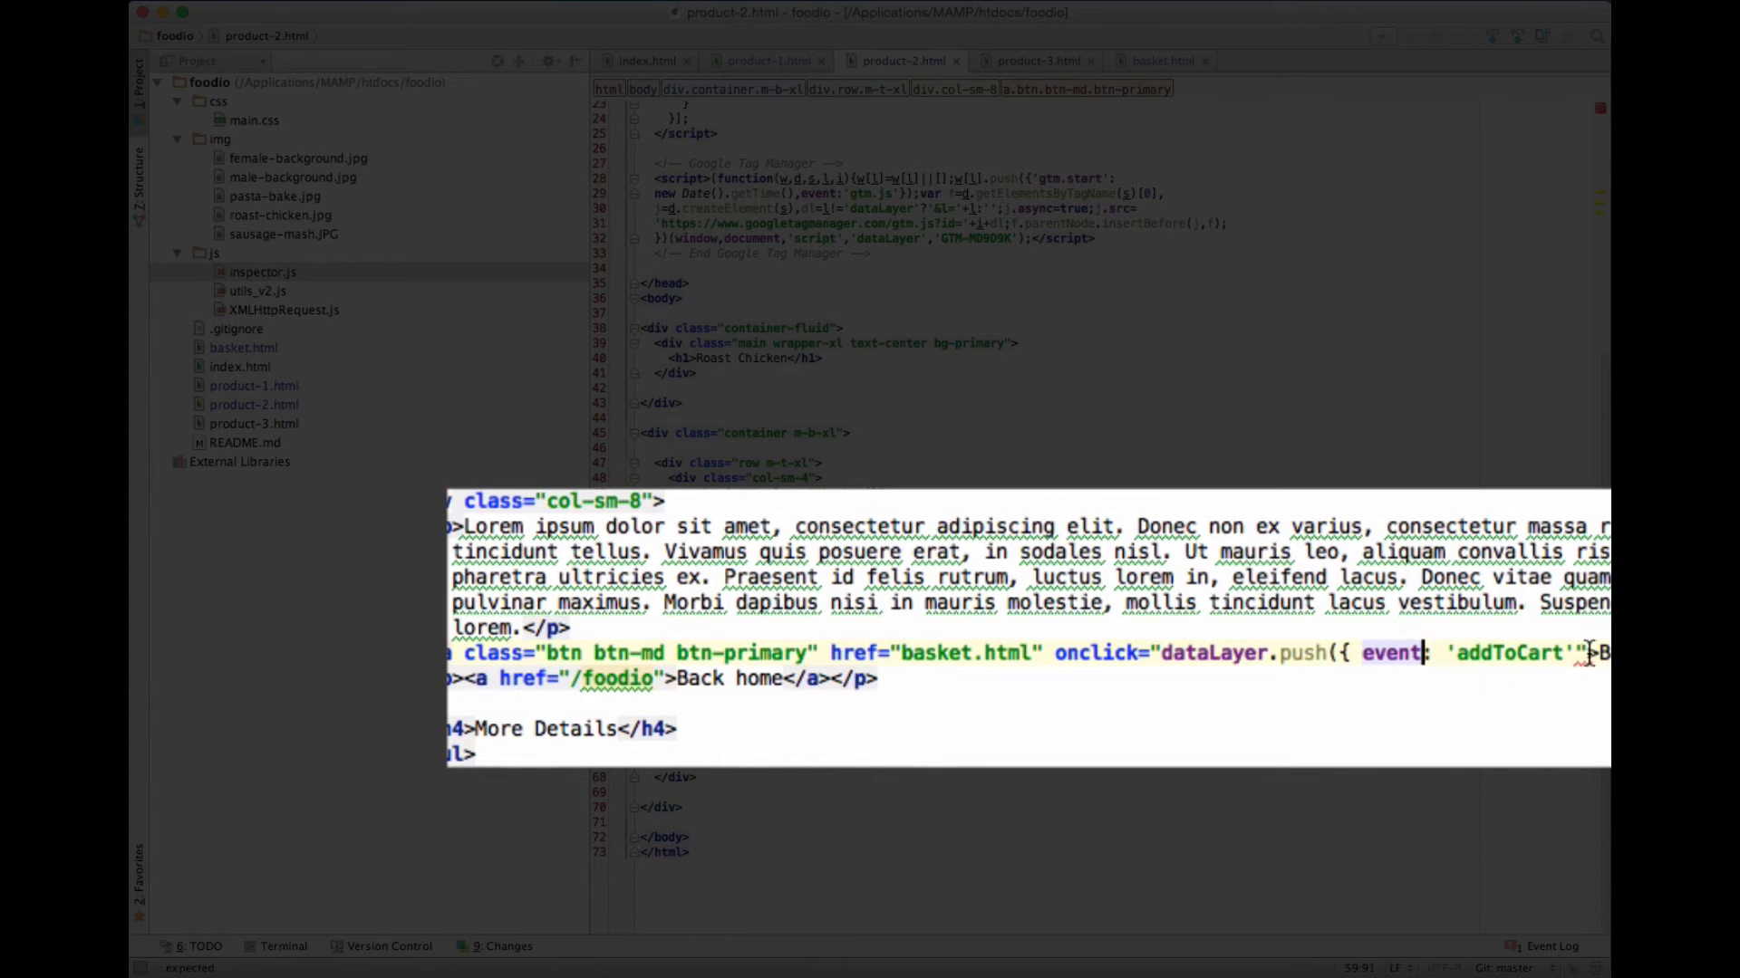
left_click(1578, 653)
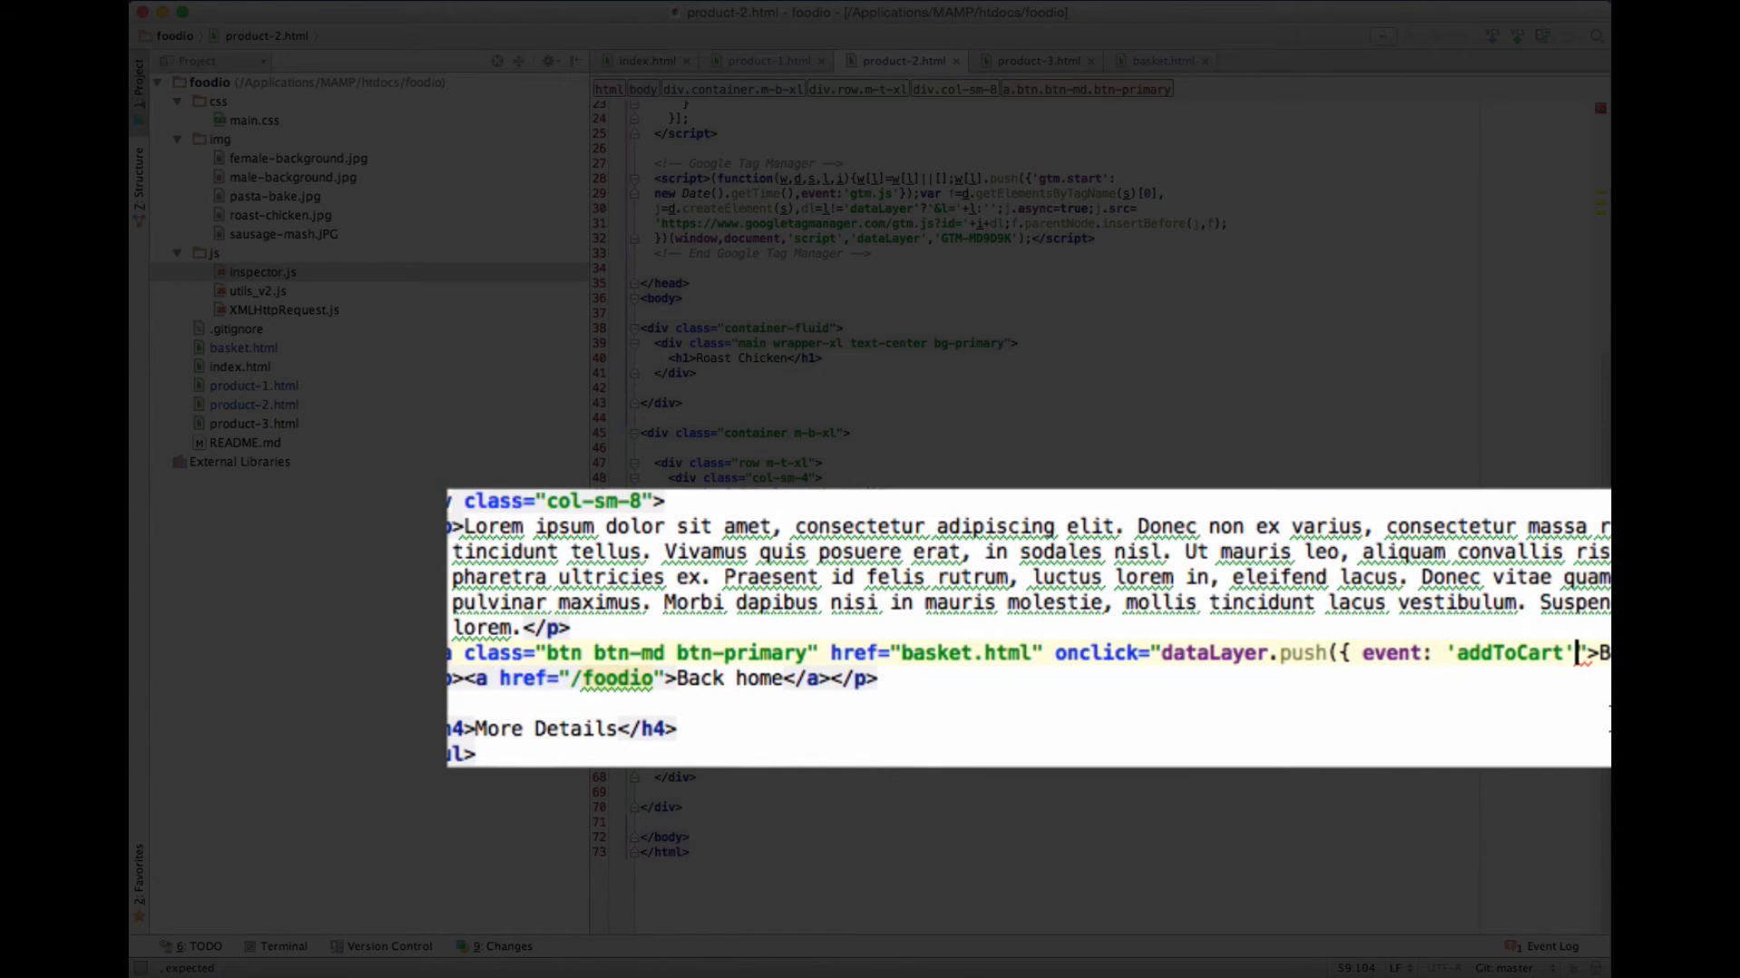
type("})")
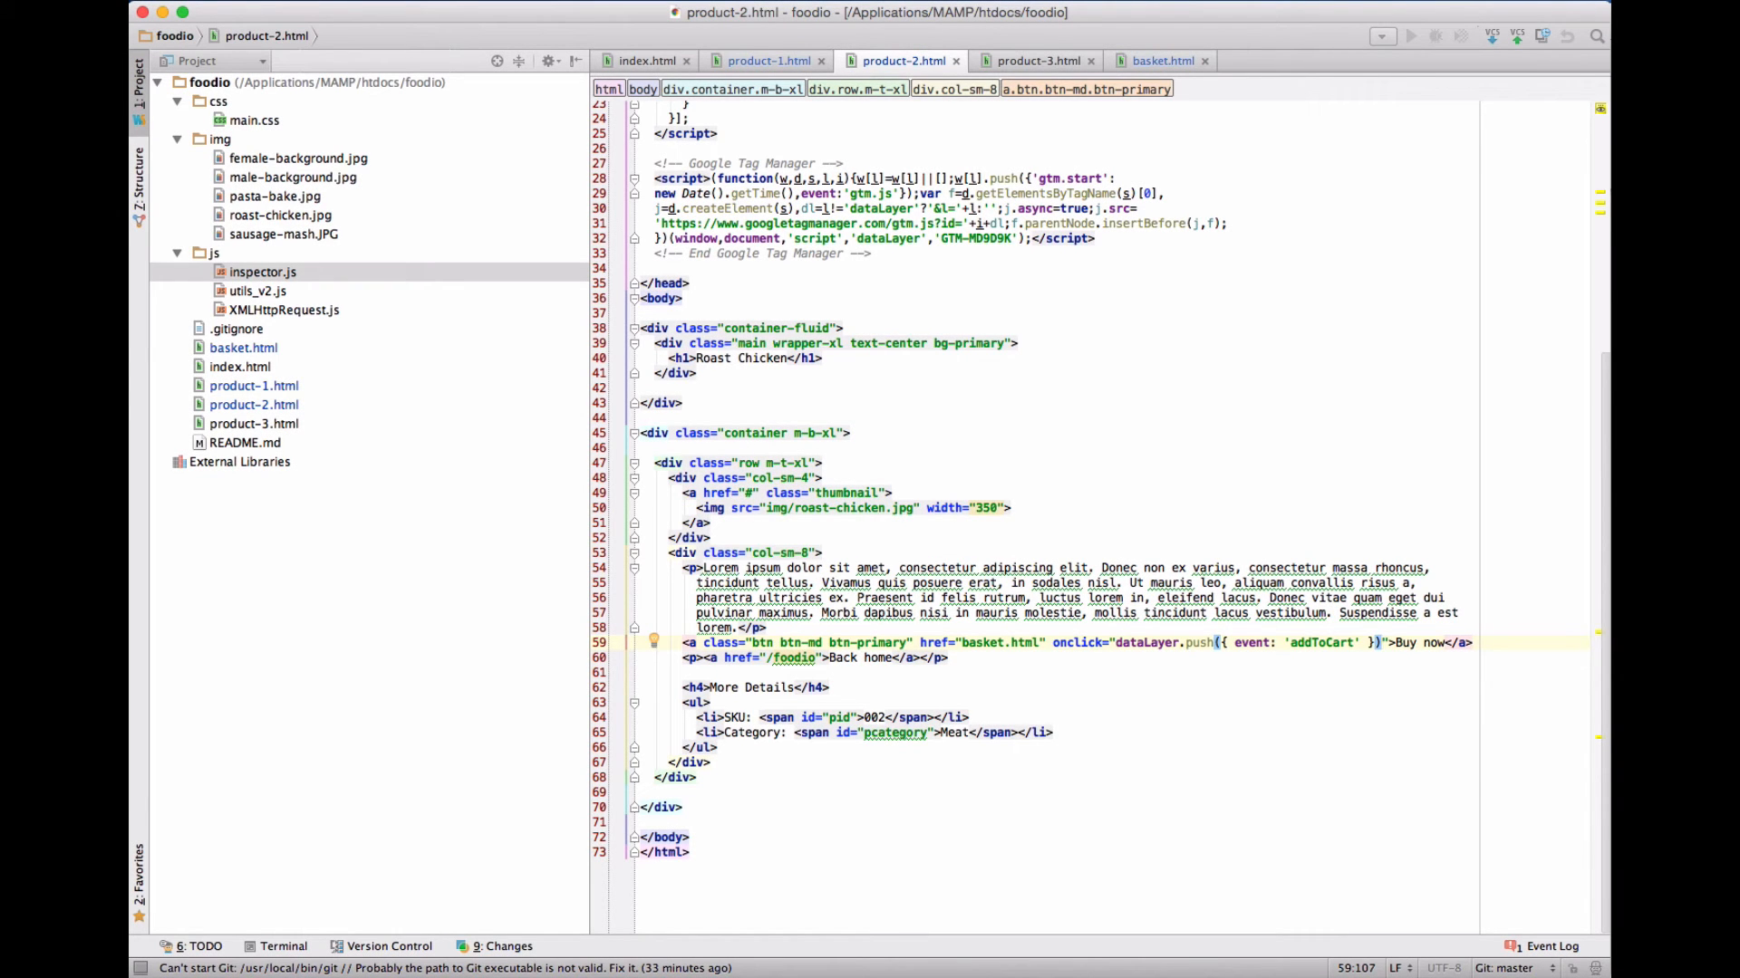
left_click(1242, 775)
- Copy the finished onclick attribute and paste it over the addToCart id attribute of the Buy now link in product-1.html
left_click_drag(1047, 642, 1389, 639)
key("super+c")
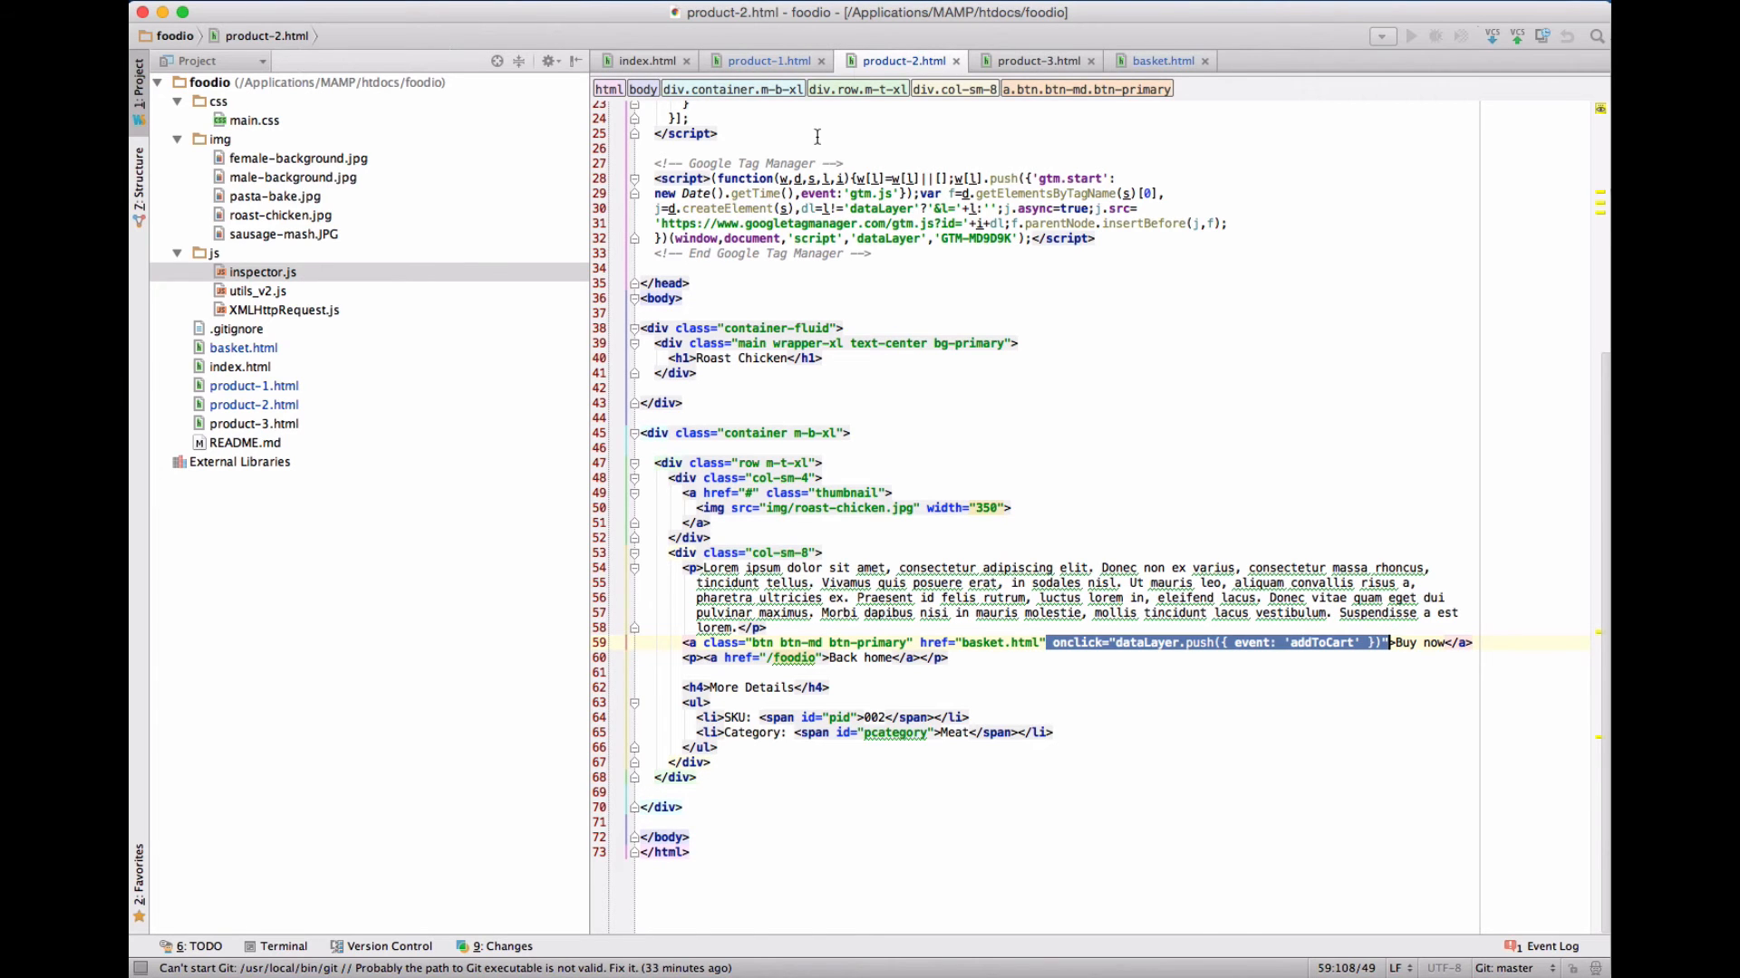
left_click(767, 63)
scroll(1128, 738, "down", 5)
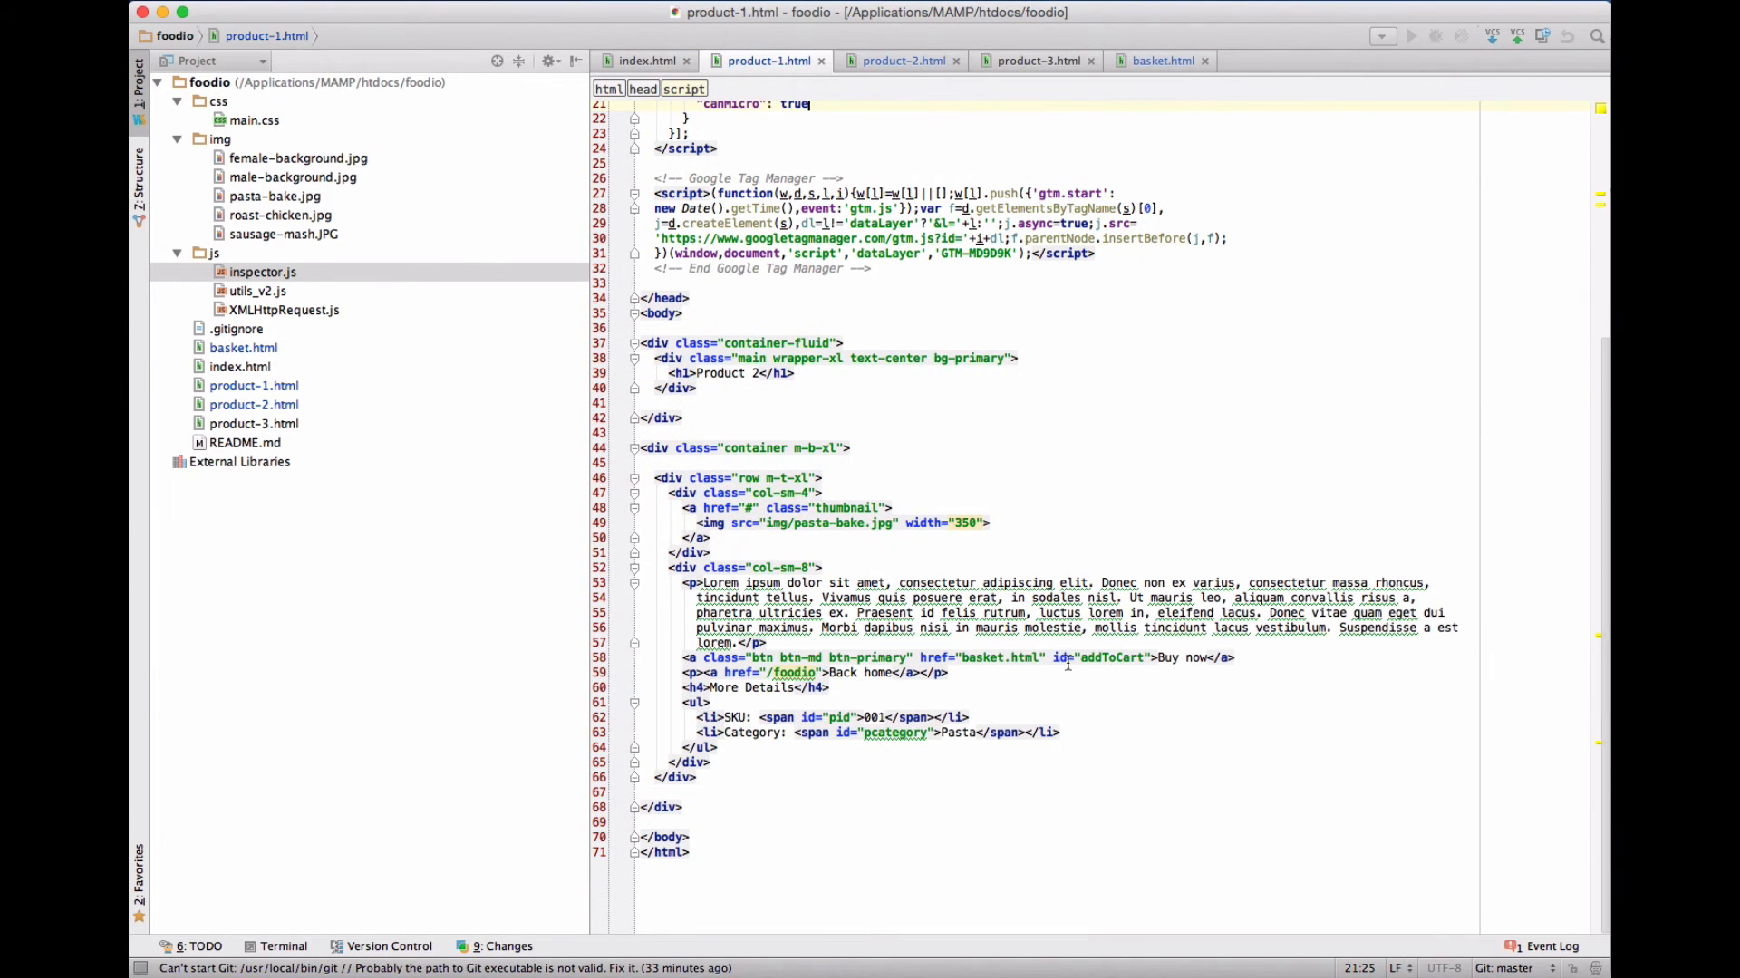
left_click_drag(1051, 658, 1152, 658)
key("super+v")
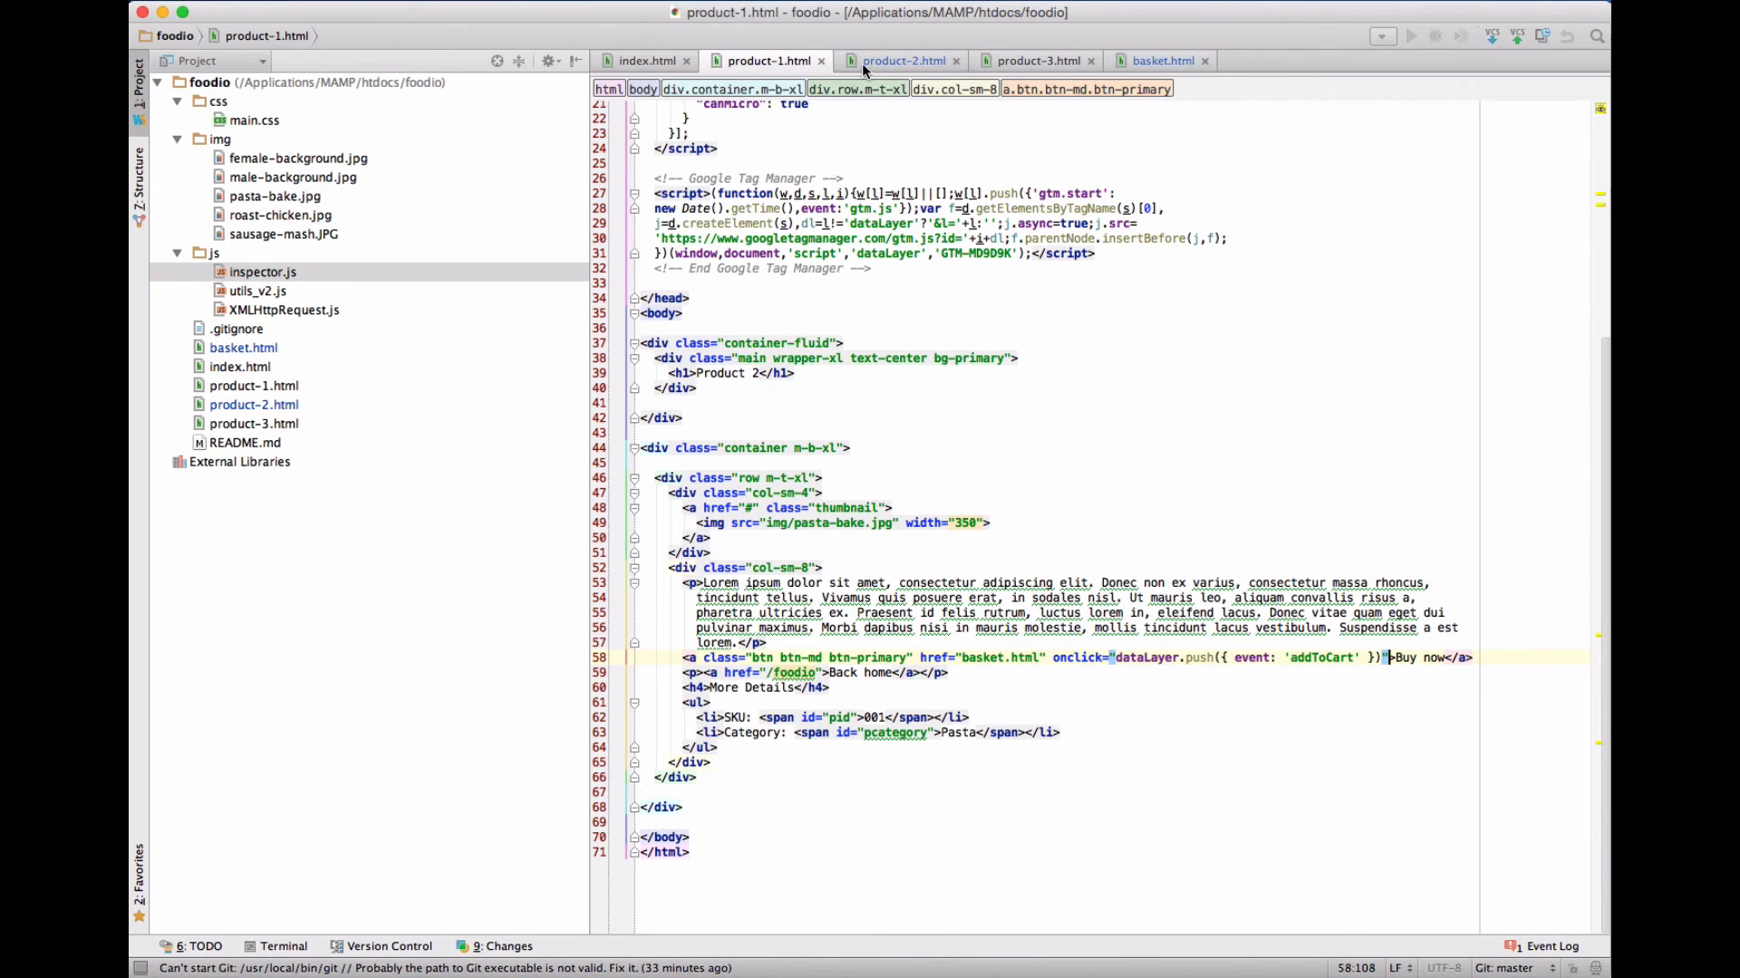
- Replace the addToCart id attribute of the Buy now link in product-3.html with the copied onclick attribute
left_click(1026, 61)
scroll(1042, 544, "down", 2)
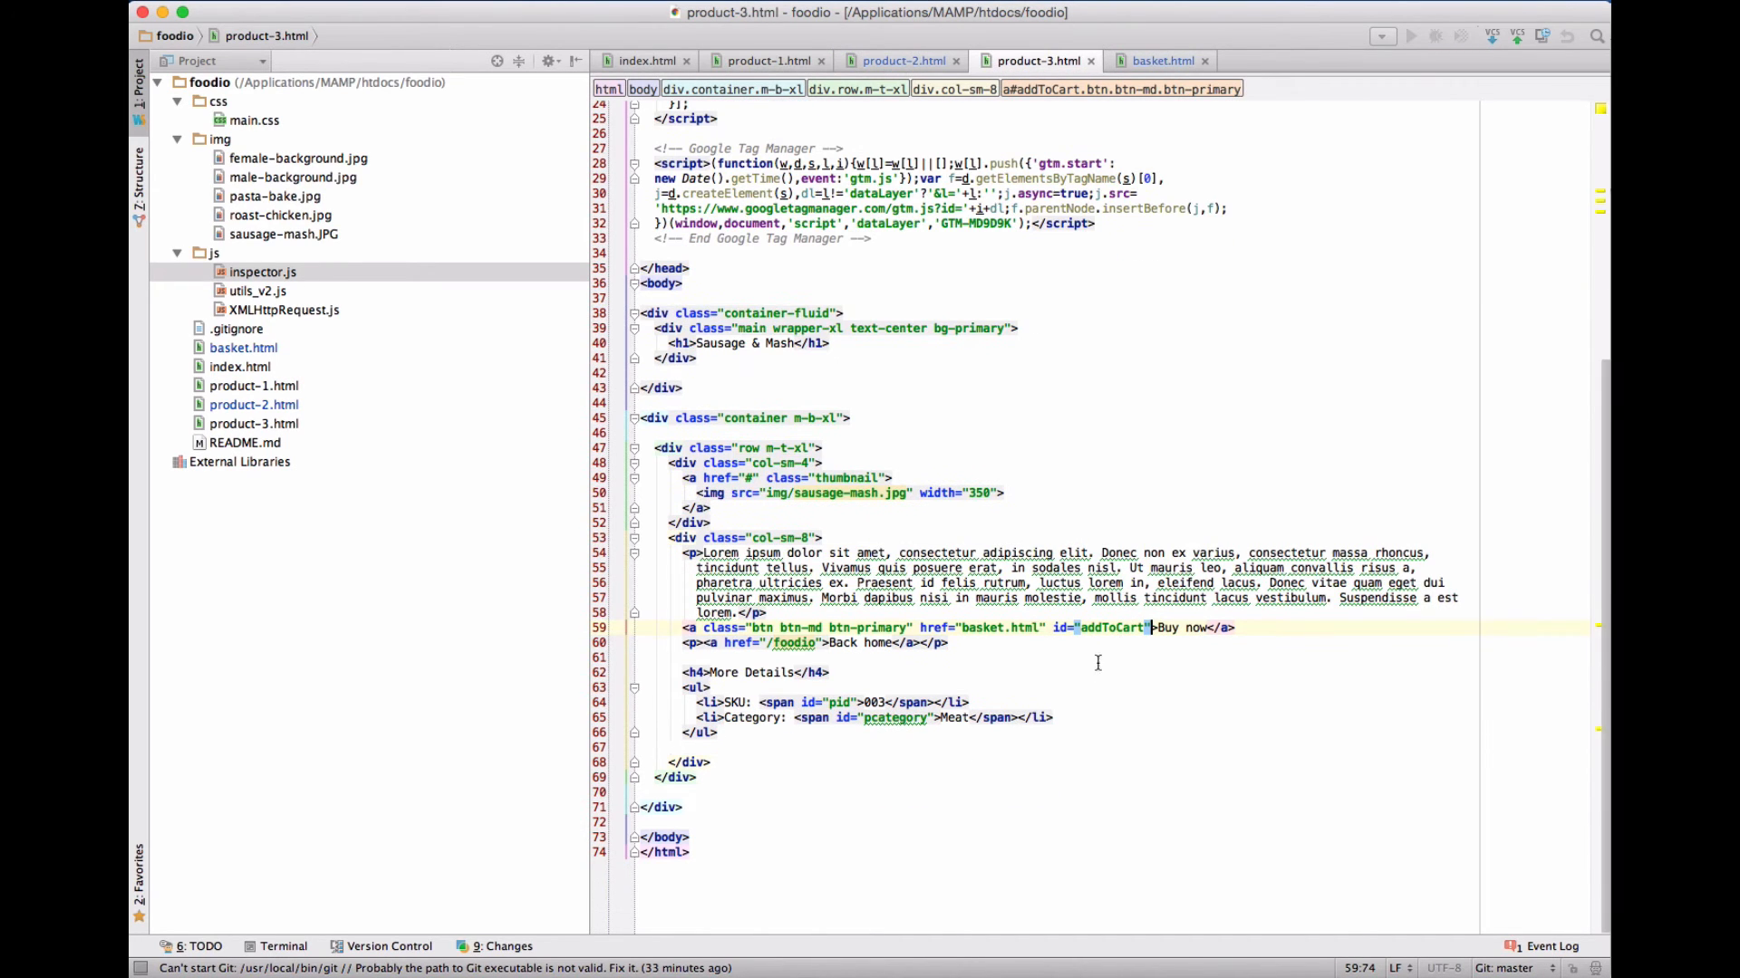
left_click(1044, 627)
left_click_drag(1045, 627, 1153, 627)
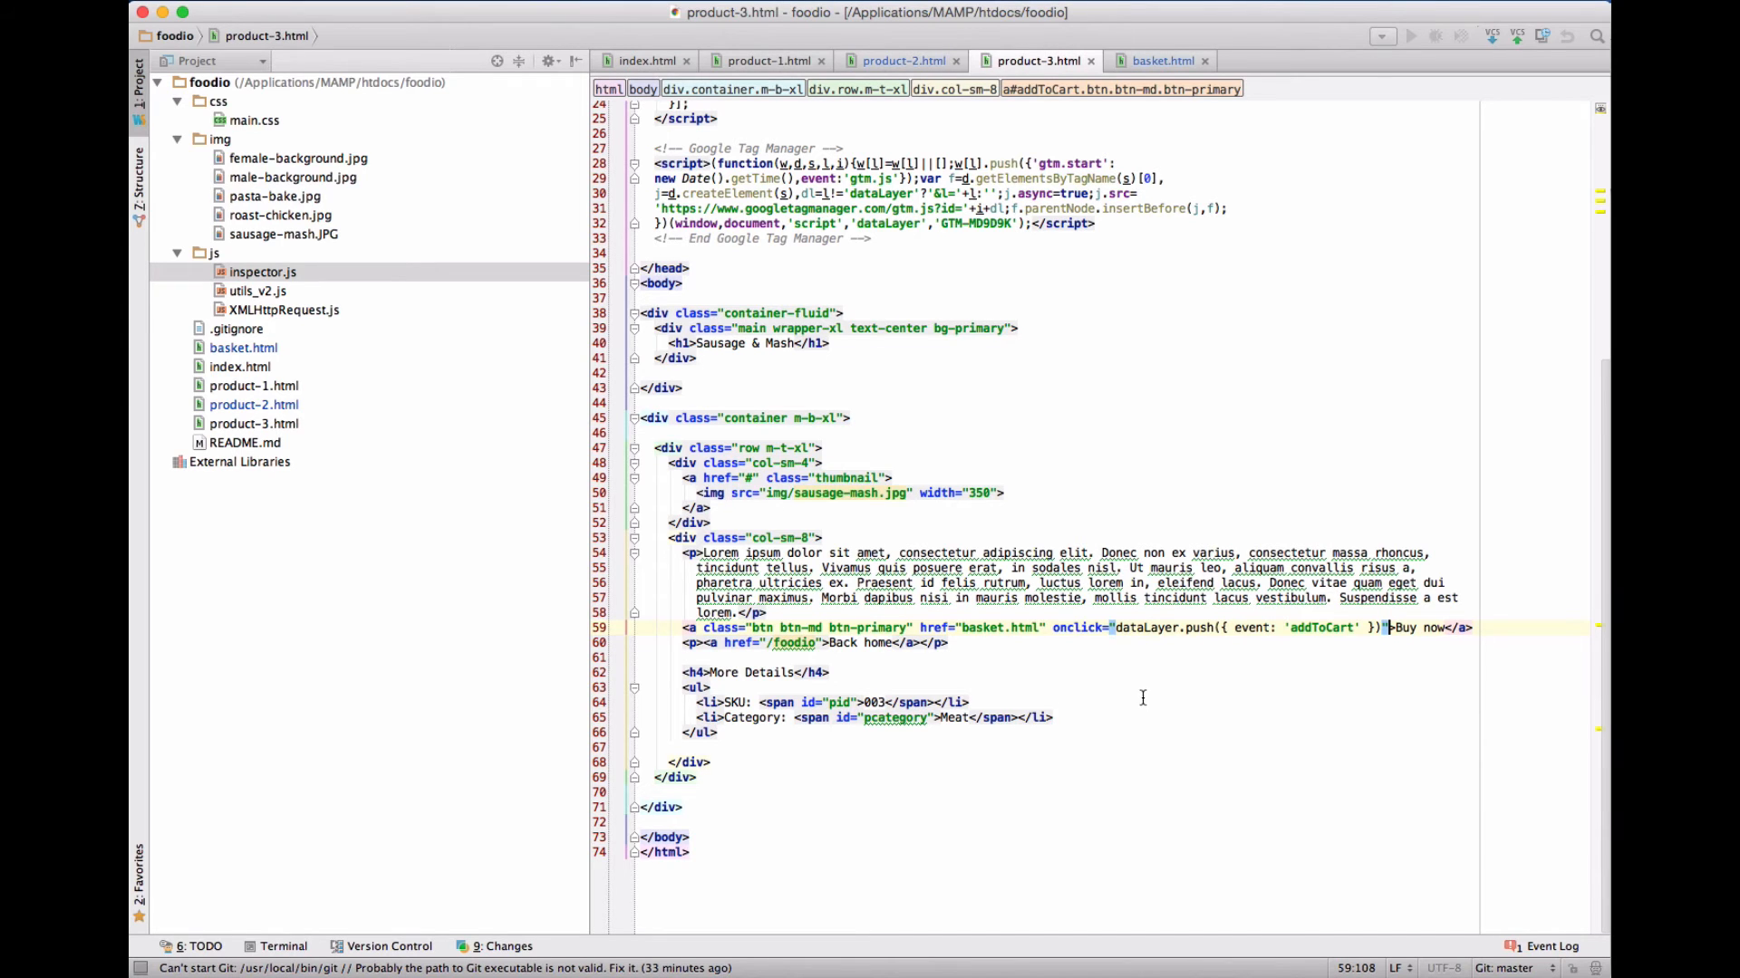
key("super+v")
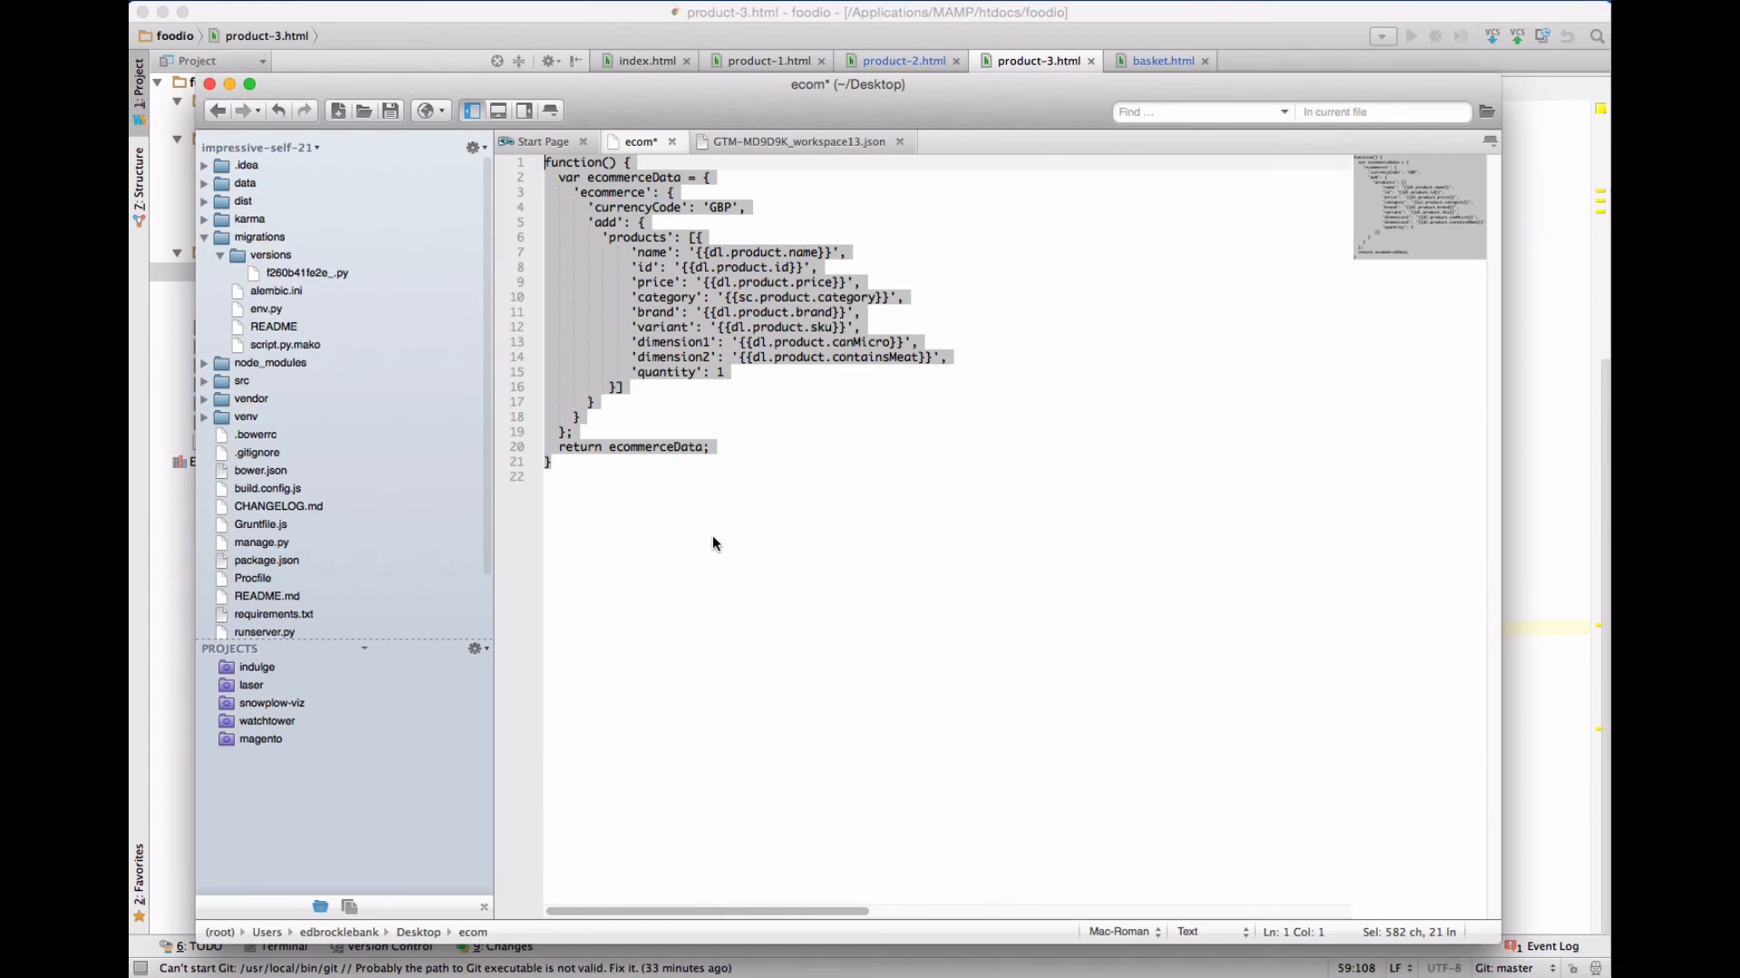
- Switch to Google Tag Manager and open the configuration of the E Add to Cart trigger for editing
key("super+Tab")
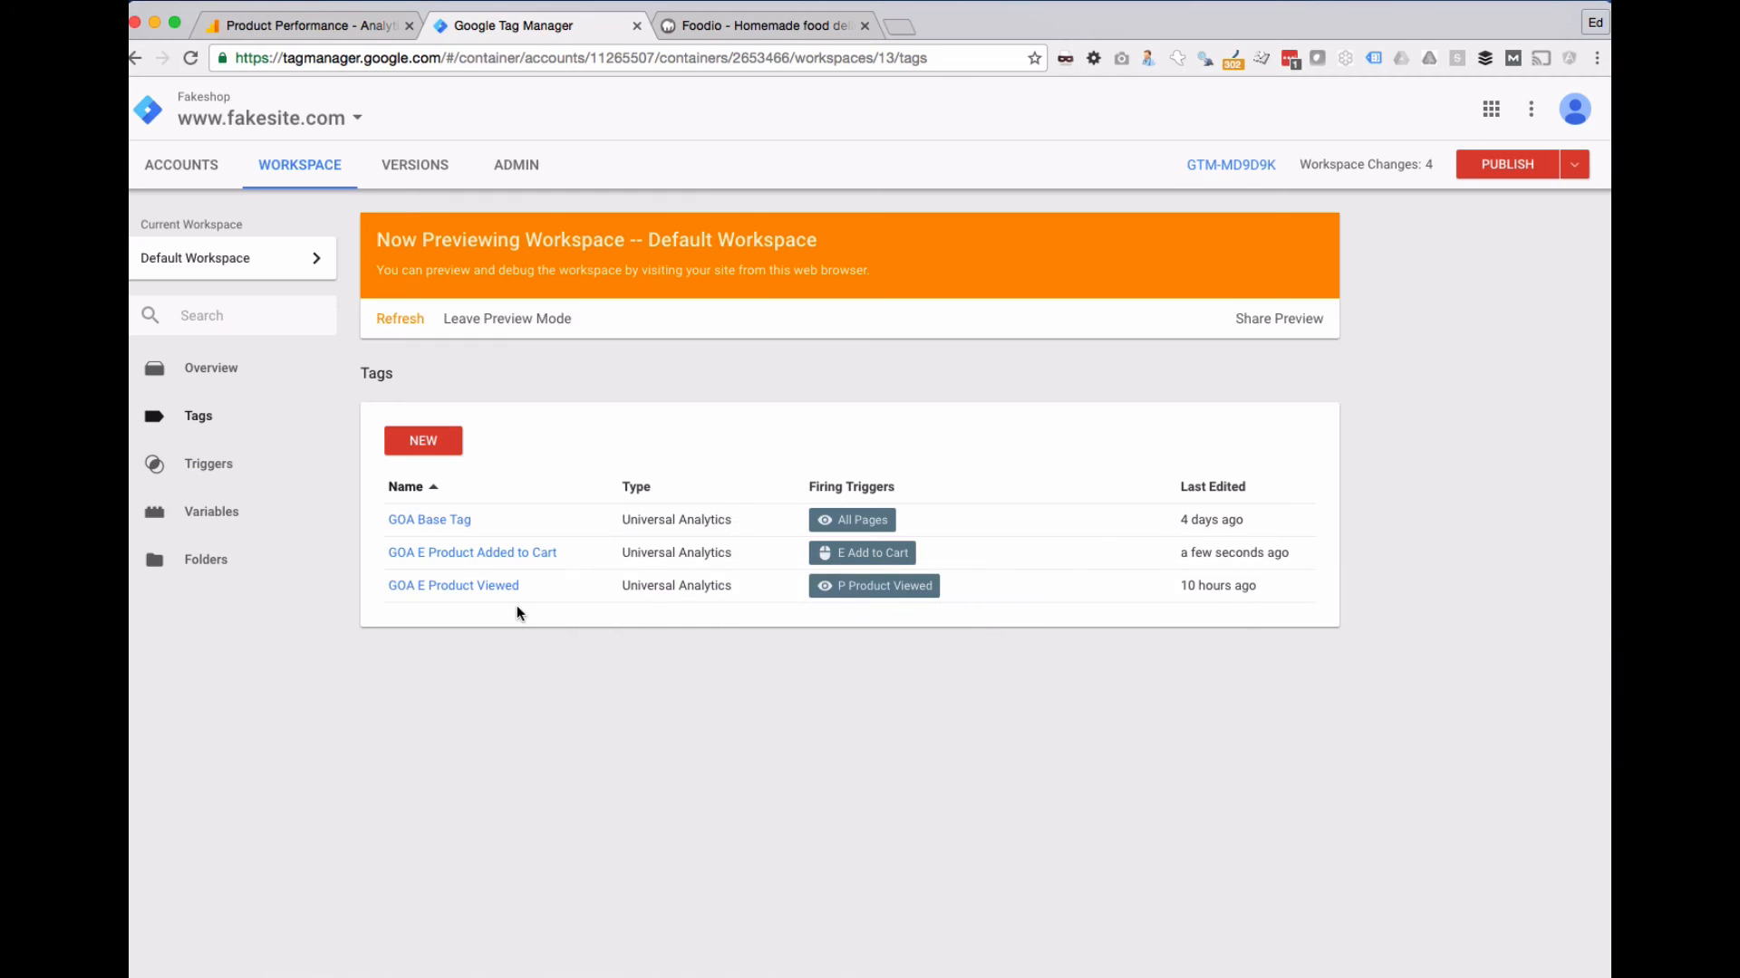
left_click(196, 469)
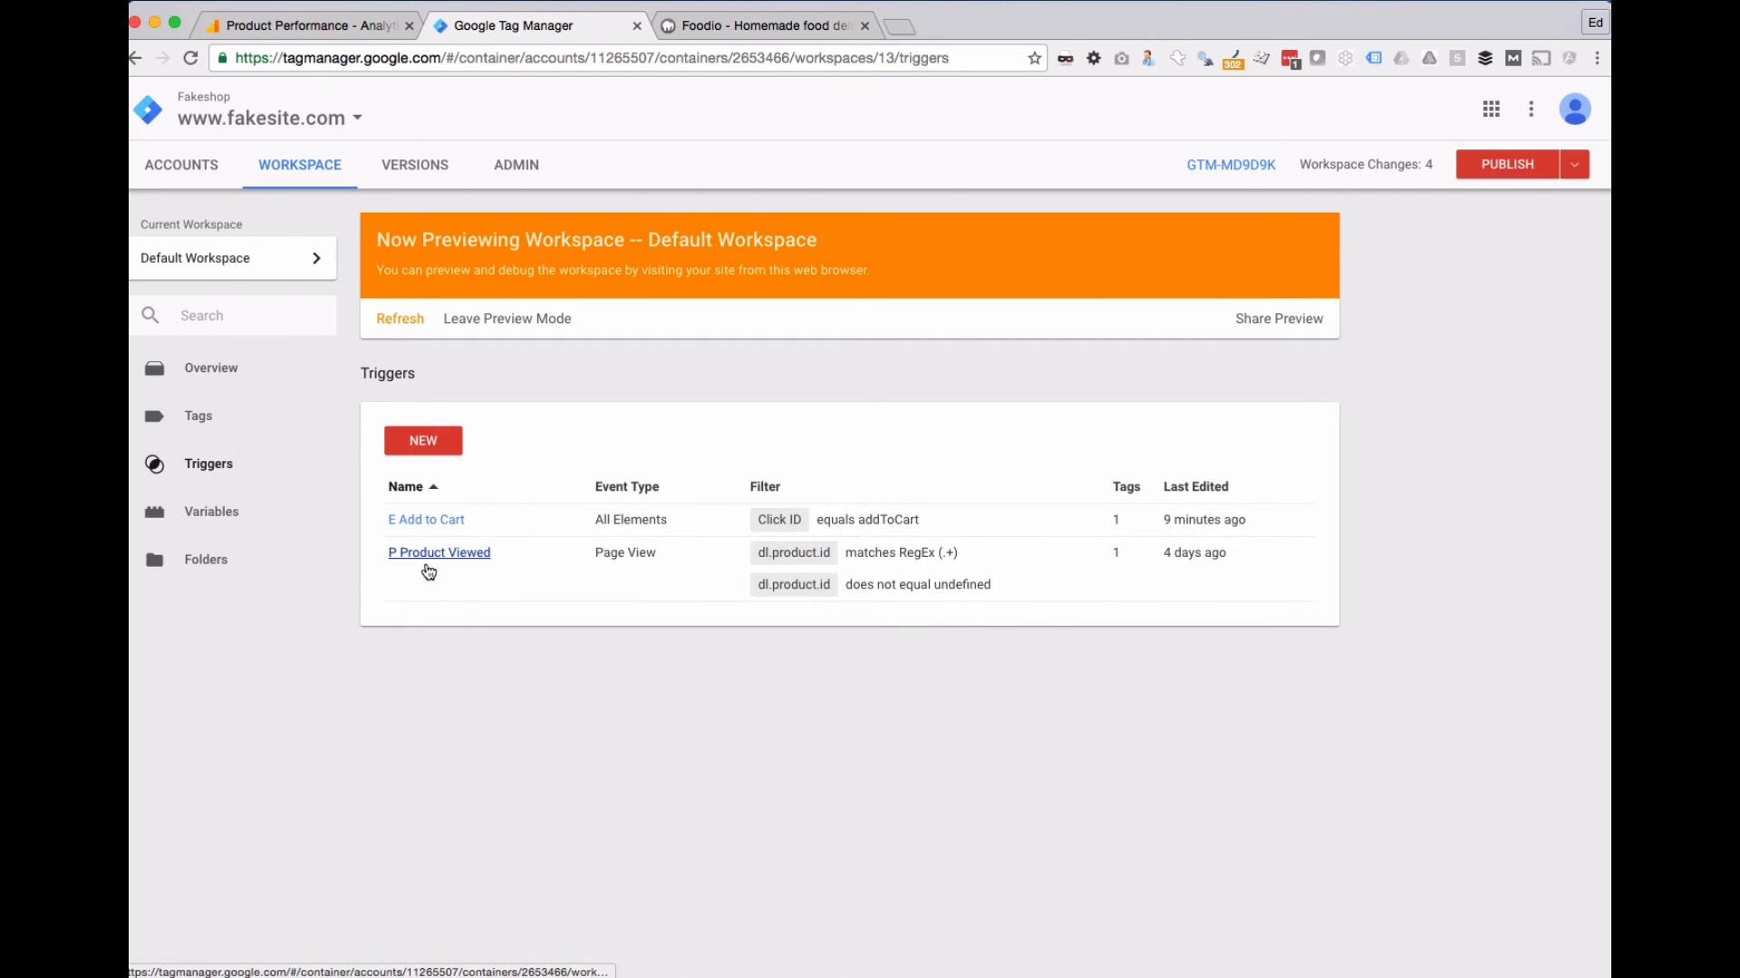
left_click(432, 522)
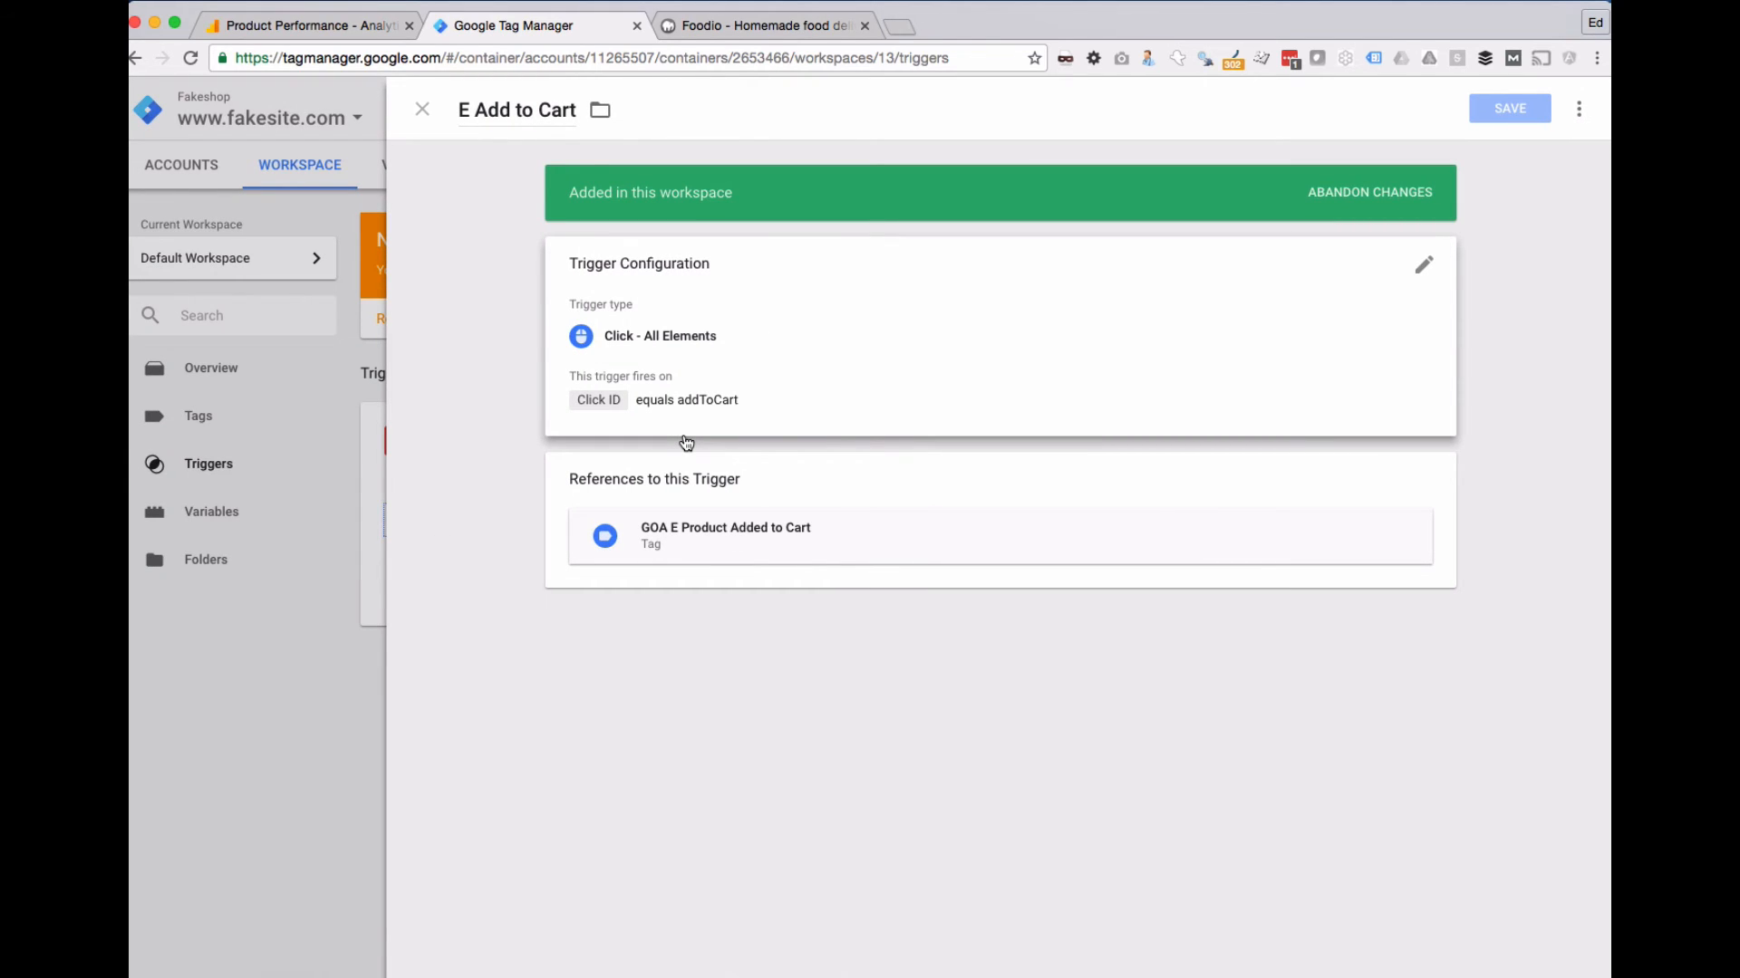
left_click(1423, 265)
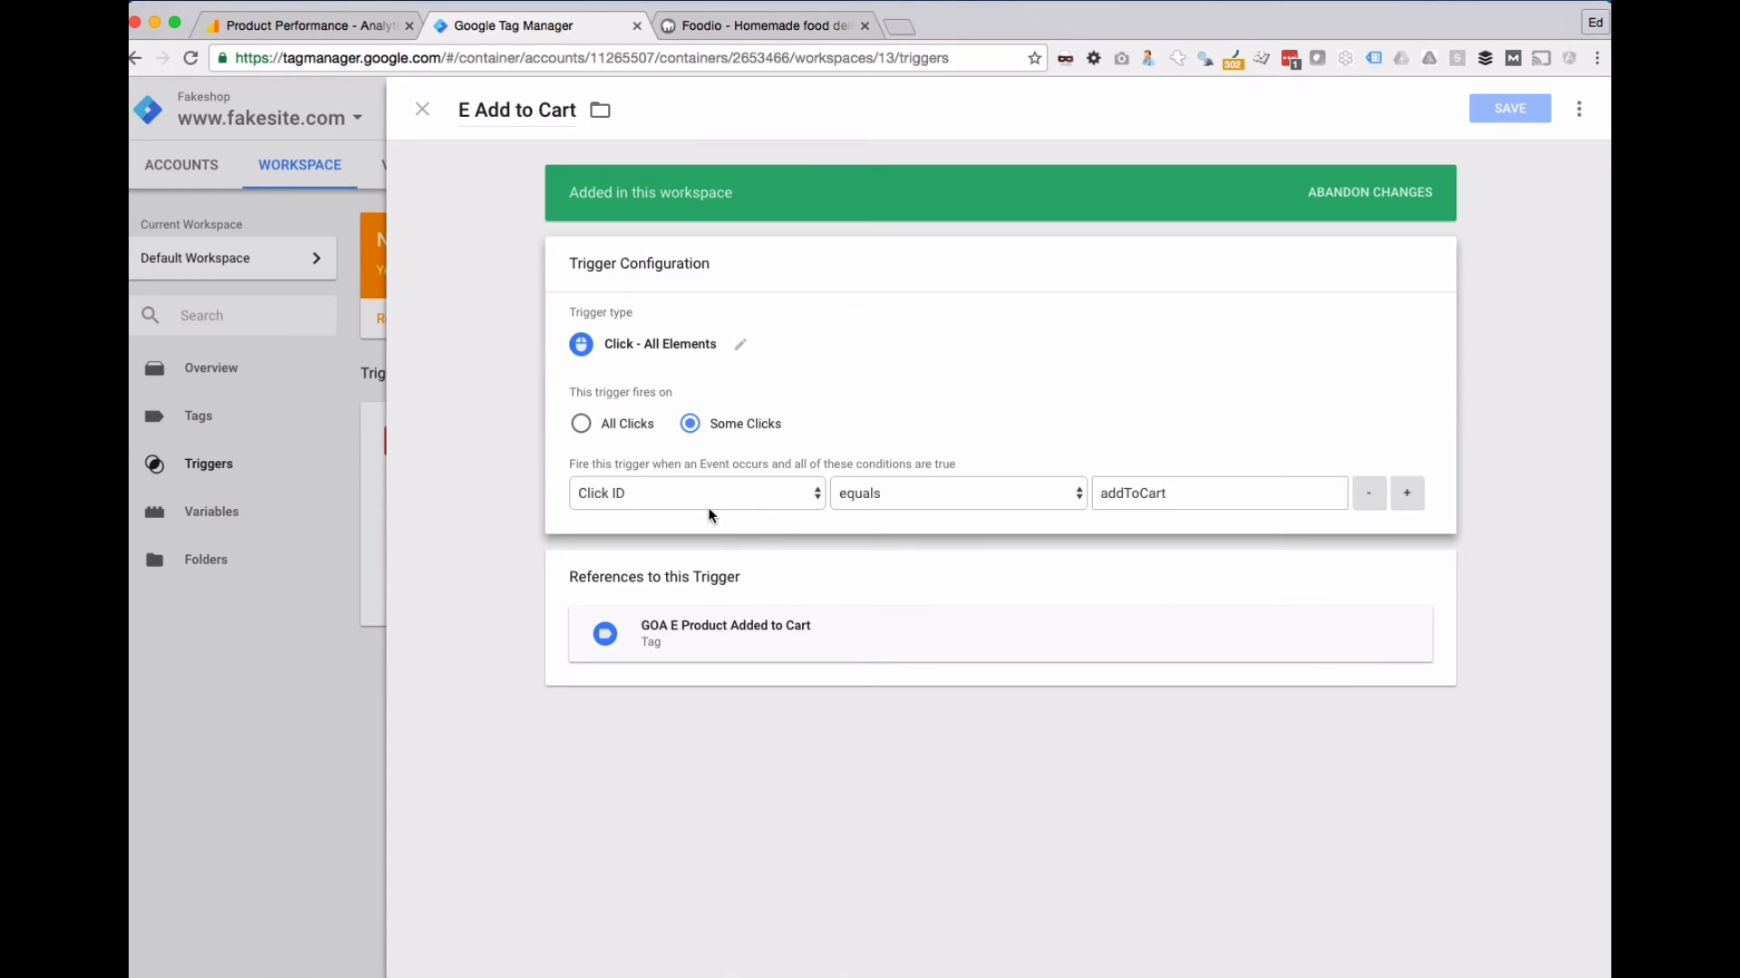
left_click(670, 288)
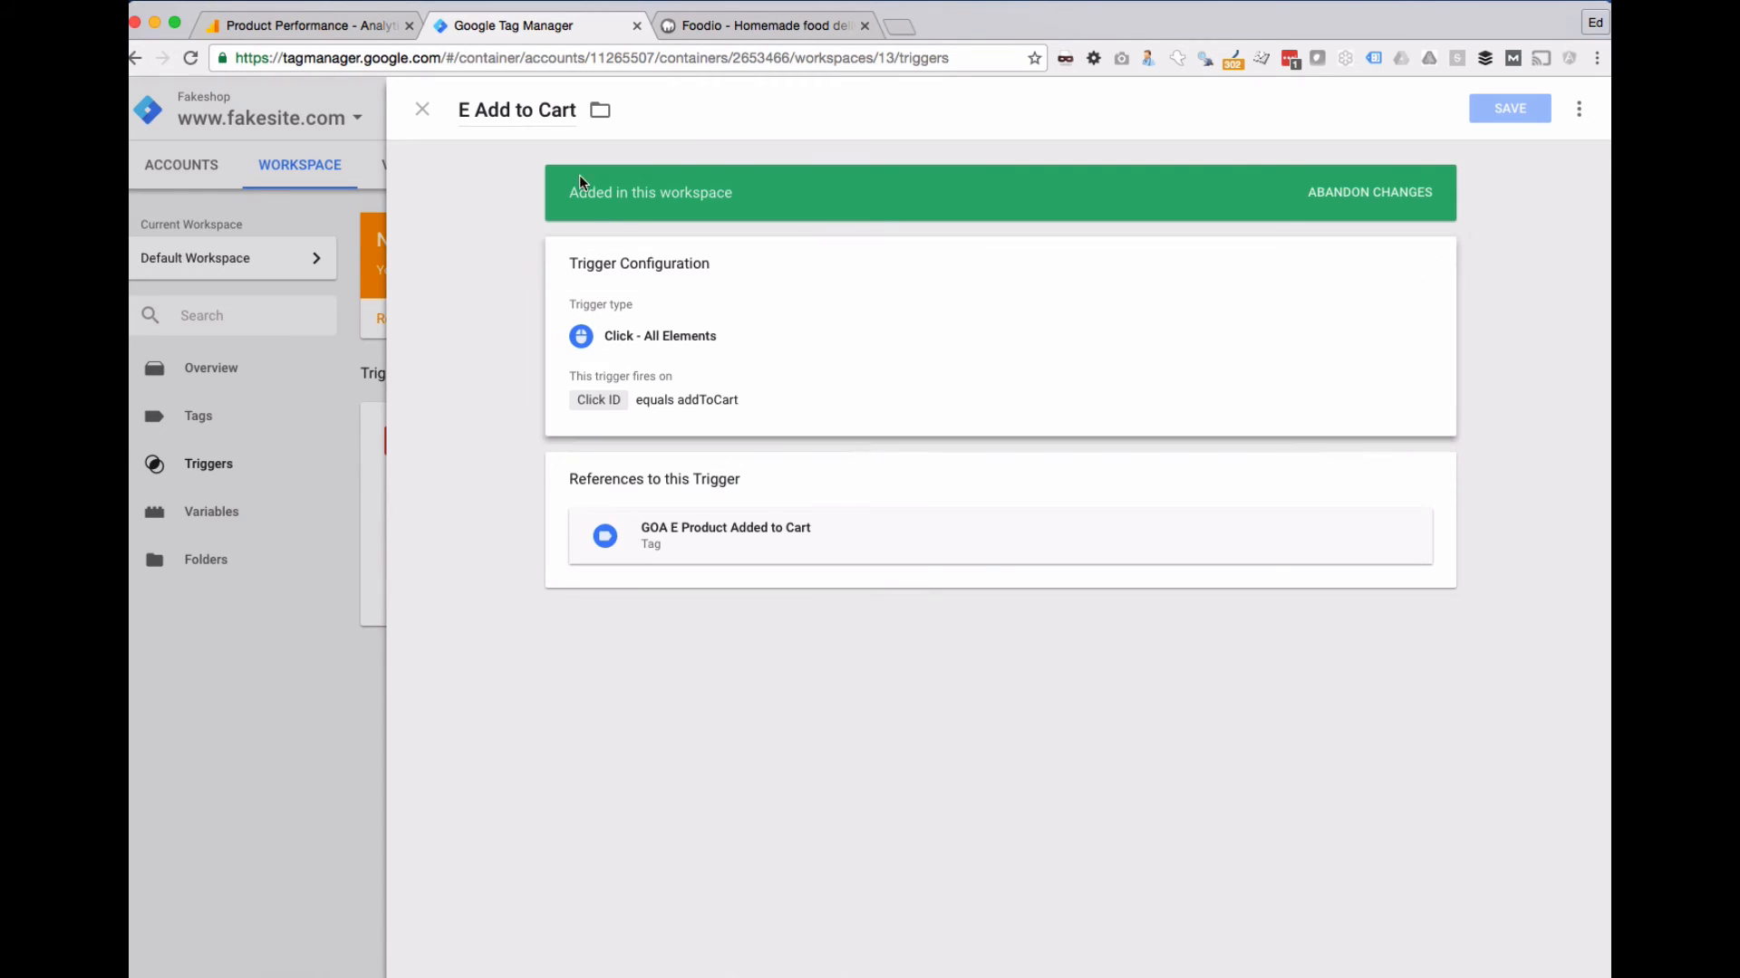
left_click(1422, 264)
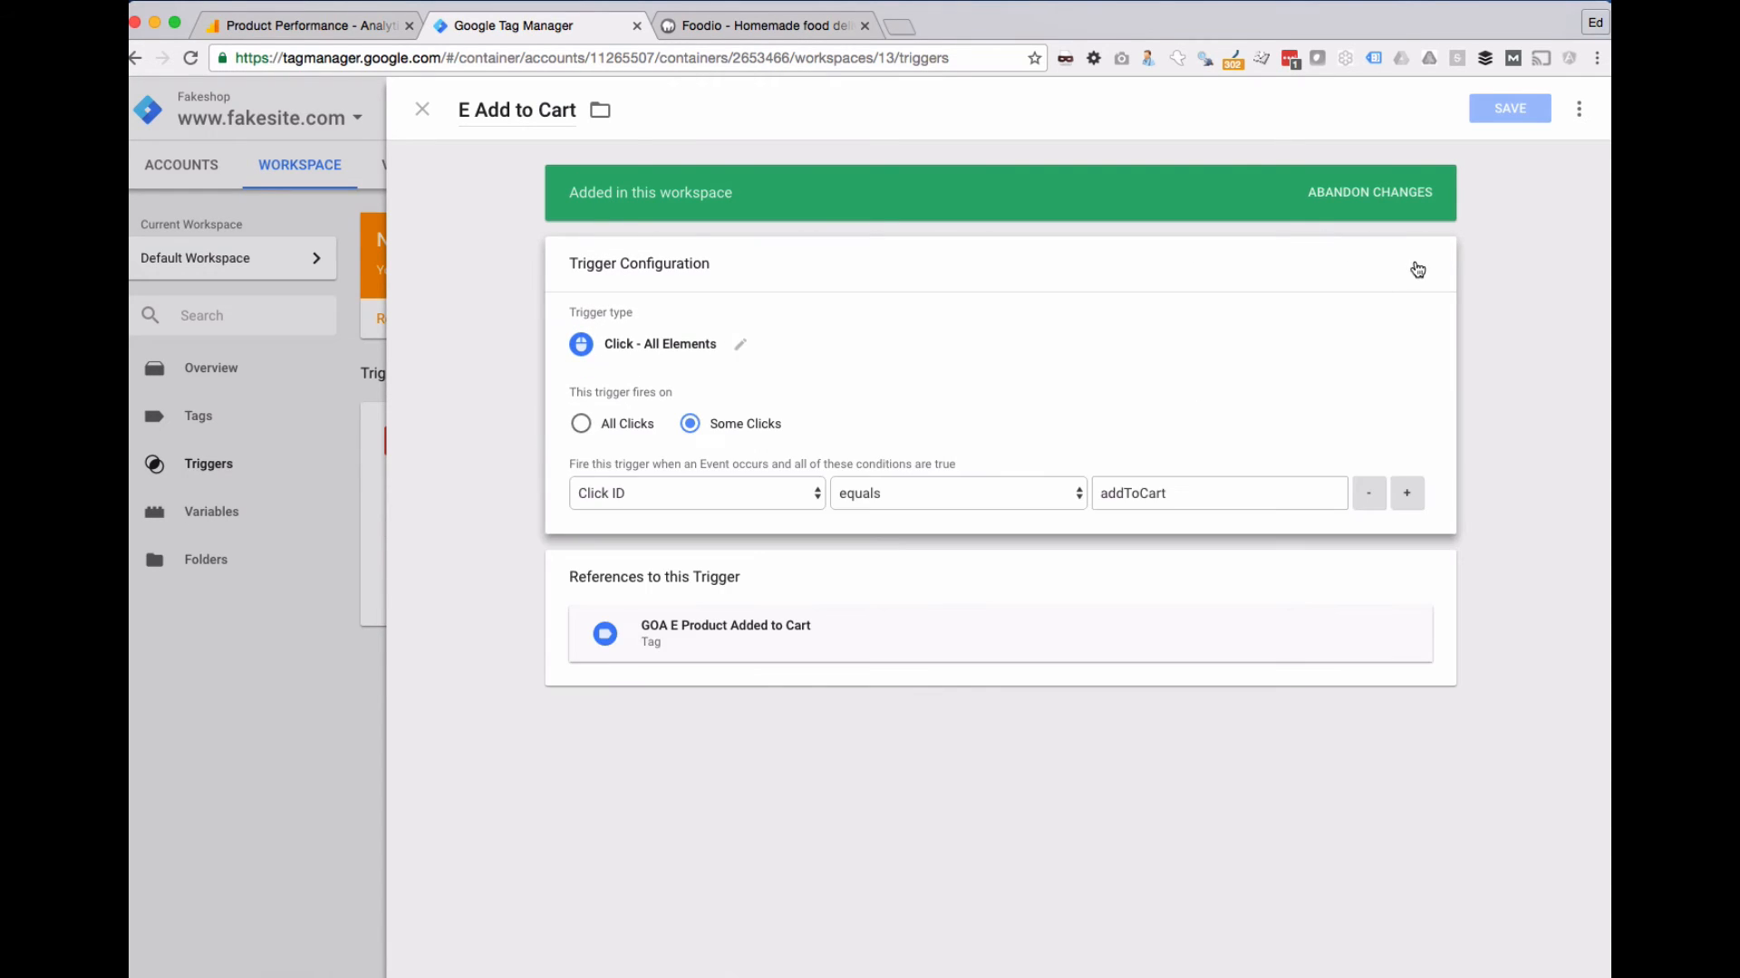
left_click(1410, 290)
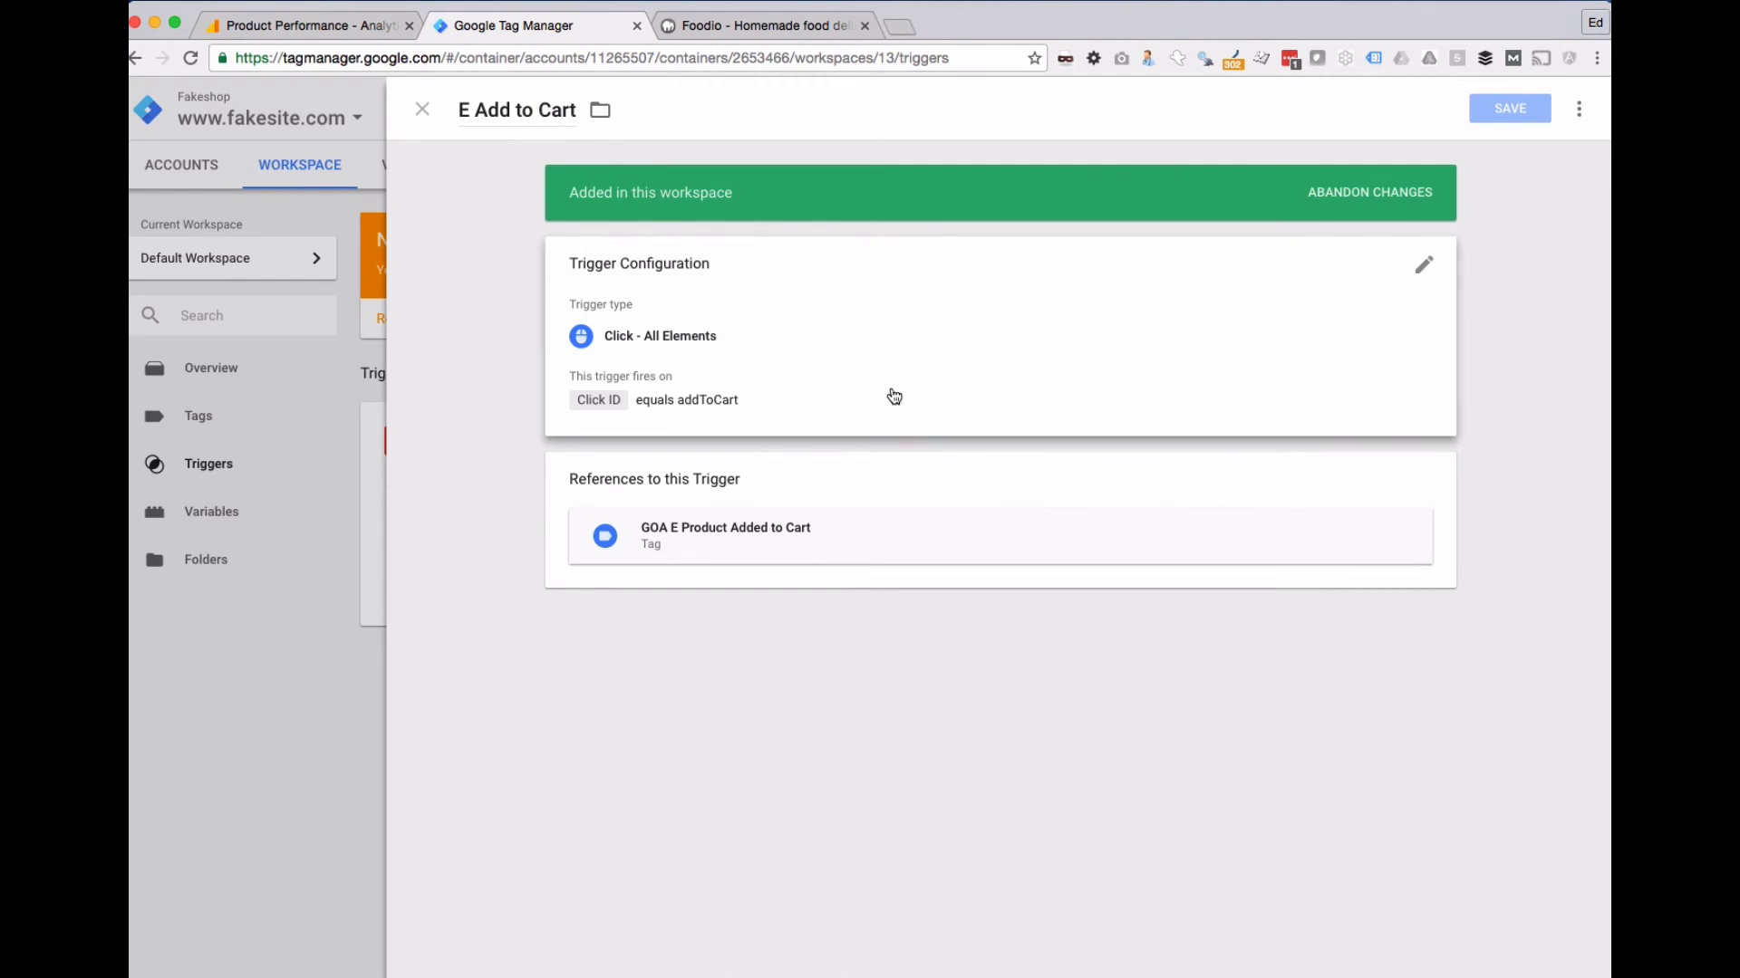
left_click(940, 358)
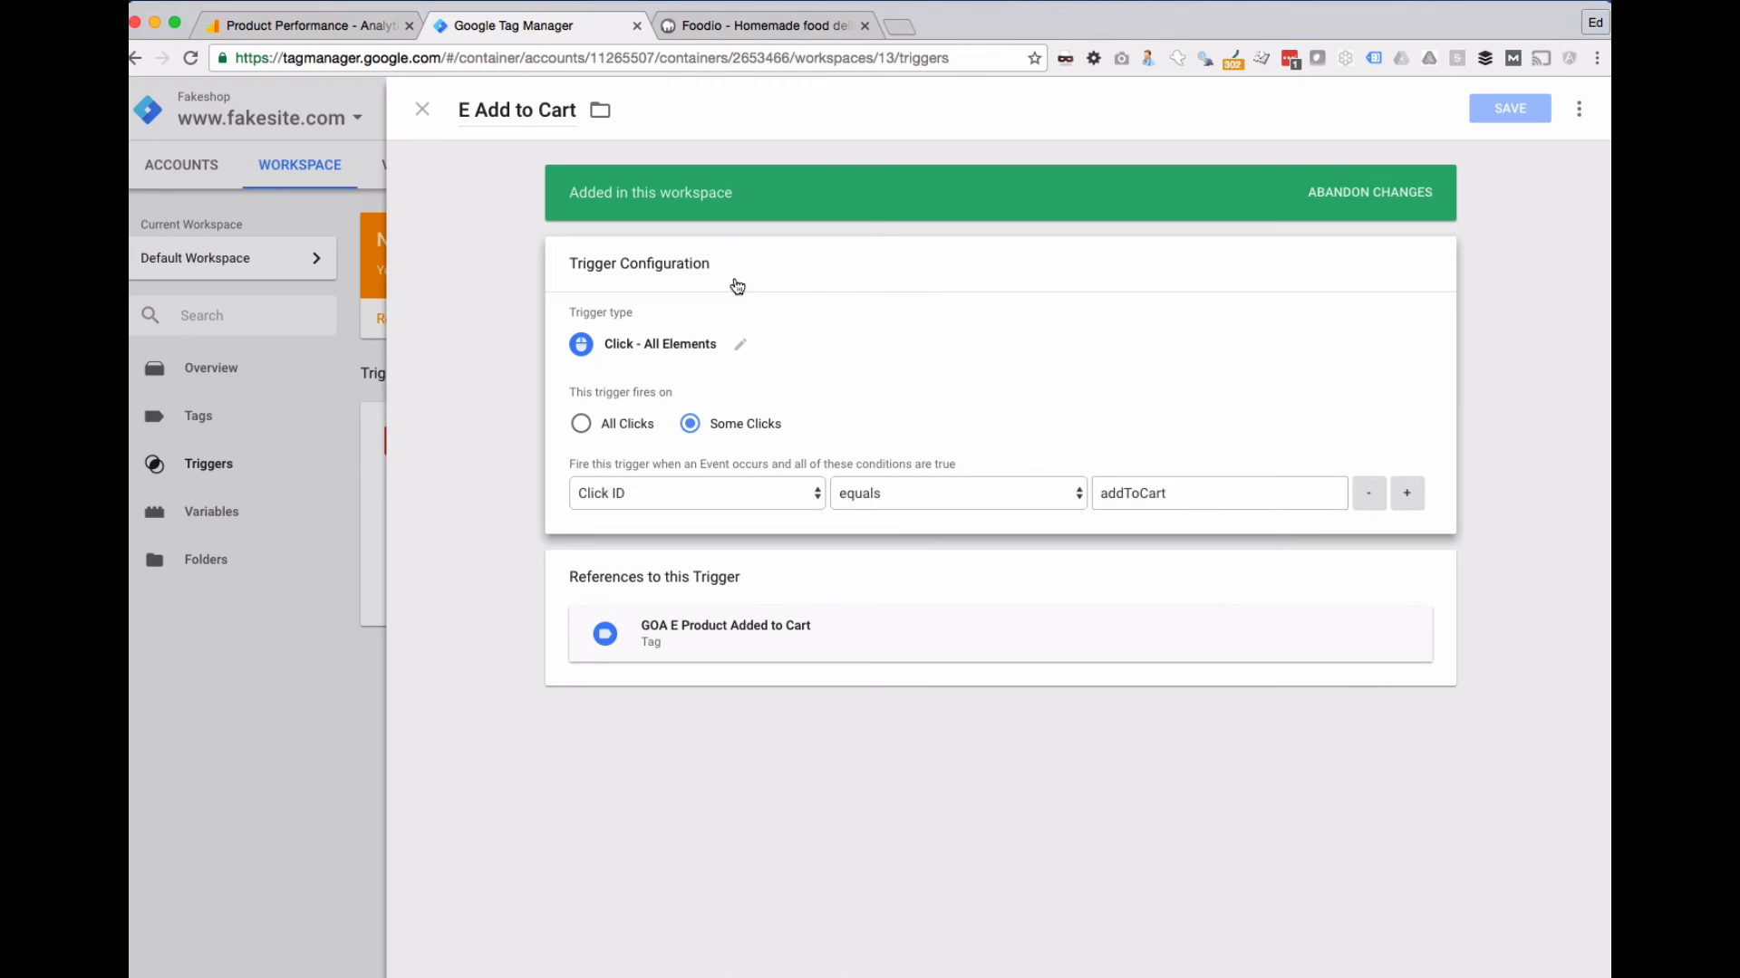
- Change the trigger type to Custom Event and set its event name to addToCart
left_click(739, 345)
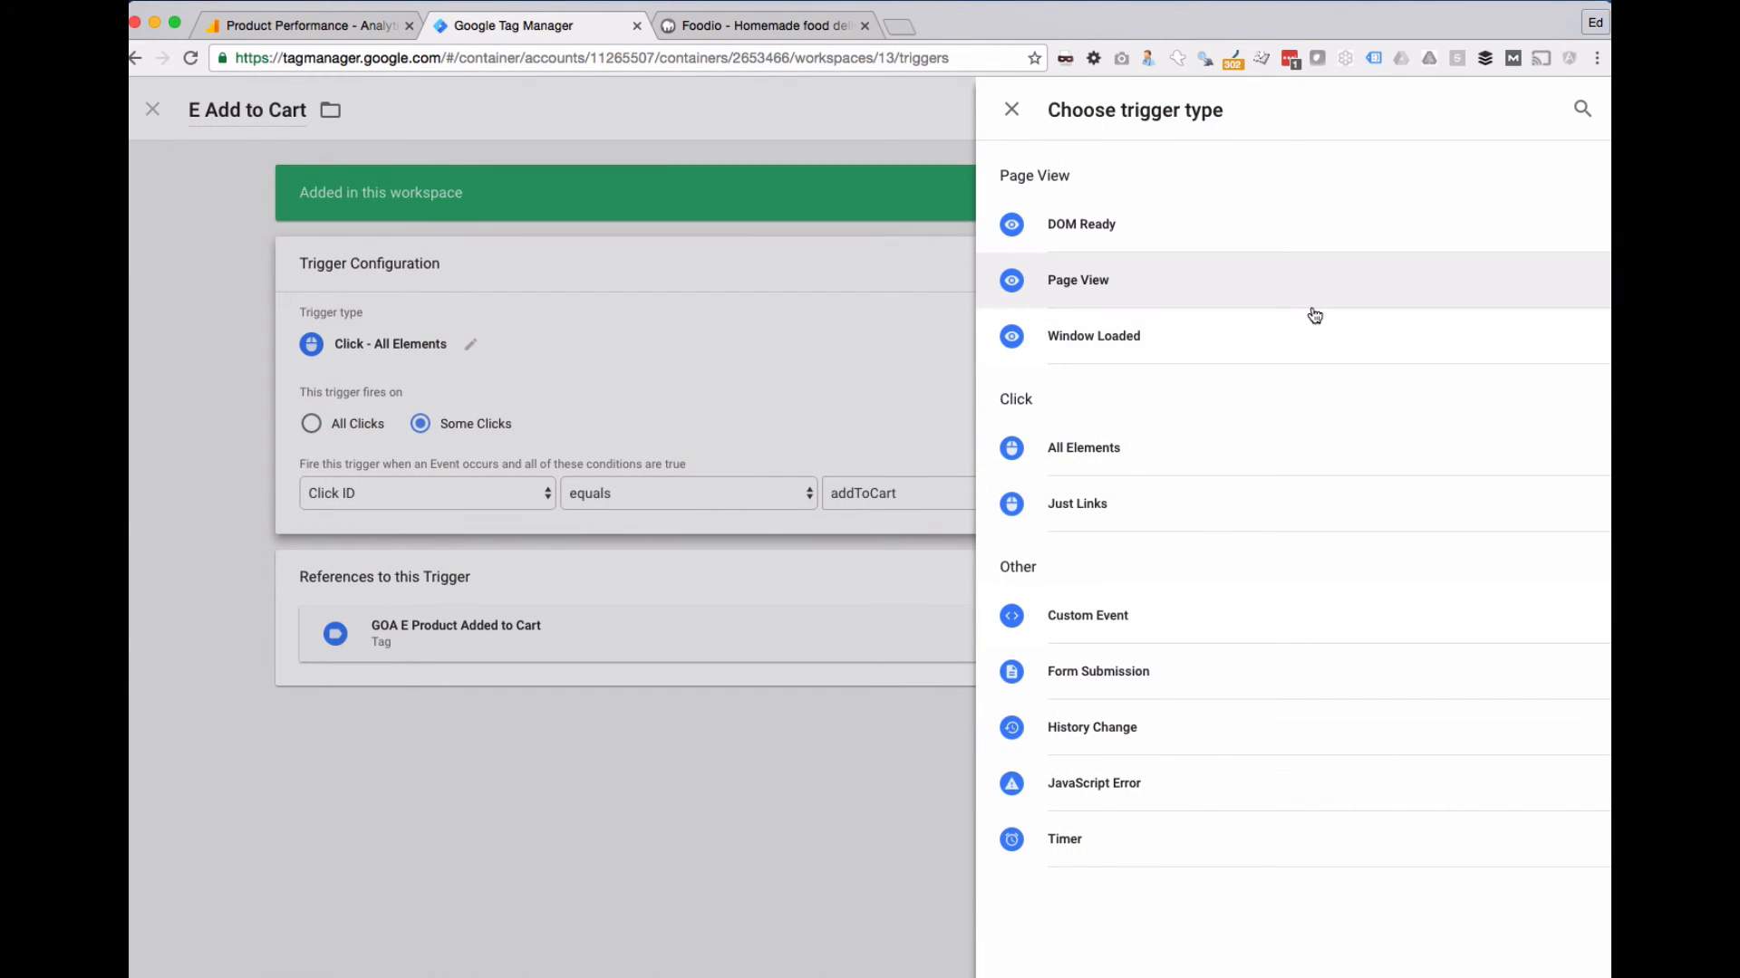
left_click(1127, 615)
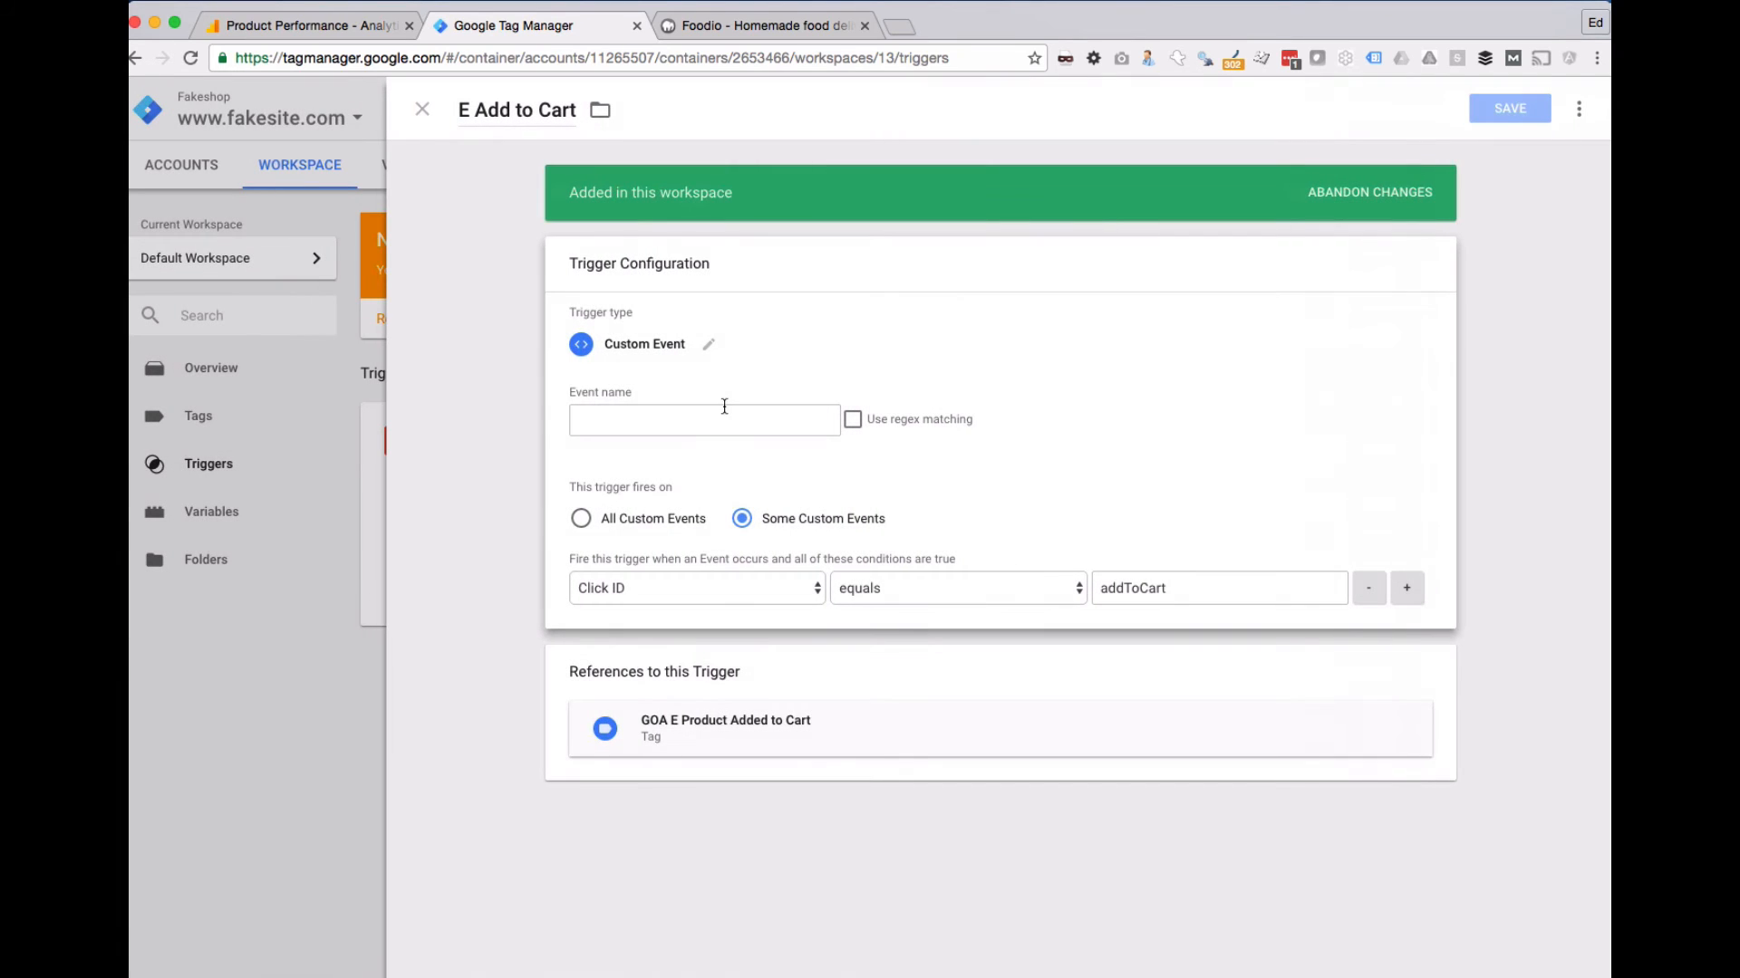
left_click(724, 406)
type("addToCar")
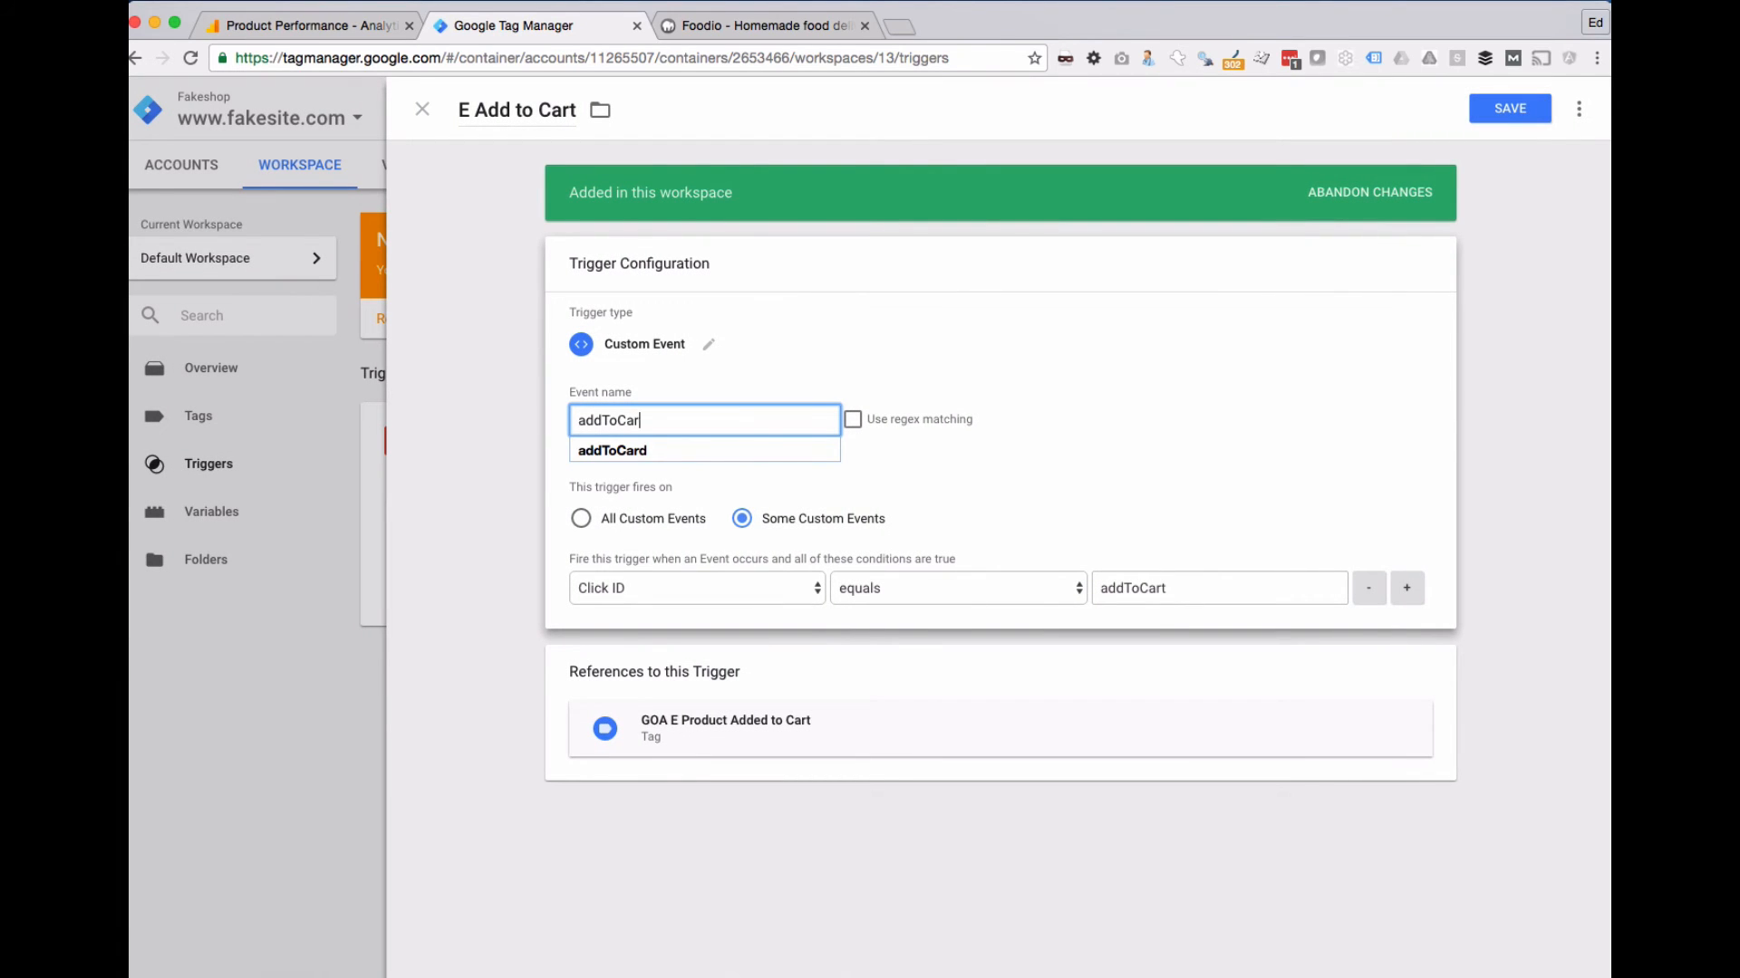
type("t")
left_click(528, 512)
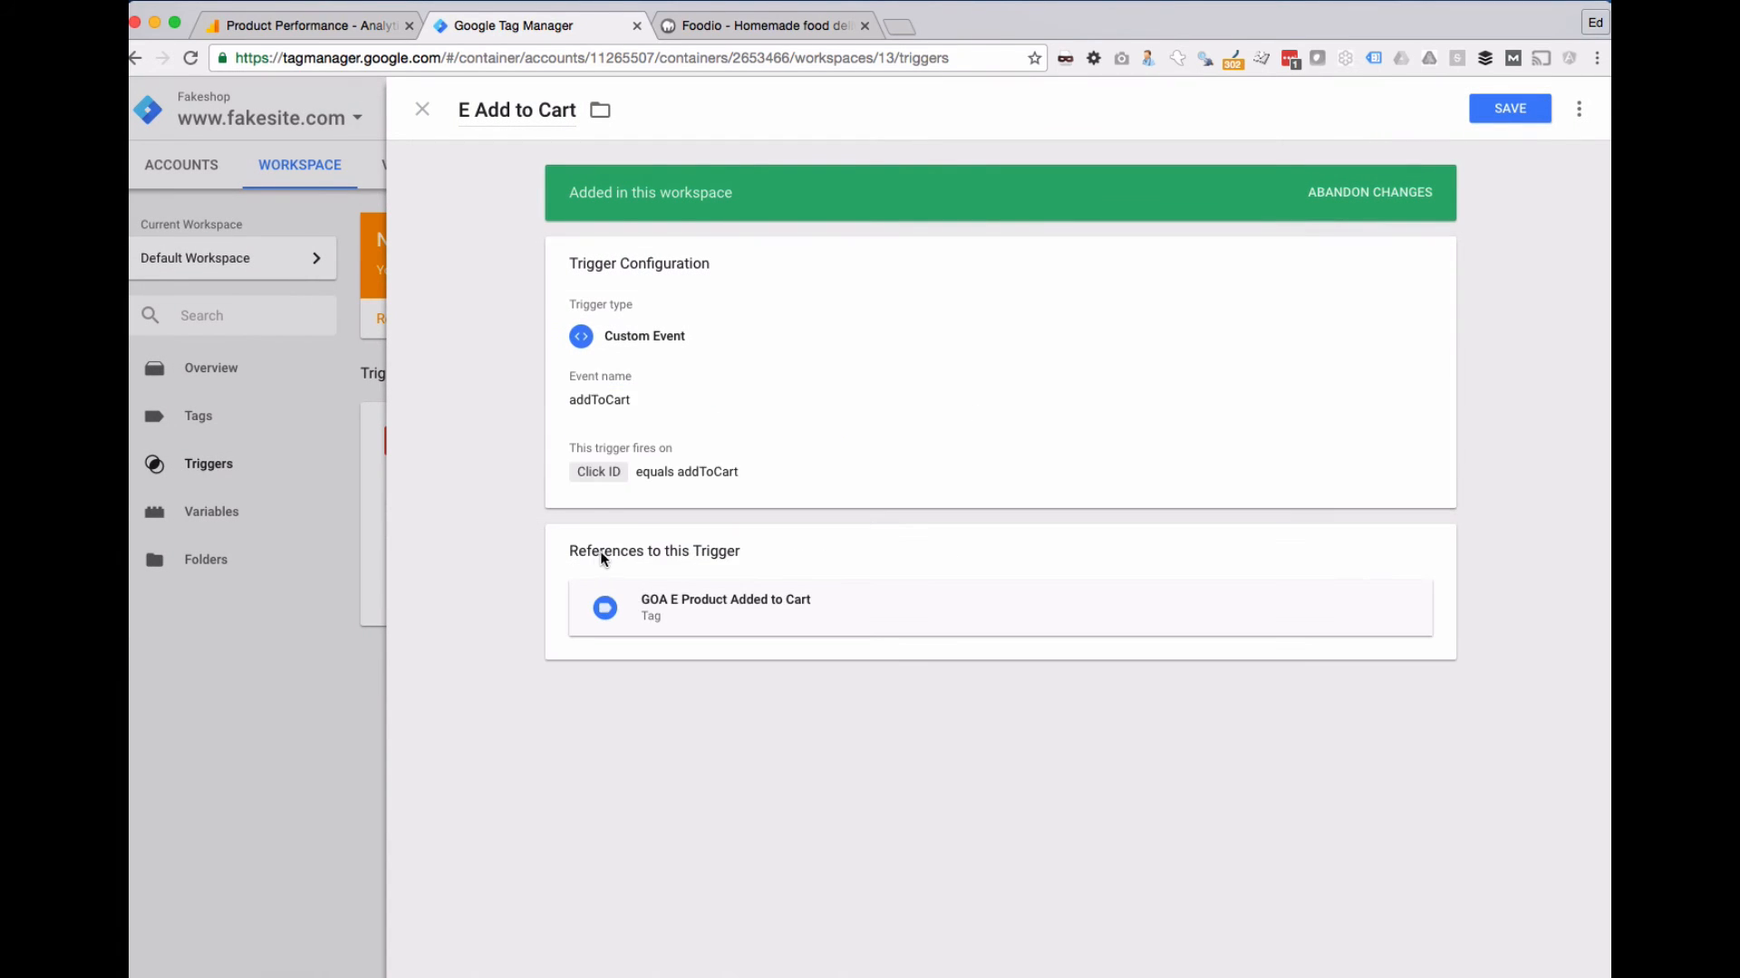
- Remove the Click ID condition so that the E Add to Cart trigger fires on all custom events
left_click(677, 485)
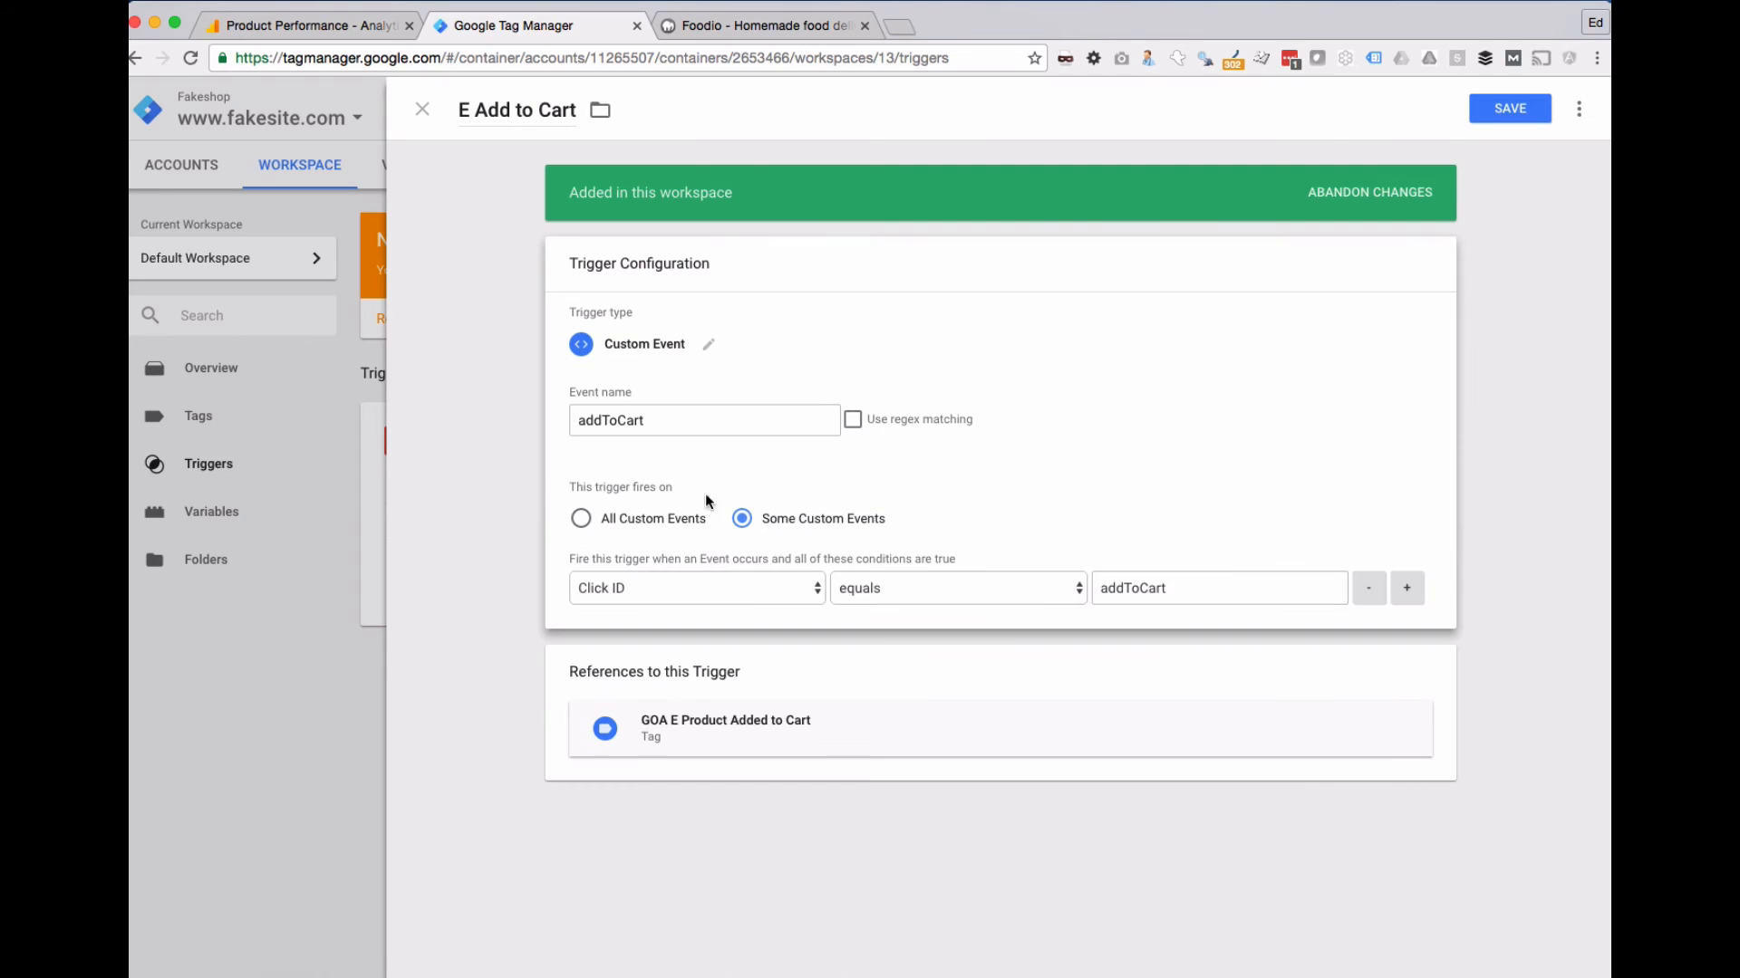
left_click(1368, 588)
left_click(519, 534)
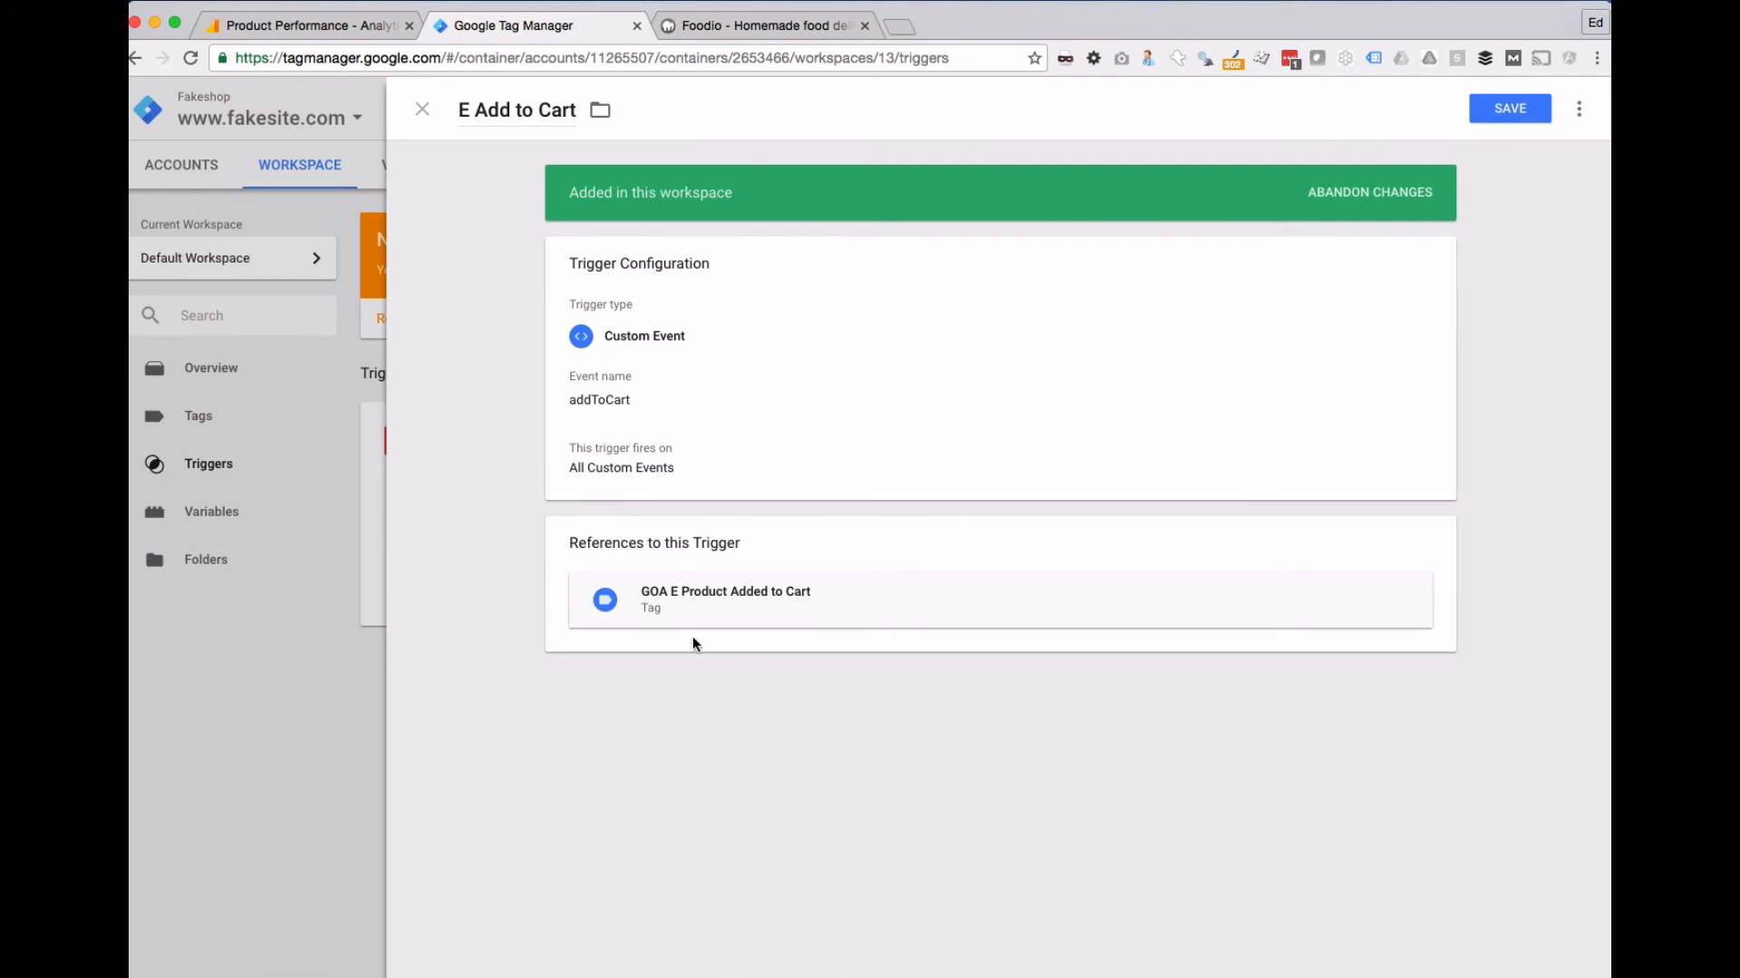
- Save the E Add to Cart trigger and restart preview mode for the workspace
left_click(1500, 109)
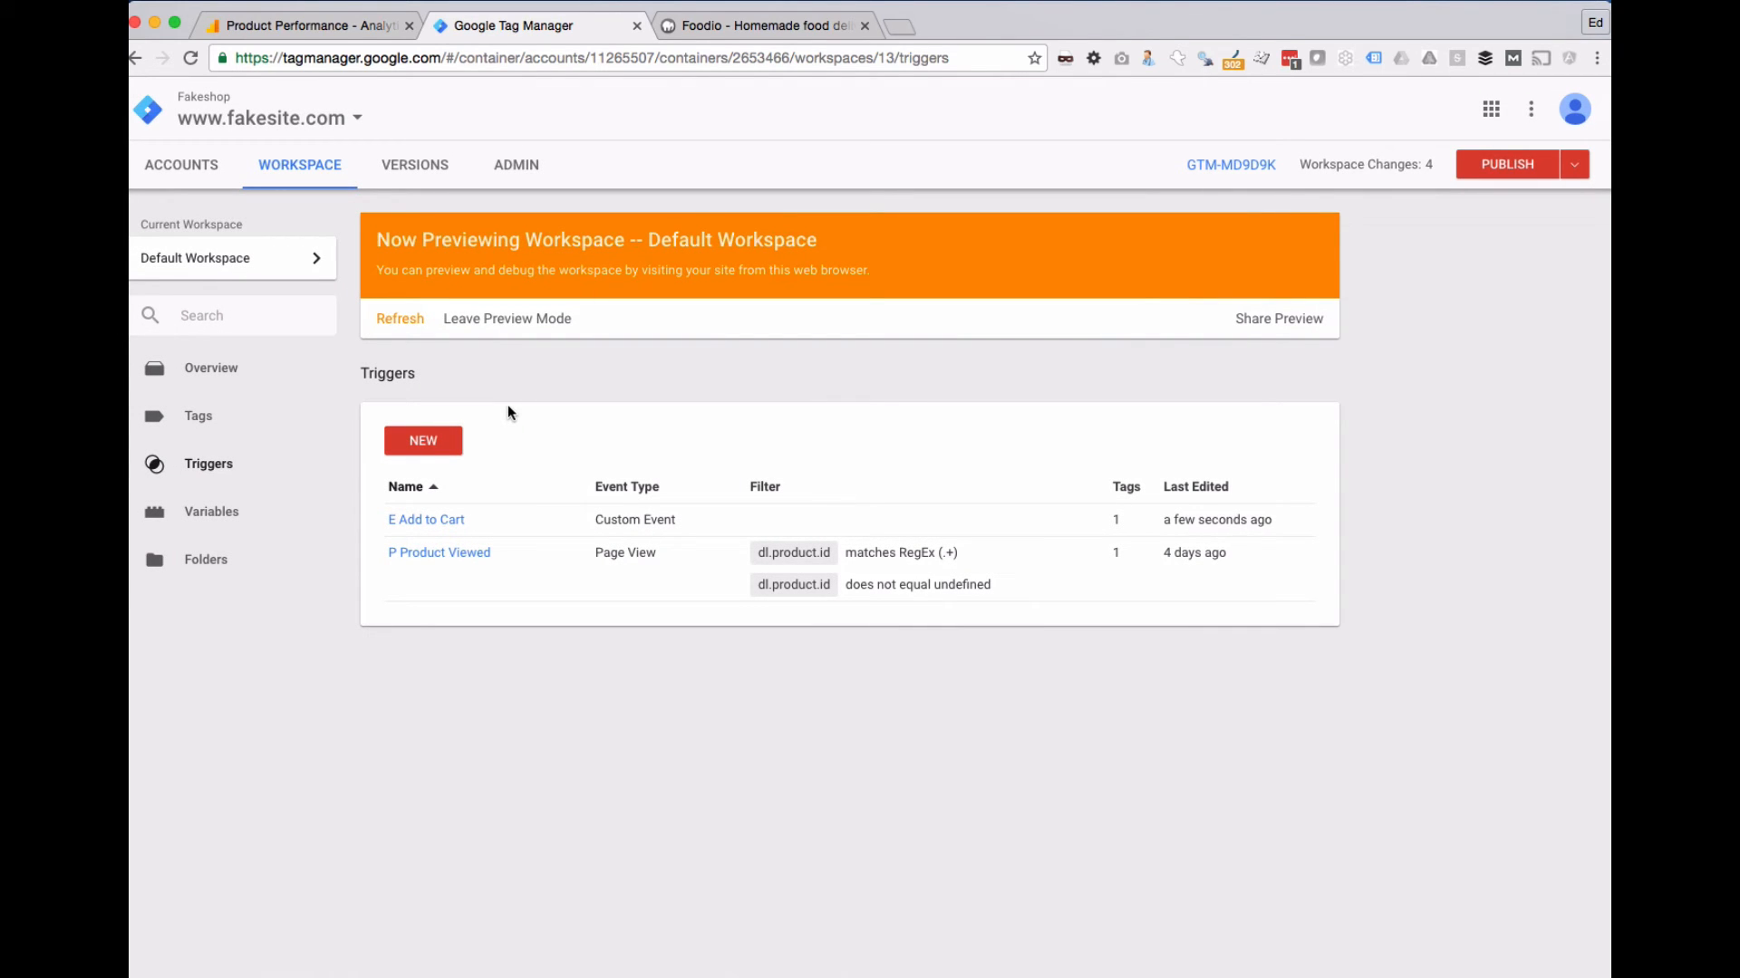
left_click(1575, 171)
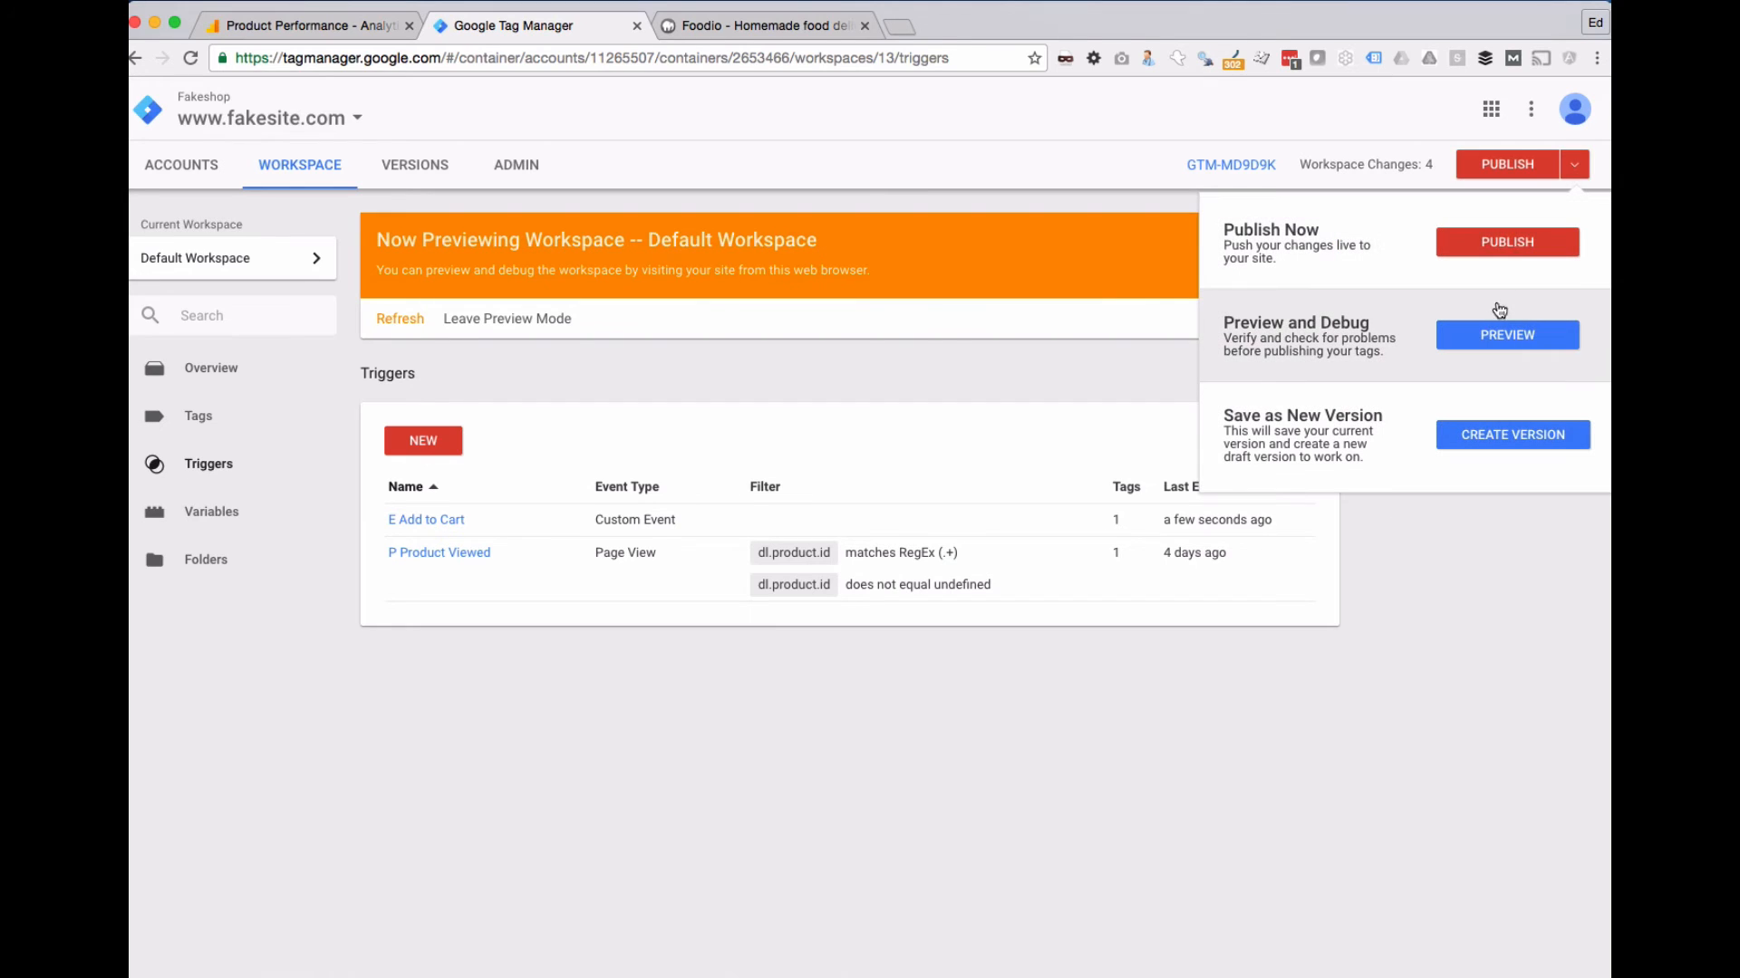
left_click(1486, 337)
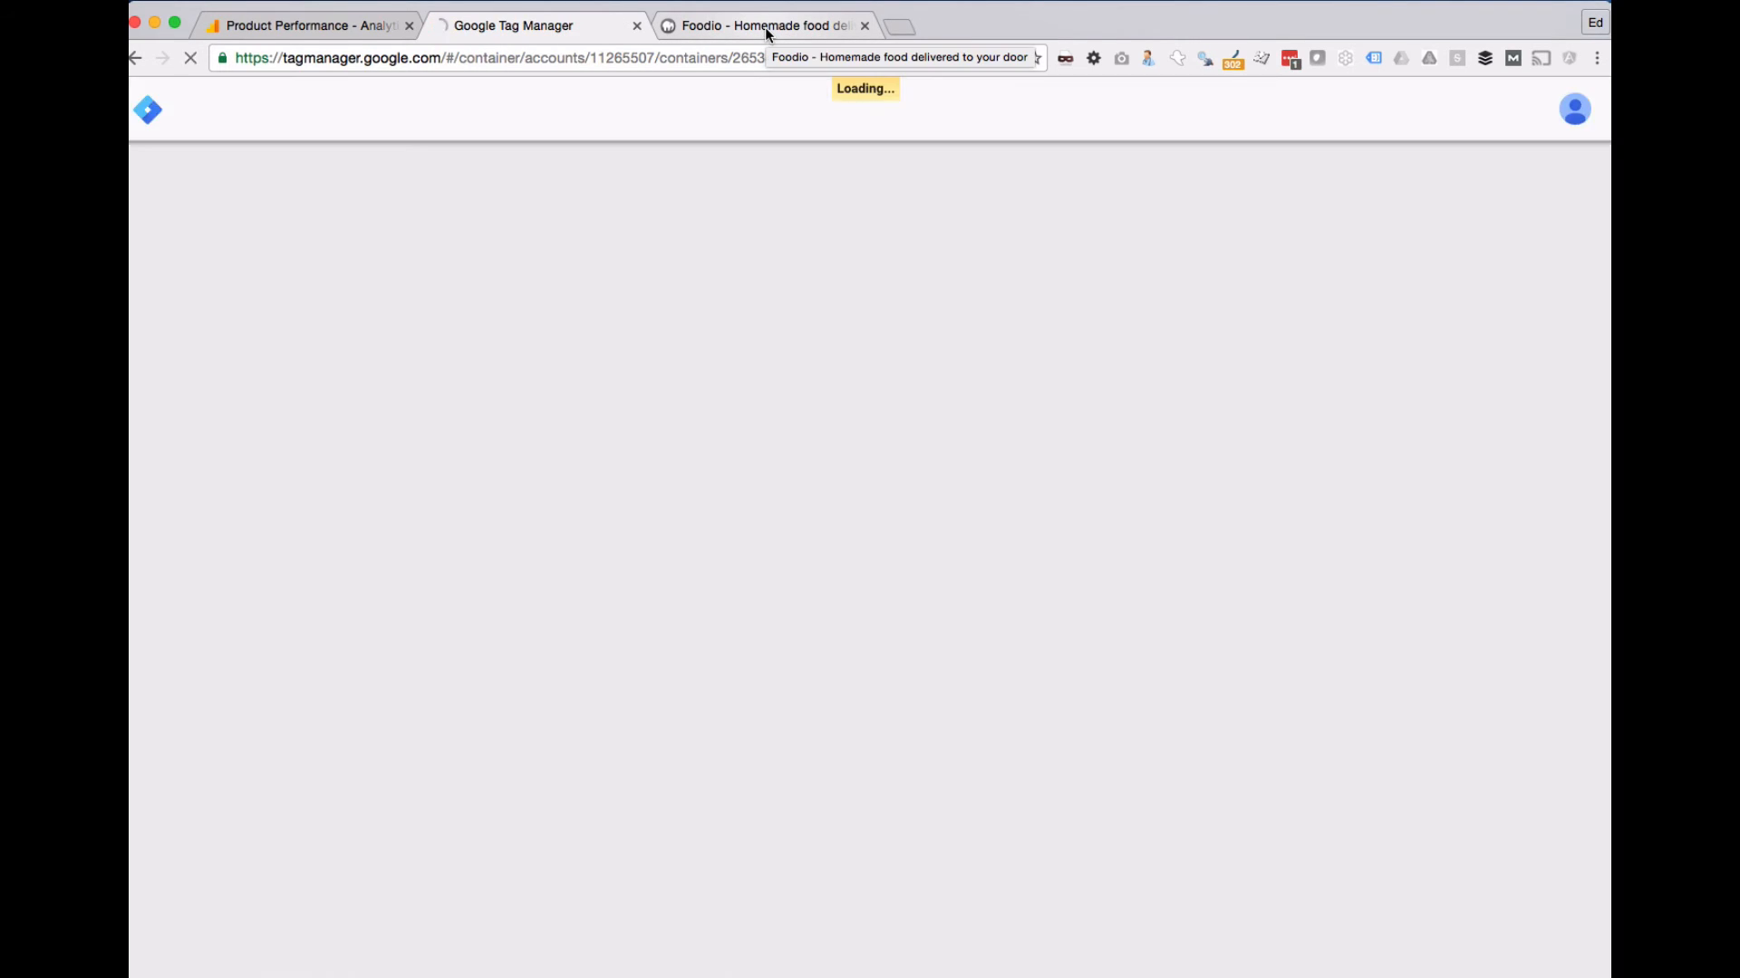
- Switch to the Foodio shop, open the Pasta bake product page, reload it and check which tags fired in the preview summary
left_click(765, 27)
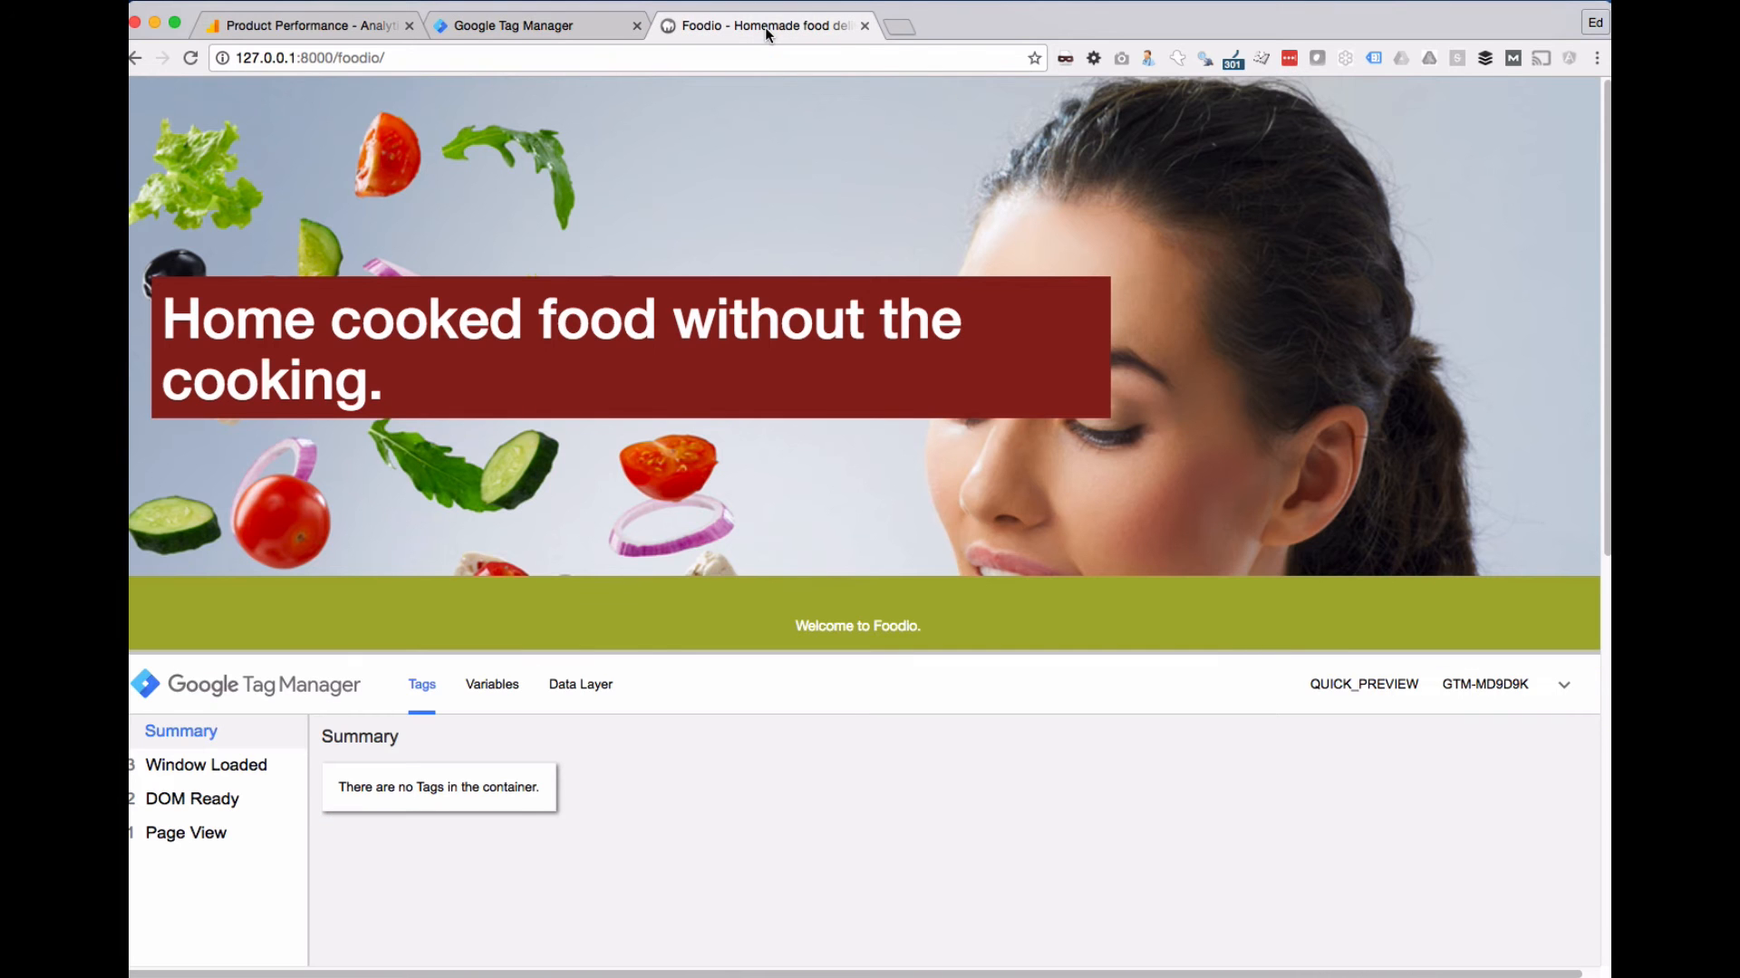
scroll(702, 554, "down", 5)
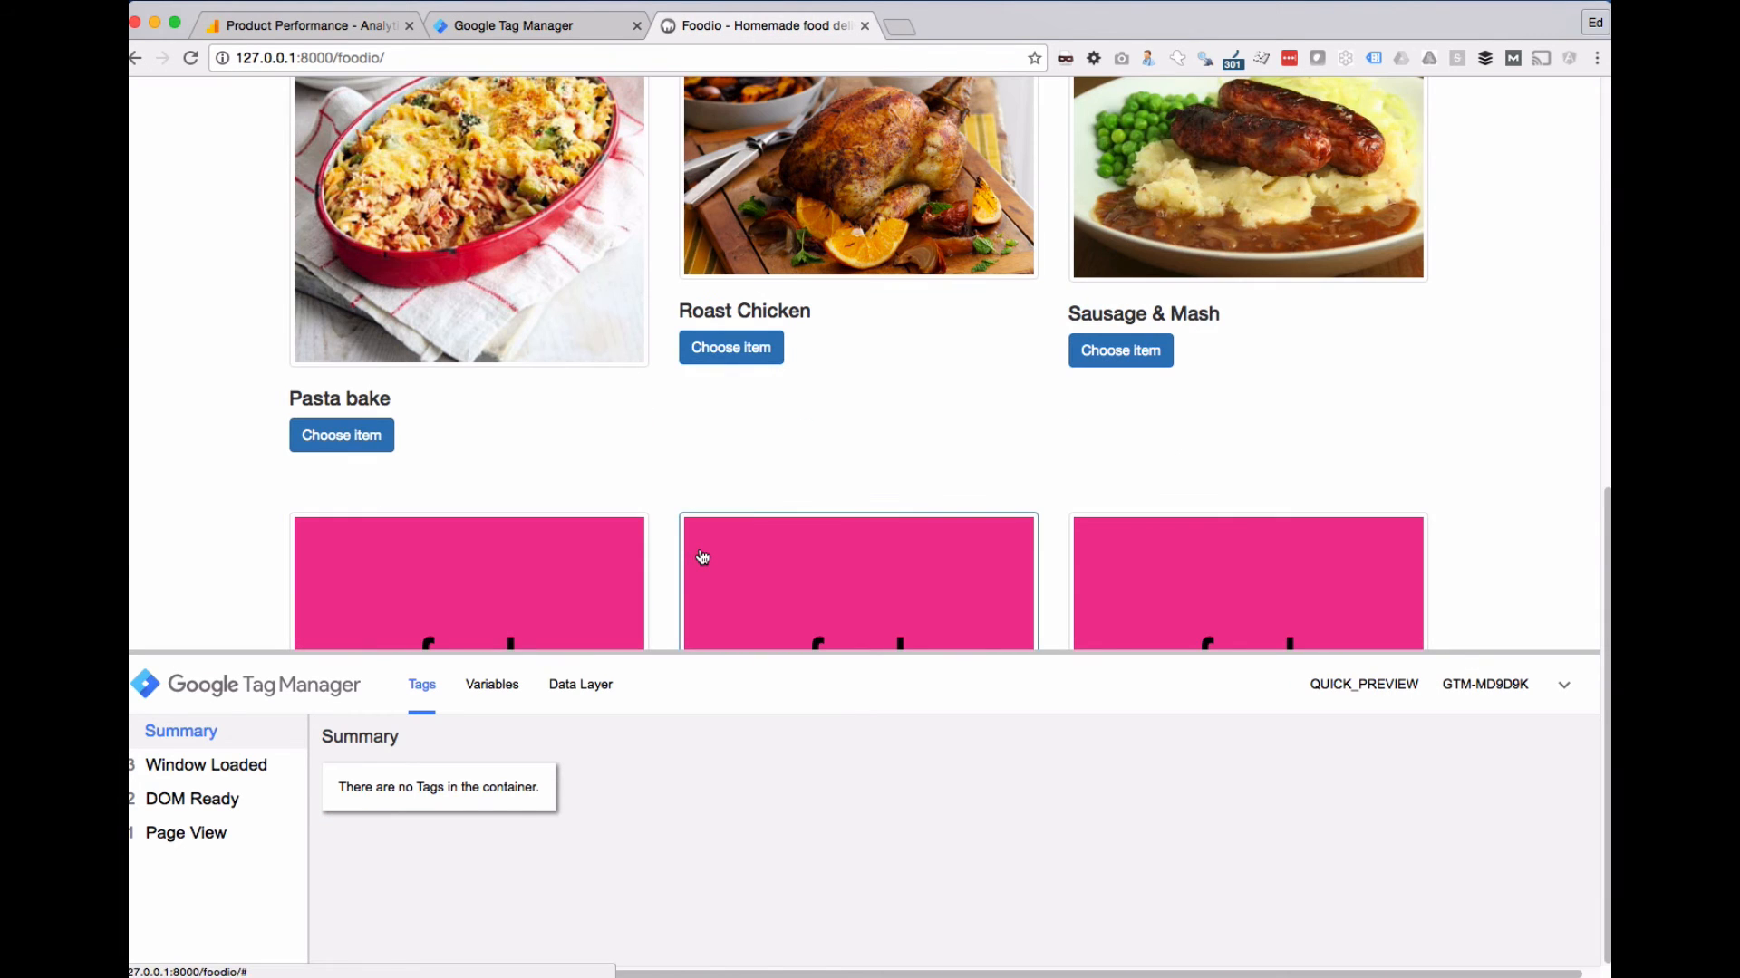
left_click_drag(703, 653, 700, 695)
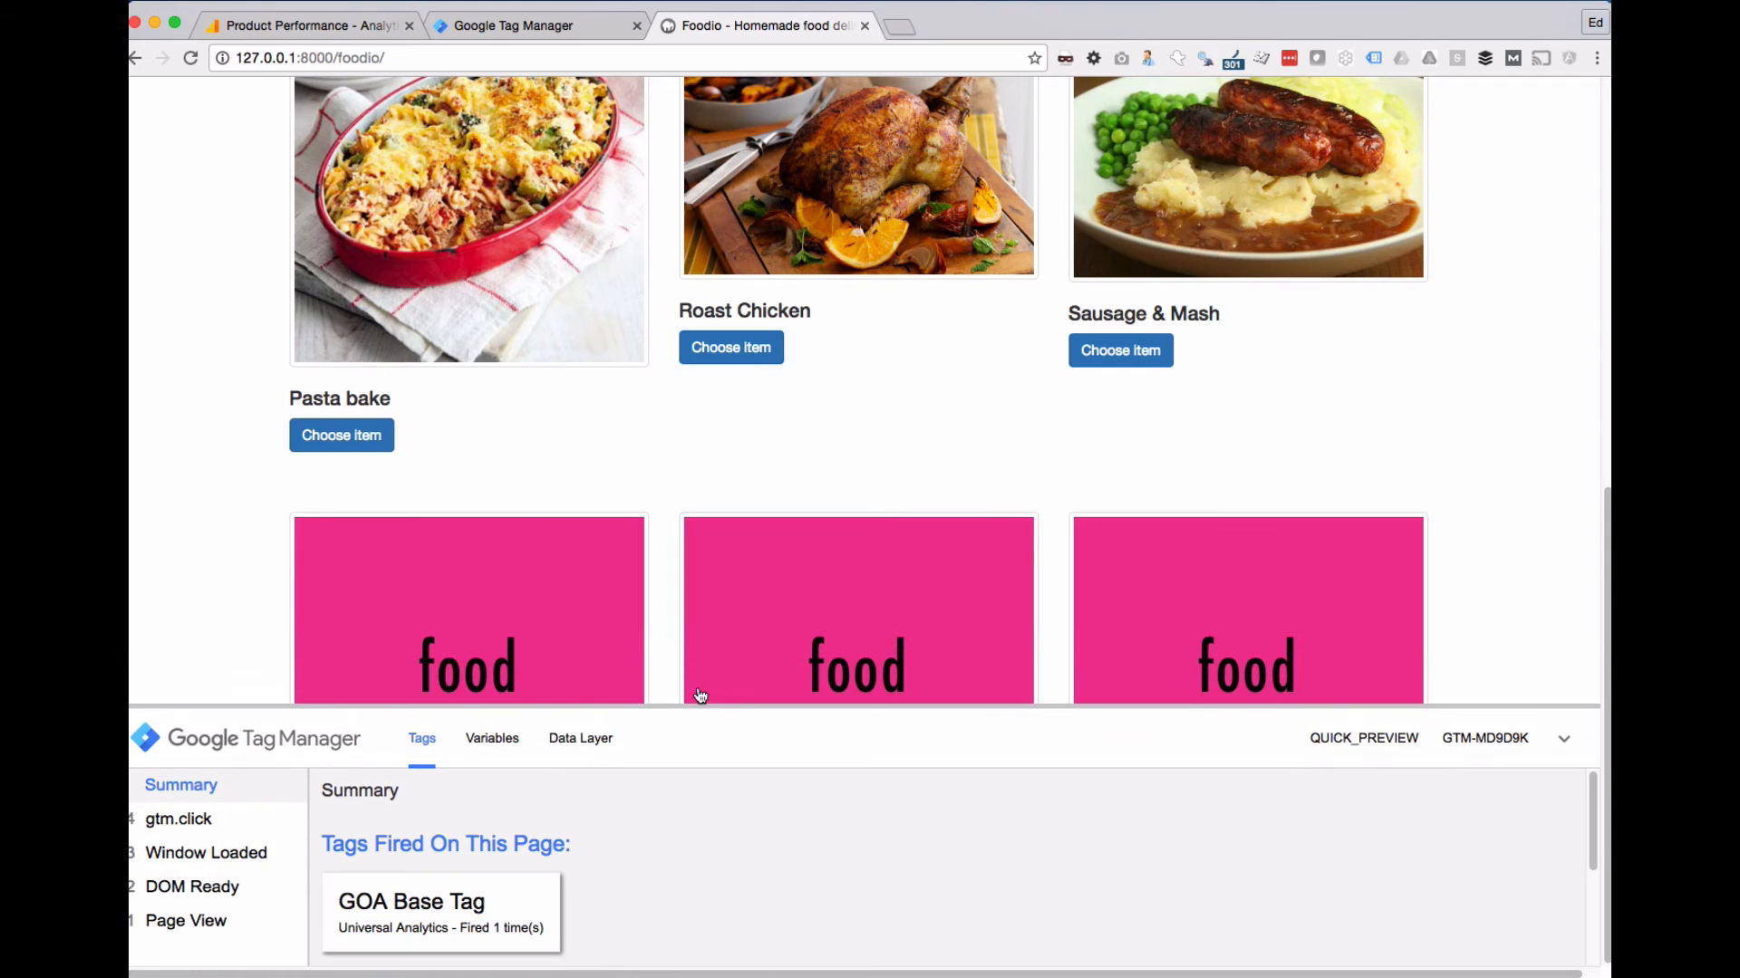
left_click(341, 435)
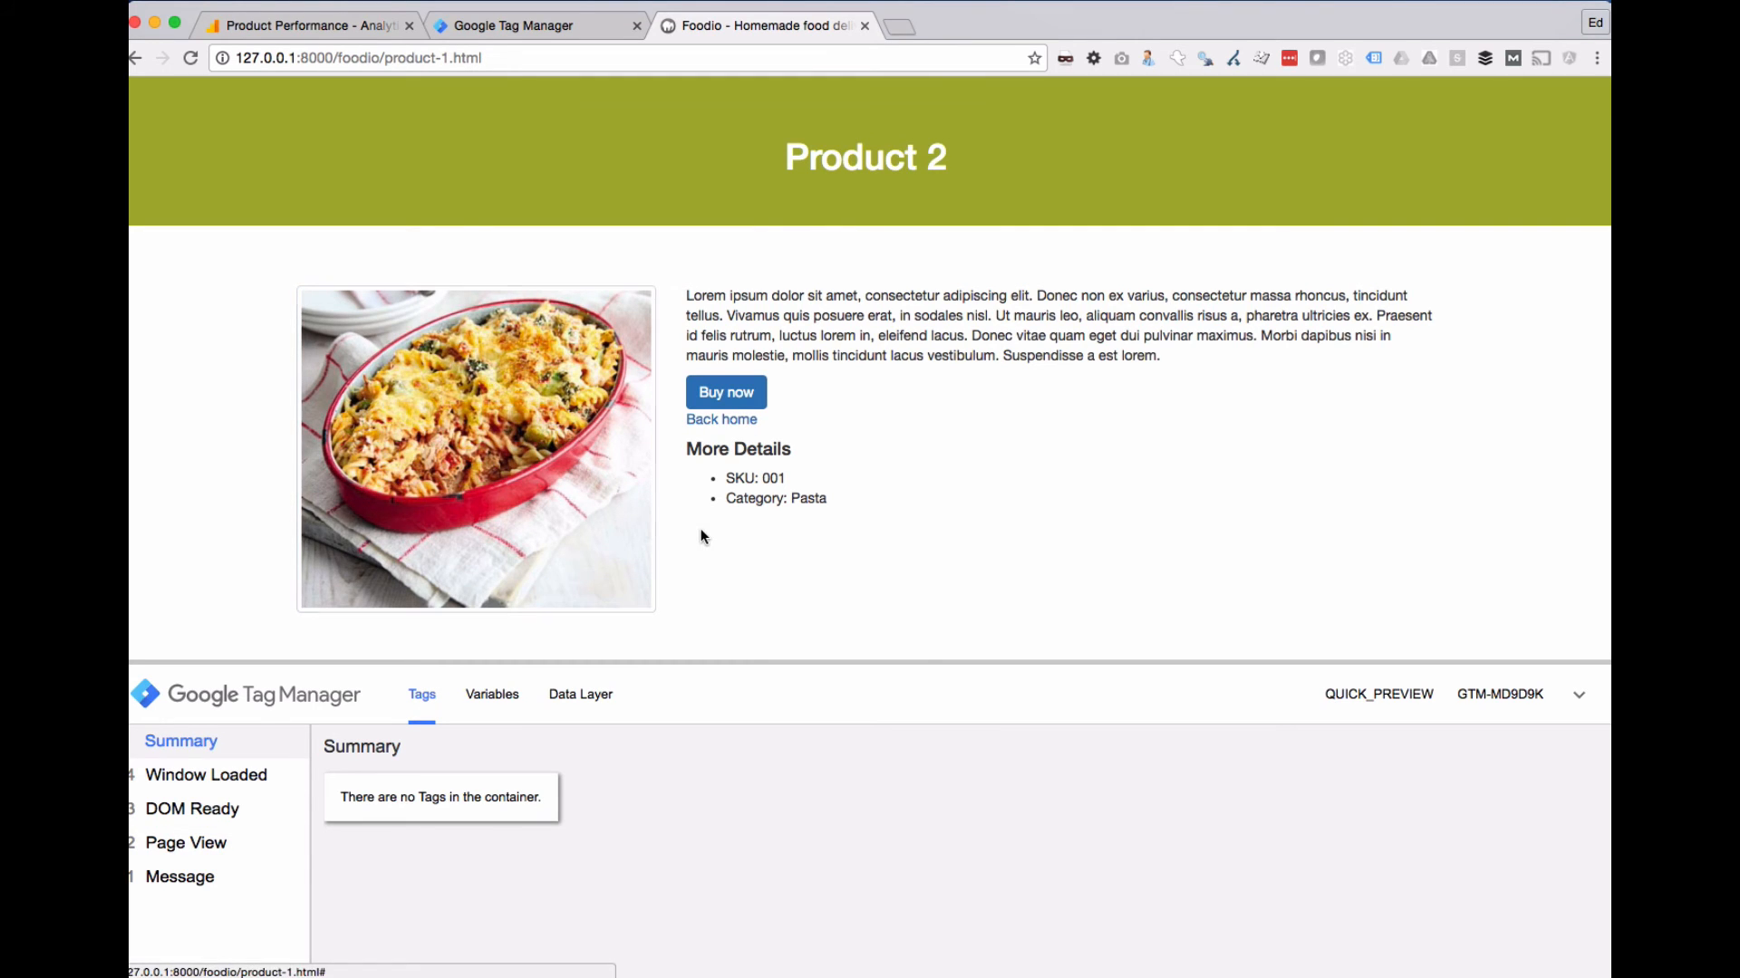
key("super+r")
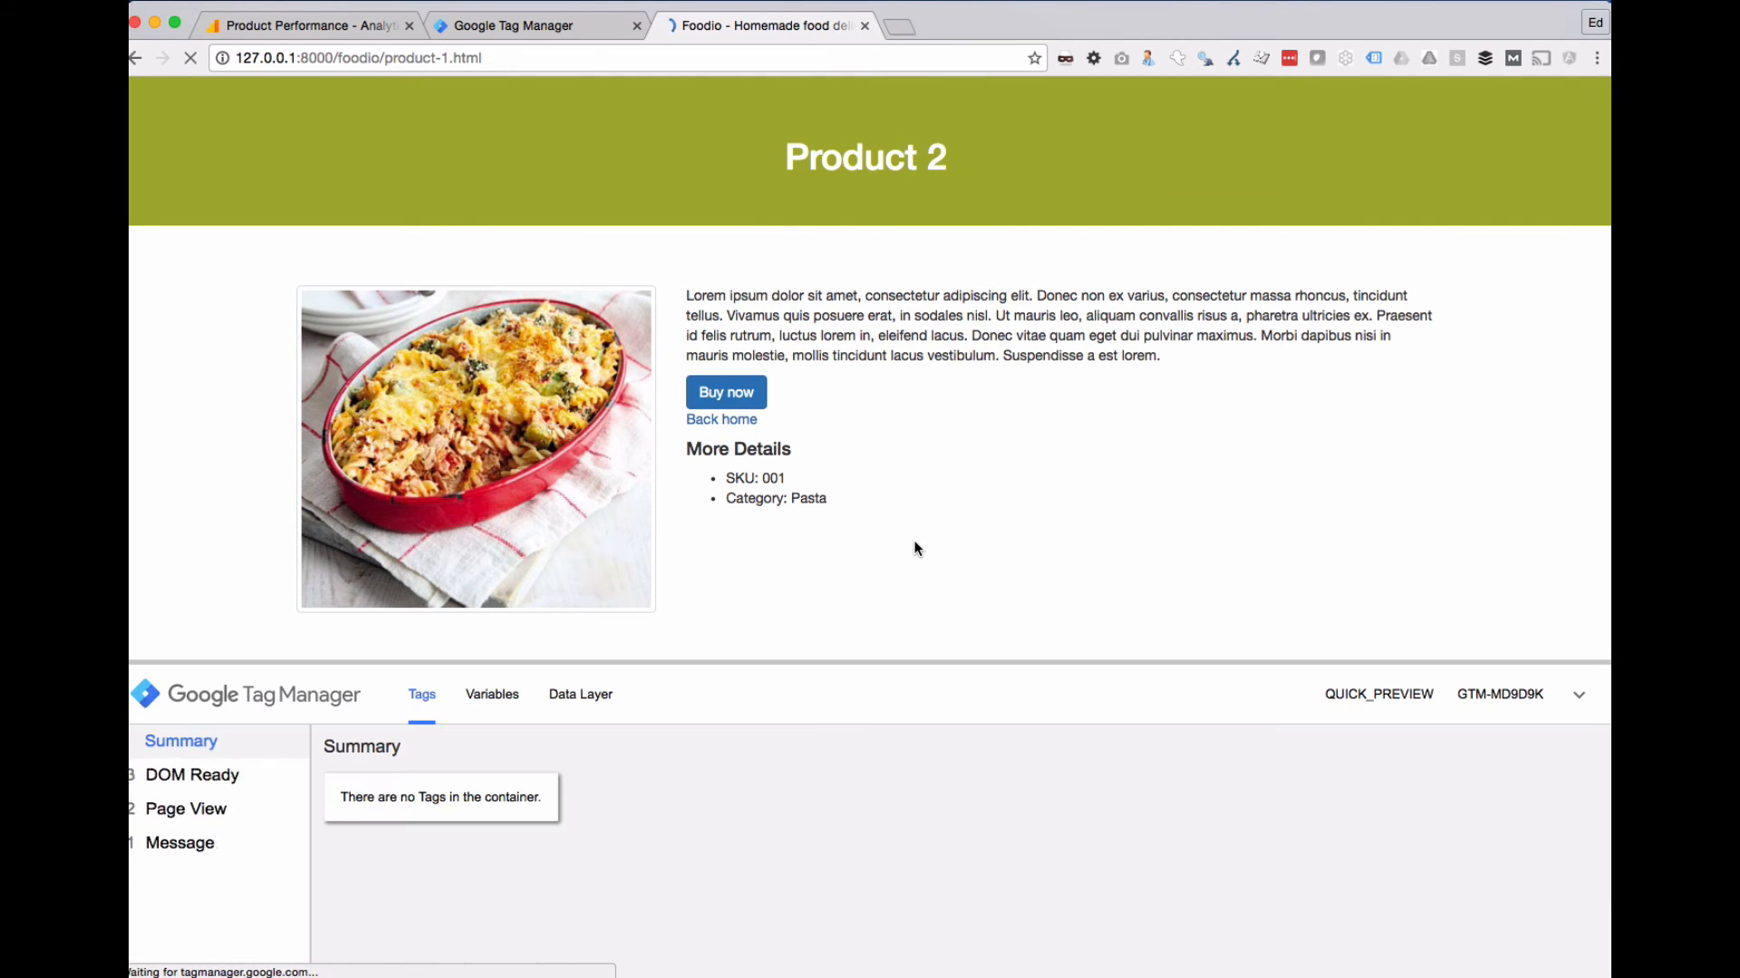
scroll(558, 795, "down", 2)
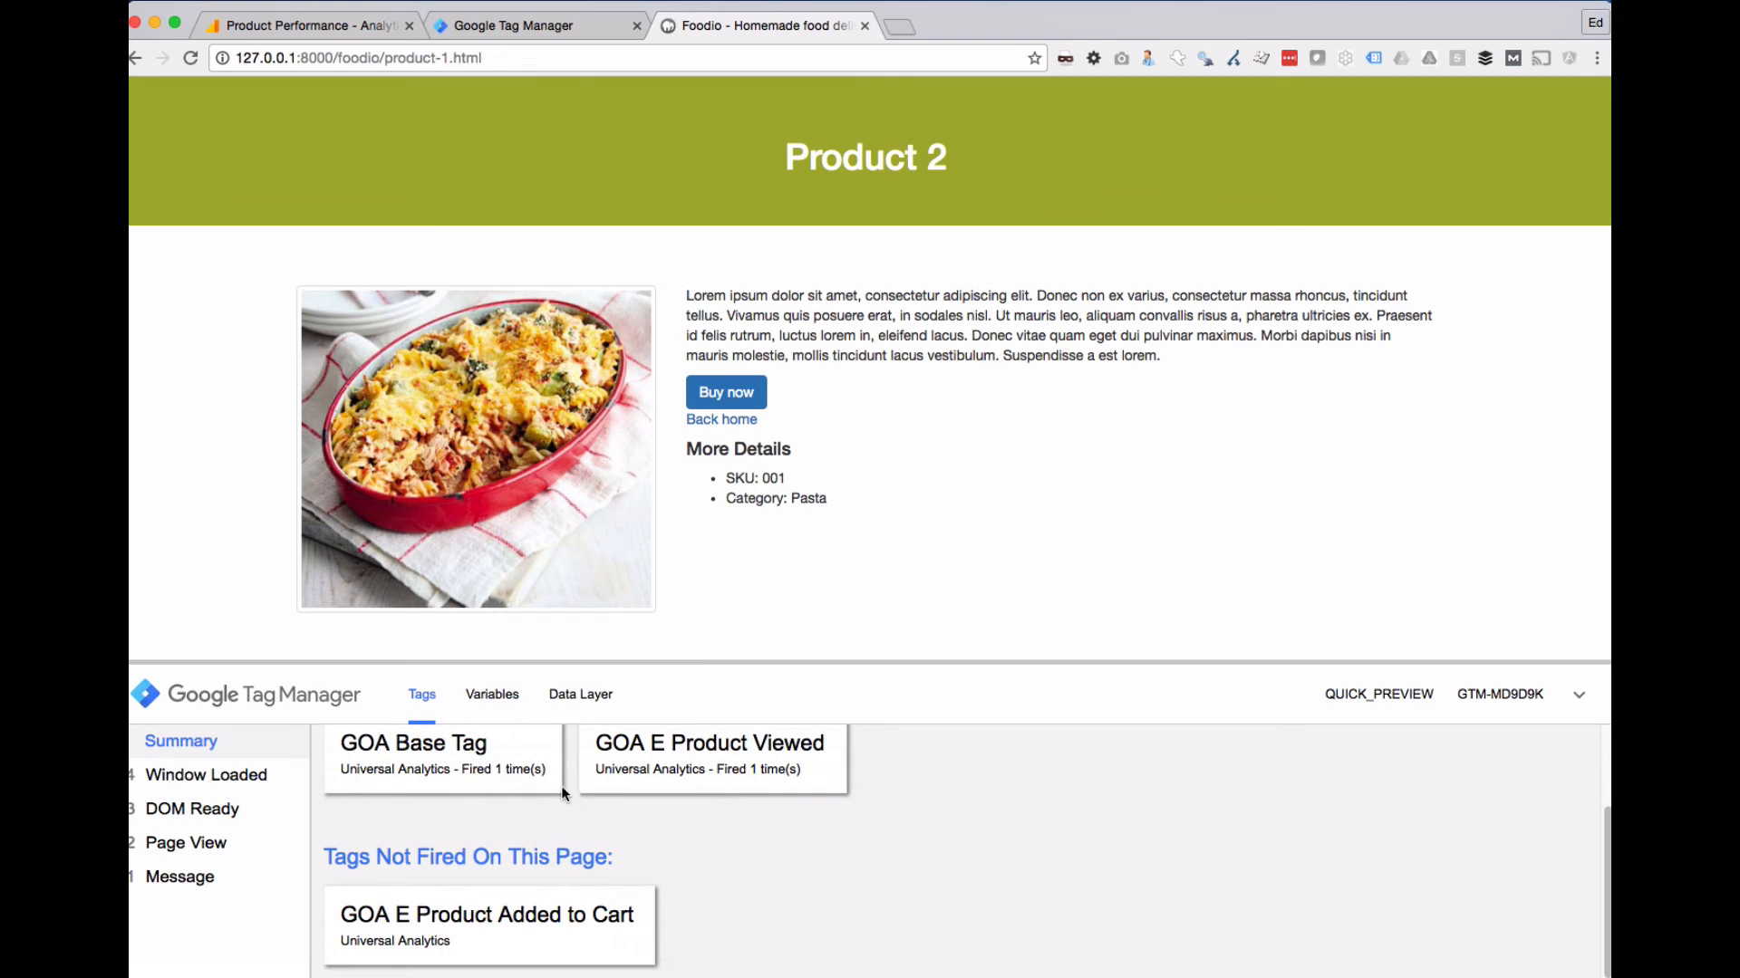
- Inspect the product page's network activity in the developer tools, filtering requests by collect with Preserve log enabled
right_click(1221, 604)
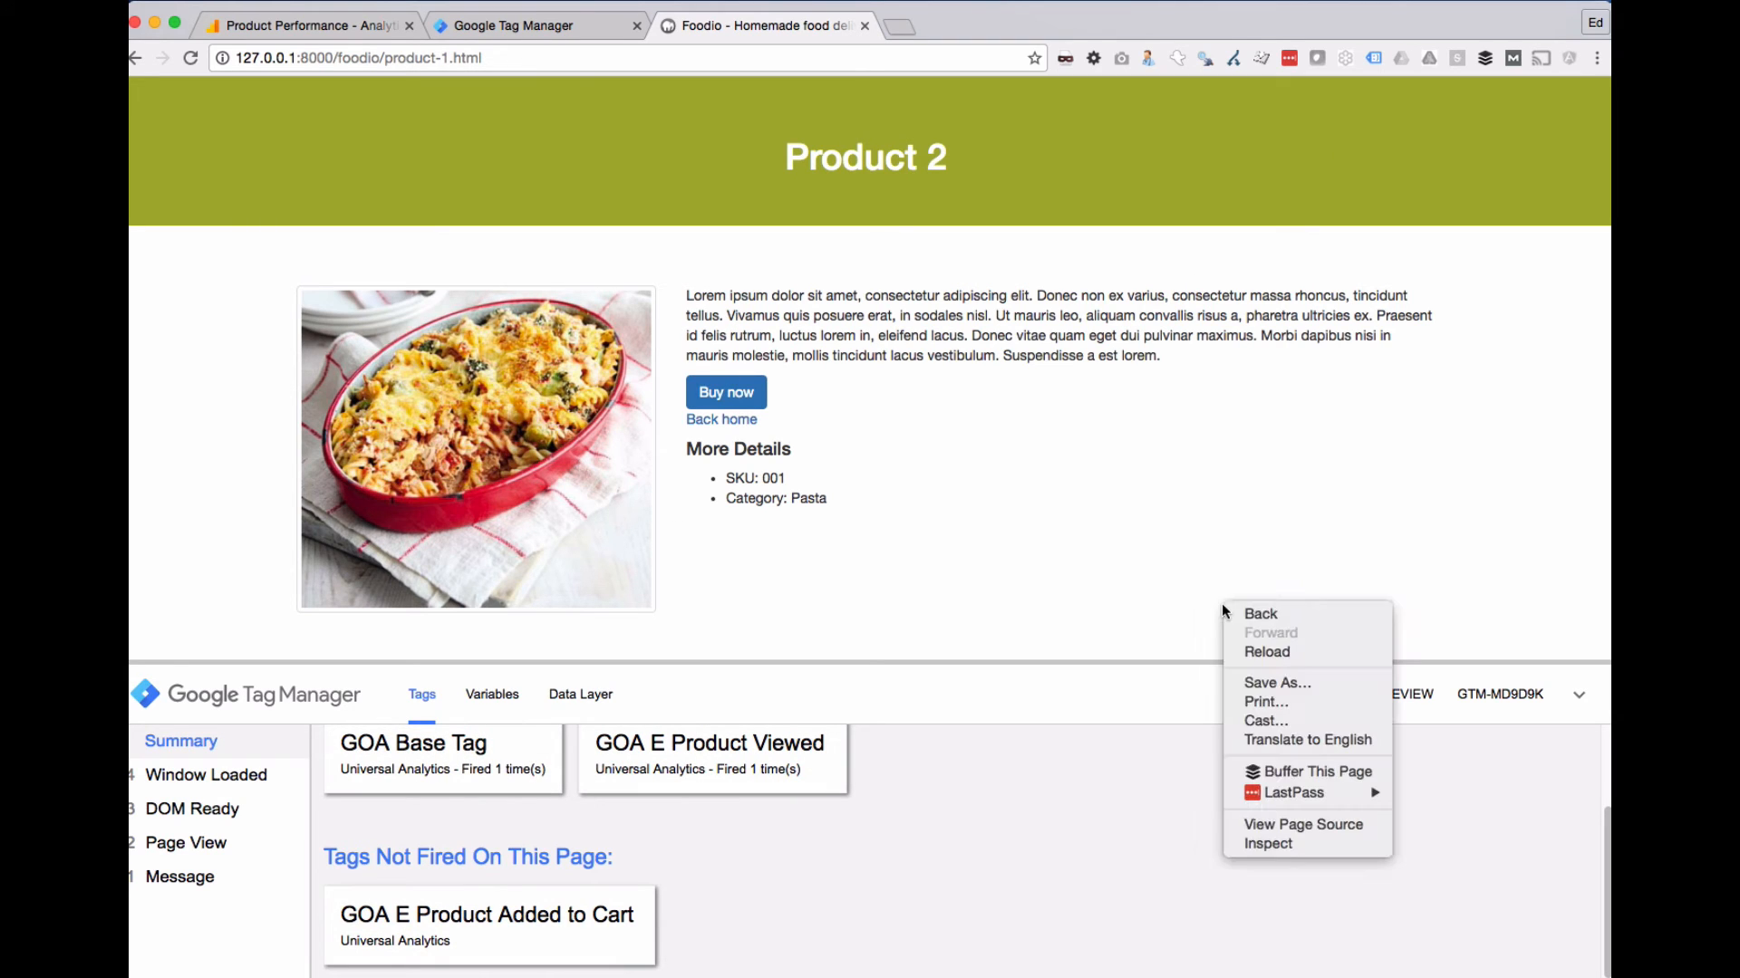
left_click(1273, 844)
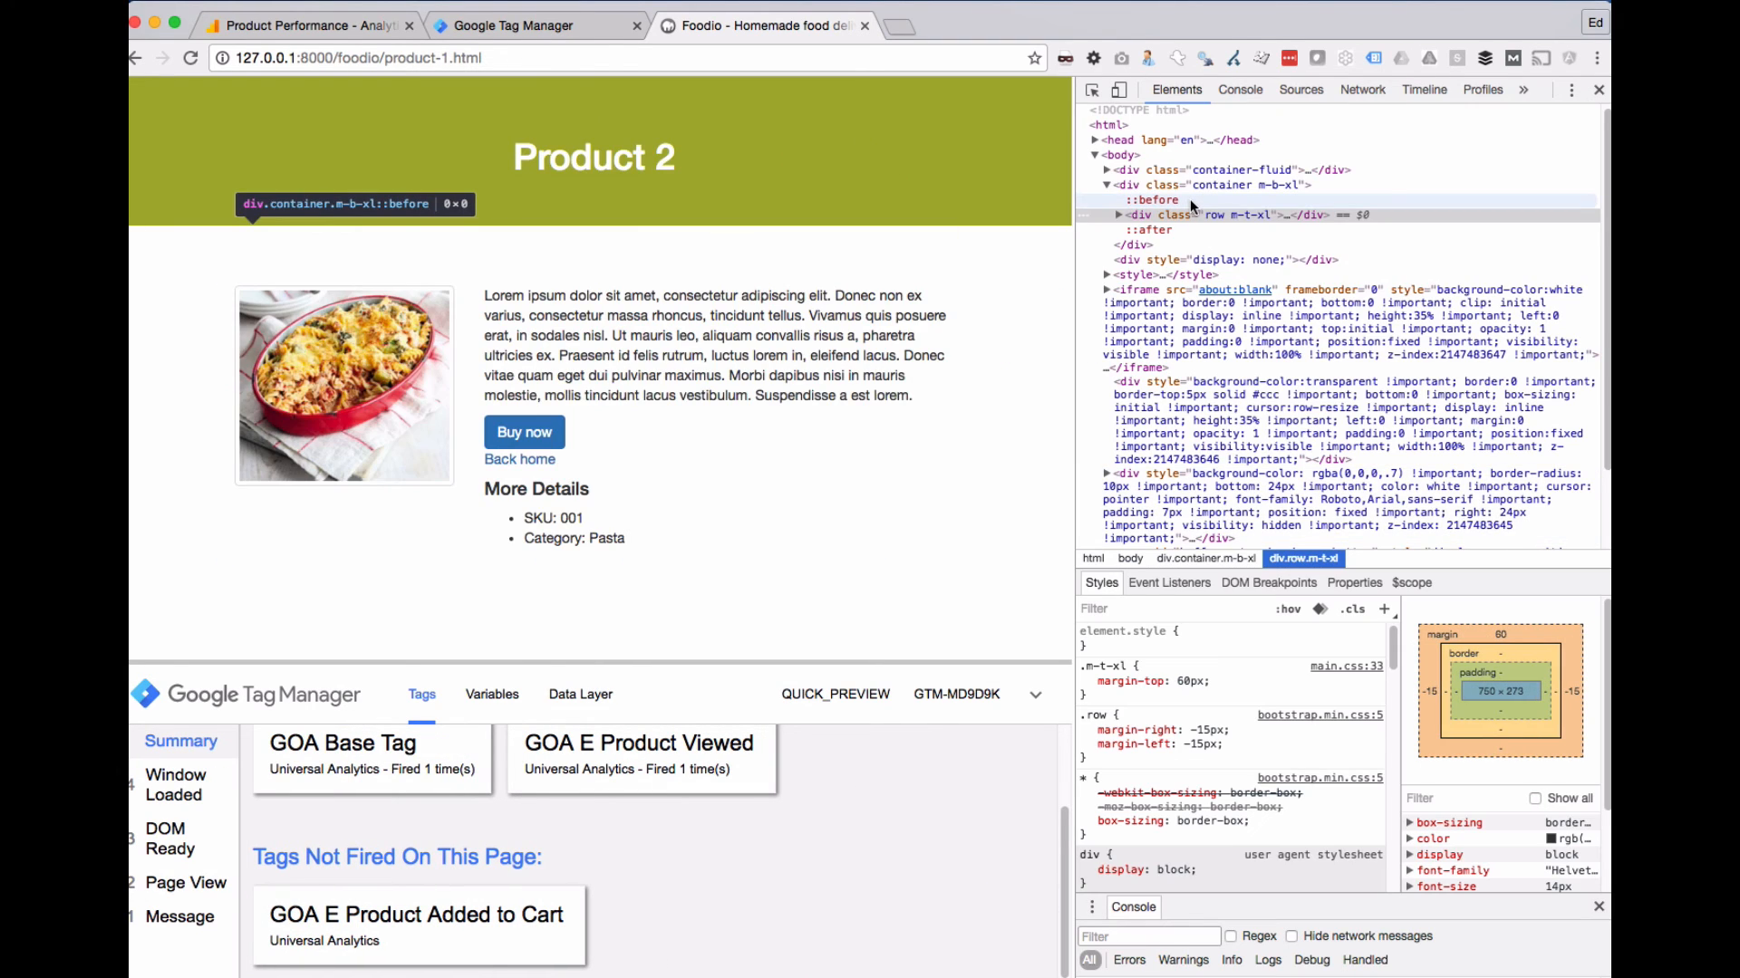
left_click(1362, 90)
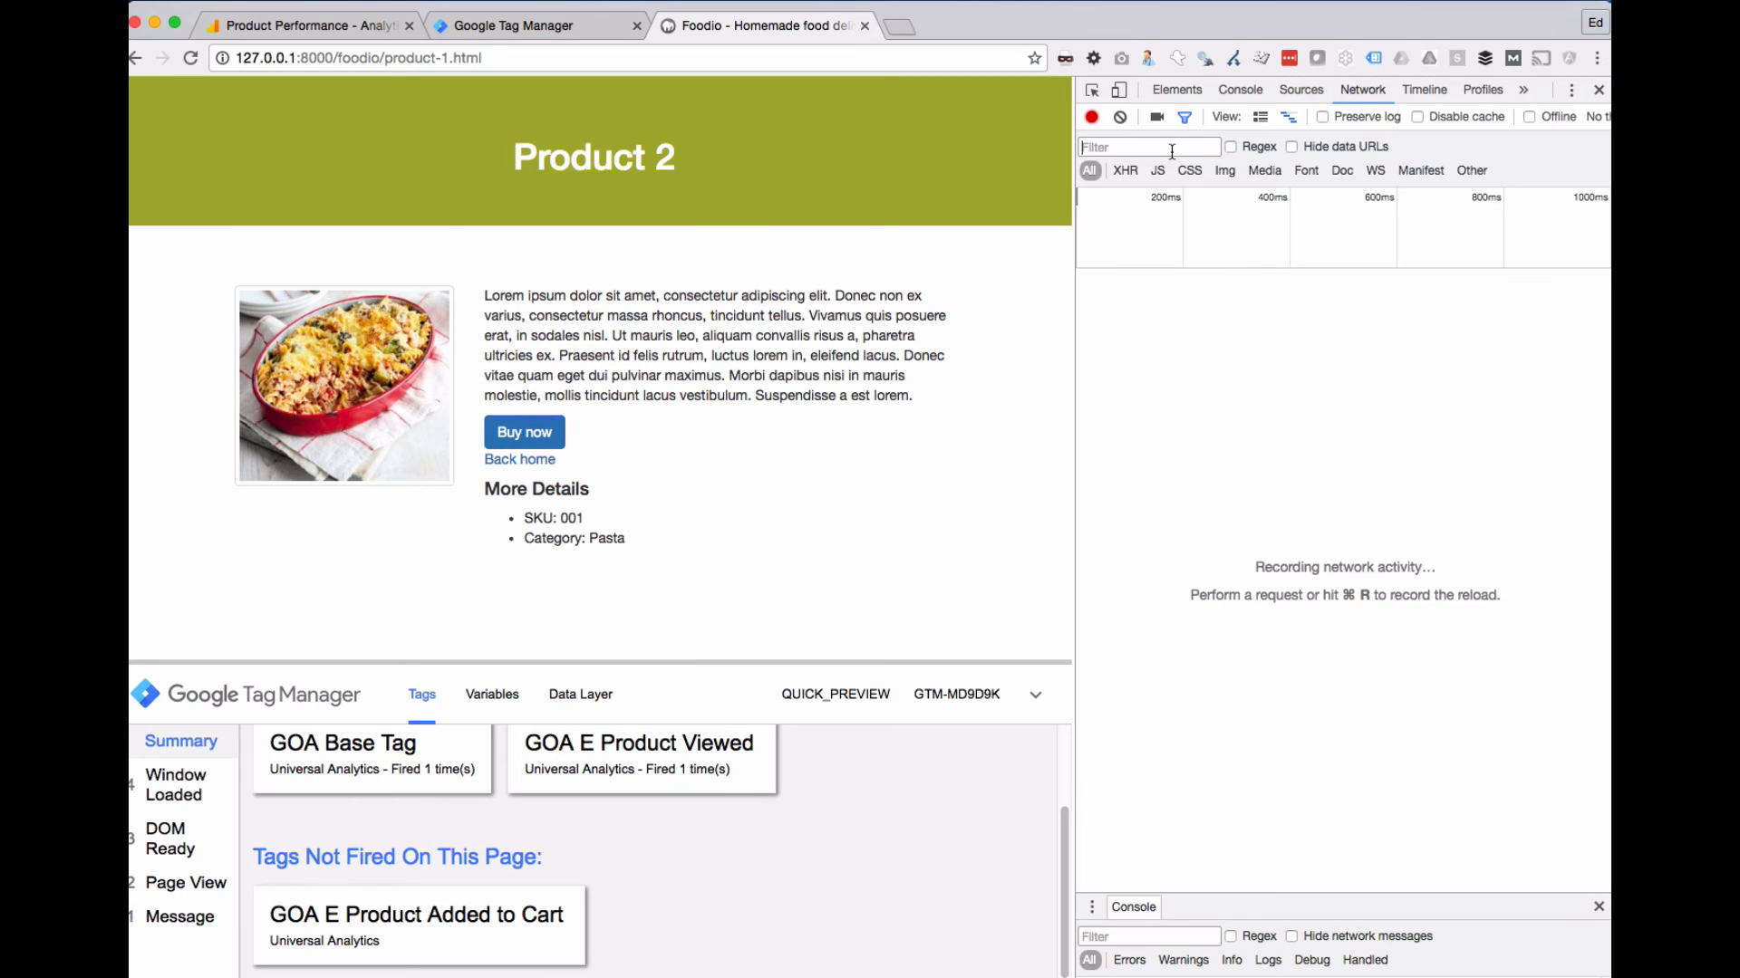
type("collect")
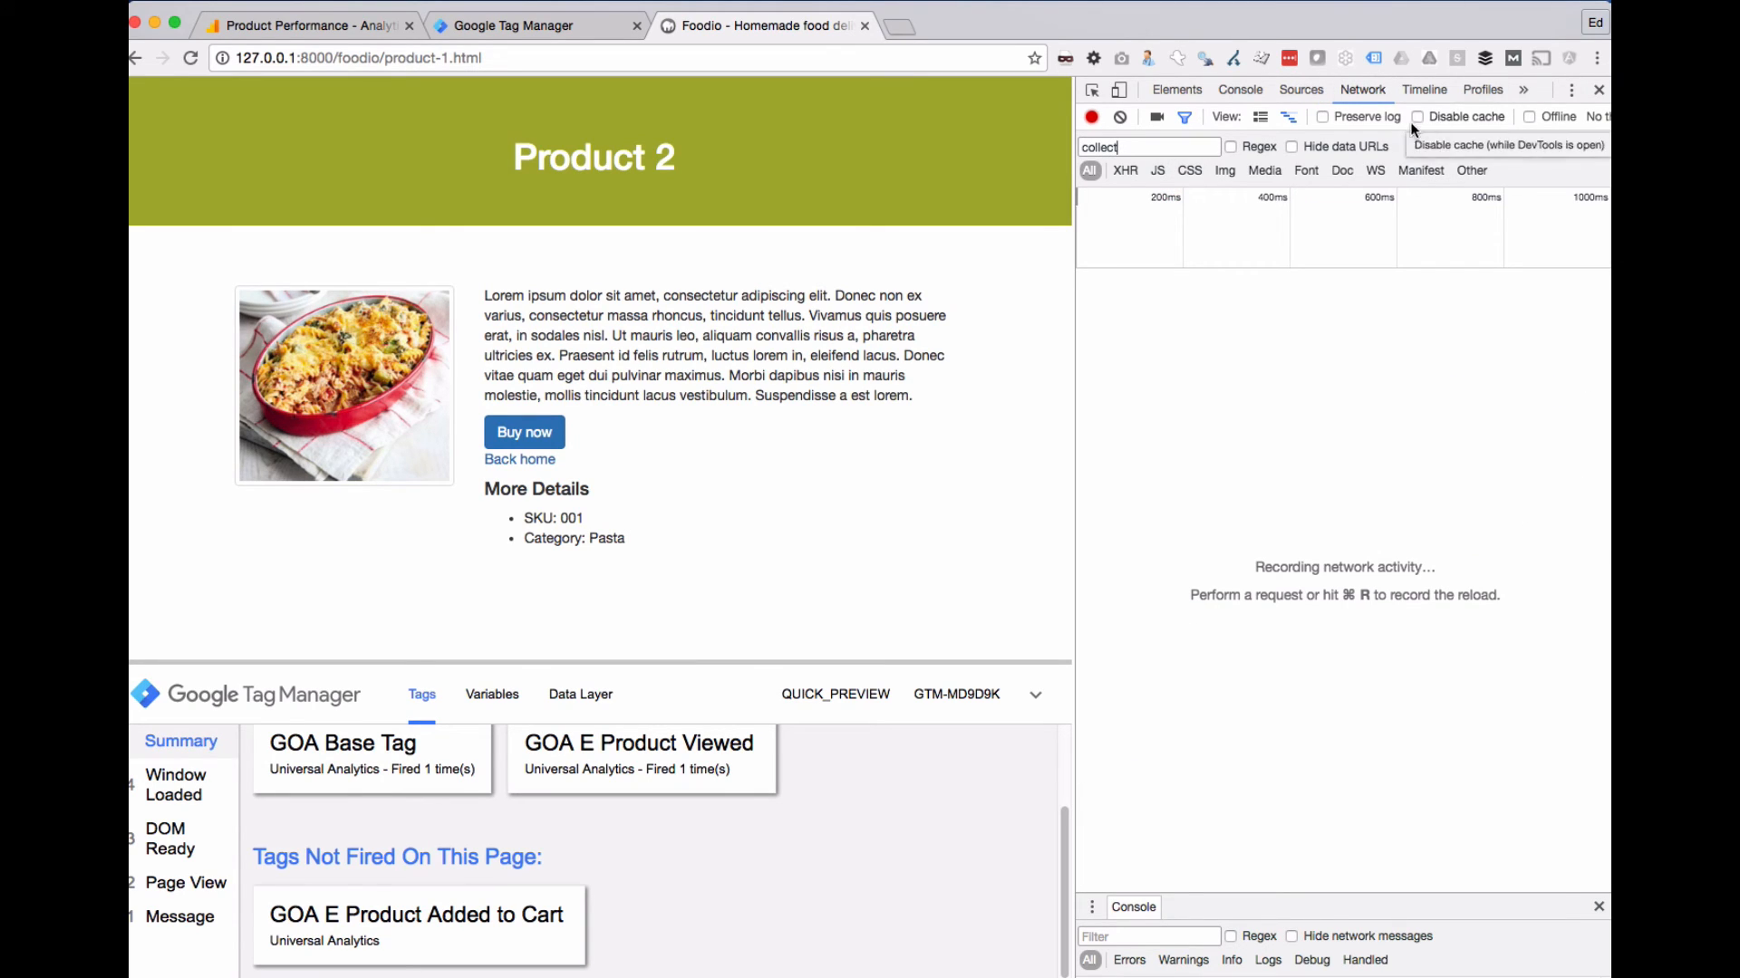
left_click(1324, 117)
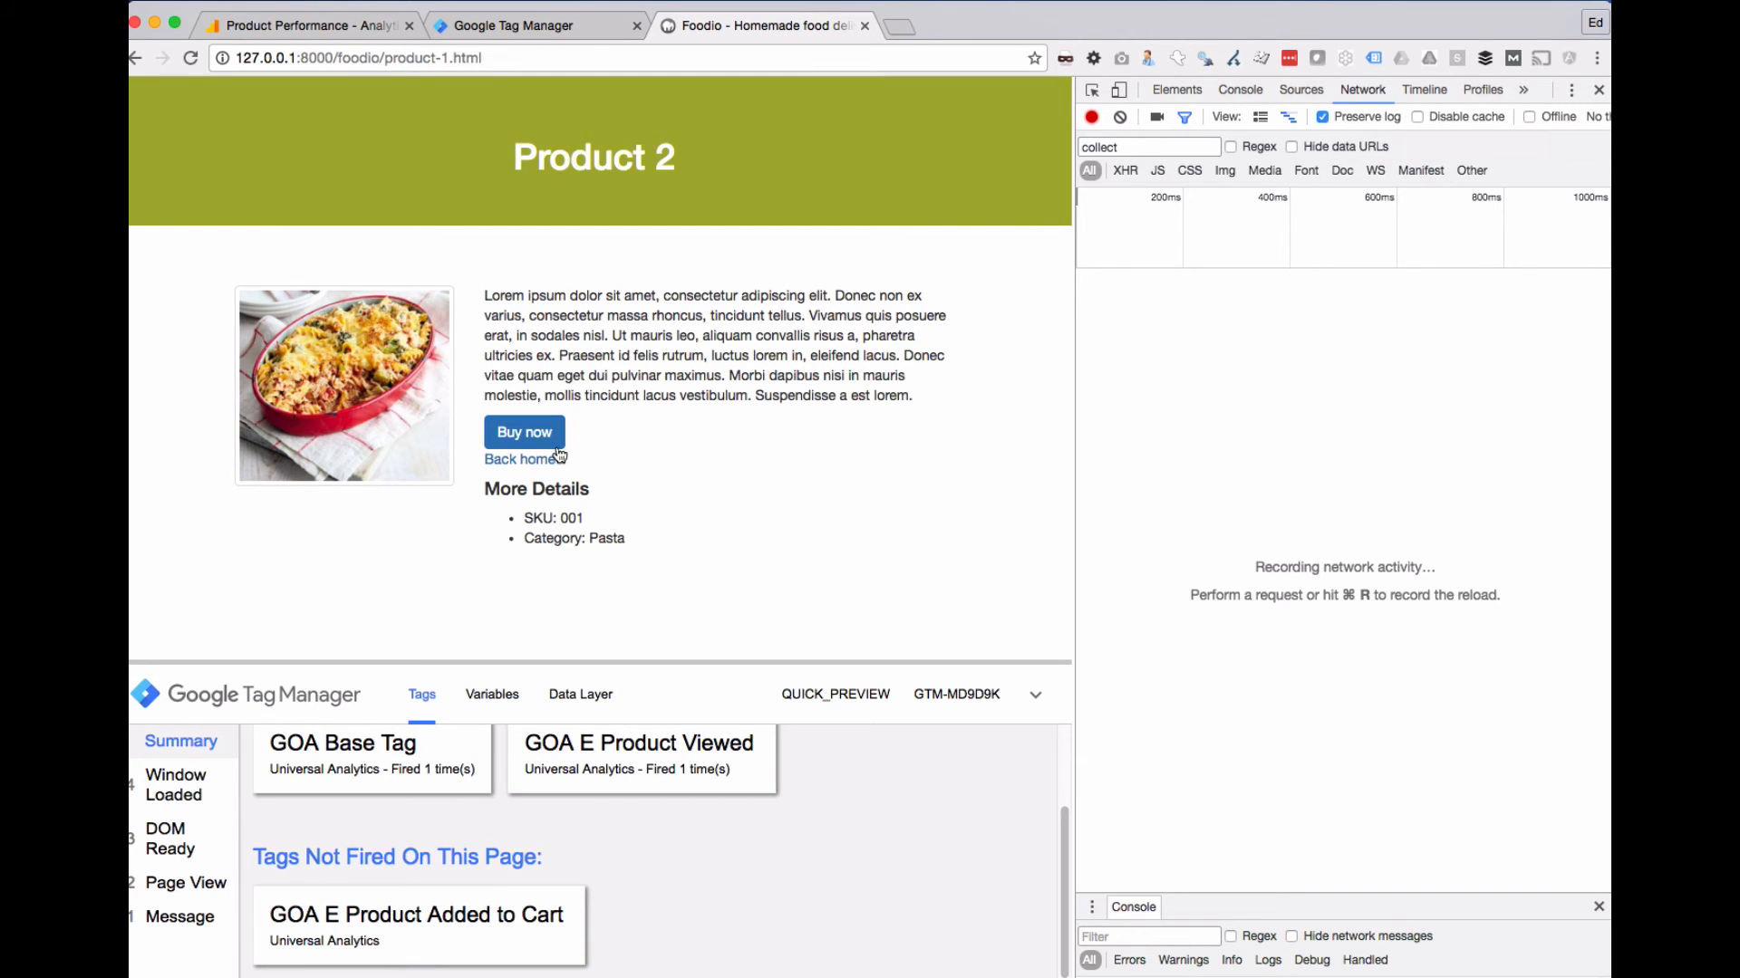
- Buy the Pasta Bake item, examine the first collect request's event action and product parameters, and close the developer tools
left_click(524, 432)
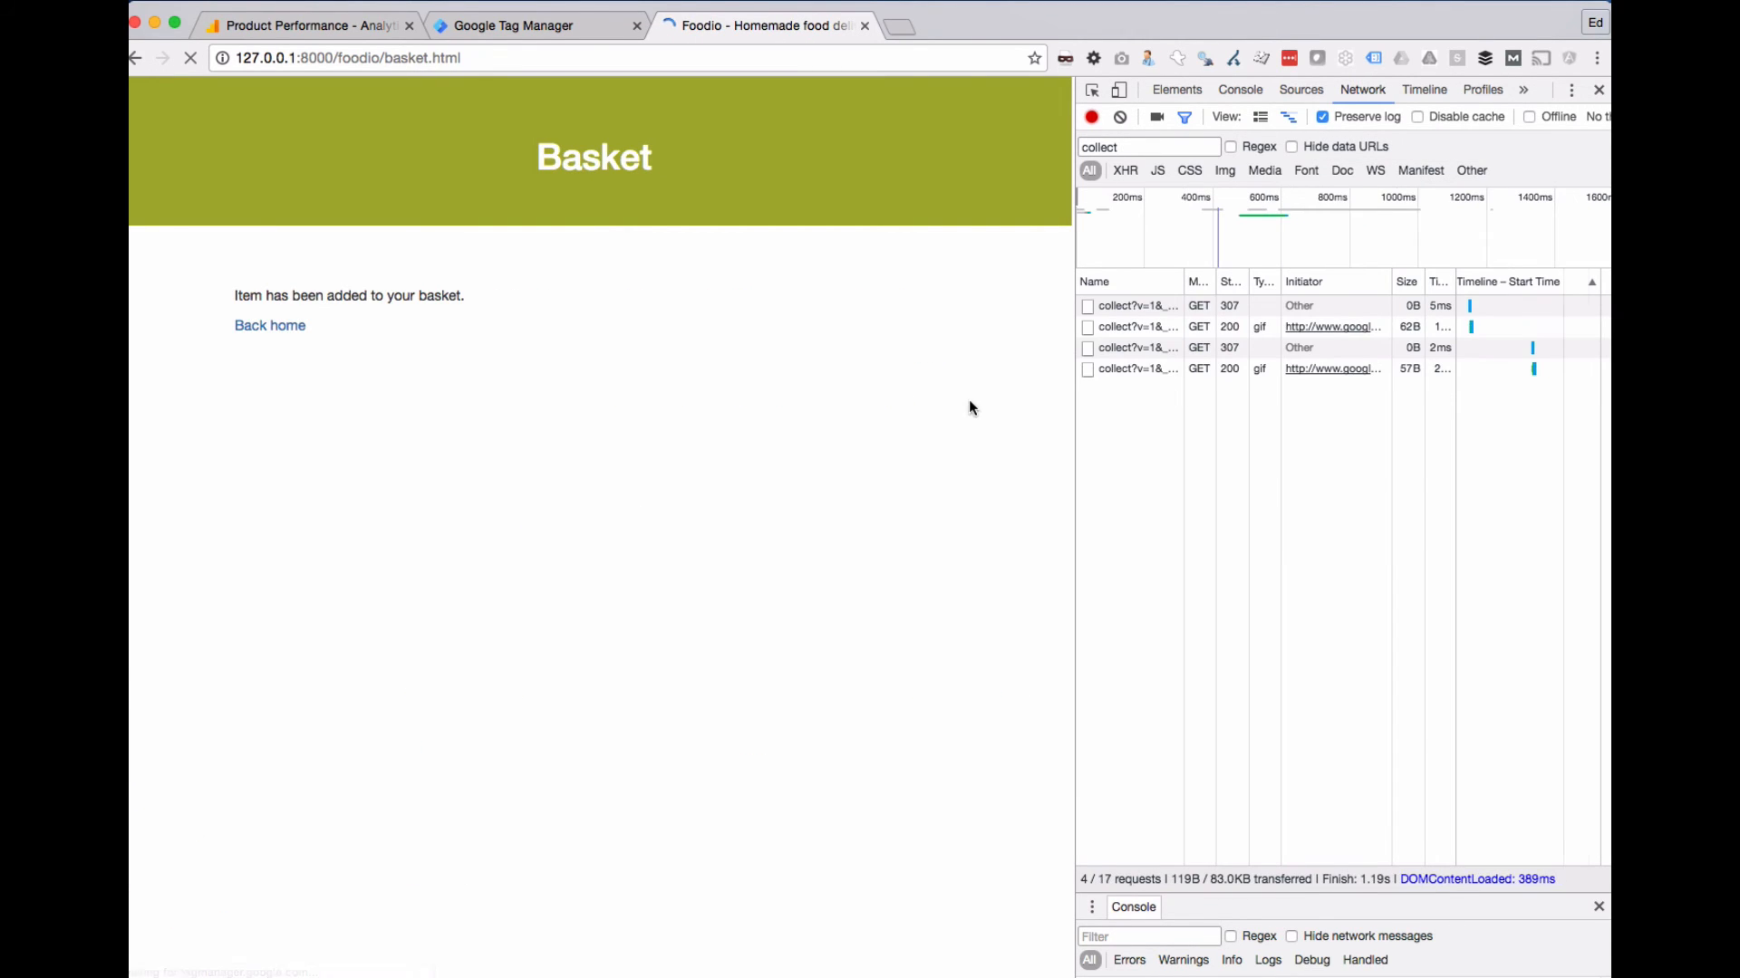
left_click(1140, 306)
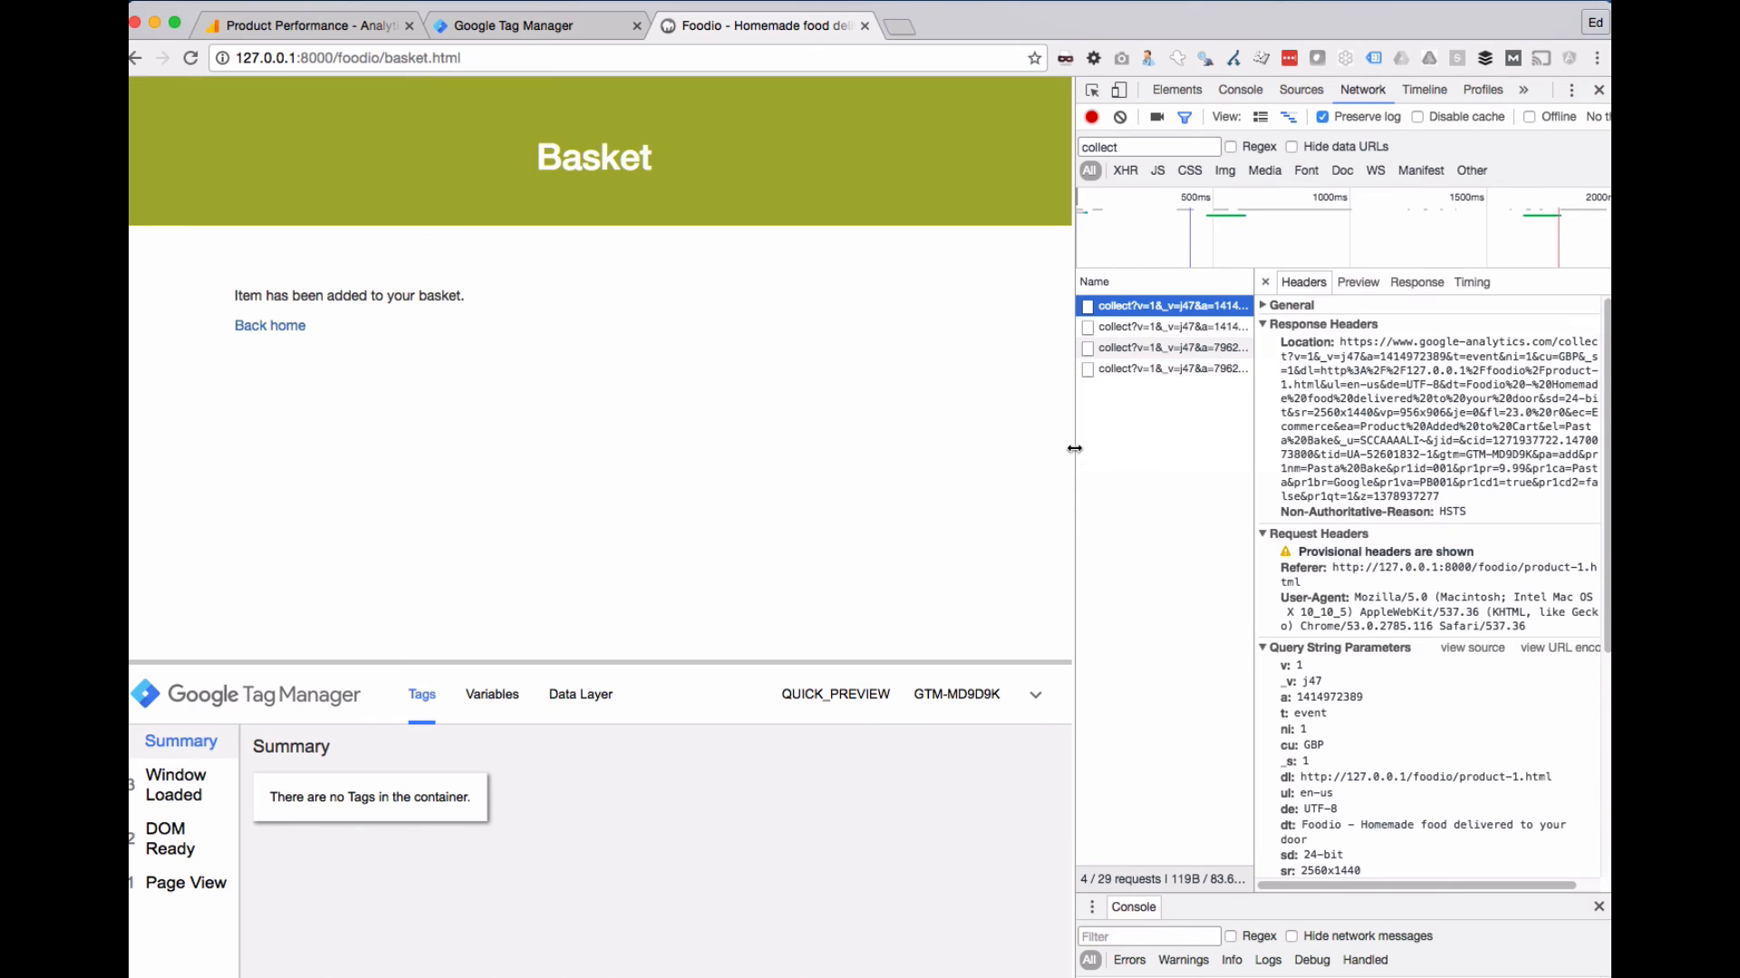
left_click_drag(1076, 446, 878, 447)
scroll(1476, 738, "down", 3)
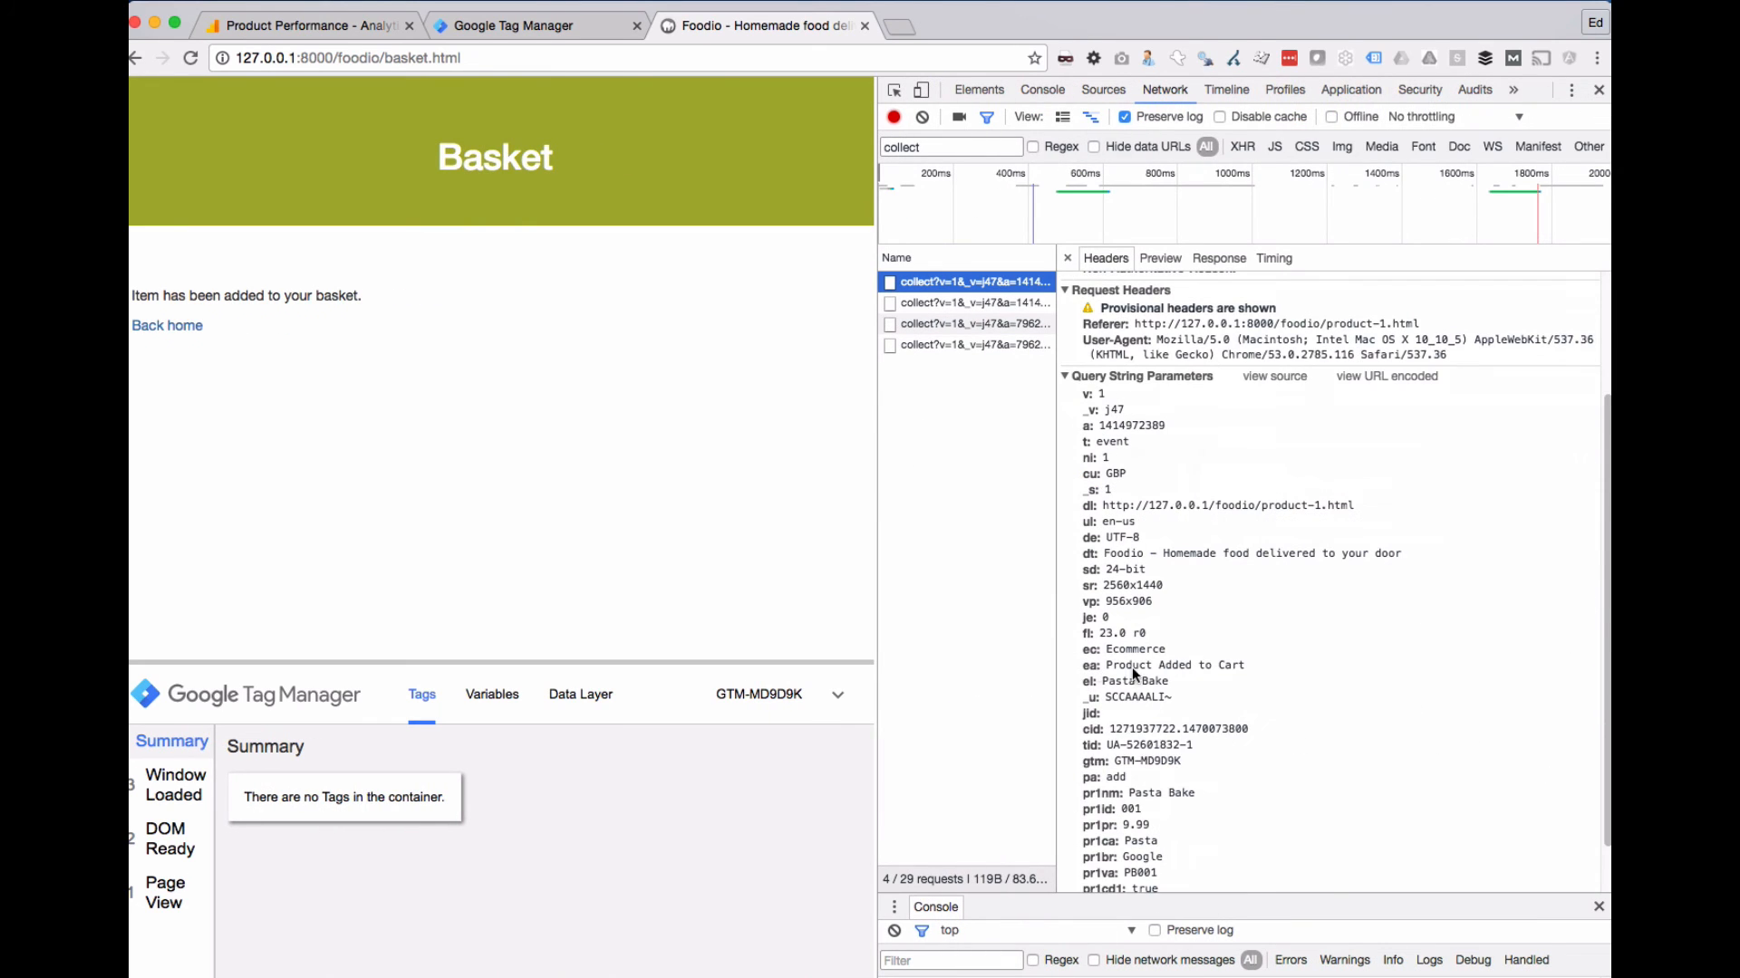
left_click_drag(1138, 666, 1248, 666)
scroll(1188, 768, "down", 2)
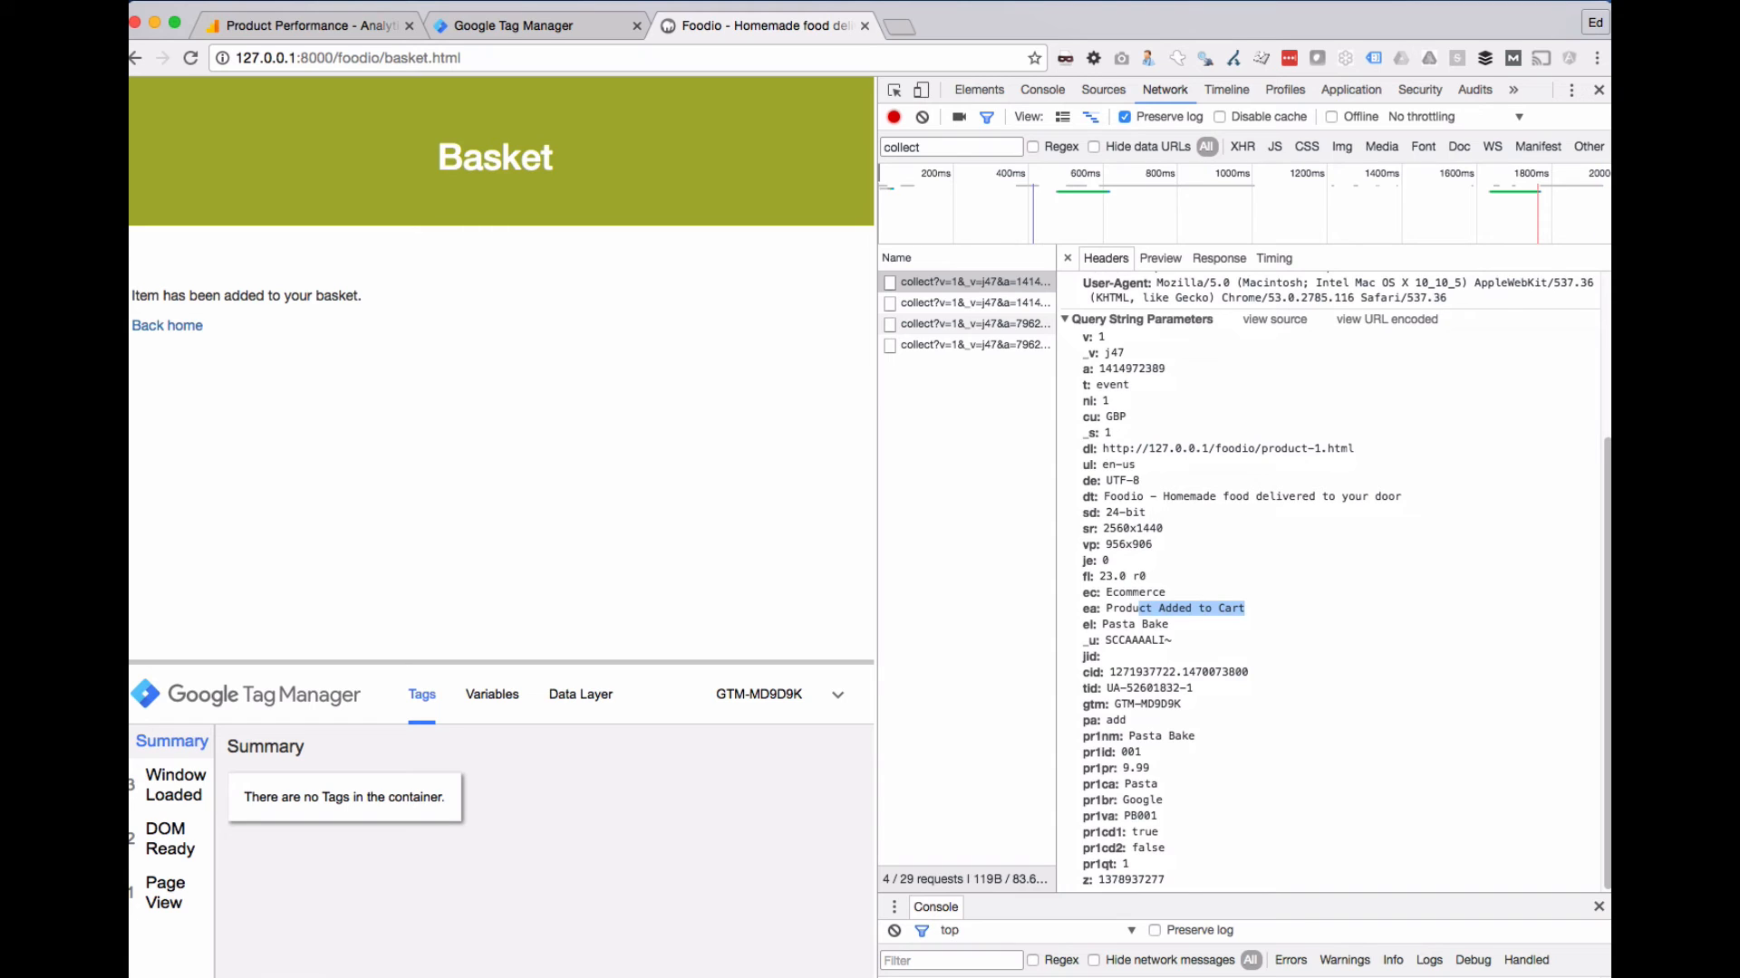
left_click(1599, 90)
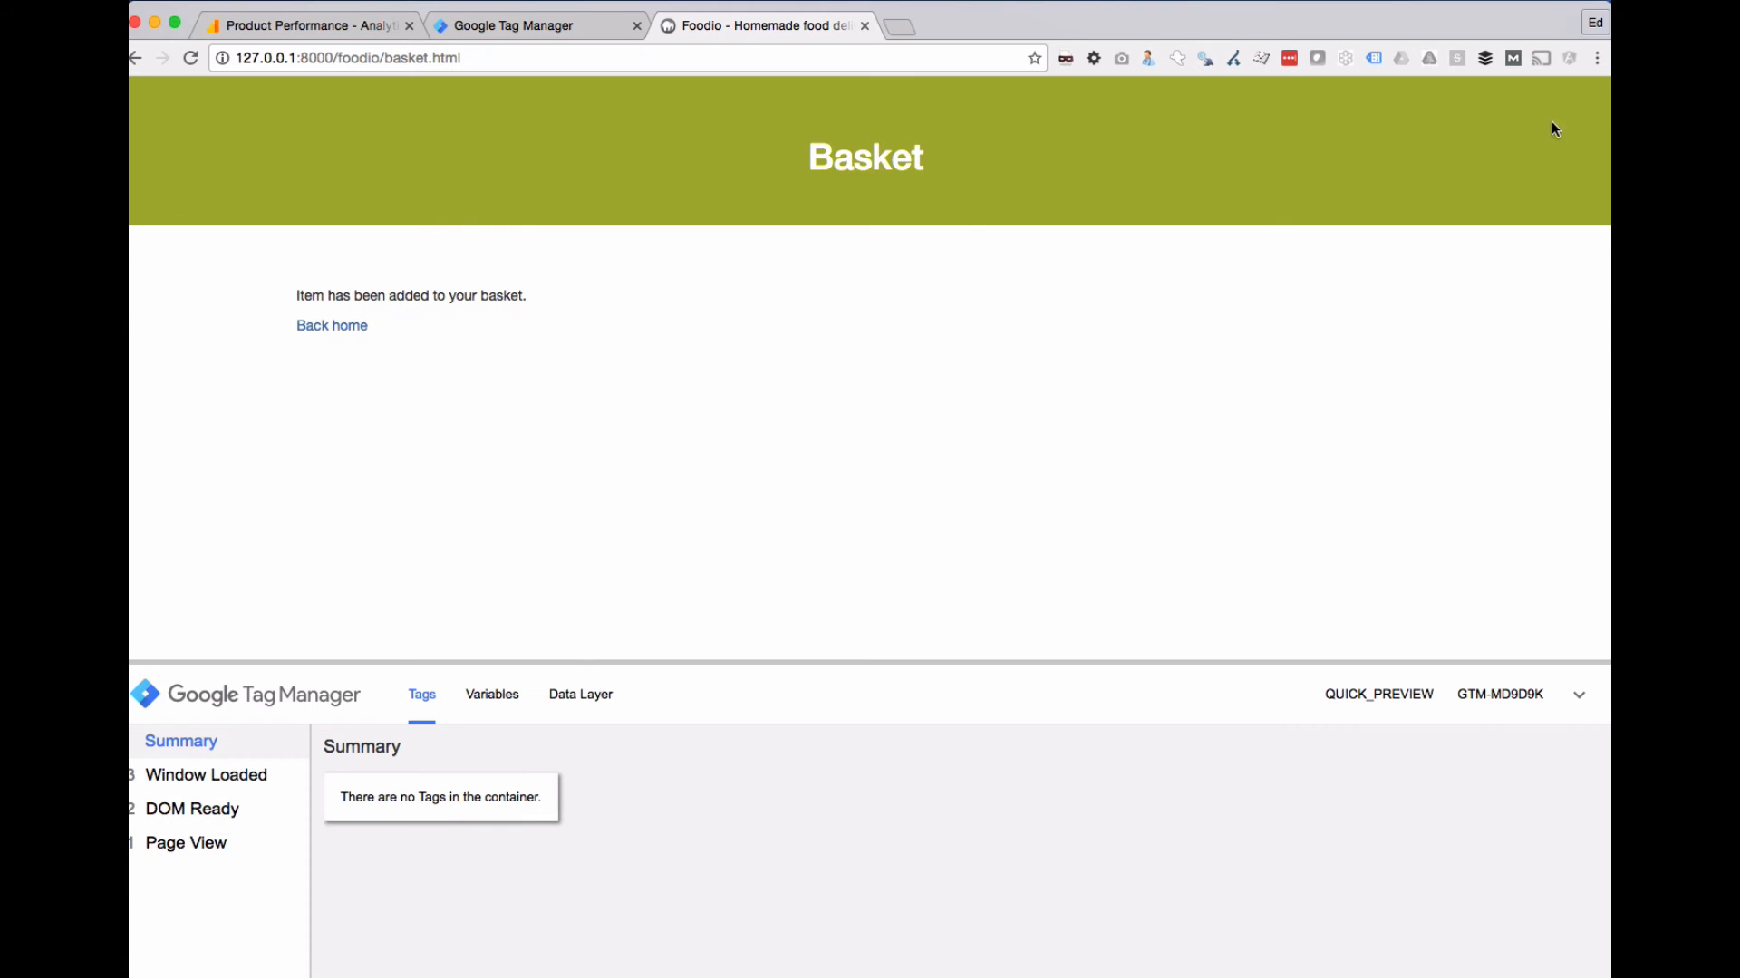
- Switch to the code editor and review the addToCart onclick push and the dataLayer code in product-3.html and product-2.html
left_click(512, 25)
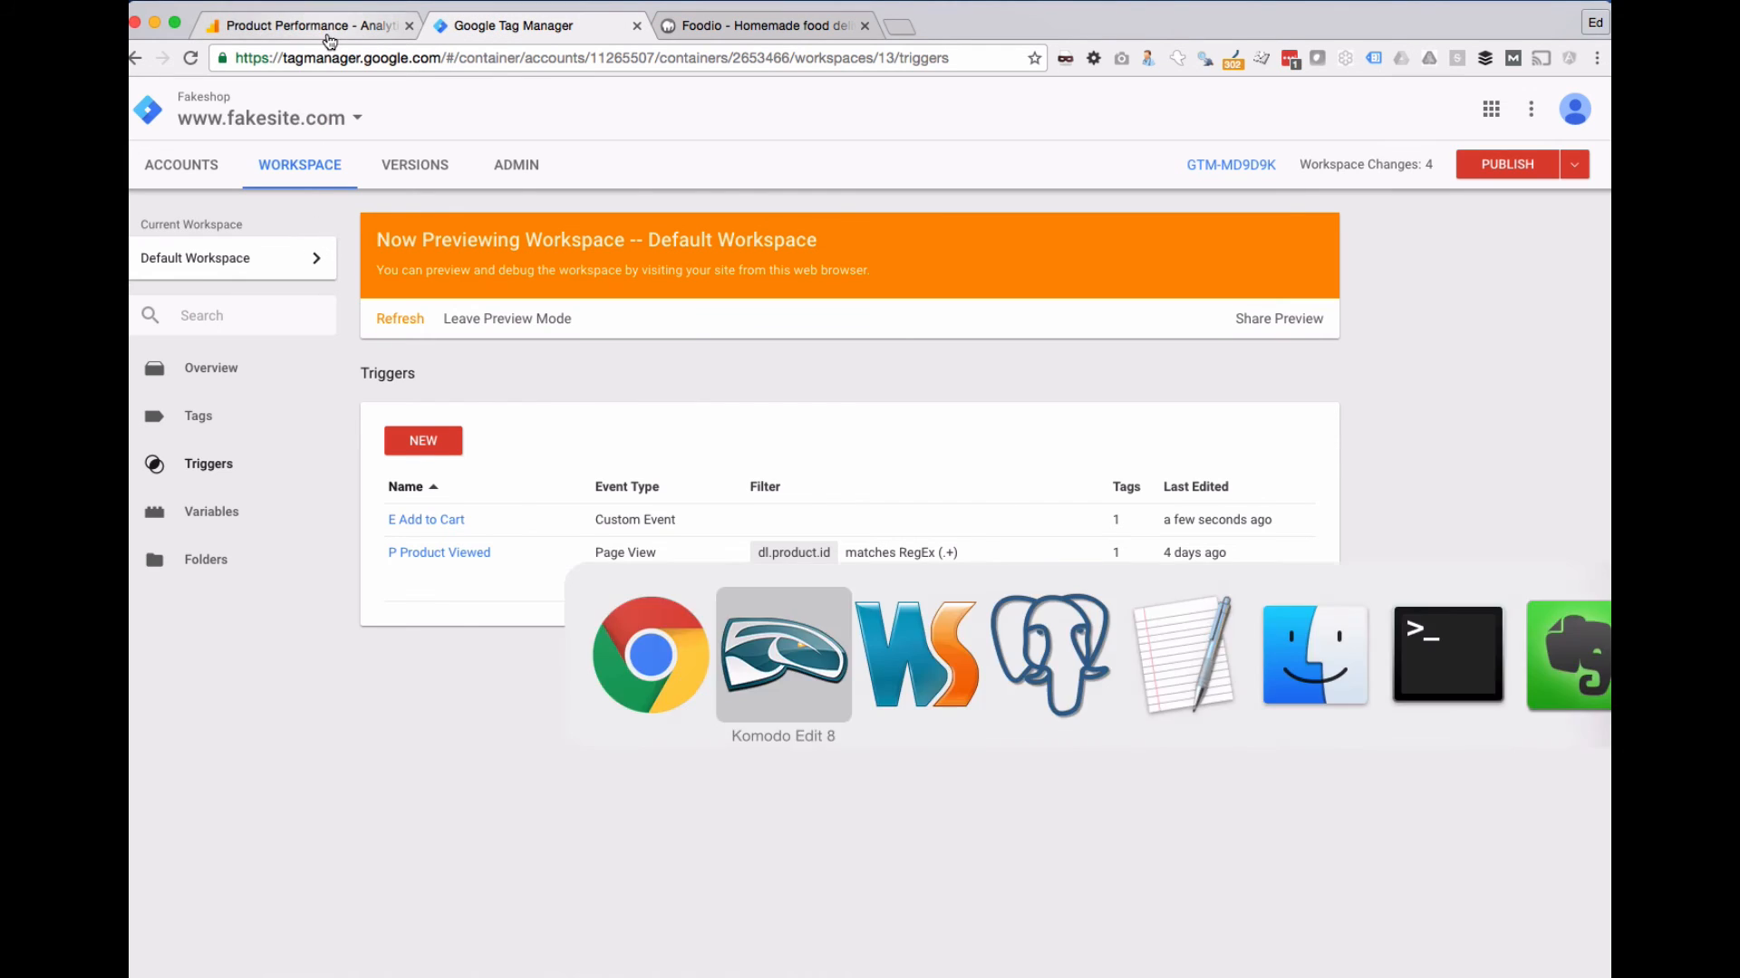
key("super+Tab")
key("super+Tab")
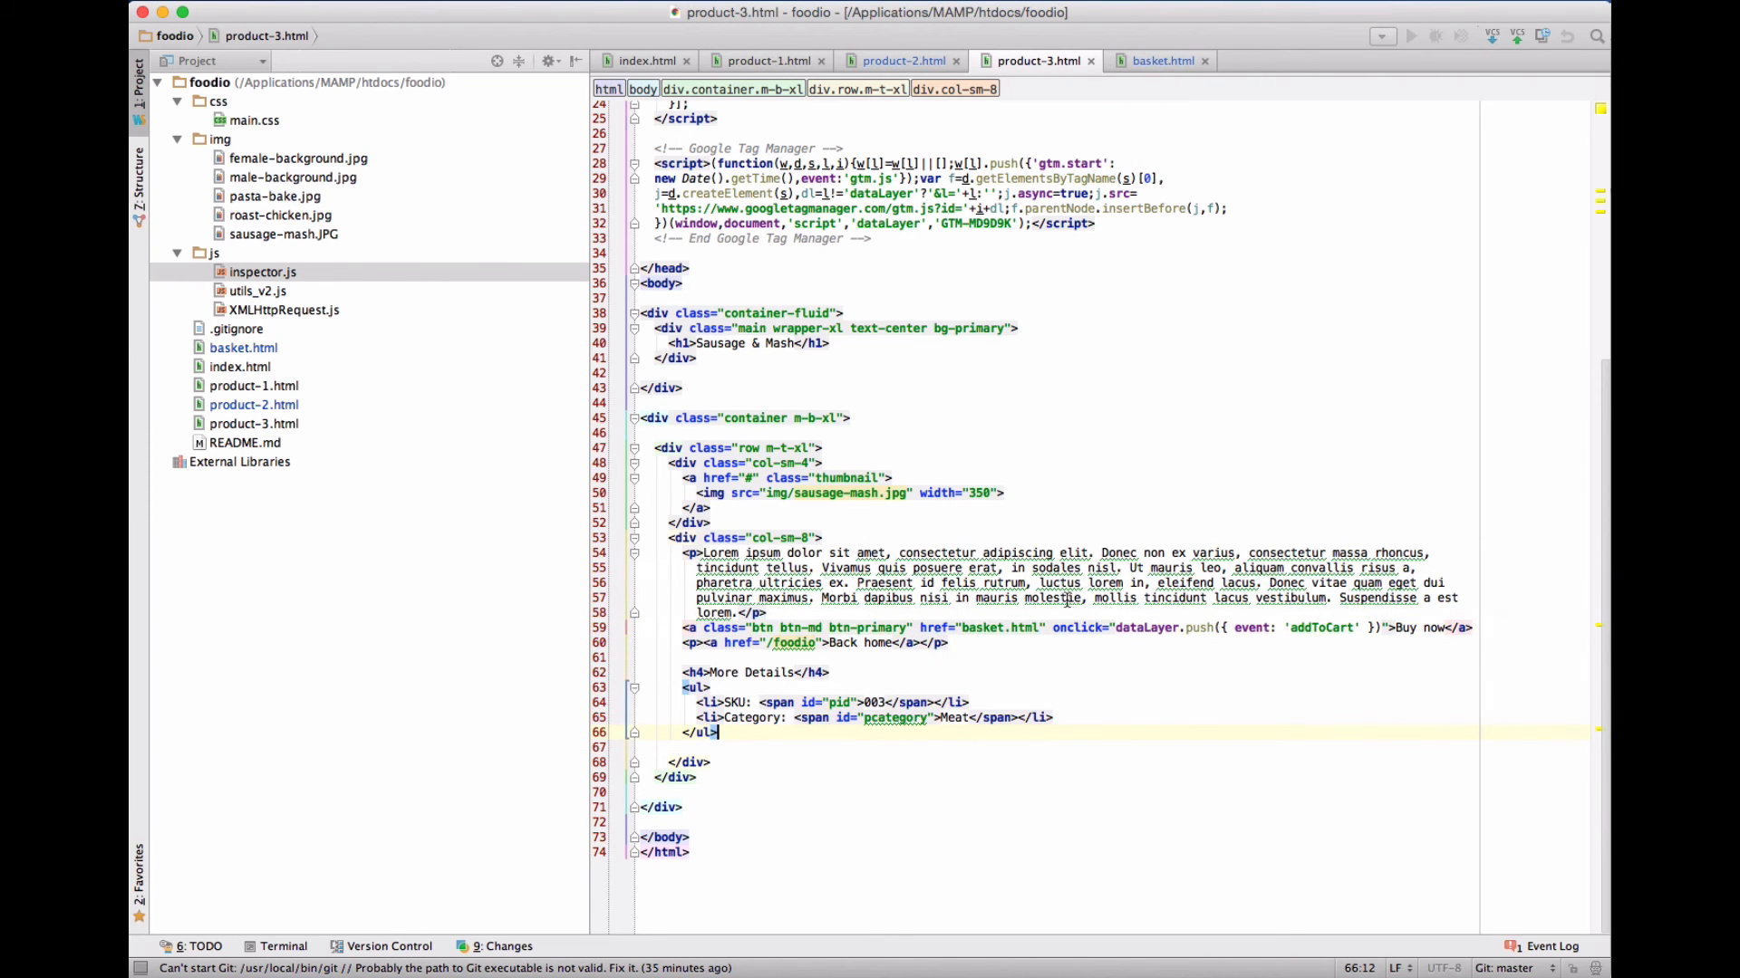
left_click_drag(1052, 628, 1383, 621)
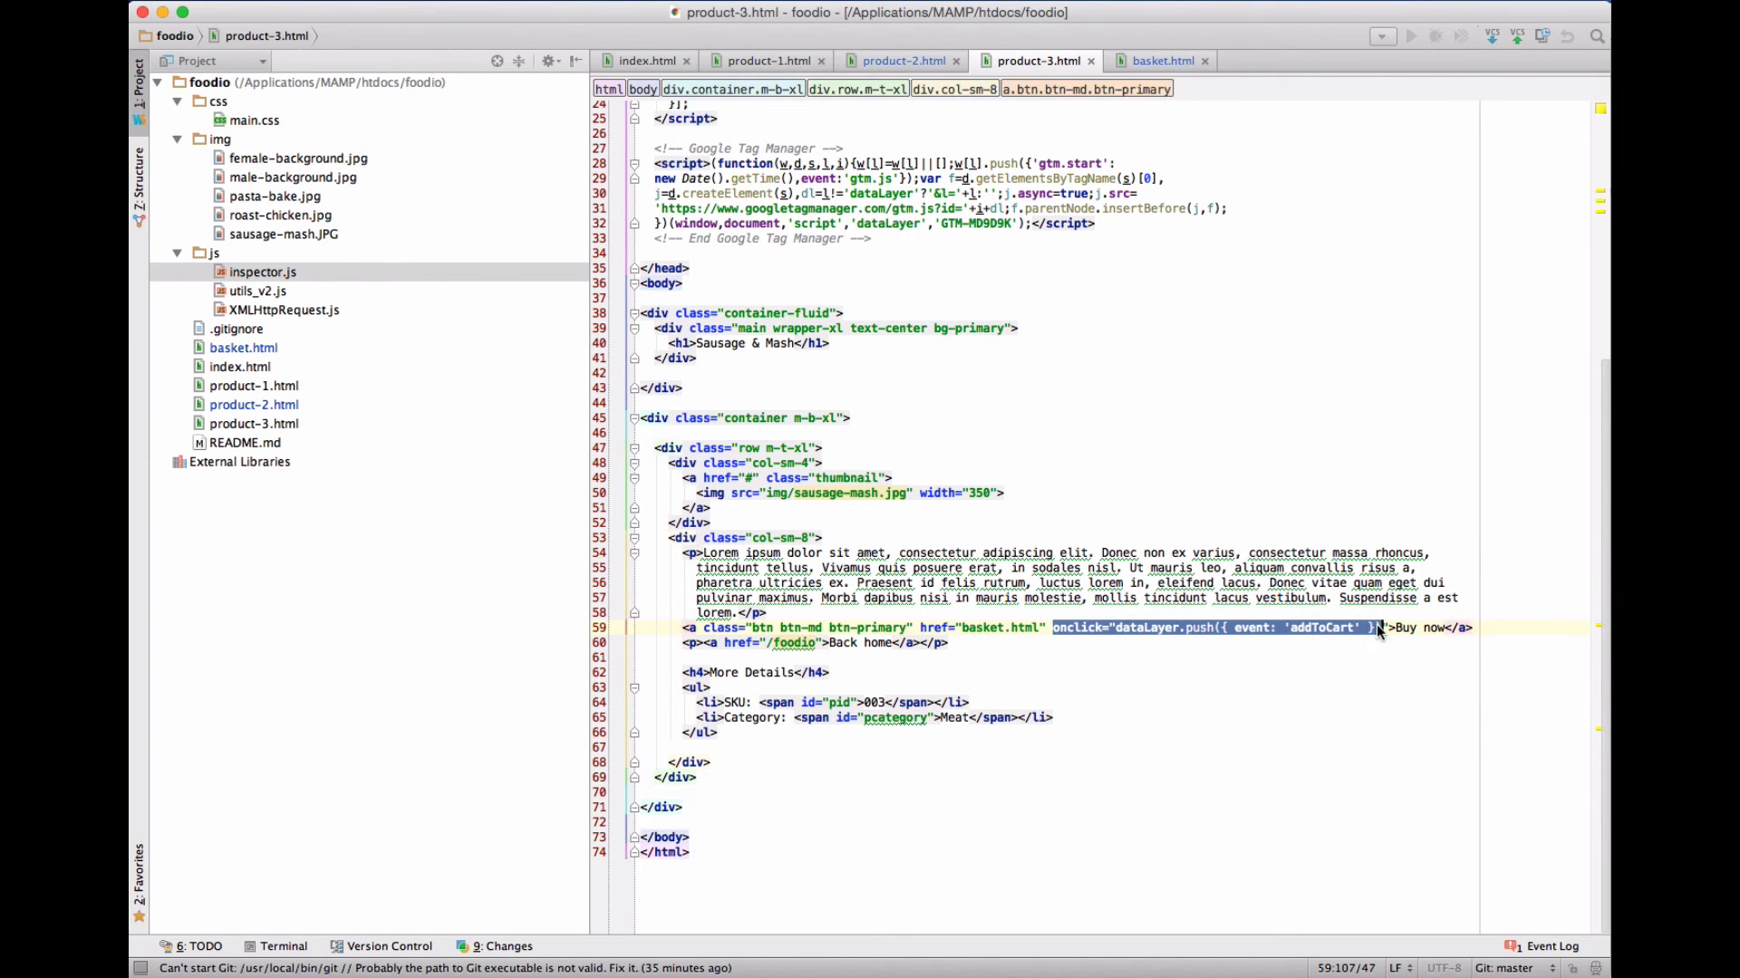
left_click(901, 61)
key("Down")
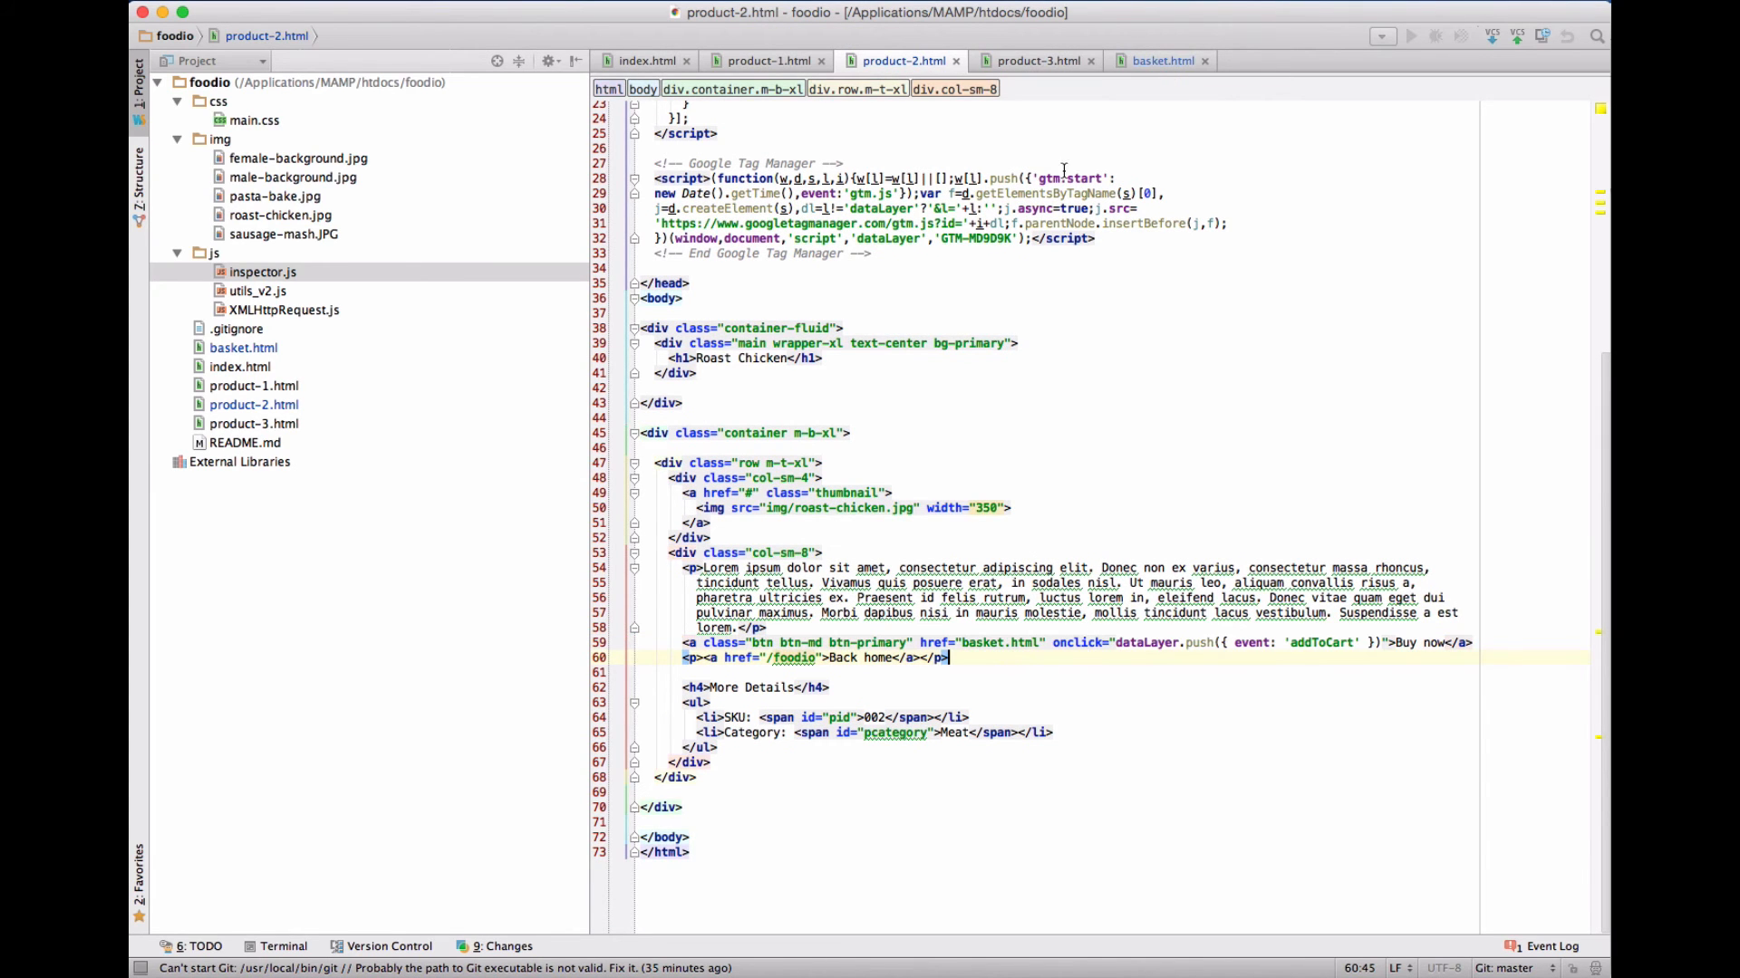
left_click(1013, 60)
scroll(716, 615, "up", 10)
scroll(716, 616, "down", 10)
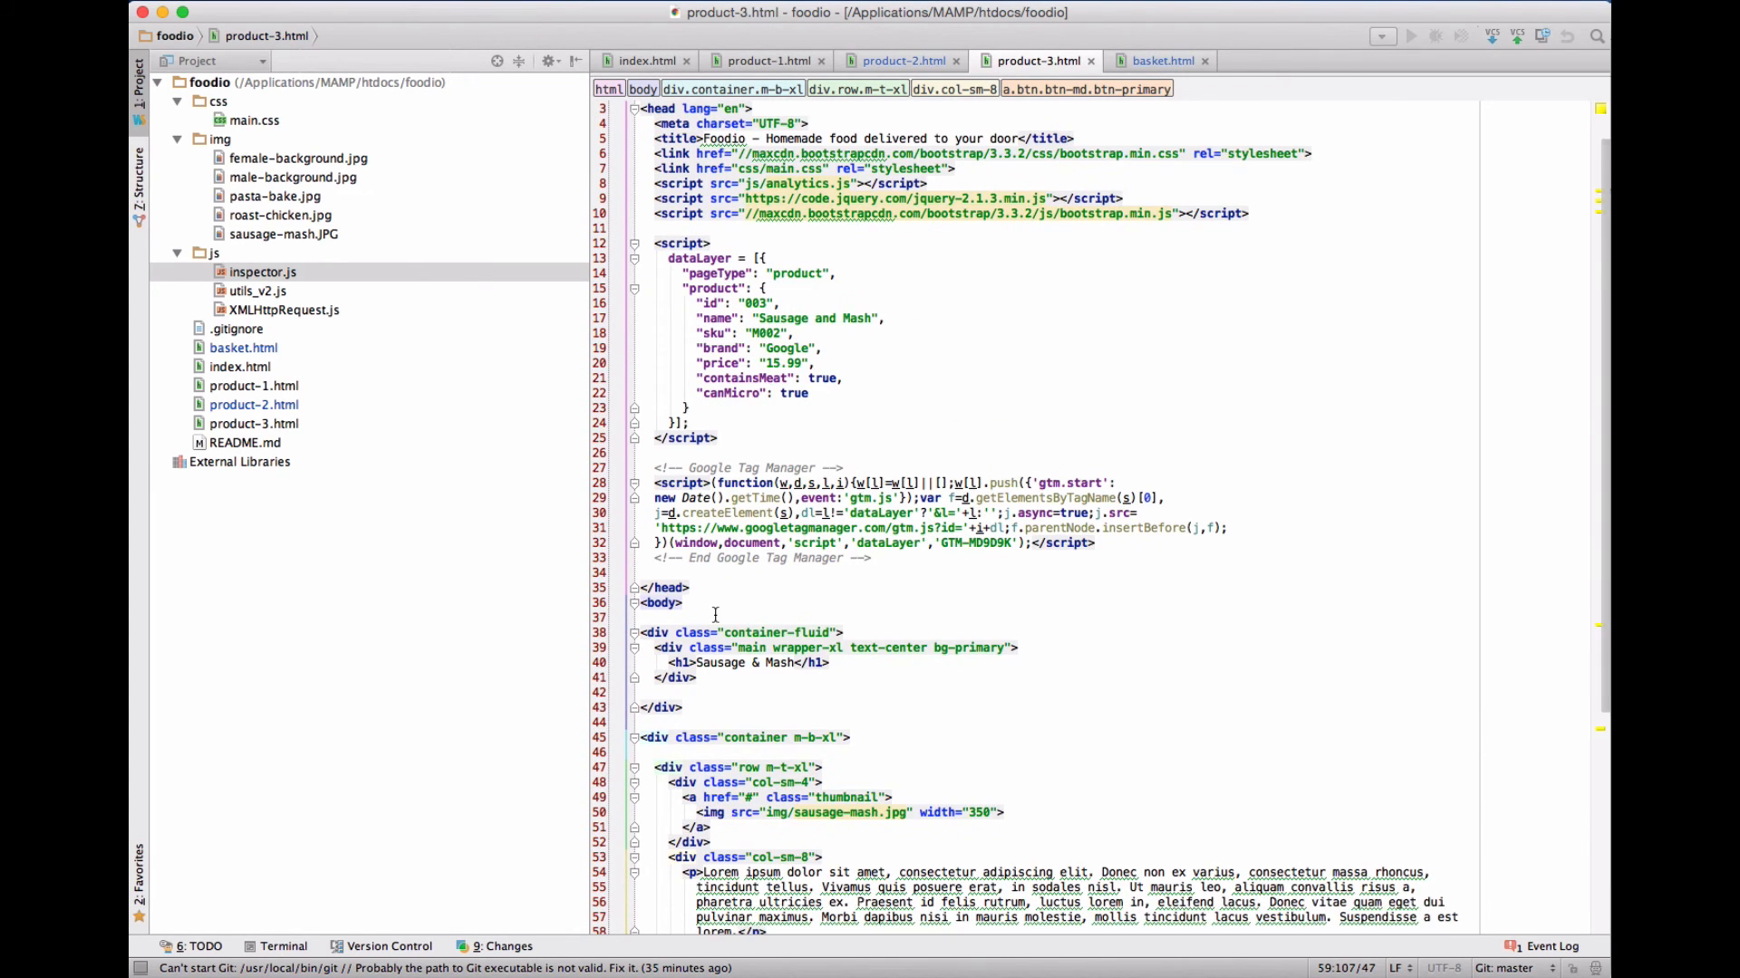
left_click(1067, 645)
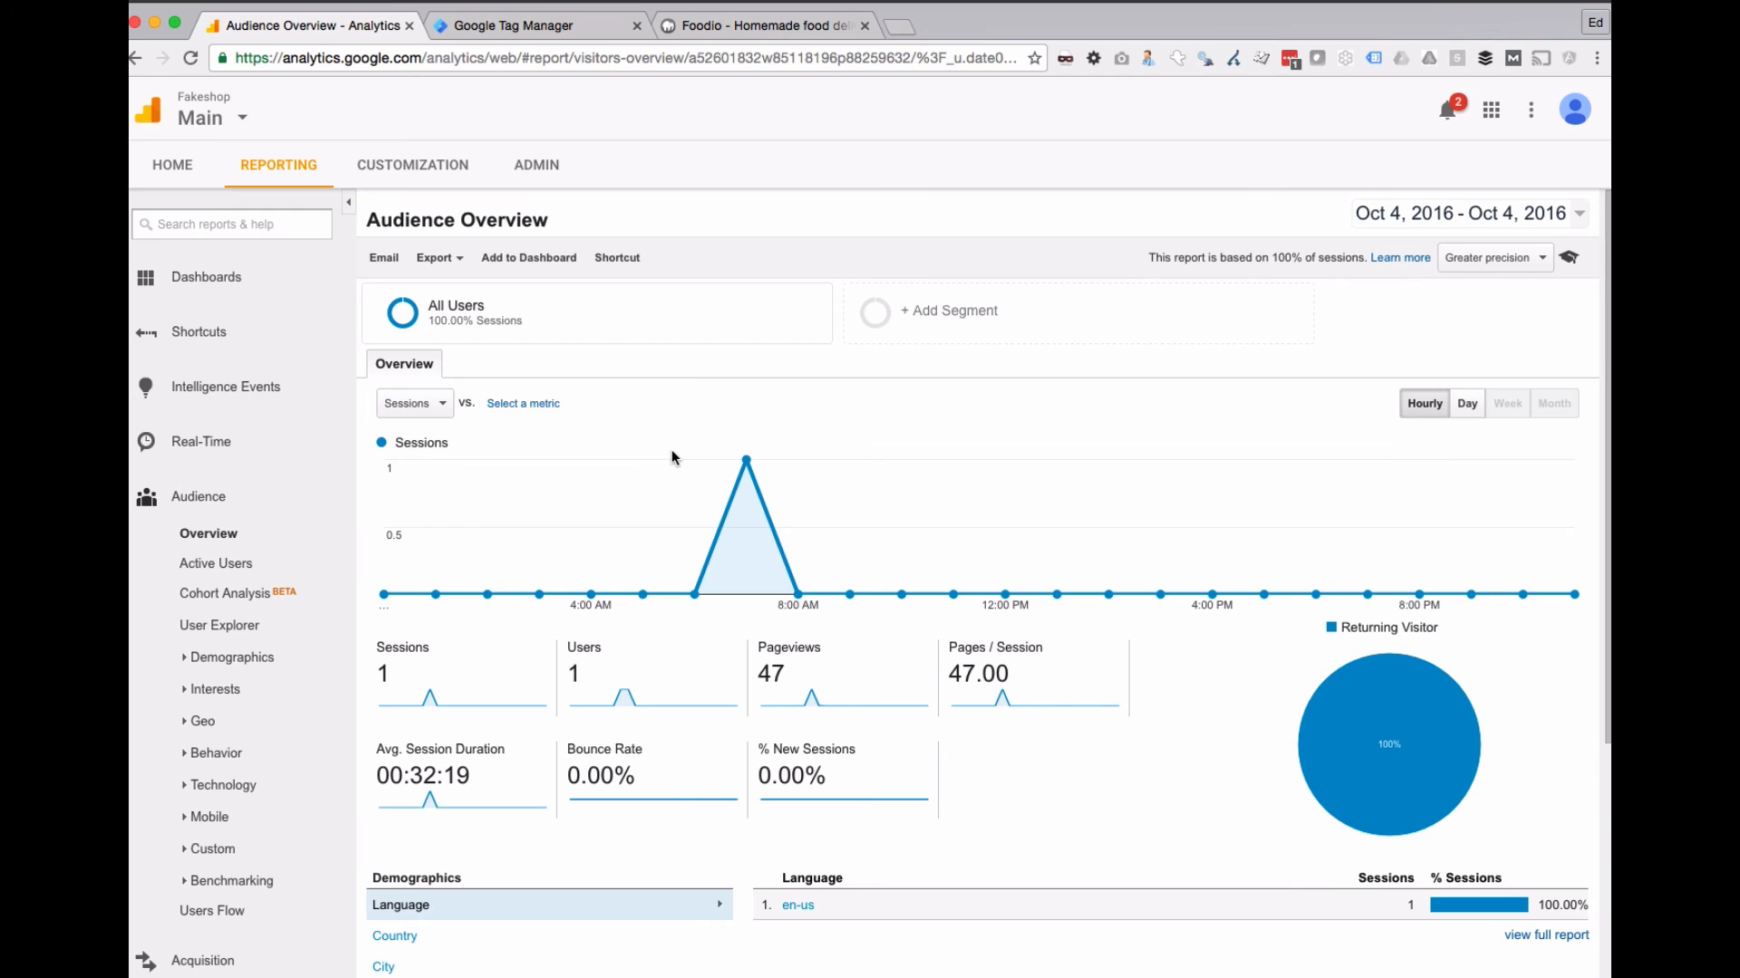
- In Google Analytics, open the ecommerce Product Performance report and show its Shopping Behavior metrics
scroll(671, 453, "down", 4)
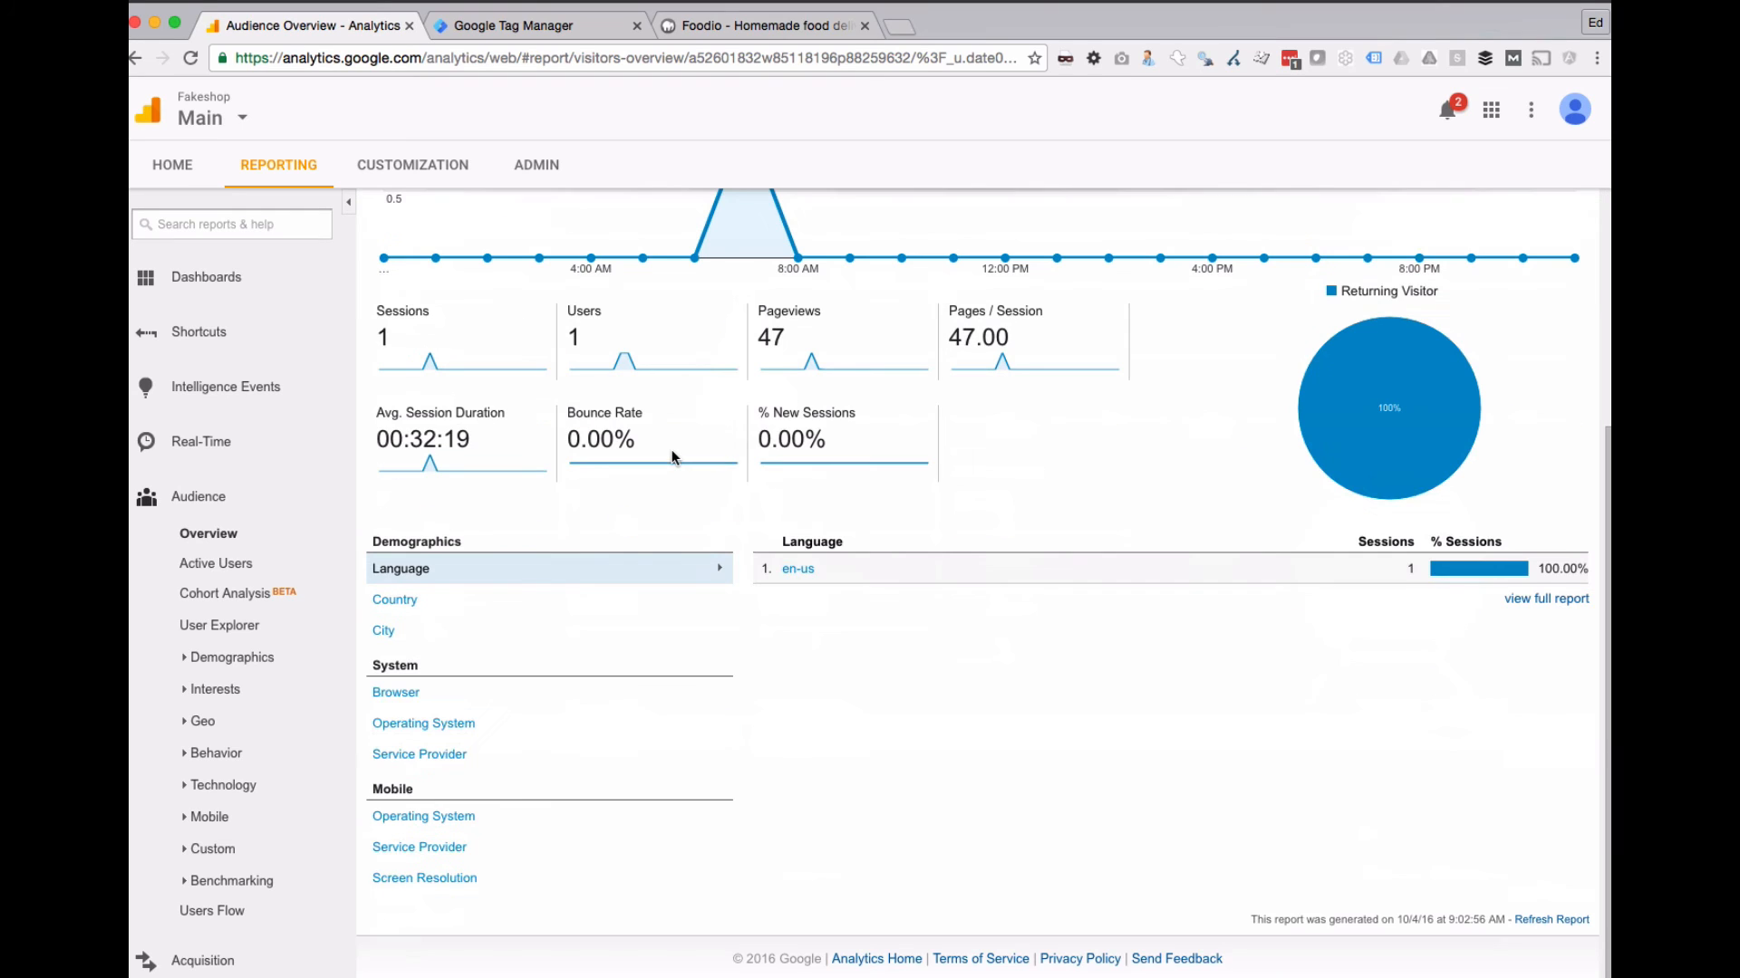
scroll(272, 562, "down", 5)
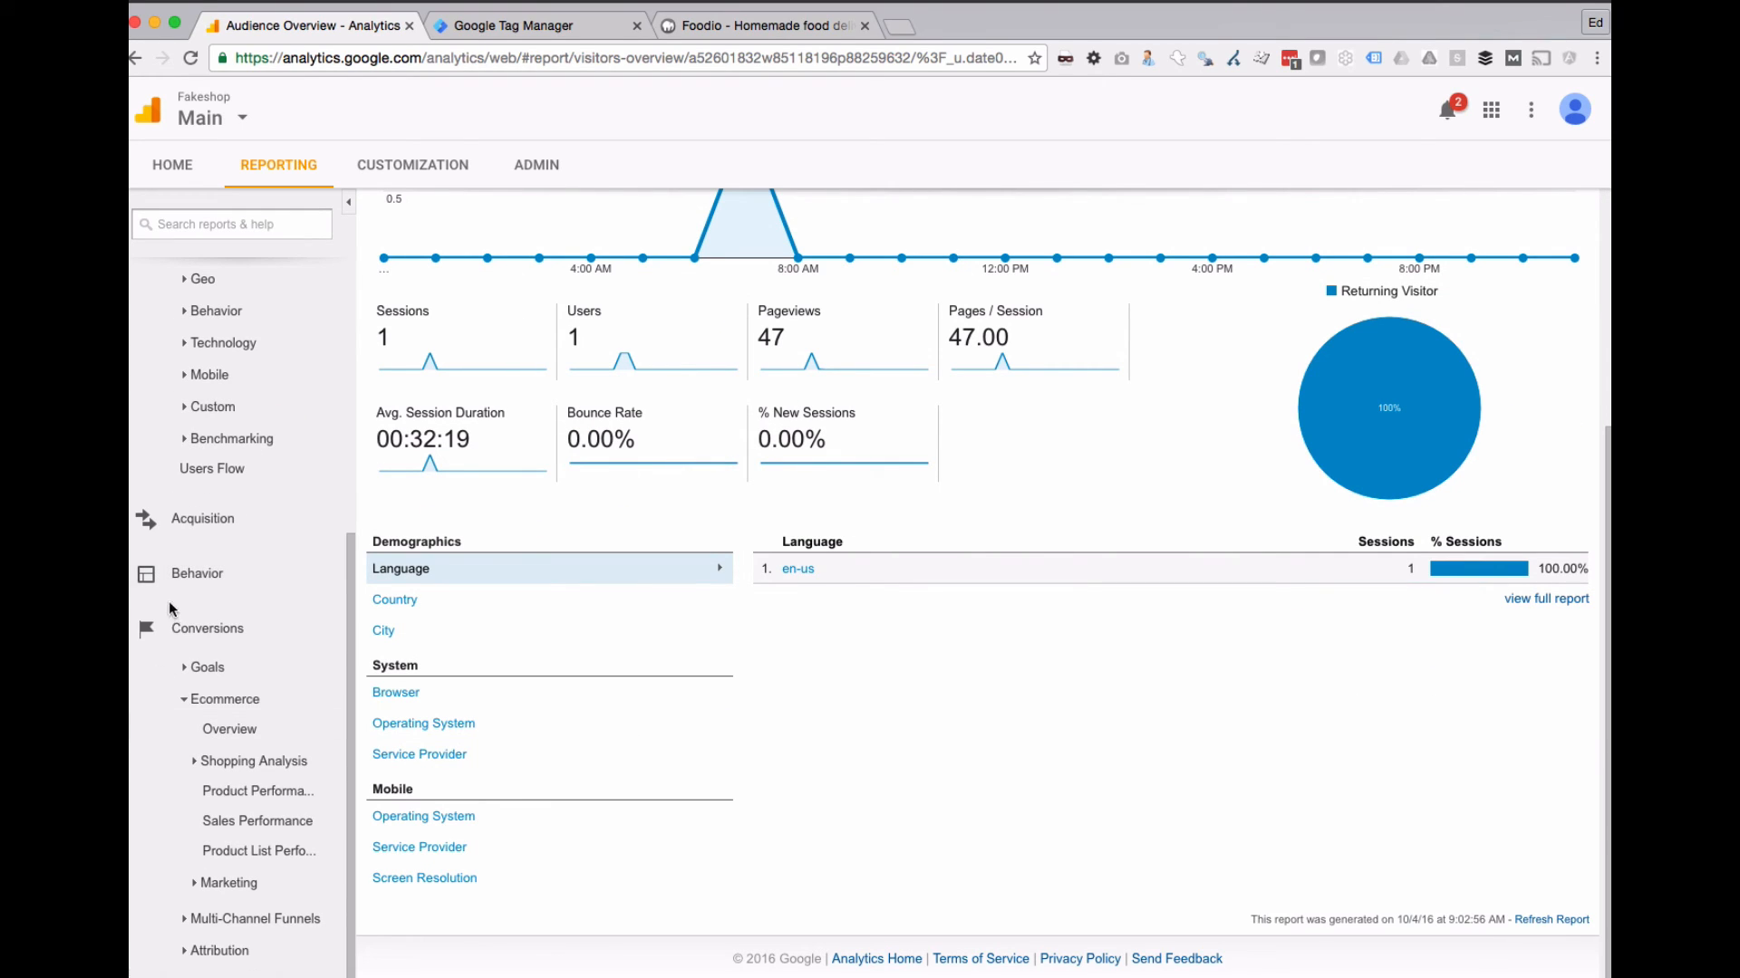
left_click(229, 797)
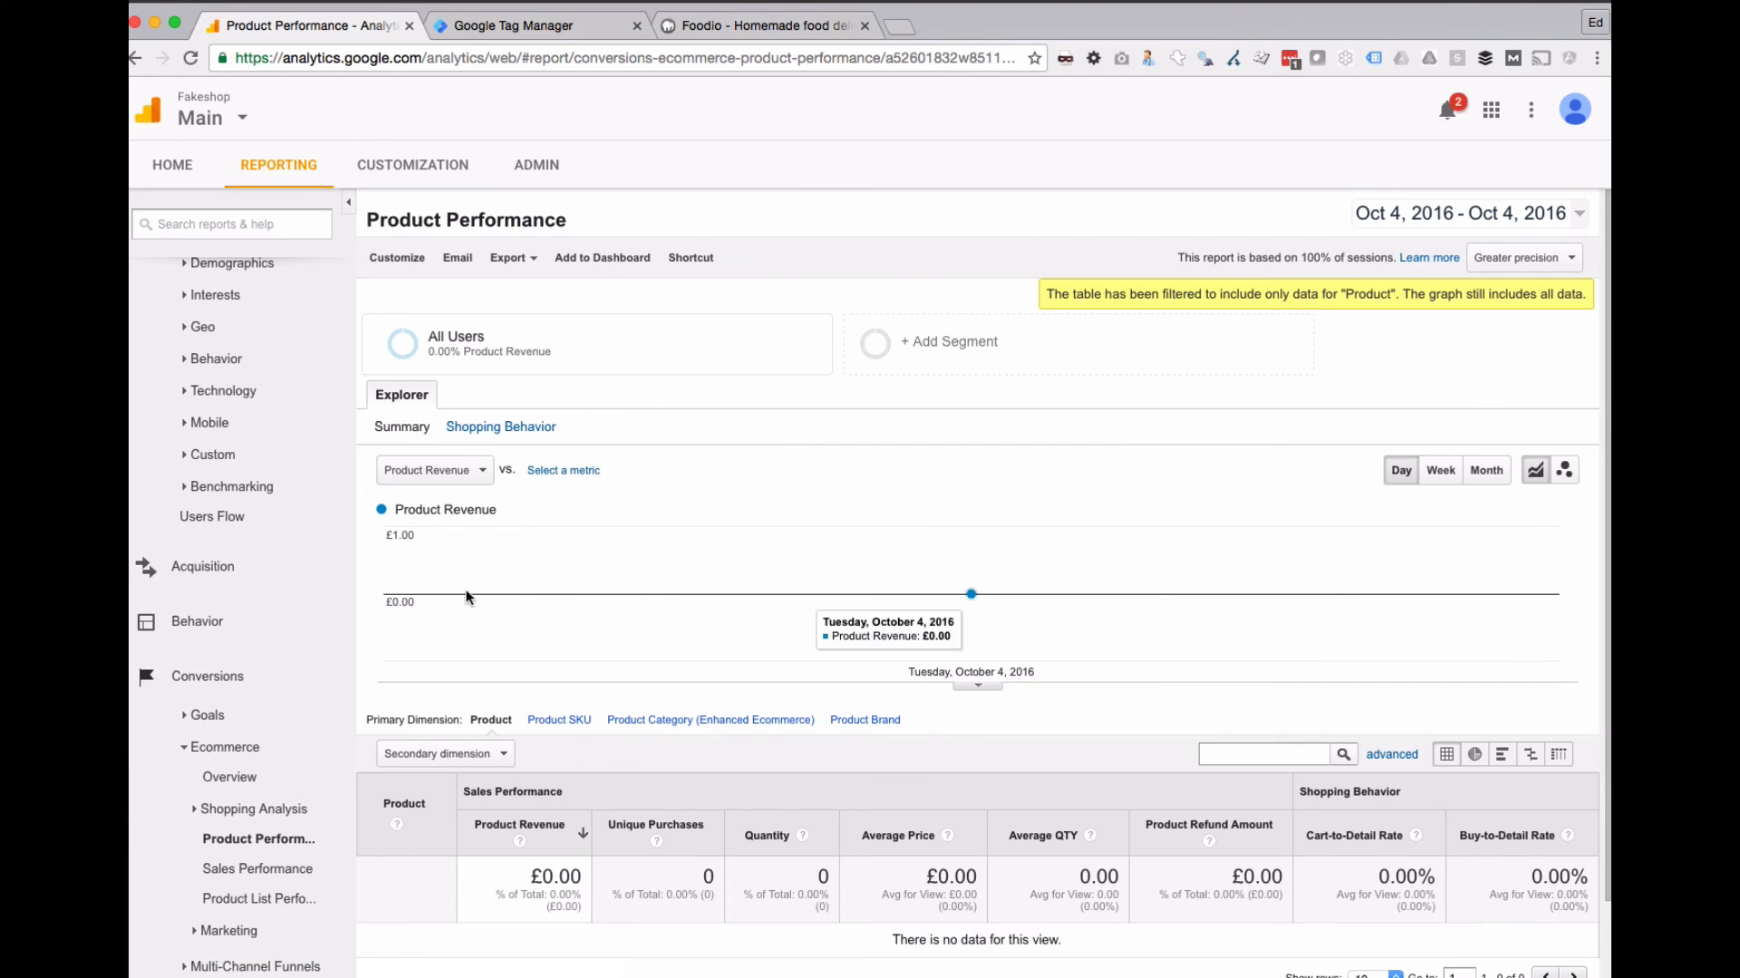
left_click(494, 430)
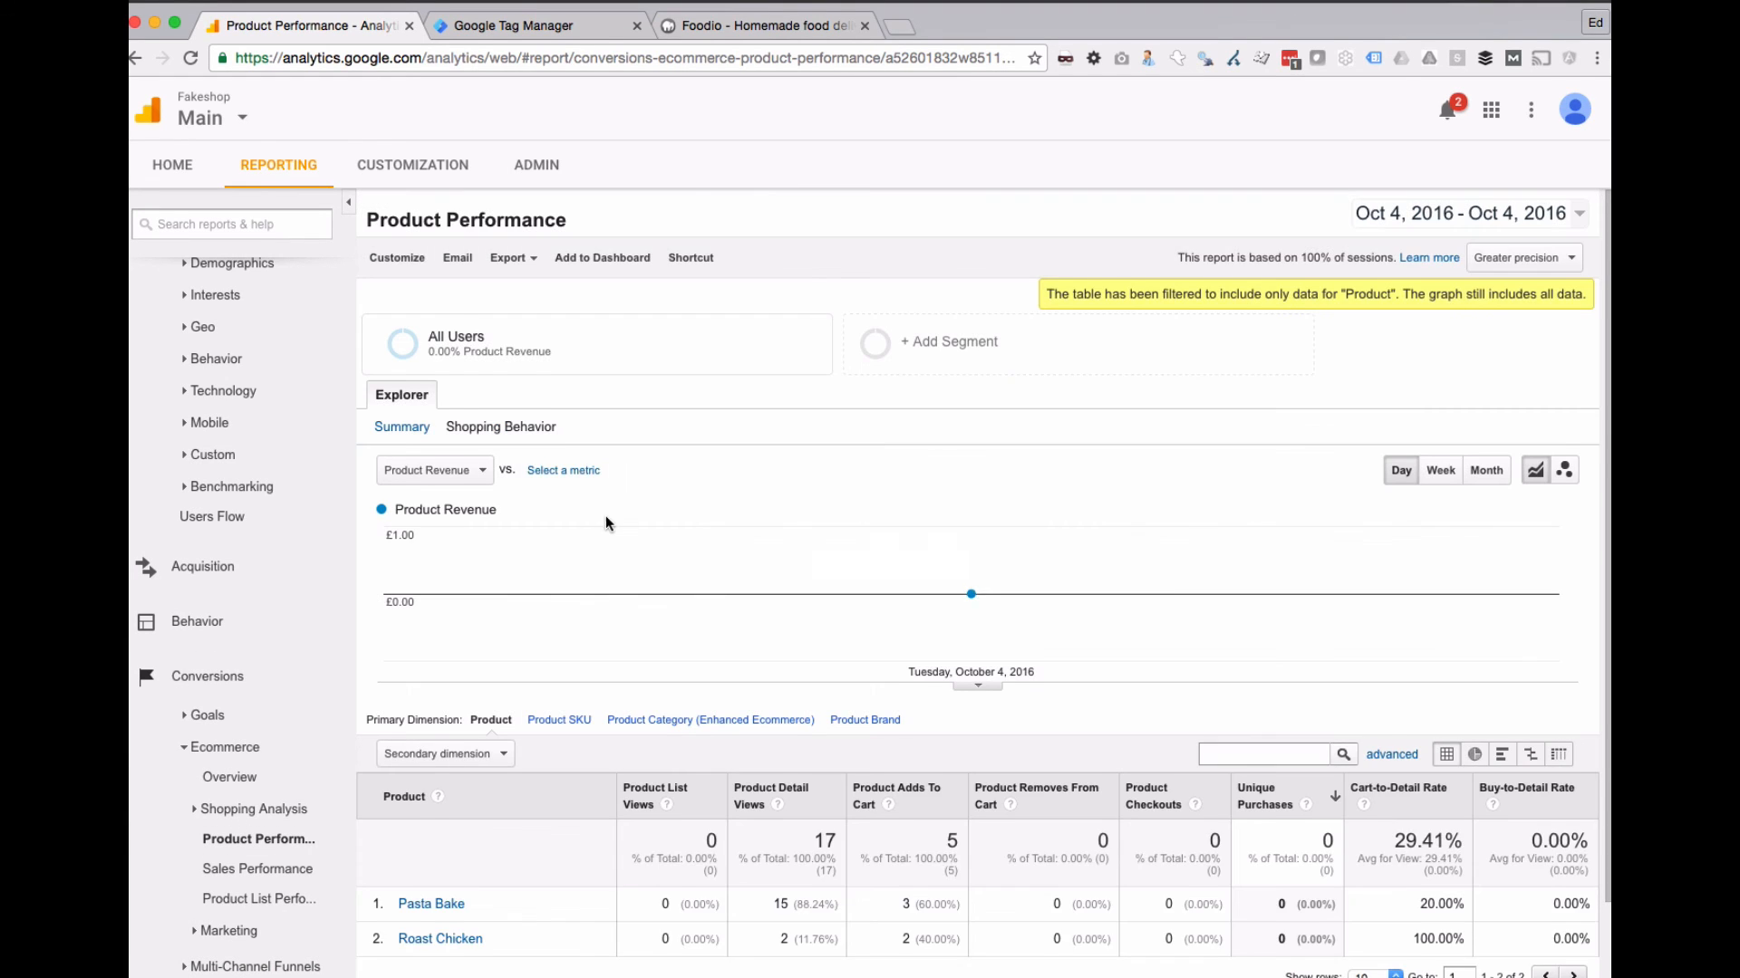
scroll(606, 515, "down", 1)
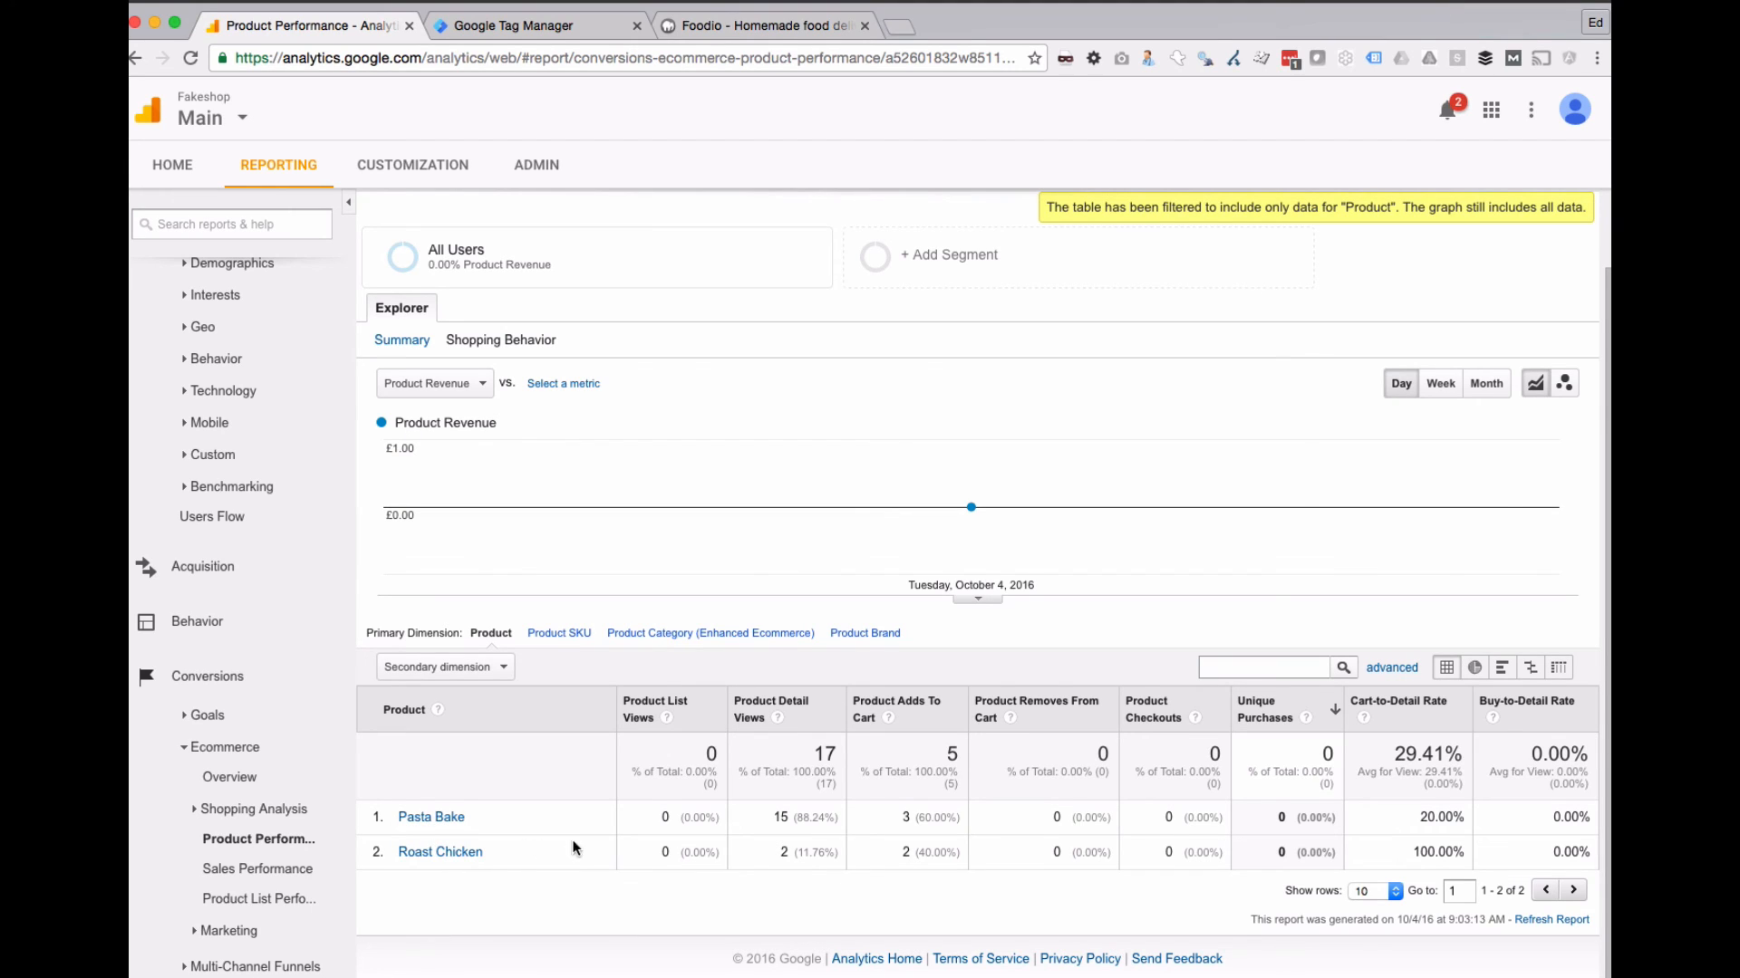
- Examine the product detail views and product adds to cart for Pasta Bake and Roast Chicken
left_click_drag(780, 813, 779, 863)
left_click(779, 863)
left_click_drag(900, 821, 908, 851)
left_click(886, 801)
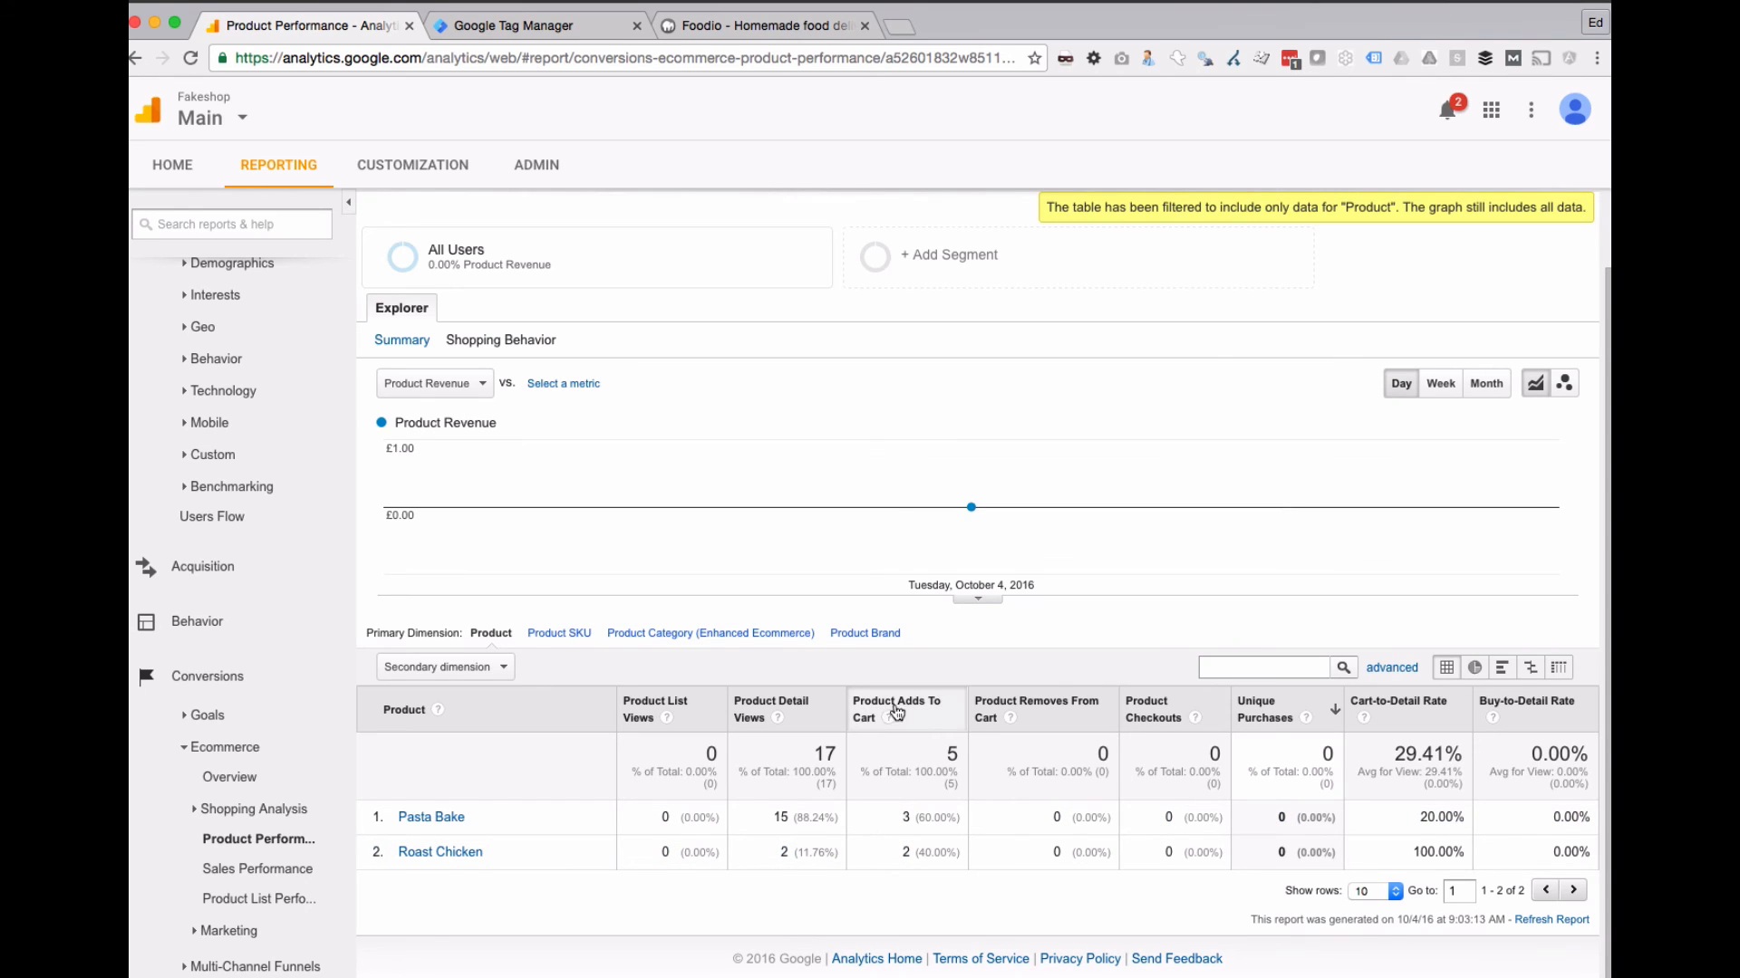
double_click(905, 817)
double_click(904, 852)
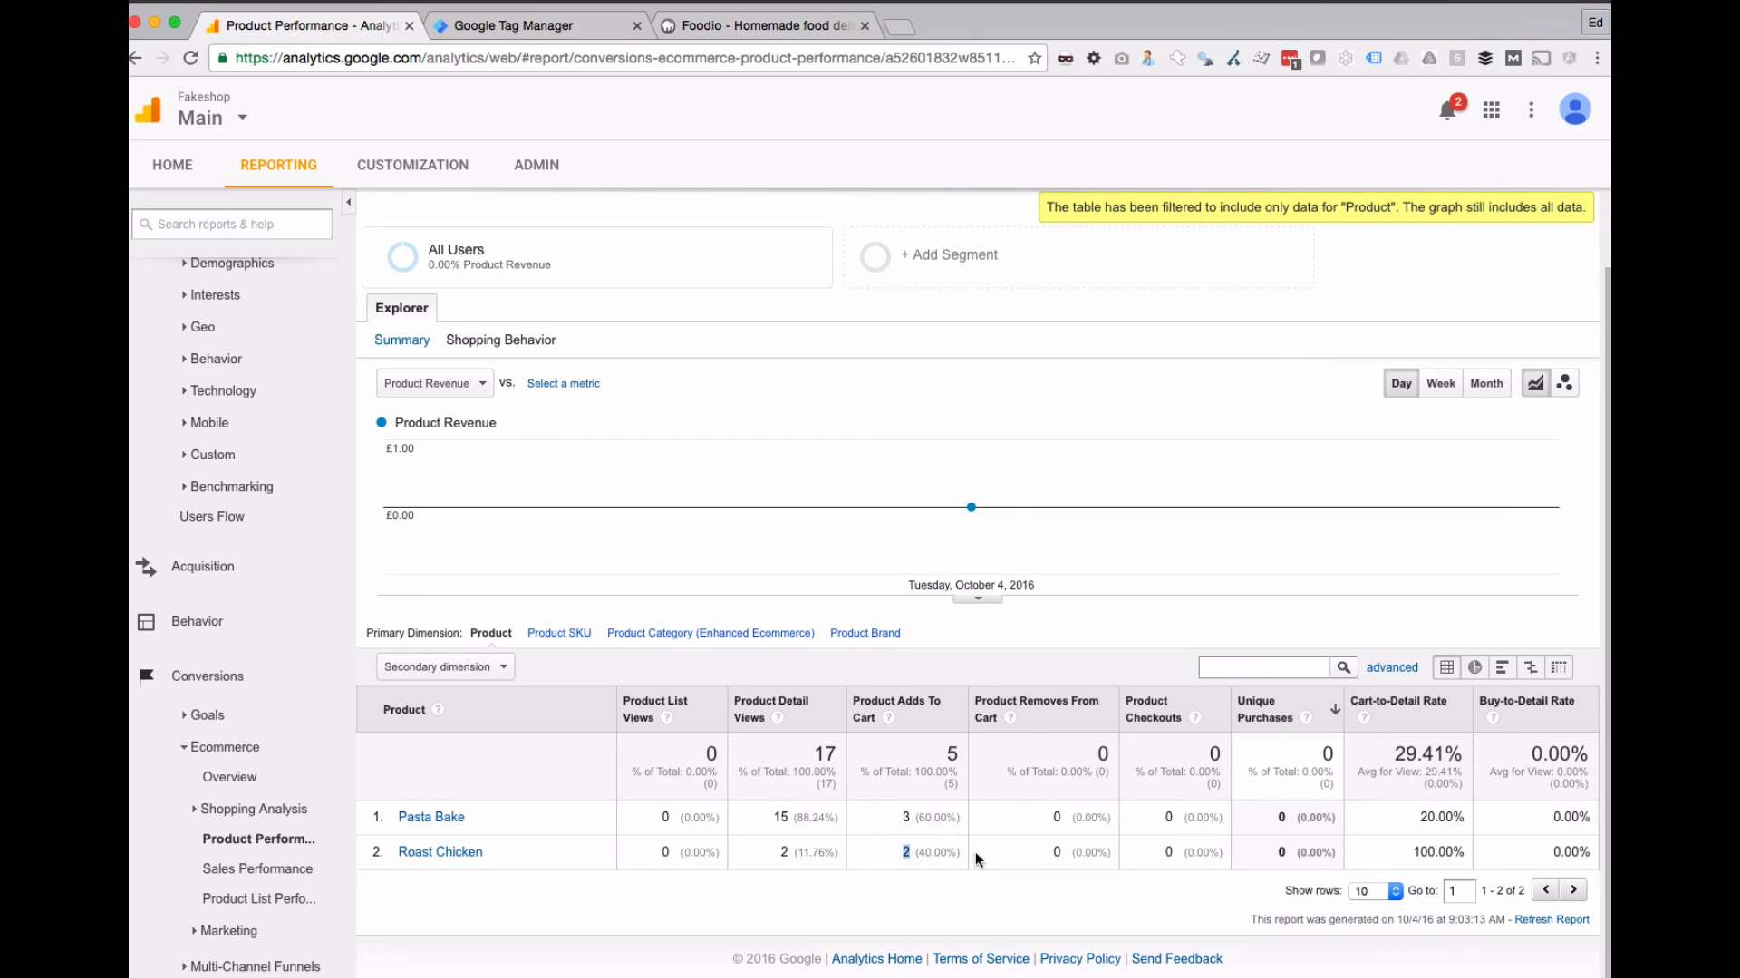
- Compare each product's cart-to-detail rate with its adds to cart and detail views in the report table
left_click_drag(1420, 819, 1446, 820)
double_click(786, 818)
left_click(1406, 808)
double_click(1426, 817)
double_click(1422, 851)
double_click(907, 853)
left_click(897, 850)
double_click(897, 850)
double_click(1413, 853)
double_click(785, 852)
double_click(785, 853)
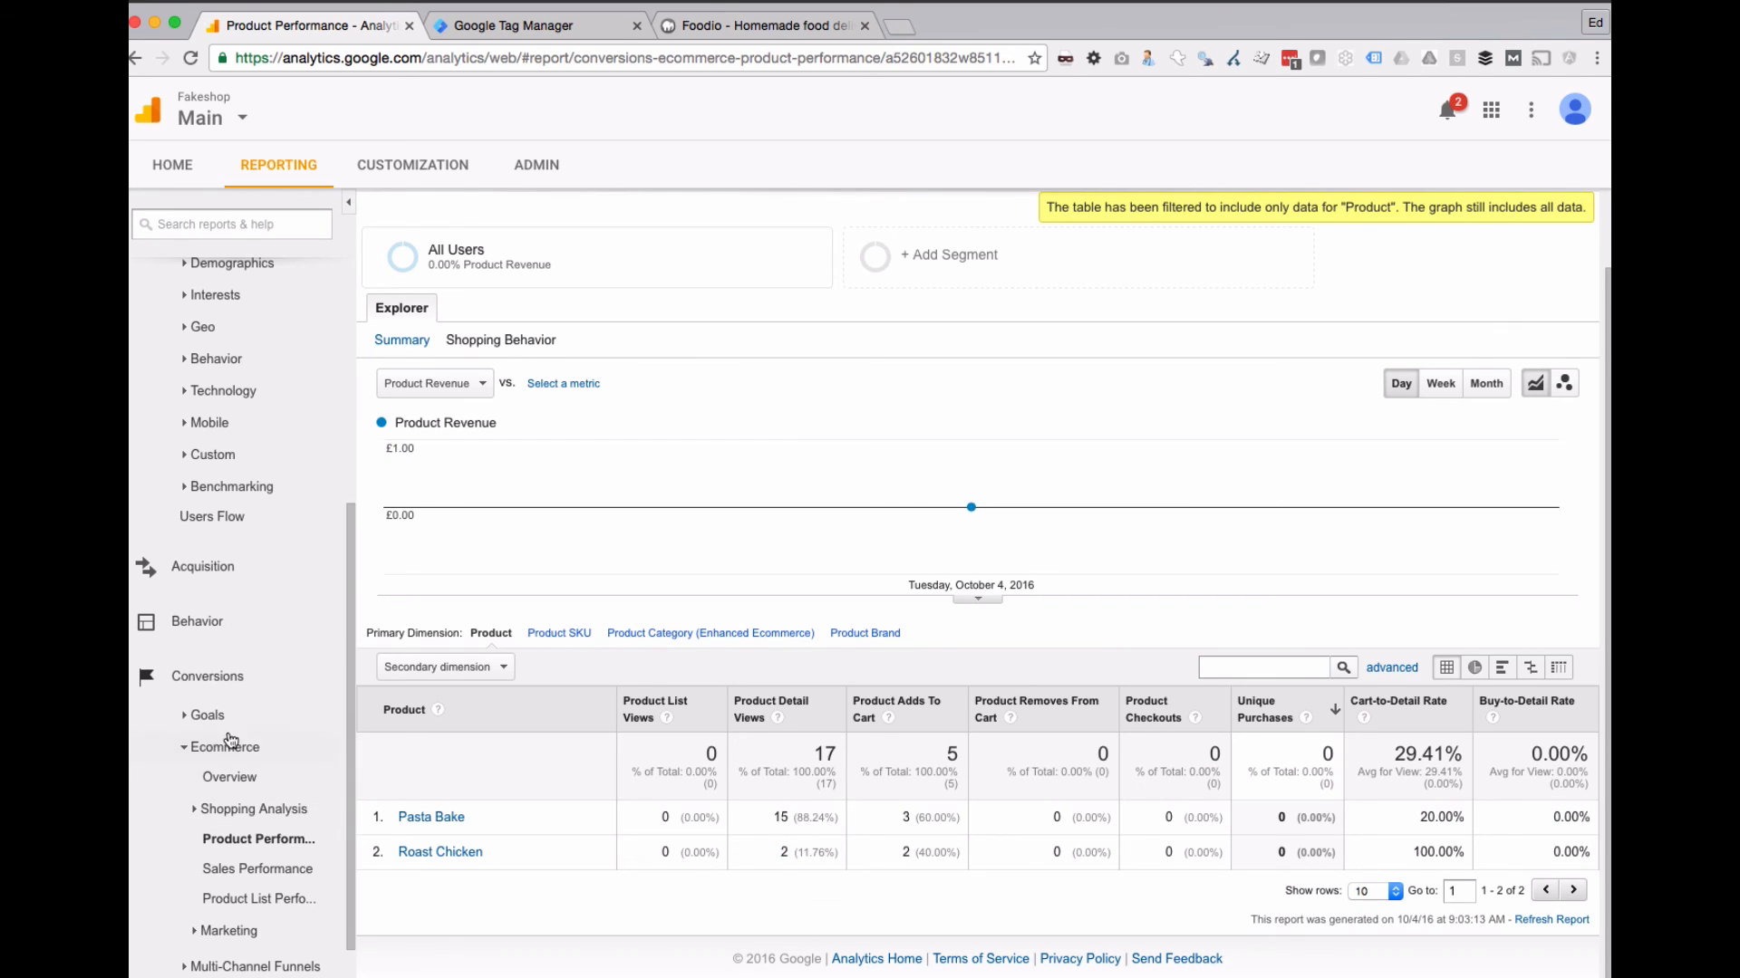
- Open the Product Performance custom report, check adds to cart by canMicro, and show the breakdown by product
left_click(441, 155)
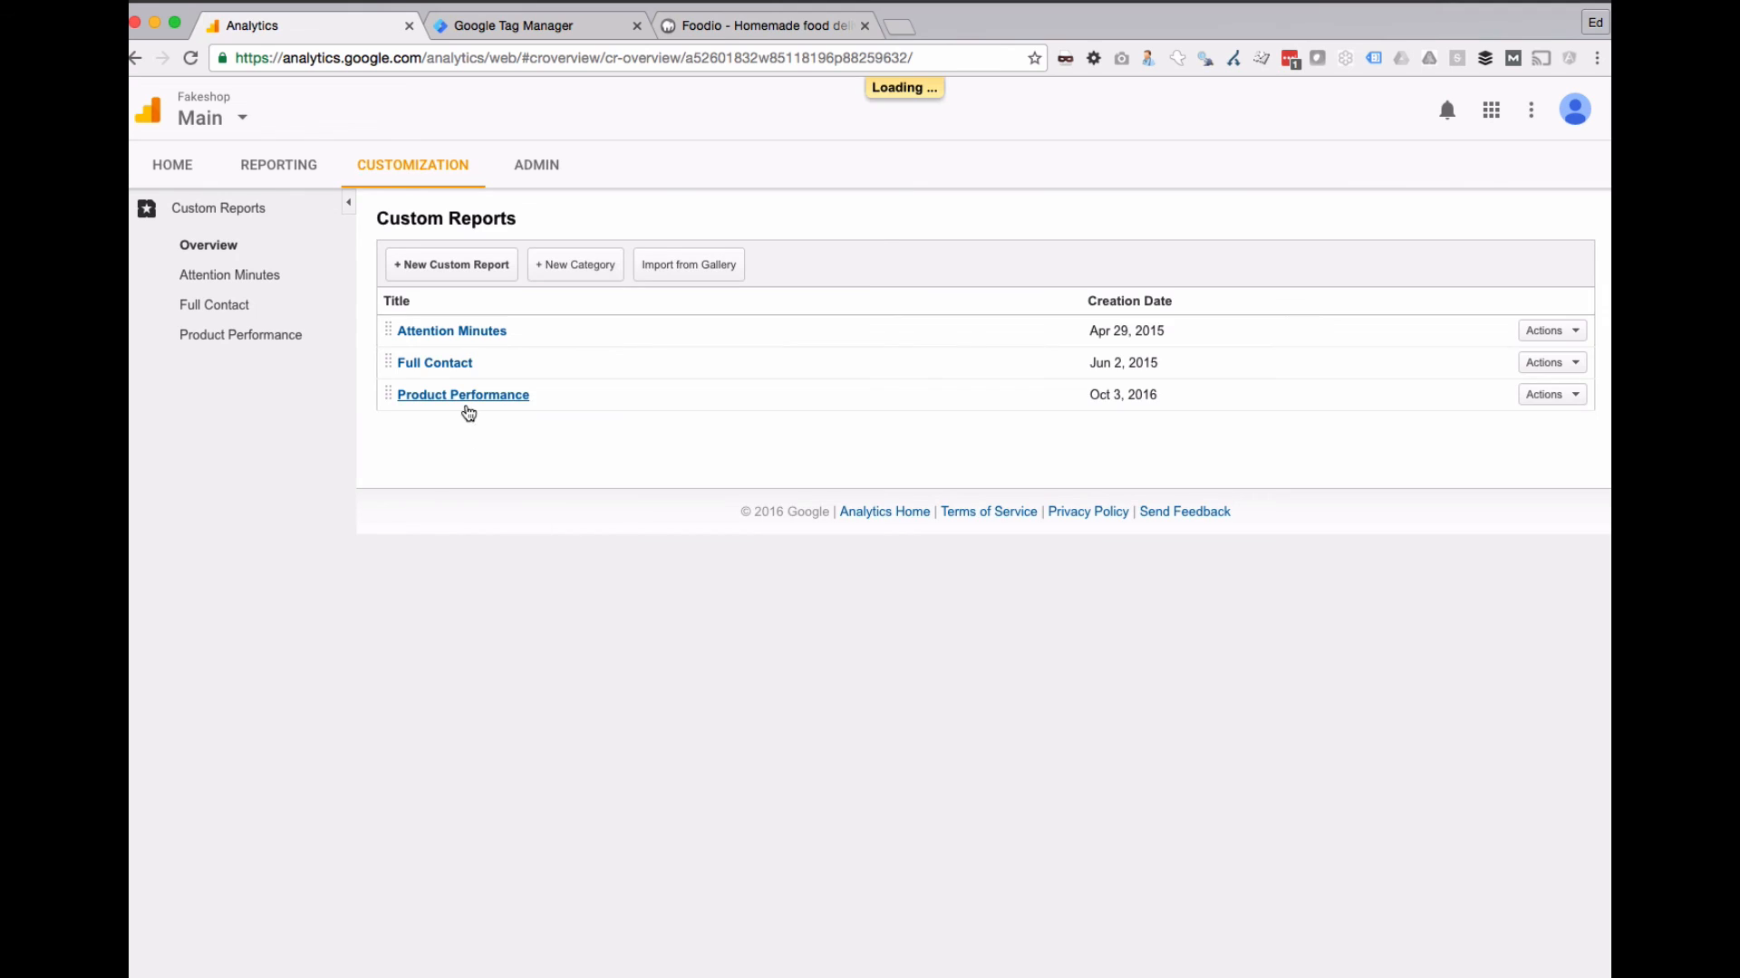
left_click(464, 398)
scroll(479, 533, "down", 1)
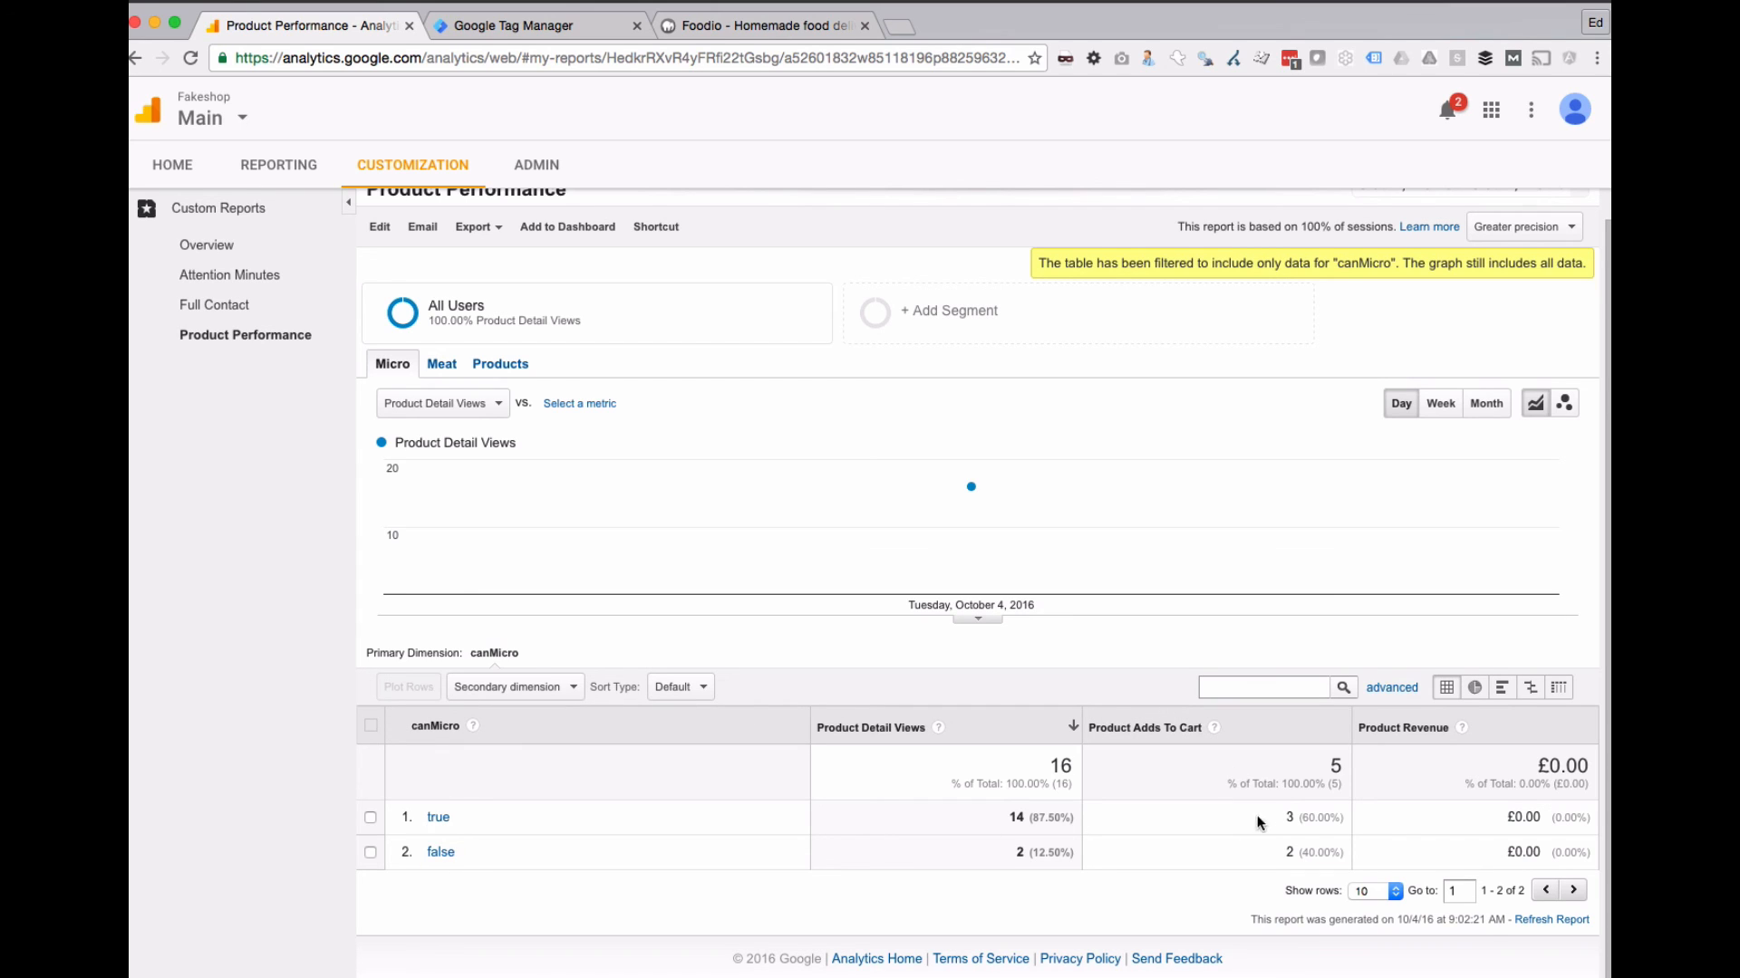
left_click_drag(1259, 822, 1311, 846)
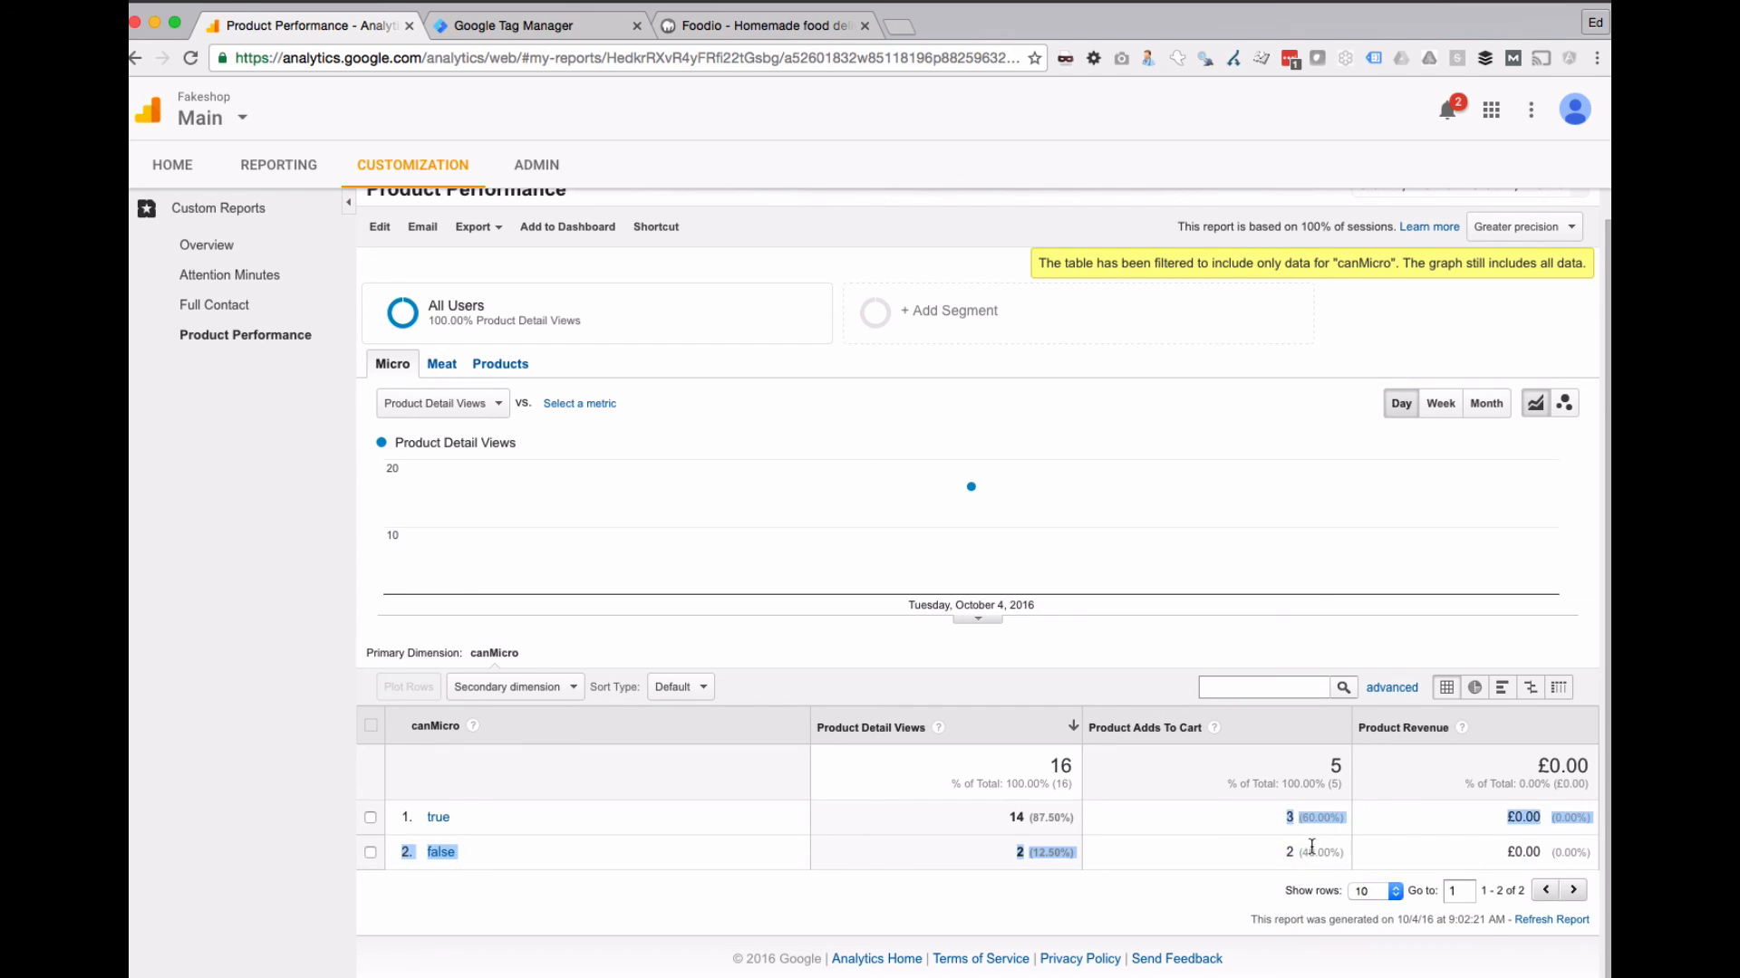
left_click(1291, 850)
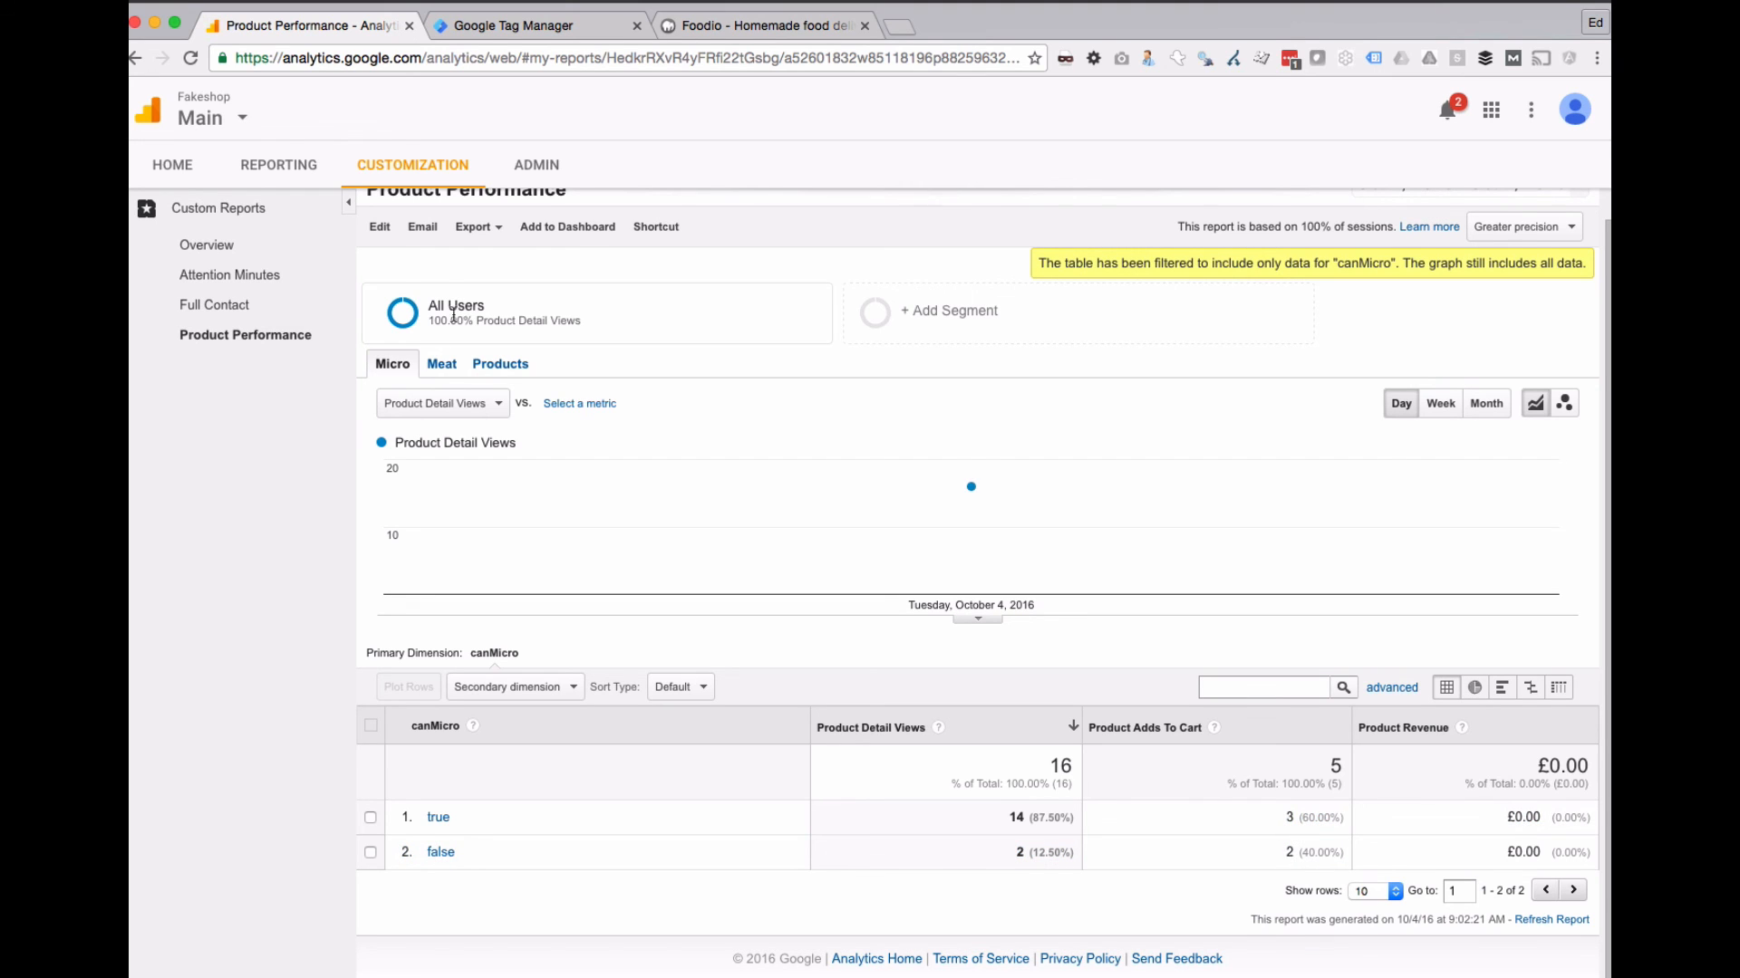
left_click(502, 366)
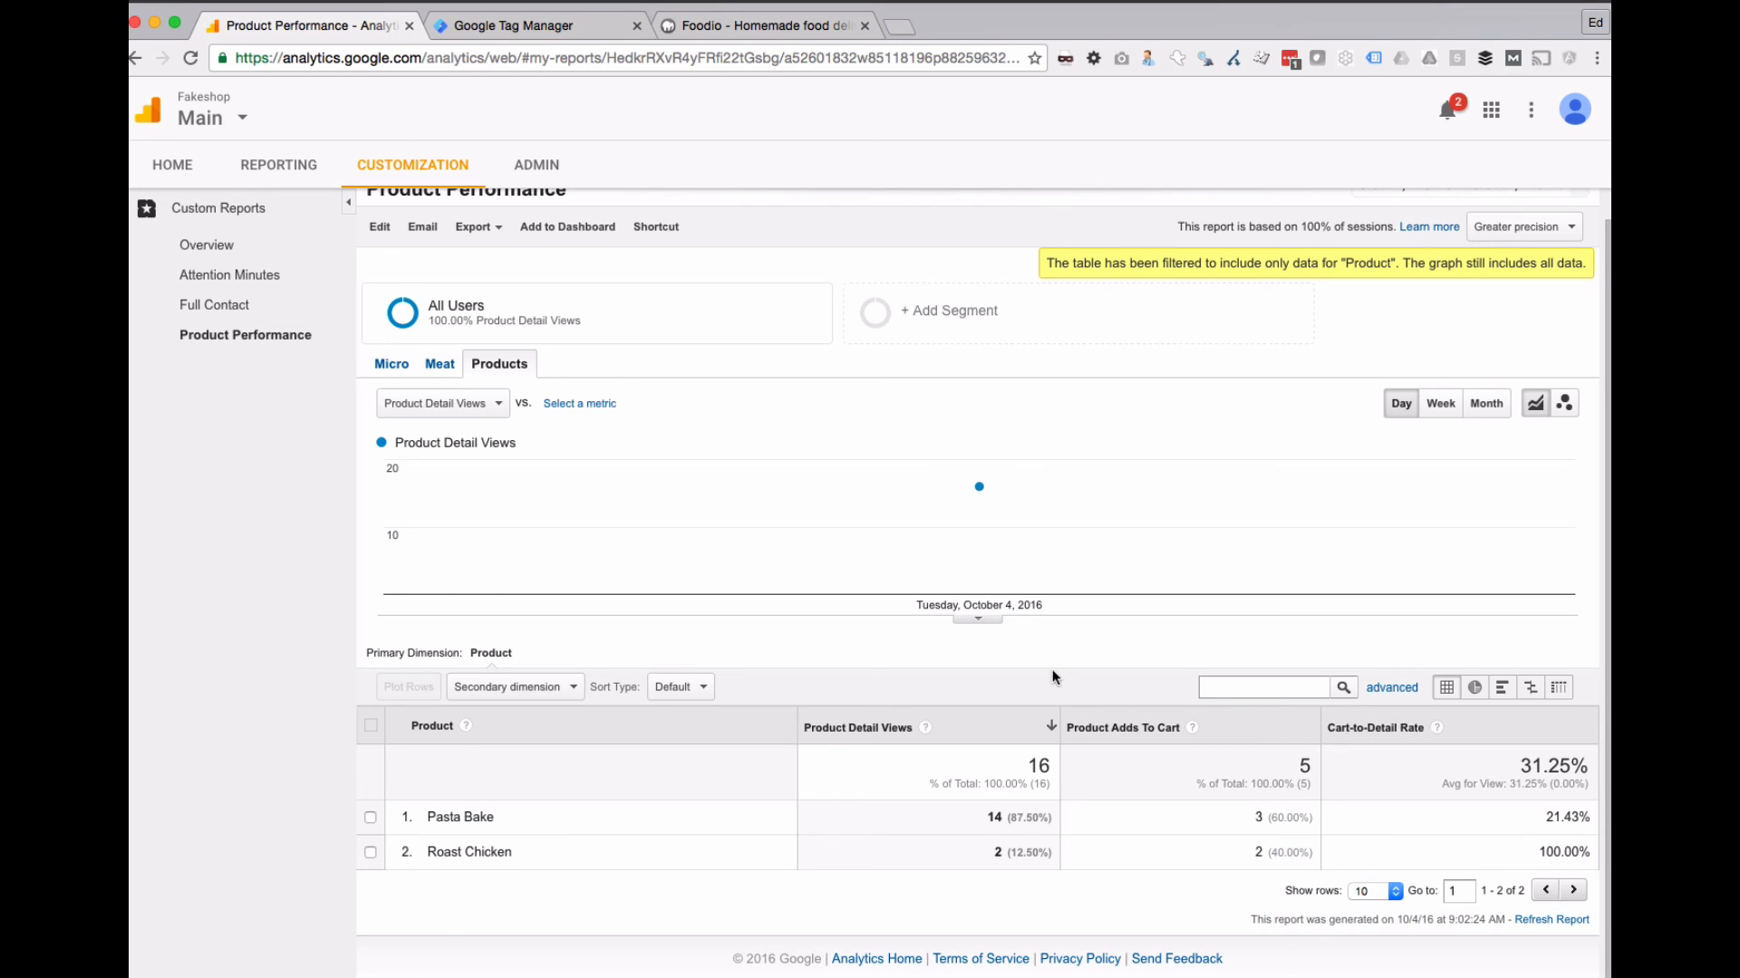
- Edit the custom report's Meat tab to include the Cart-to-Detail Rate metric, placed between Product Adds To Cart and Product Revenue
left_click(440, 364)
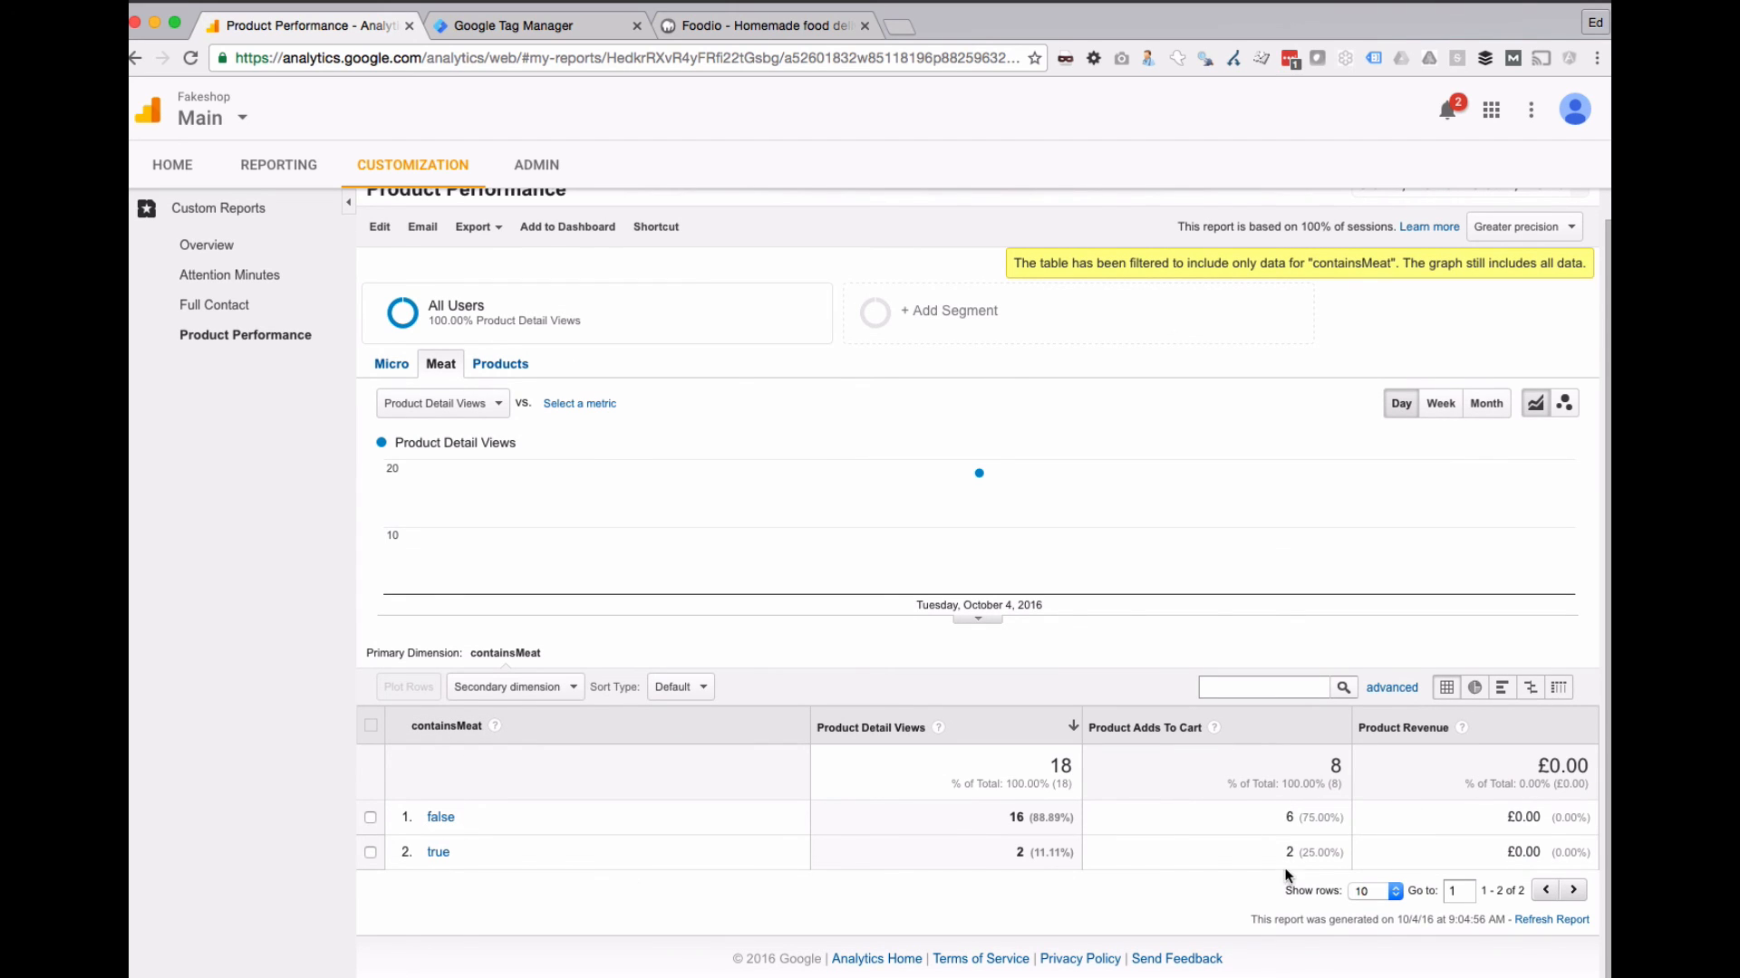
left_click(380, 226)
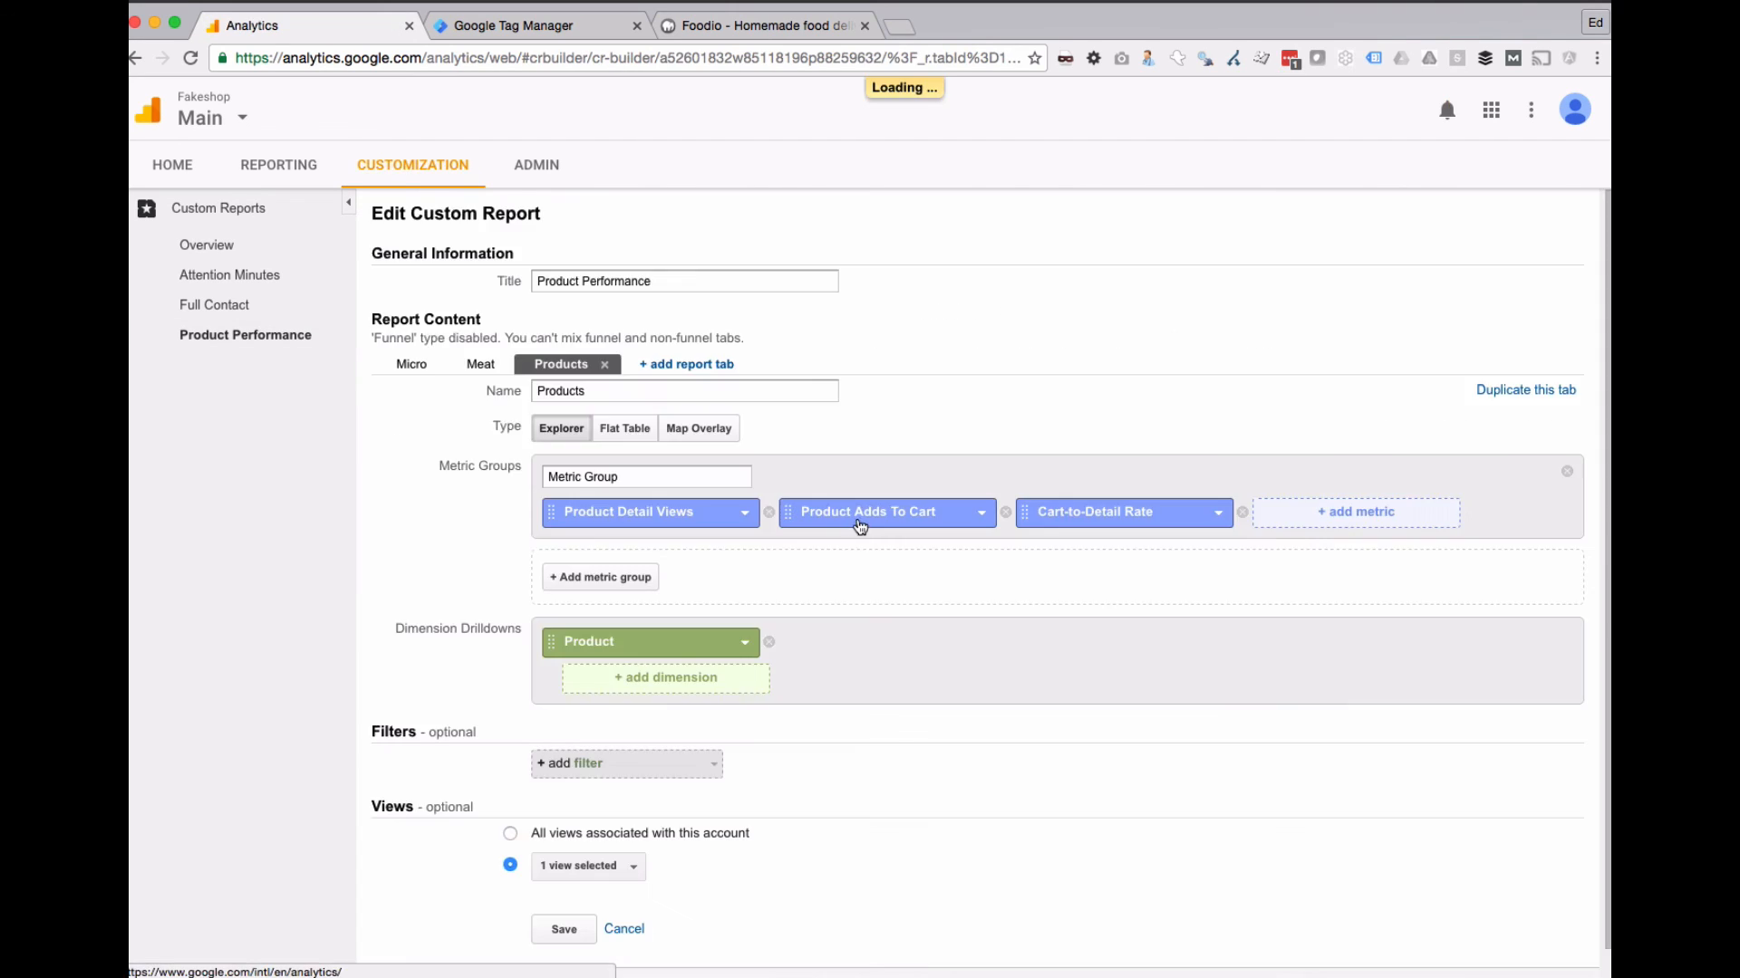
left_click(484, 366)
left_click(1318, 516)
type("cart")
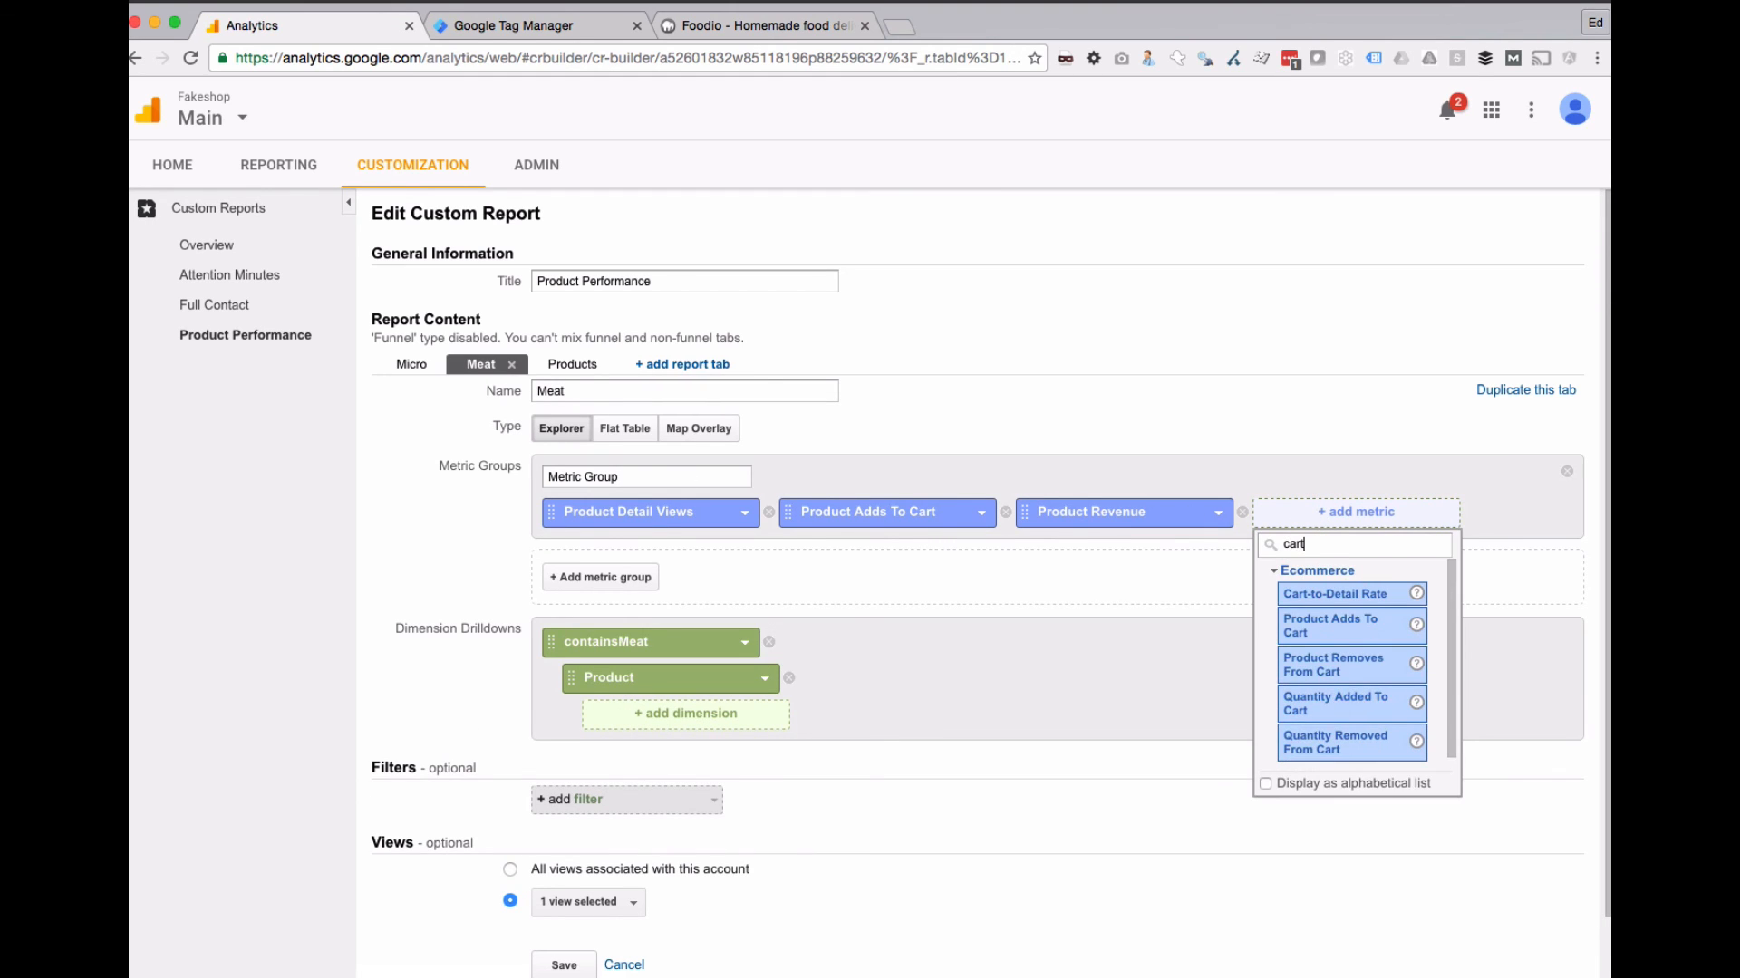
left_click(1363, 594)
left_click_drag(1264, 511, 1033, 513)
- Add Cart-to-Detail Rate before Product Revenue on the report's Micro tab, save the report, and check the rate by canMicro
left_click(426, 365)
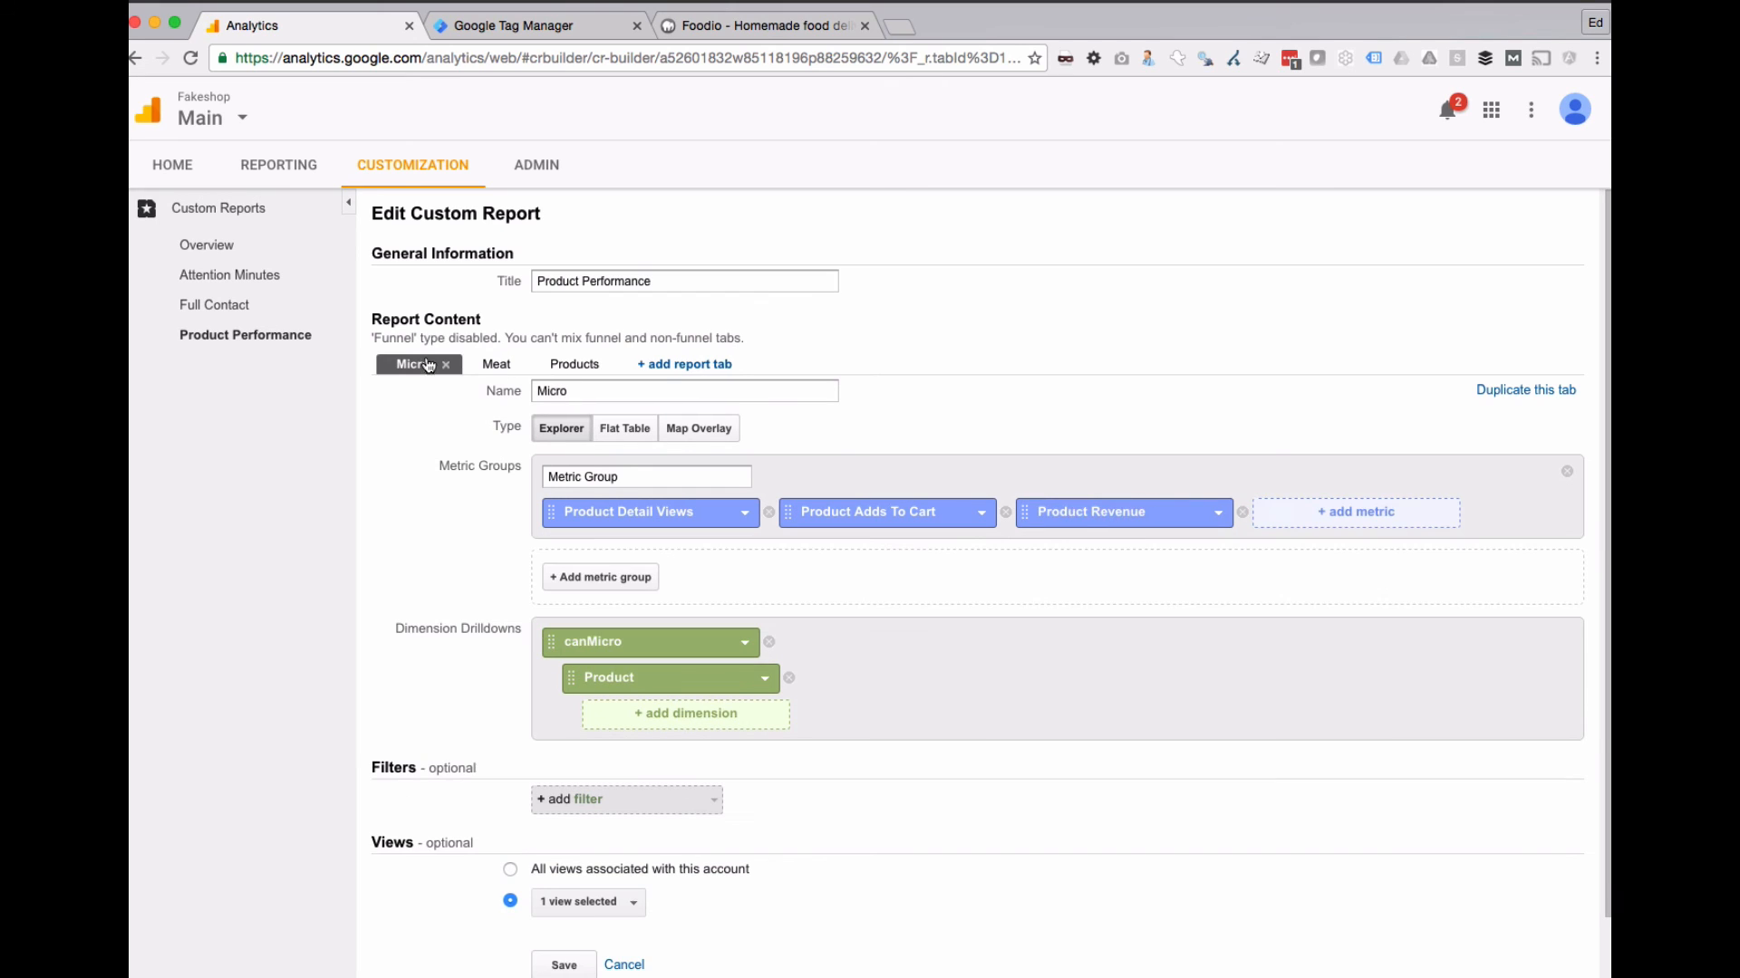
left_click(1313, 524)
type("cart")
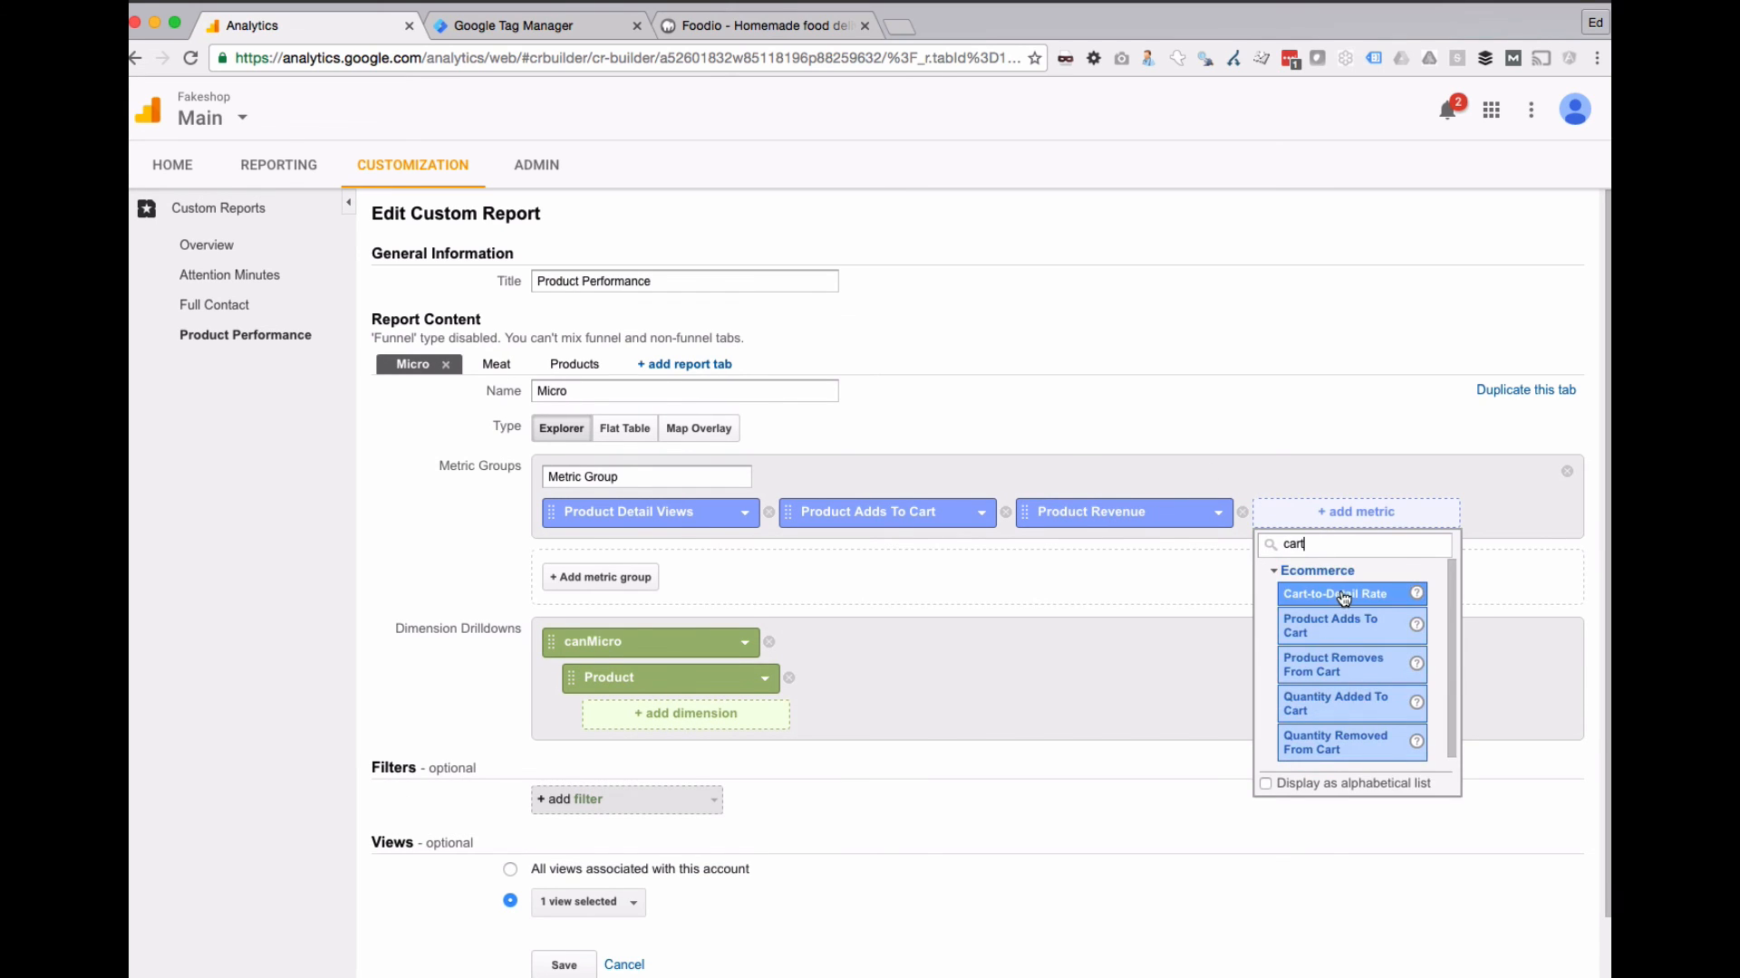
left_click(1341, 594)
left_click_drag(1264, 512, 1056, 517)
scroll(688, 789, "down", 2)
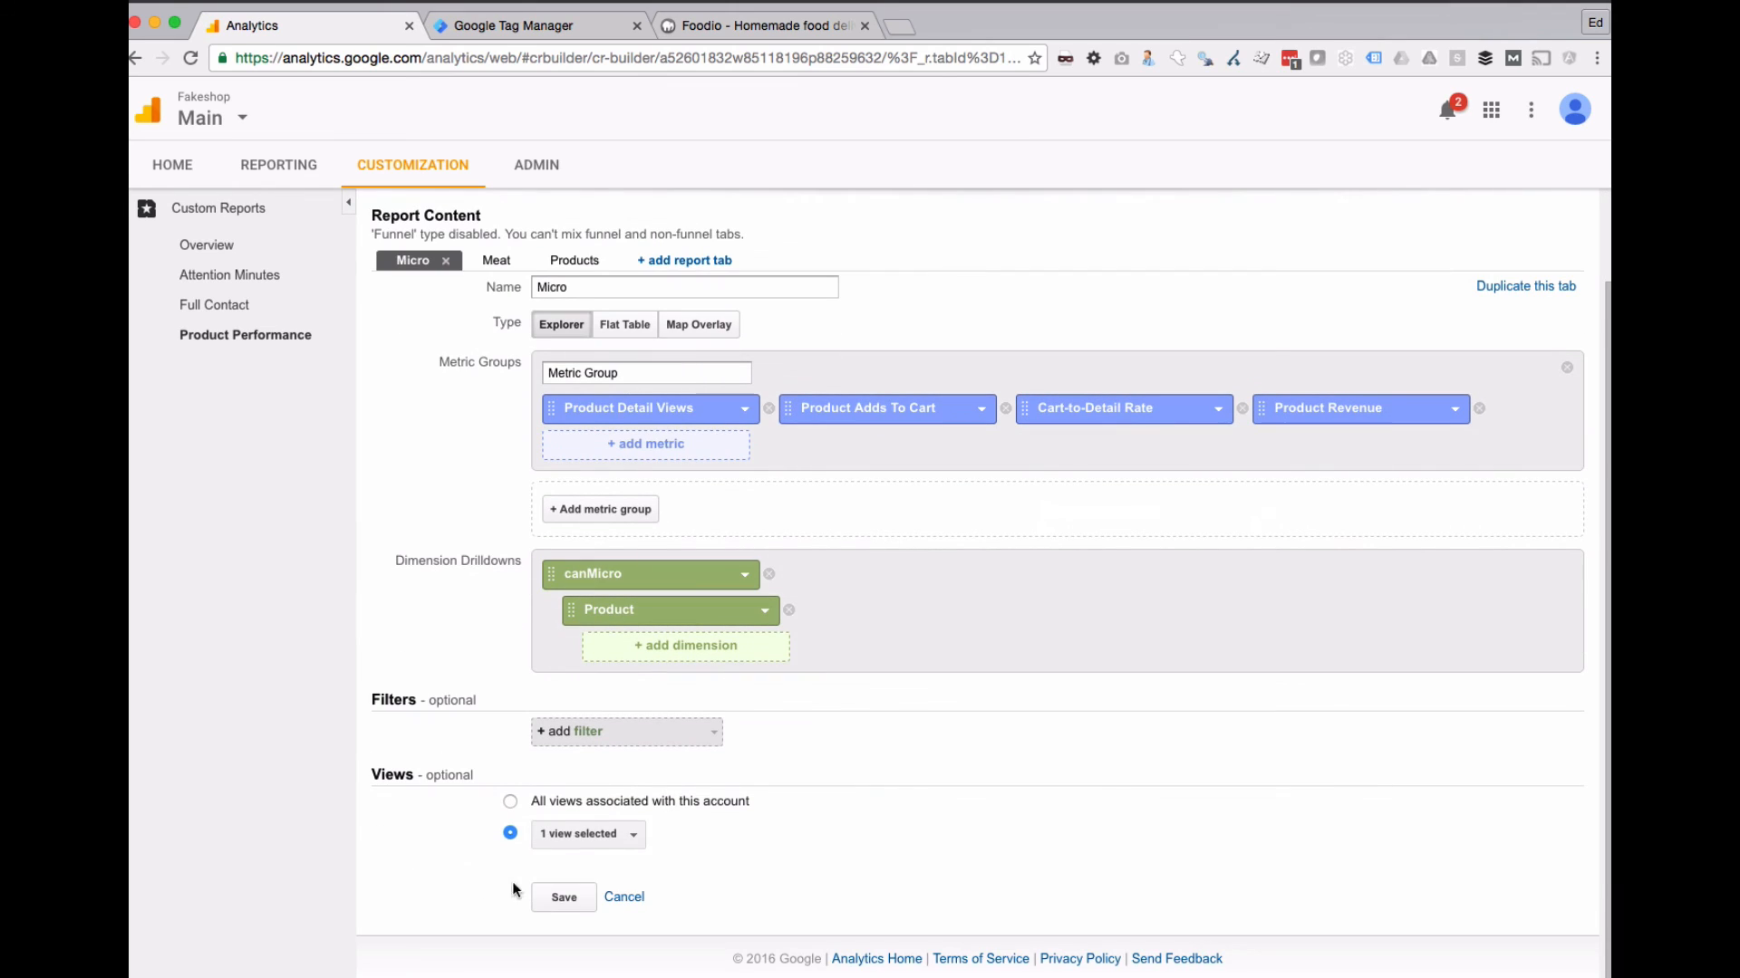
left_click(563, 897)
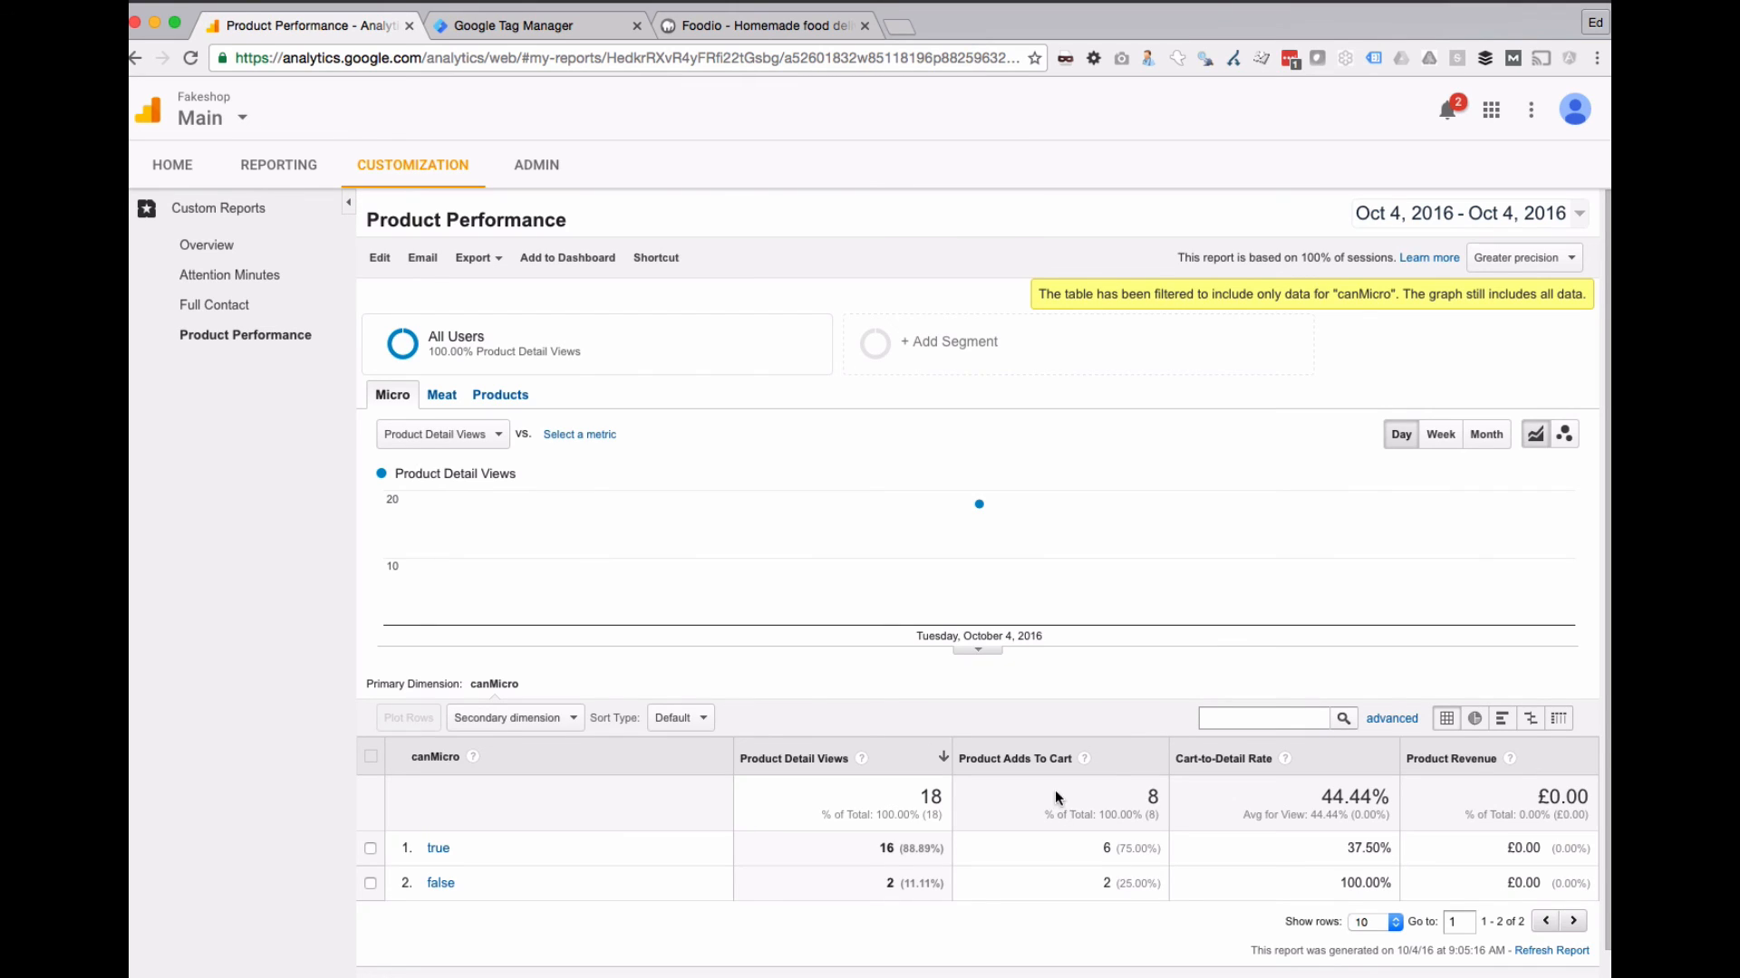
left_click_drag(1343, 848, 1272, 844)
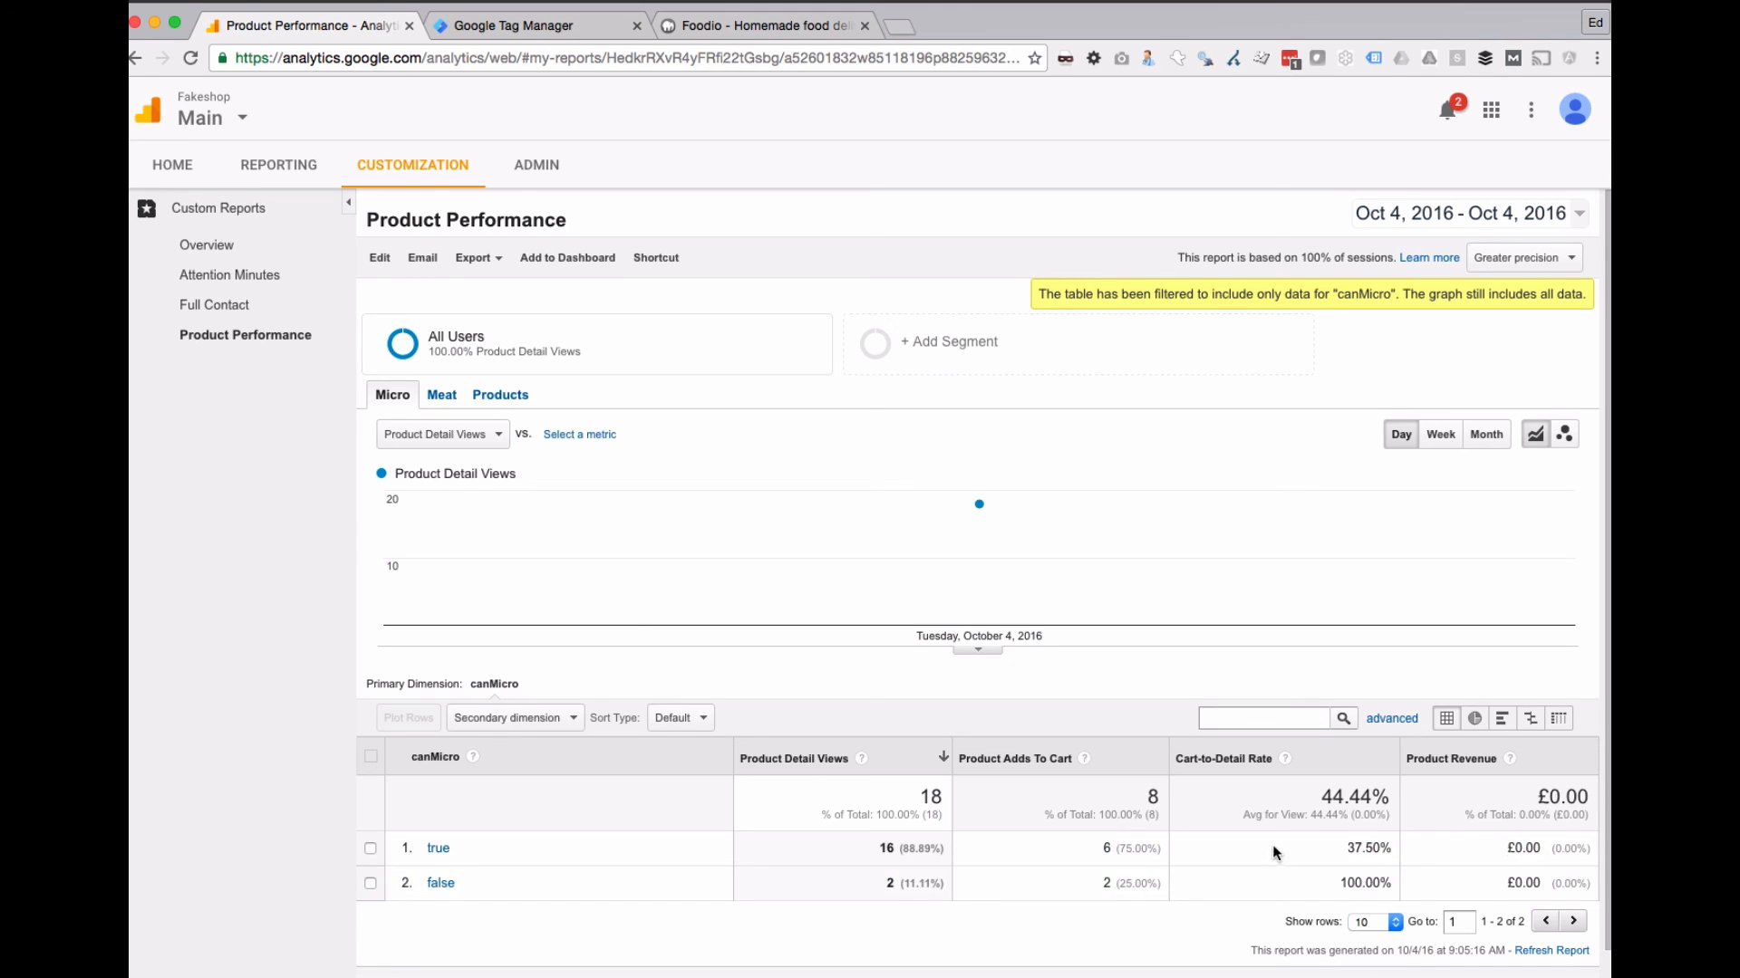